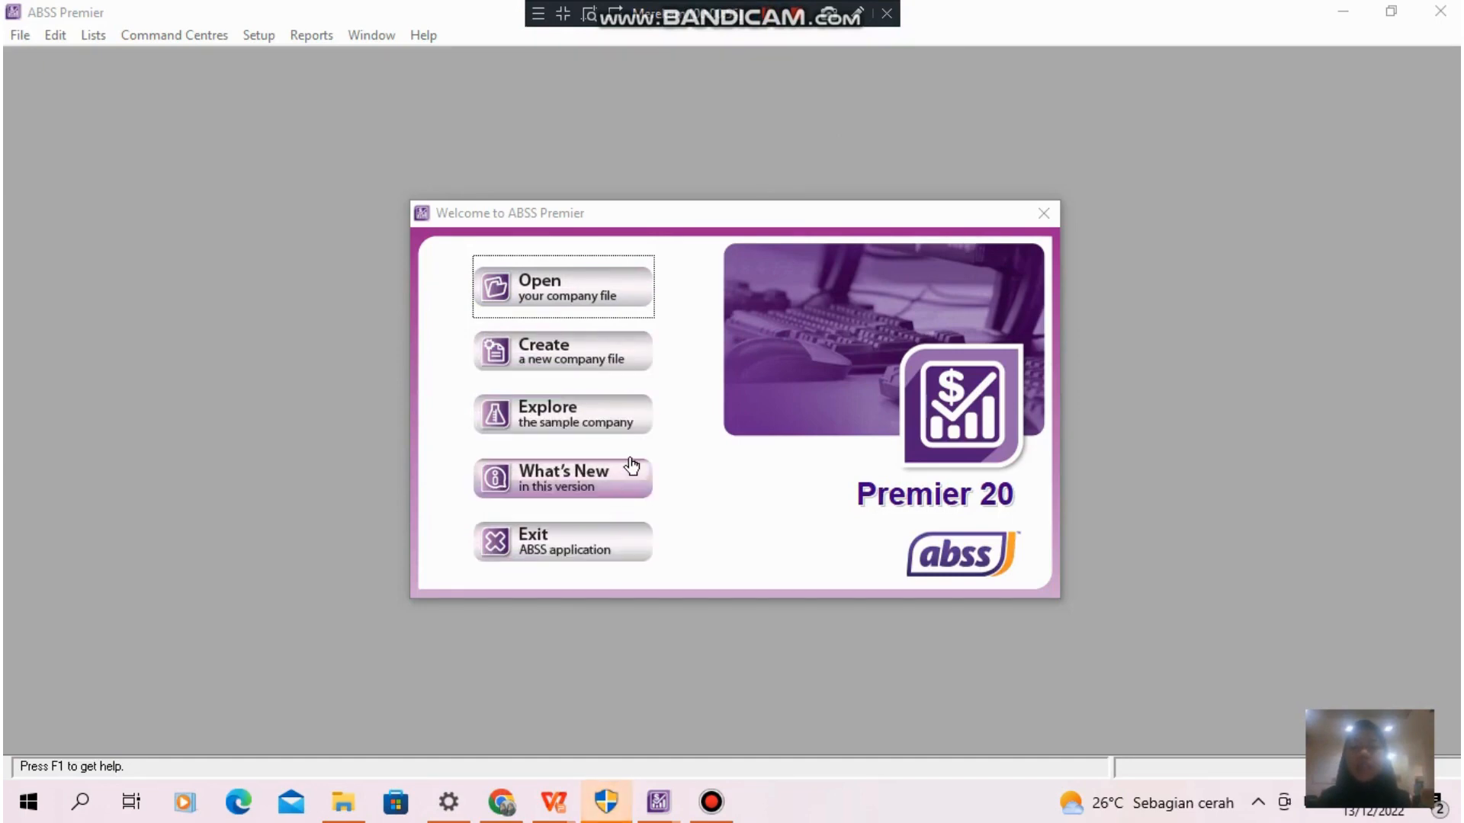
- Start a new company file and enter PT. Sumber Komputer as the company name with its address, phone, fax and e-mail
{"action": "left_click", "coordinate": [616, 353]}
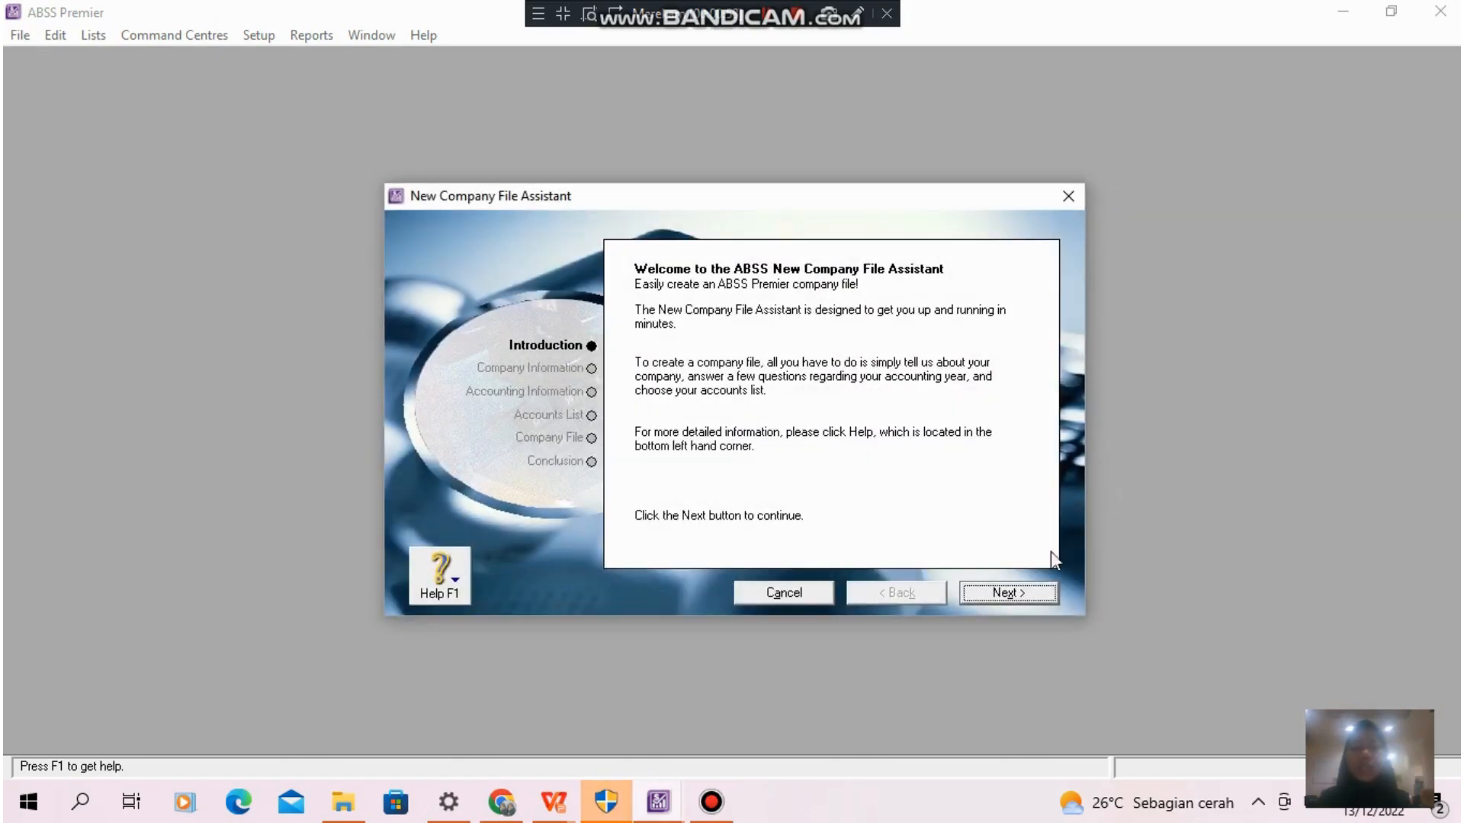
{"action": "left_click", "coordinate": [1017, 593]}
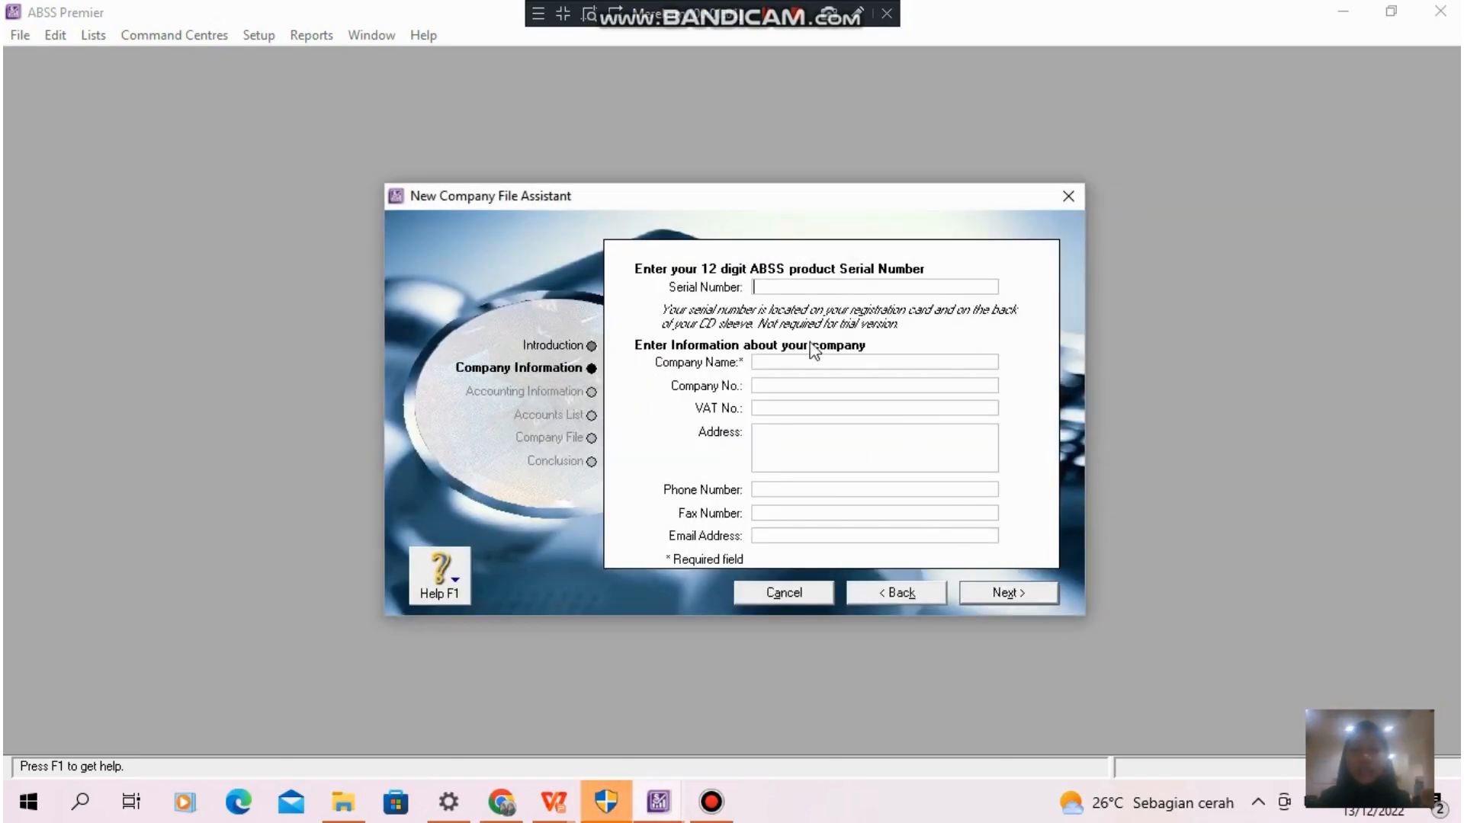
{"action": "left_click", "coordinate": [770, 20]}
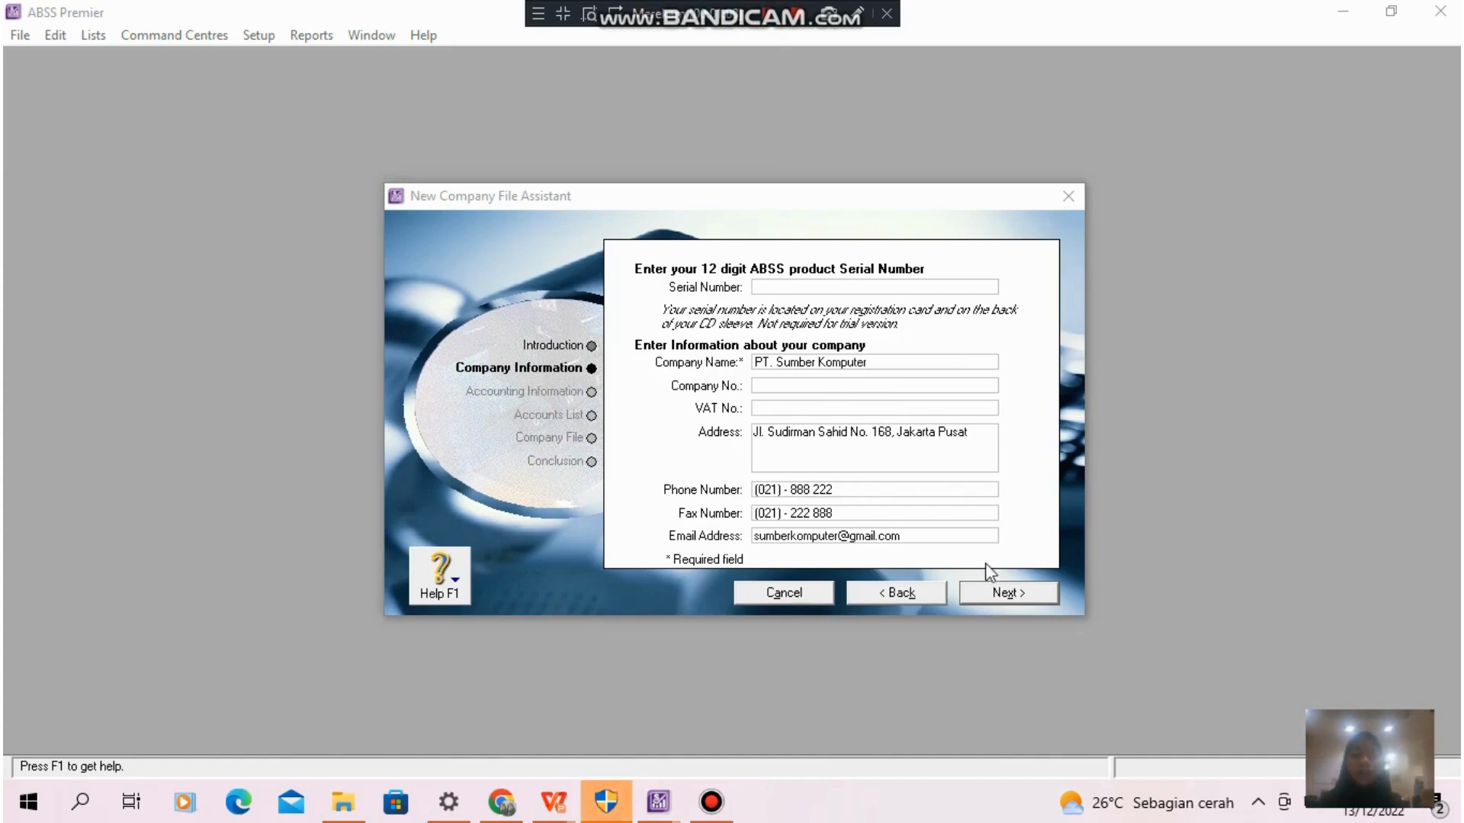
{"action": "left_click", "coordinate": [1011, 593]}
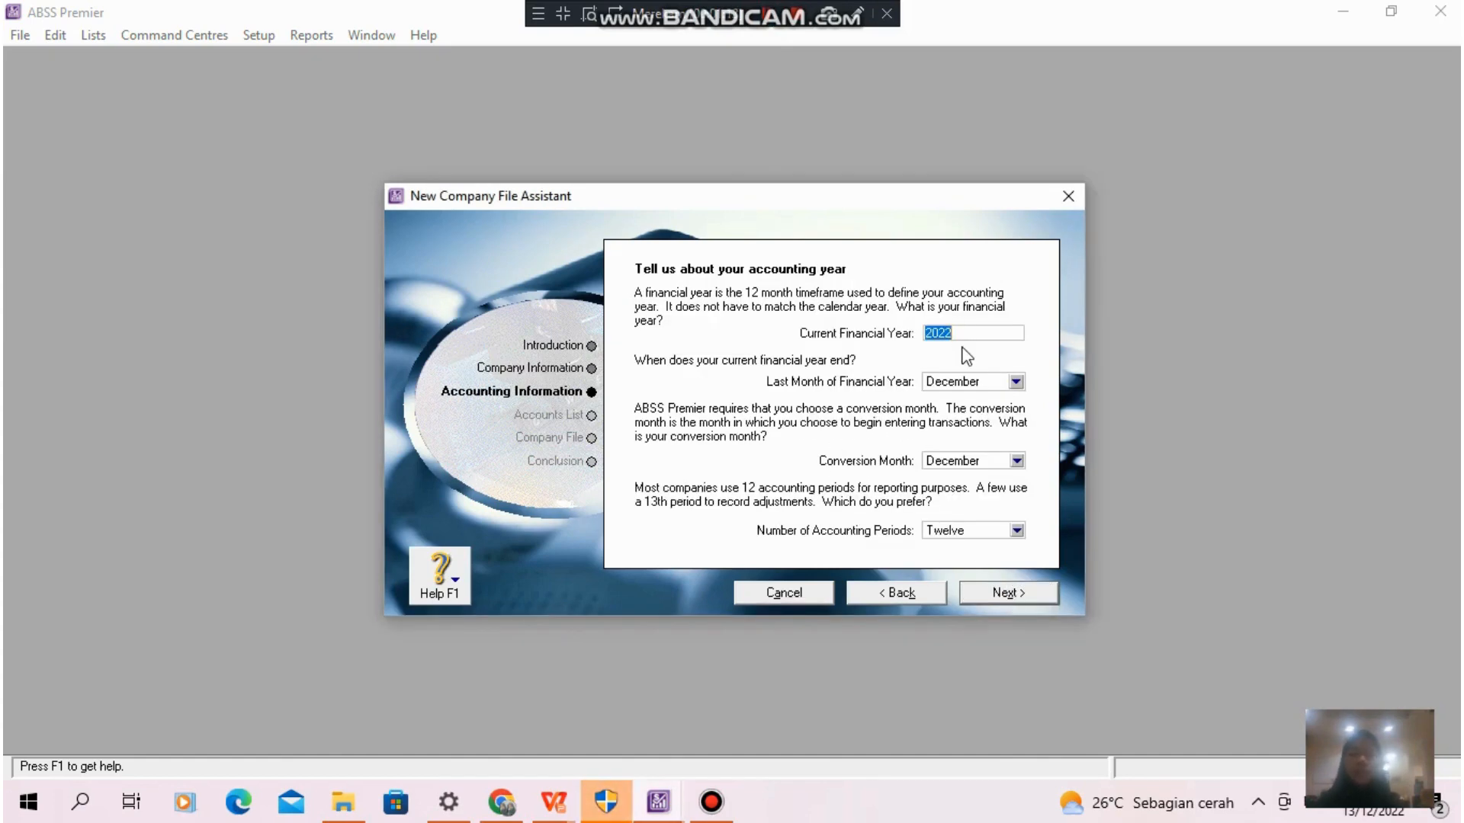
- Set the financial year to 2021, the conversion month to January and the accounting periods to Thirteen, and confirm the accounting information
{"action": "type", "text": "2"}
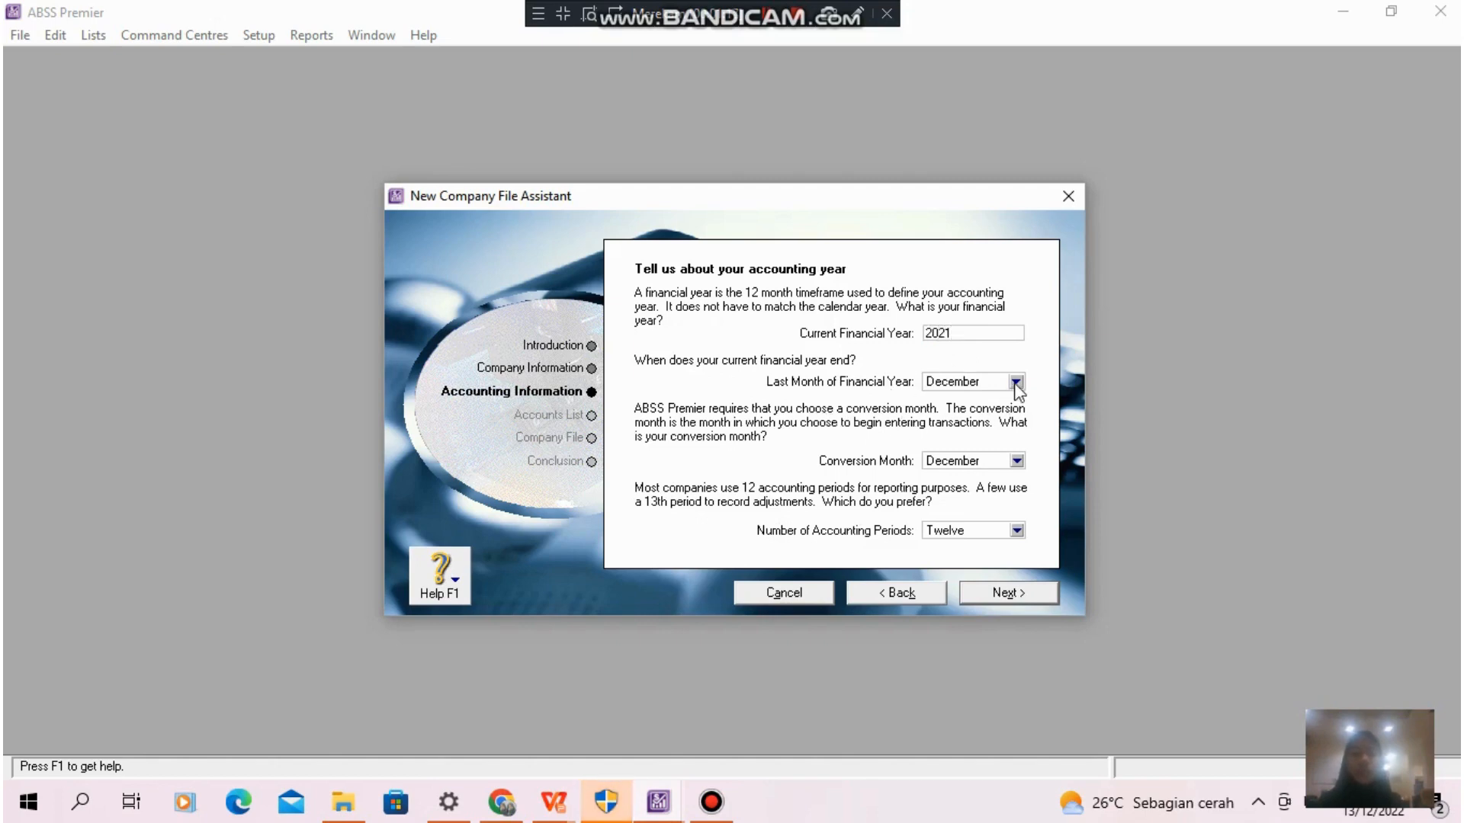
{"action": "left_click", "coordinate": [1019, 463]}
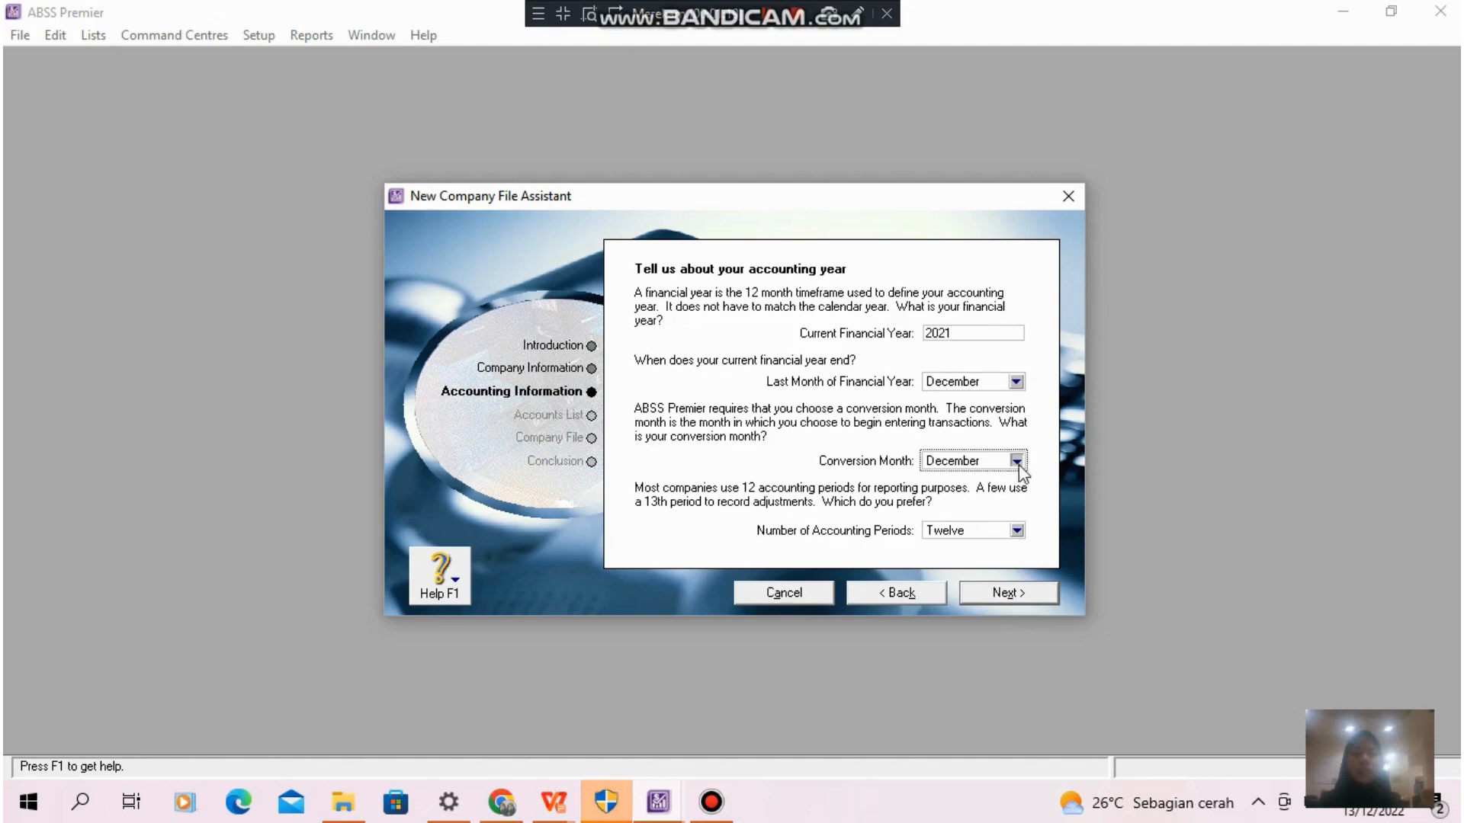
{"action": "left_click", "coordinate": [1019, 462]}
{"action": "left_click", "coordinate": [991, 479]}
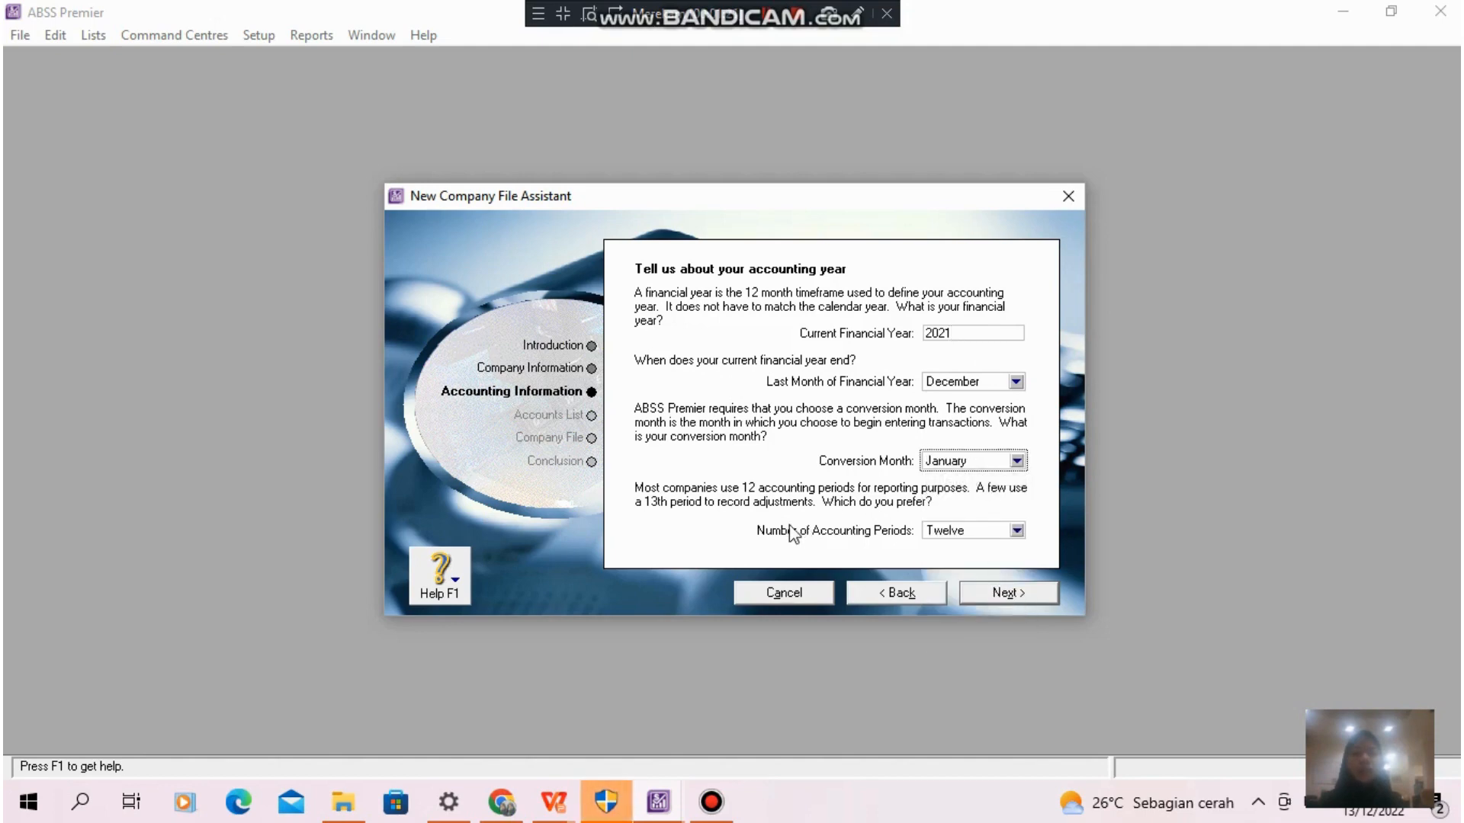
{"action": "left_click", "coordinate": [1016, 532]}
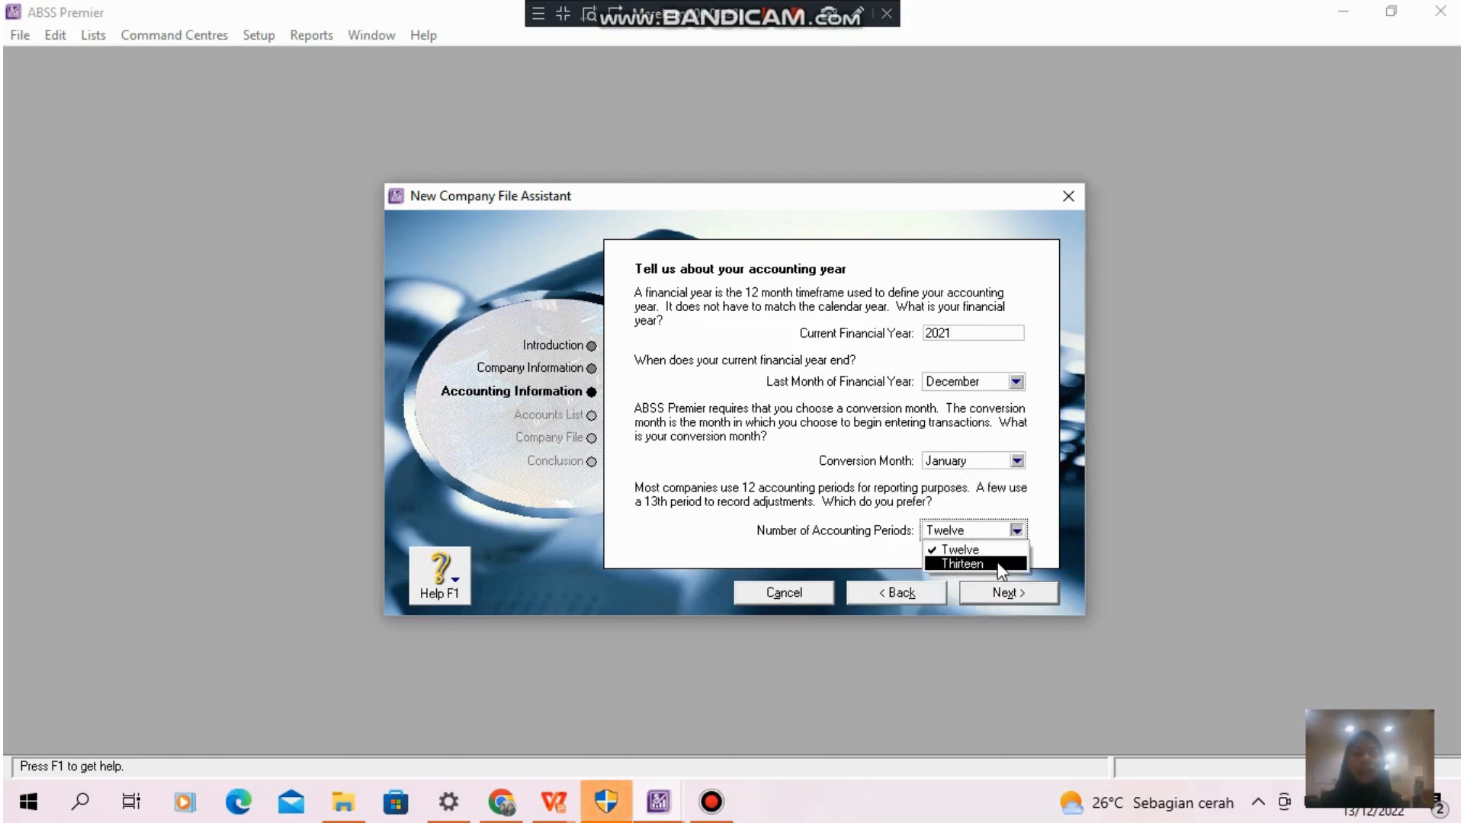
{"action": "left_click", "coordinate": [998, 565]}
{"action": "left_click", "coordinate": [1019, 596]}
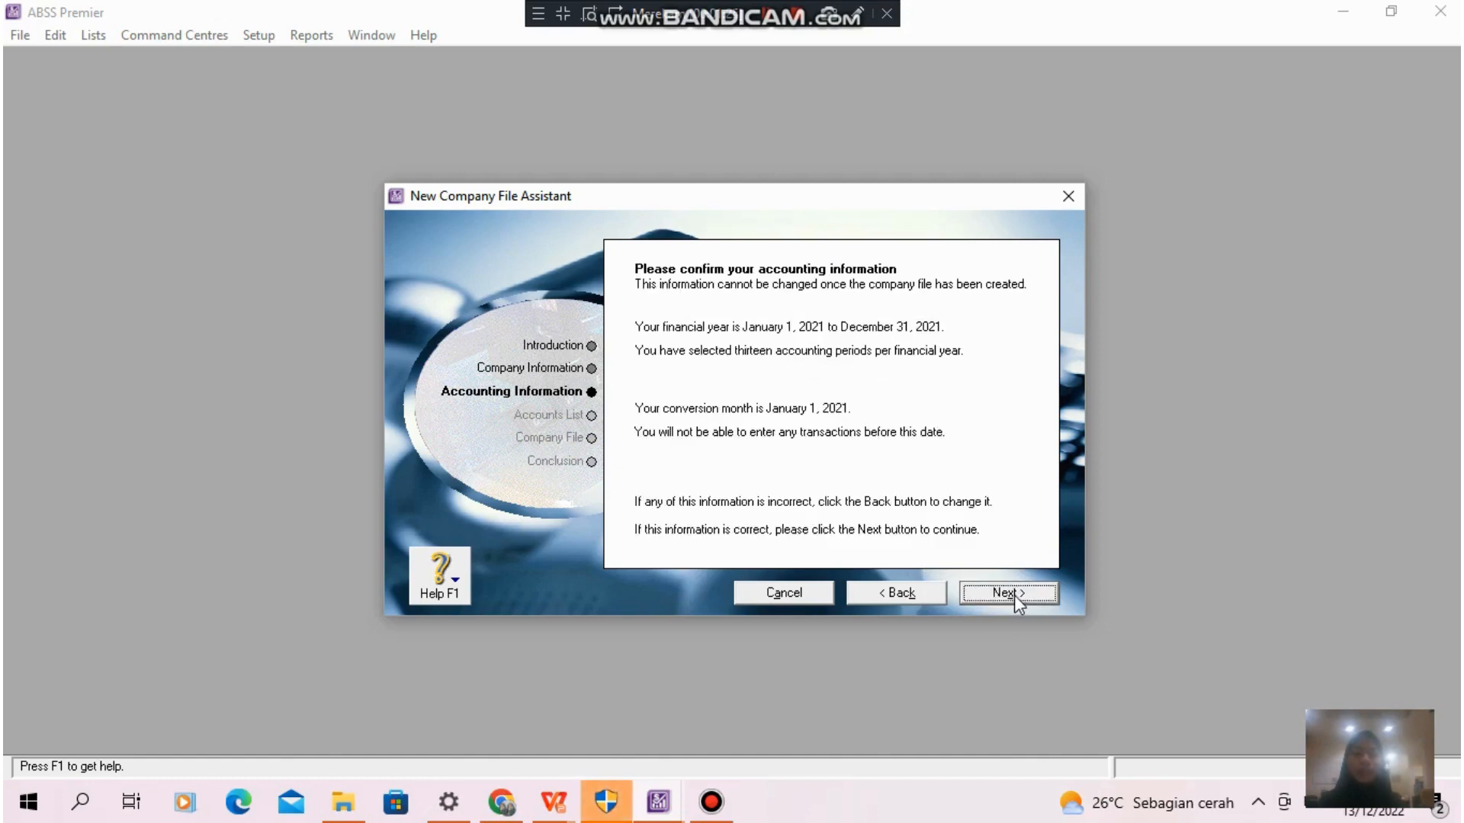
{"action": "left_click", "coordinate": [1016, 599]}
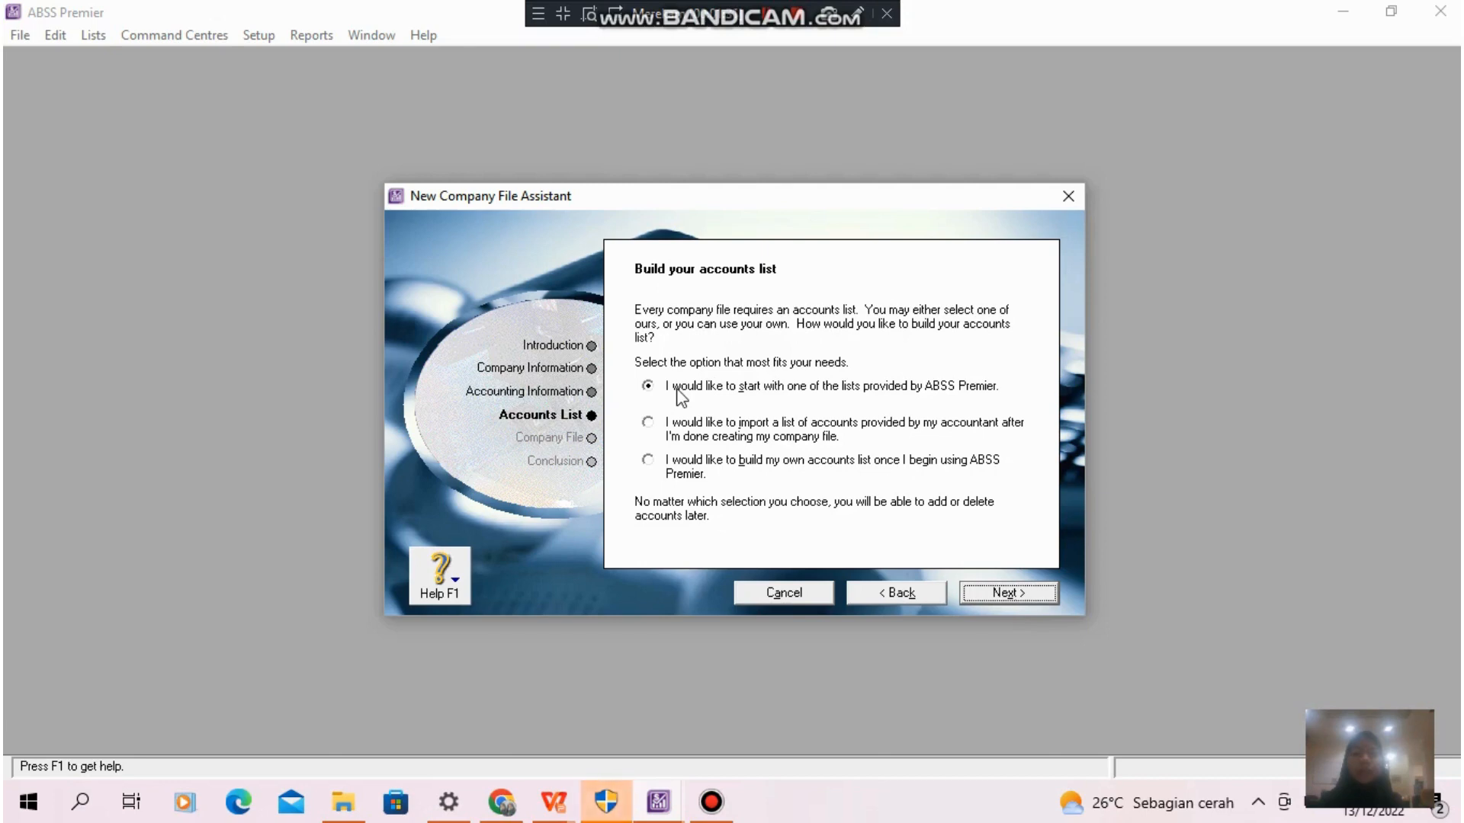
- Base the accounts list on a provided one, using the Retail industry classification and the Computer Dealer business type
{"action": "left_click", "coordinate": [1003, 594]}
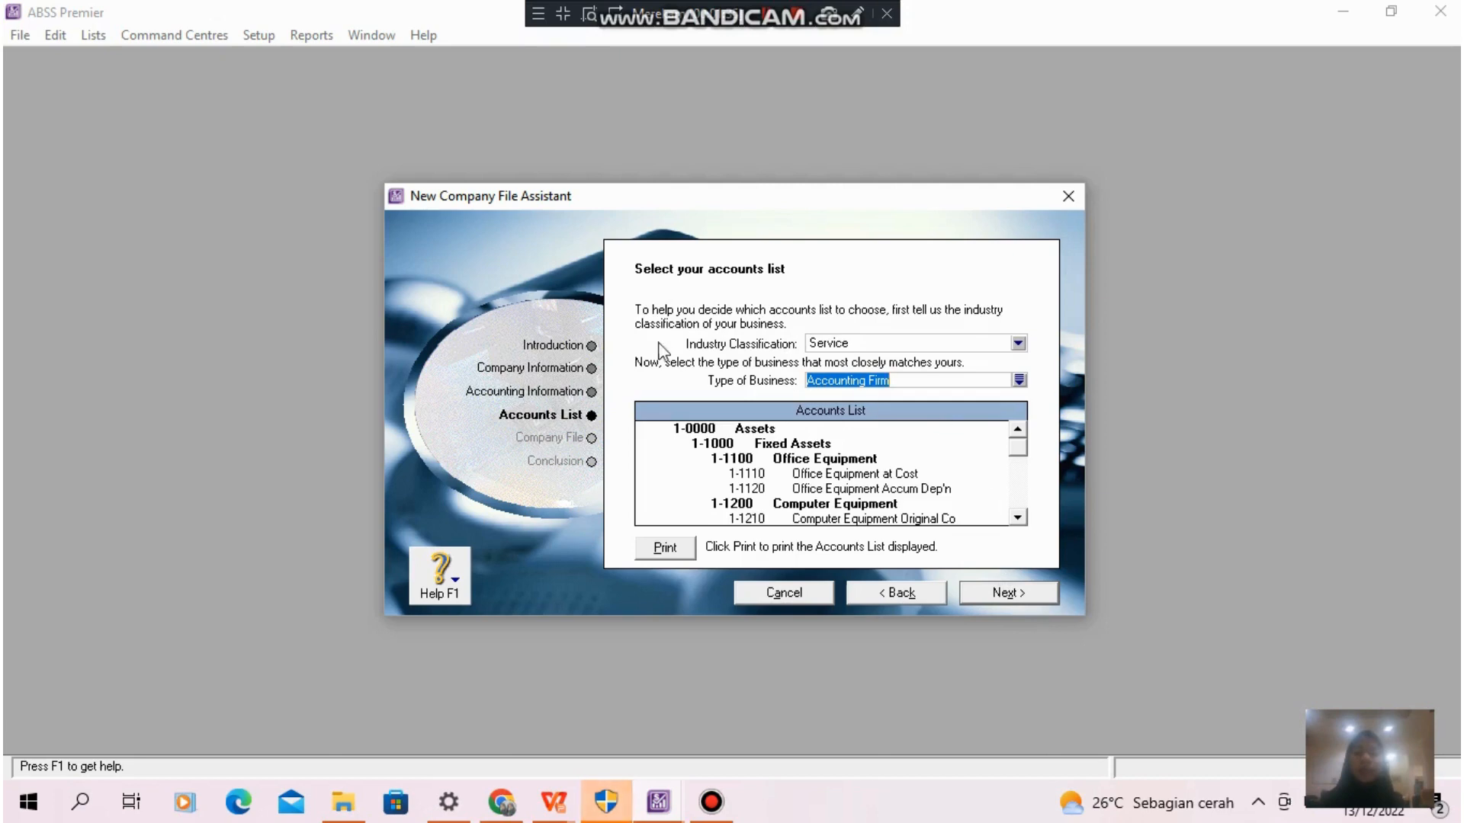
{"action": "left_click", "coordinate": [1018, 343]}
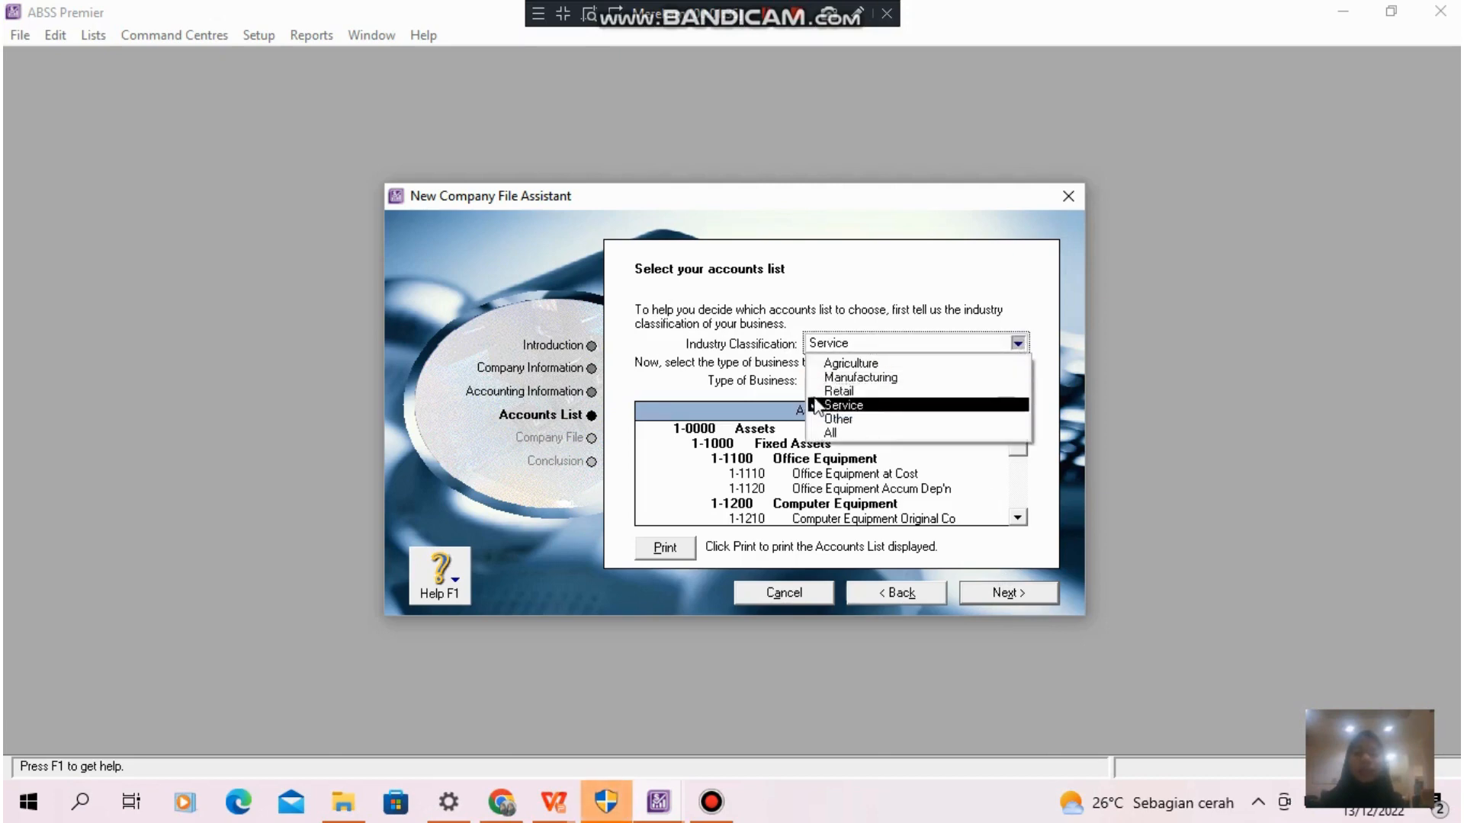
{"action": "left_click", "coordinate": [863, 392]}
{"action": "left_click", "coordinate": [1019, 380]}
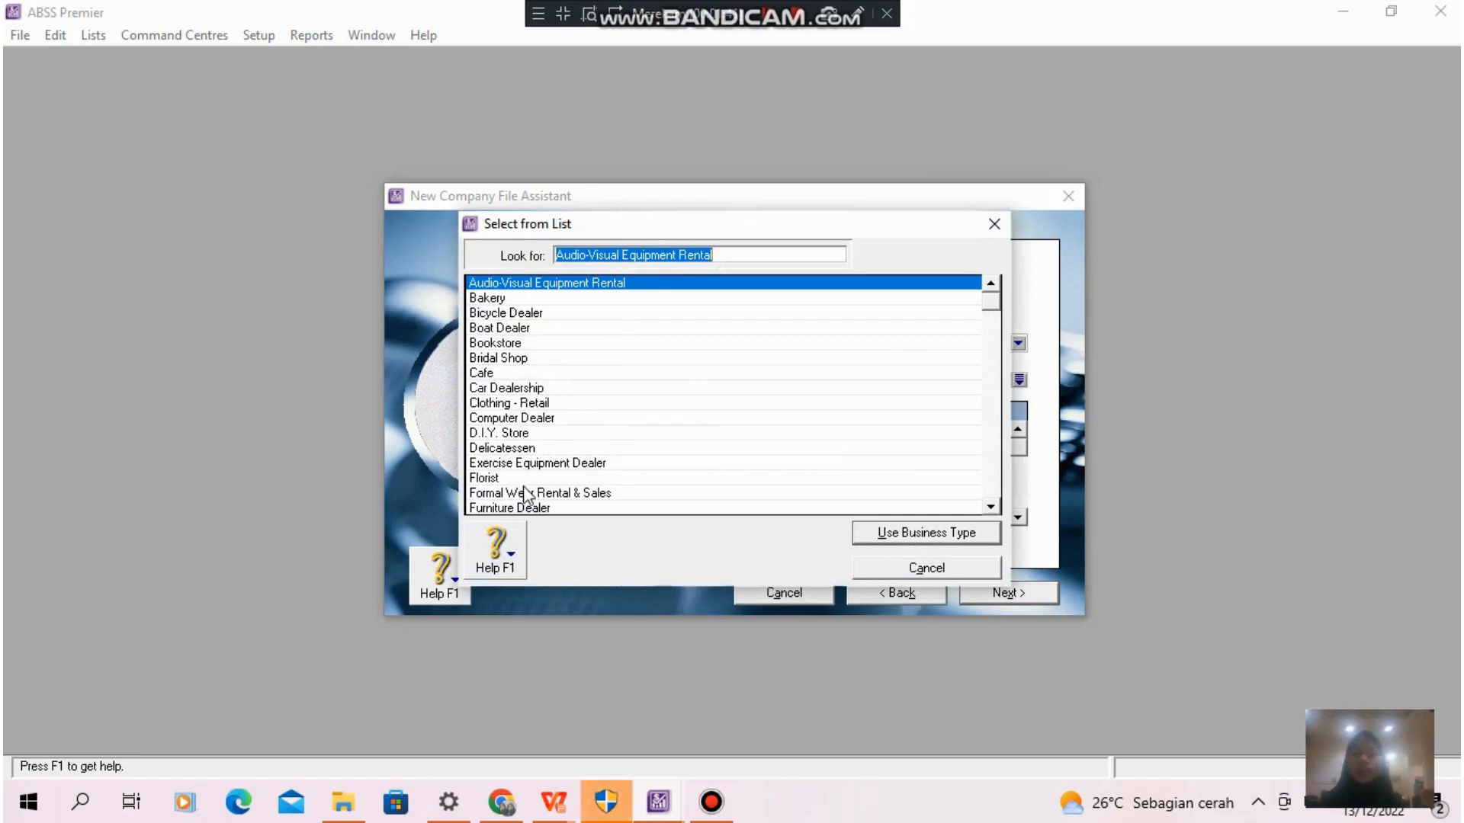
{"action": "left_click", "coordinate": [532, 419]}
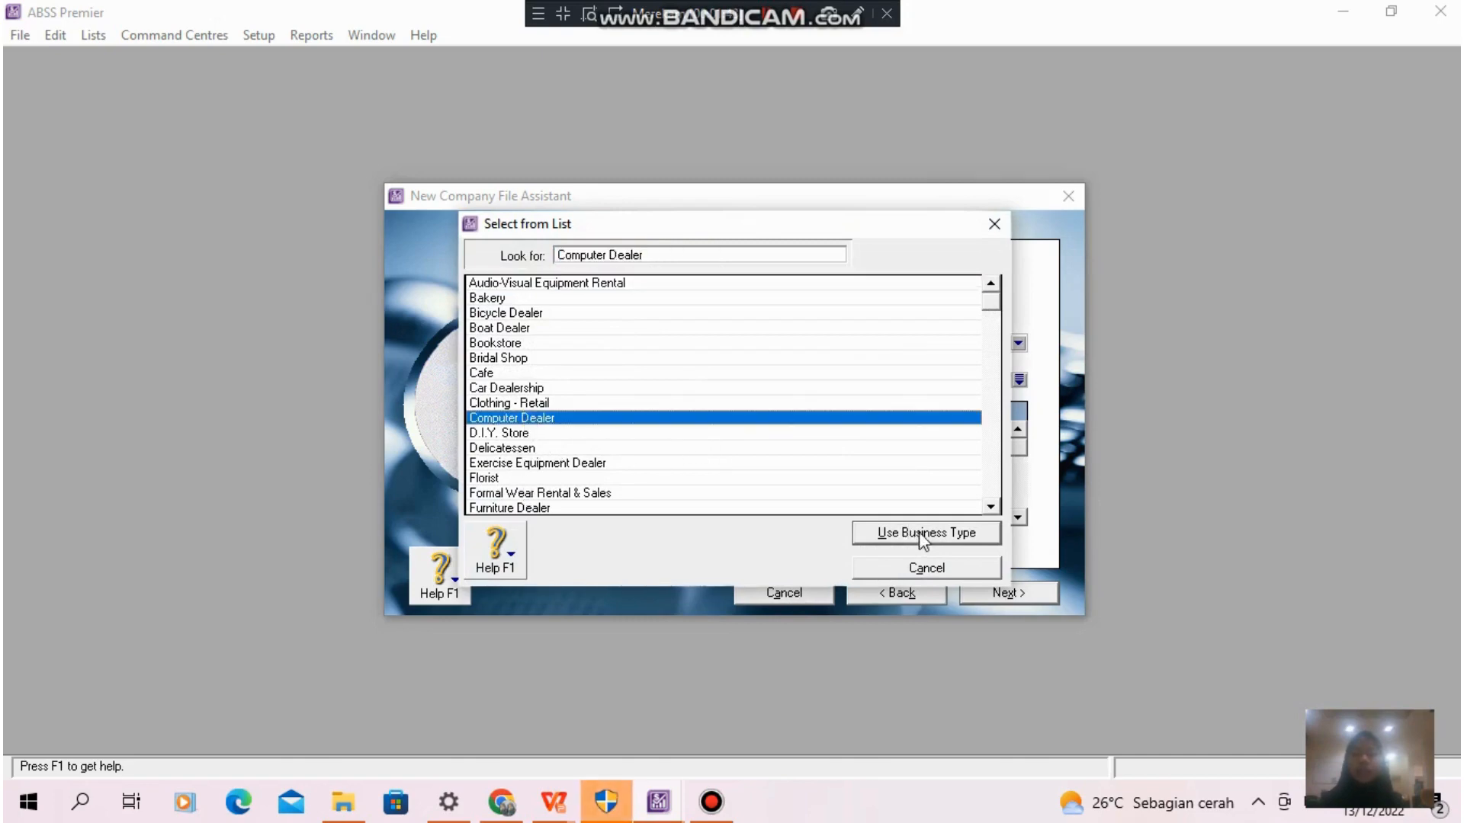
{"action": "left_click", "coordinate": [924, 535]}
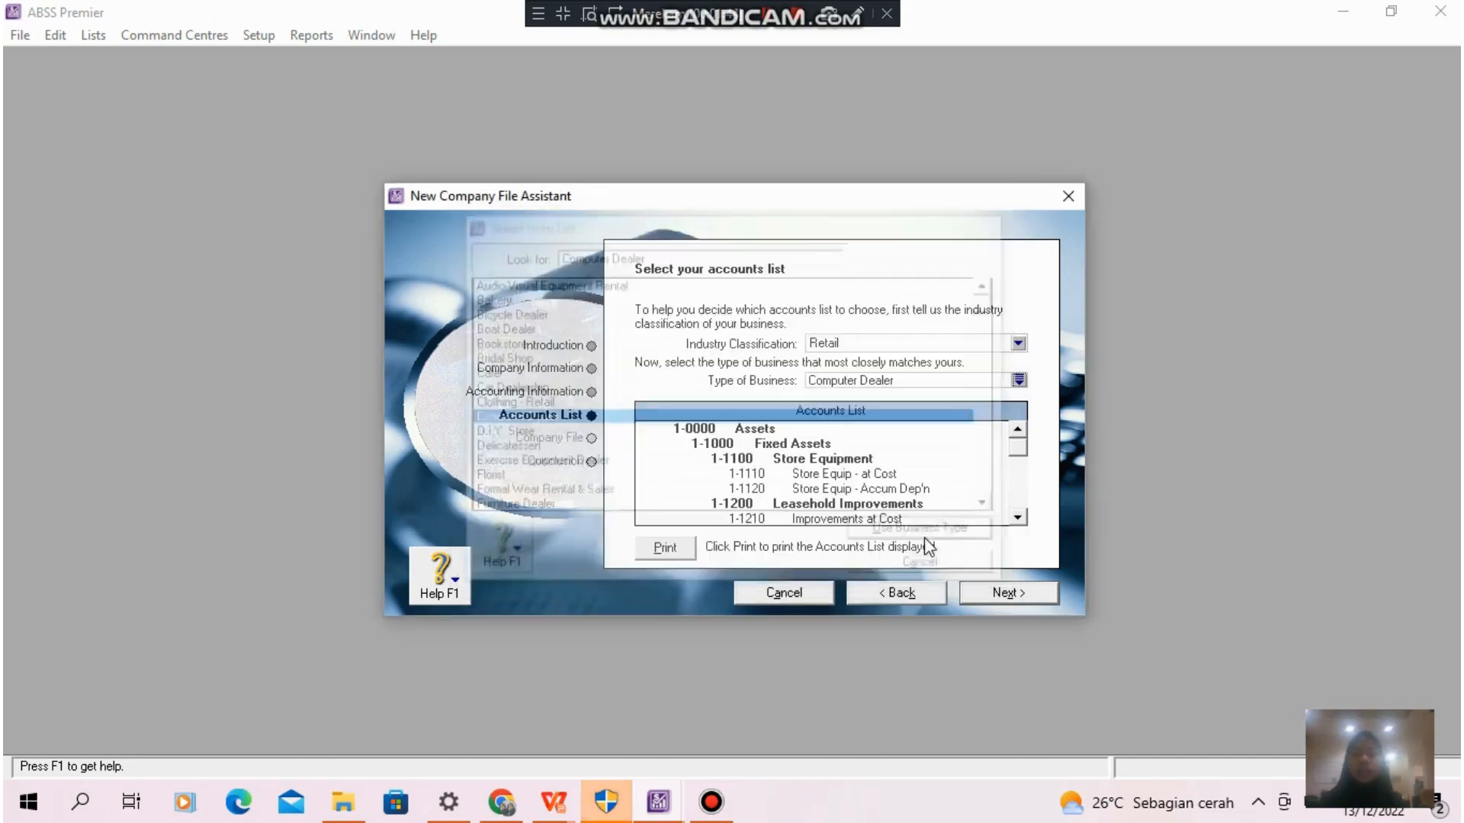
{"action": "left_click", "coordinate": [1007, 593]}
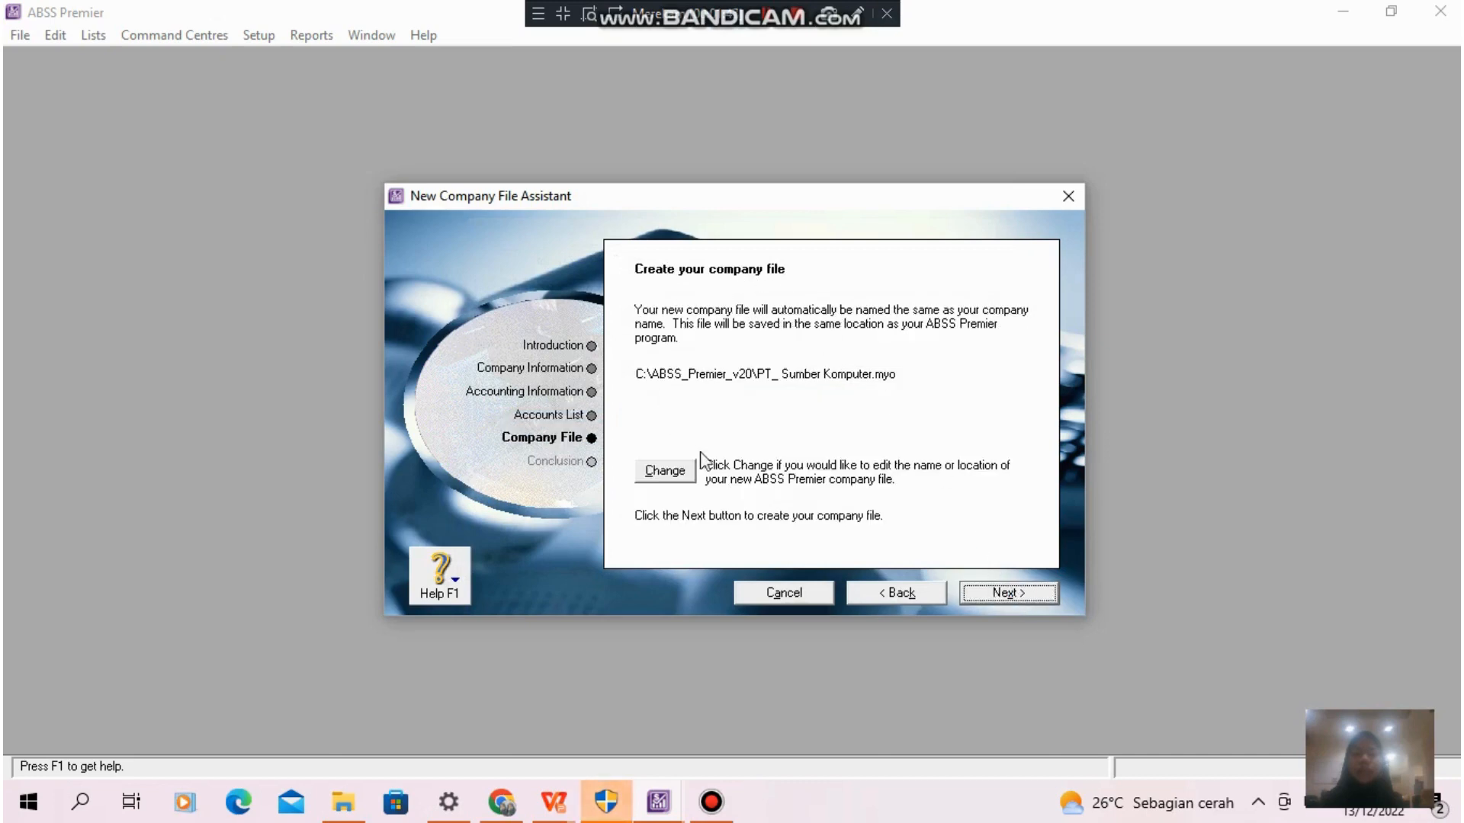
- Create the company file under the name PT SUMBER KOMPUTER and go to its Command Centre
{"action": "left_click", "coordinate": [665, 471]}
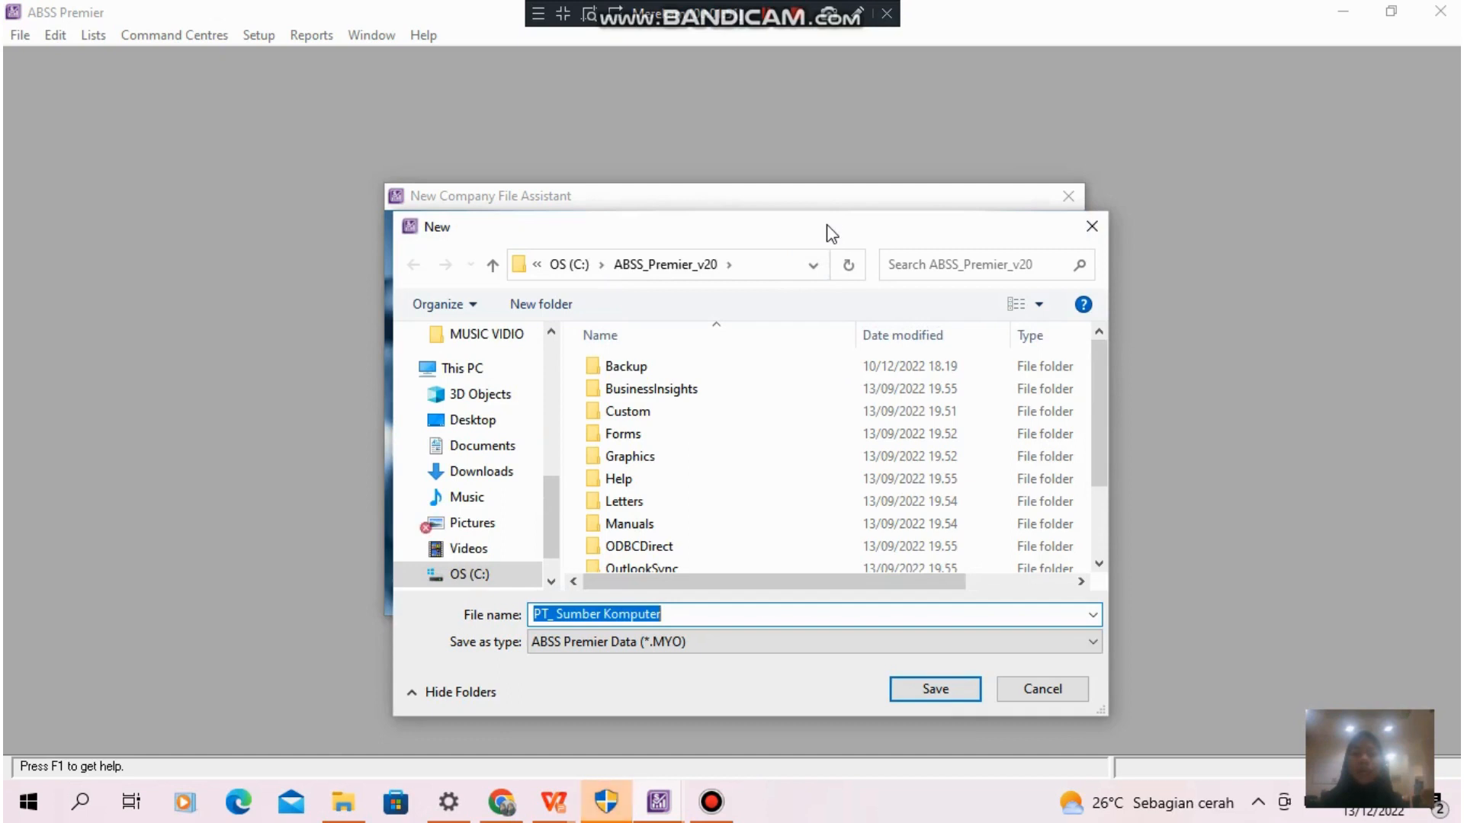
{"action": "left_click_drag", "start_coordinate": [827, 227], "coordinate": [815, 193]}
{"action": "left_click", "coordinate": [661, 577]}
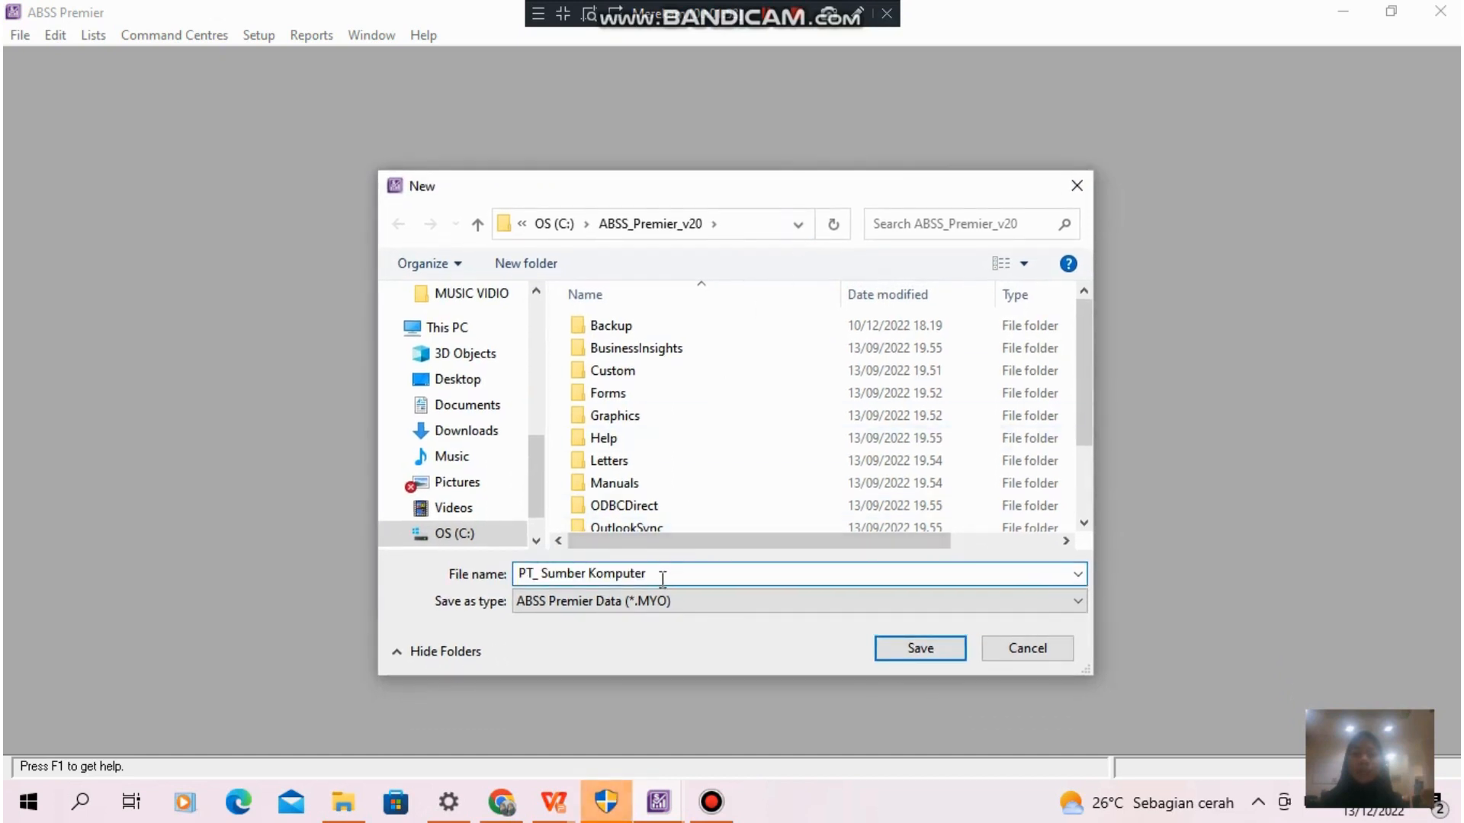
{"action": "key", "text": "BackSpace"}
{"action": "key", "text": "BackSpace"}
{"action": "key", "text": "BackSpace"}
{"action": "key", "text": "BackSpace"}
{"action": "key", "text": "BackSpace"}
{"action": "key", "text": "BackSpace"}
{"action": "key", "text": "BackSpace"}
{"action": "key", "text": "BackSpace"}
{"action": "key", "text": "BackSpace"}
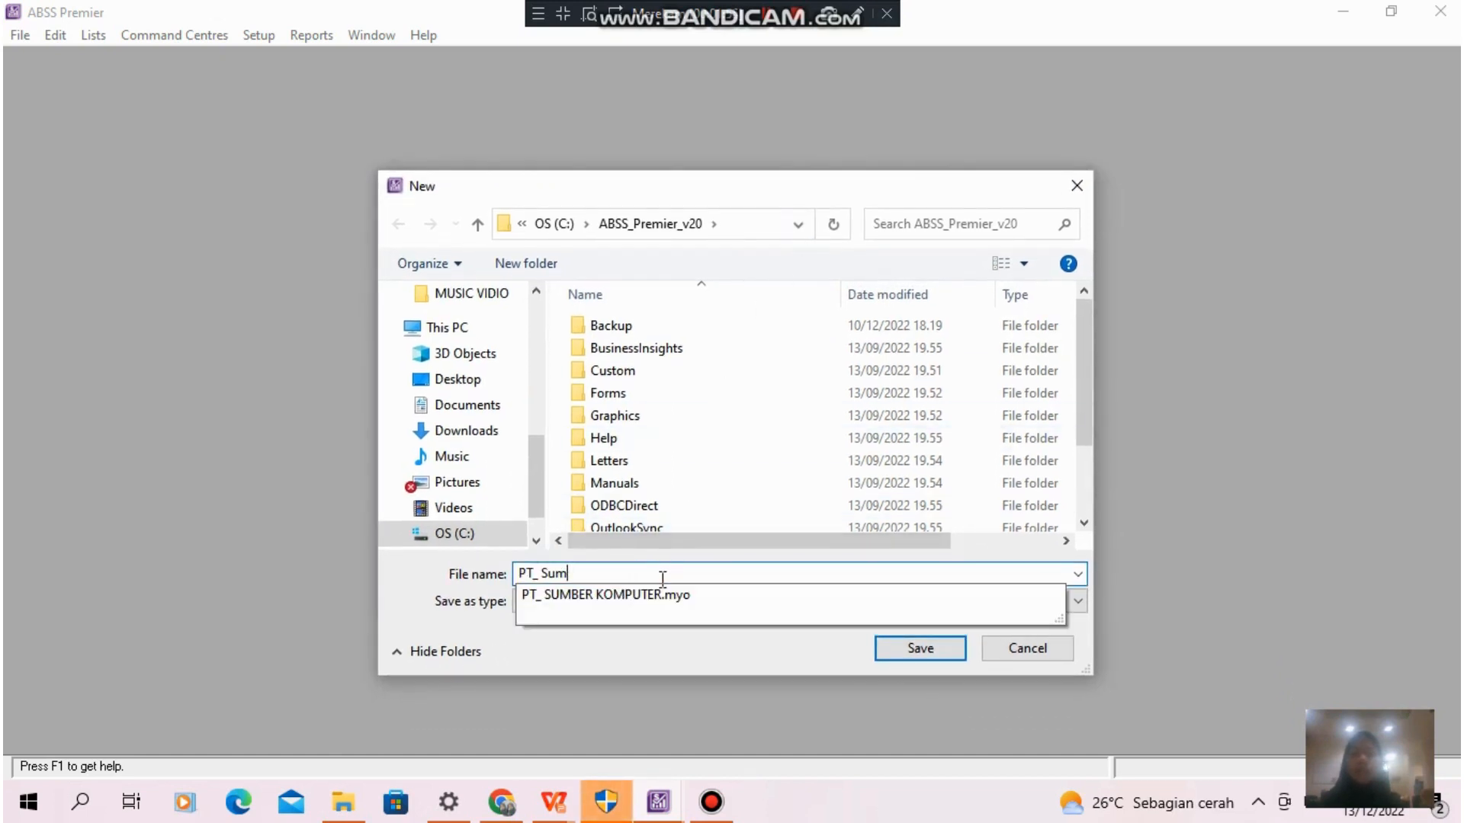
{"action": "key", "text": "BackSpace"}
{"action": "type", "text": "SUMBER KOMPUT"}
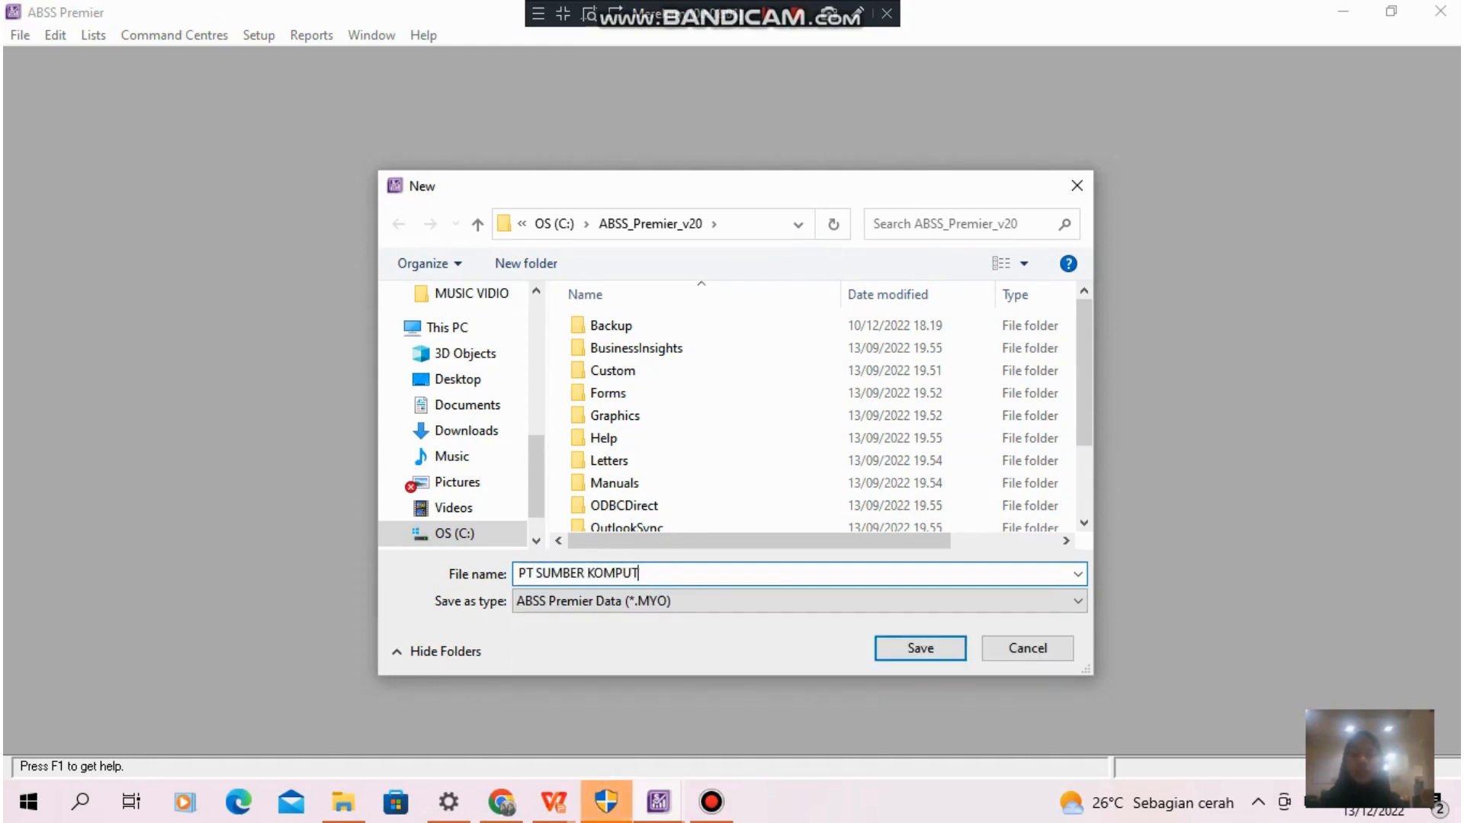
{"action": "type", "text": "ER"}
{"action": "left_click", "coordinate": [920, 648]}
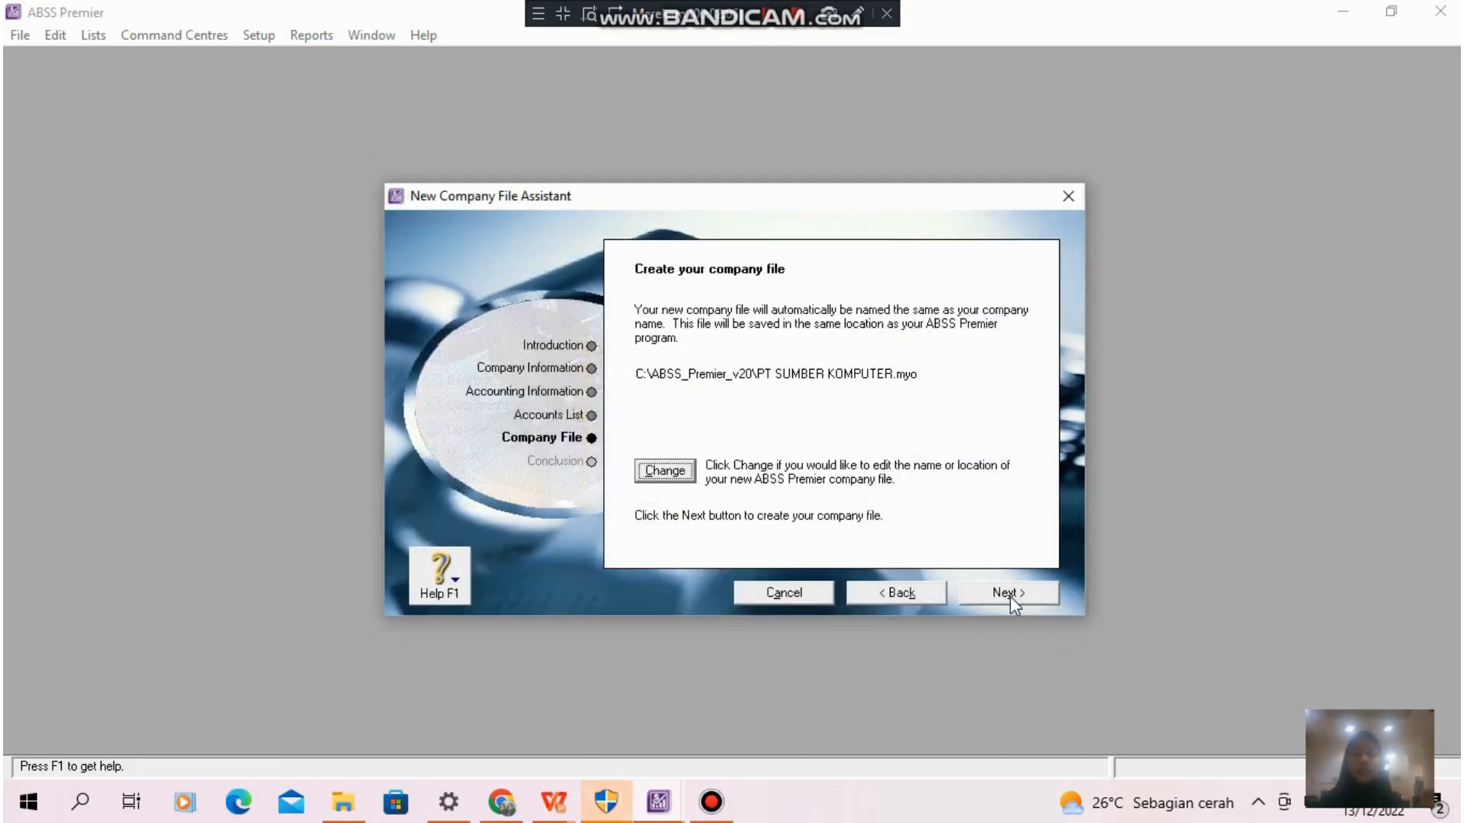
{"action": "left_click", "coordinate": [1009, 596]}
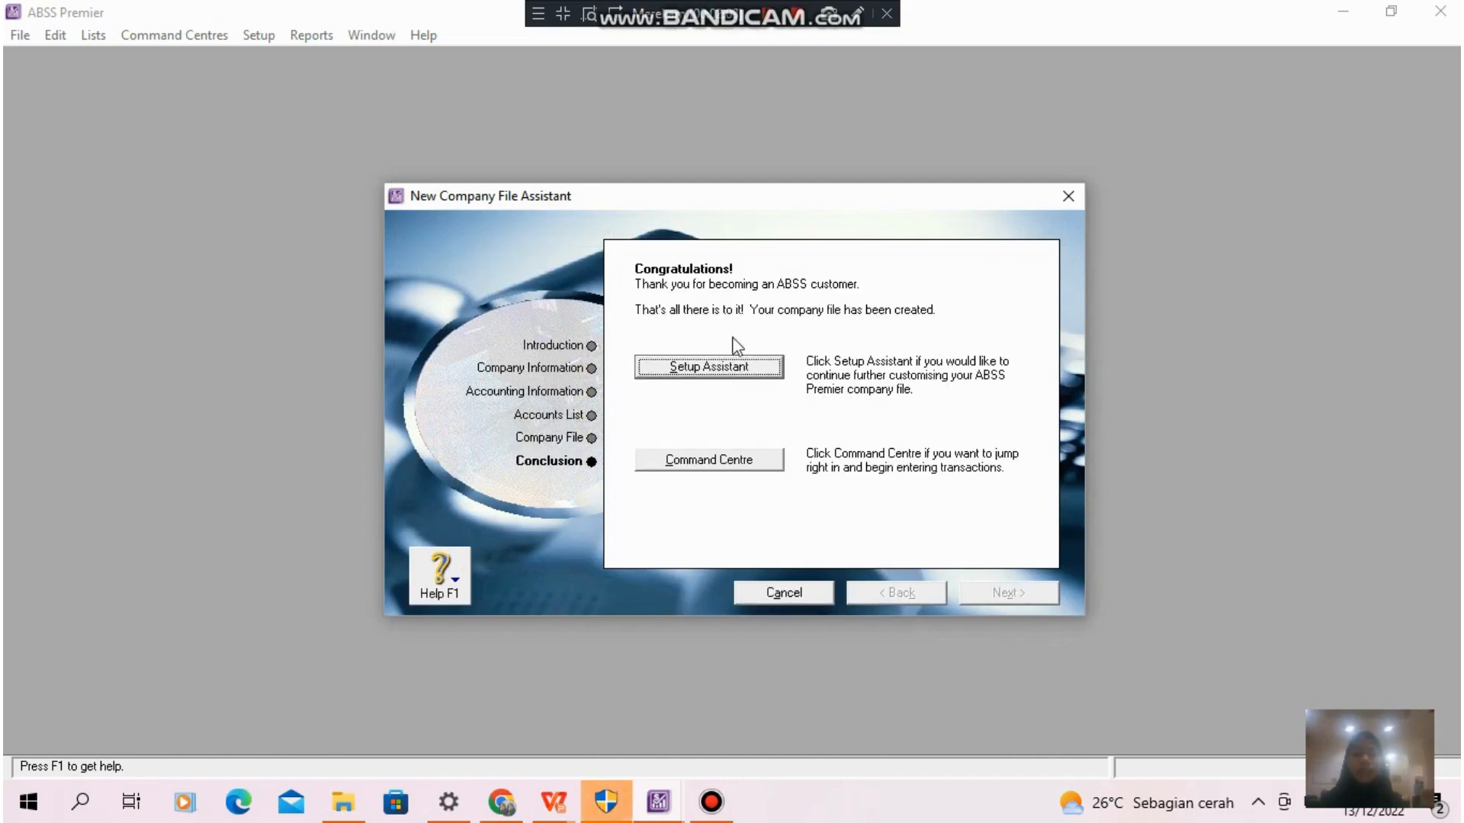
{"action": "left_click", "coordinate": [743, 461]}
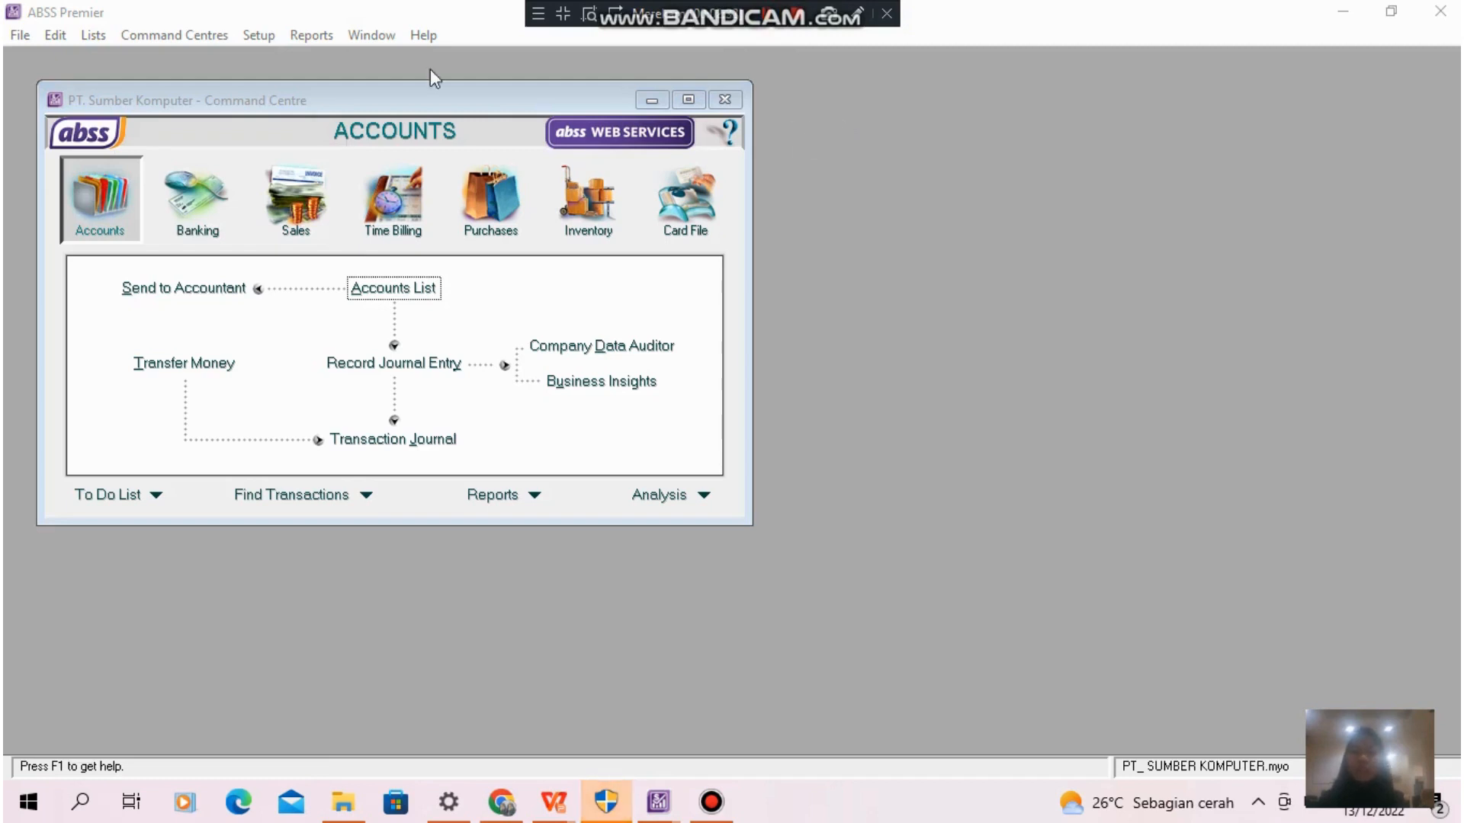
- Review the System, Windows, Banking, Sales, Purchases, Inventory and Security preferences, and open the user IDs
{"action": "left_click", "coordinate": [258, 36]}
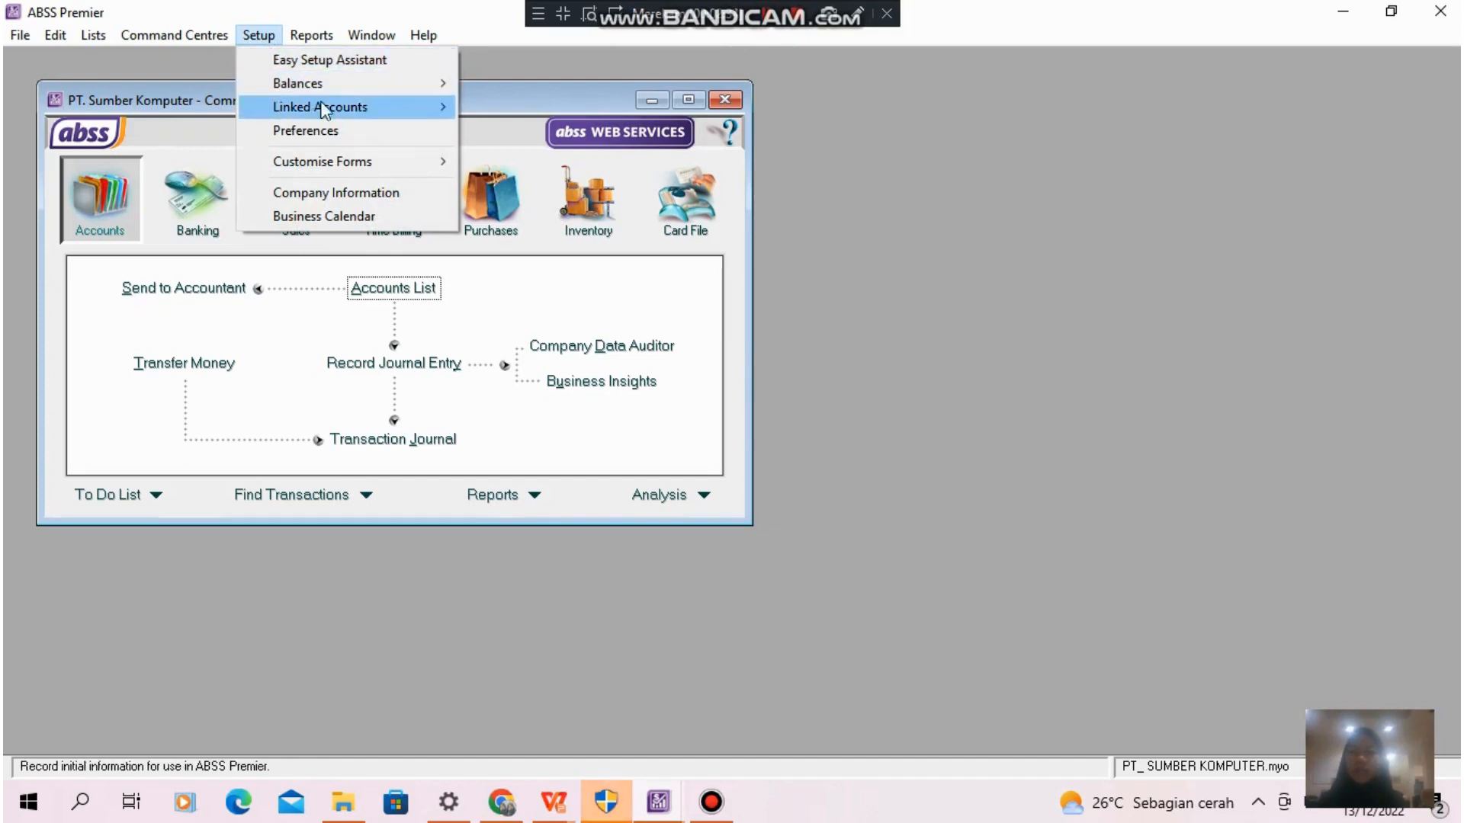
{"action": "left_click", "coordinate": [344, 130]}
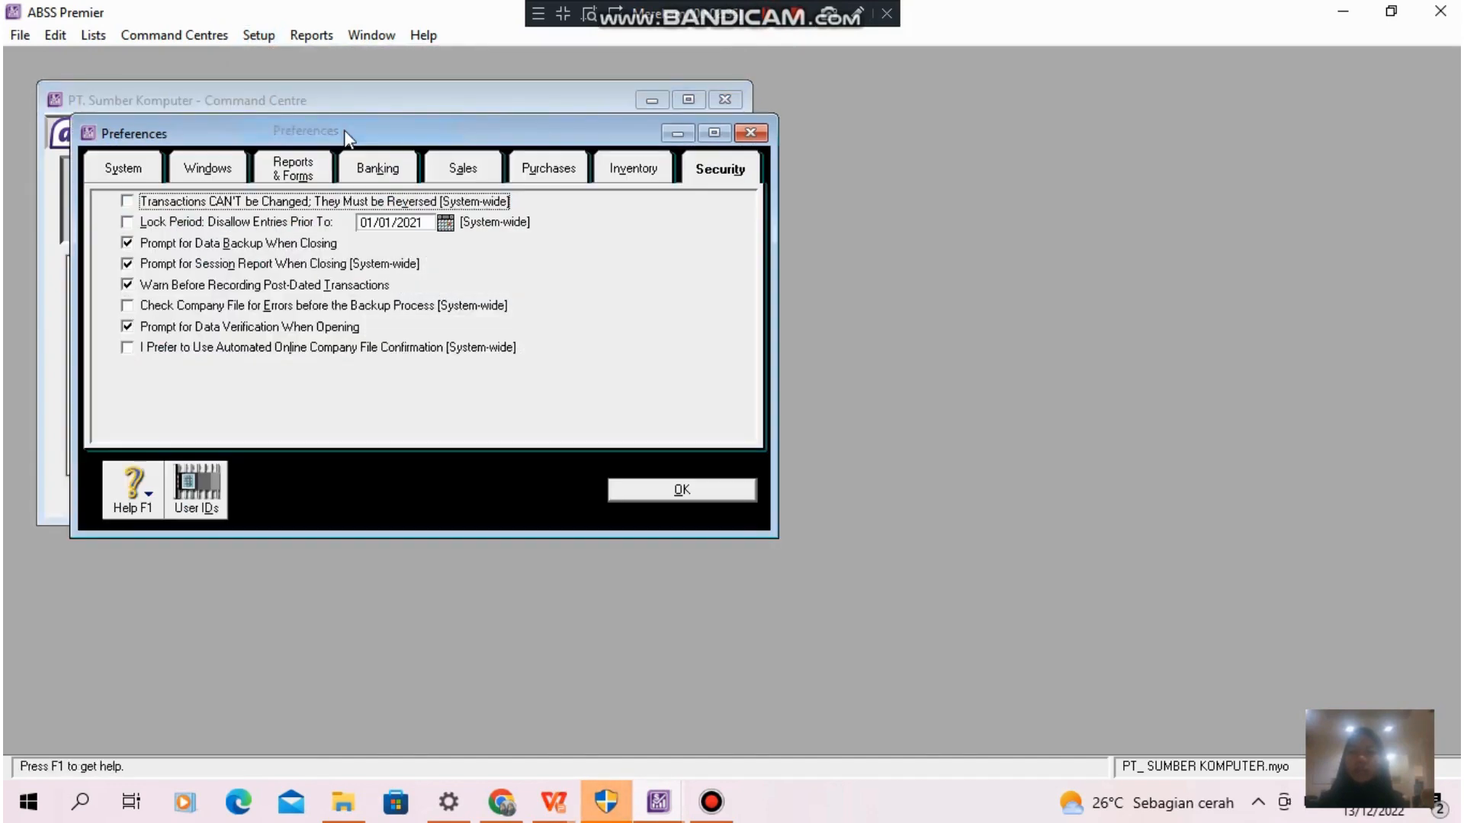
{"action": "left_click", "coordinate": [131, 176]}
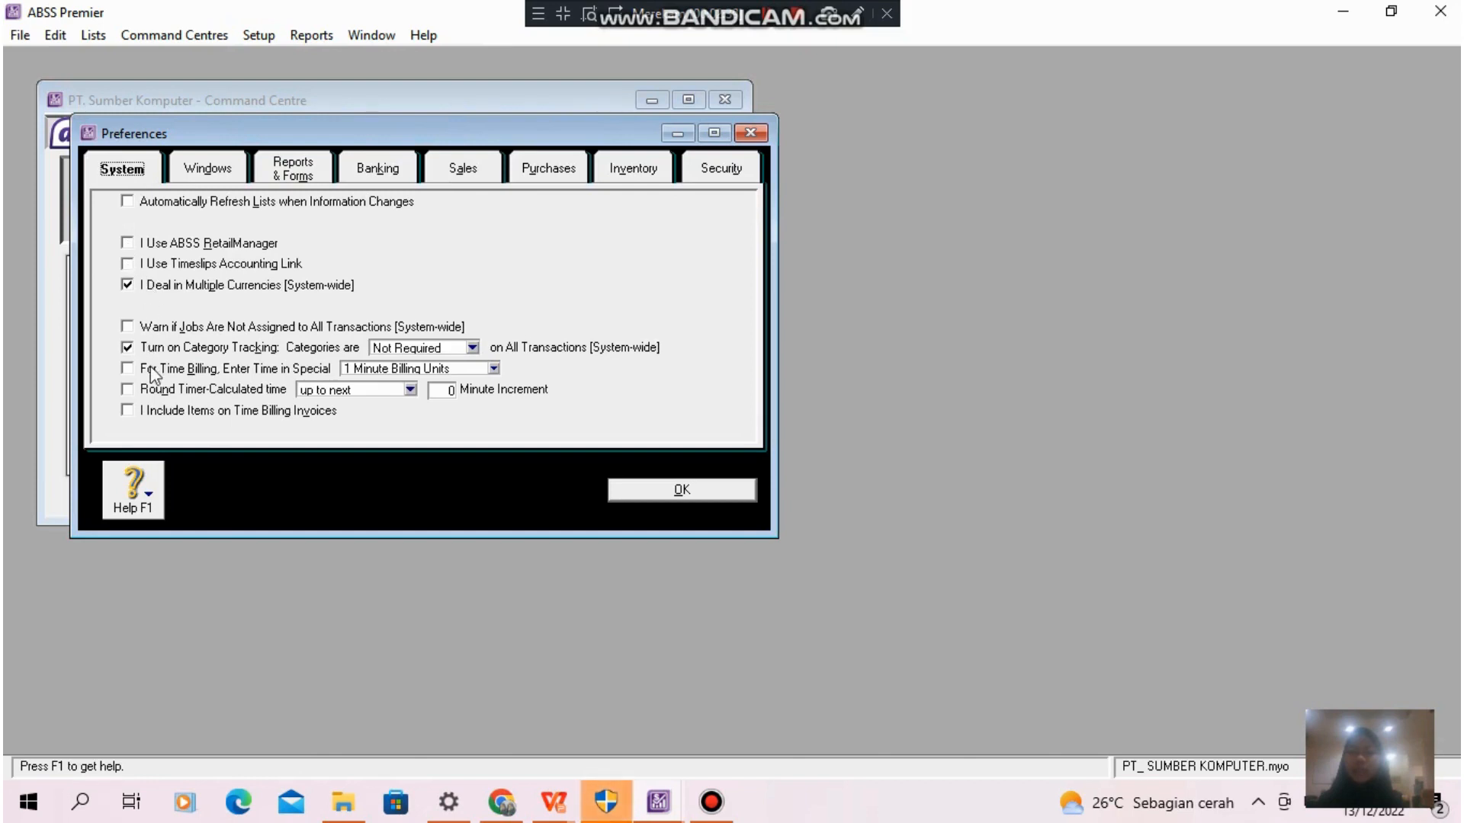
{"action": "left_click", "coordinate": [221, 172]}
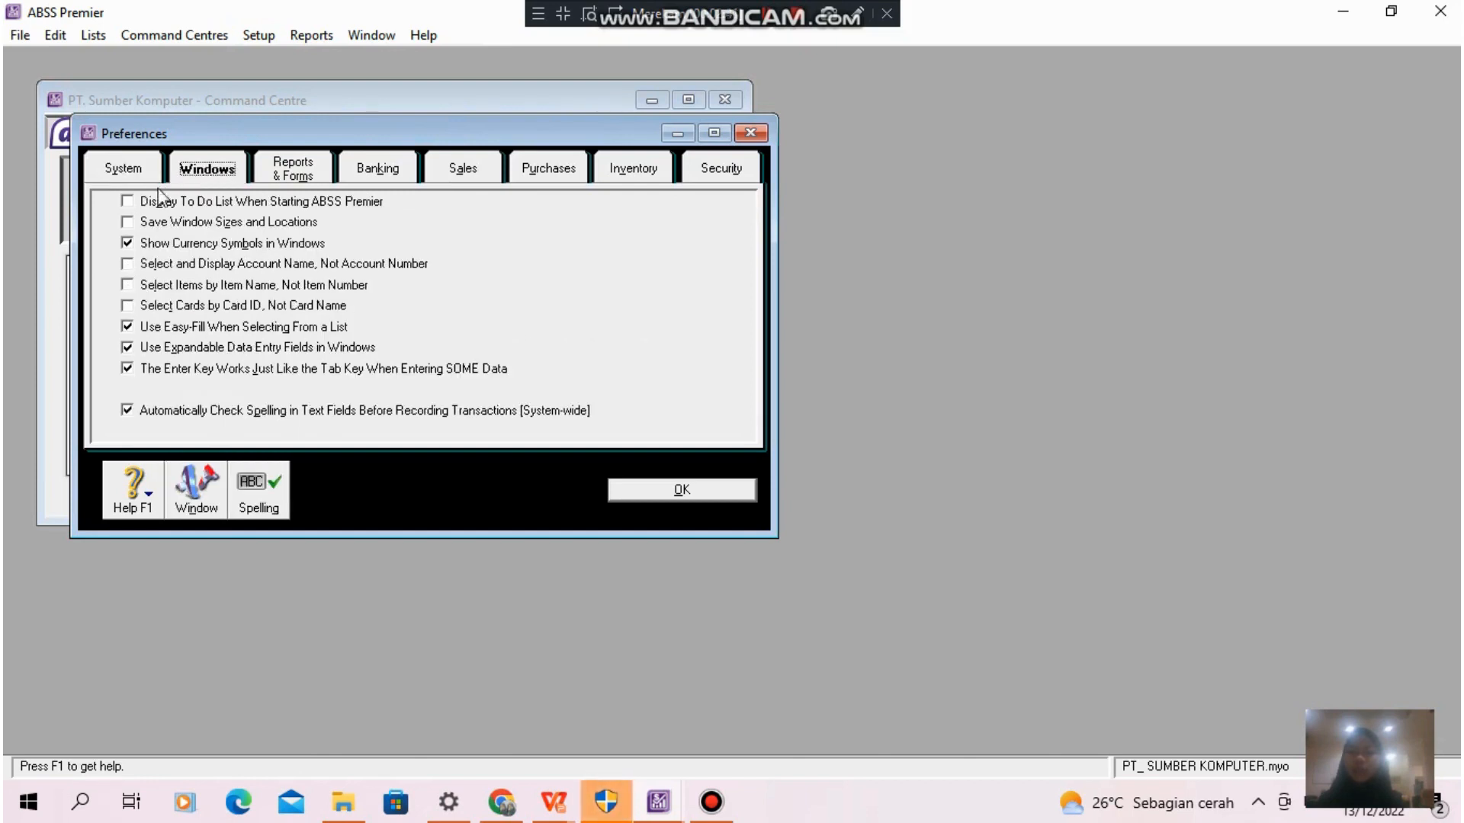
{"action": "left_click", "coordinate": [383, 172]}
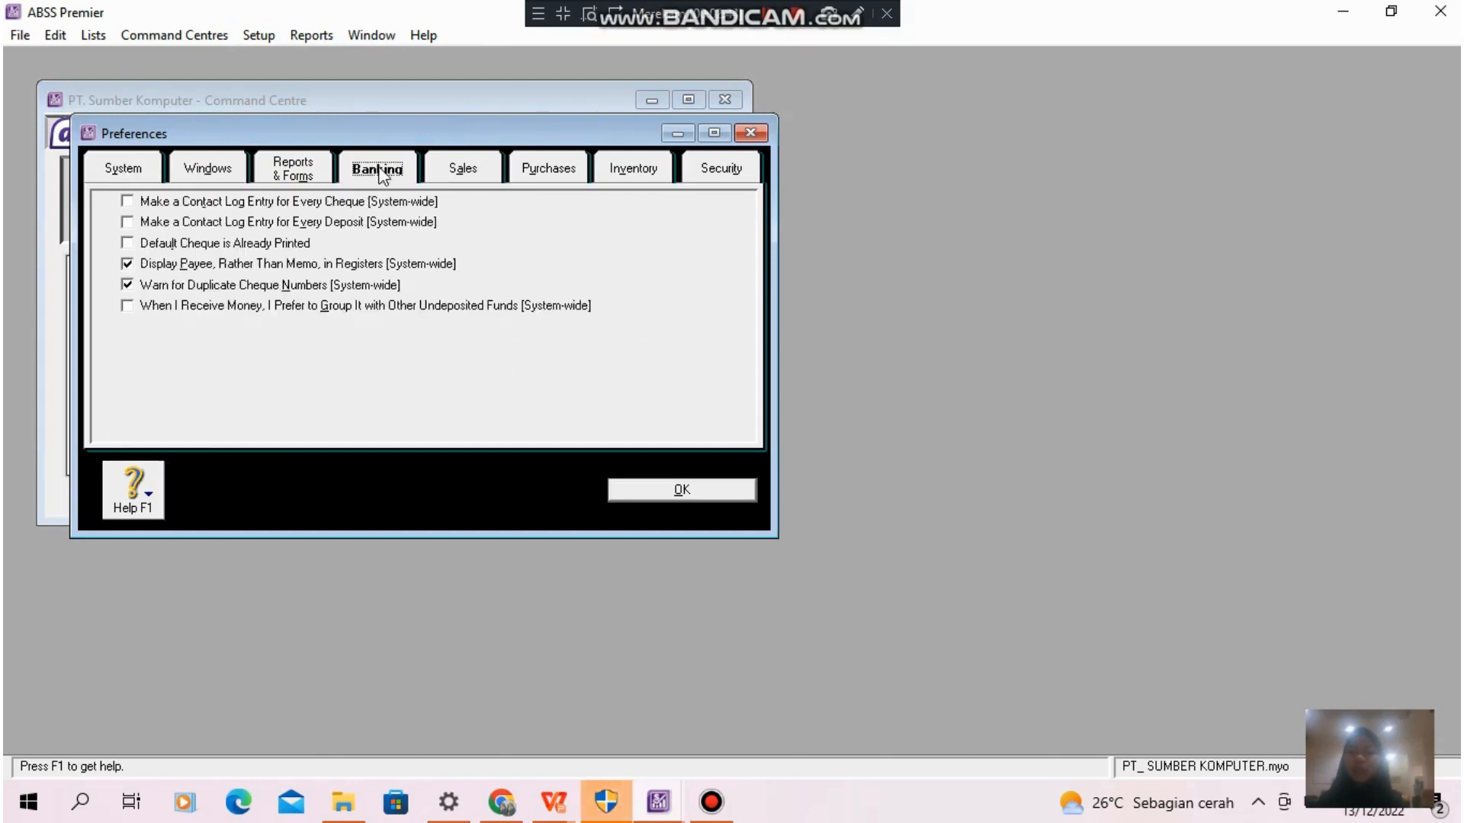
{"action": "left_click", "coordinate": [480, 161]}
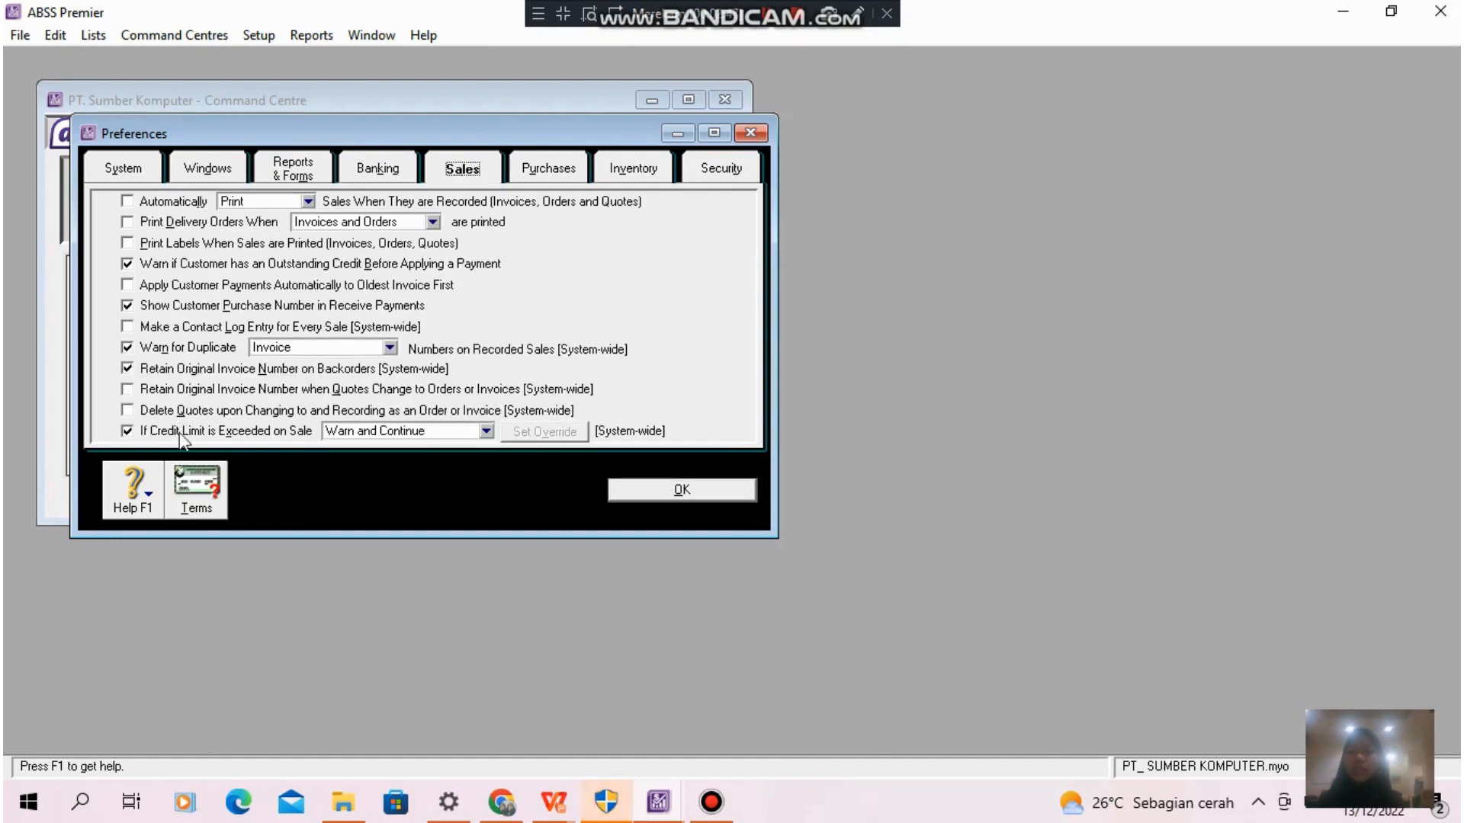
{"action": "left_click", "coordinate": [564, 169]}
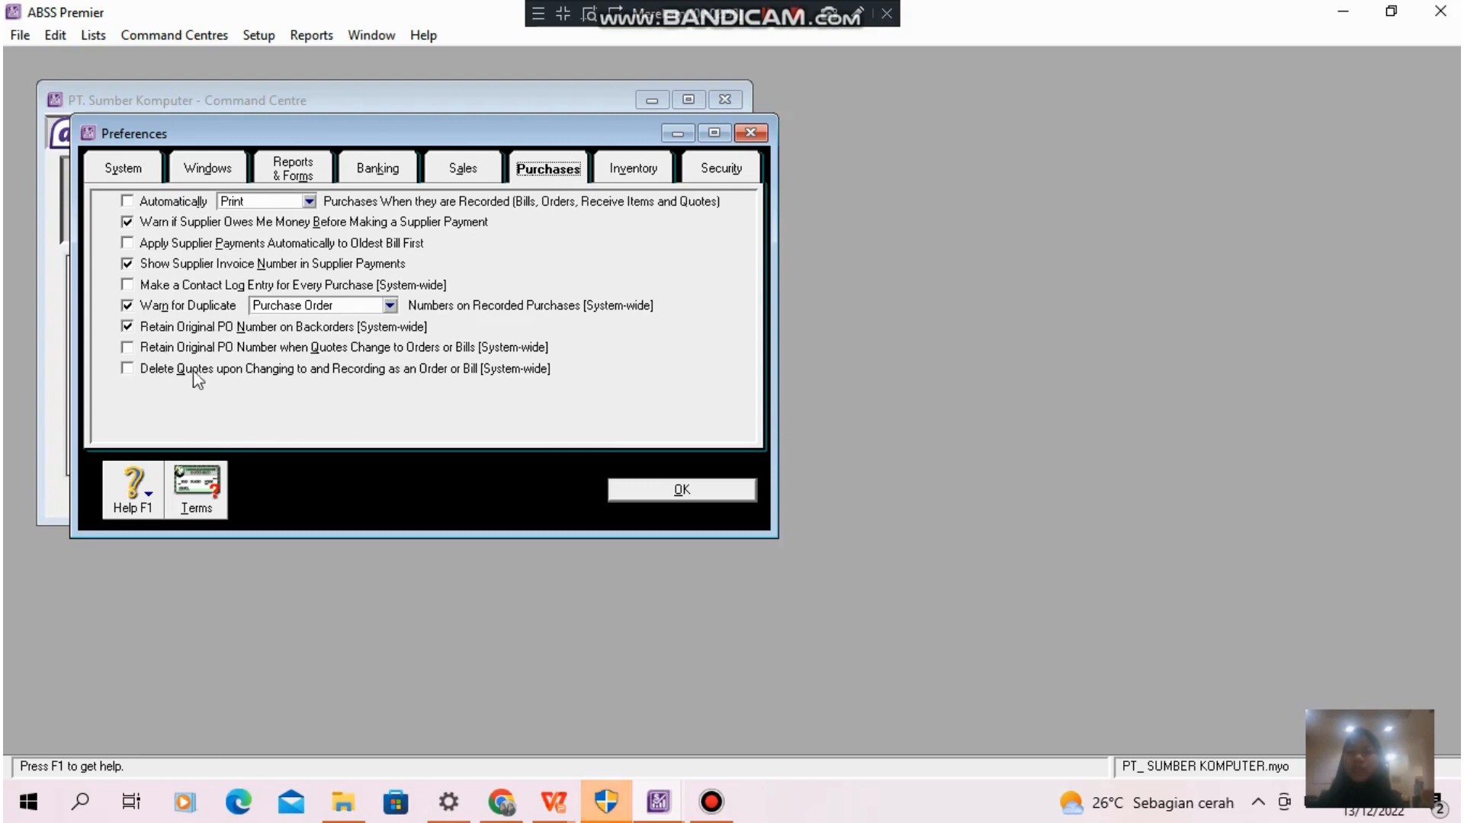
{"action": "left_click", "coordinate": [669, 165]}
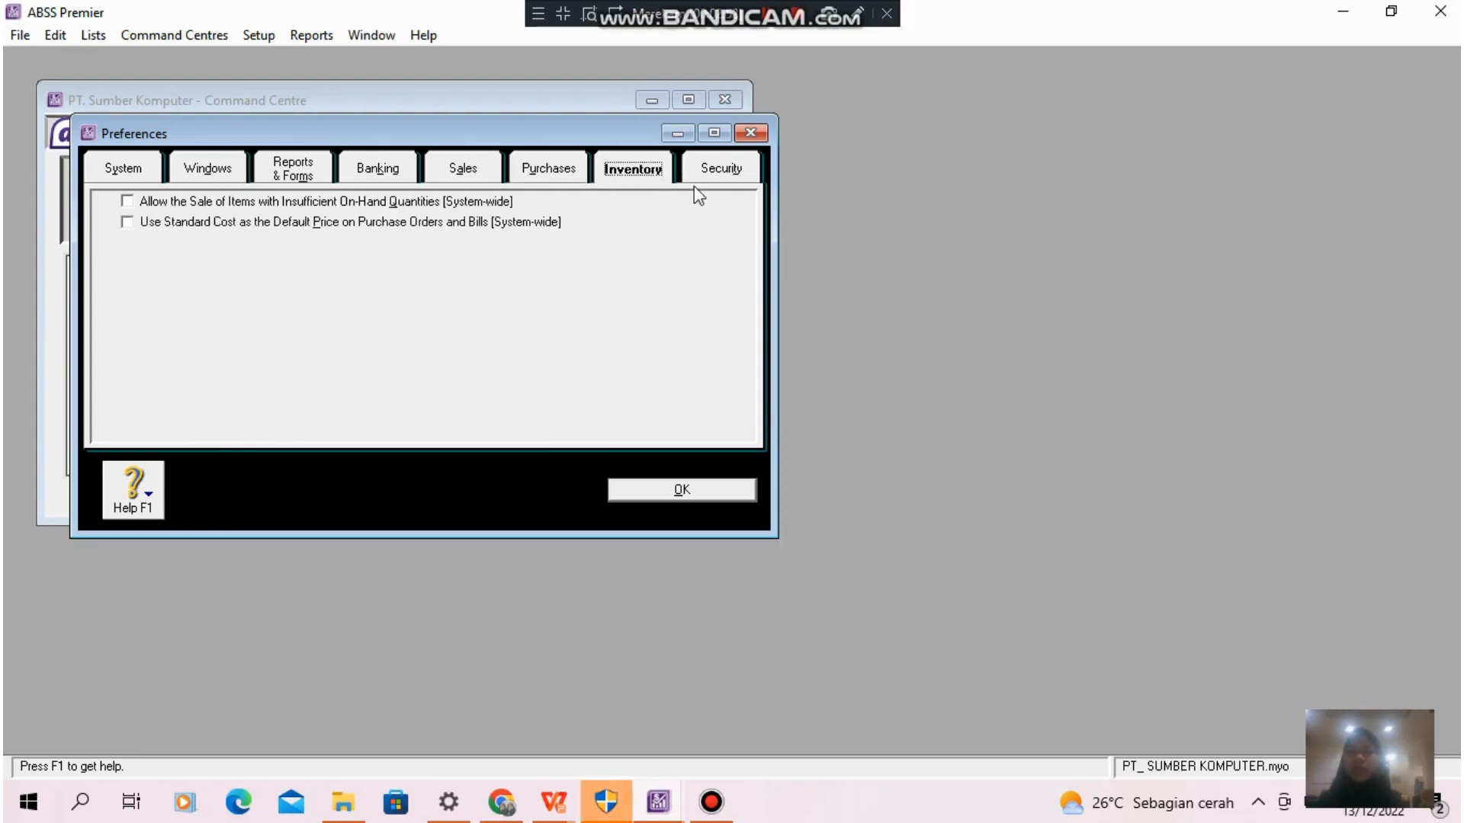
{"action": "left_click", "coordinate": [717, 172]}
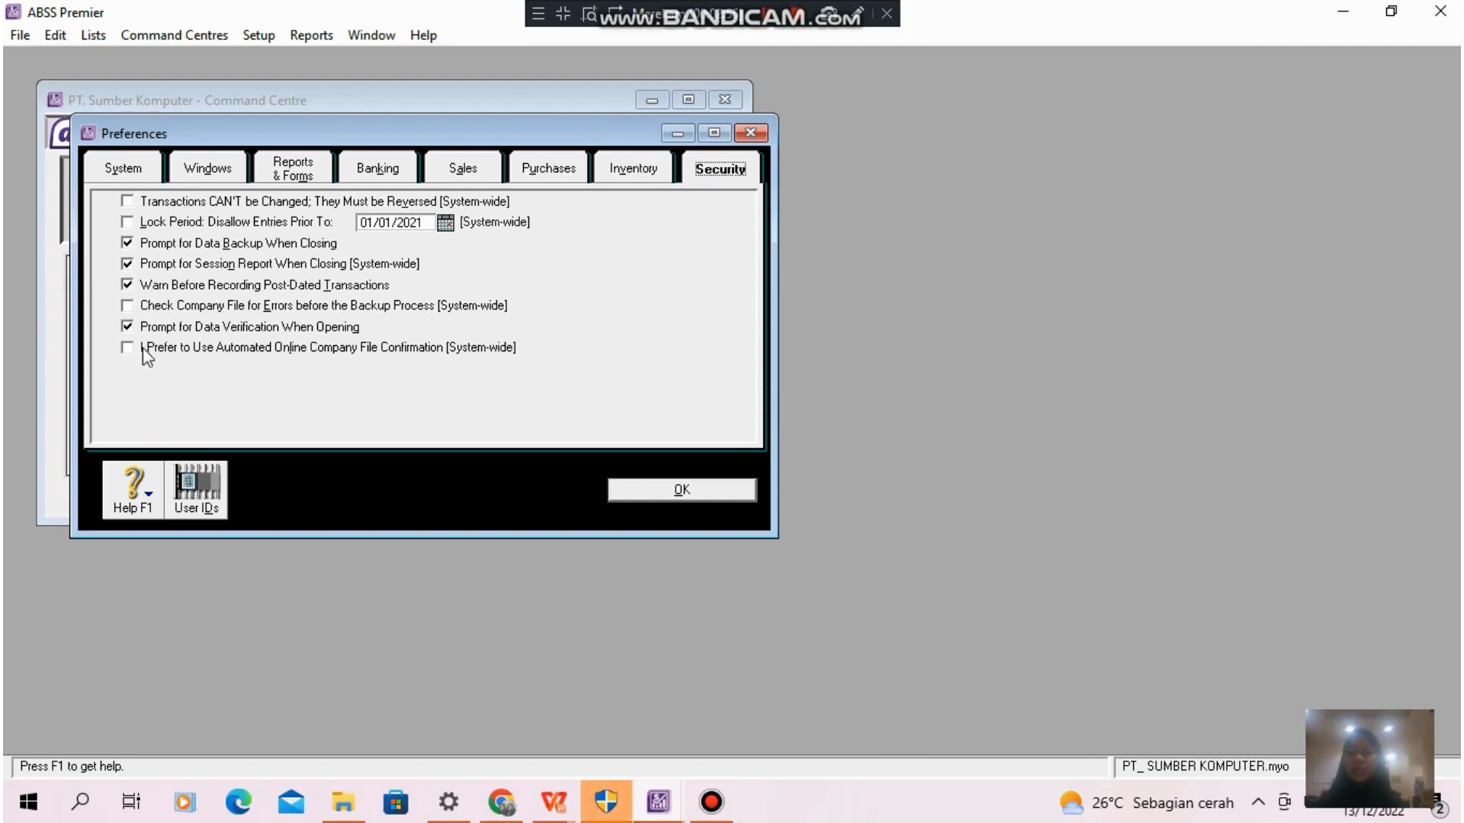
{"action": "left_click", "coordinate": [203, 486]}
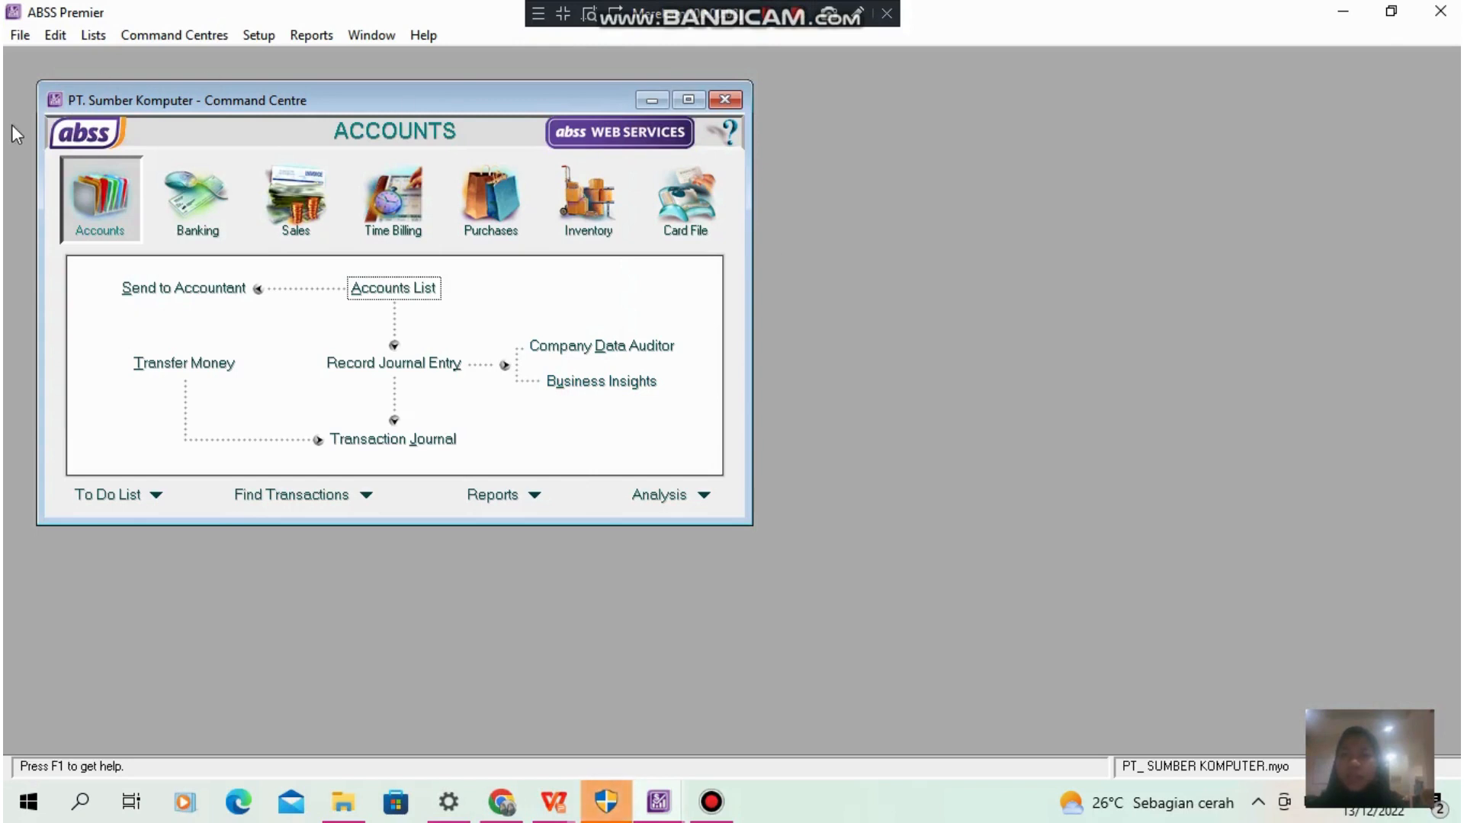
- Open the currencies list and review the Rupiah currency's profile, linked receivable accounts and linked payable accounts
{"action": "left_click", "coordinate": [97, 36]}
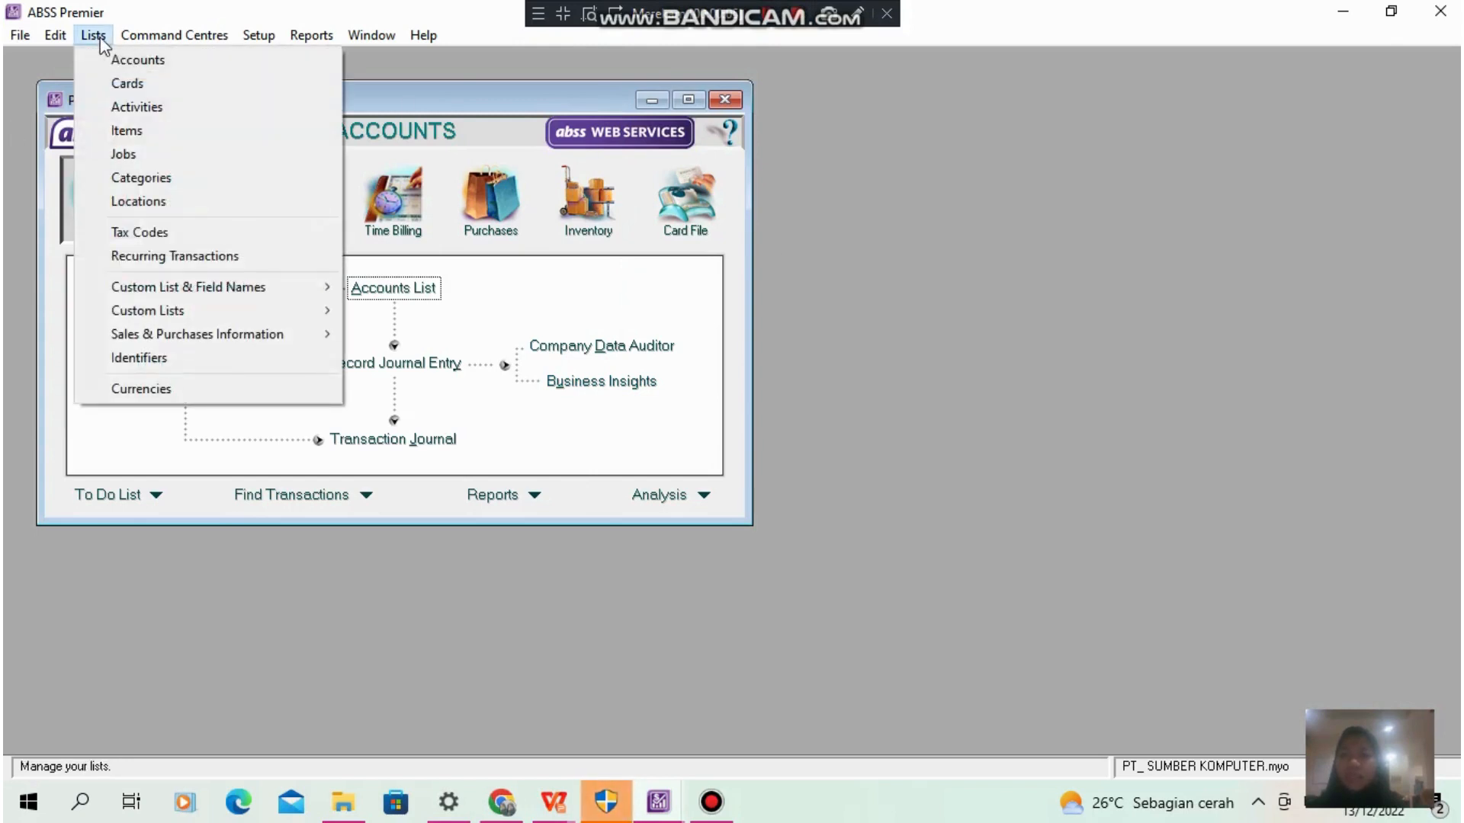
{"action": "left_click", "coordinate": [184, 389]}
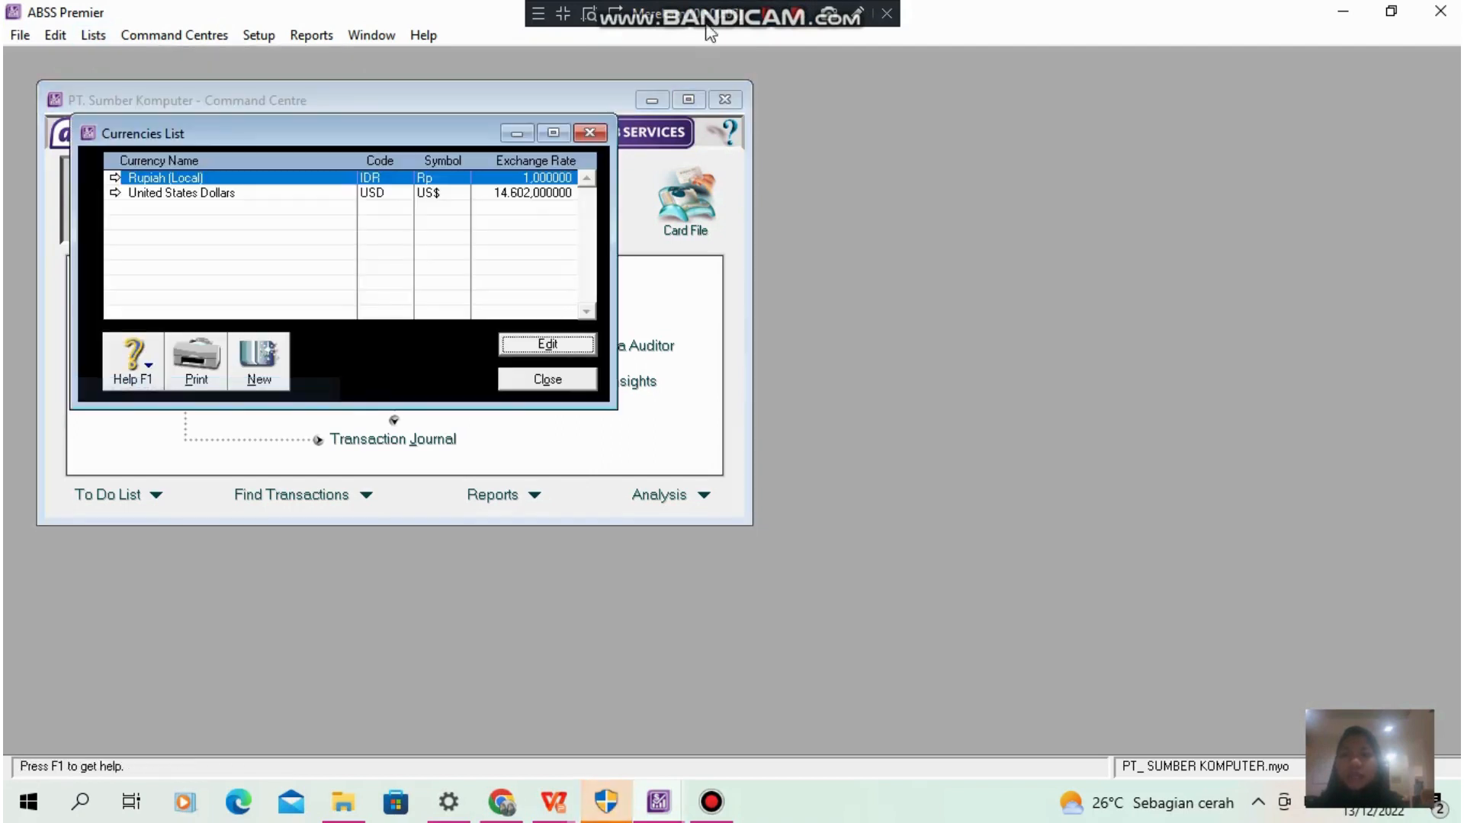
{"action": "left_click", "coordinate": [770, 22]}
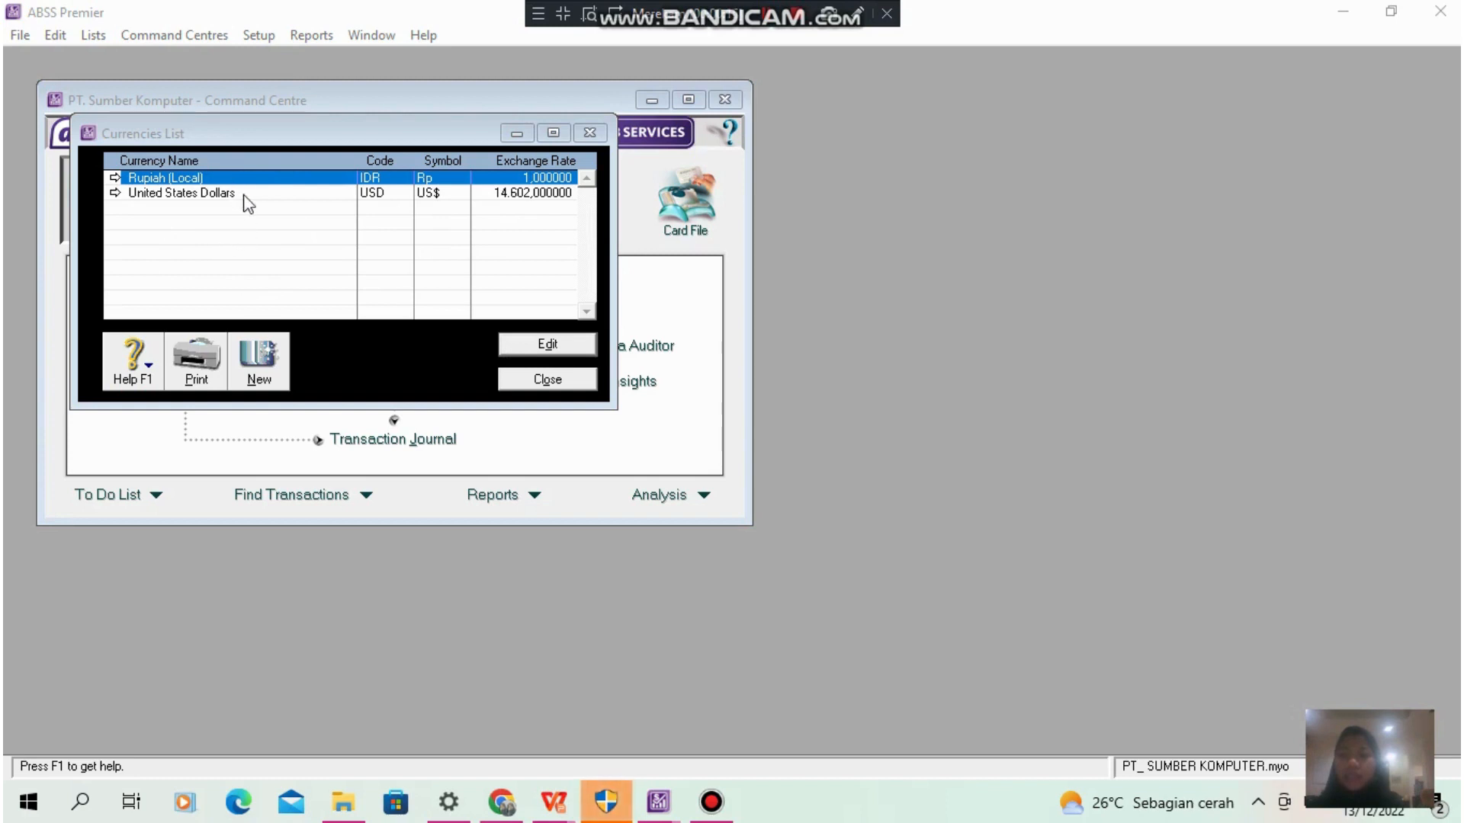
{"action": "double_click", "coordinate": [304, 180]}
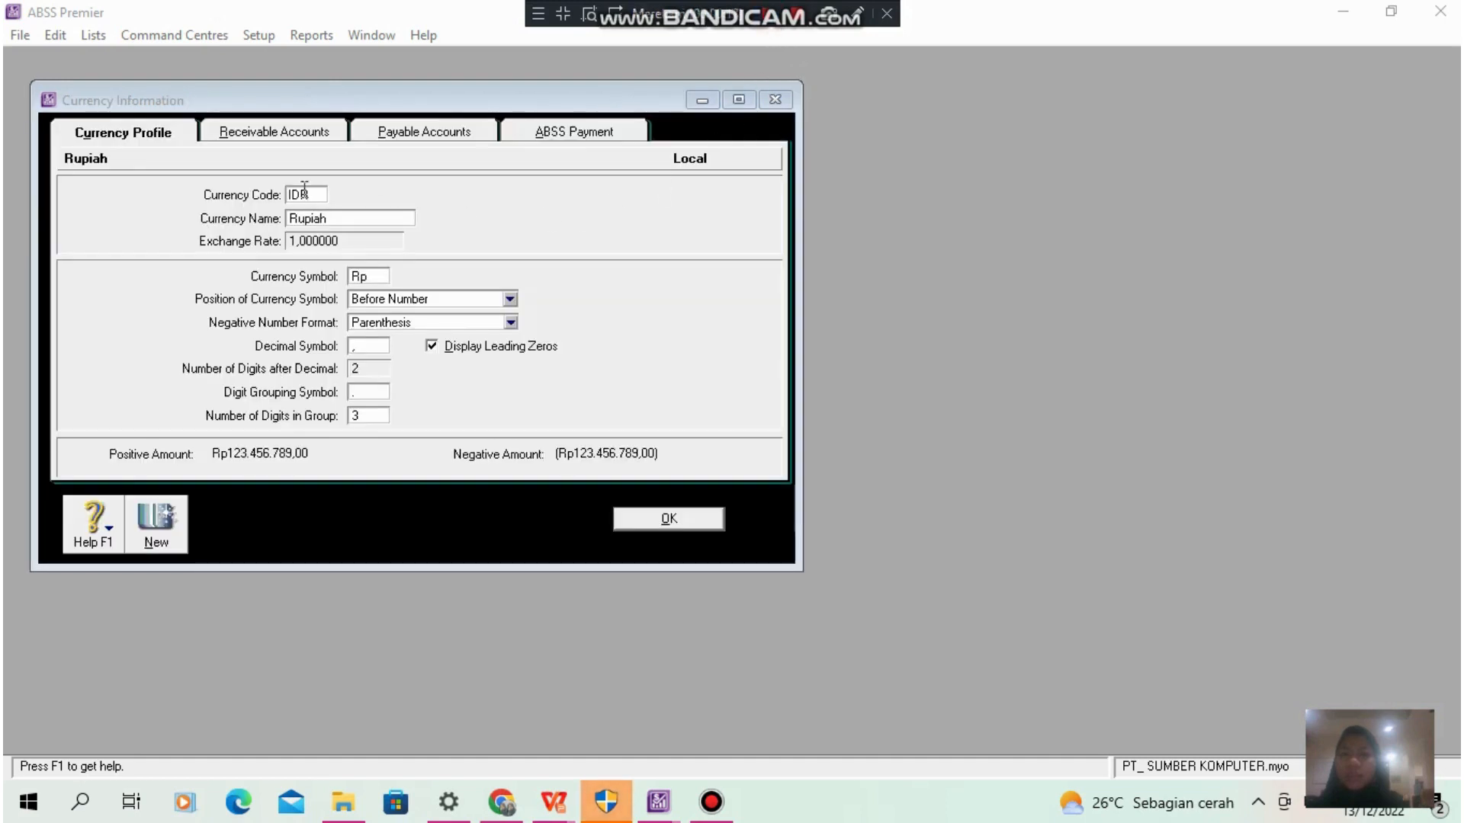
{"action": "left_click", "coordinate": [282, 135]}
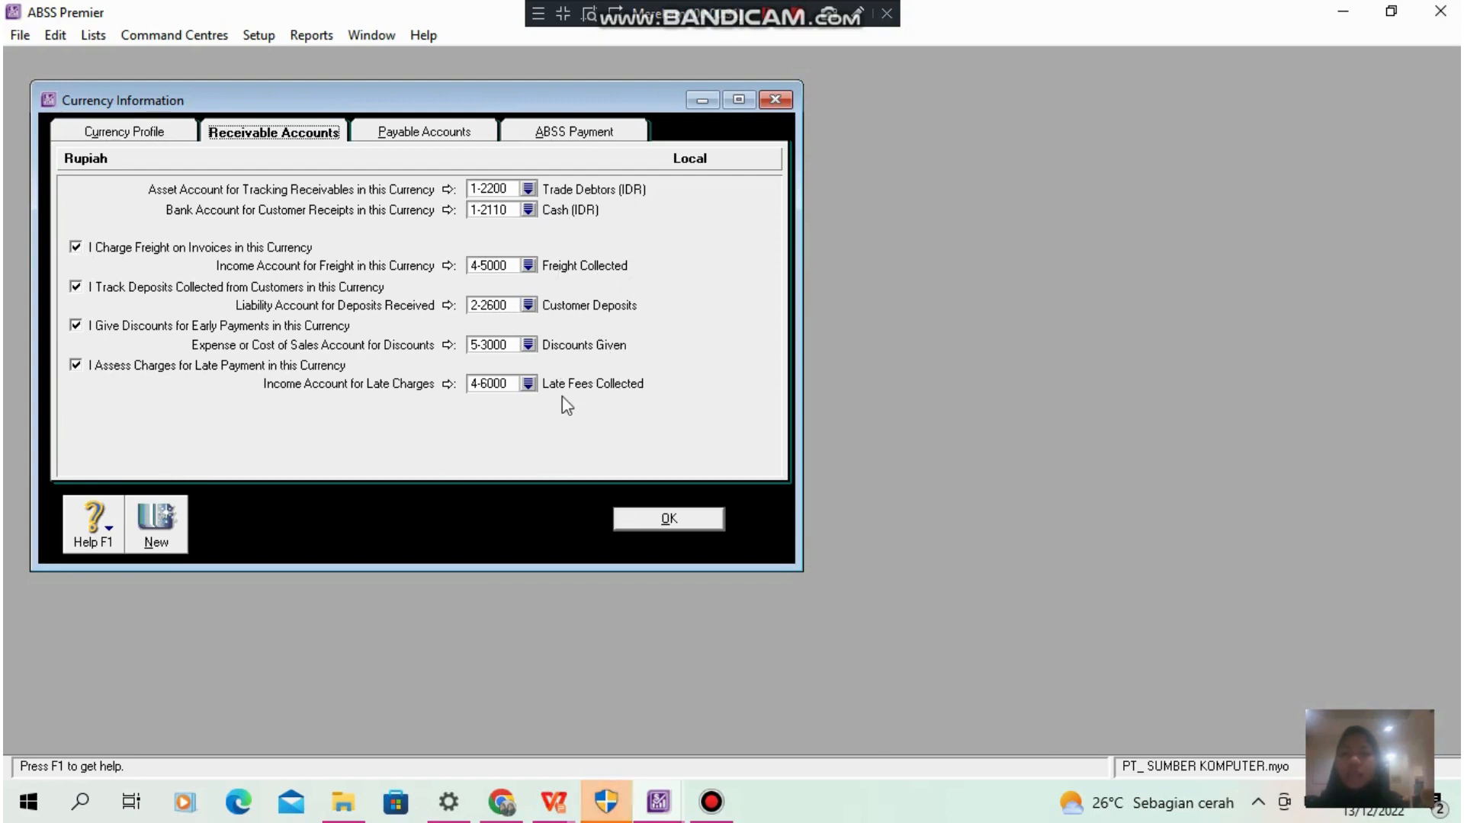
{"action": "left_click", "coordinate": [424, 135]}
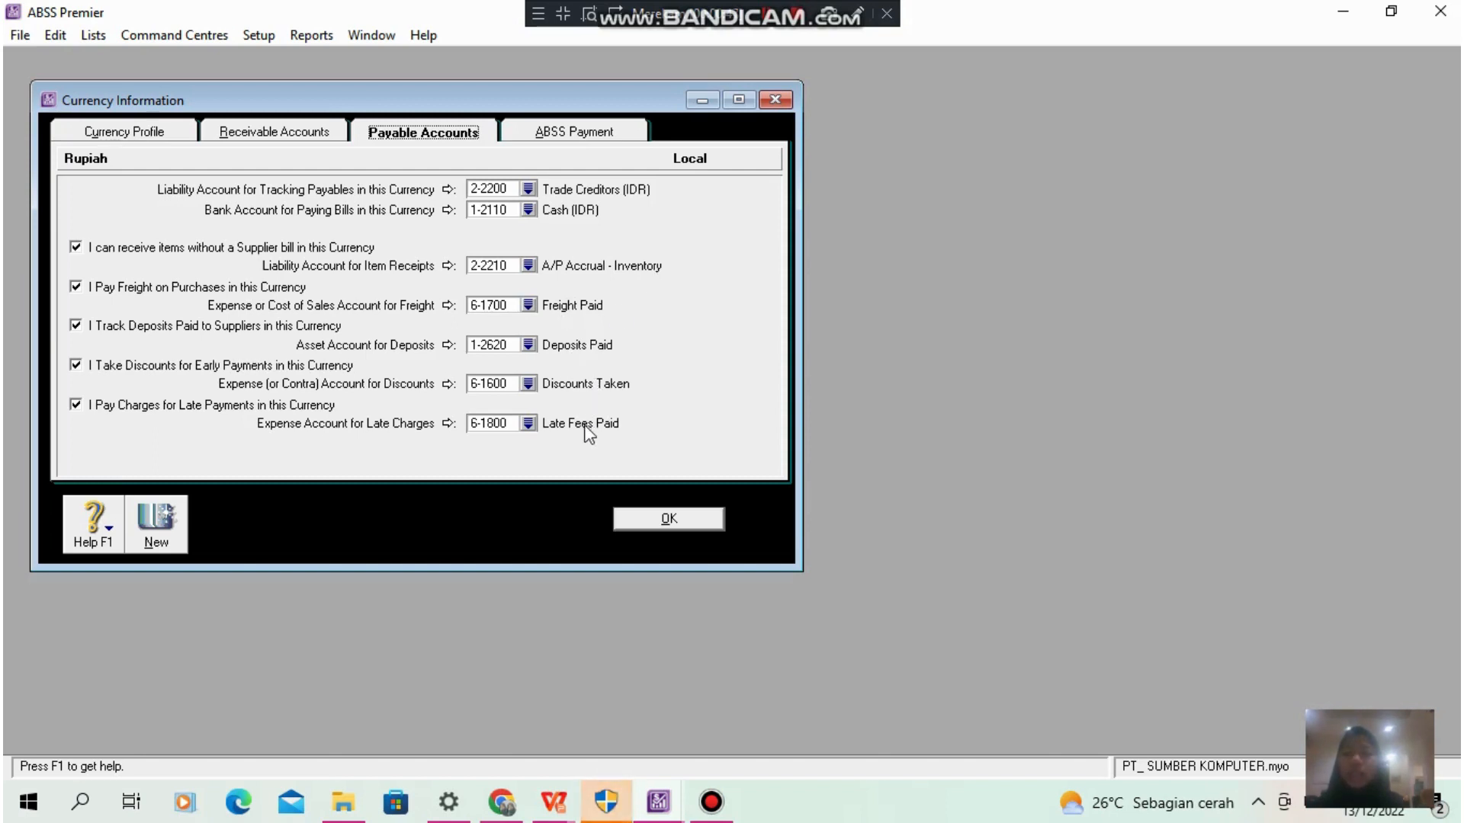
{"action": "left_click", "coordinate": [670, 521]}
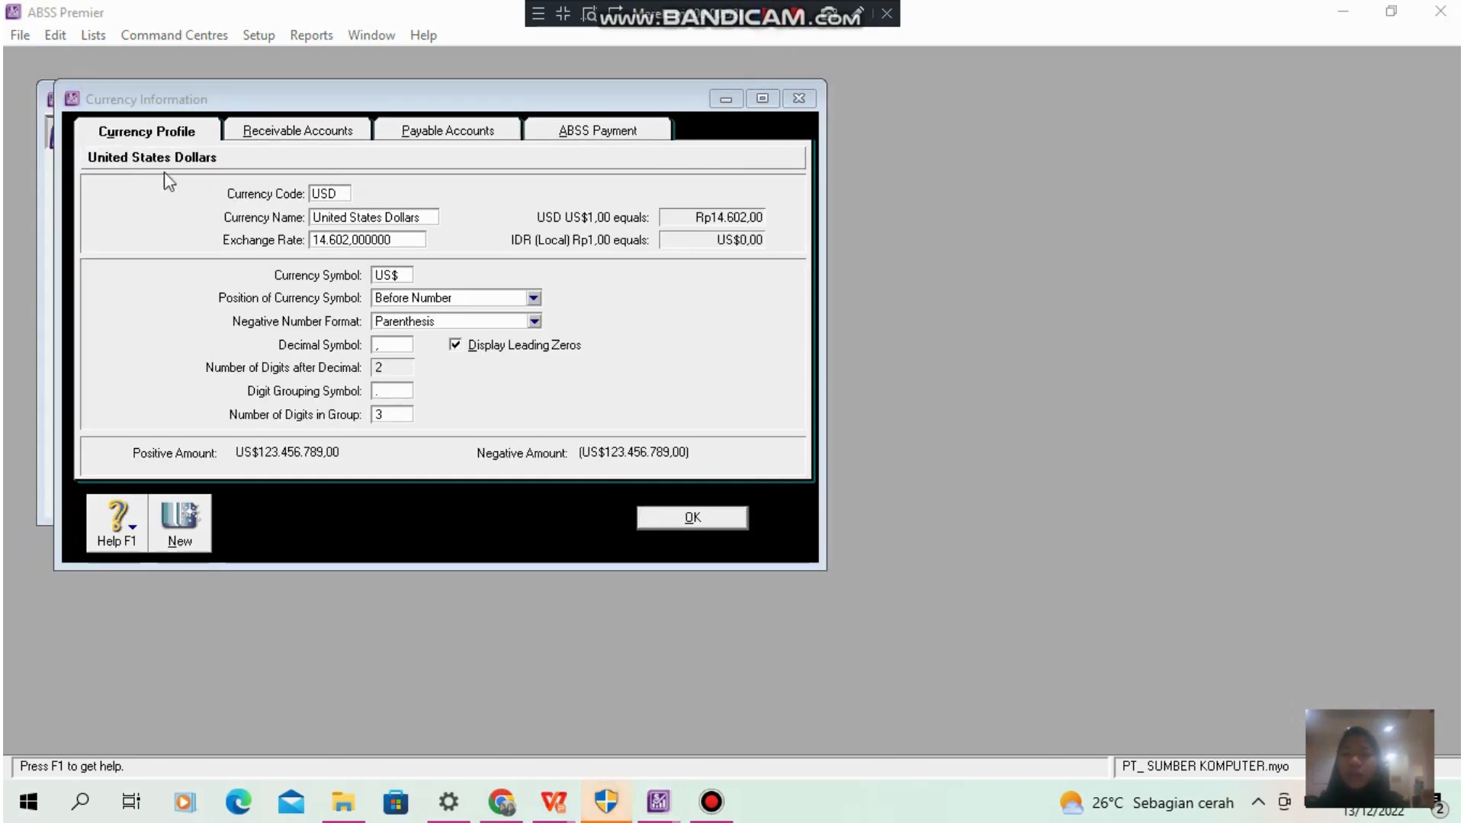
- Review the linked receivable and payable accounts of the United States Dollars currency and close its information
{"action": "left_click", "coordinate": [311, 134]}
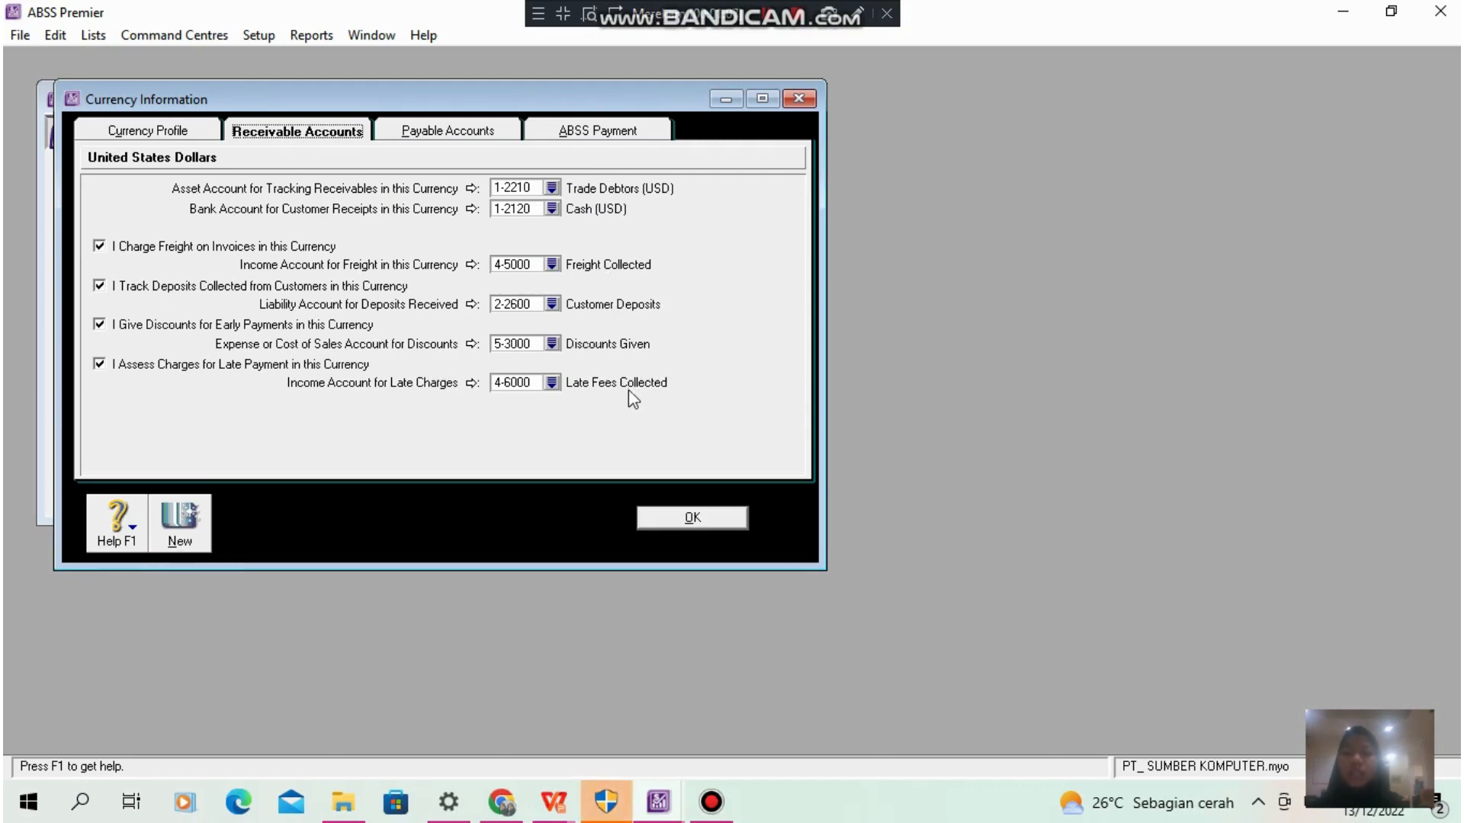
{"action": "left_click", "coordinate": [406, 141]}
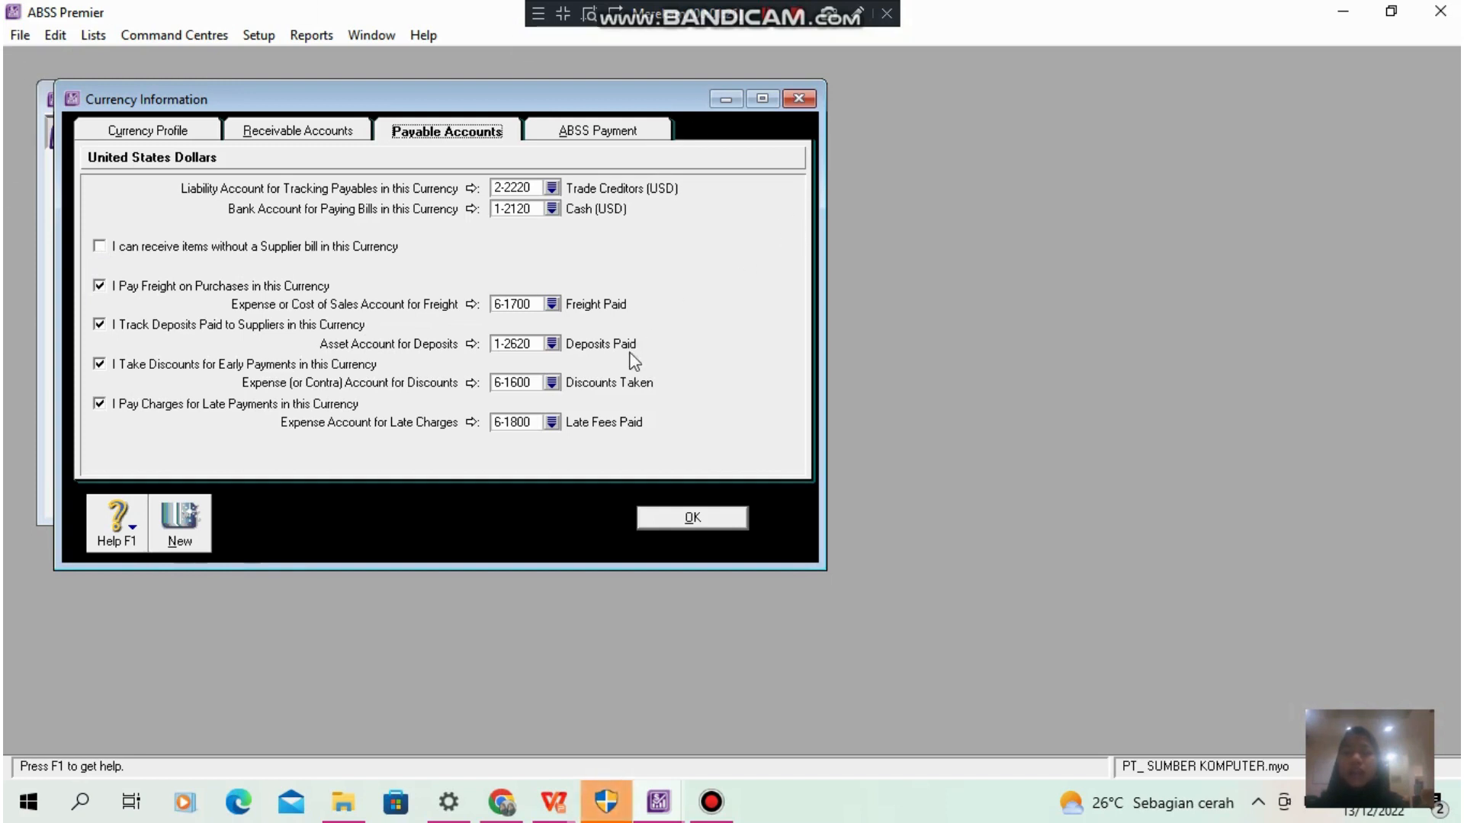
{"action": "left_click", "coordinate": [693, 519]}
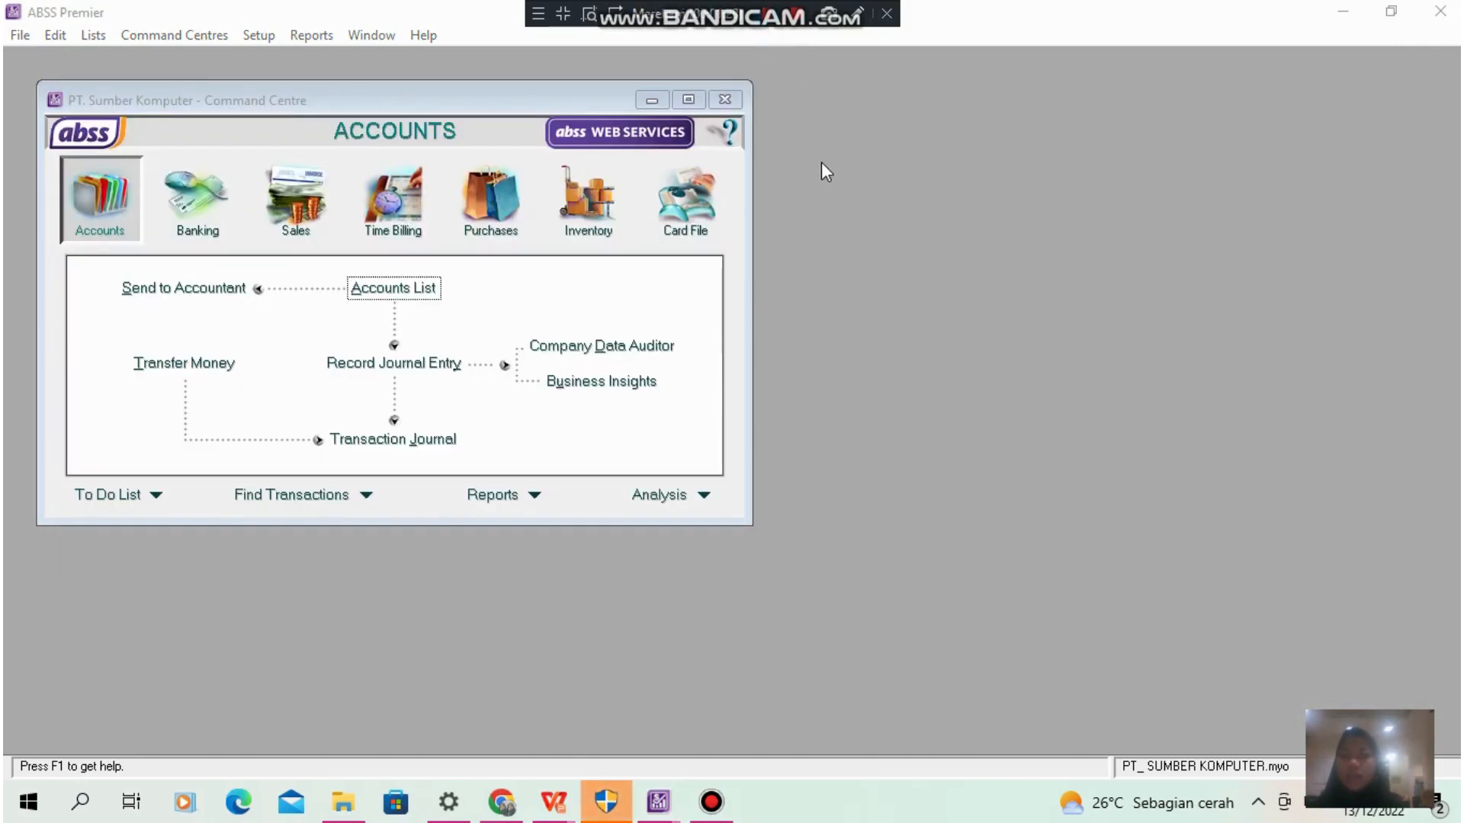
- Review the categories list and the blank form for a new category, and close both without adding a category
{"action": "left_click", "coordinate": [93, 36]}
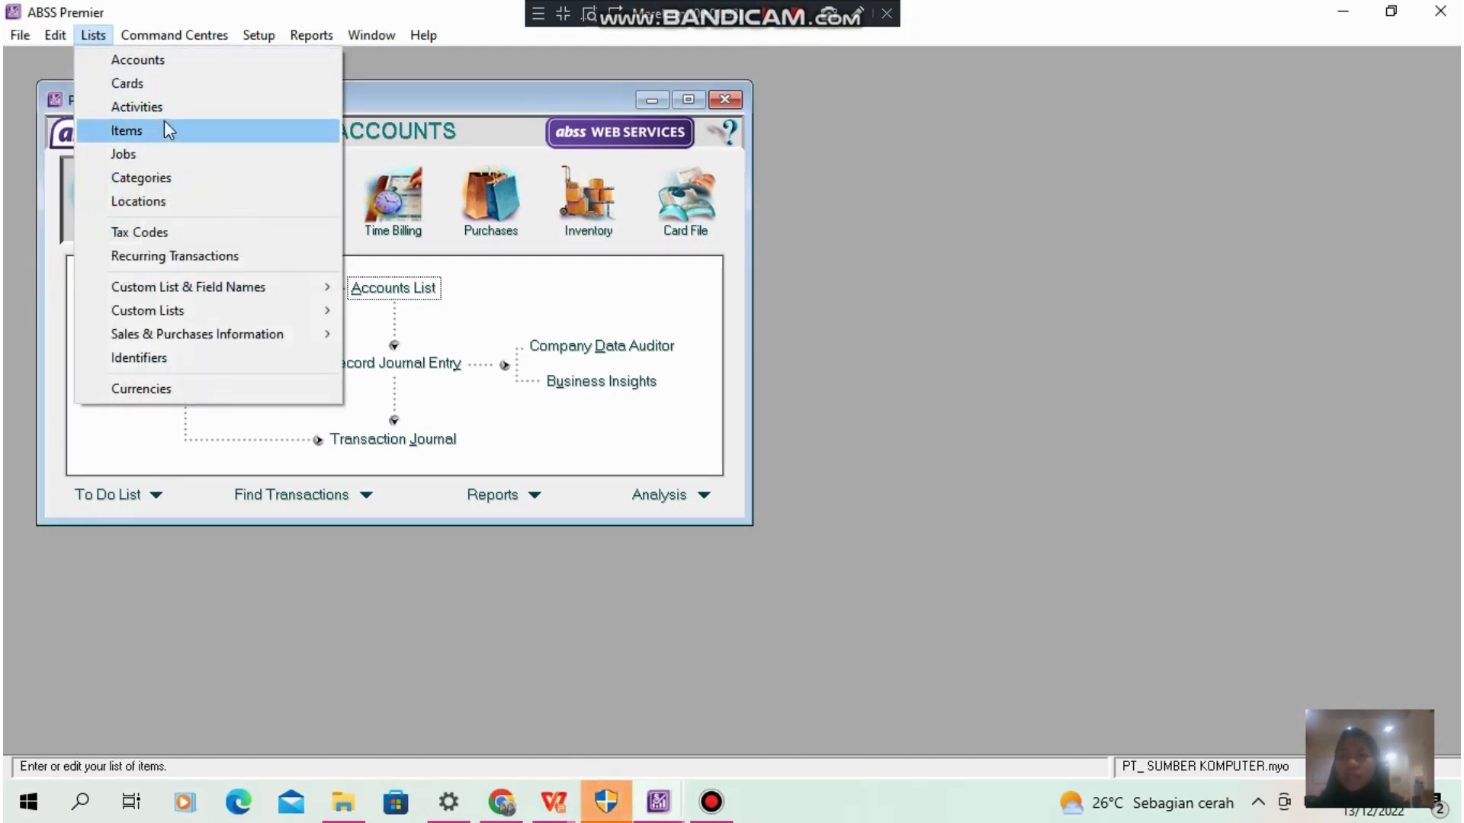
{"action": "left_click", "coordinate": [180, 179]}
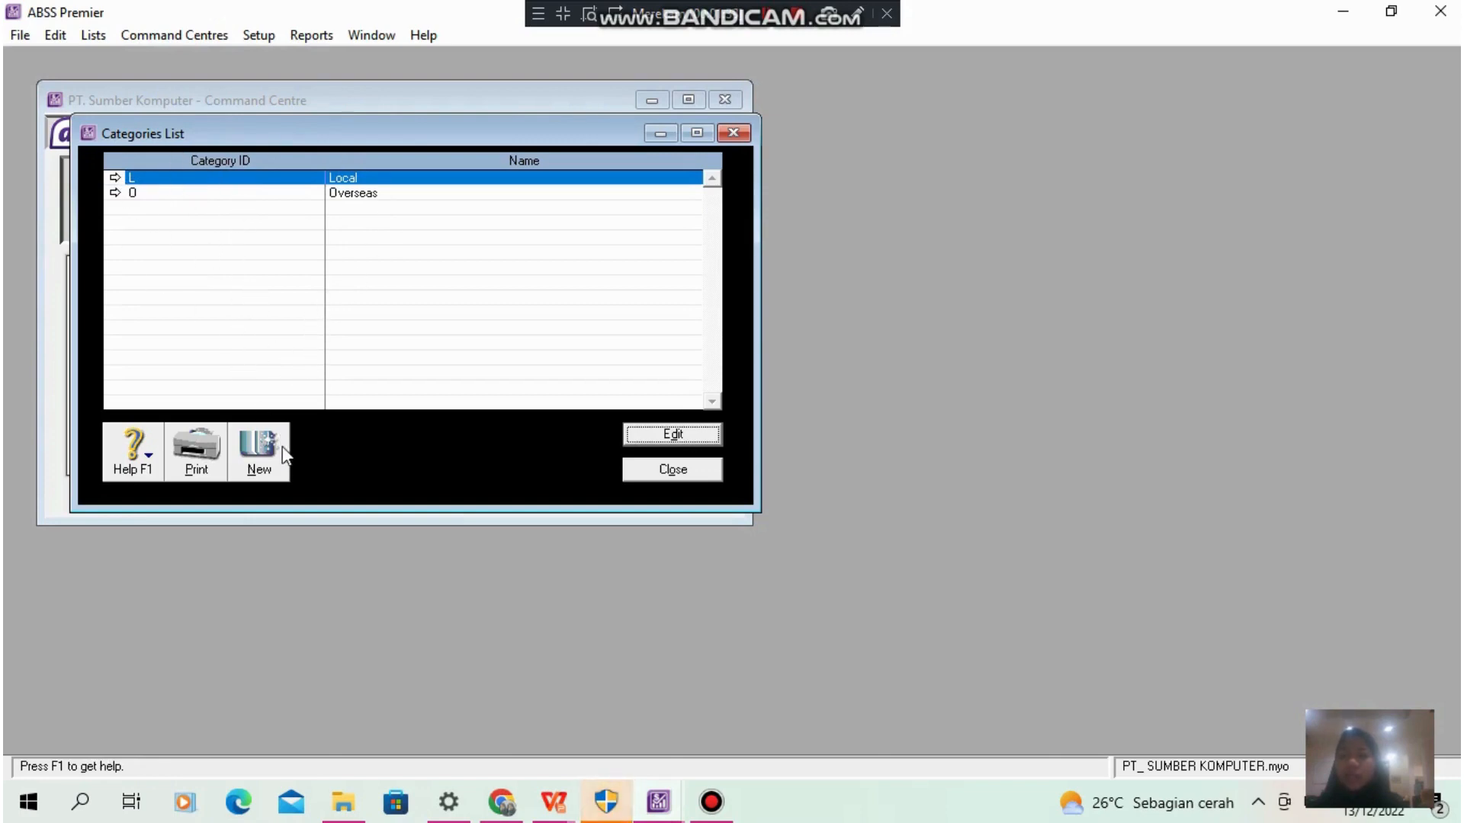
{"action": "left_click", "coordinate": [259, 478]}
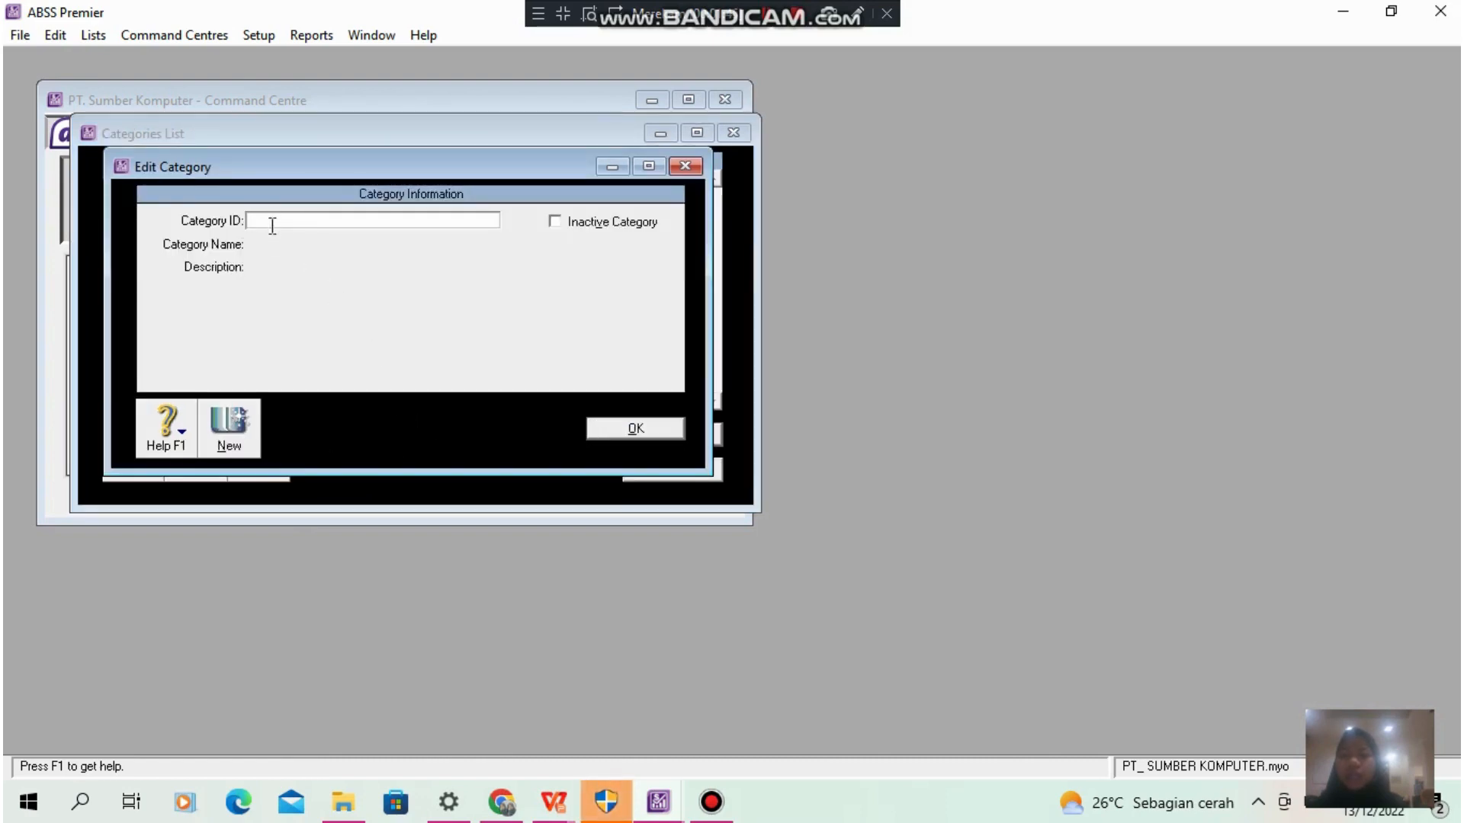
{"action": "left_click", "coordinate": [662, 427]}
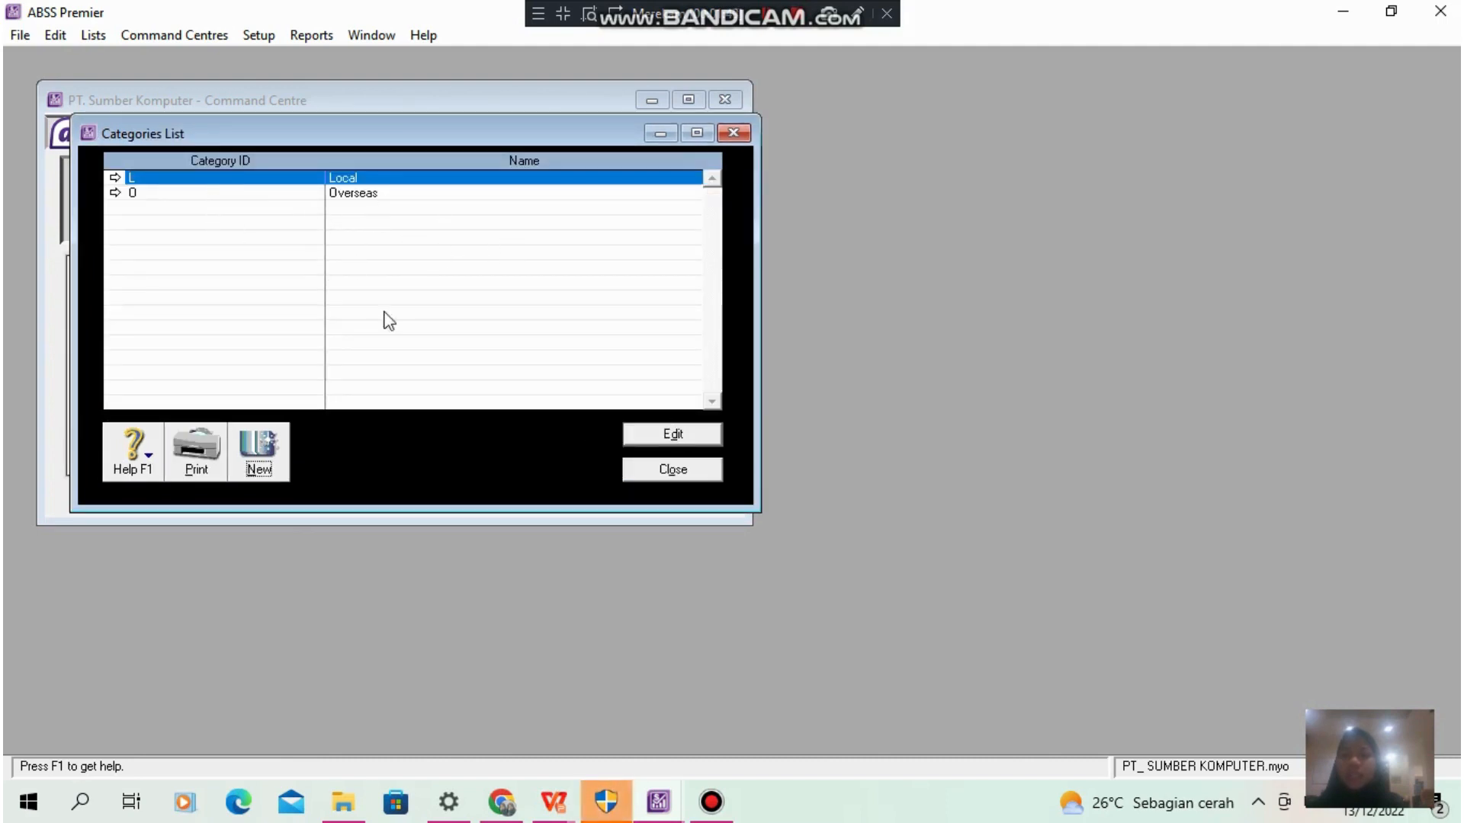
{"action": "left_click", "coordinate": [709, 469]}
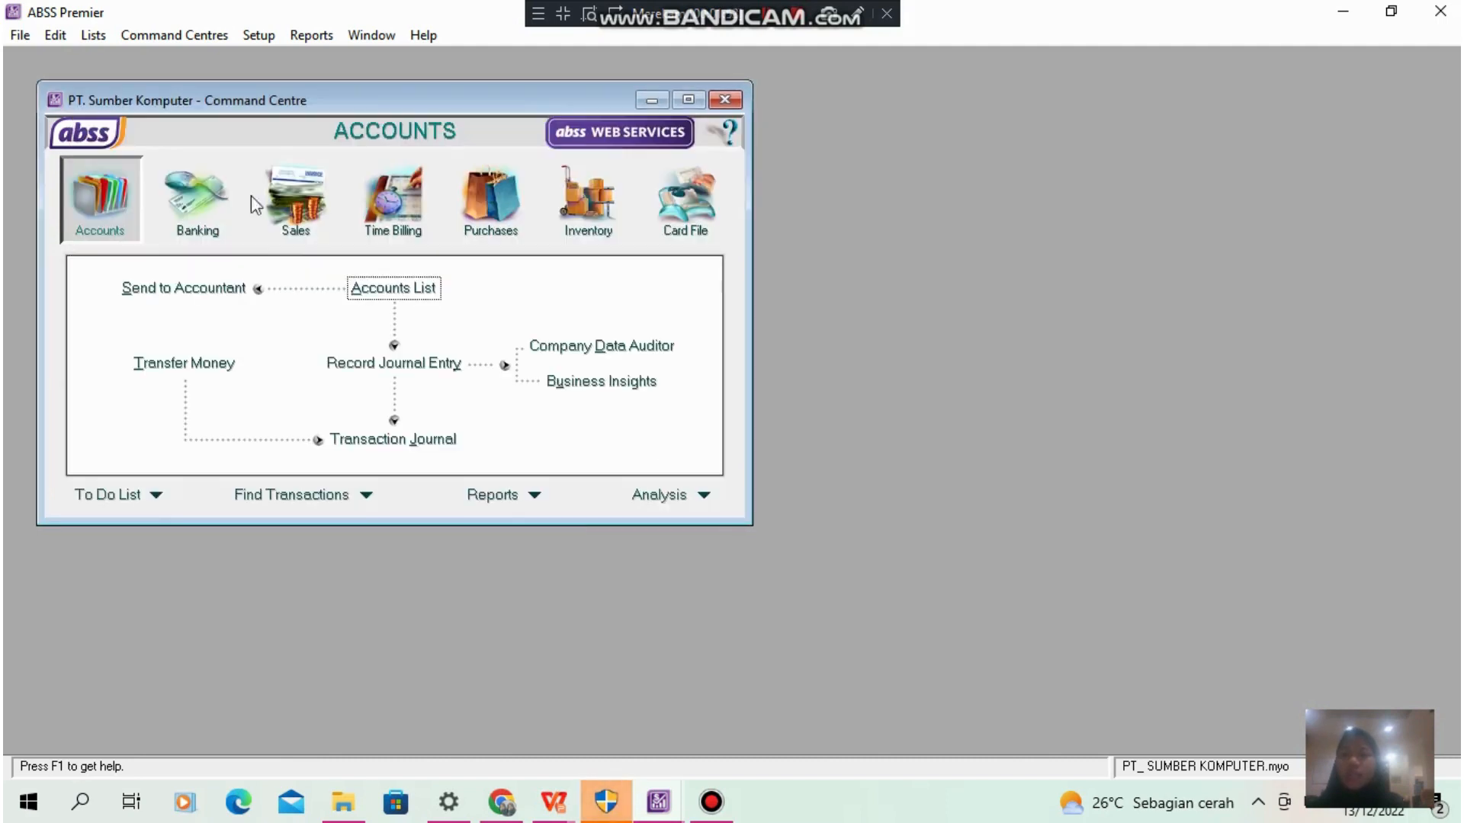
- Review the jobs list and the blank form for a new job, and close both without adding a job
{"action": "left_click", "coordinate": [99, 37]}
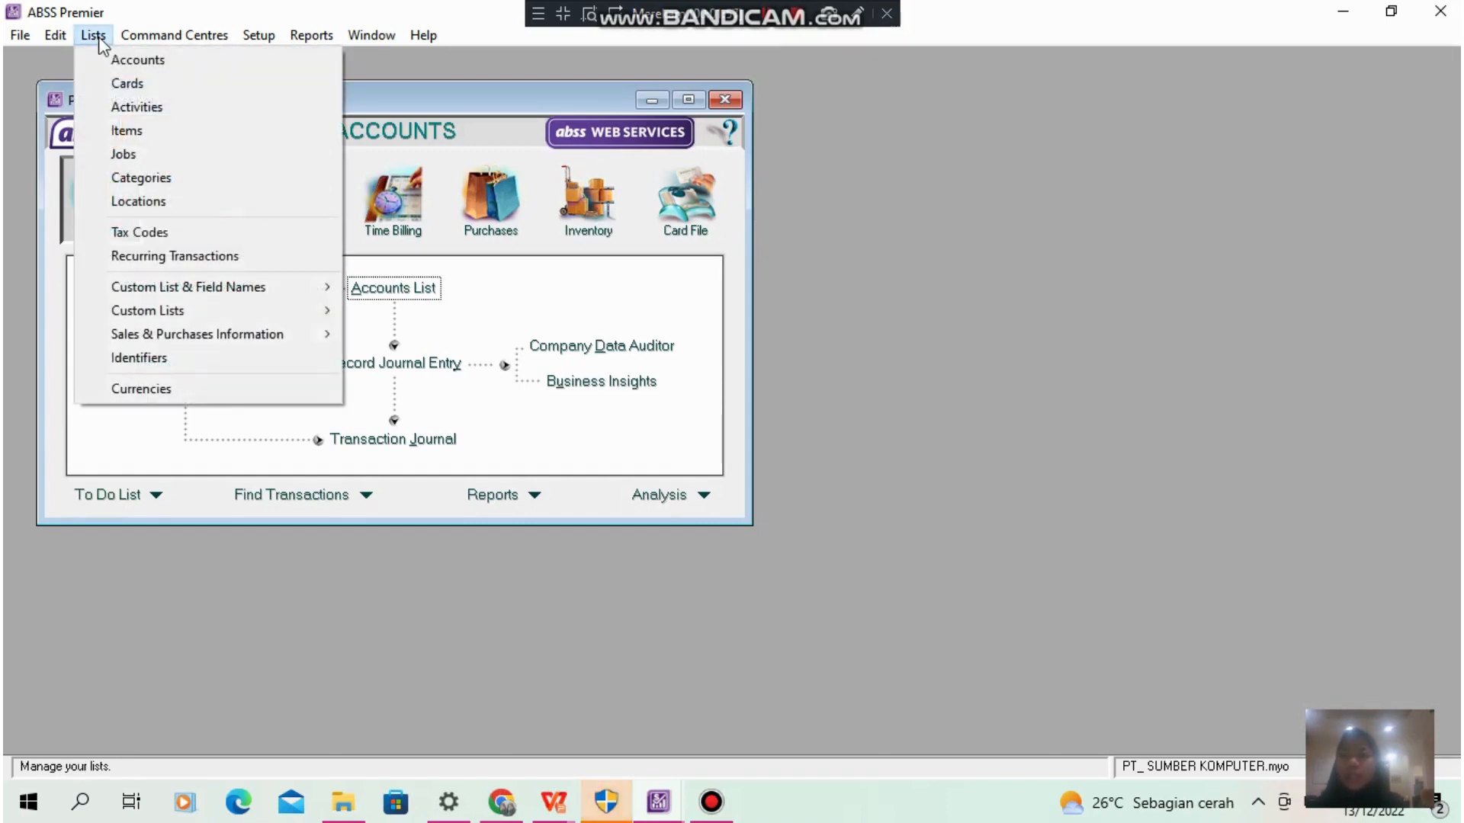
{"action": "left_click", "coordinate": [169, 160]}
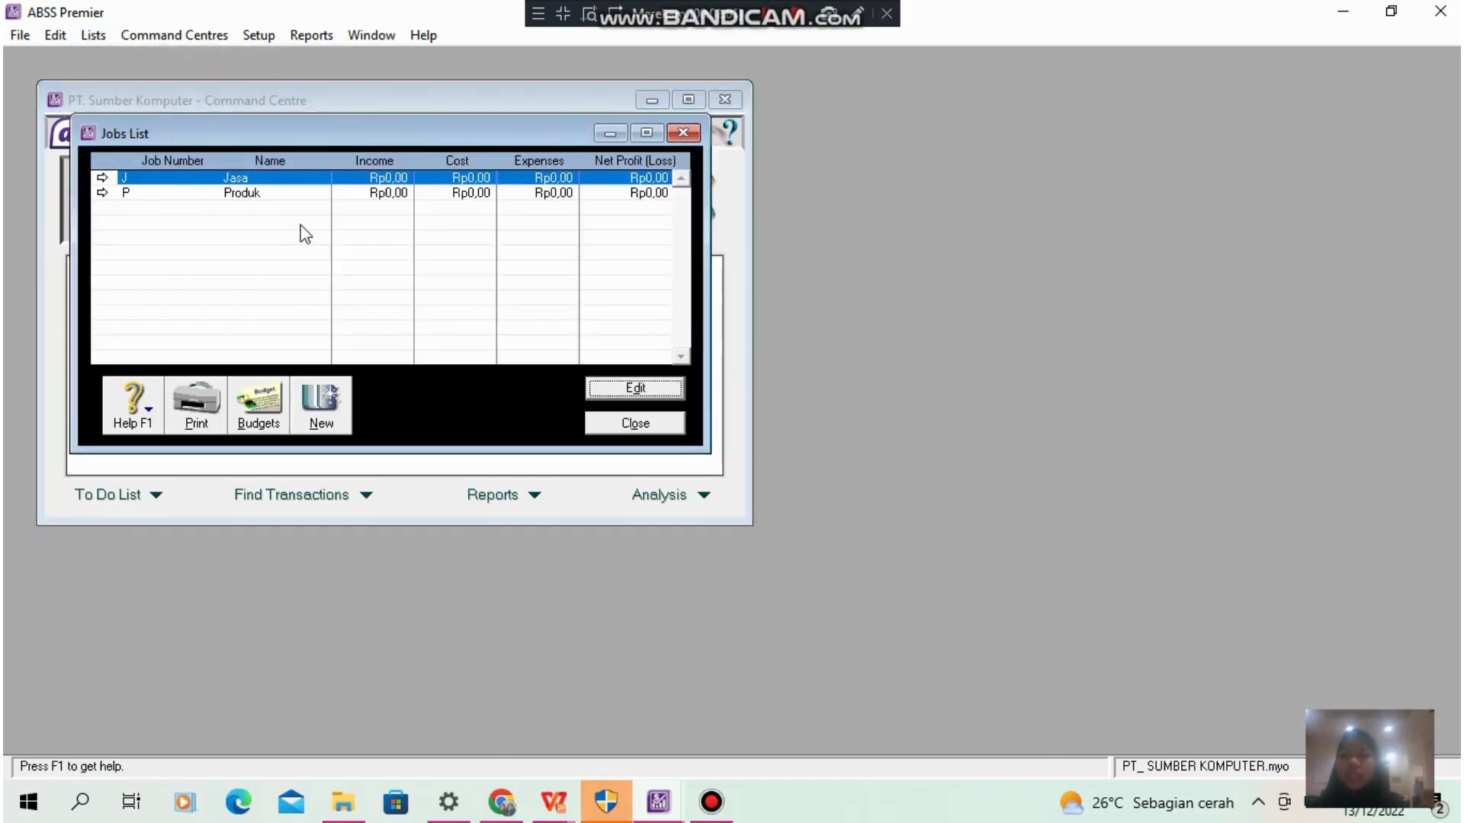
{"action": "left_click", "coordinate": [330, 412]}
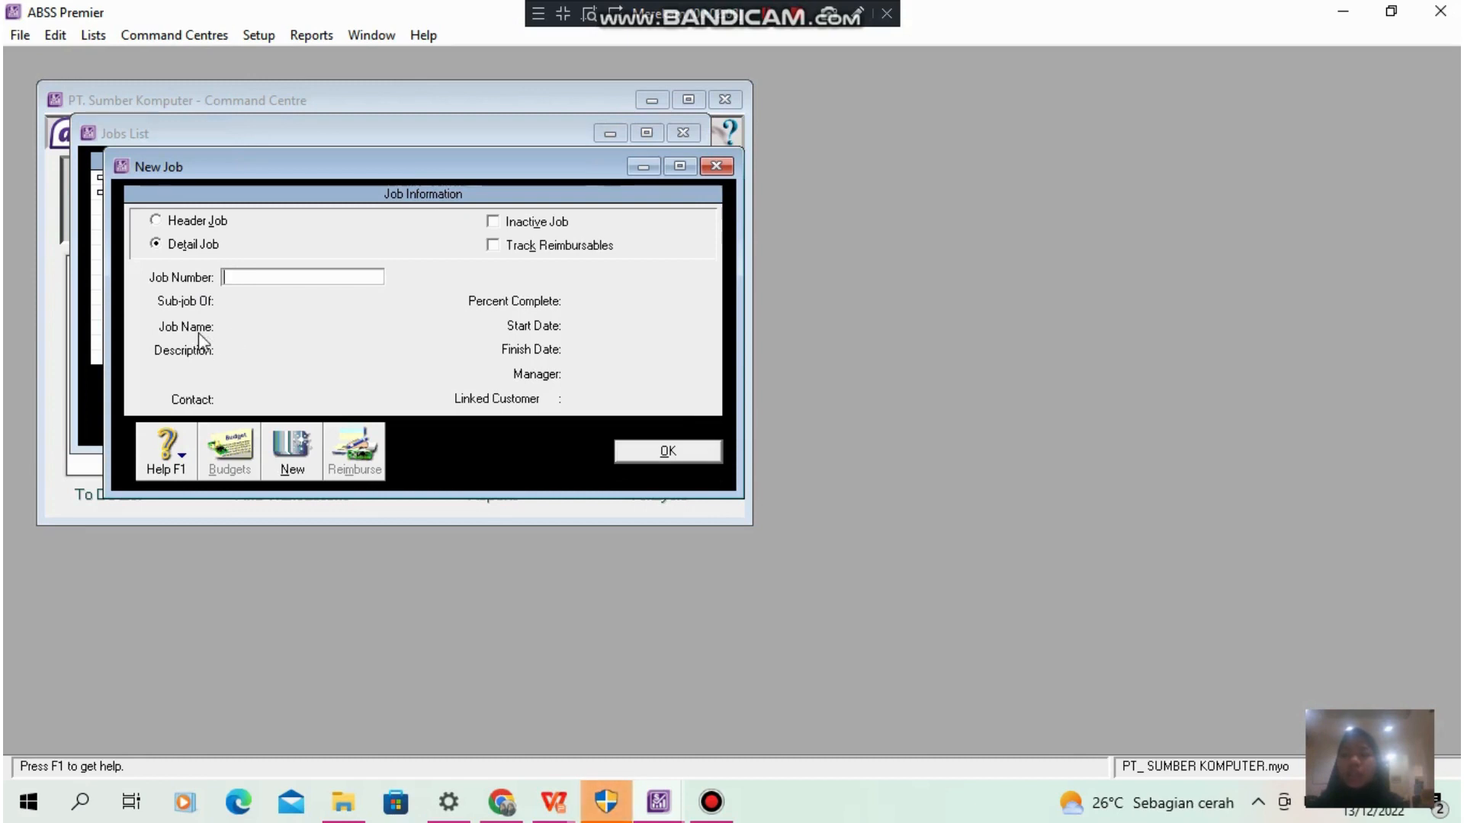
{"action": "left_click", "coordinate": [704, 456]}
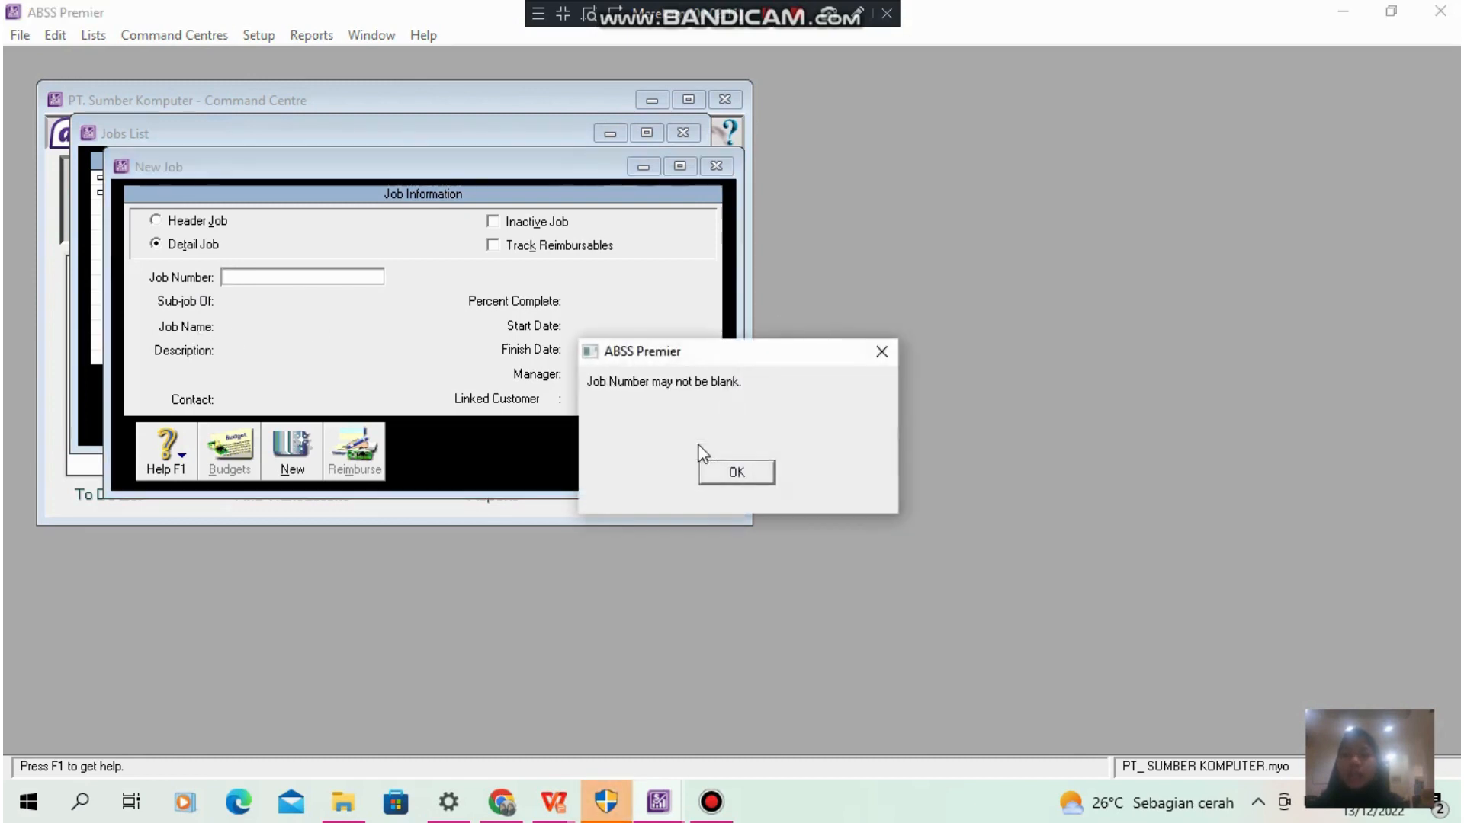
{"action": "left_click", "coordinate": [762, 472]}
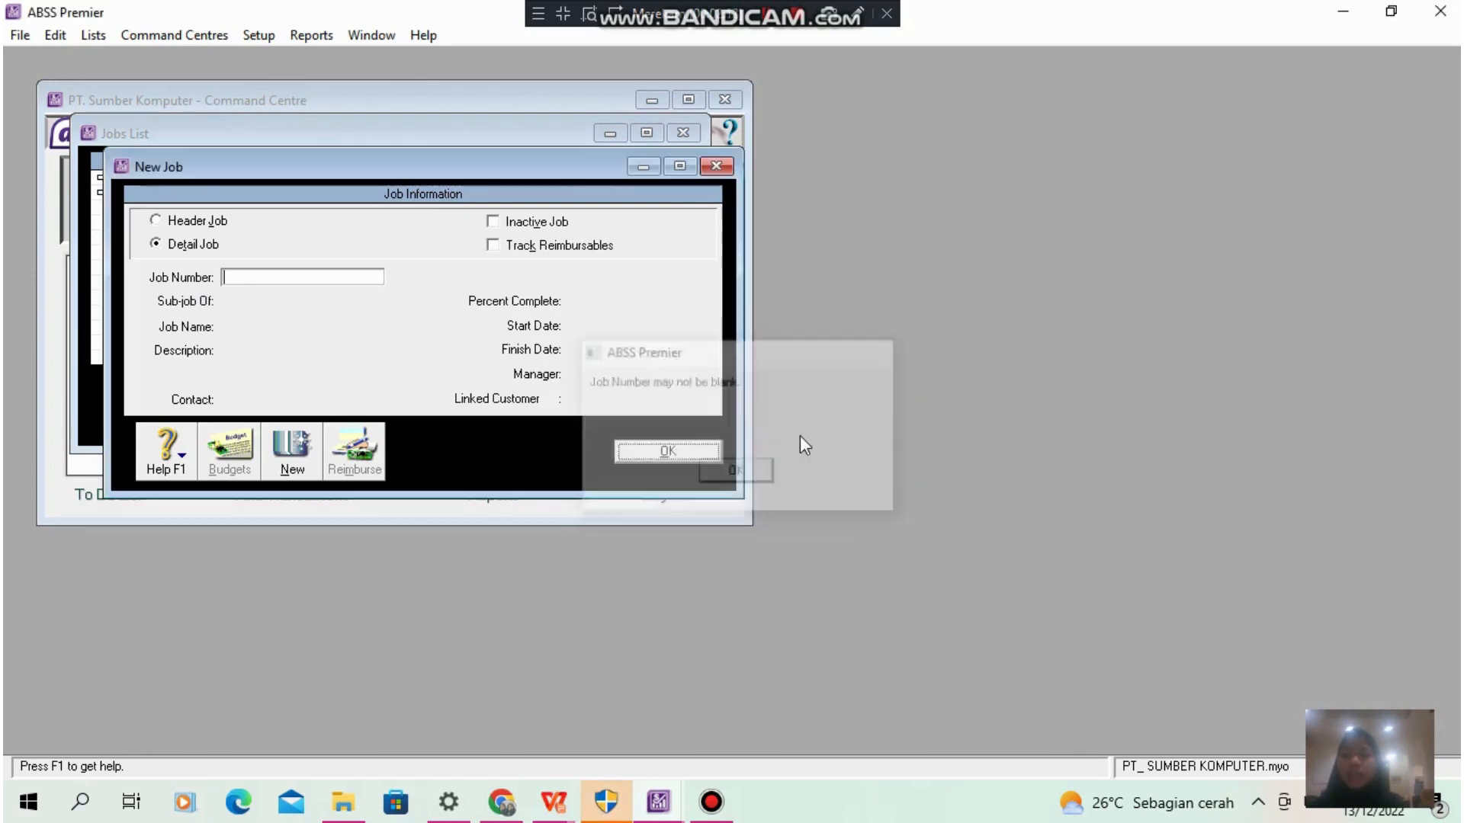
{"action": "left_click", "coordinate": [717, 167]}
{"action": "left_click", "coordinate": [683, 133]}
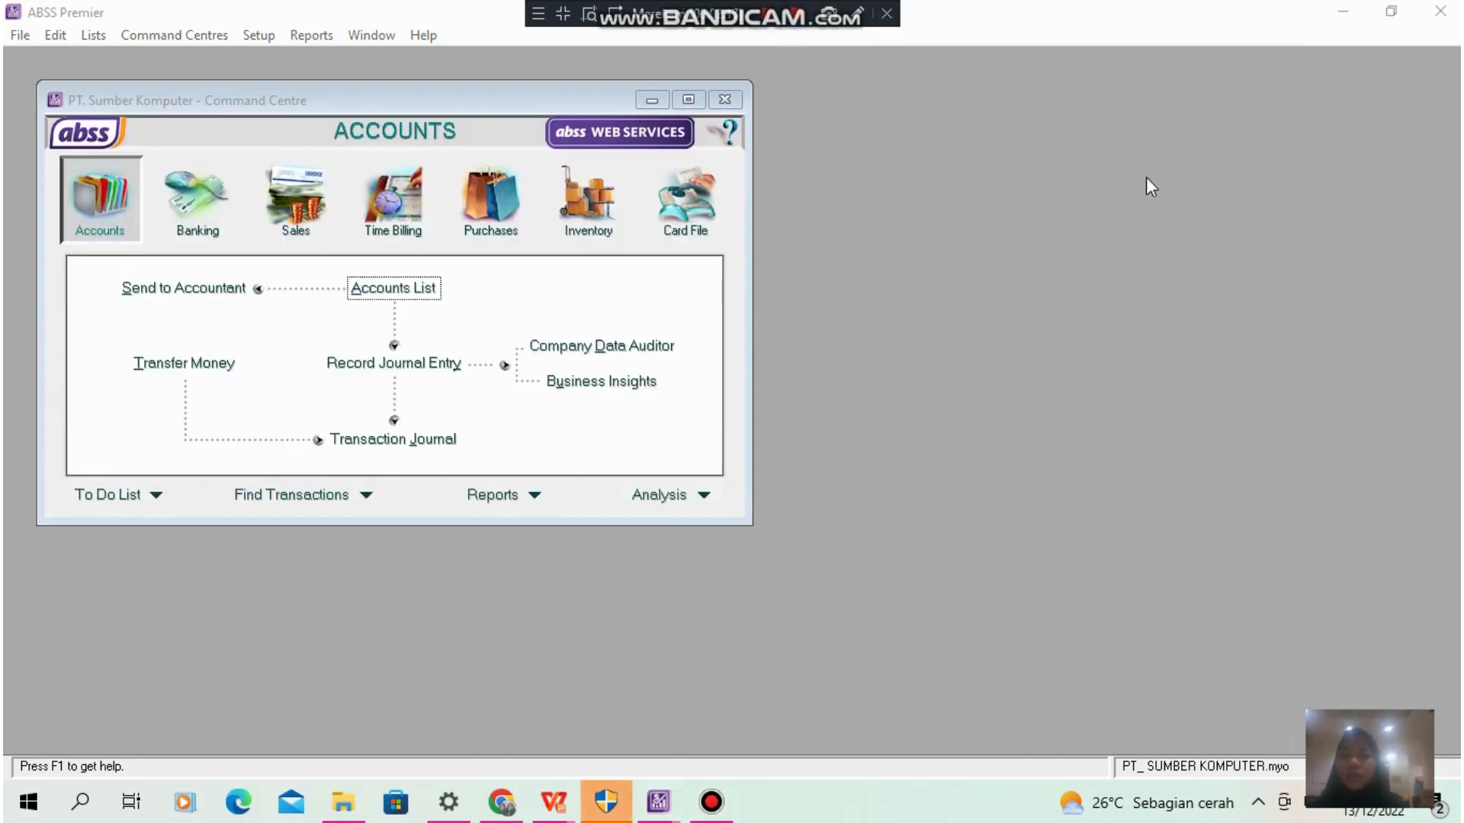
- Check the custom names of price levels A and B and confirm the custom list and field names
{"action": "left_click", "coordinate": [88, 35]}
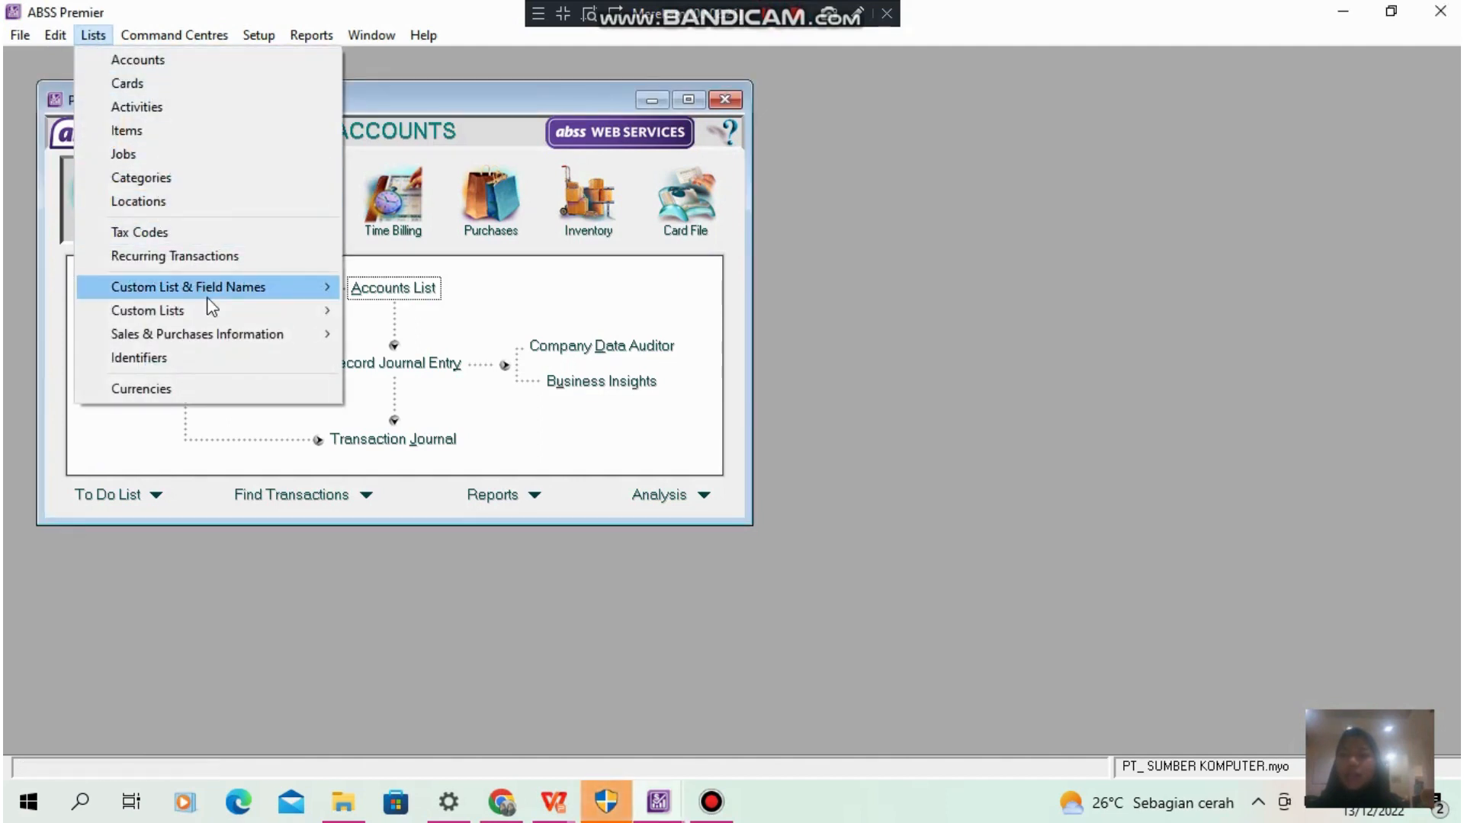
{"action": "mouse_move", "coordinate": [208, 298]}
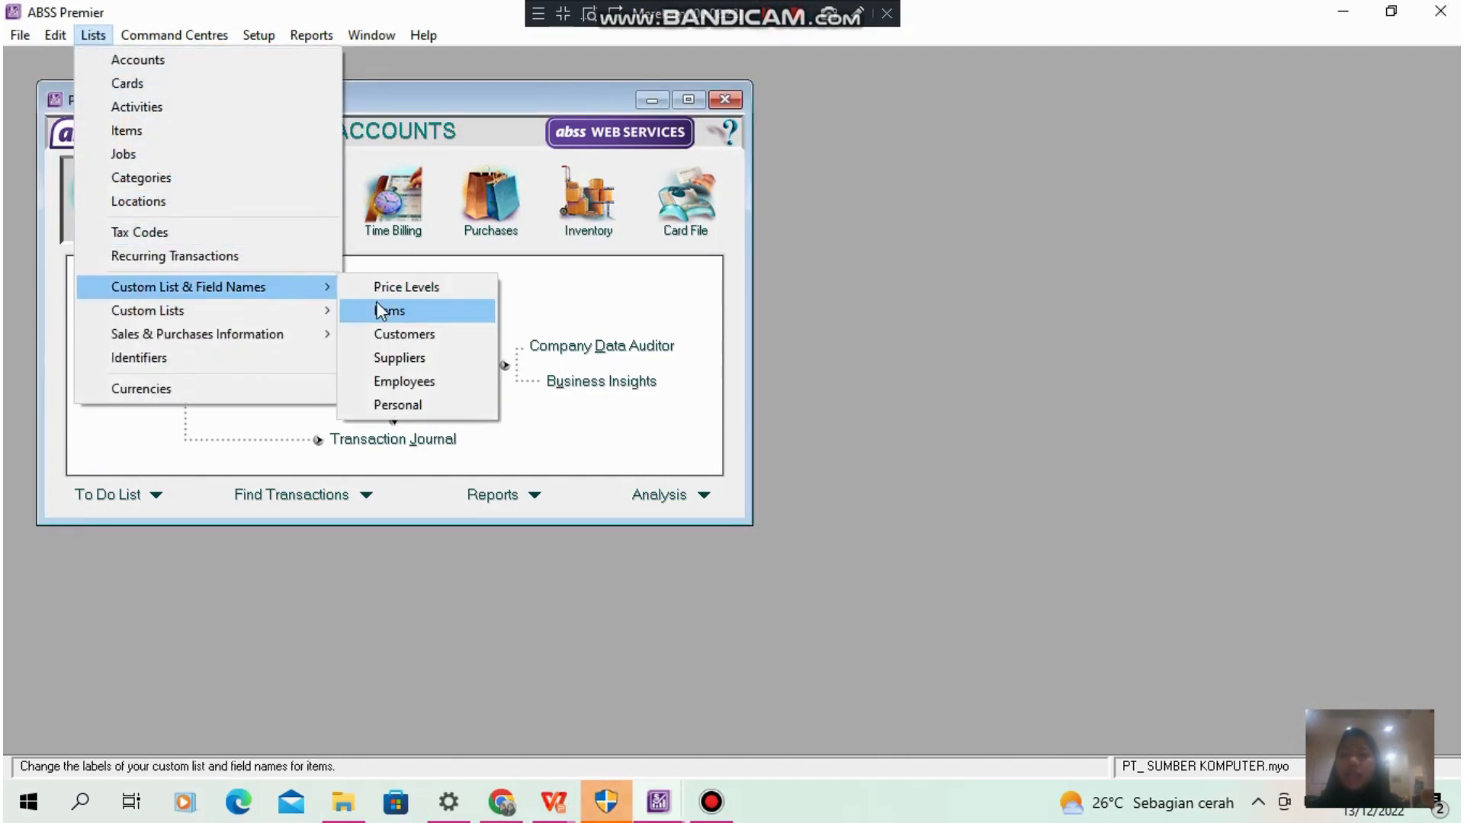
{"action": "left_click", "coordinate": [413, 293]}
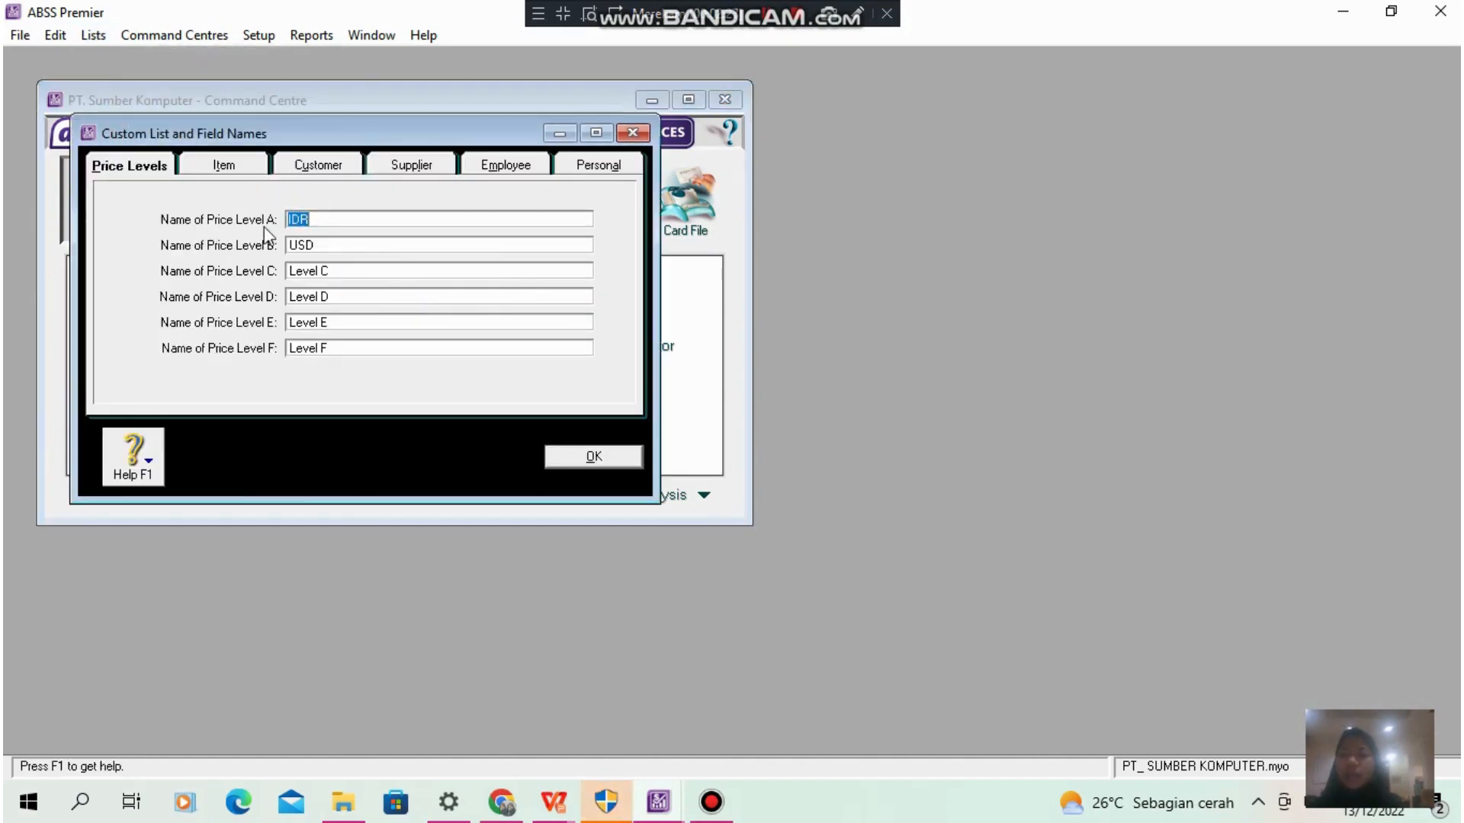
{"action": "left_click", "coordinate": [333, 218]}
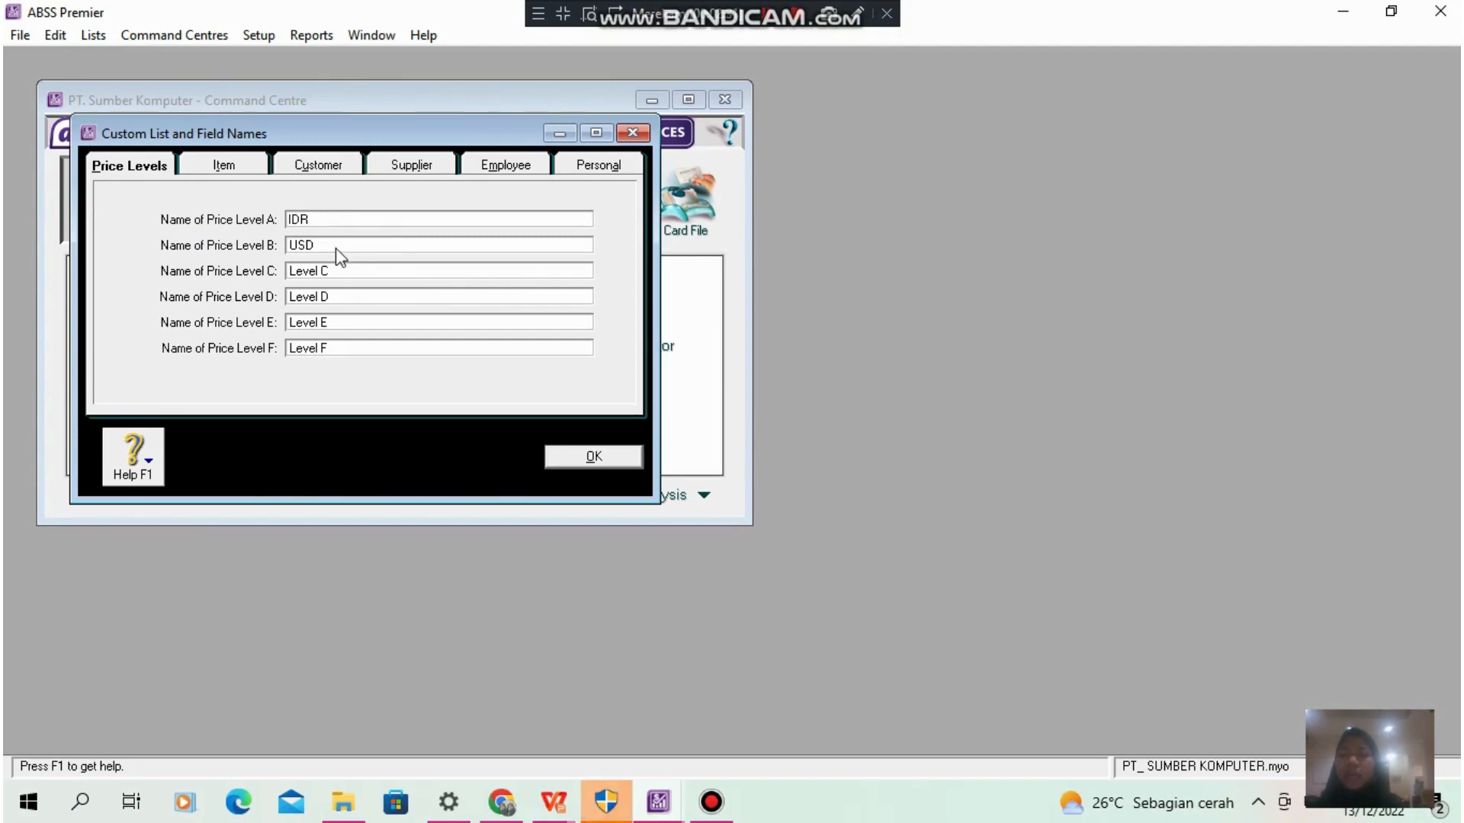
{"action": "double_click", "coordinate": [338, 246]}
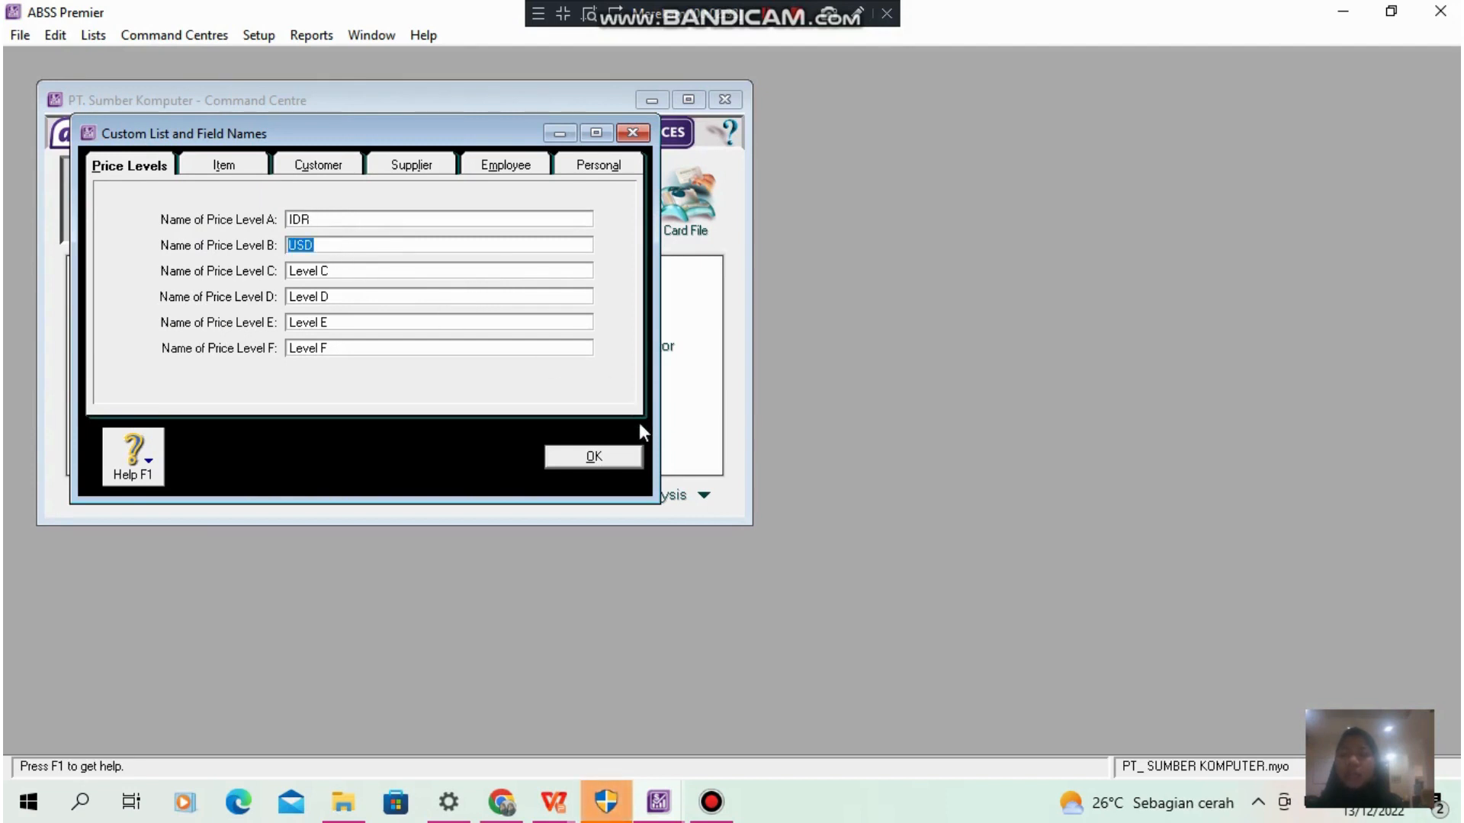
{"action": "left_click", "coordinate": [627, 462]}
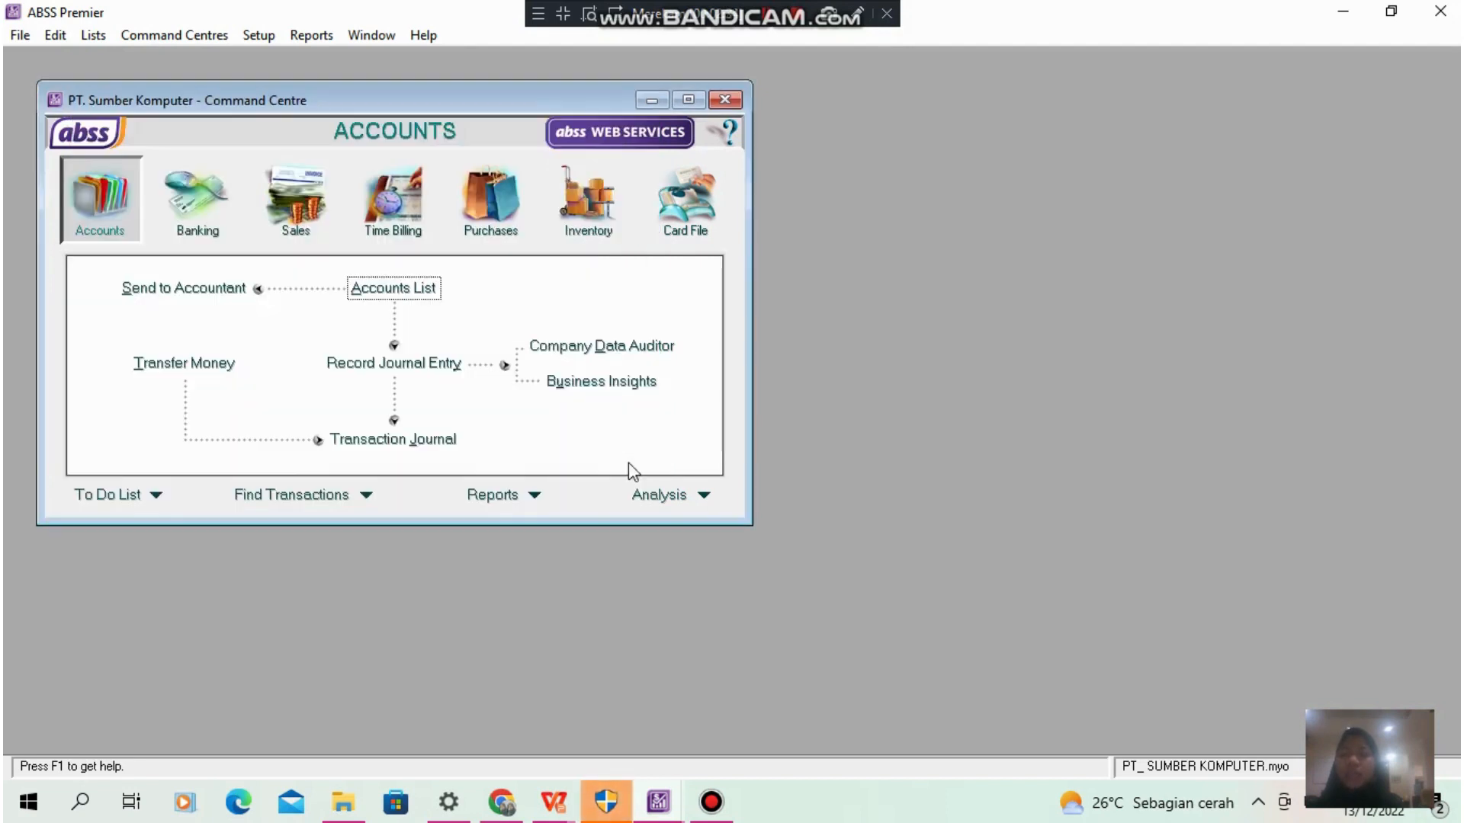
{"action": "left_click", "coordinate": [763, 23]}
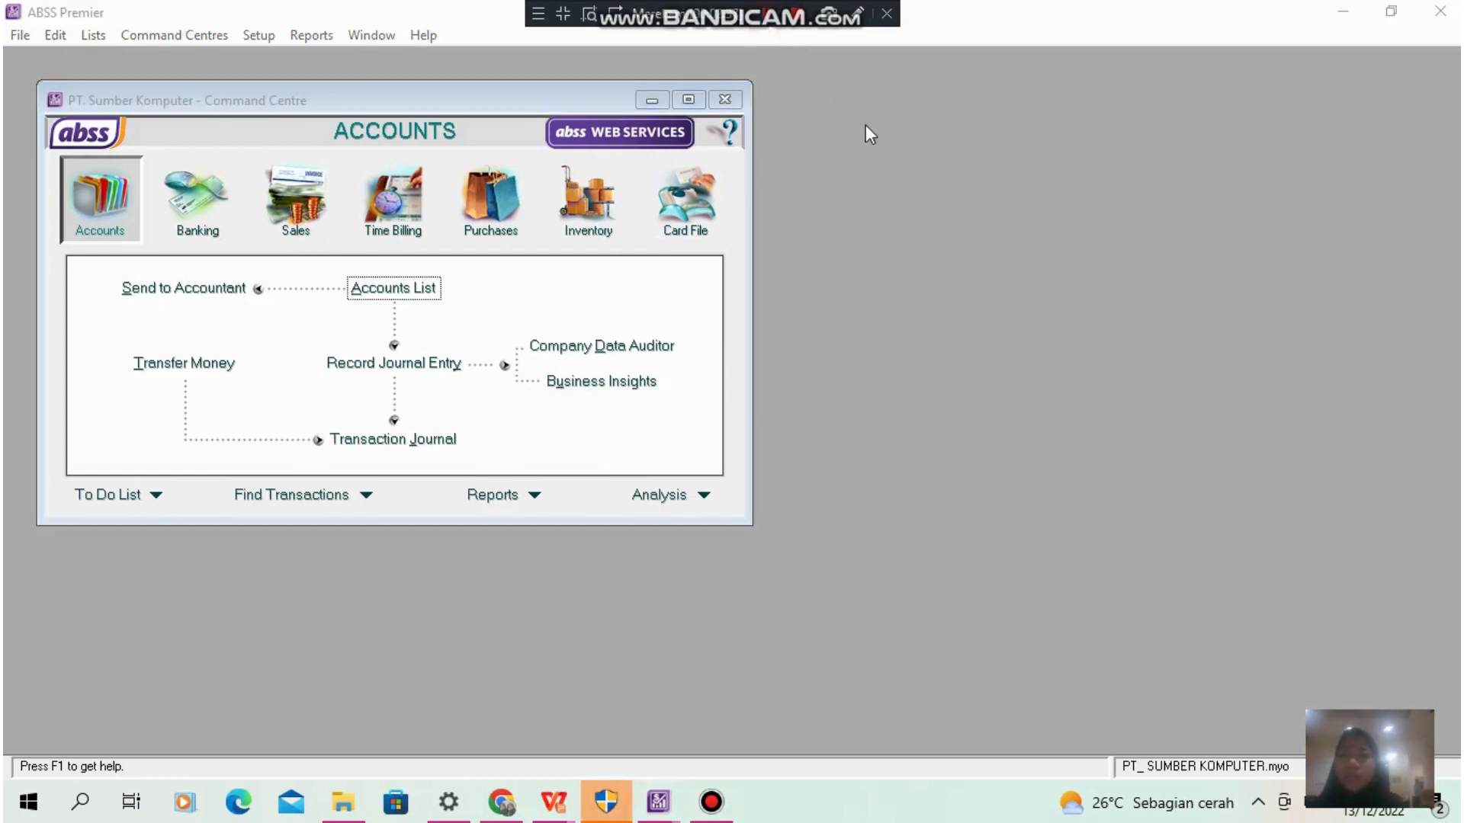
- Review the tax code list and the PPN tax code's type, rate and linked accounts, and close the list
{"action": "left_click", "coordinate": [93, 36]}
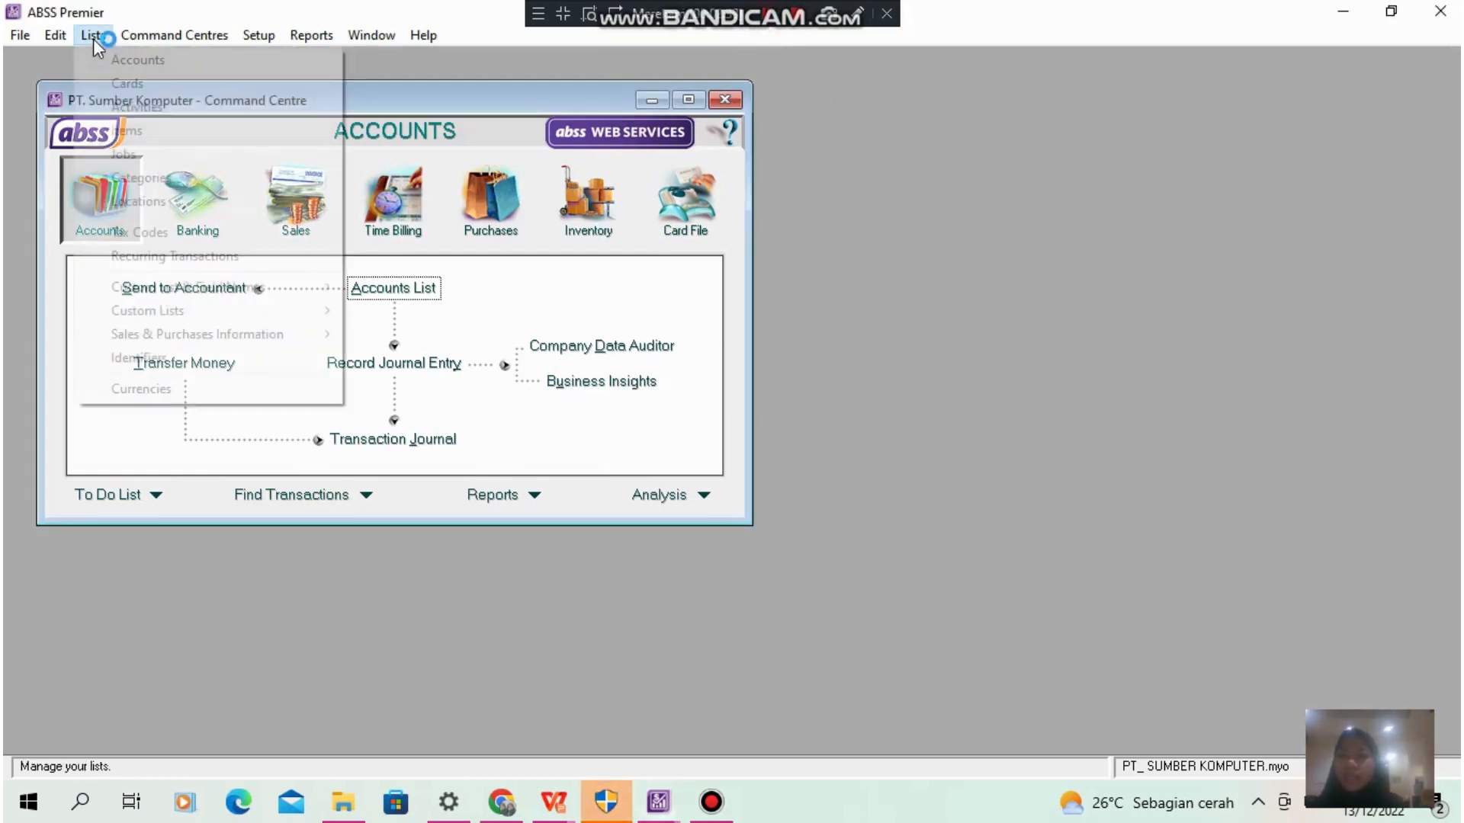
{"action": "left_click", "coordinate": [187, 231]}
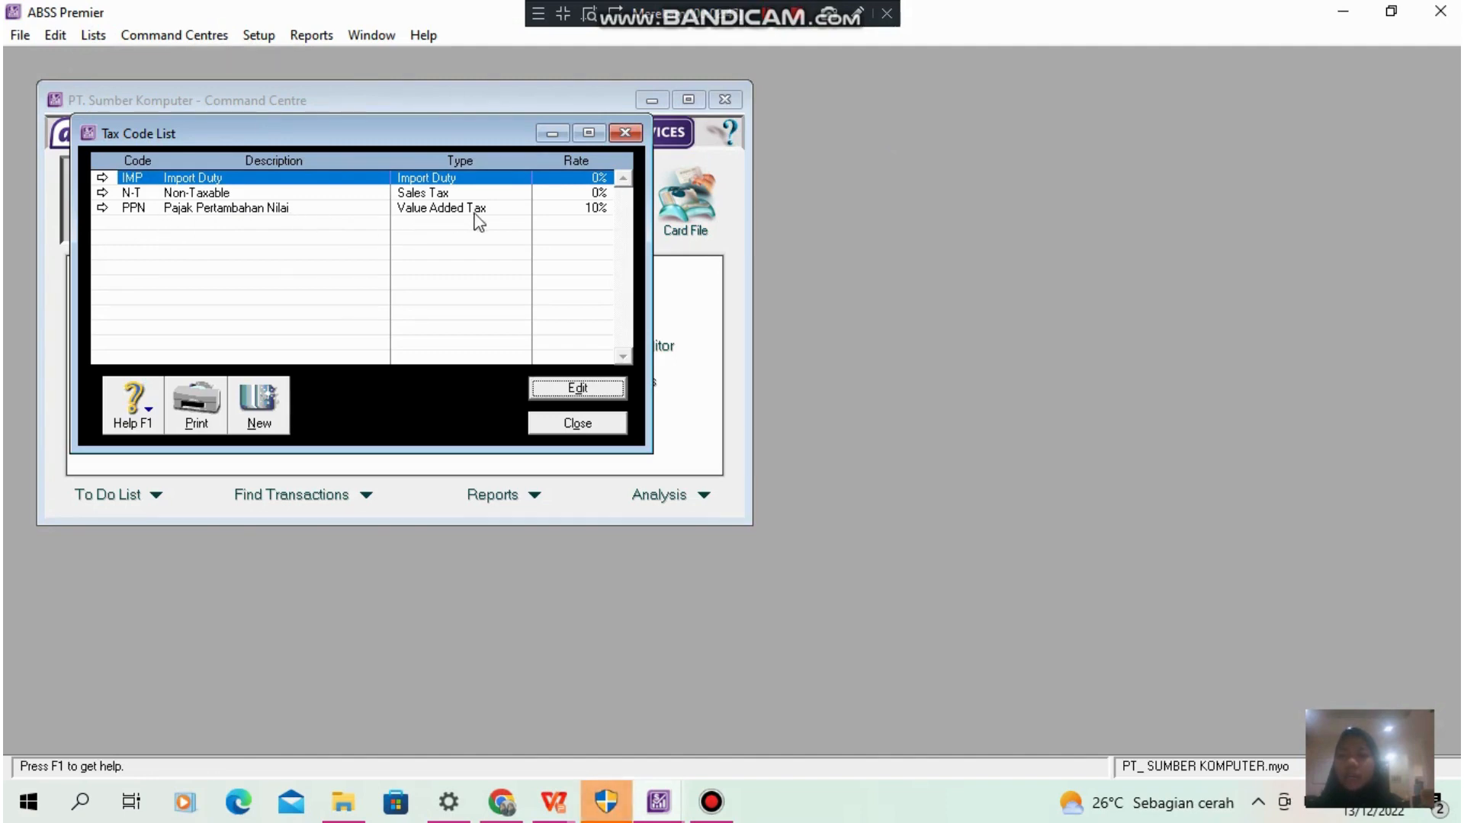
{"action": "left_click", "coordinate": [310, 208]}
{"action": "left_click", "coordinate": [615, 387]}
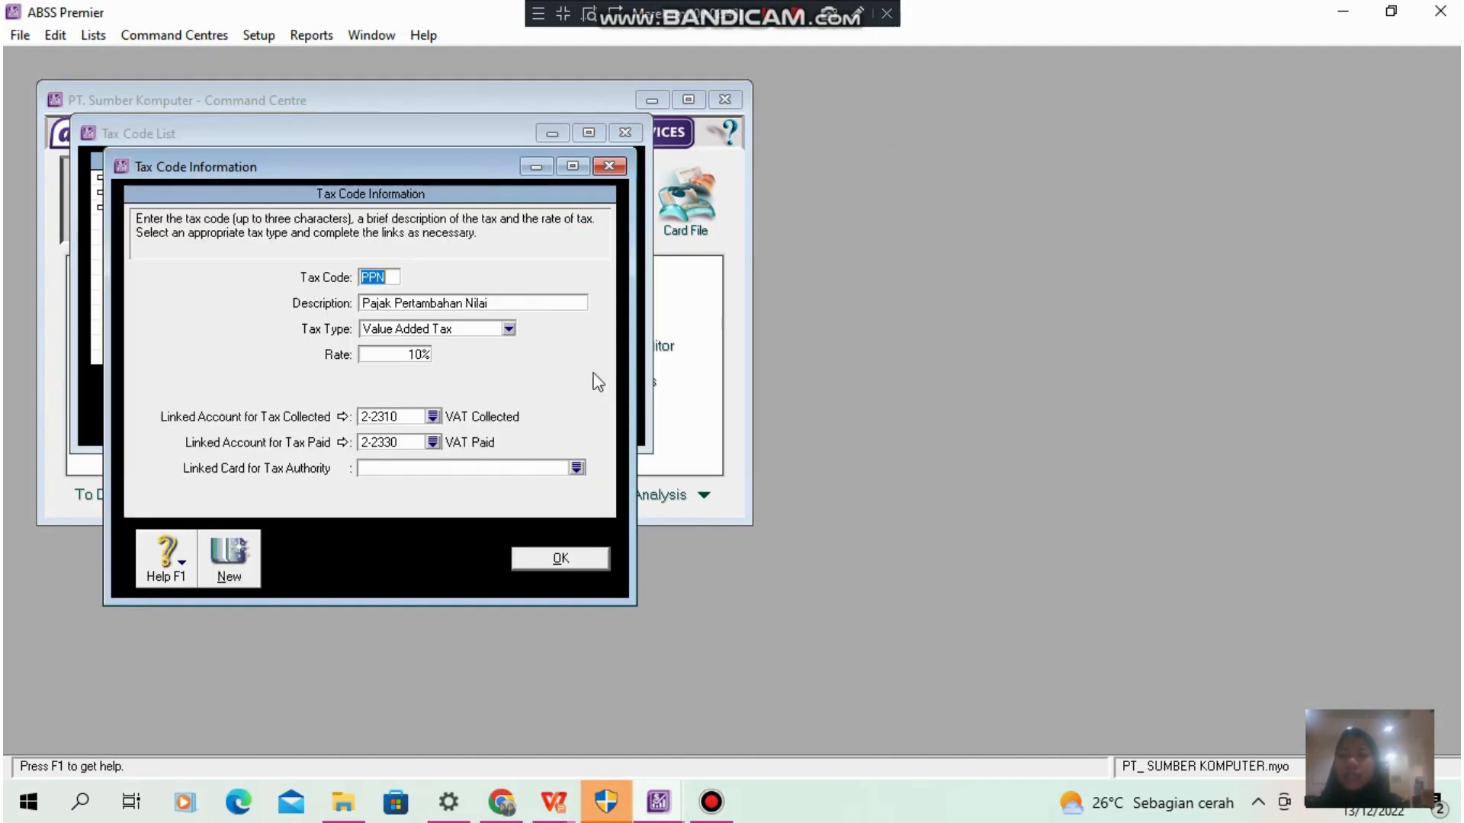
{"action": "left_click", "coordinate": [391, 277]}
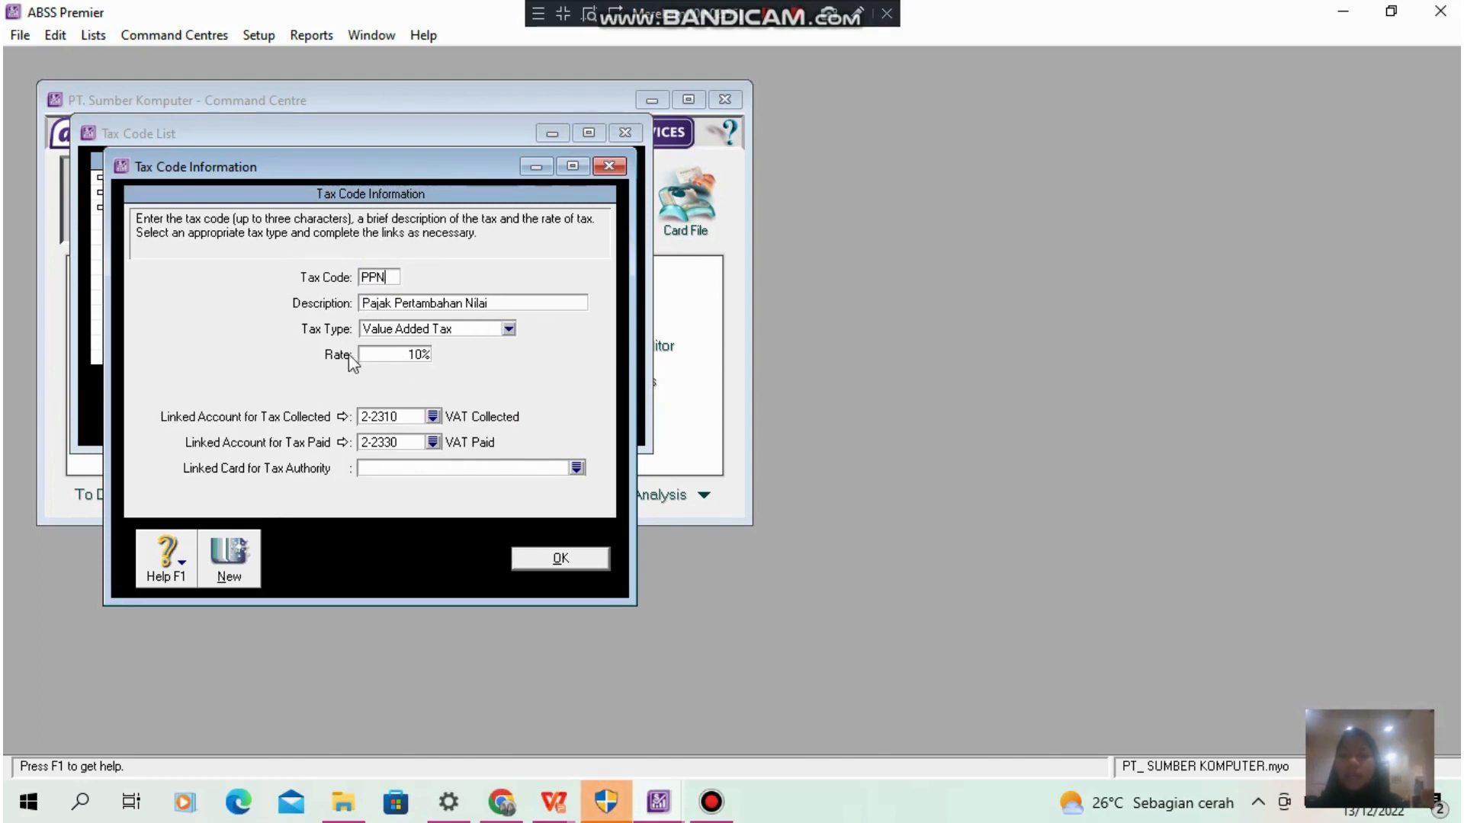
{"action": "left_click", "coordinate": [573, 559]}
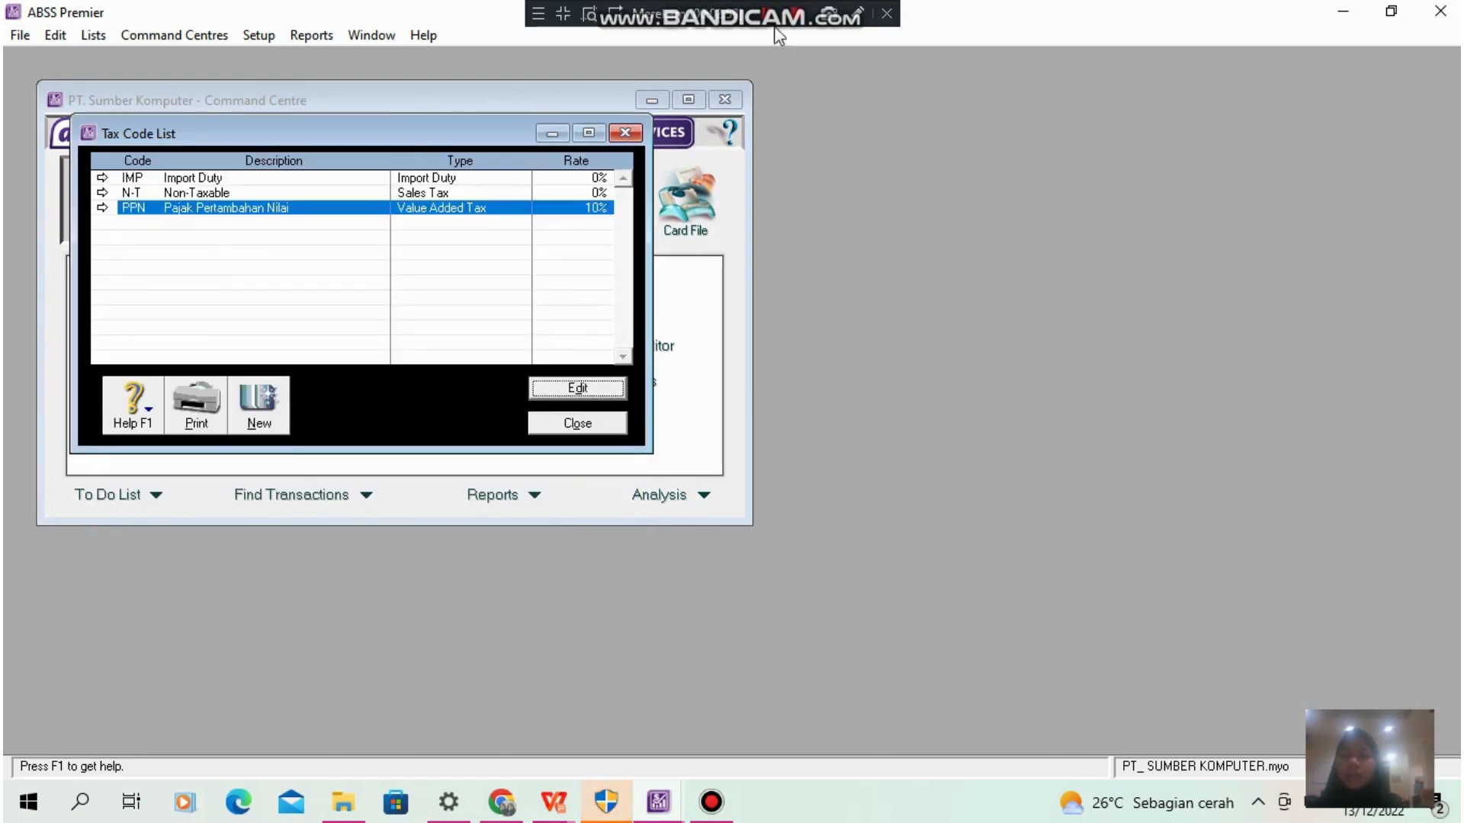
{"action": "key", "text": "Escape"}
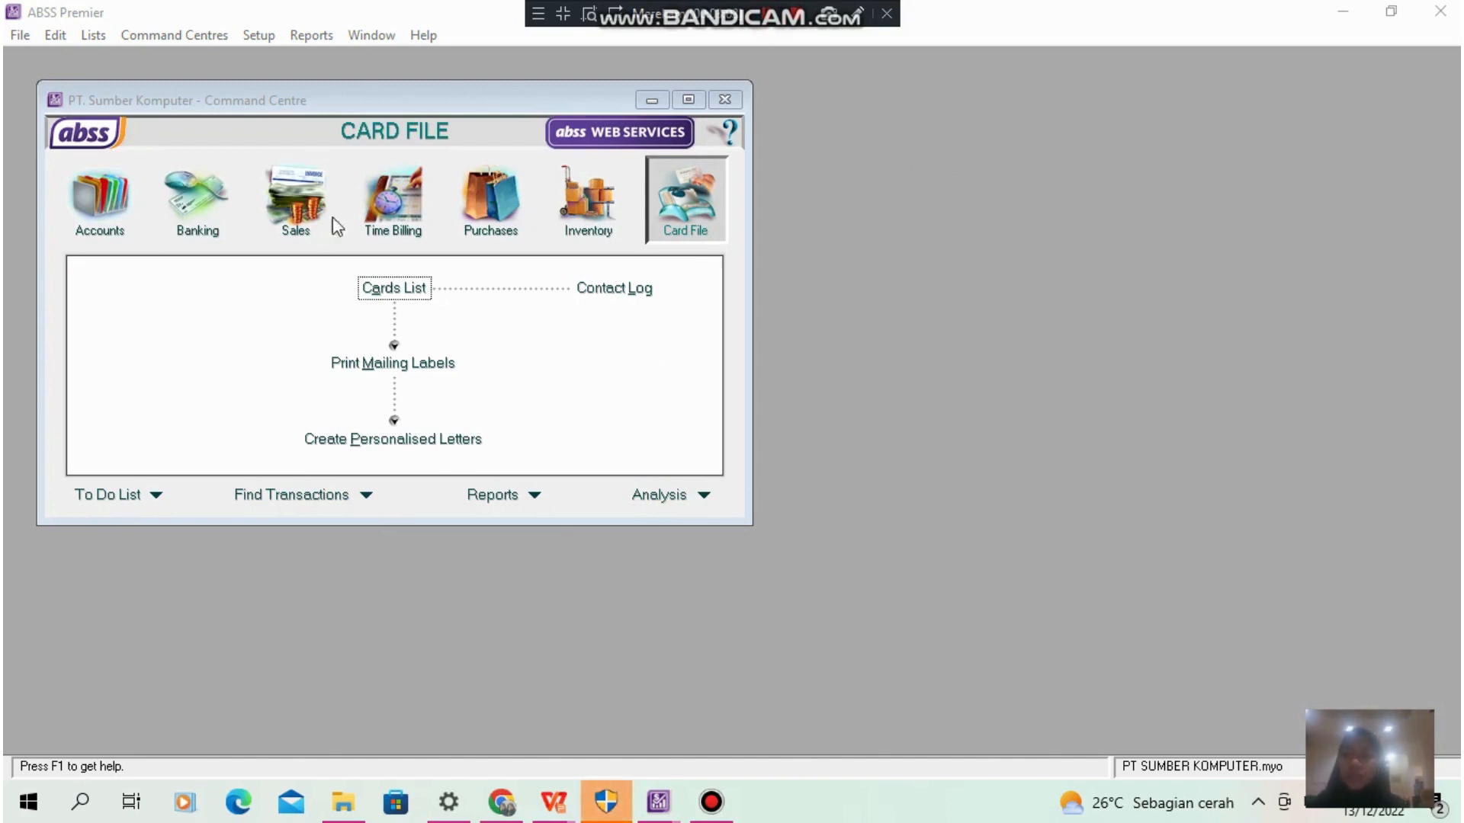
- Open the accounts list and delete the Payroll Cheque Account under Cash On Hand
{"action": "left_click", "coordinate": [111, 206]}
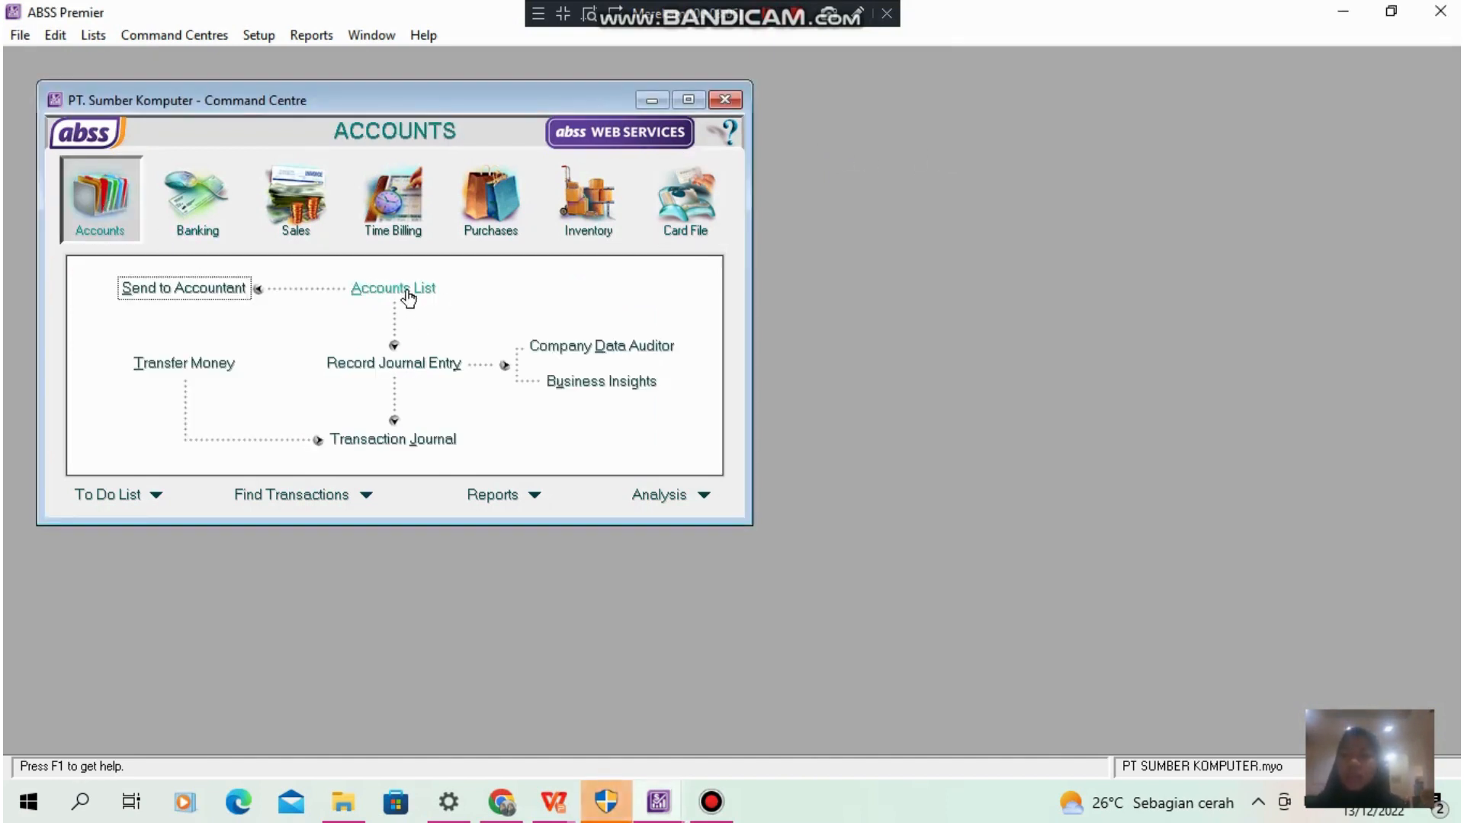
{"action": "left_click", "coordinate": [408, 293]}
{"action": "scroll", "coordinate": [313, 340], "scroll_direction": "down", "scroll_amount": 5}
{"action": "left_click", "coordinate": [313, 338]}
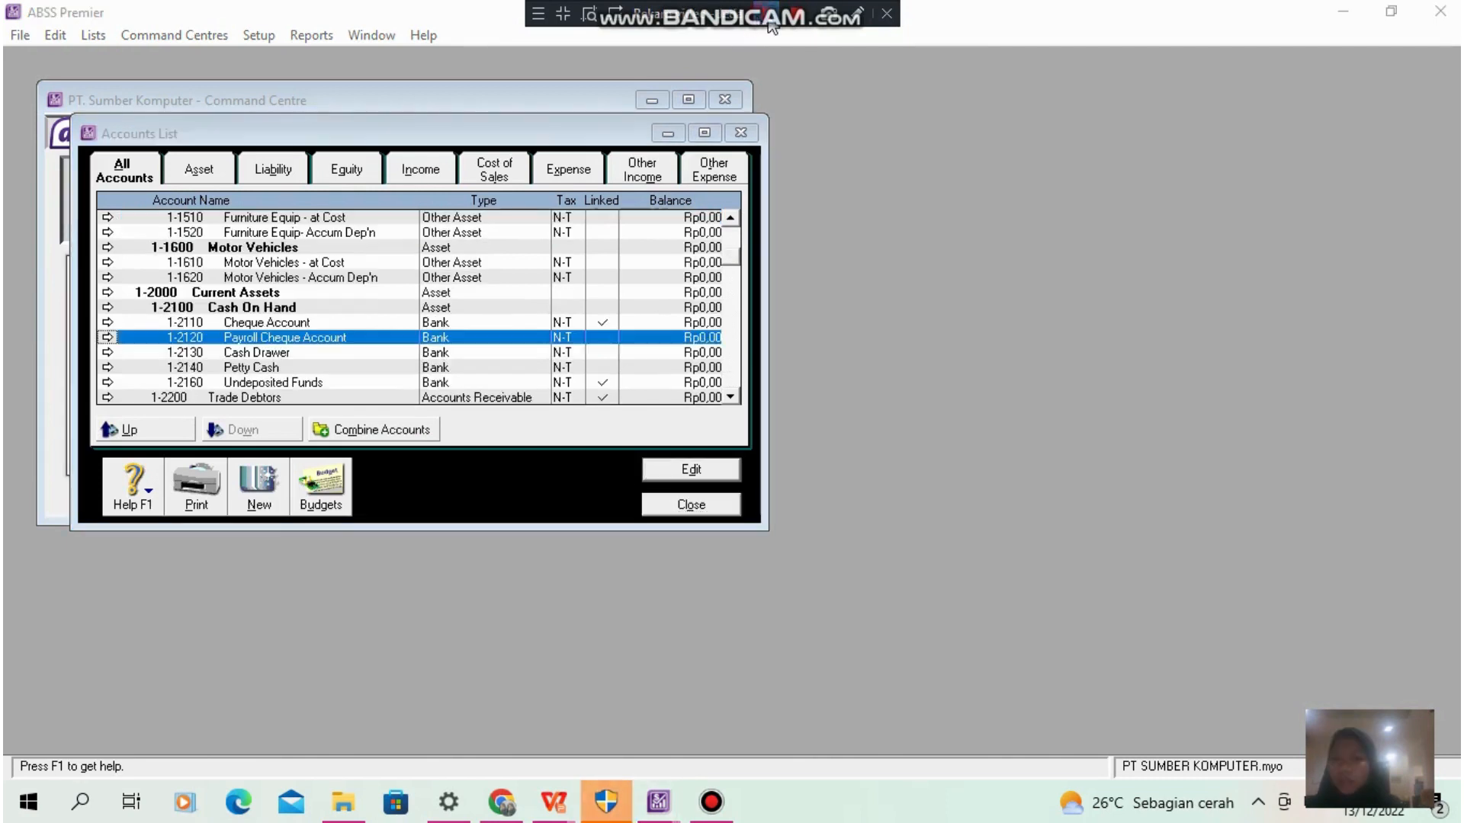
{"action": "left_click", "coordinate": [295, 338]}
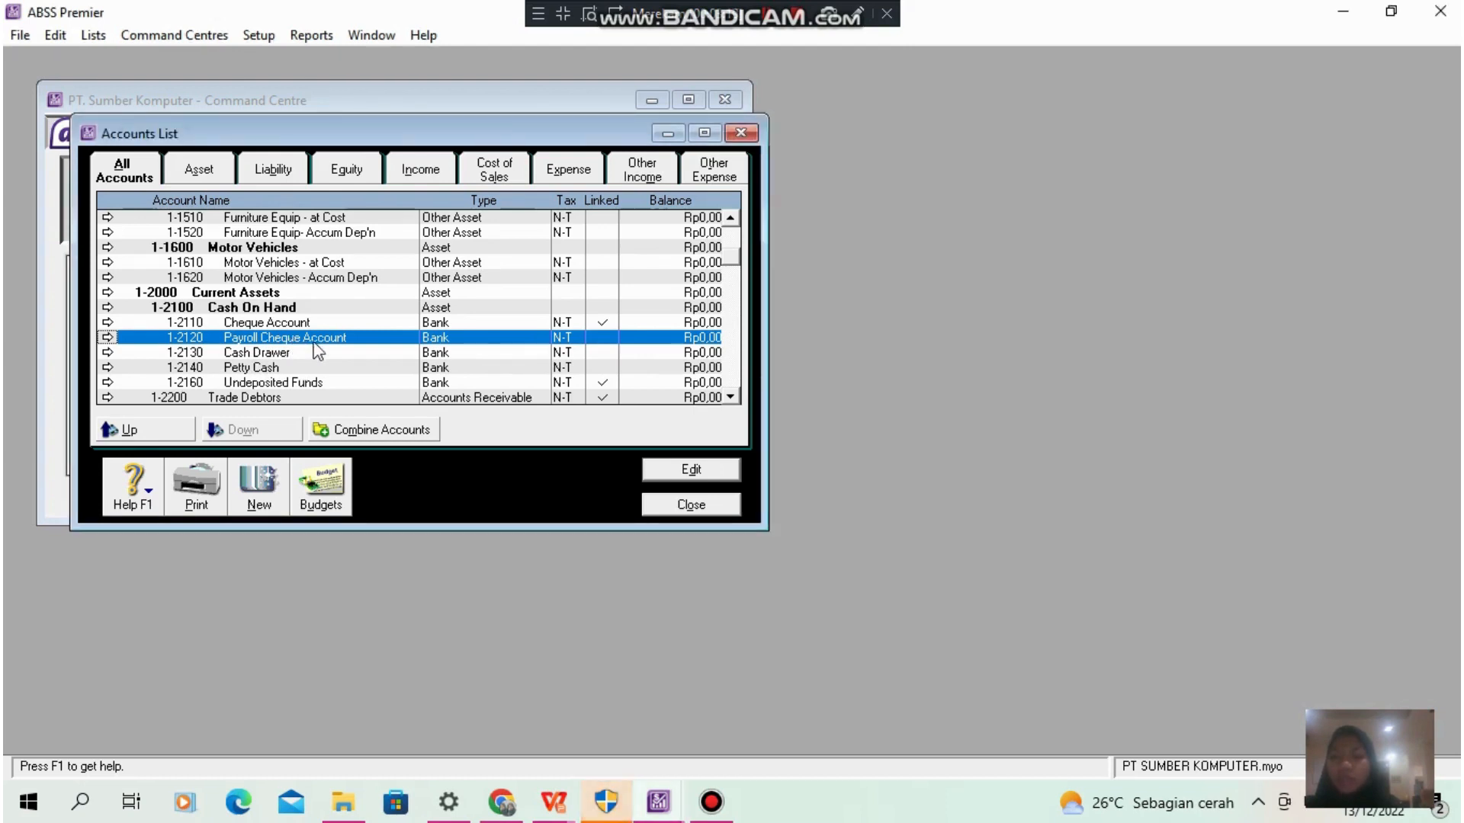
{"action": "left_click", "coordinate": [716, 468]}
{"action": "right_click", "coordinate": [680, 290]}
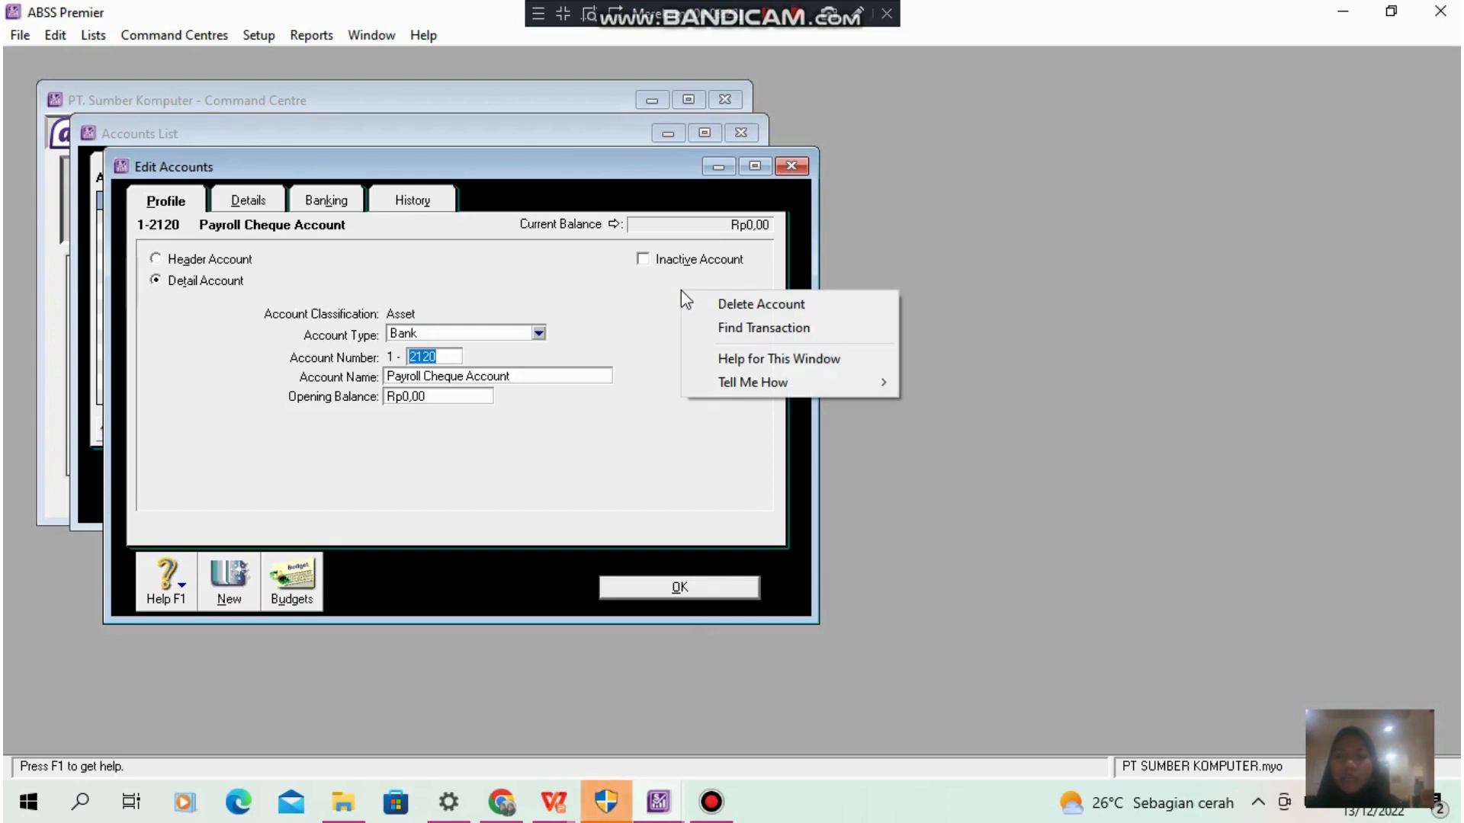
{"action": "left_click", "coordinate": [747, 304]}
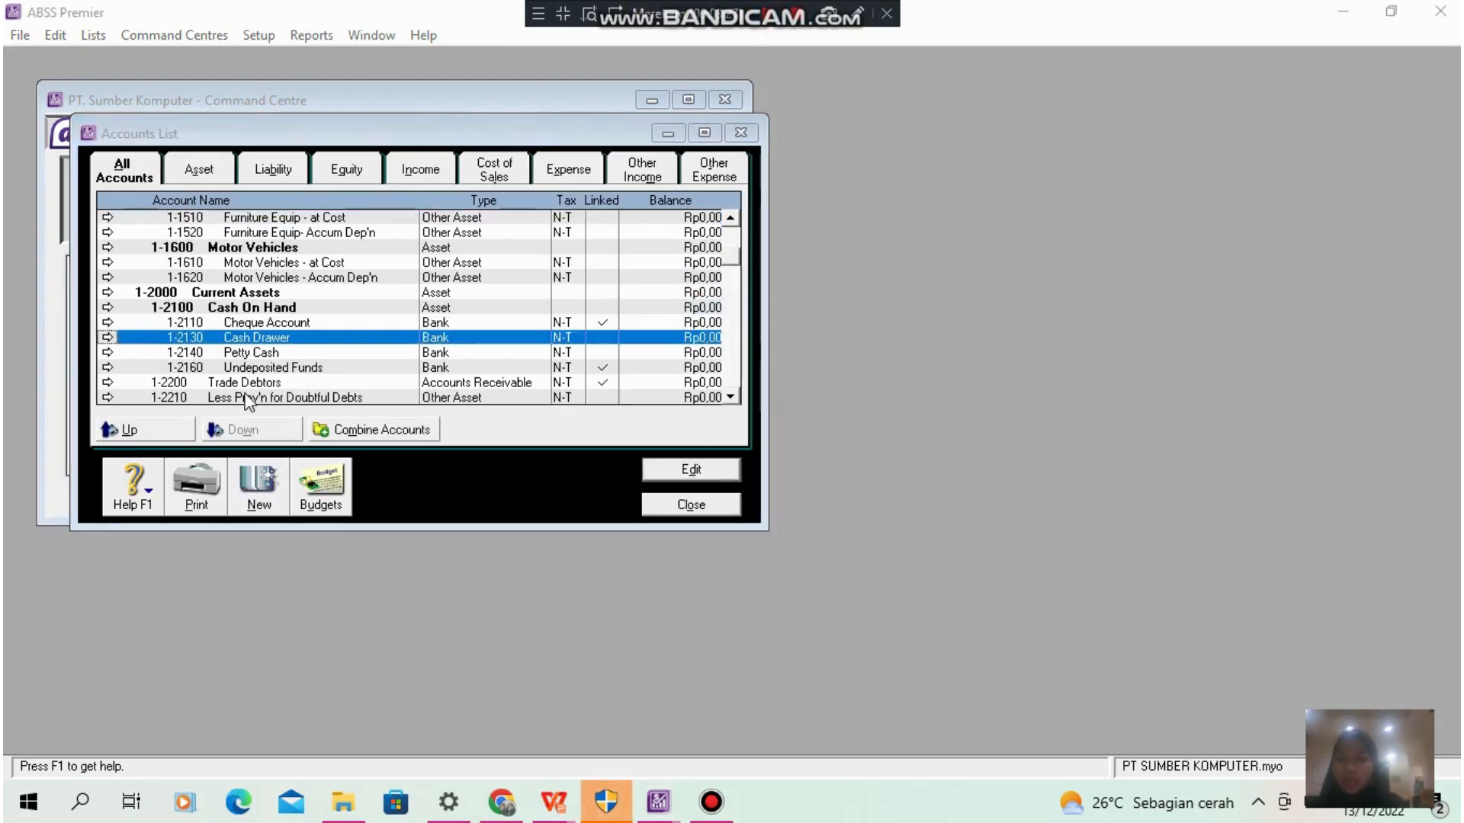
- Delete the Cash Drawer account from the Cash On Hand group
{"action": "left_click", "coordinate": [689, 470]}
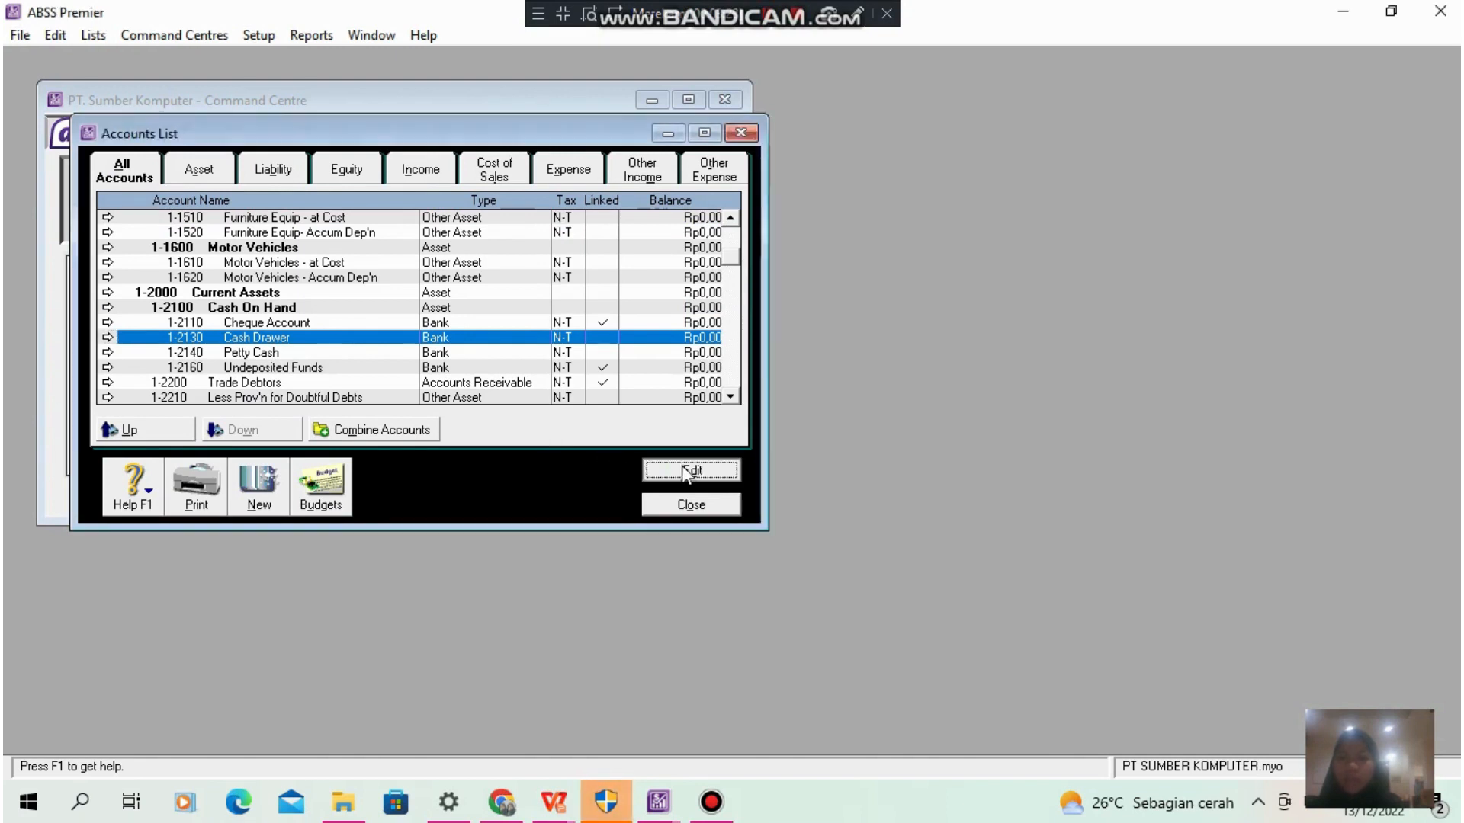
{"action": "right_click", "coordinate": [670, 339]}
{"action": "left_click", "coordinate": [718, 351]}
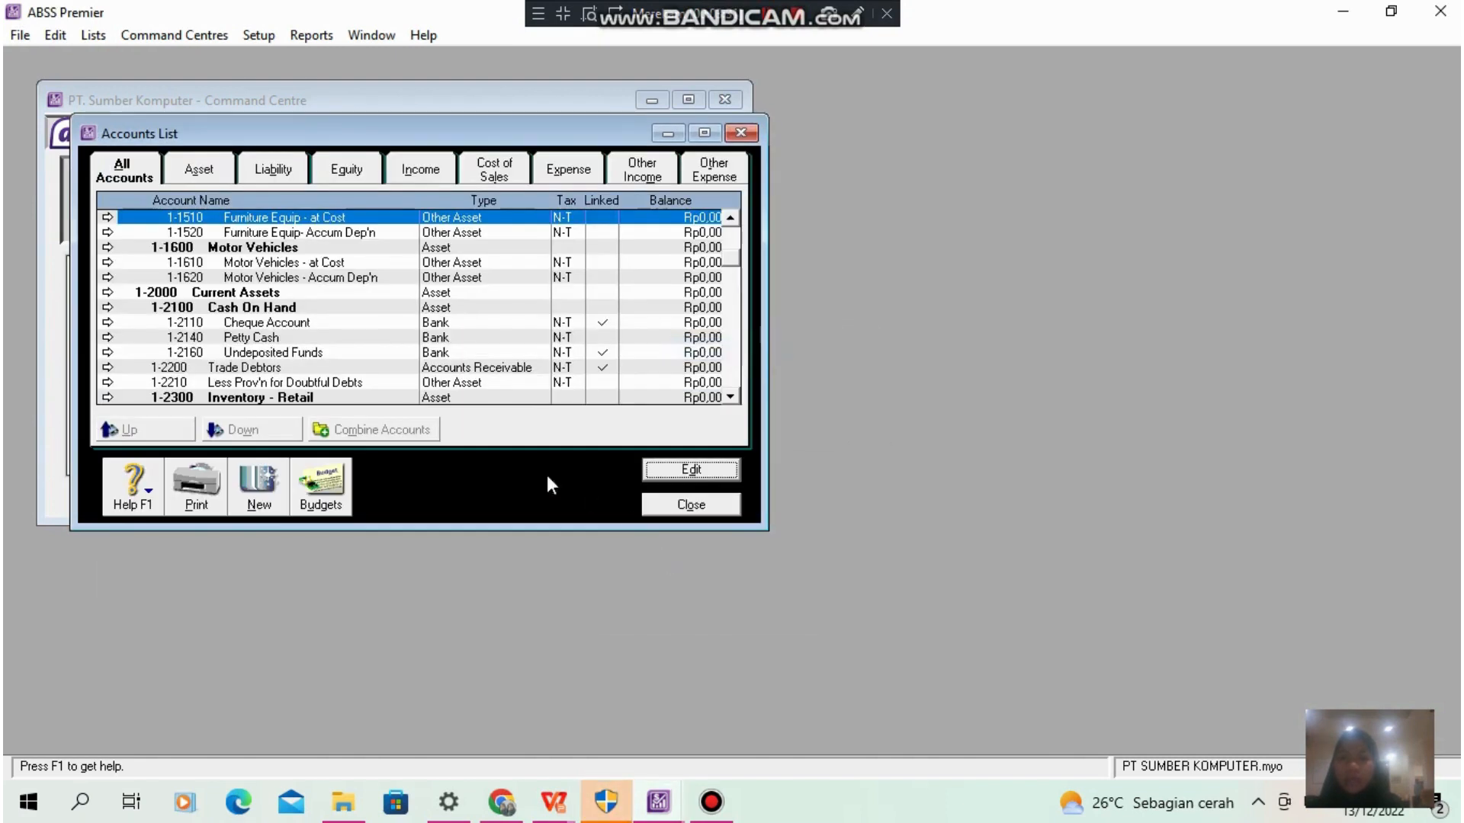
- Delete the Less Prov'n for Doubtful Debts account and close the accounts list
{"action": "left_click", "coordinate": [337, 384]}
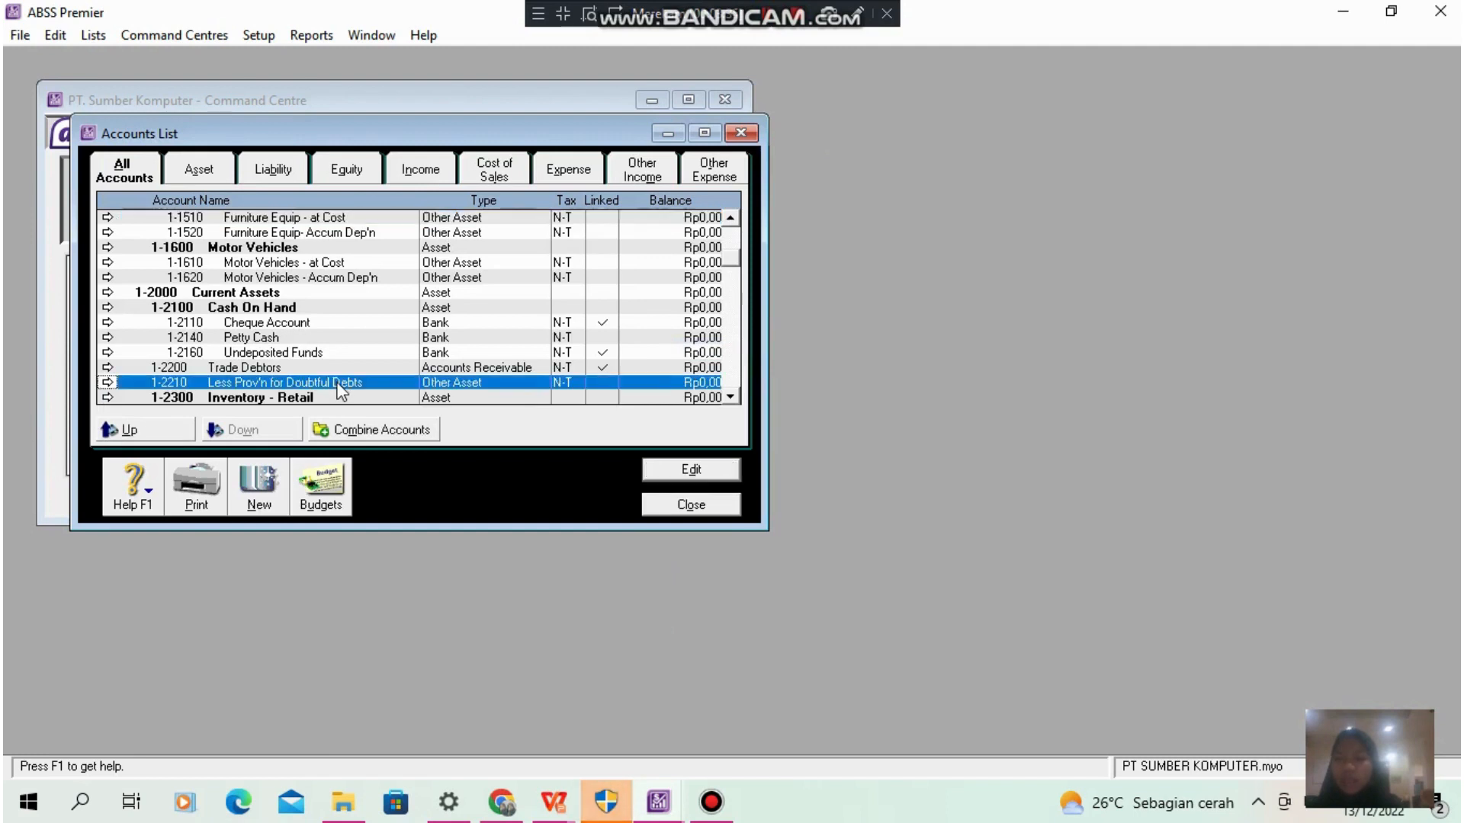
{"action": "left_click", "coordinate": [690, 469]}
{"action": "right_click", "coordinate": [686, 339]}
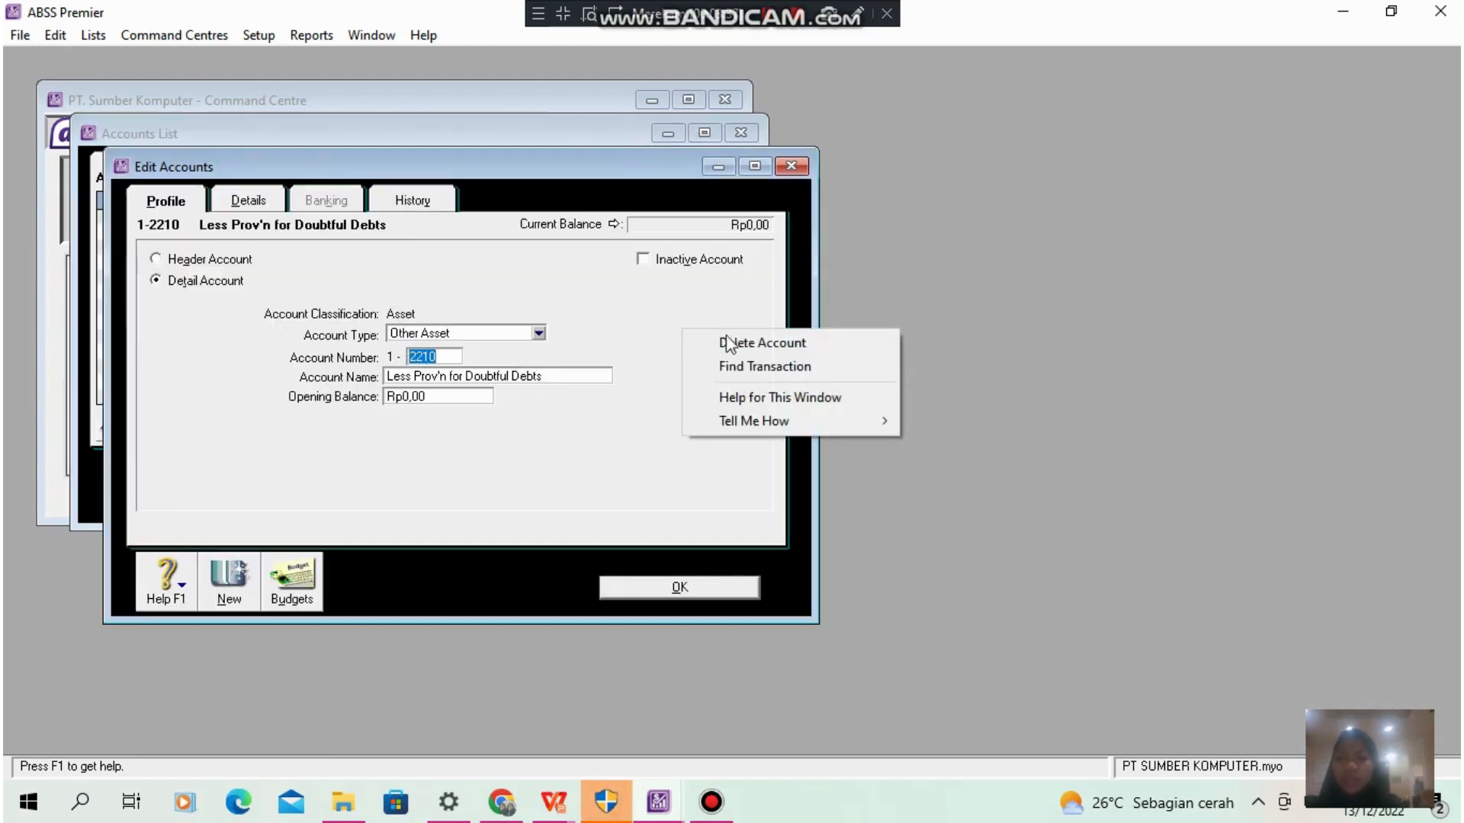
{"action": "left_click", "coordinate": [720, 340]}
{"action": "key", "text": "Escape"}
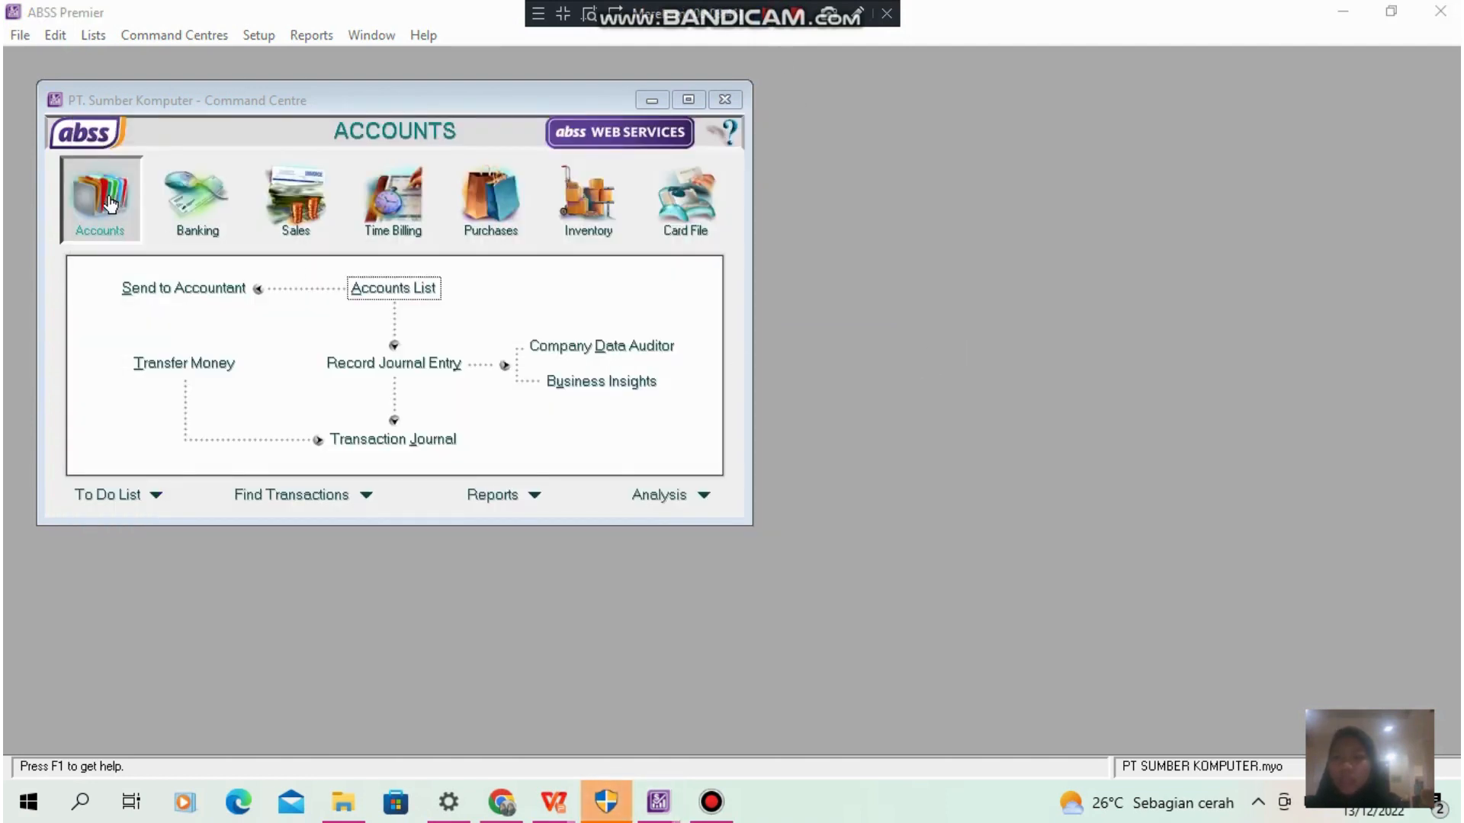
- Reopen the accounts list and rename the Cheque Account under Cash On Hand as Cash (IDR)
{"action": "left_click", "coordinate": [386, 296]}
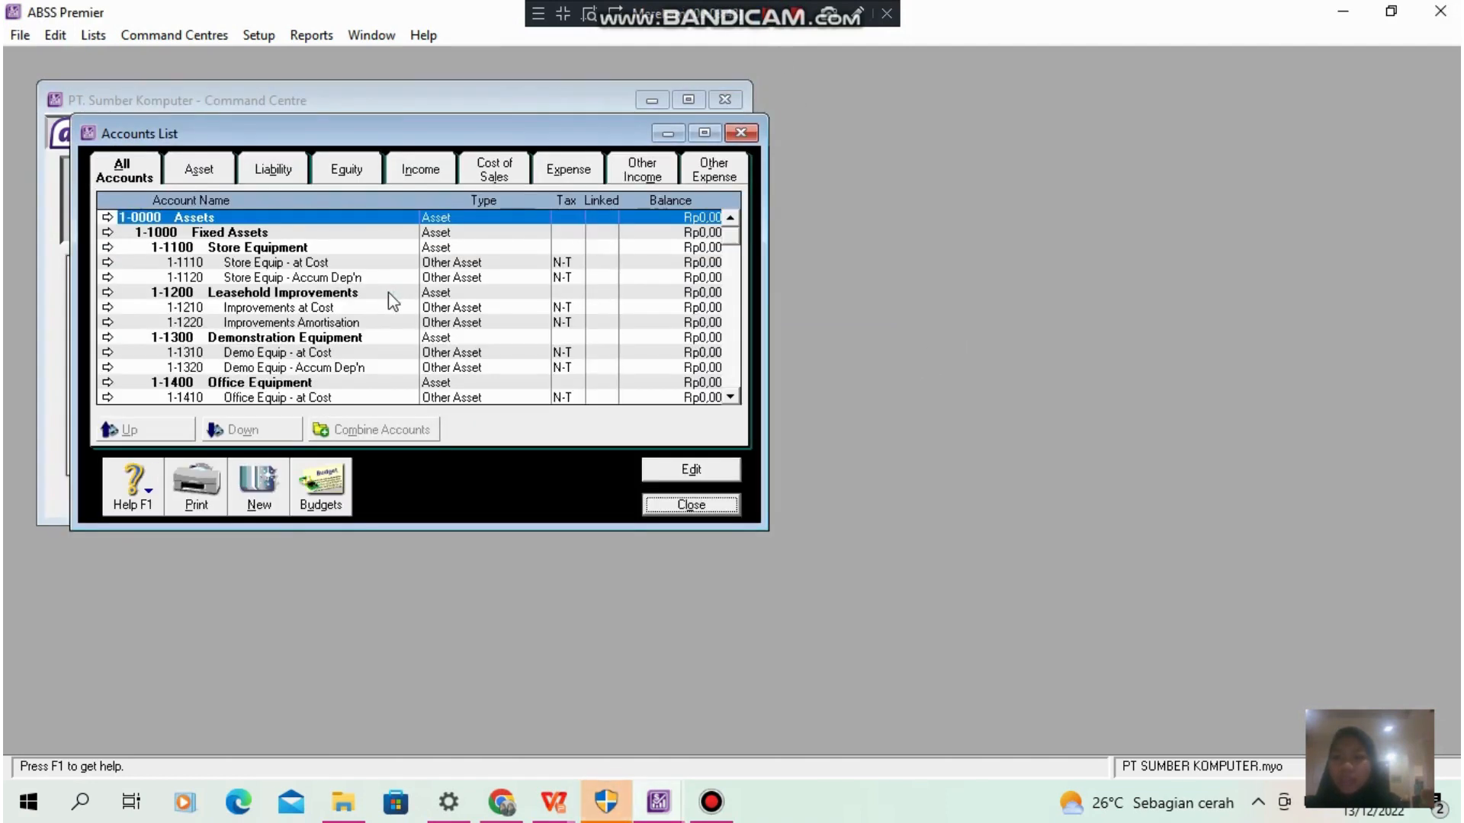
{"action": "left_click", "coordinate": [795, 14]}
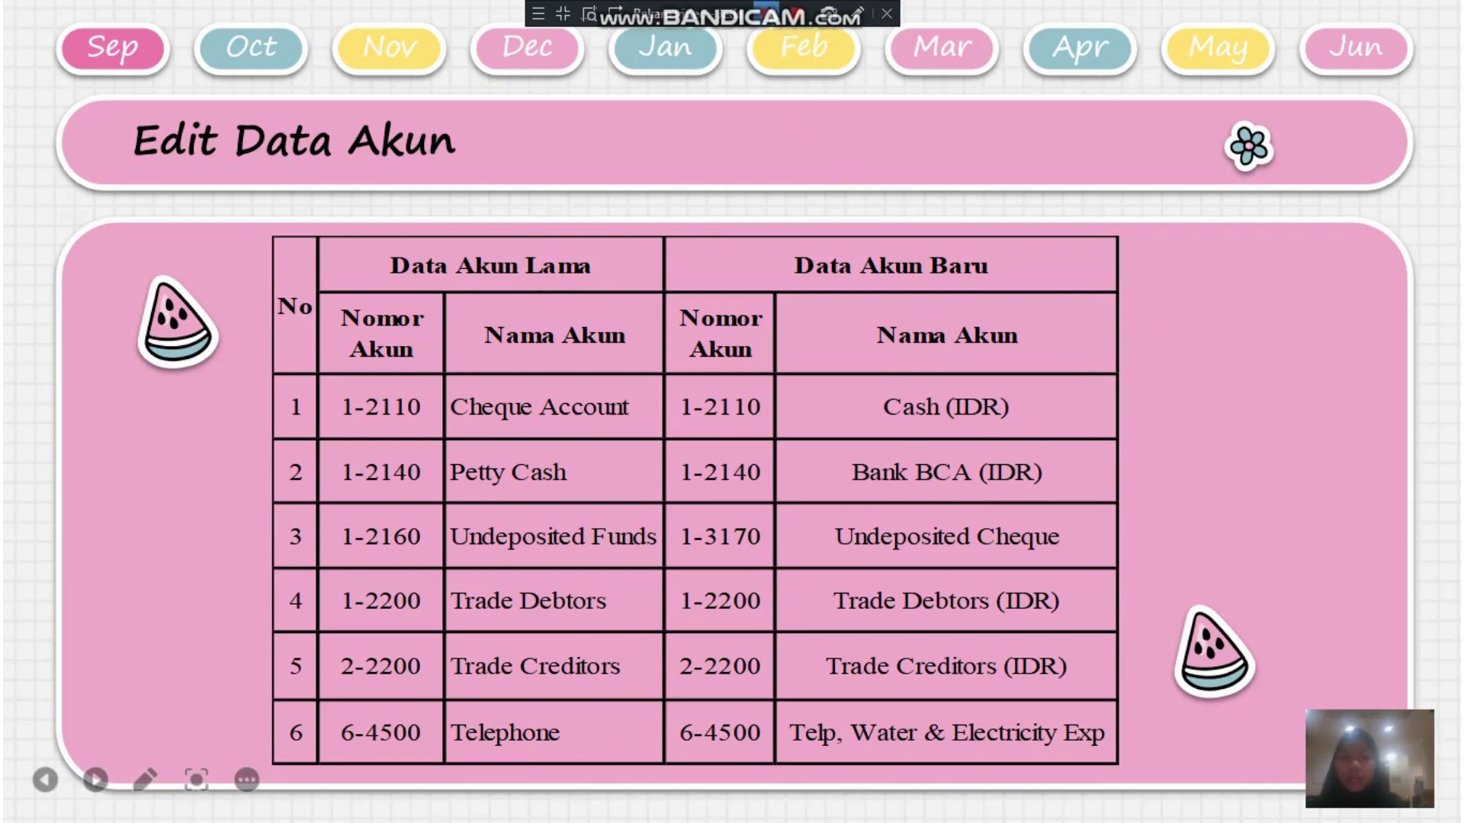
{"action": "left_click", "coordinate": [766, 14]}
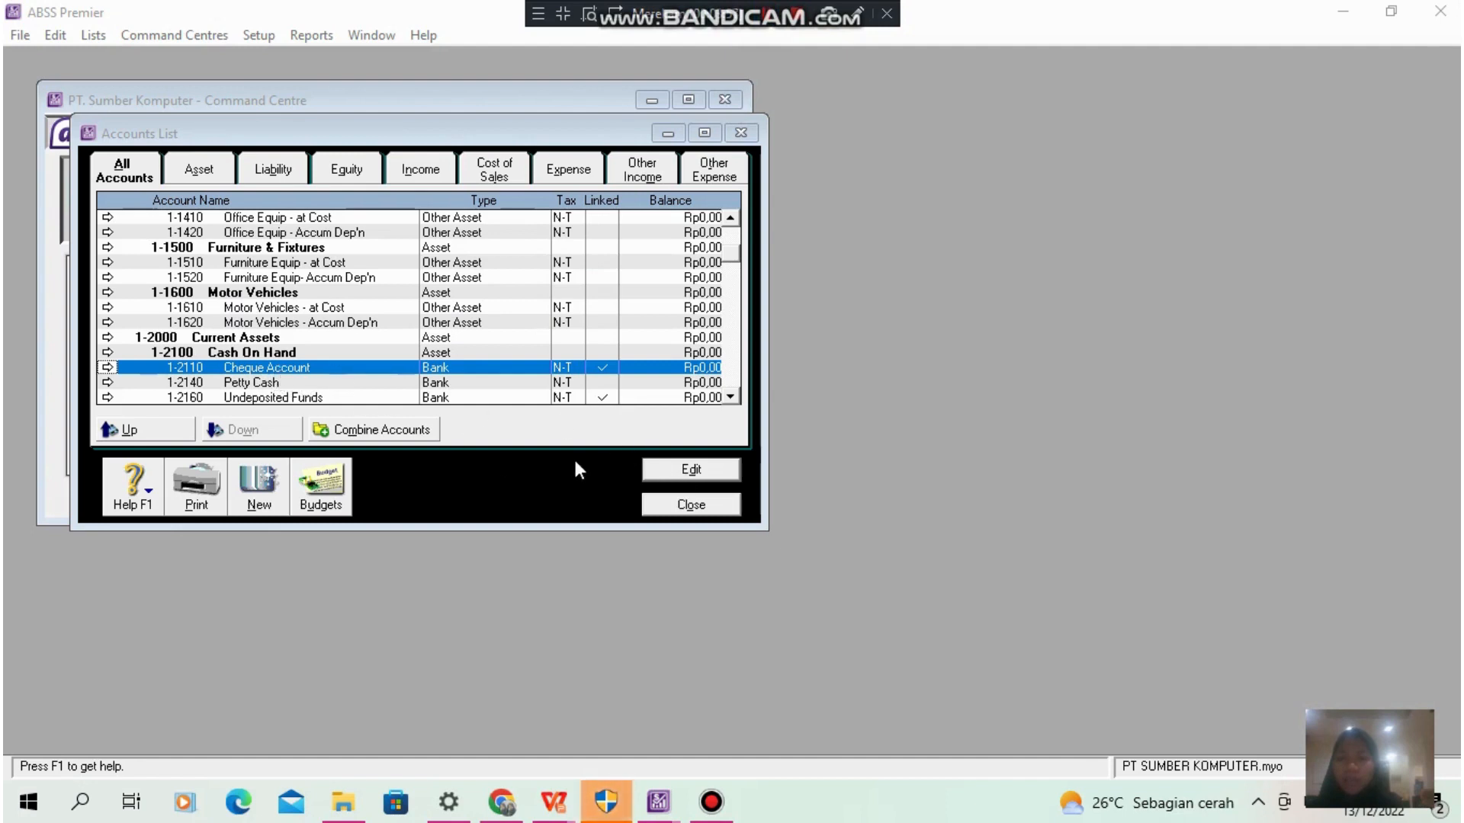
{"action": "left_click", "coordinate": [690, 469]}
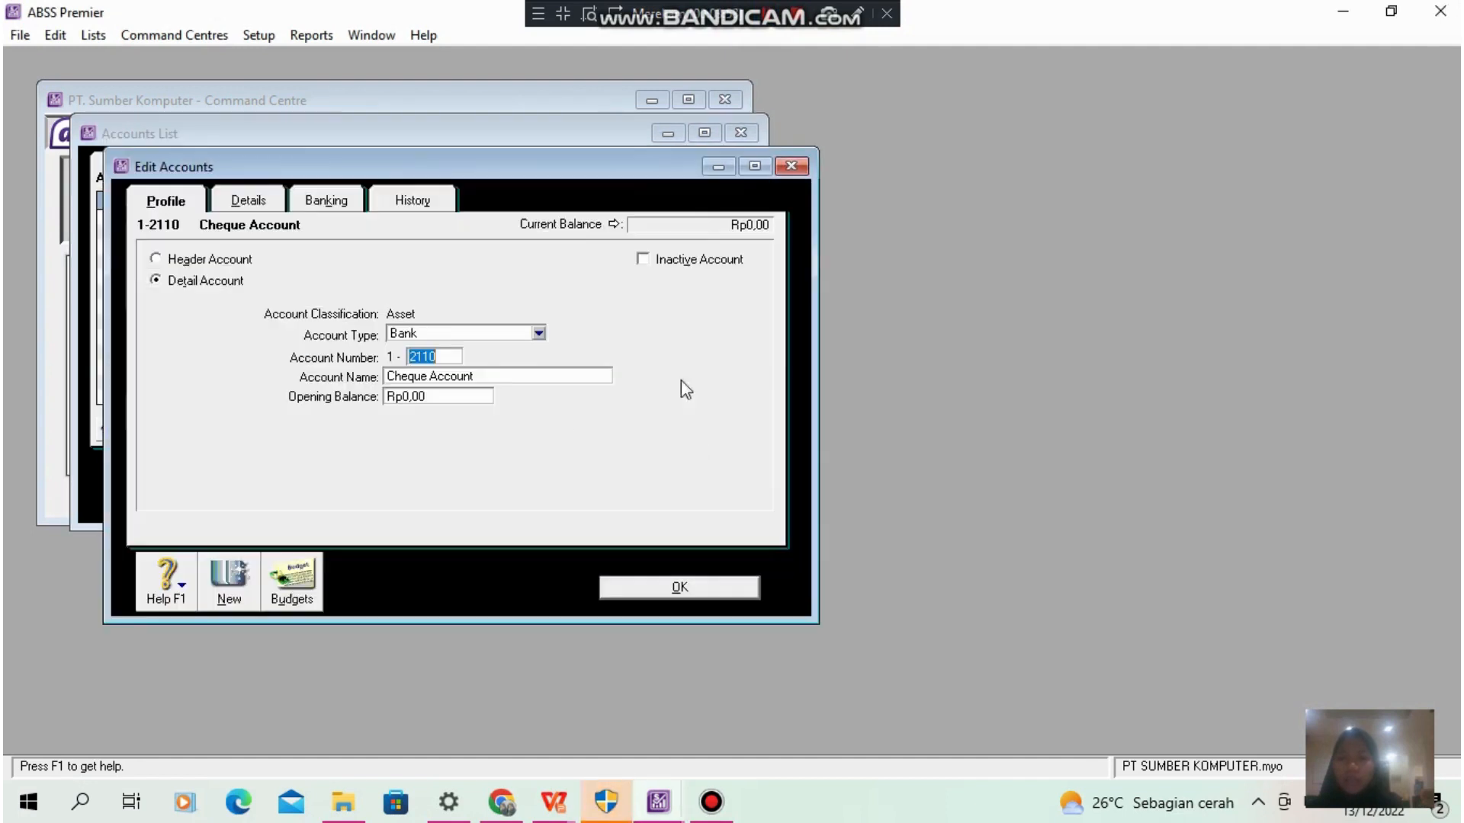
{"action": "left_click", "coordinate": [771, 23]}
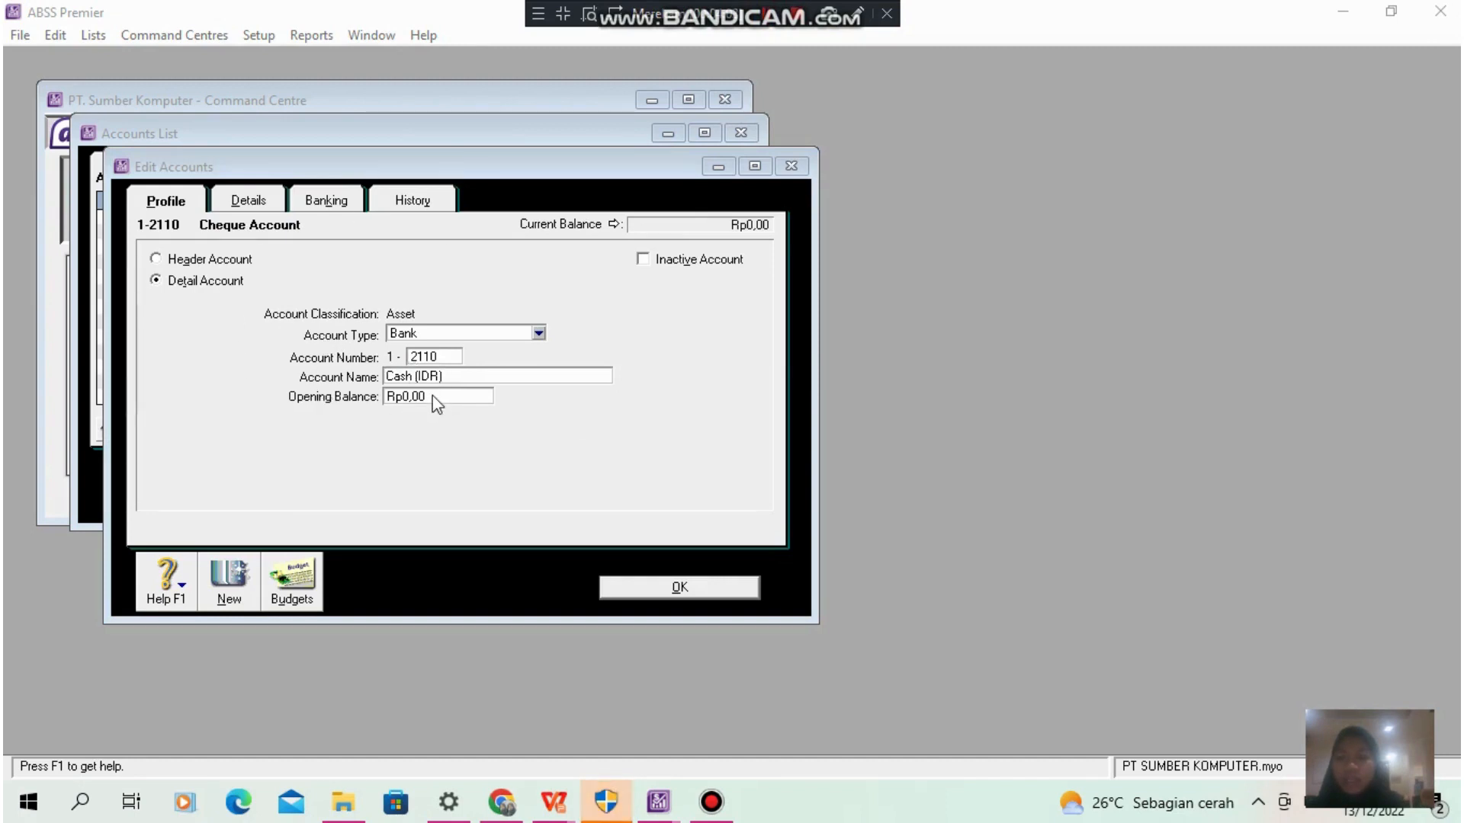
{"action": "left_click", "coordinate": [724, 587]}
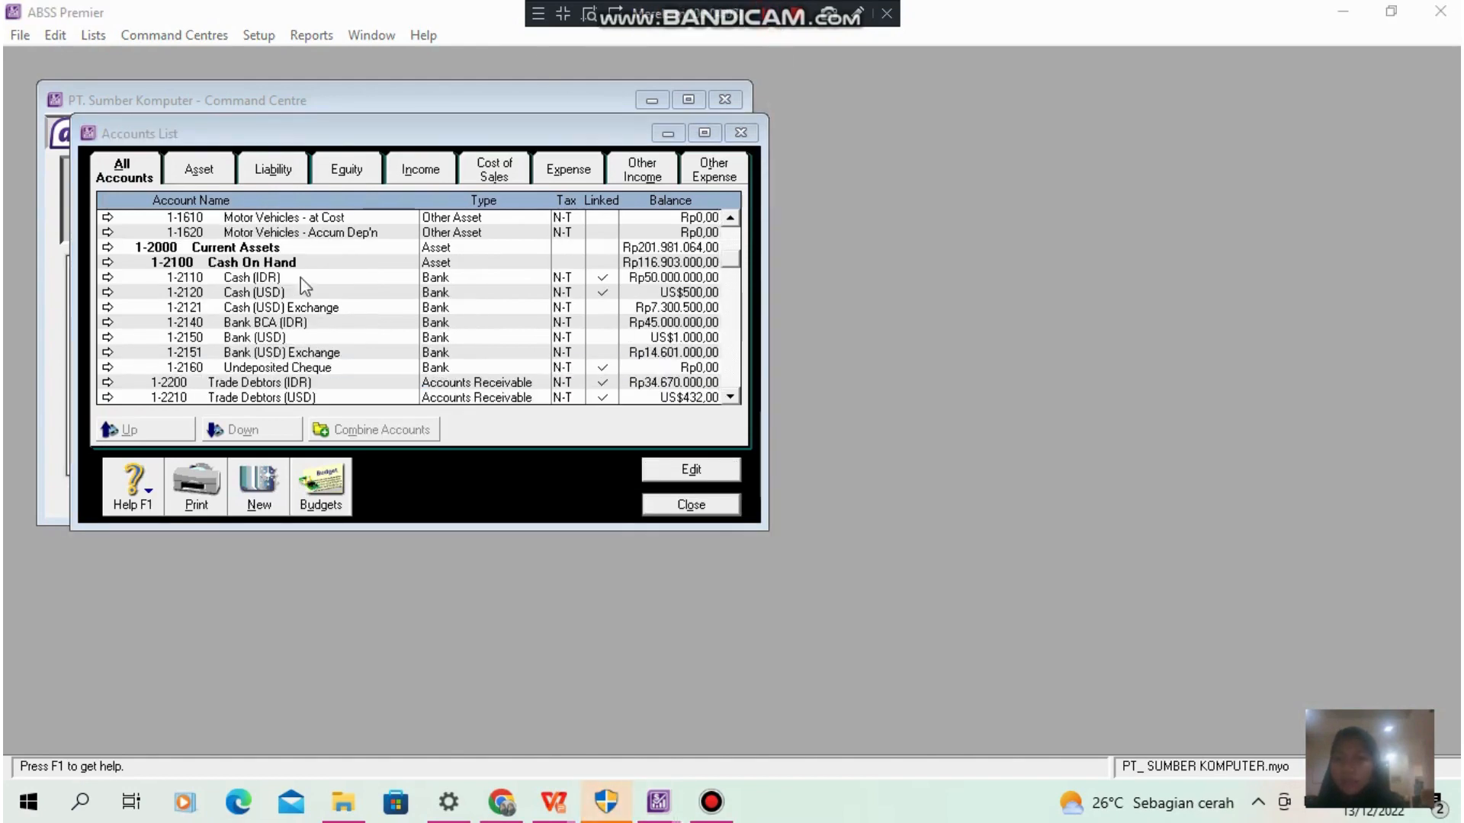
- Review the revised accounts list from assets through liabilities to expenses, including names and balances, and close it
{"action": "scroll", "coordinate": [274, 329], "scroll_direction": "up", "scroll_amount": 4}
{"action": "scroll", "coordinate": [275, 329], "scroll_direction": "up", "scroll_amount": 2}
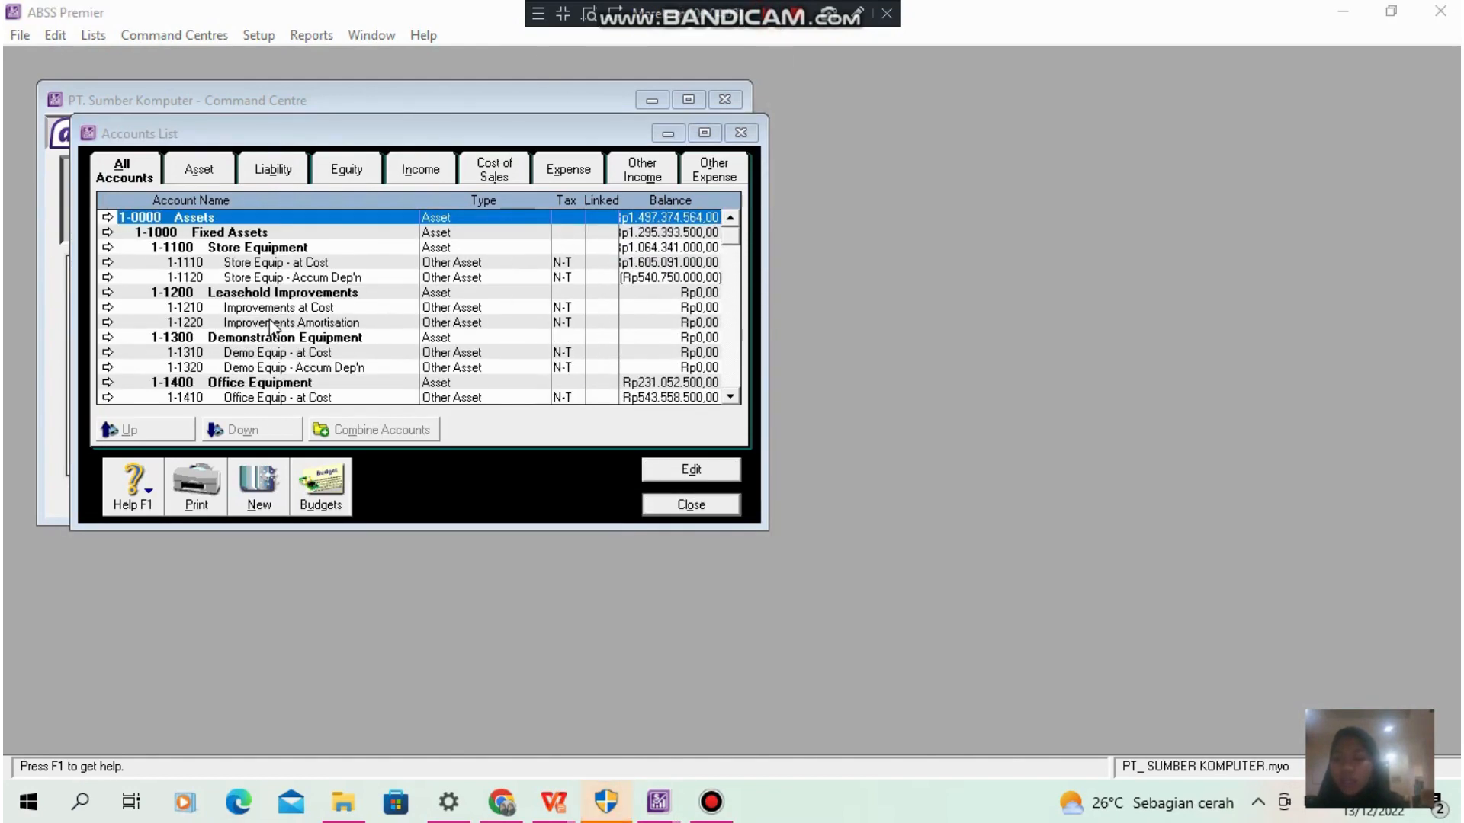
{"action": "scroll", "coordinate": [274, 329], "scroll_direction": "down", "scroll_amount": 9}
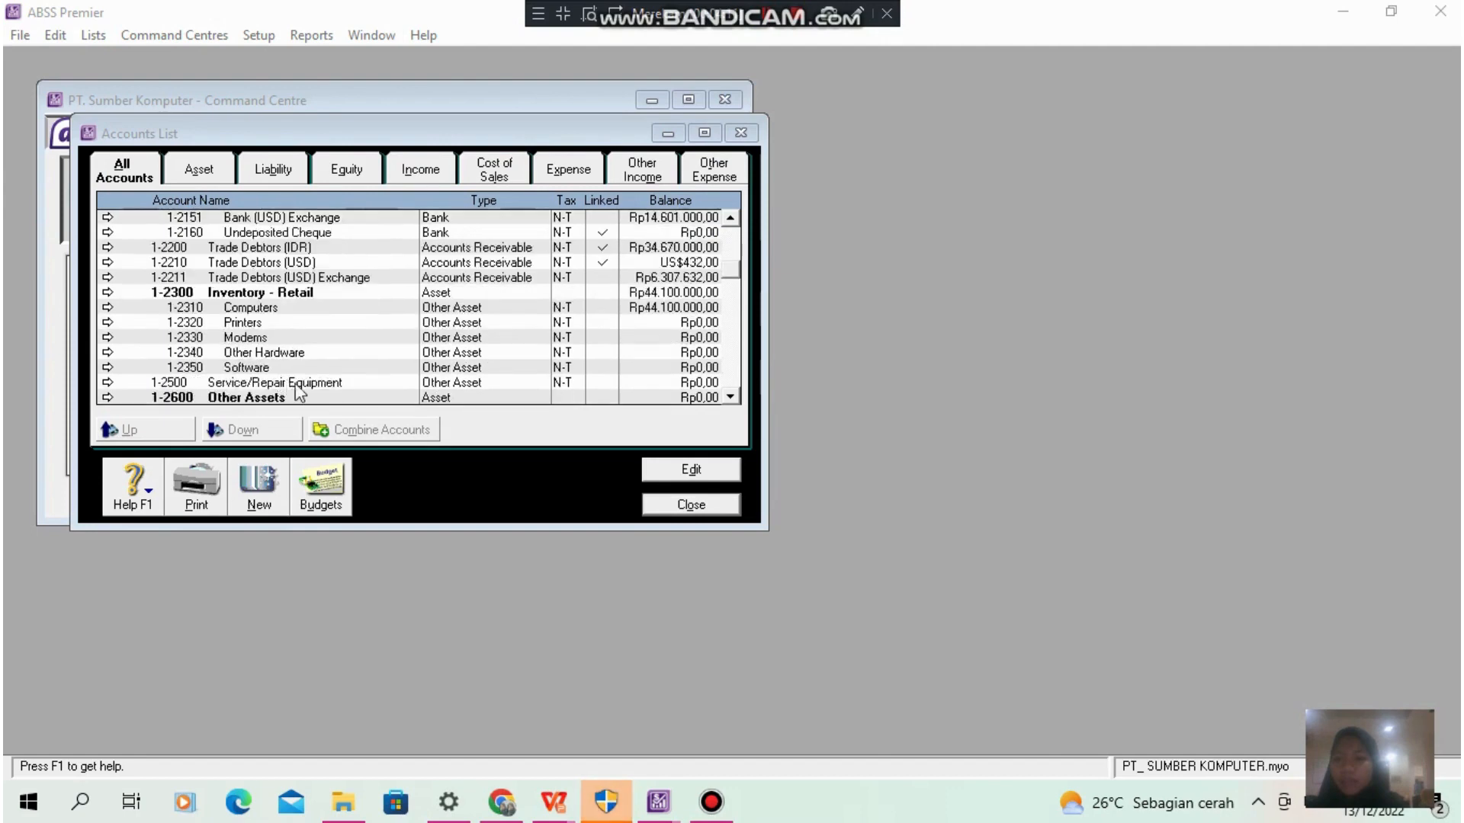
{"action": "scroll", "coordinate": [298, 392], "scroll_direction": "down", "scroll_amount": 2}
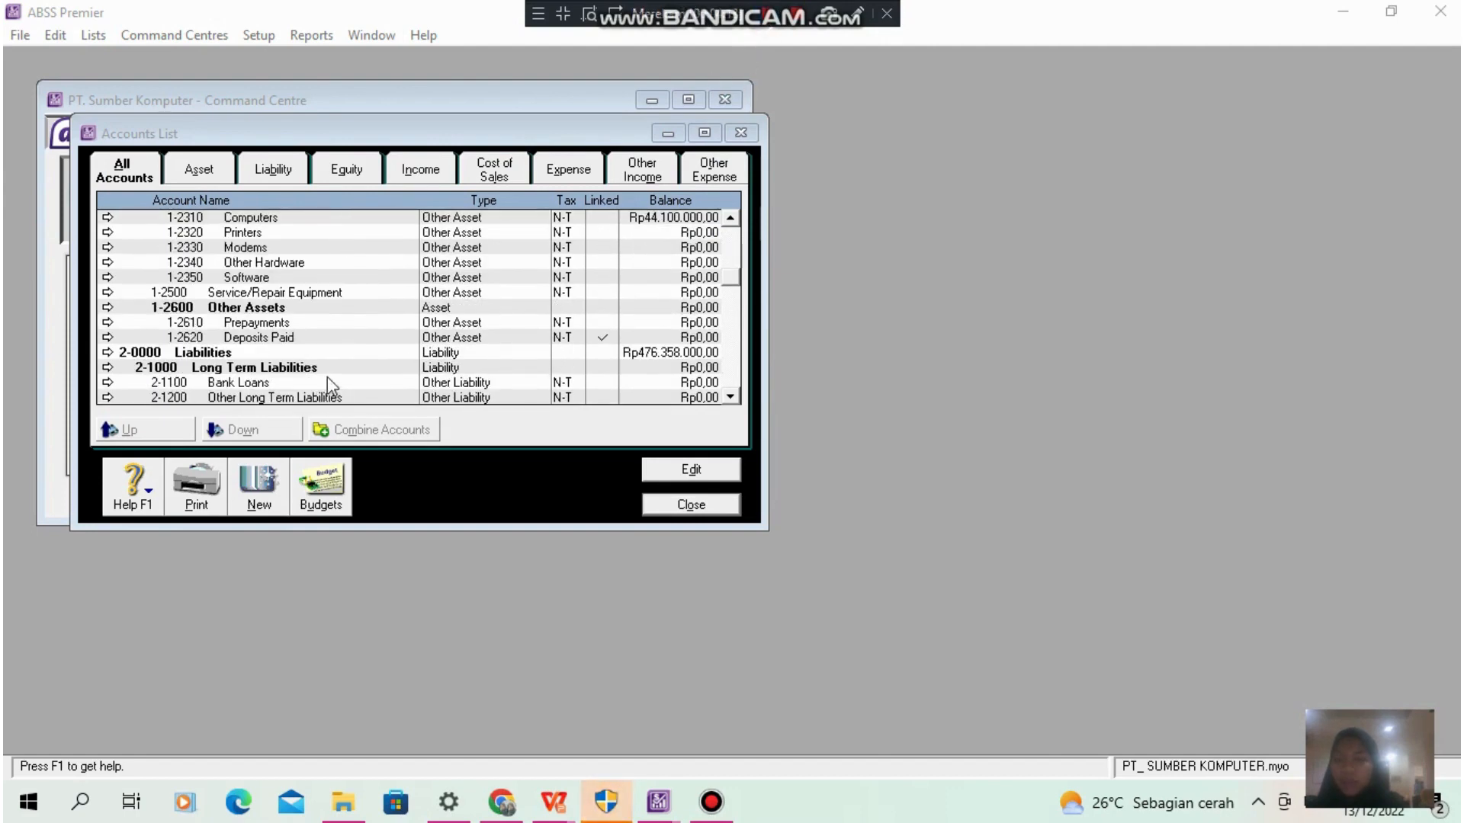
{"action": "scroll", "coordinate": [351, 316], "scroll_direction": "down", "scroll_amount": 8}
{"action": "scroll", "coordinate": [351, 317], "scroll_direction": "down", "scroll_amount": 15}
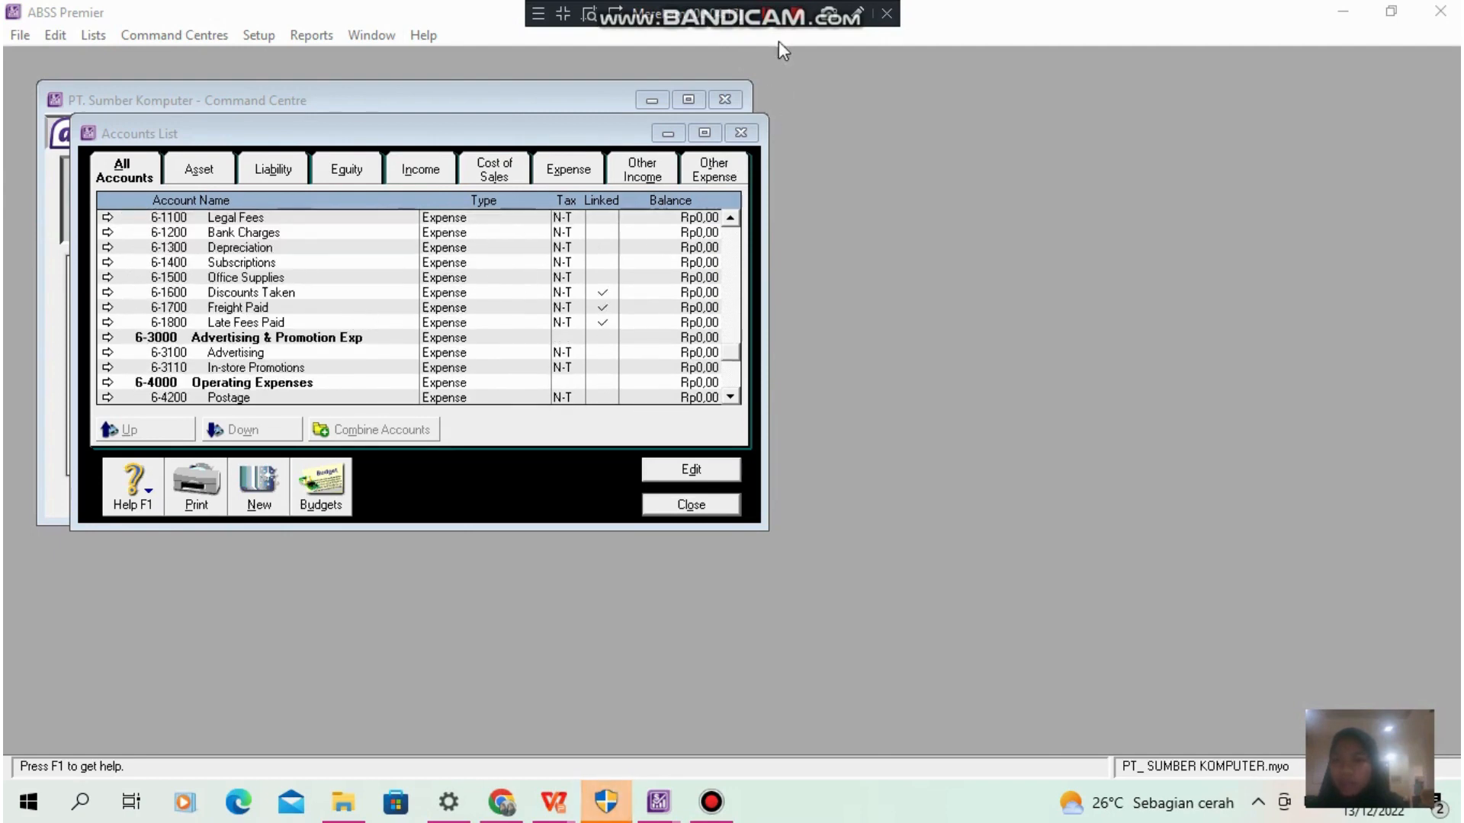
{"action": "key", "text": "Escape"}
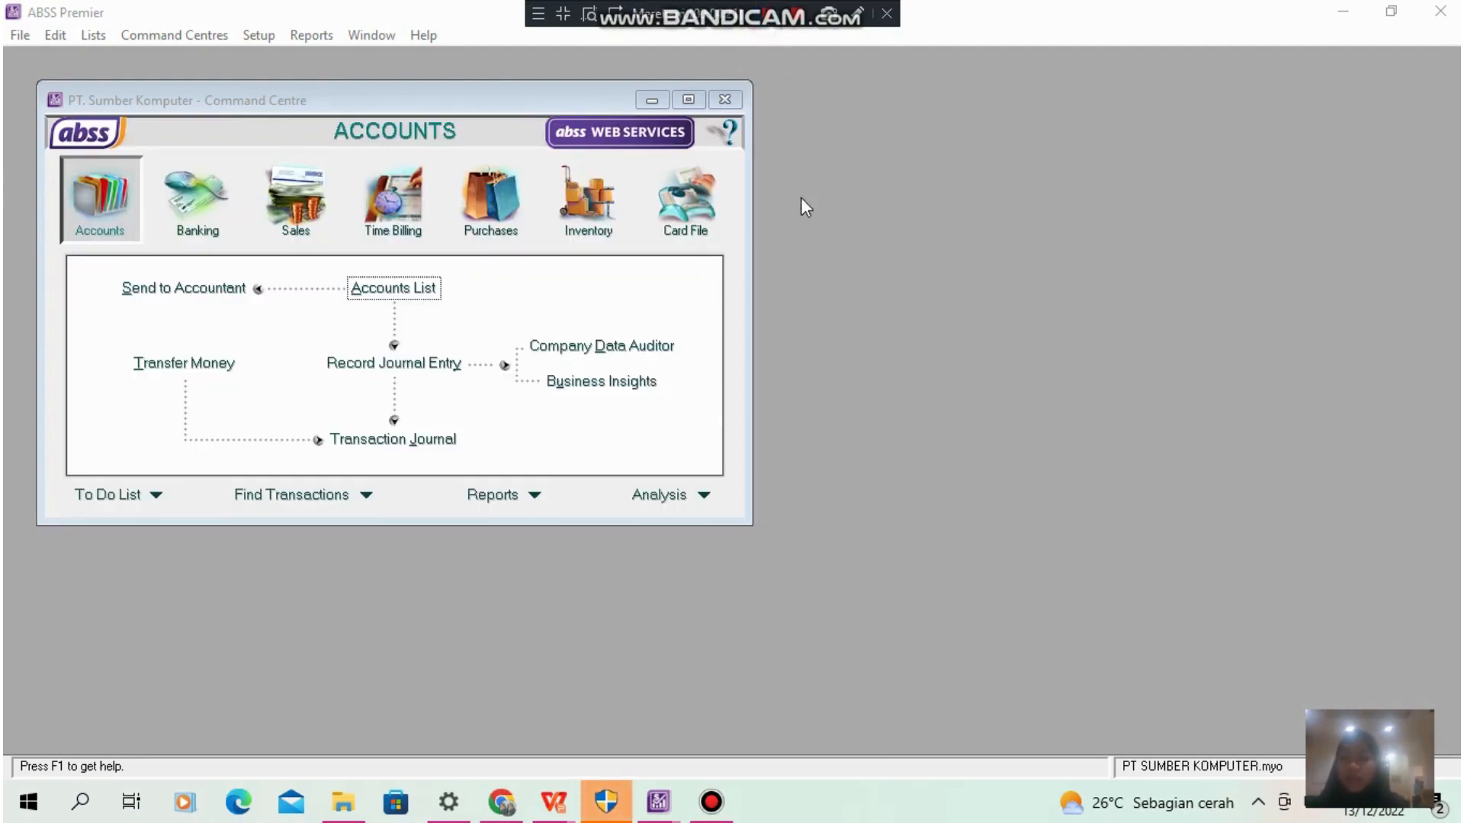
- Add a company customer card for PT. Anugerah with currency and price level USD, tax code PPN, 10 discount days, 30 due days and 2% early-payment discount
{"action": "left_click", "coordinate": [159, 35]}
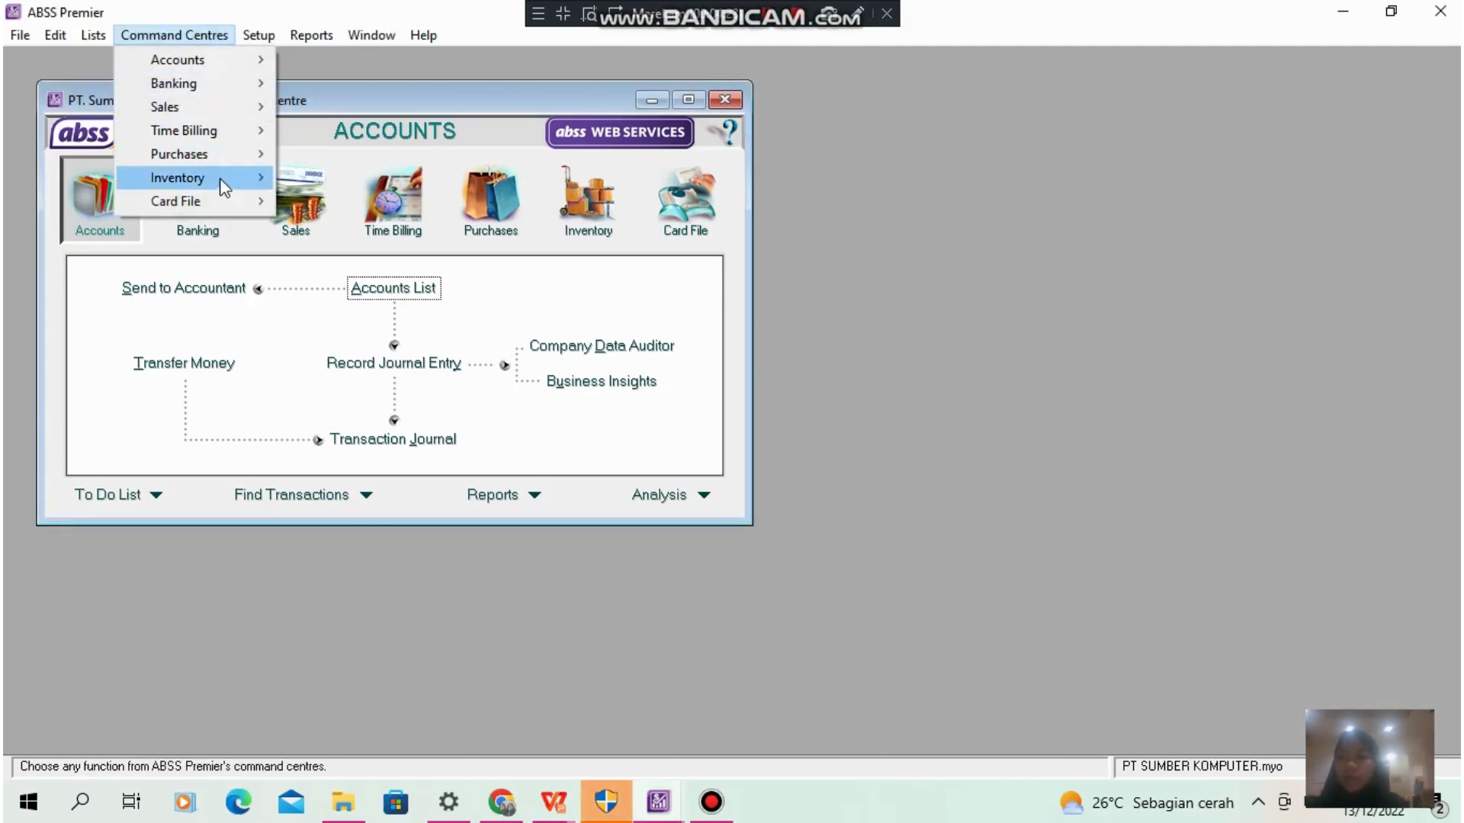
{"action": "mouse_move", "coordinate": [210, 197]}
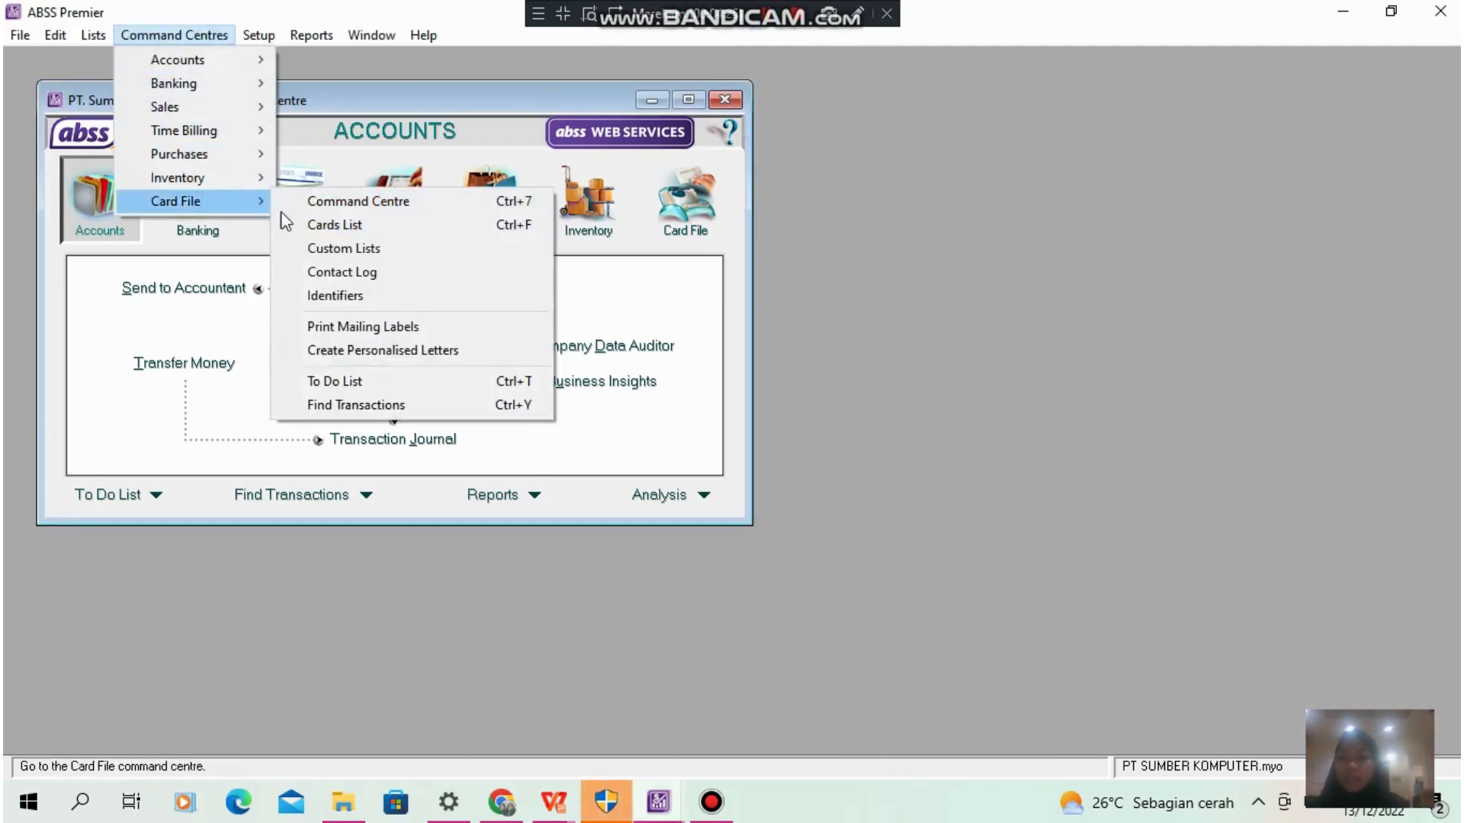
{"action": "left_click", "coordinate": [338, 227]}
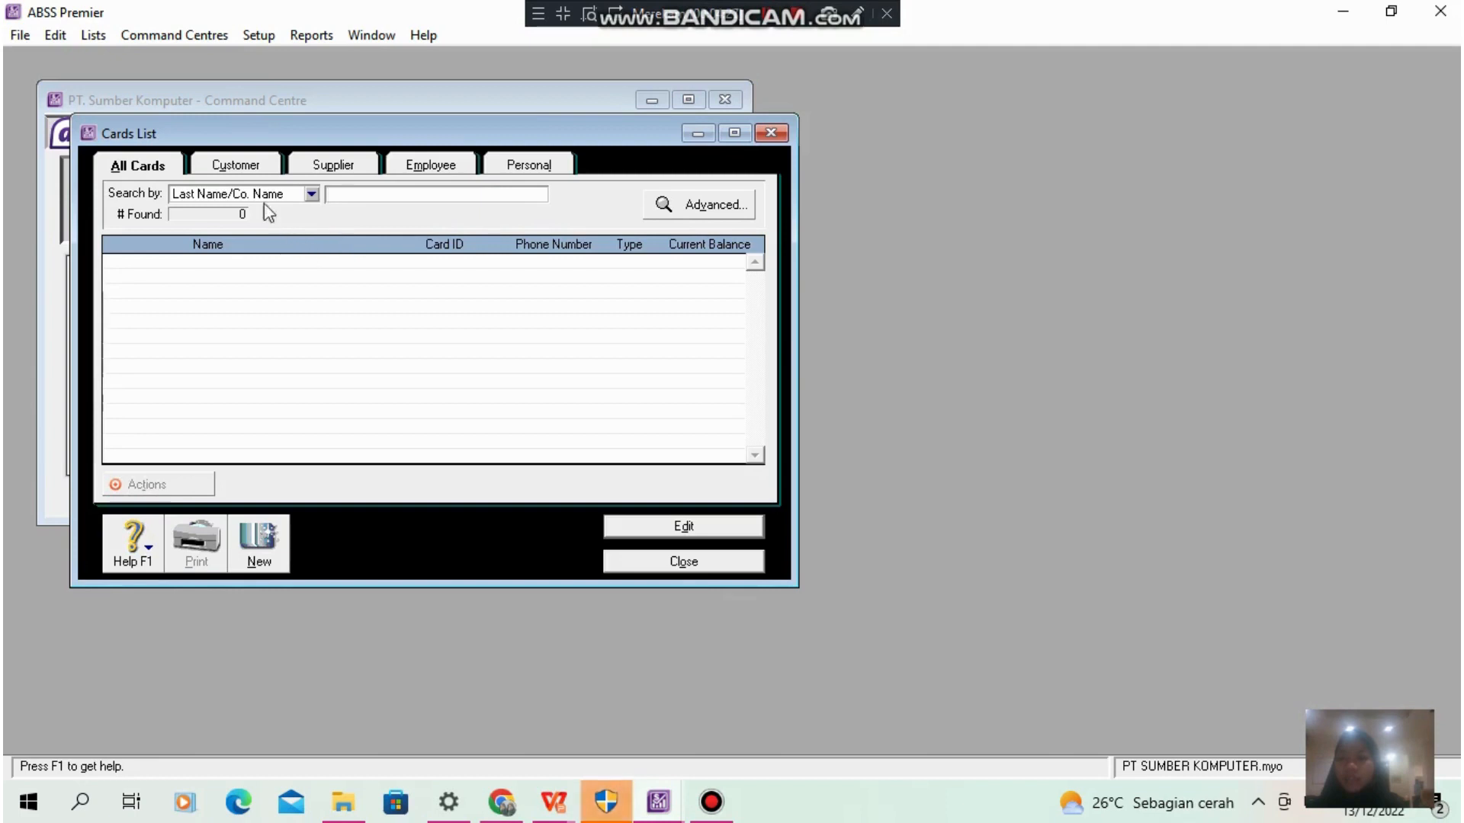
{"action": "left_click", "coordinate": [259, 546]}
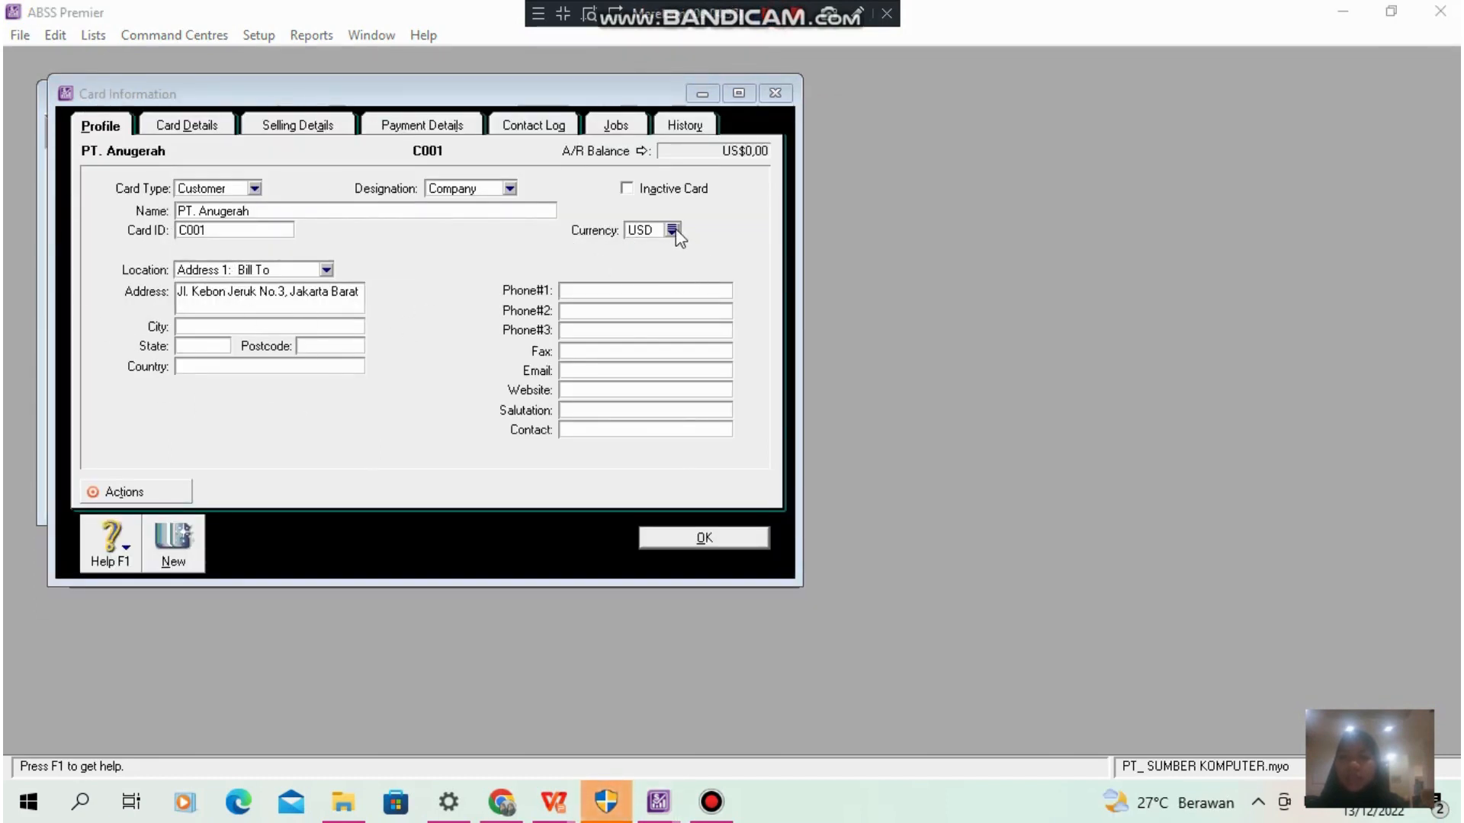
{"action": "left_click", "coordinate": [295, 128]}
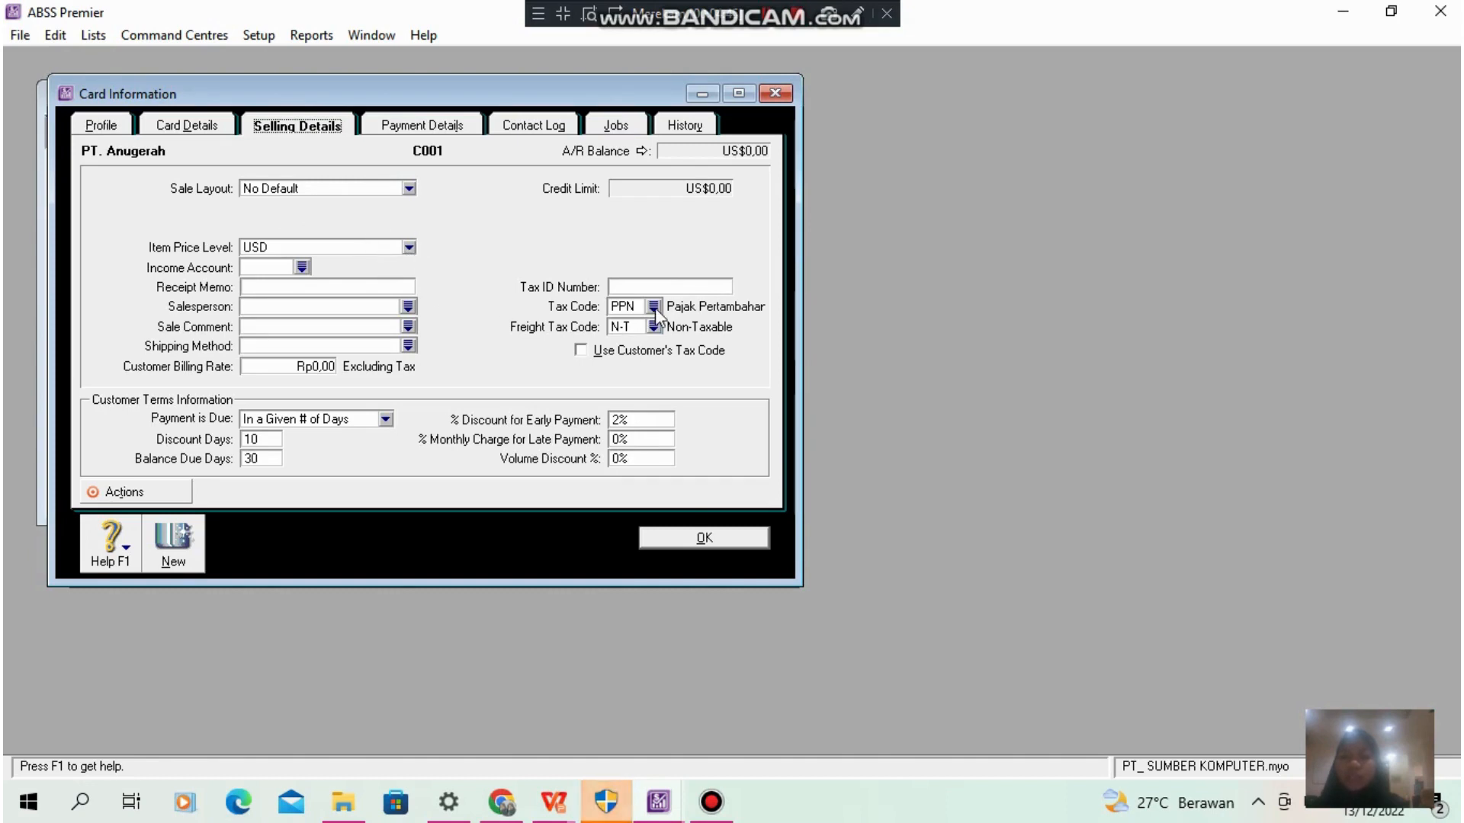
{"action": "left_click", "coordinate": [703, 537]}
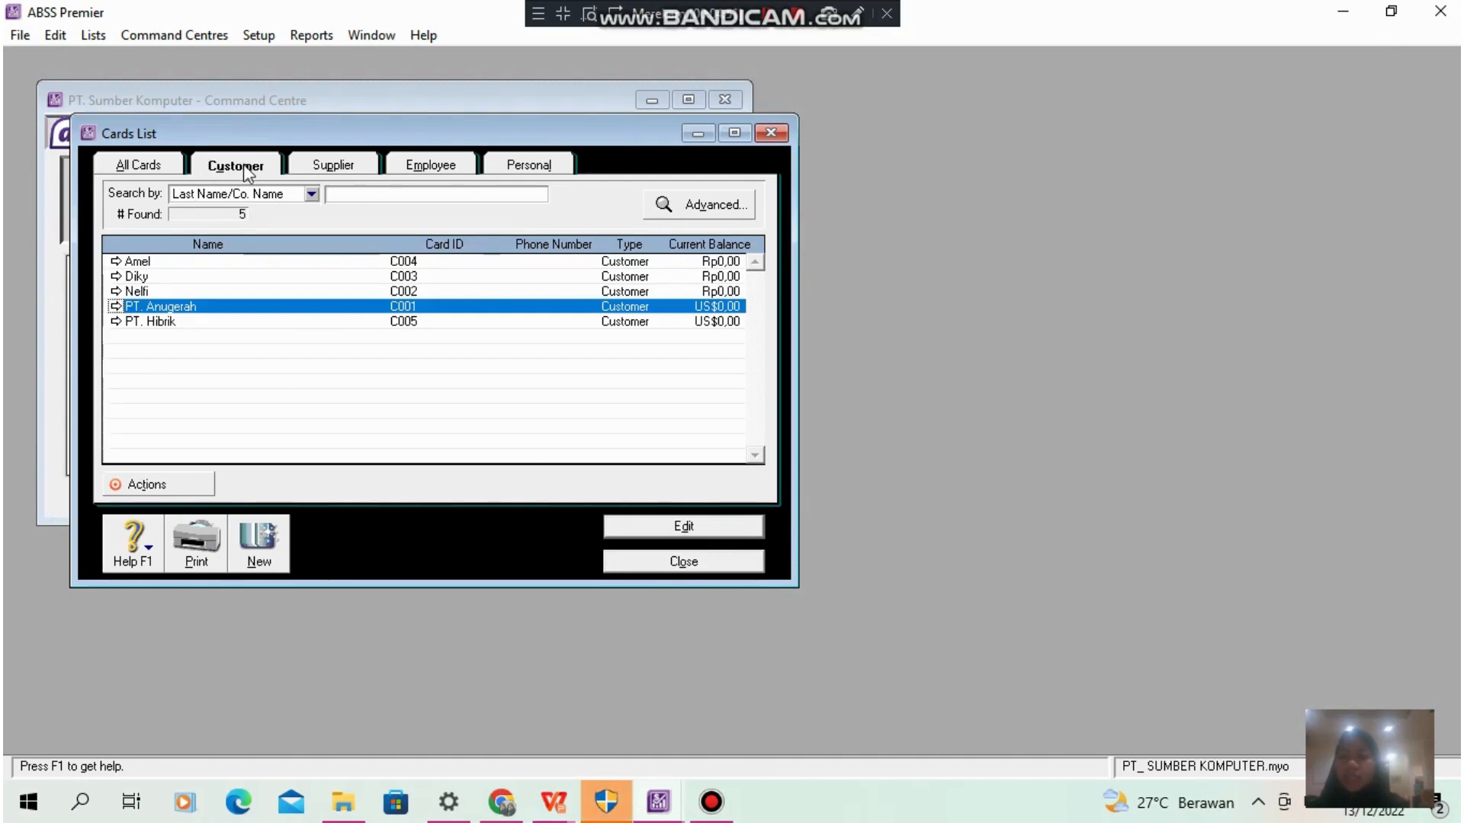
- Review the profile and selling details of the customer card listed just above PT. Anugerah, and close the card
{"action": "left_click", "coordinate": [772, 23]}
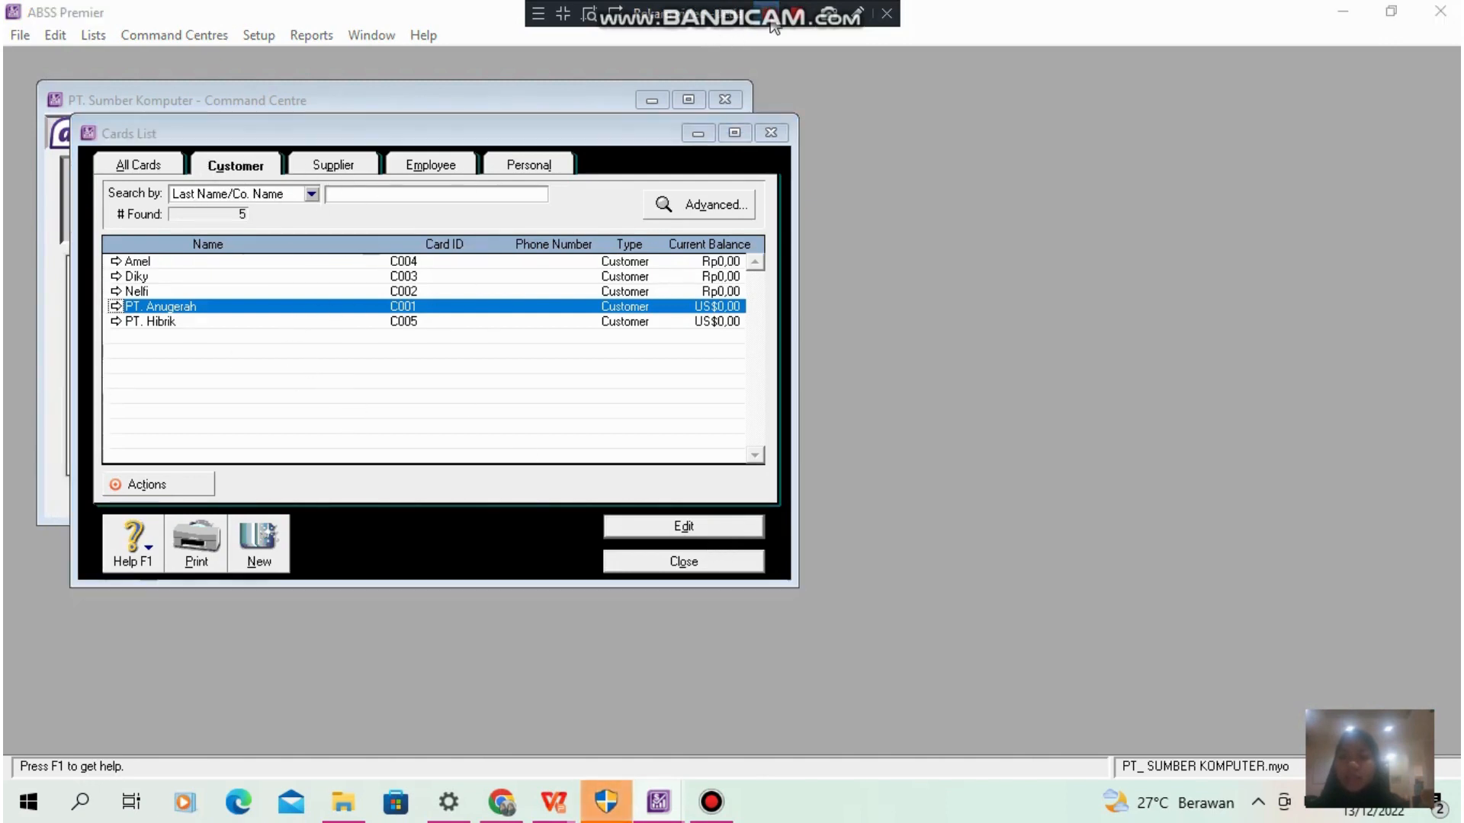
{"action": "left_click", "coordinate": [225, 290]}
{"action": "left_click", "coordinate": [706, 527]}
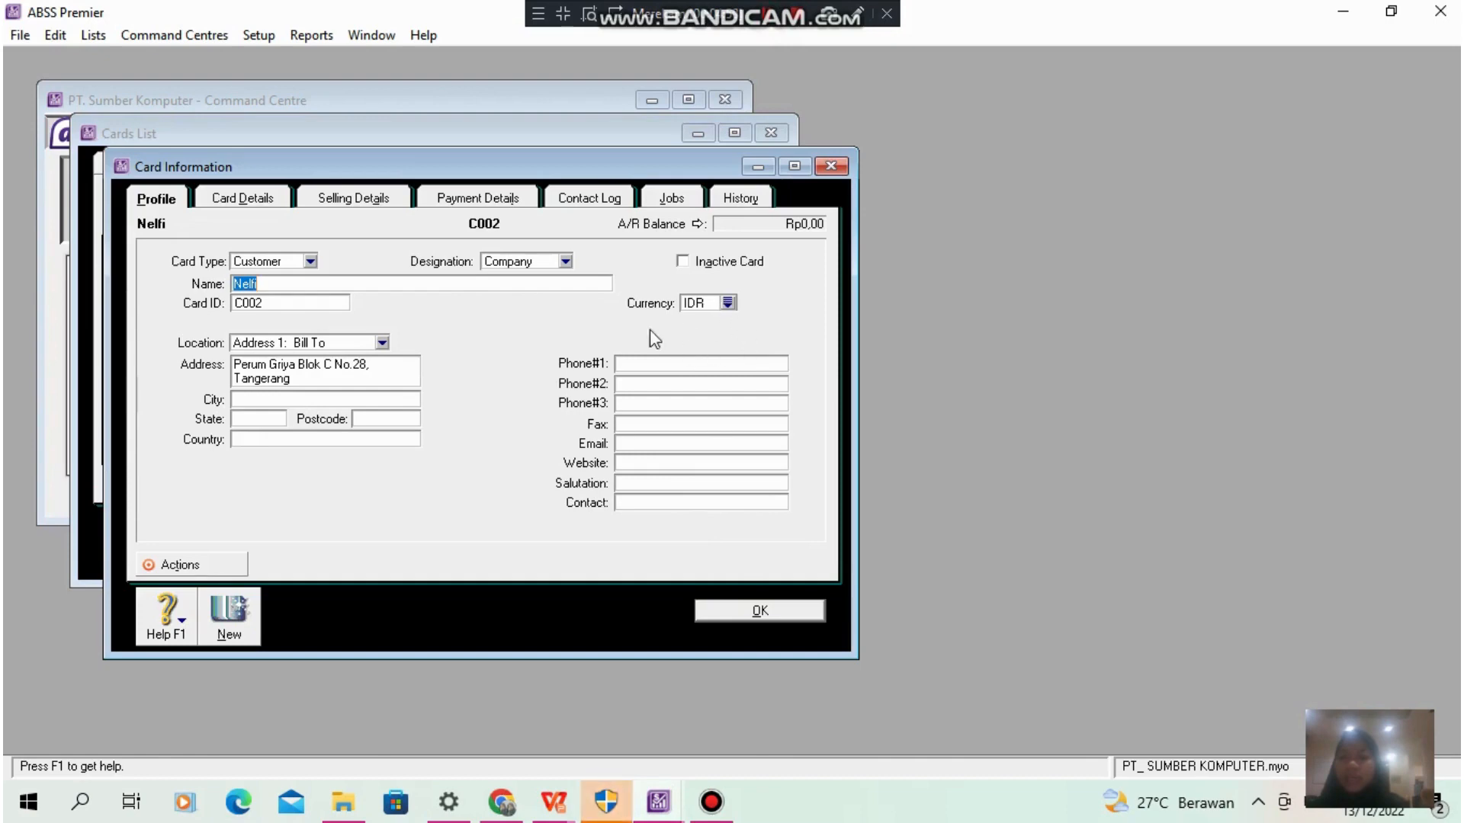
{"action": "left_click", "coordinate": [387, 200]}
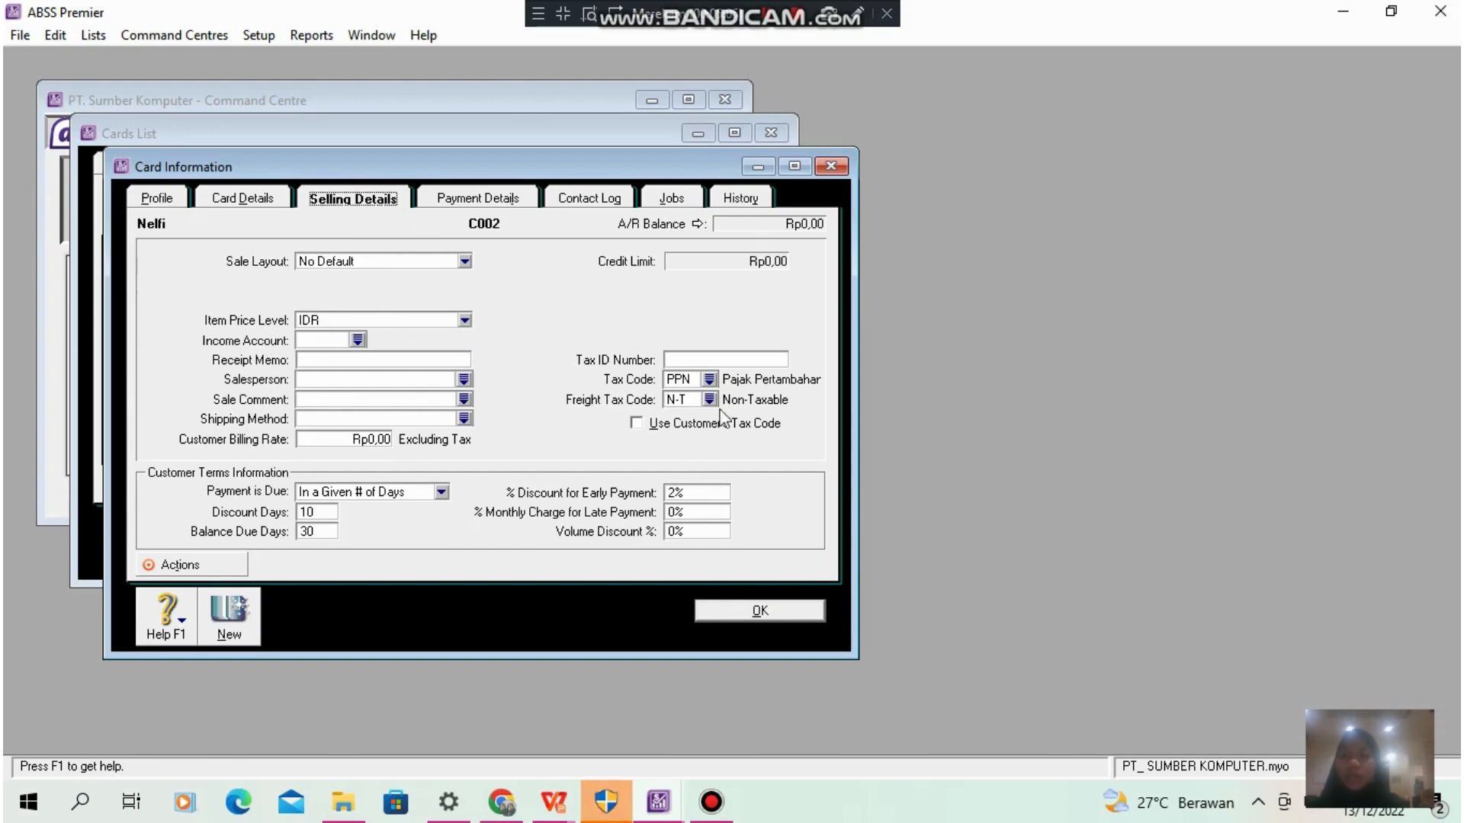
{"action": "left_click", "coordinate": [808, 611]}
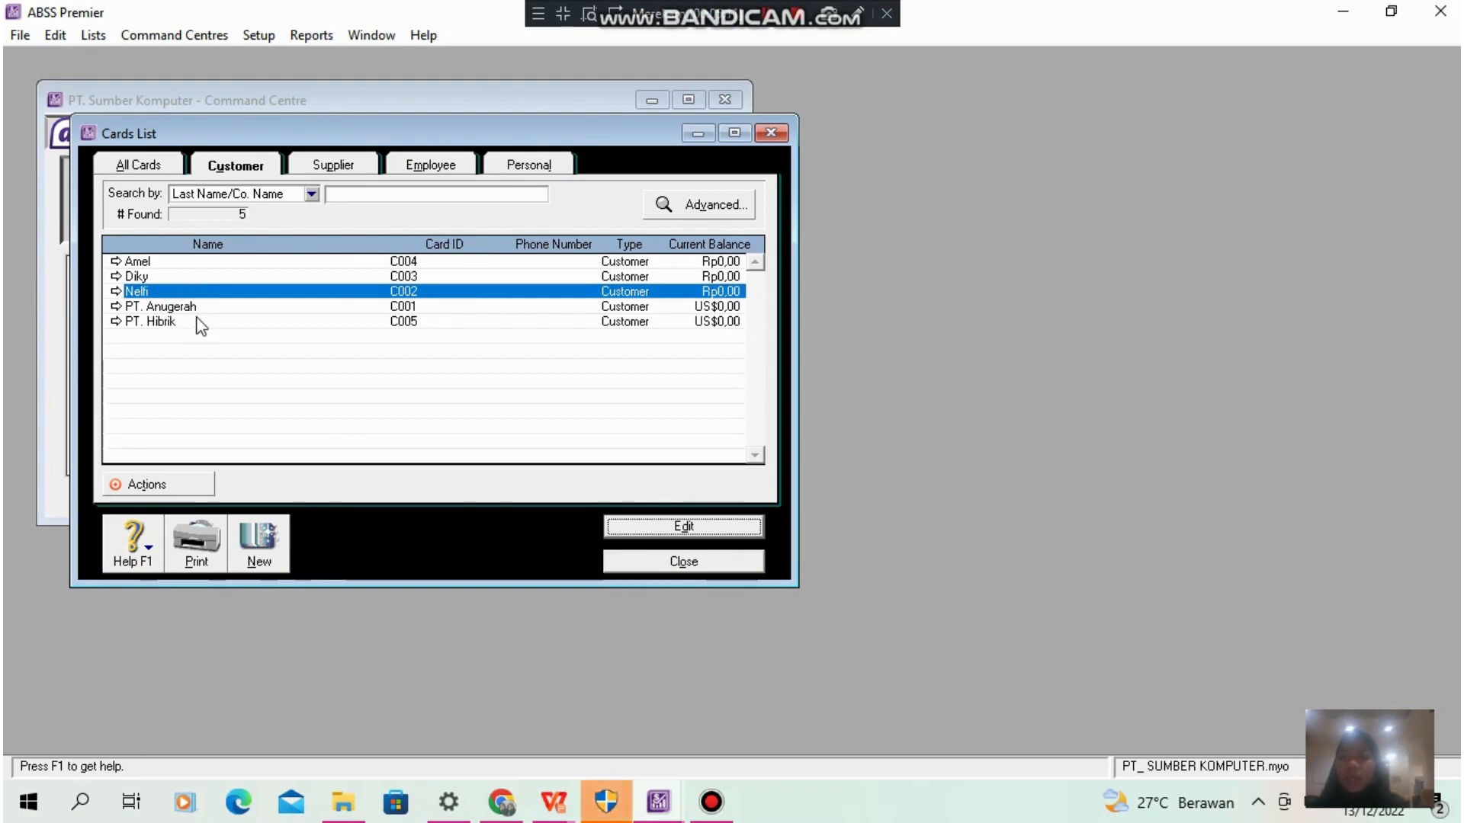
- Review the supplier cards and the employee cards, and close the cards list
{"action": "left_click", "coordinate": [325, 167]}
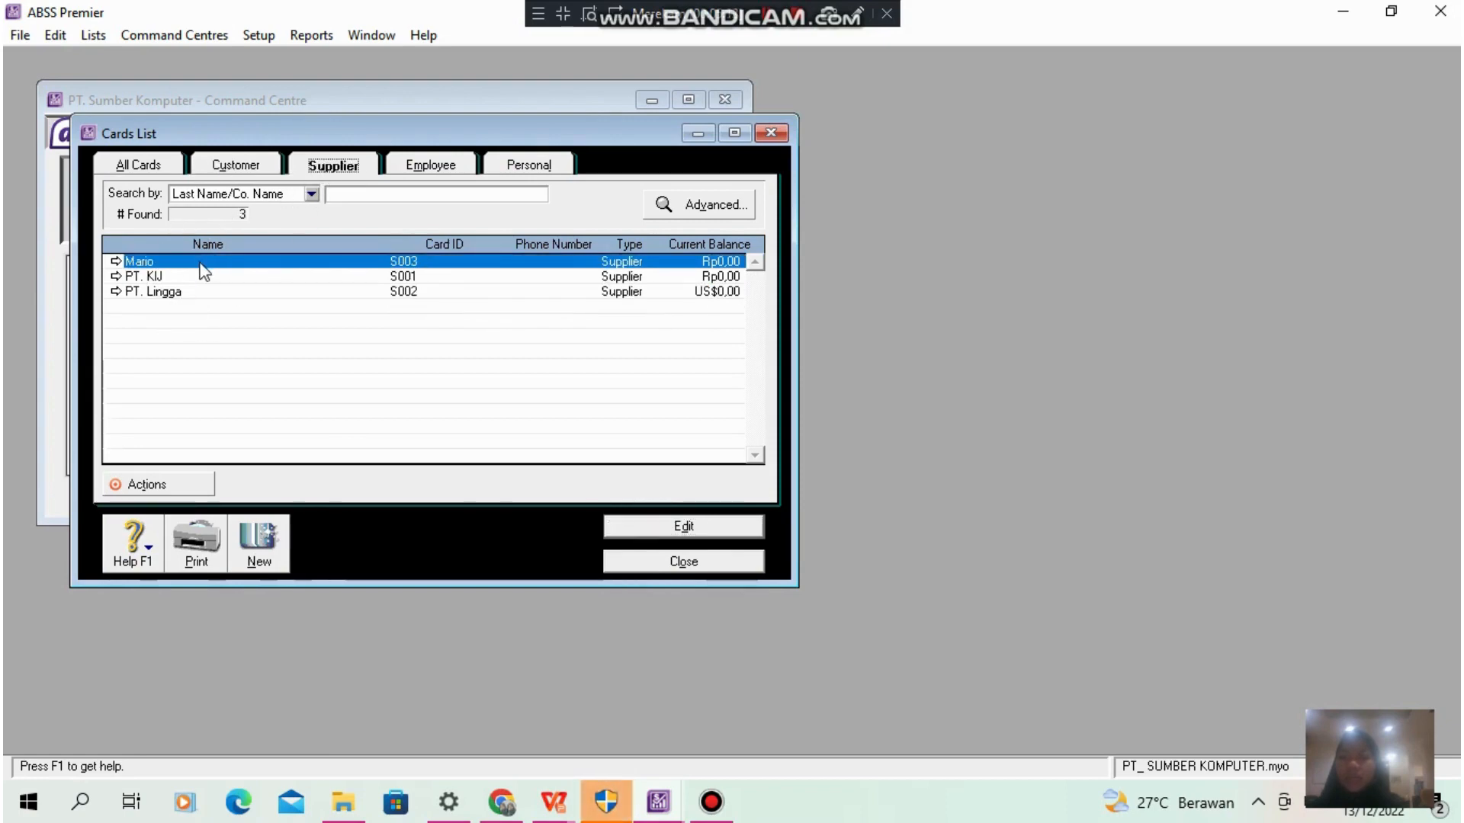
{"action": "left_click", "coordinate": [446, 179]}
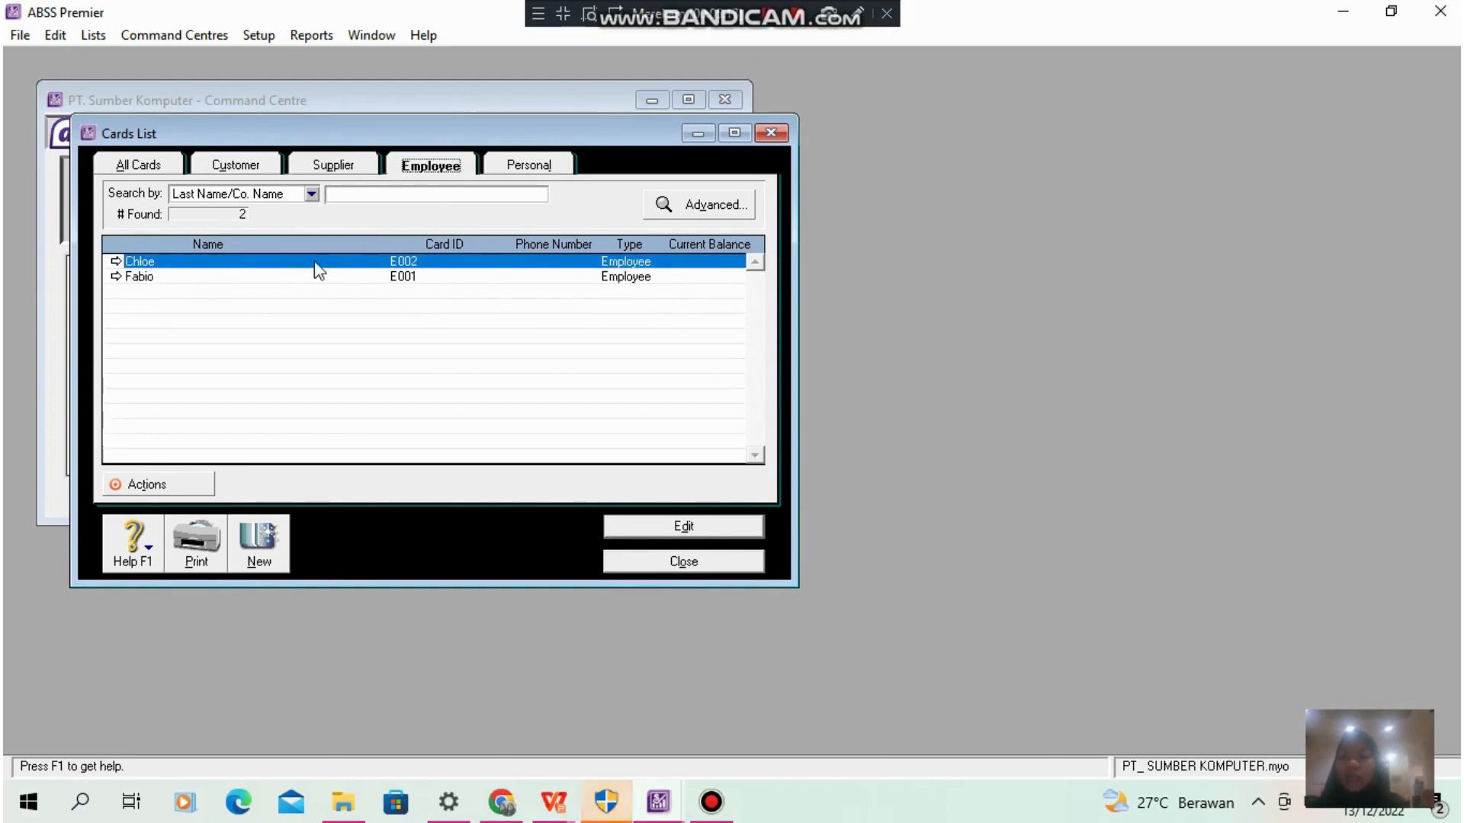
{"action": "left_click", "coordinate": [715, 564]}
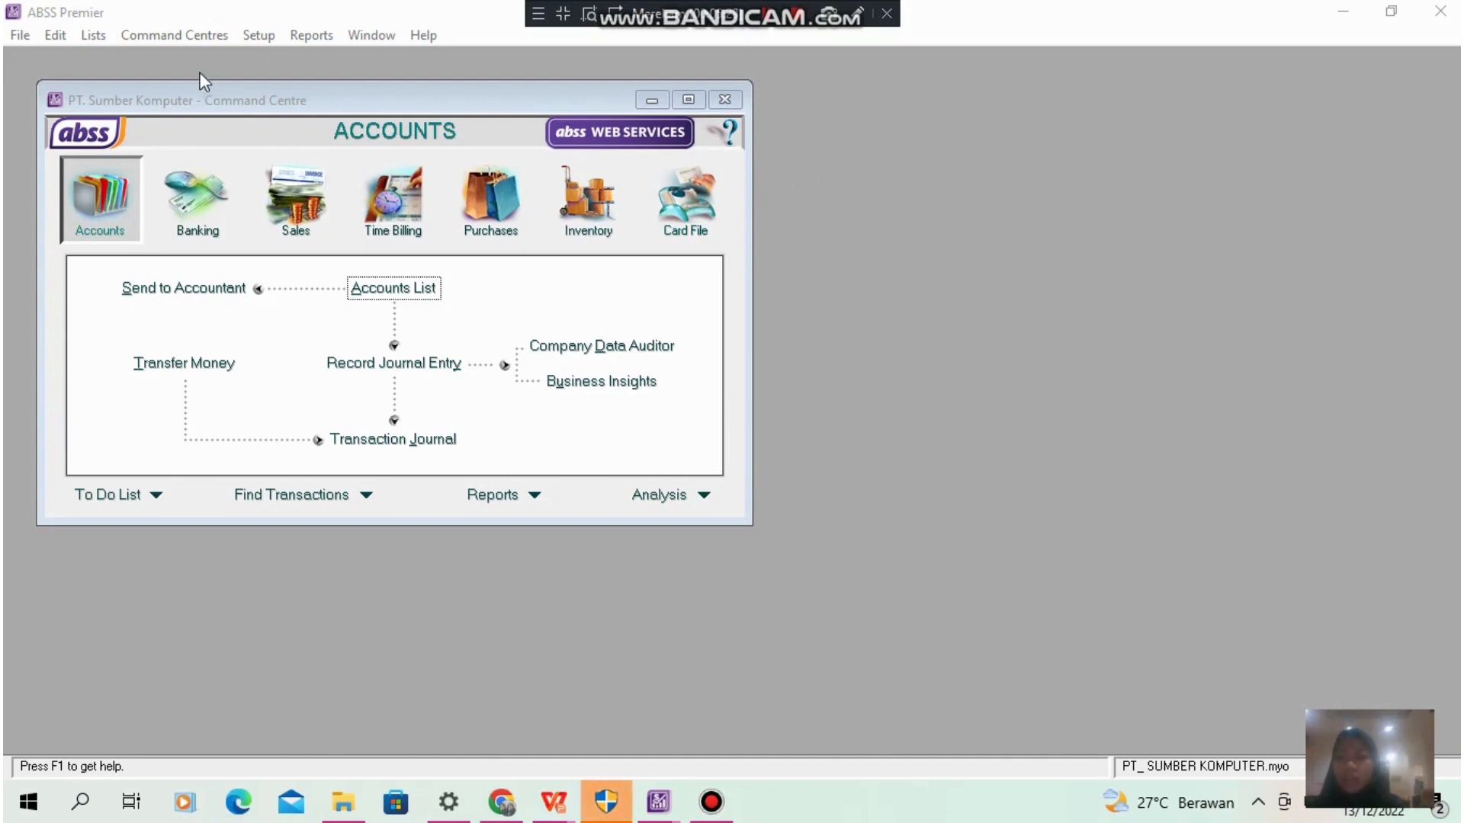
- Review the account opening balances from assets through liabilities to equity, including the amount left to be allocated, and close them
{"action": "left_click", "coordinate": [259, 38]}
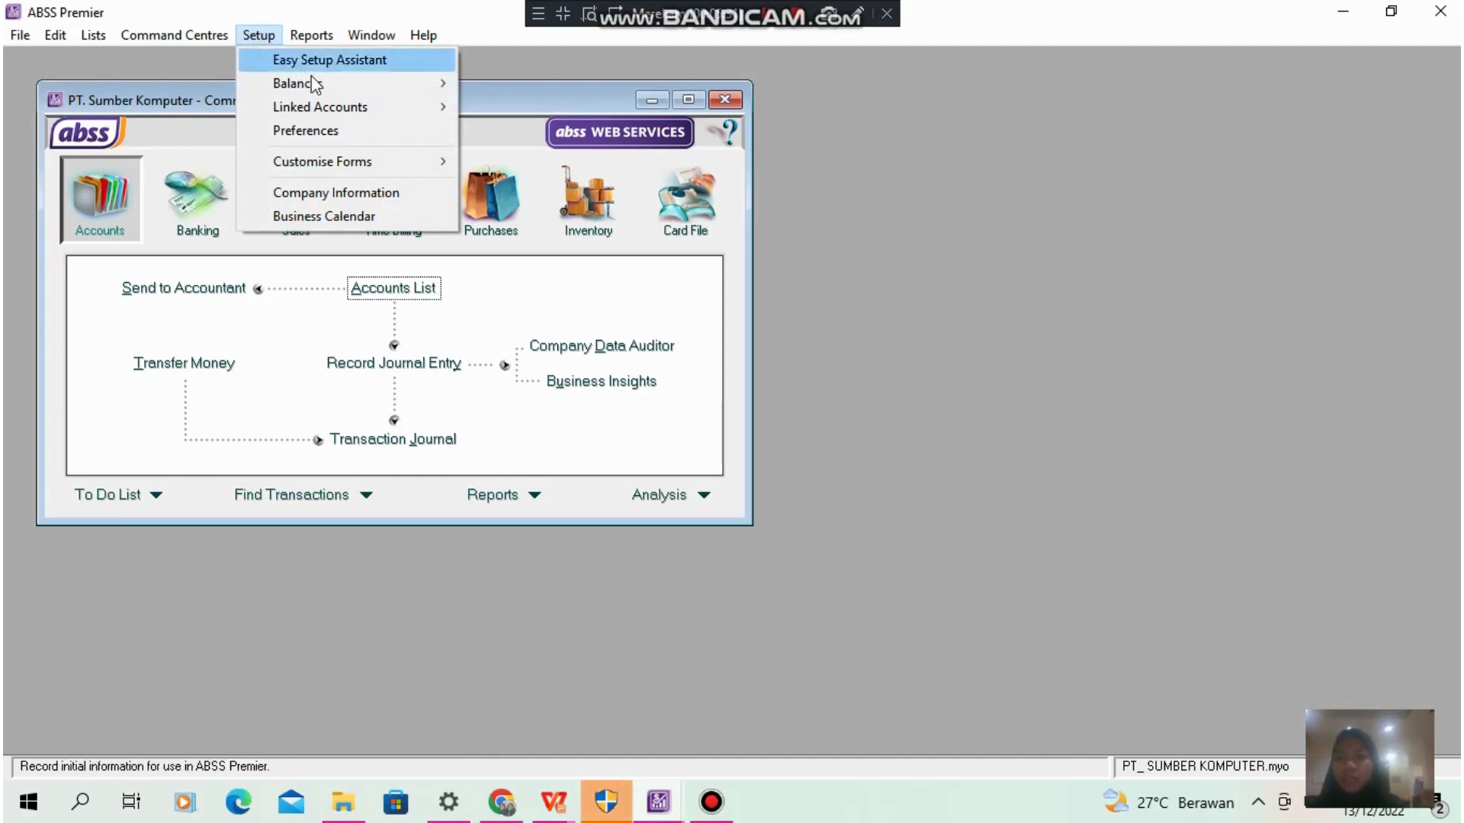
{"action": "mouse_move", "coordinate": [317, 88]}
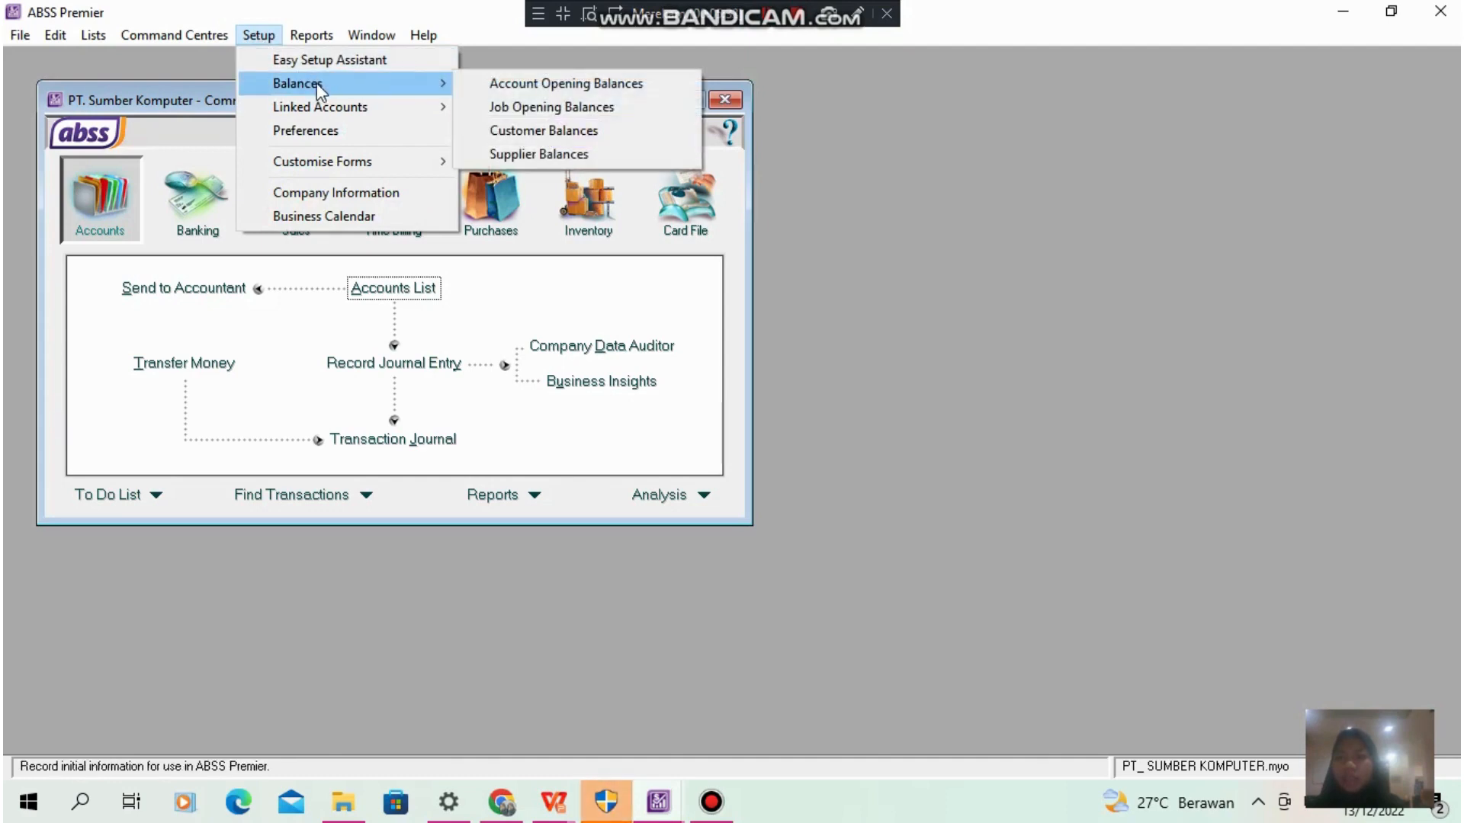
{"action": "left_click", "coordinate": [533, 85]}
{"action": "left_click", "coordinate": [560, 132]}
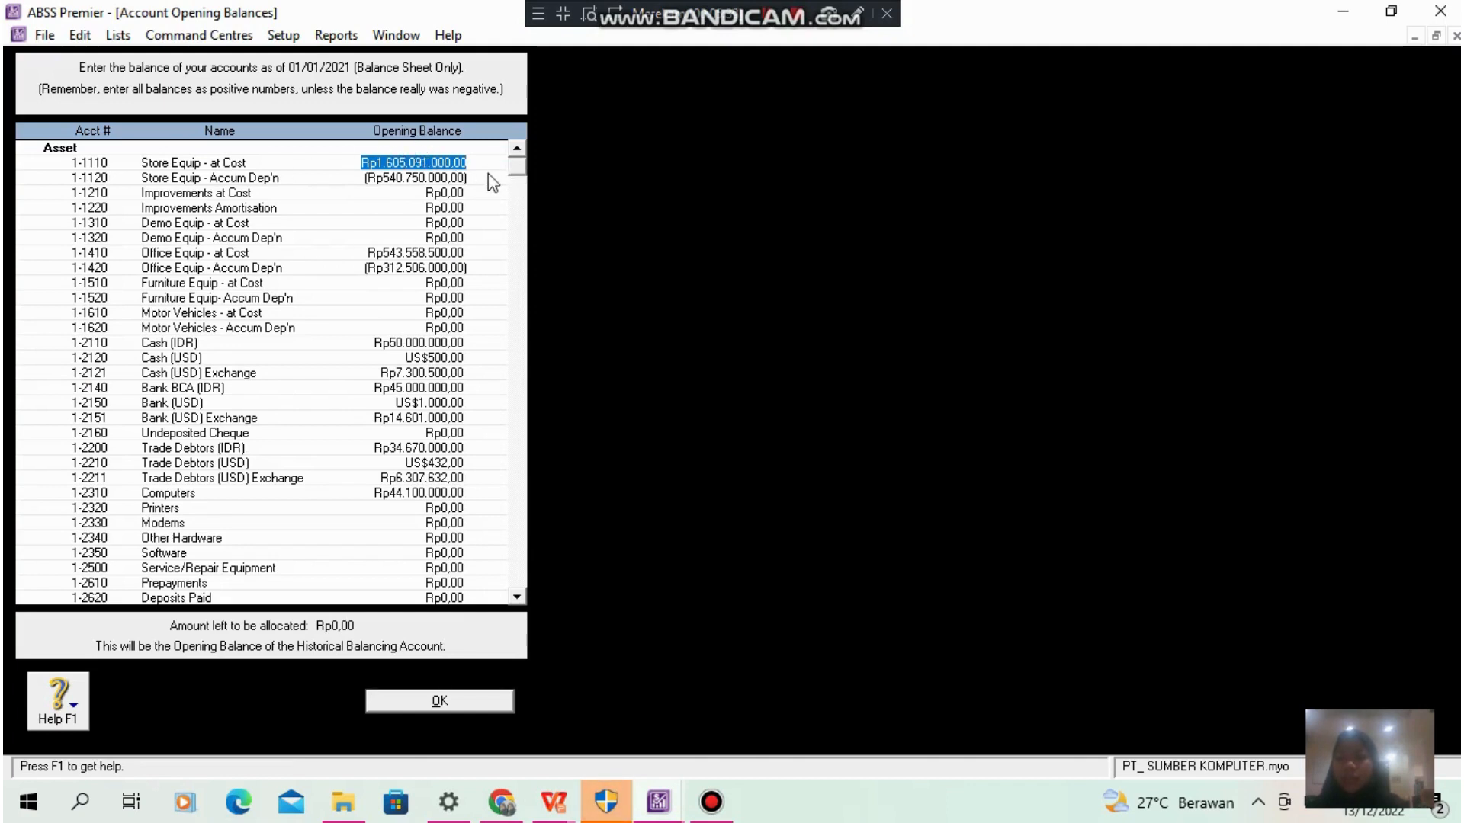
{"action": "left_click_drag", "start_coordinate": [517, 598], "coordinate": [517, 598]}
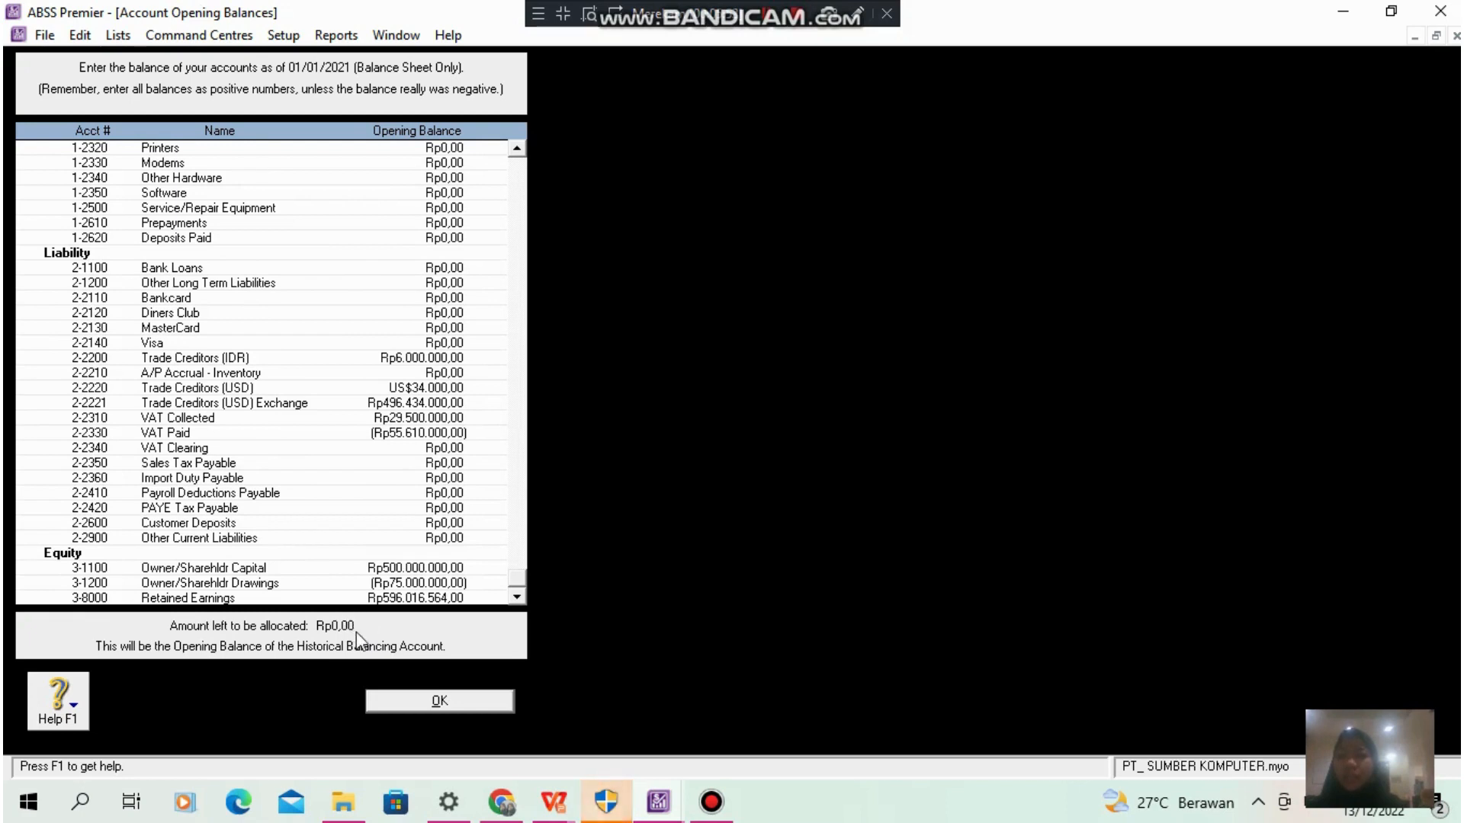
{"action": "left_click", "coordinate": [454, 706]}
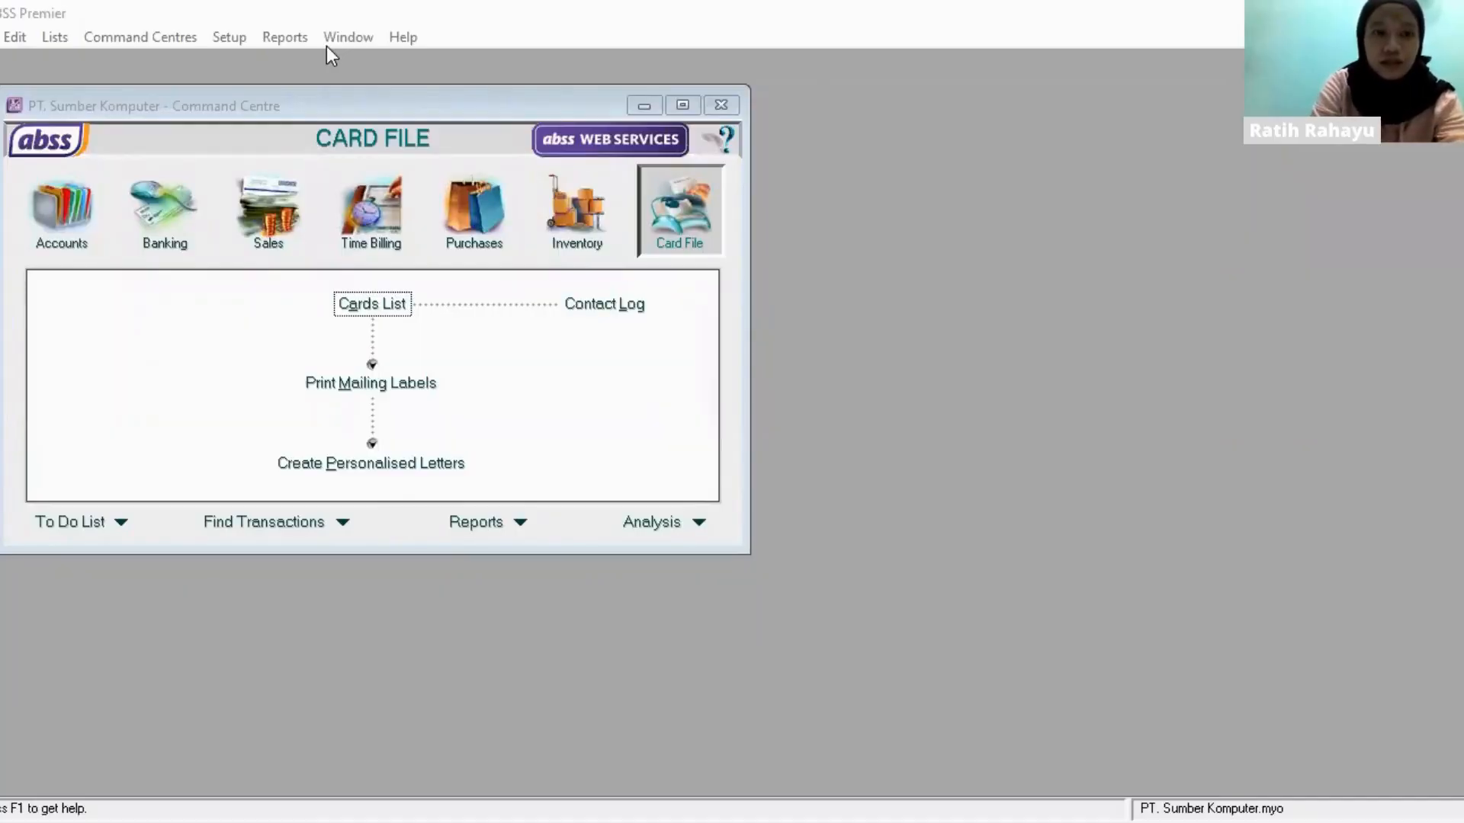
- Open the customer balances with currency IDR and show the details of the first listed customer
{"action": "left_click", "coordinate": [229, 36]}
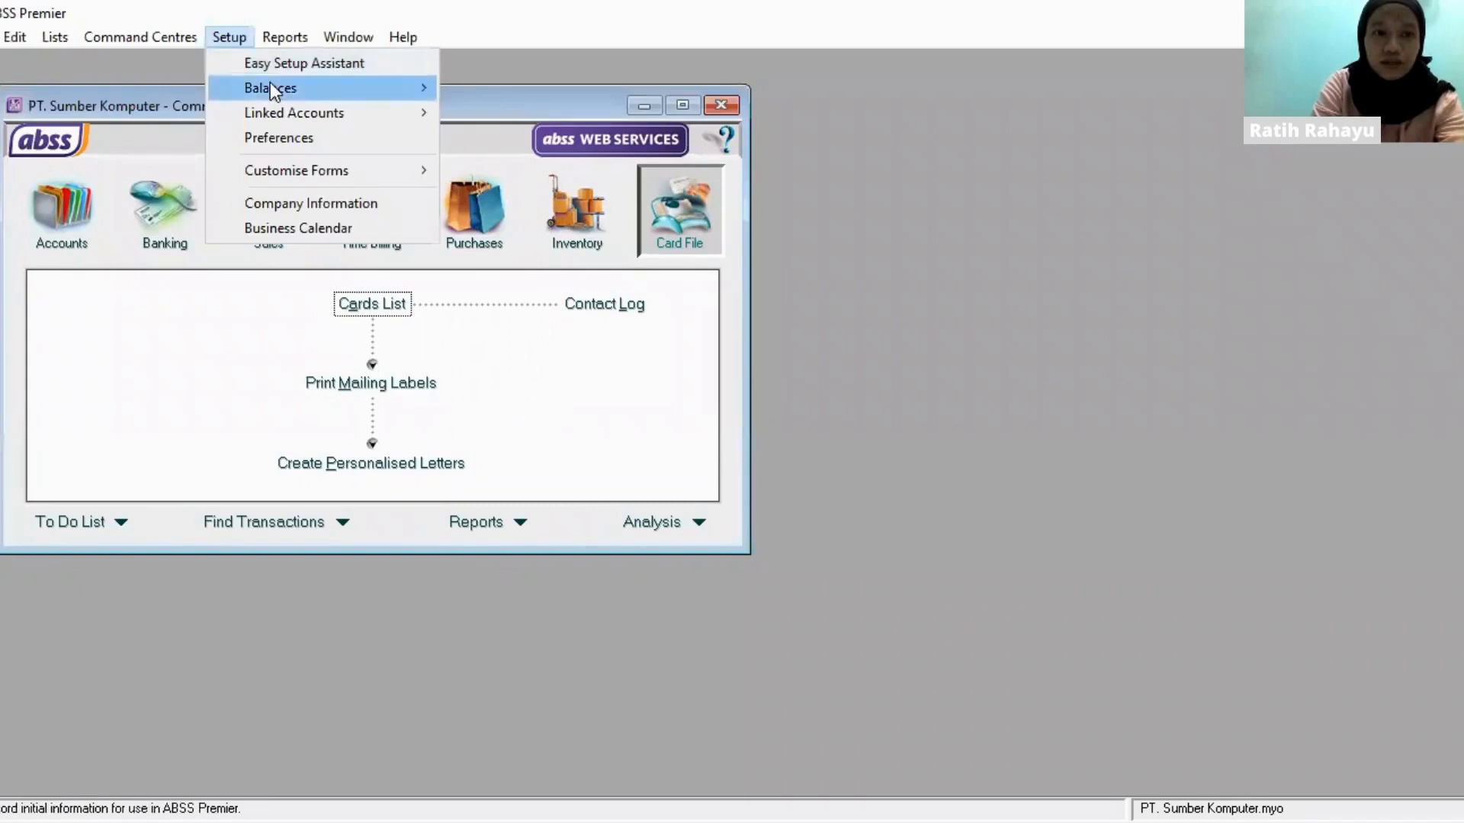
{"action": "mouse_move", "coordinate": [270, 86]}
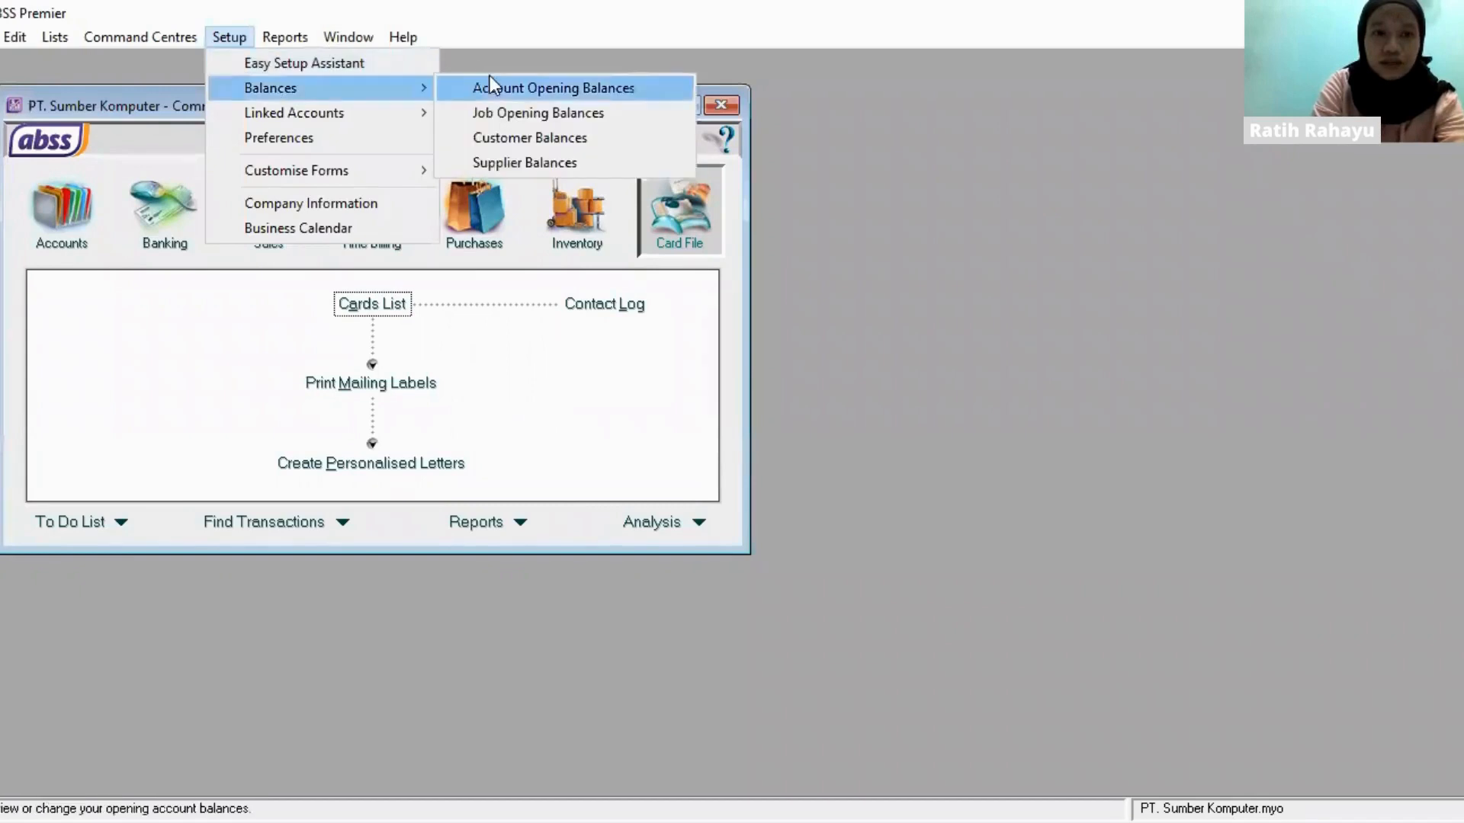
{"action": "left_click", "coordinate": [518, 138]}
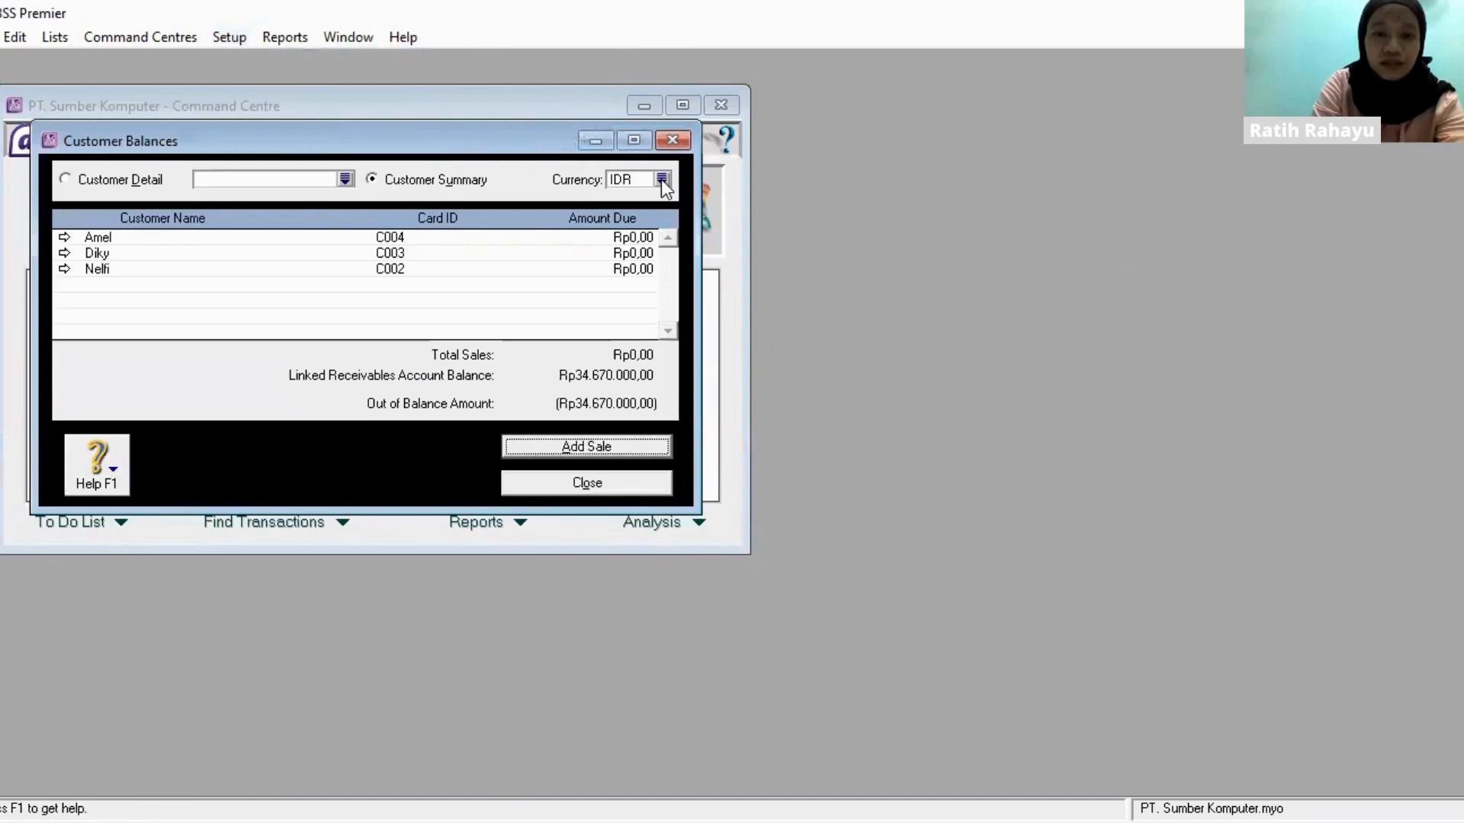
{"action": "left_click", "coordinate": [661, 180]}
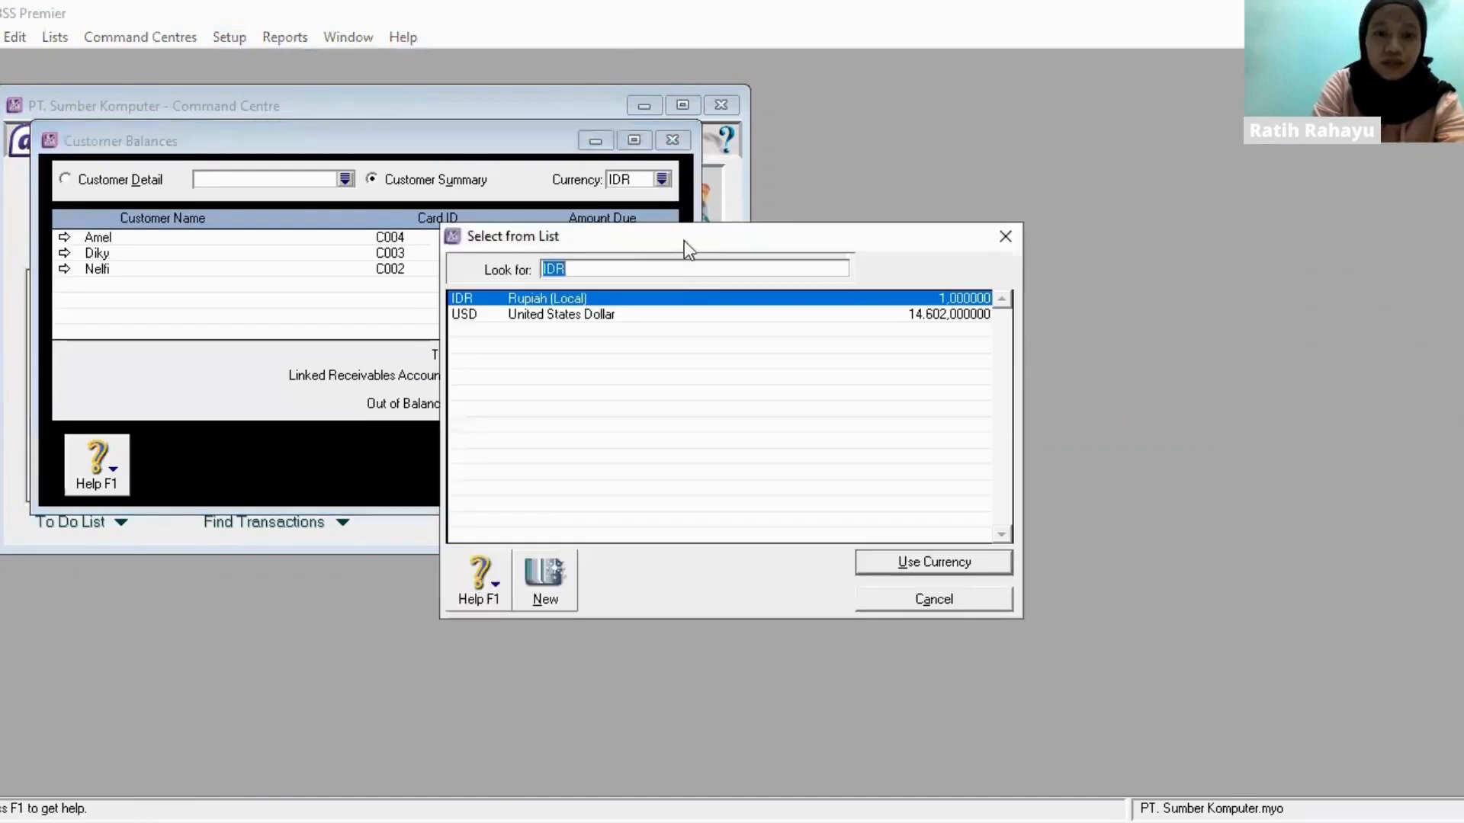
{"action": "double_click", "coordinate": [690, 300]}
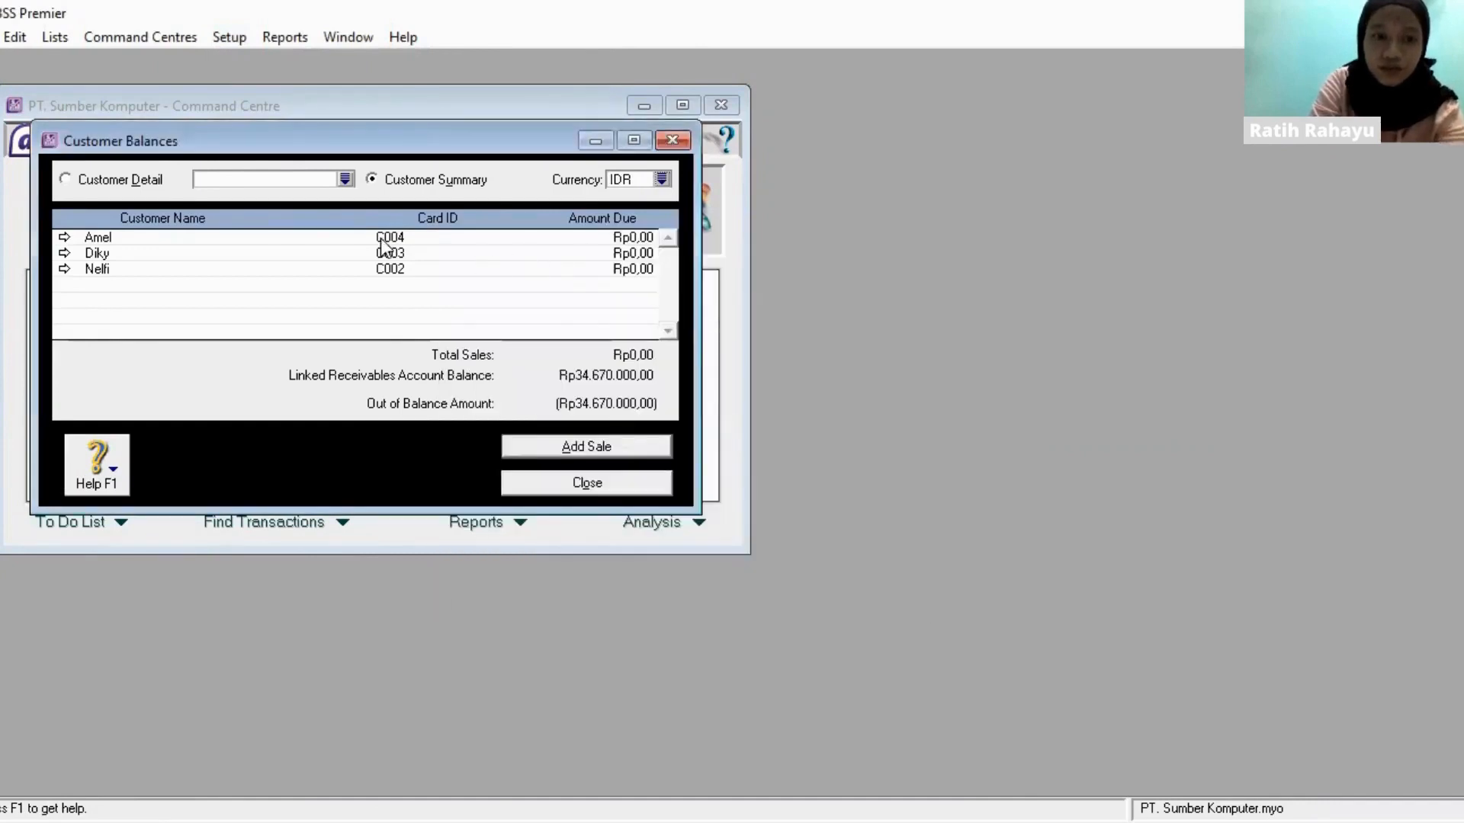
{"action": "double_click", "coordinate": [326, 240]}
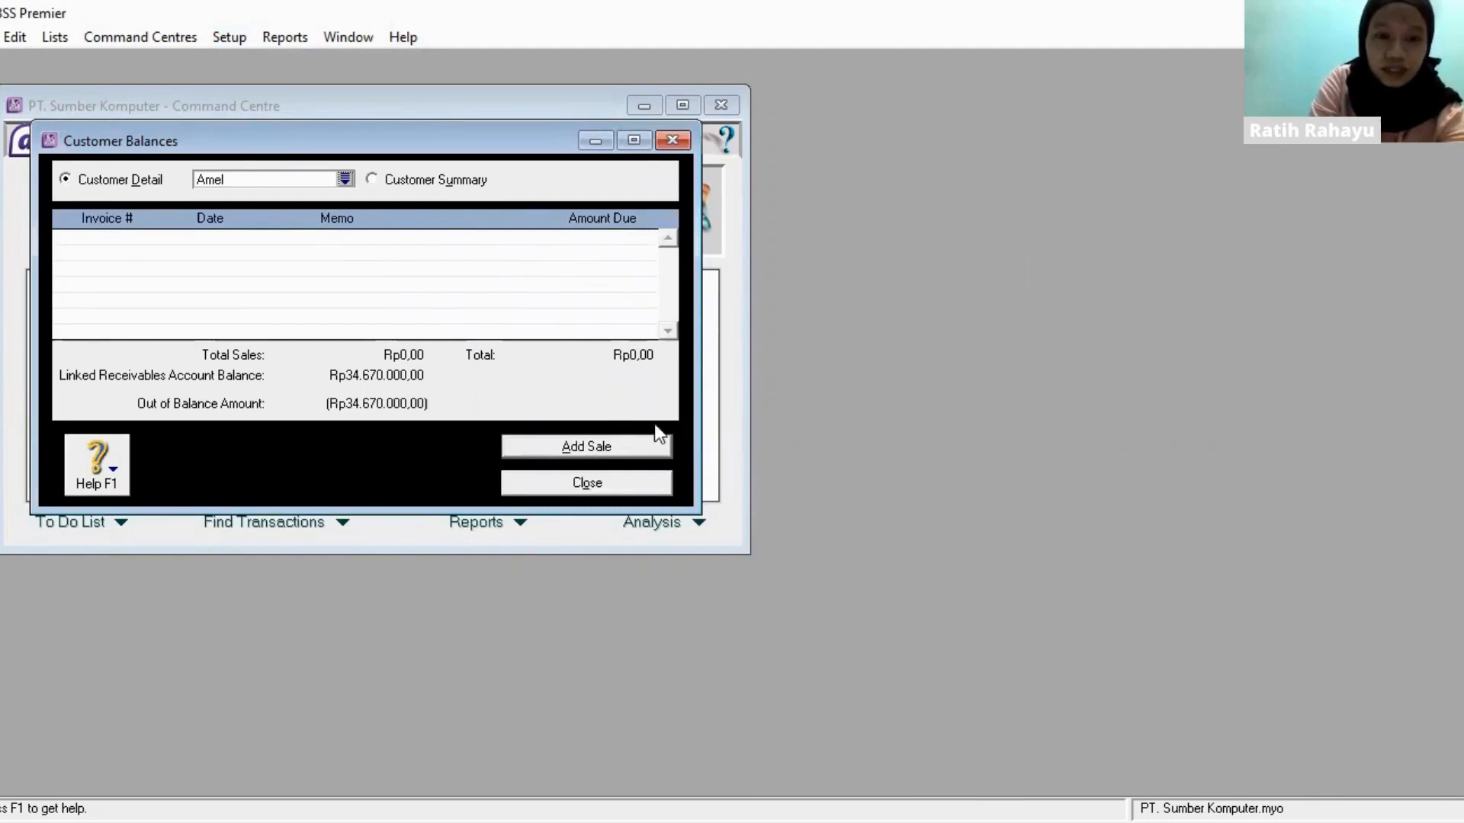
- Start a historical sale for the first listed IDR customer with invoice number INV-04 and date 30/12/2020
{"action": "left_click", "coordinate": [638, 440]}
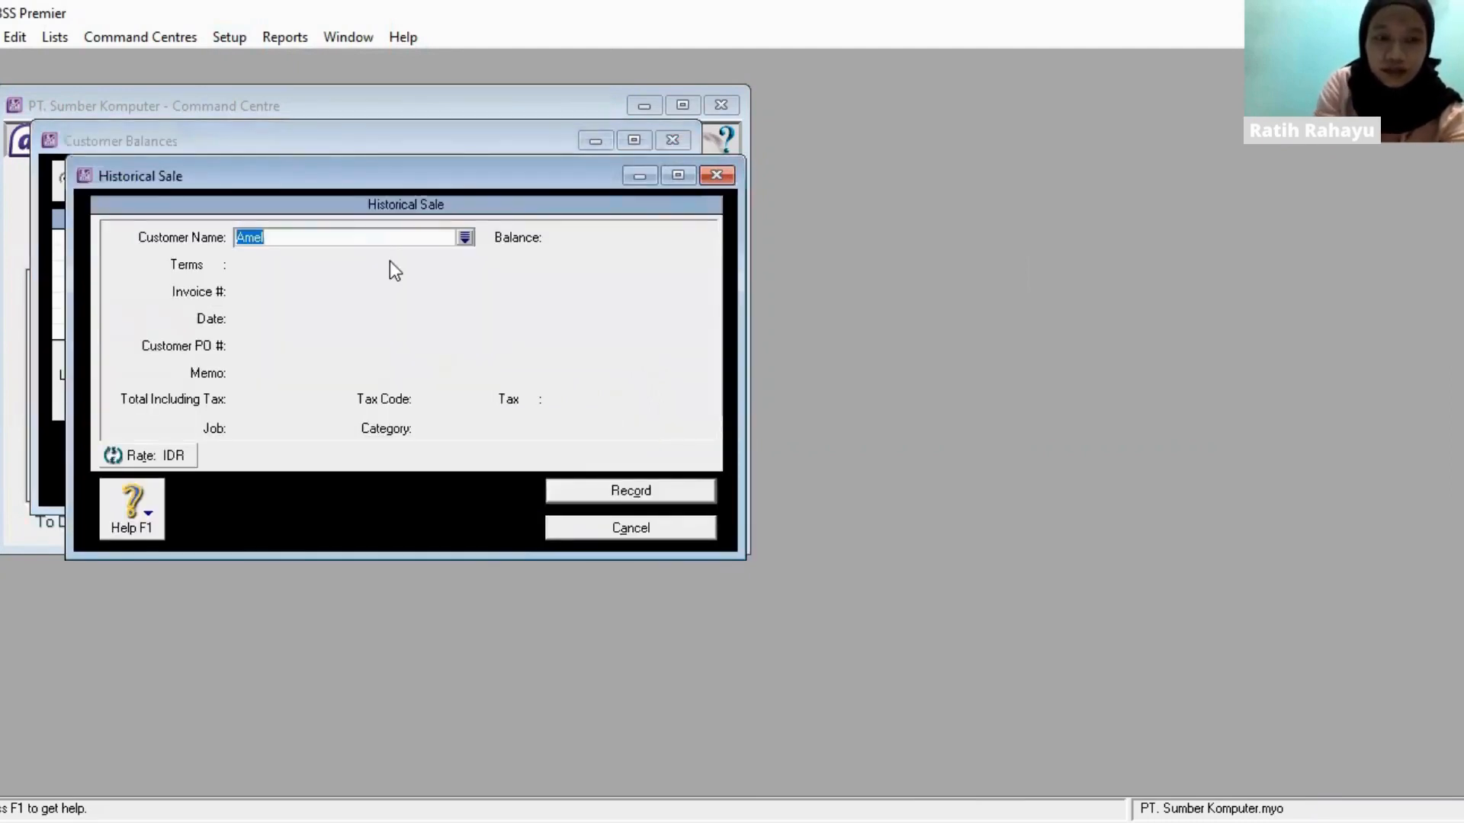
{"action": "key", "text": "Tab"}
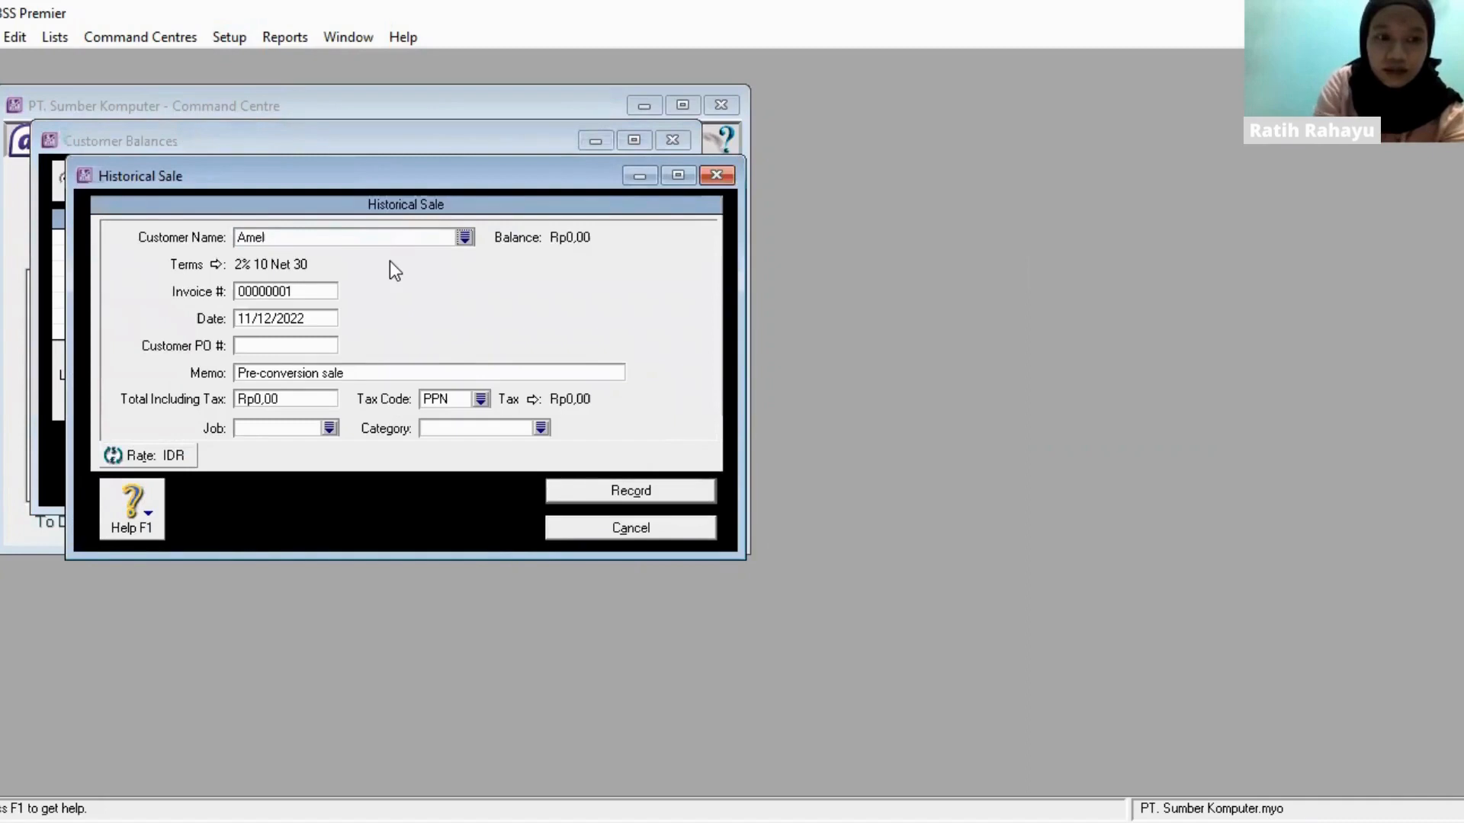
{"action": "left_click", "coordinate": [322, 292]}
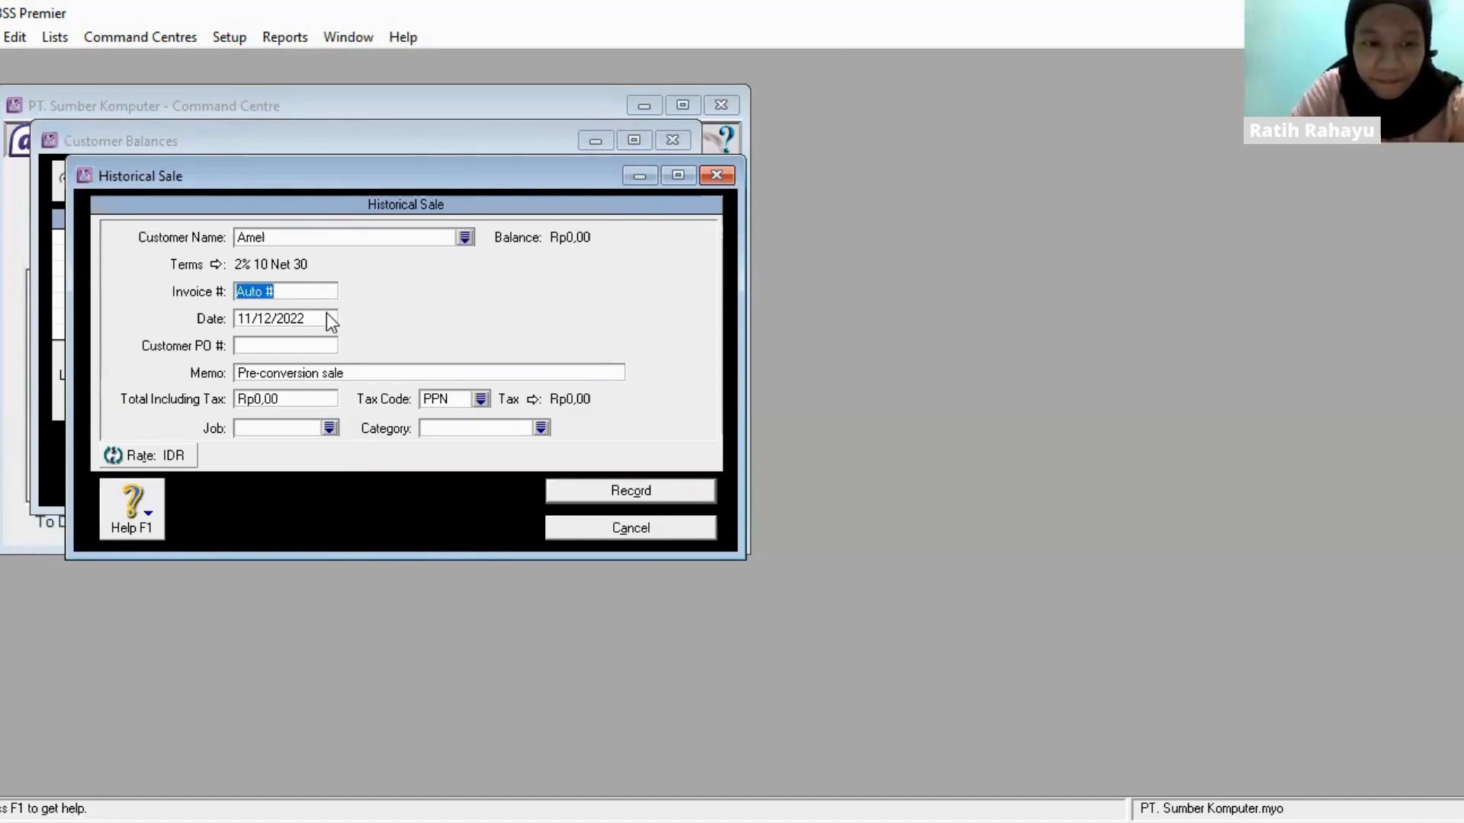
{"action": "left_click", "coordinate": [327, 314]}
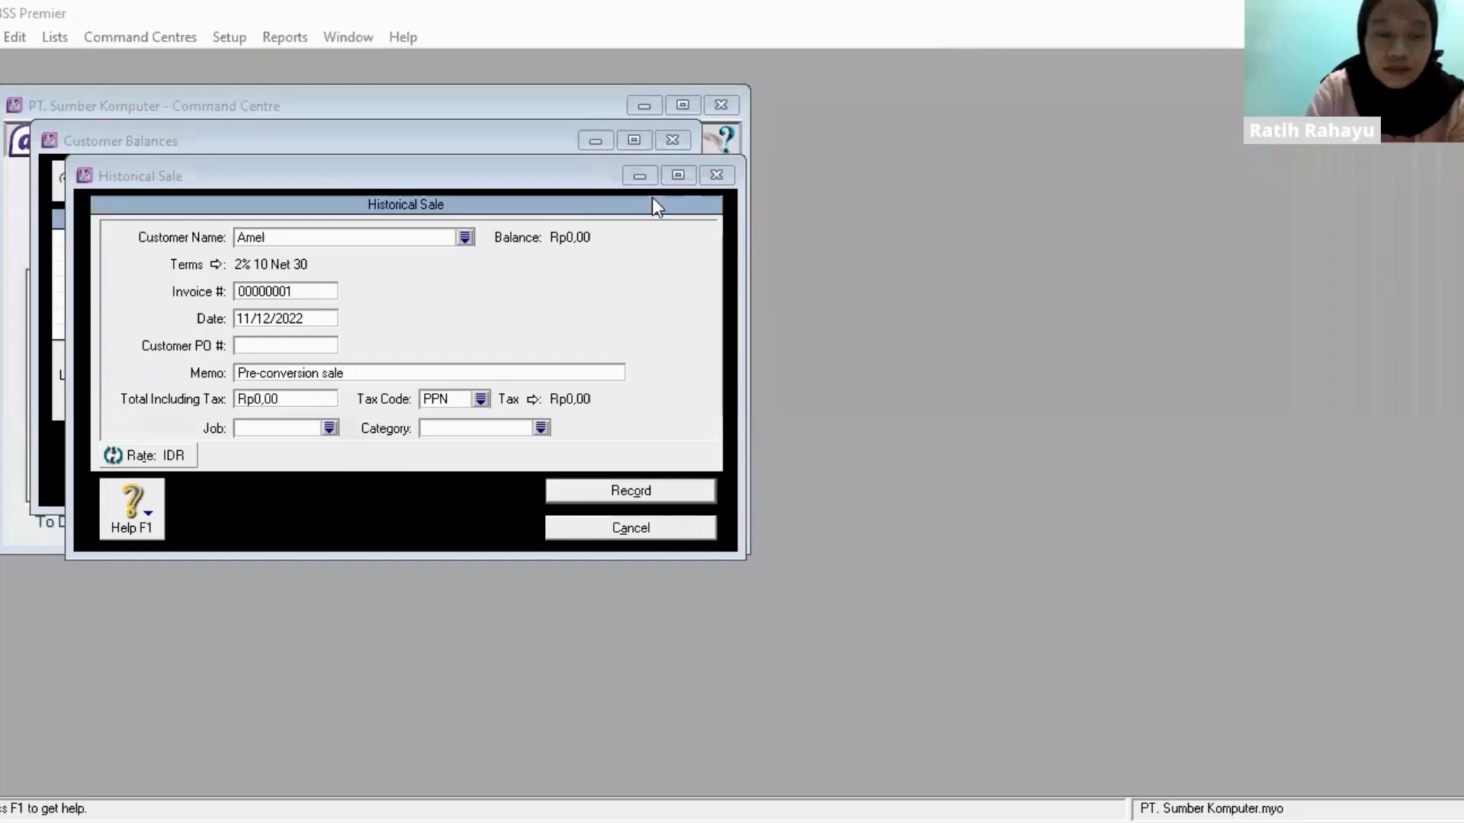
{"action": "left_click", "coordinate": [311, 291]}
{"action": "type", "text": "I"}
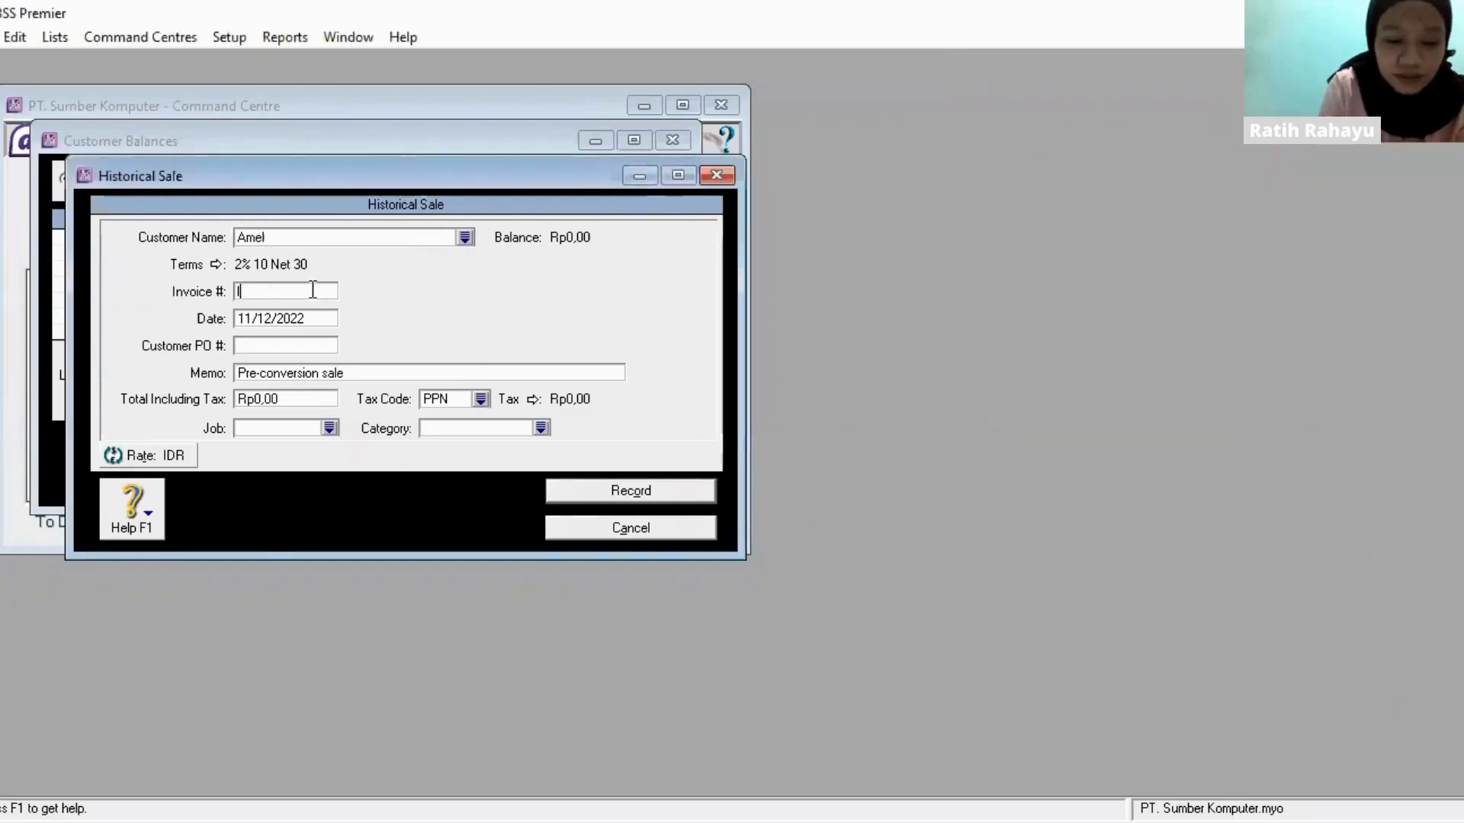
{"action": "type", "text": "NV-04"}
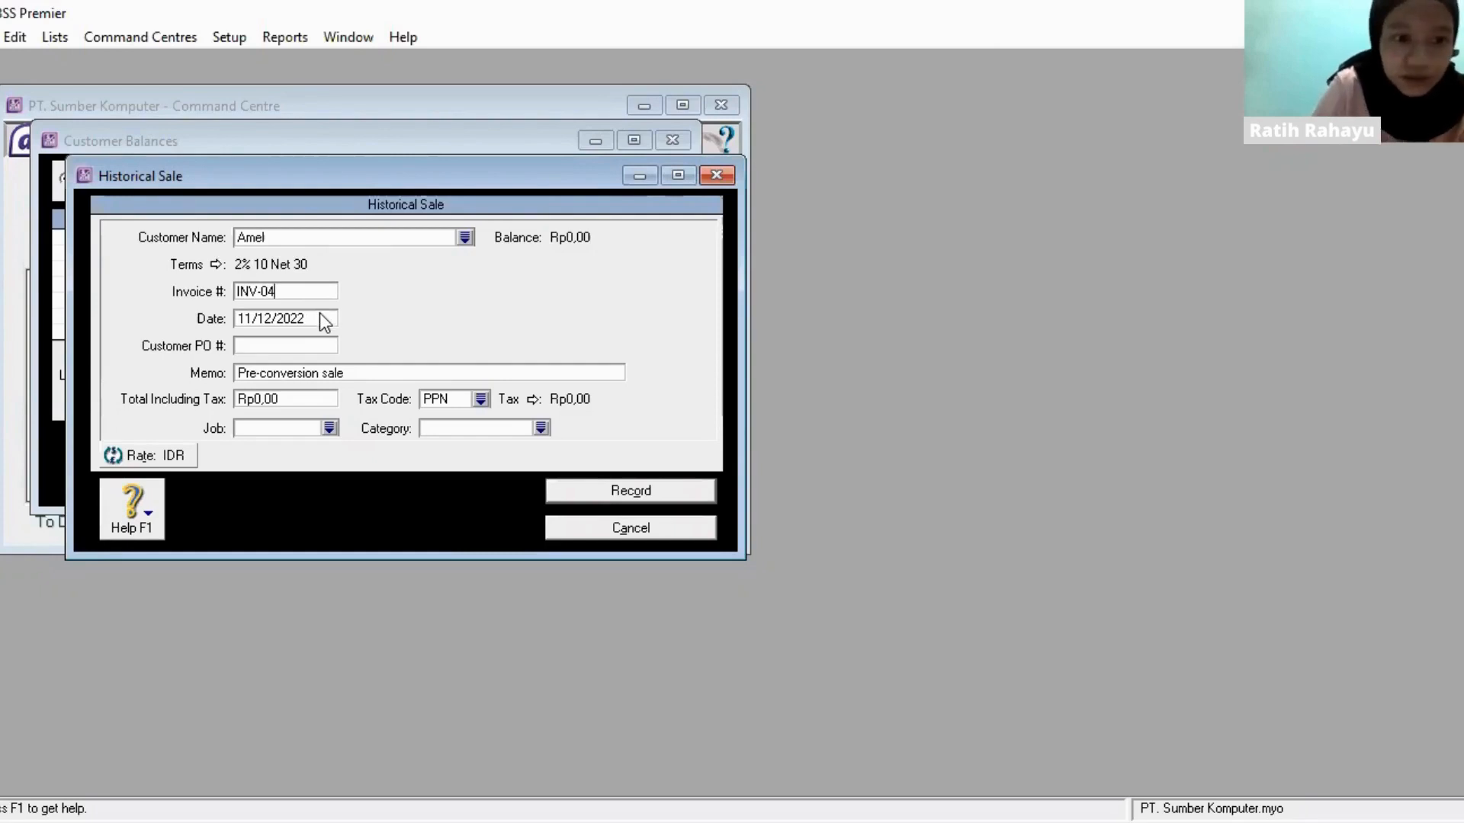
{"action": "key", "text": "Tab"}
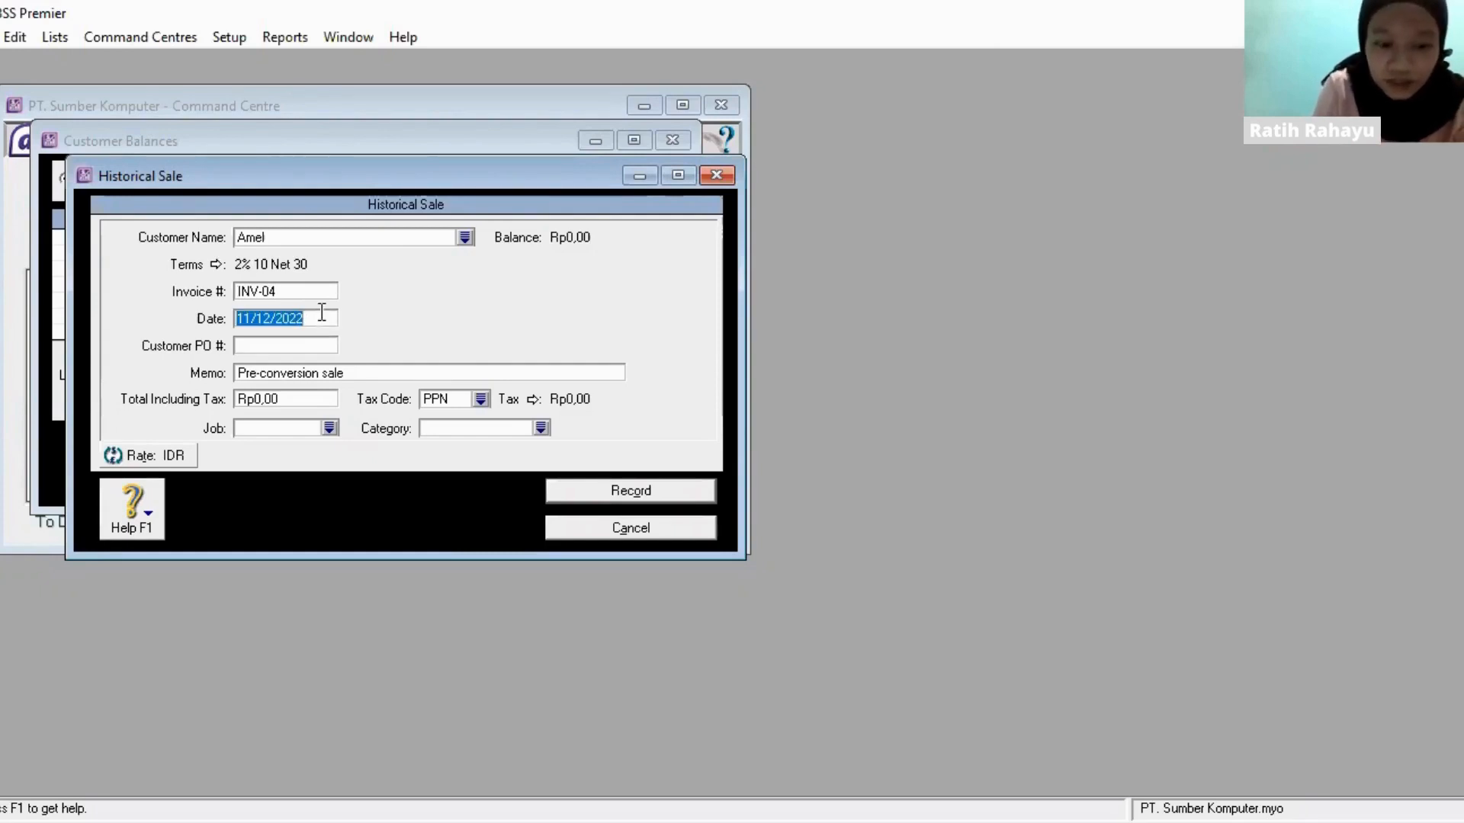
{"action": "type", "text": "30/12/"}
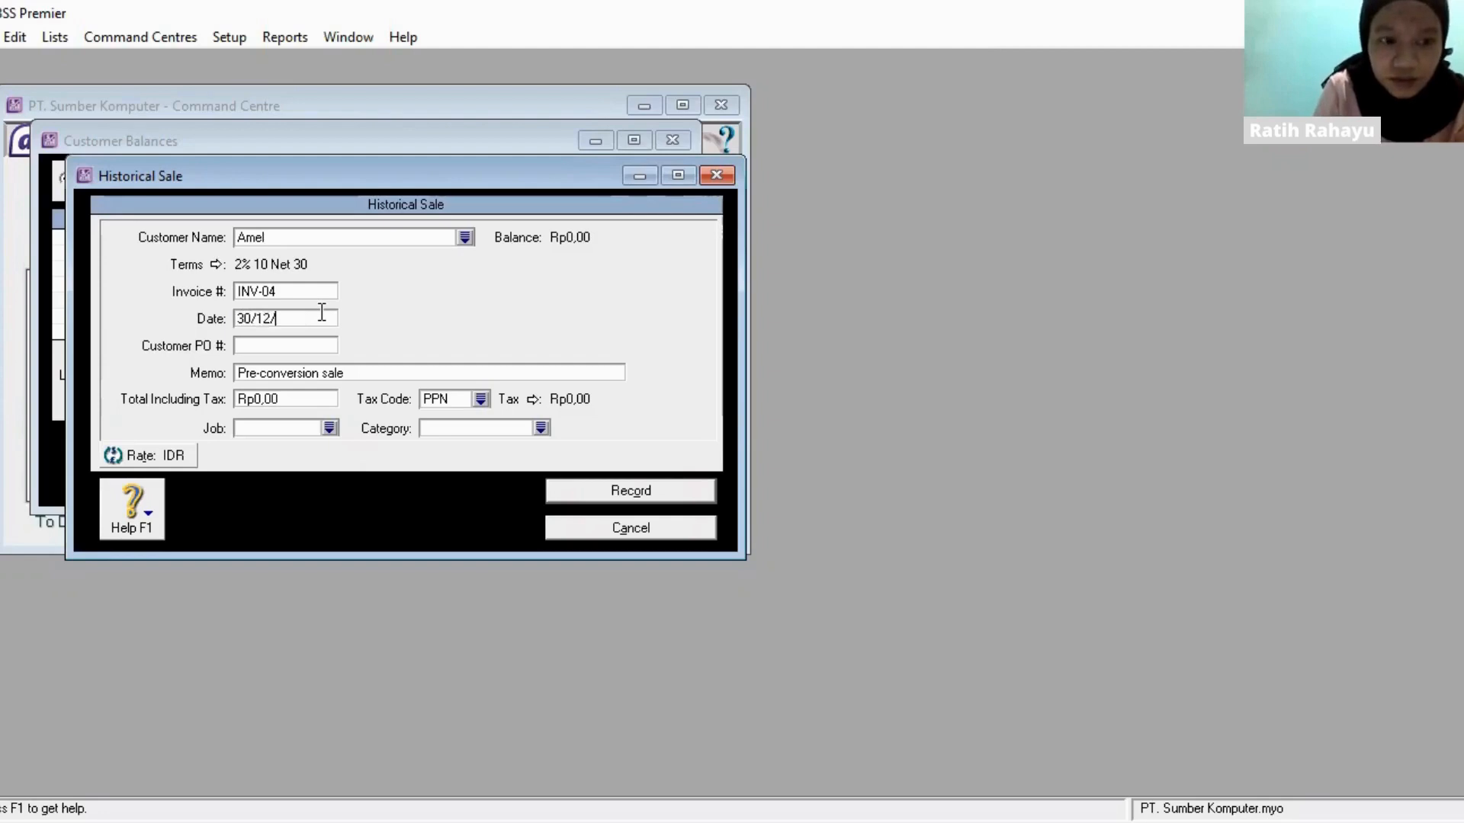
{"action": "type", "text": "2020"}
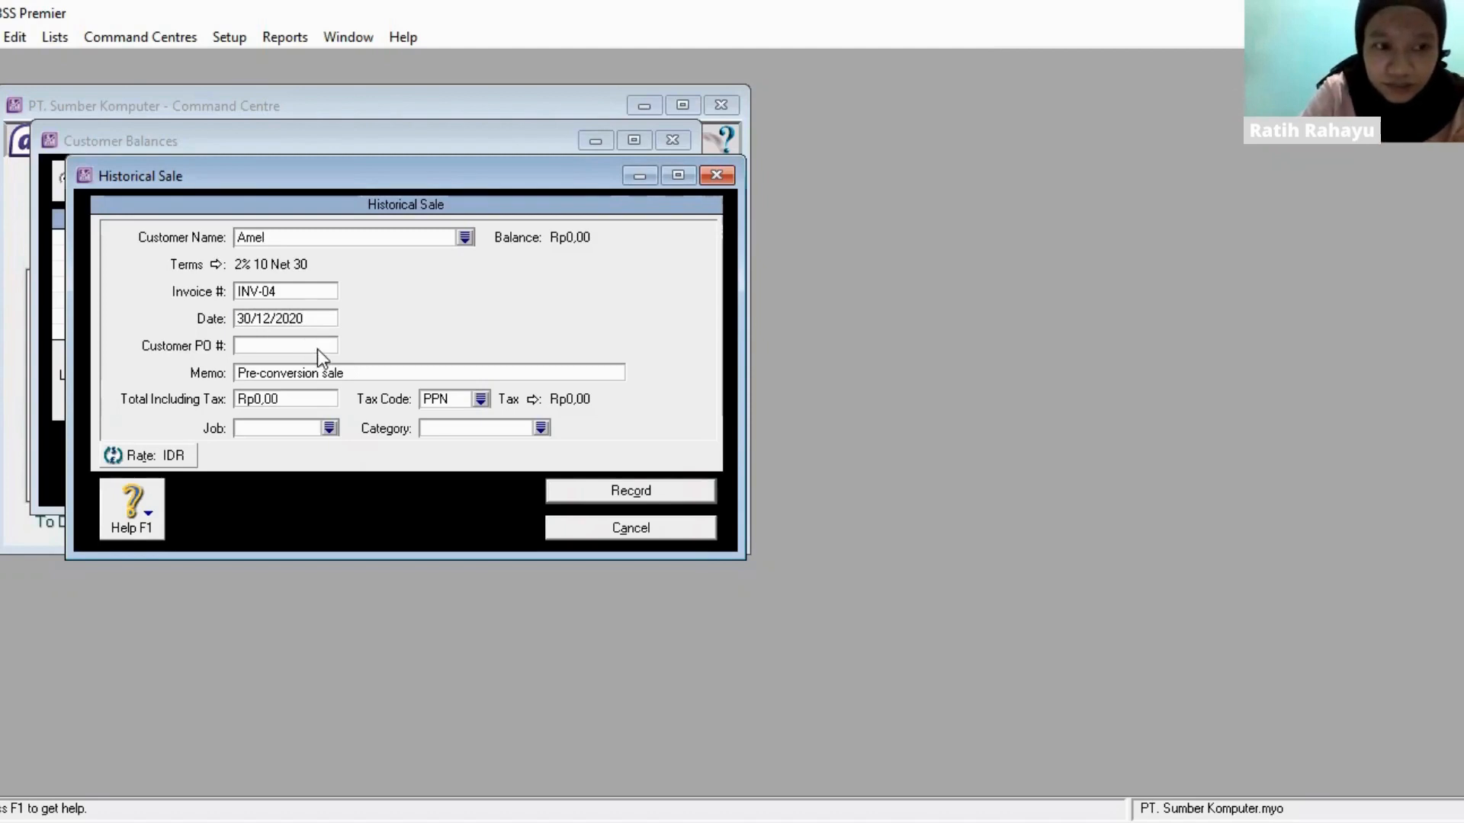
- Set the INV-04 sale's total including tax to Rp13.370.000 and record the sale
{"action": "left_click", "coordinate": [328, 396]}
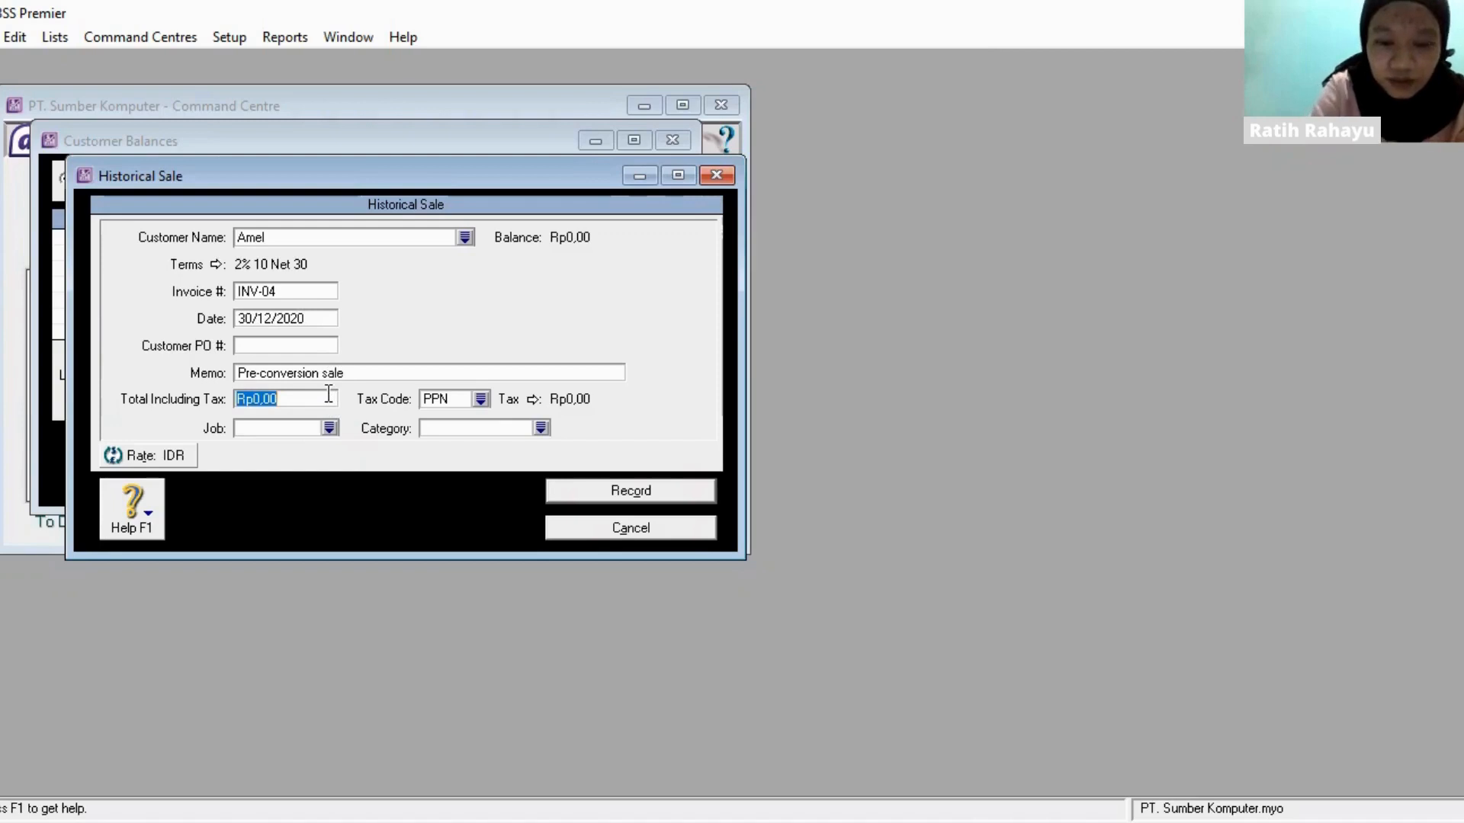
{"action": "type", "text": "13"}
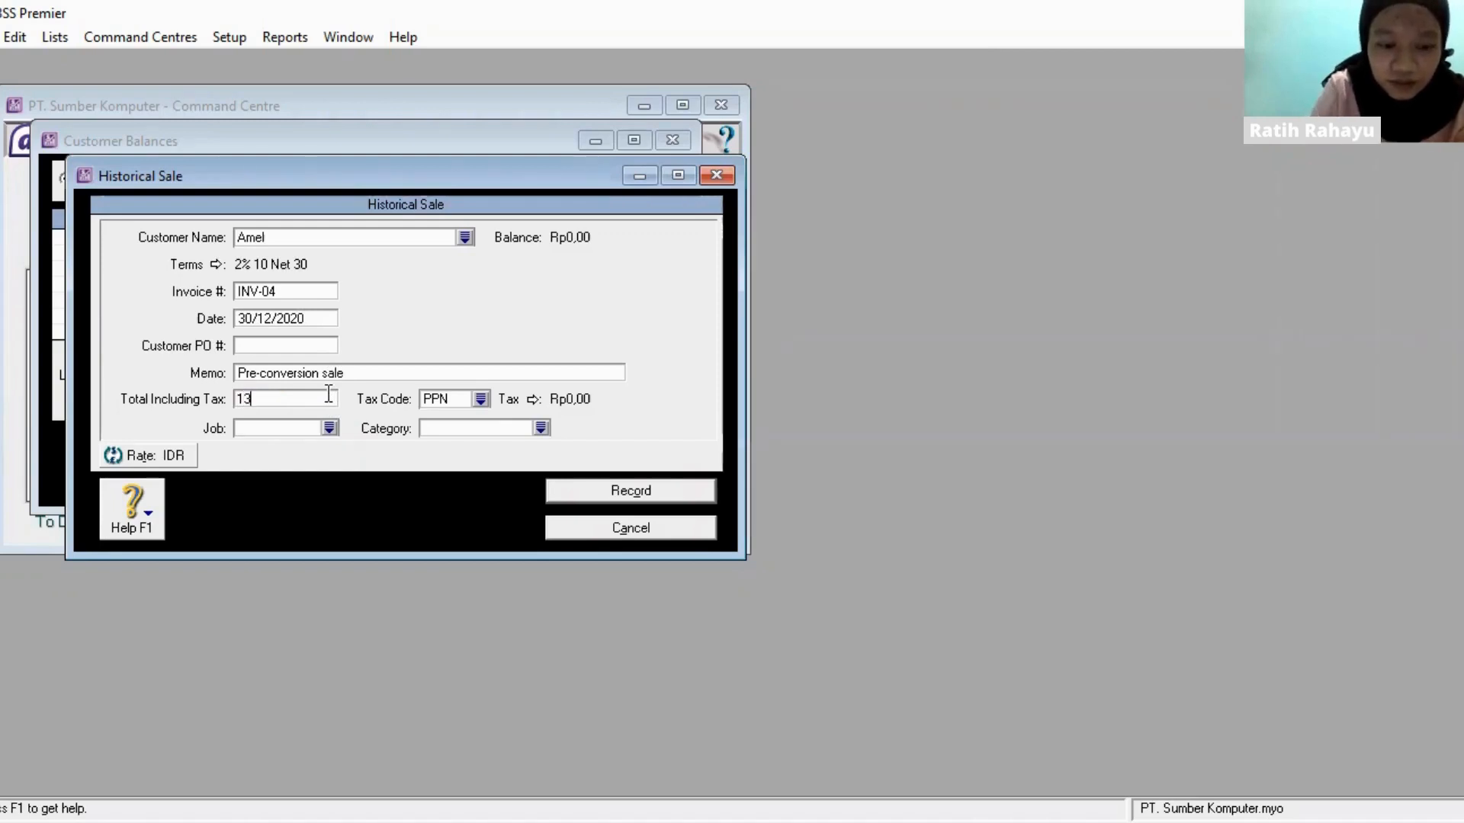
{"action": "type", "text": "370"}
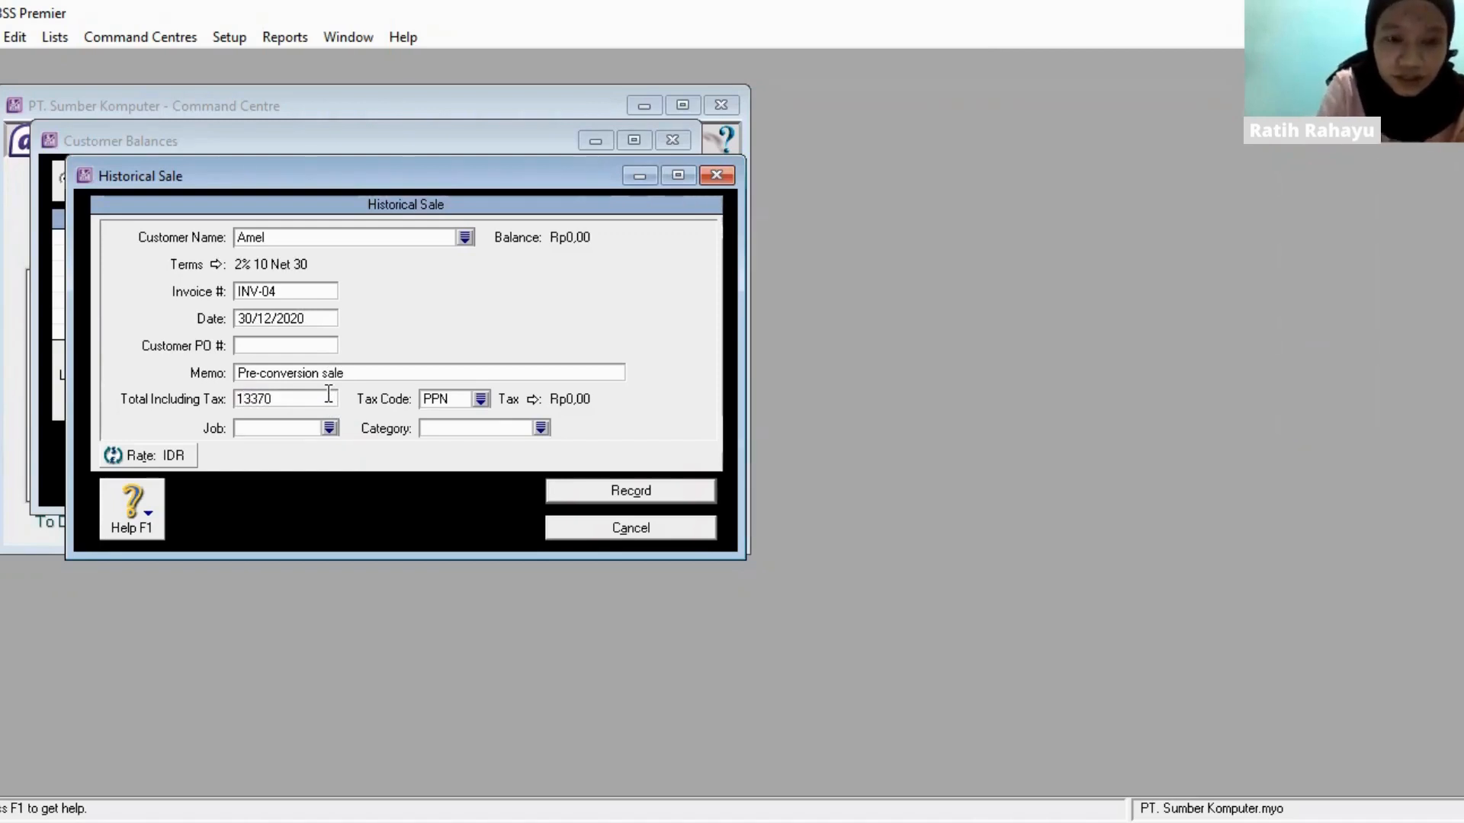
{"action": "type", "text": "000"}
{"action": "key", "text": "Tab"}
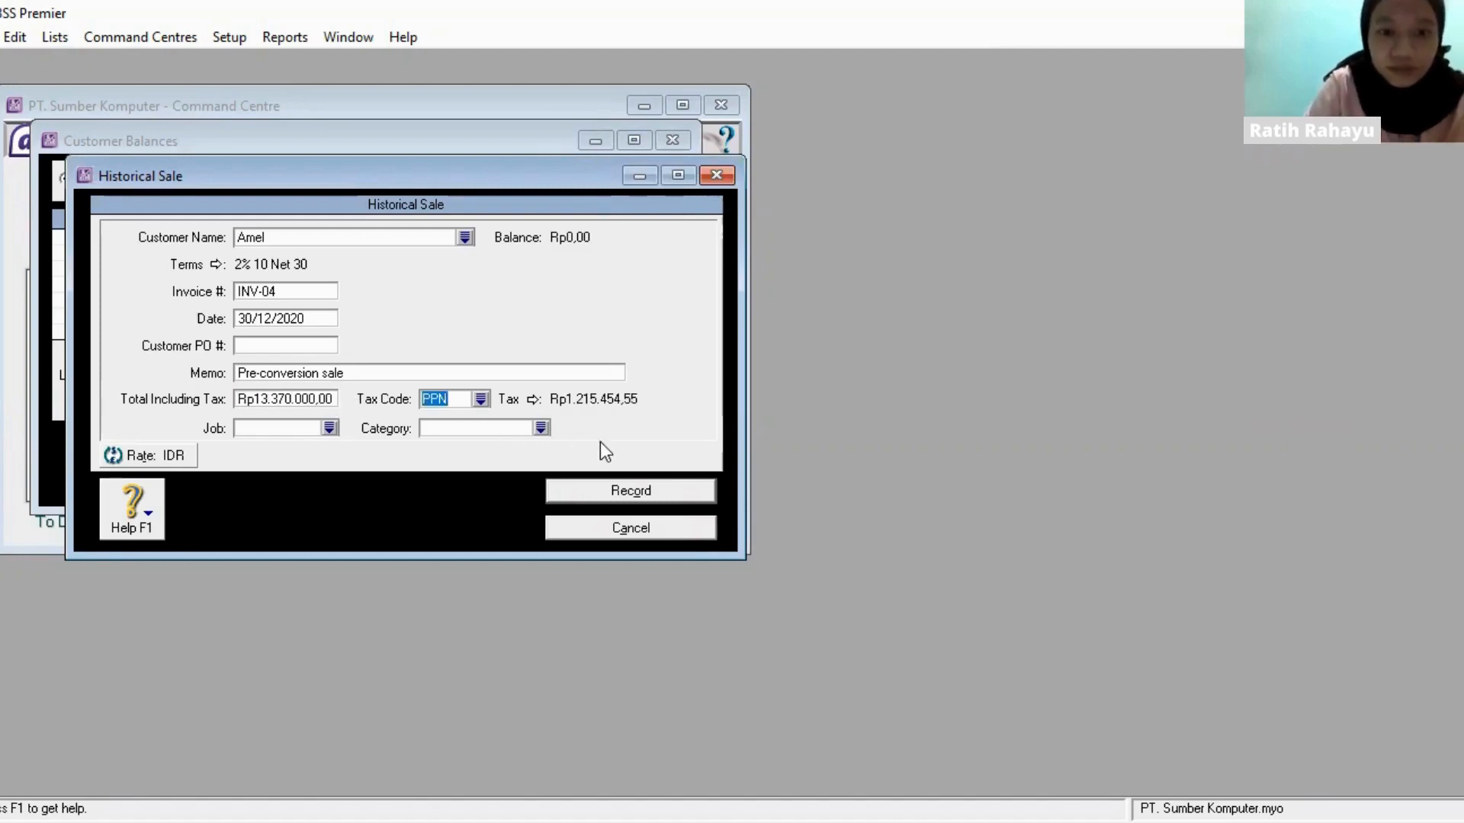
{"action": "left_click", "coordinate": [646, 494]}
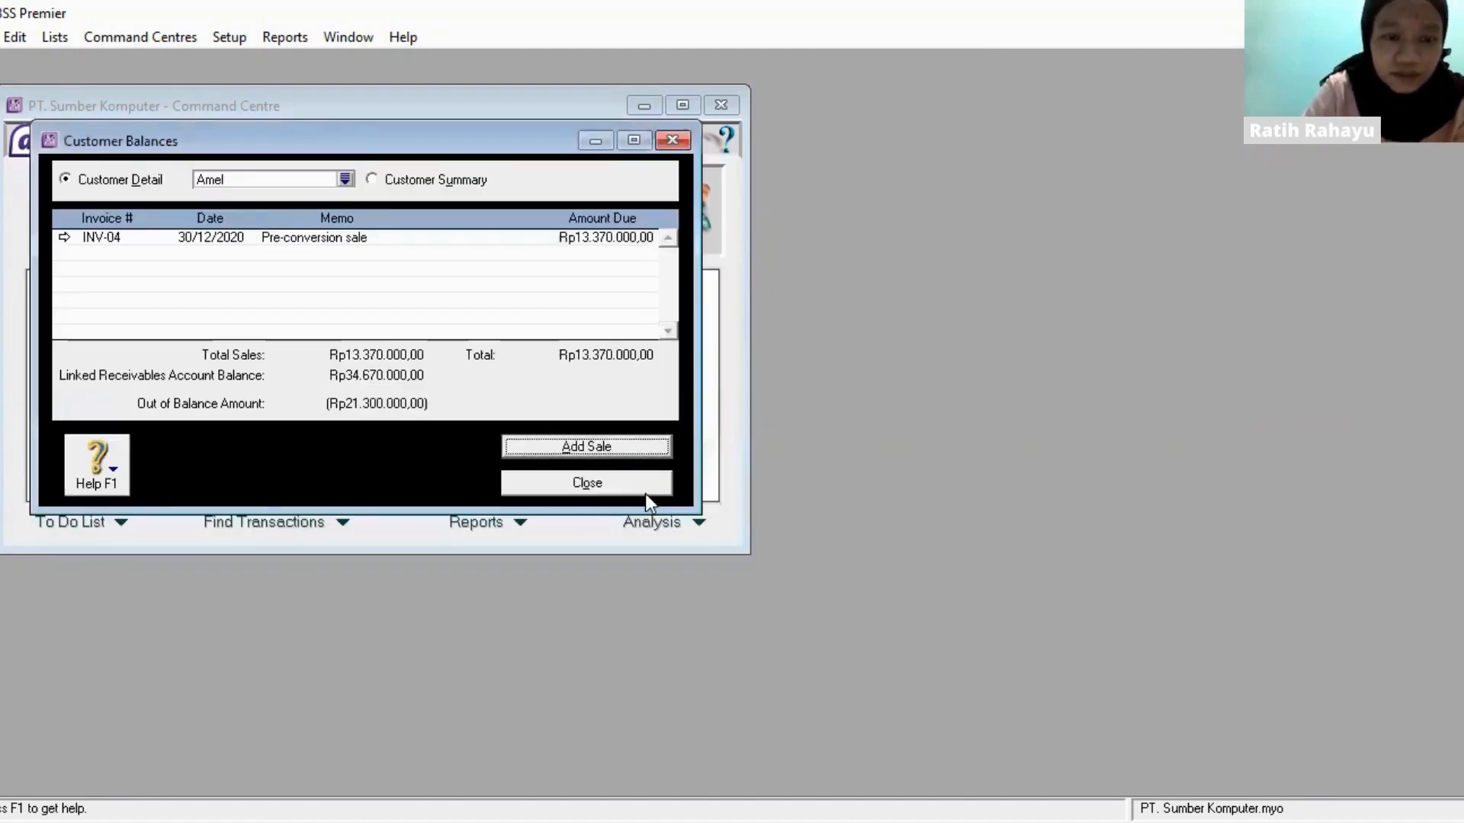
- Start a historical sale for the second listed IDR customer with invoice number INV-03 and date 28/12/2020
{"action": "left_click", "coordinate": [346, 180]}
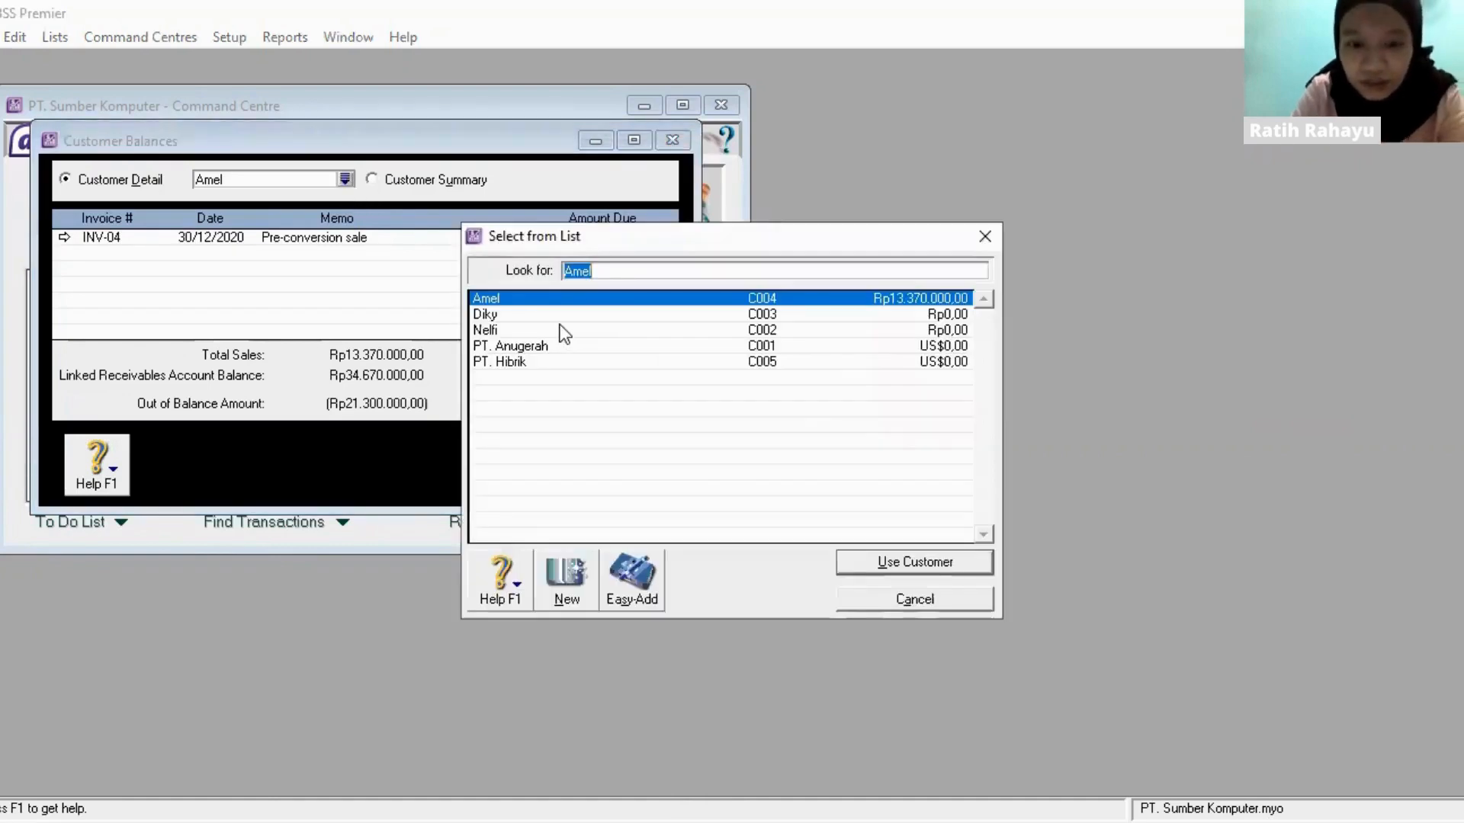
{"action": "left_click", "coordinate": [549, 315]}
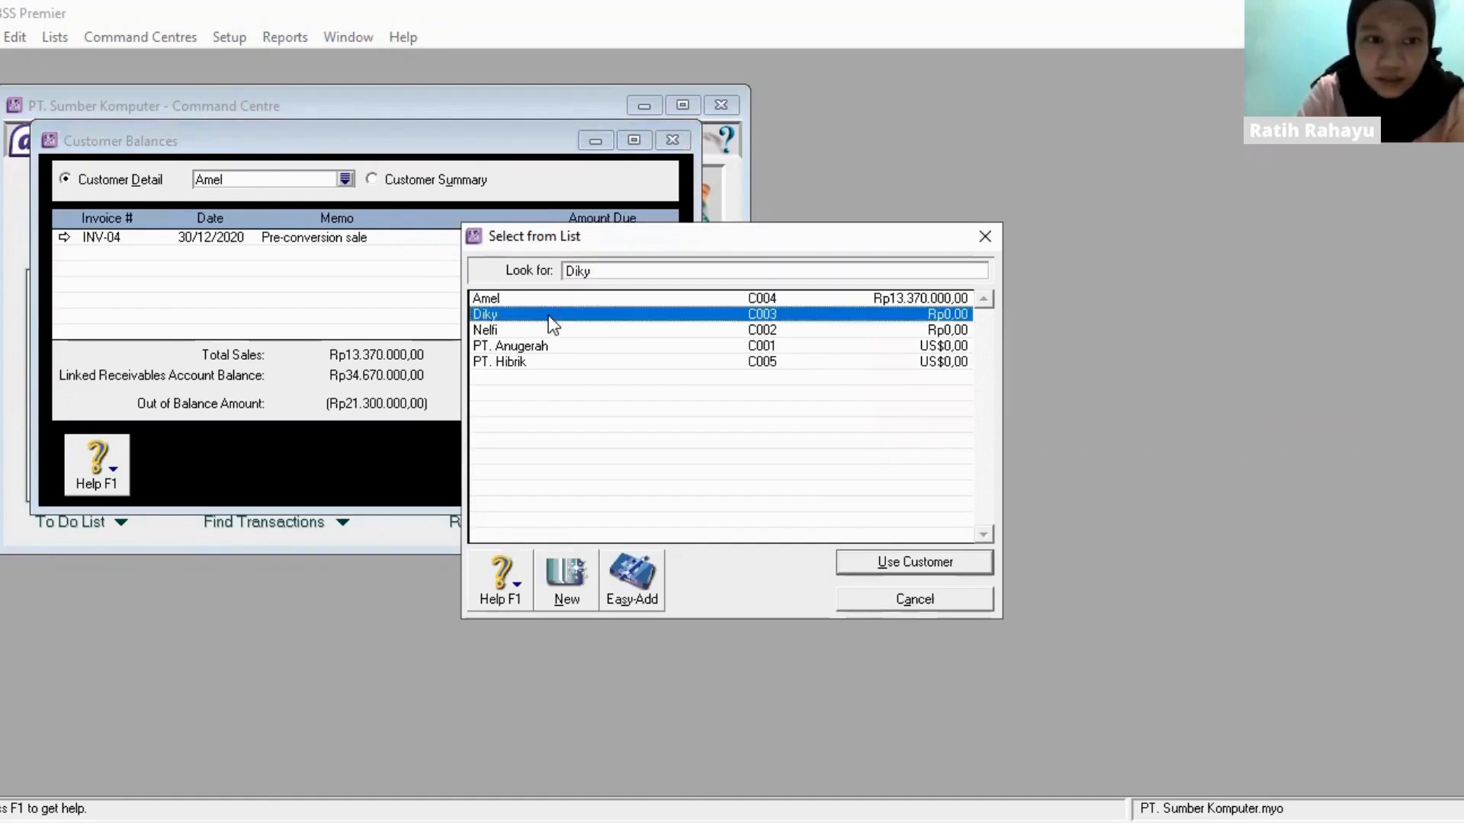
{"action": "double_click", "coordinate": [547, 314]}
{"action": "left_click", "coordinate": [587, 447]}
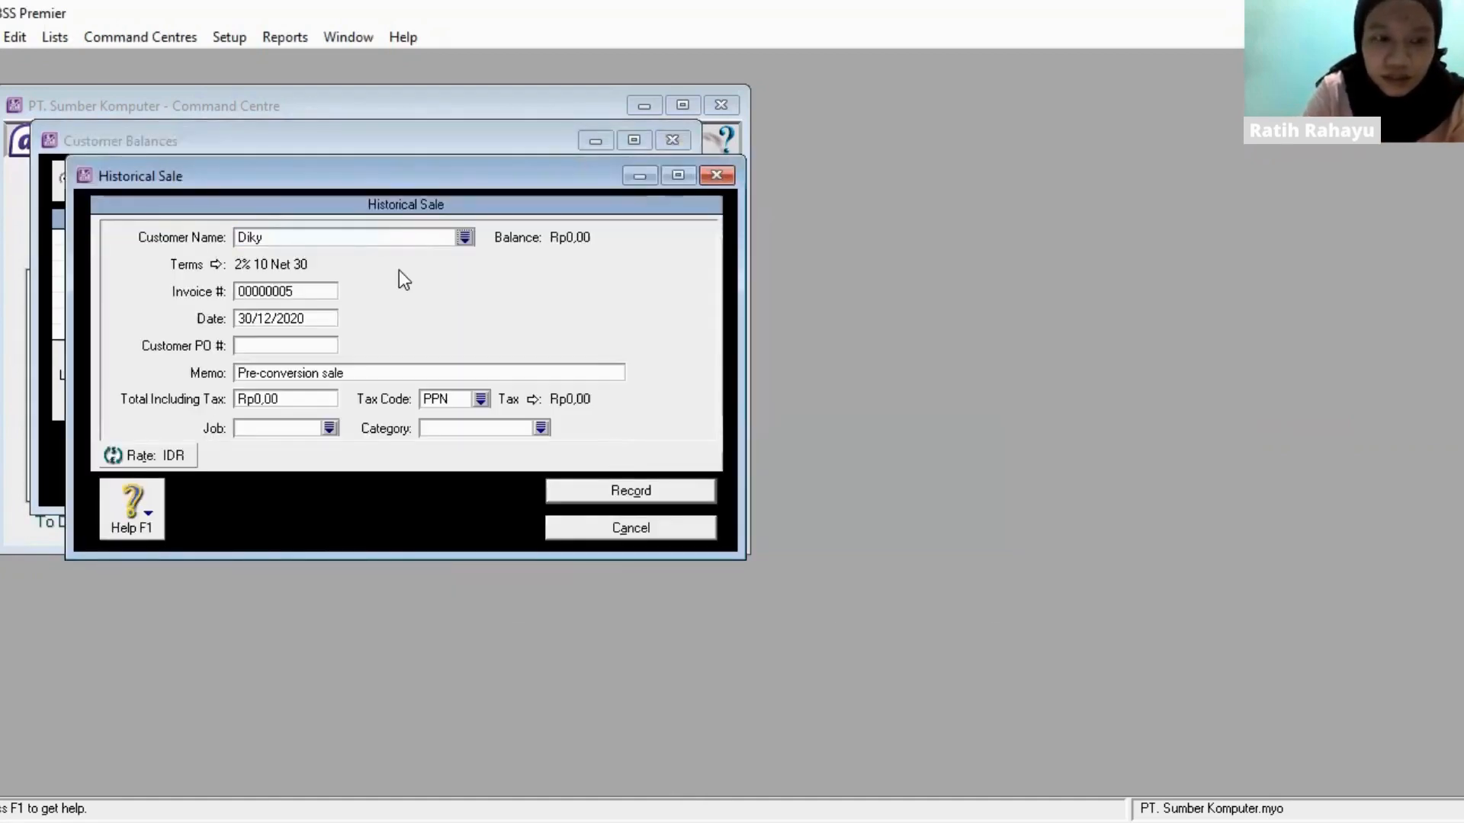
{"action": "left_click", "coordinate": [328, 288]}
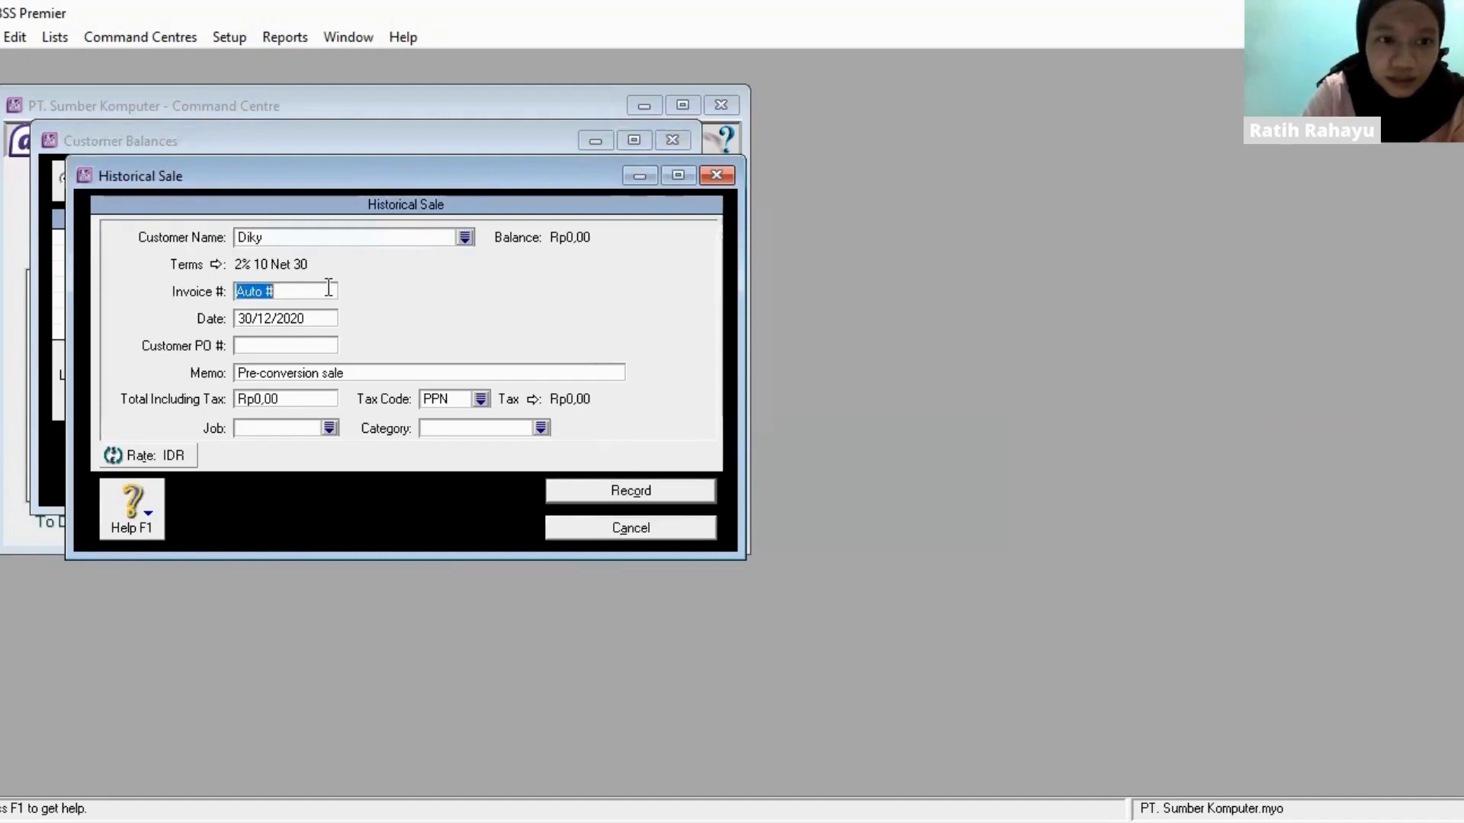
{"action": "type", "text": "INV-"}
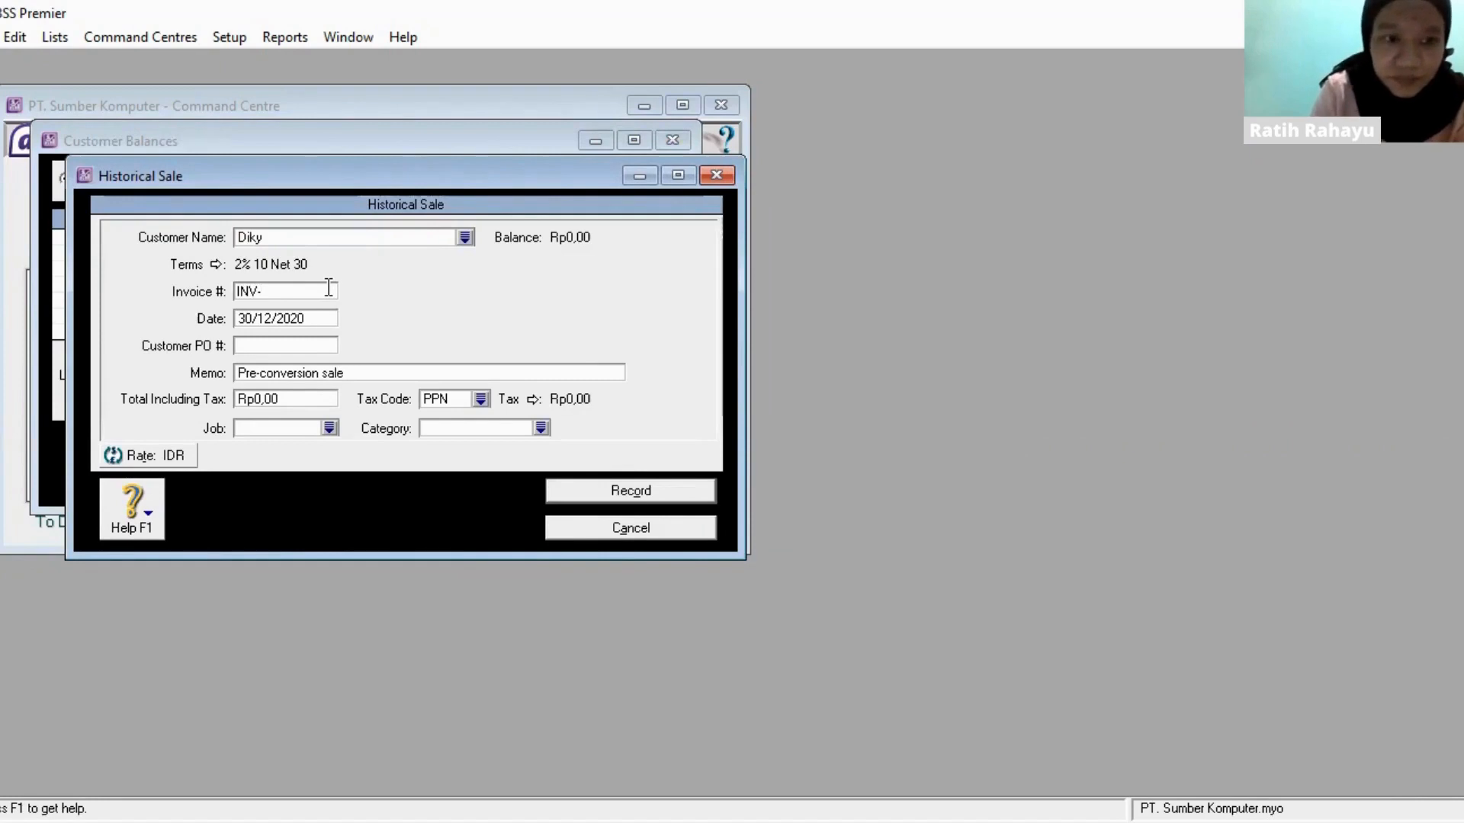
{"action": "type", "text": "03"}
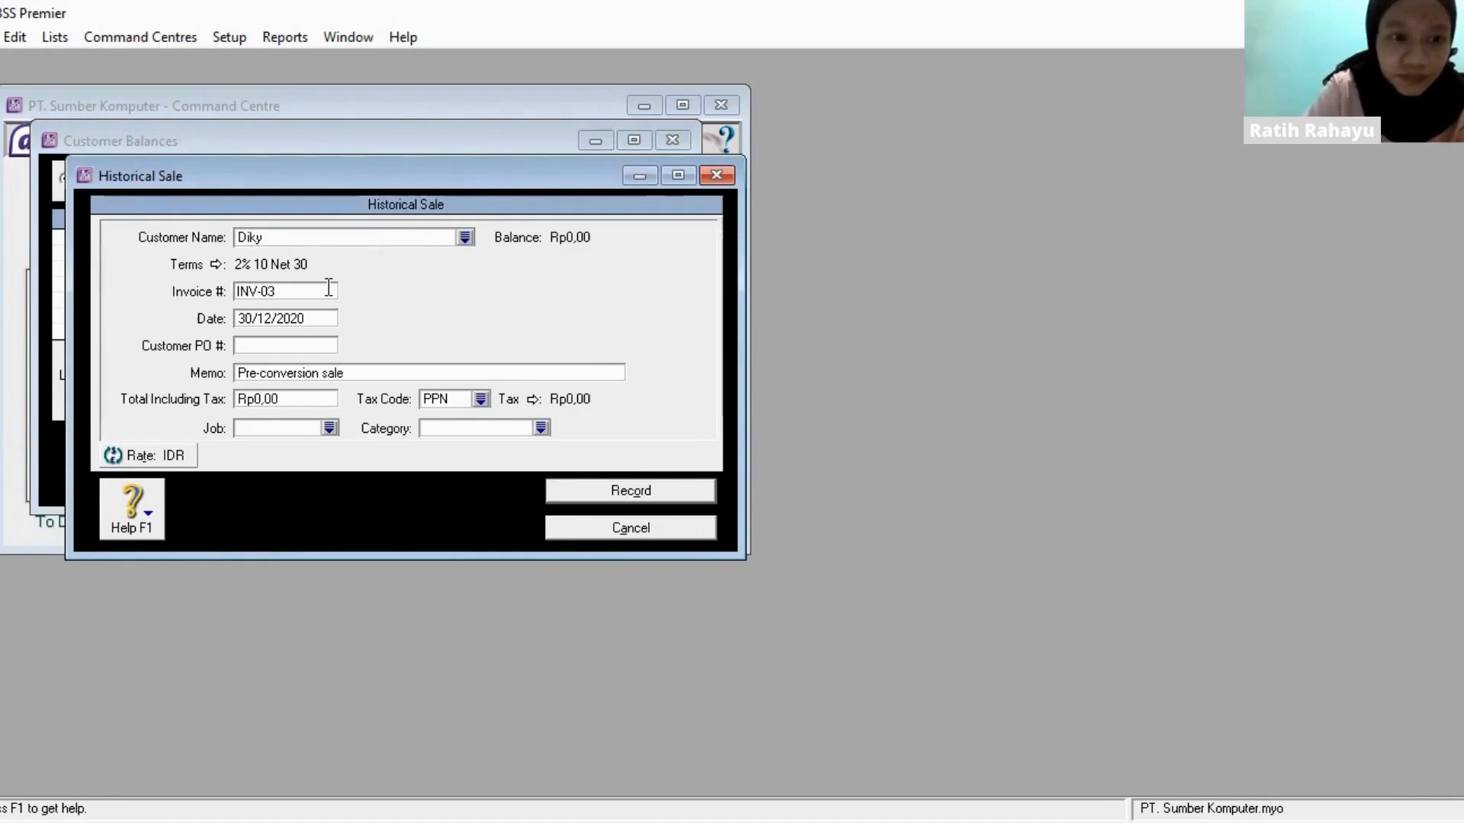
{"action": "left_click", "coordinate": [328, 314]}
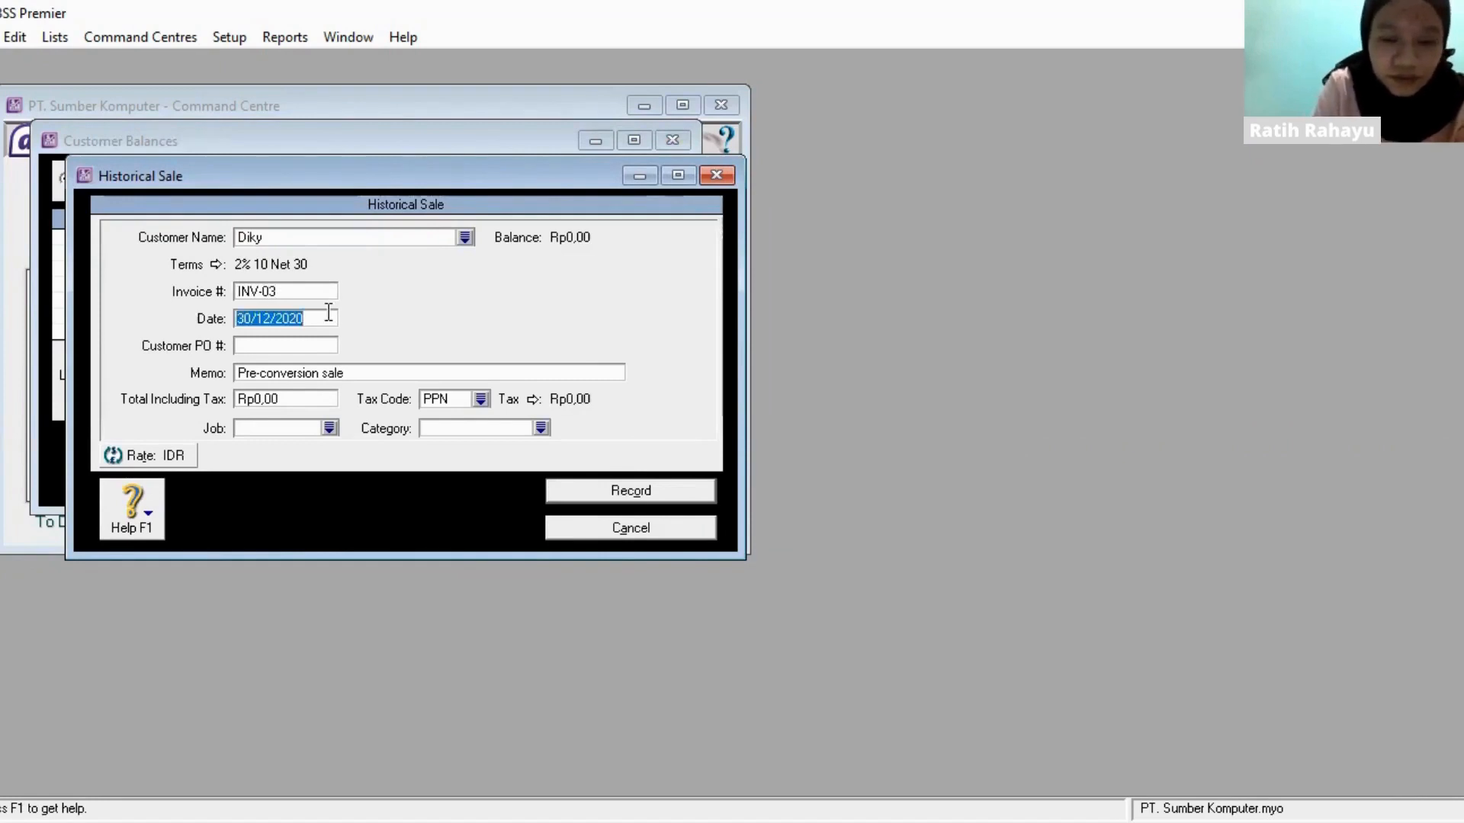
{"action": "type", "text": "2"}
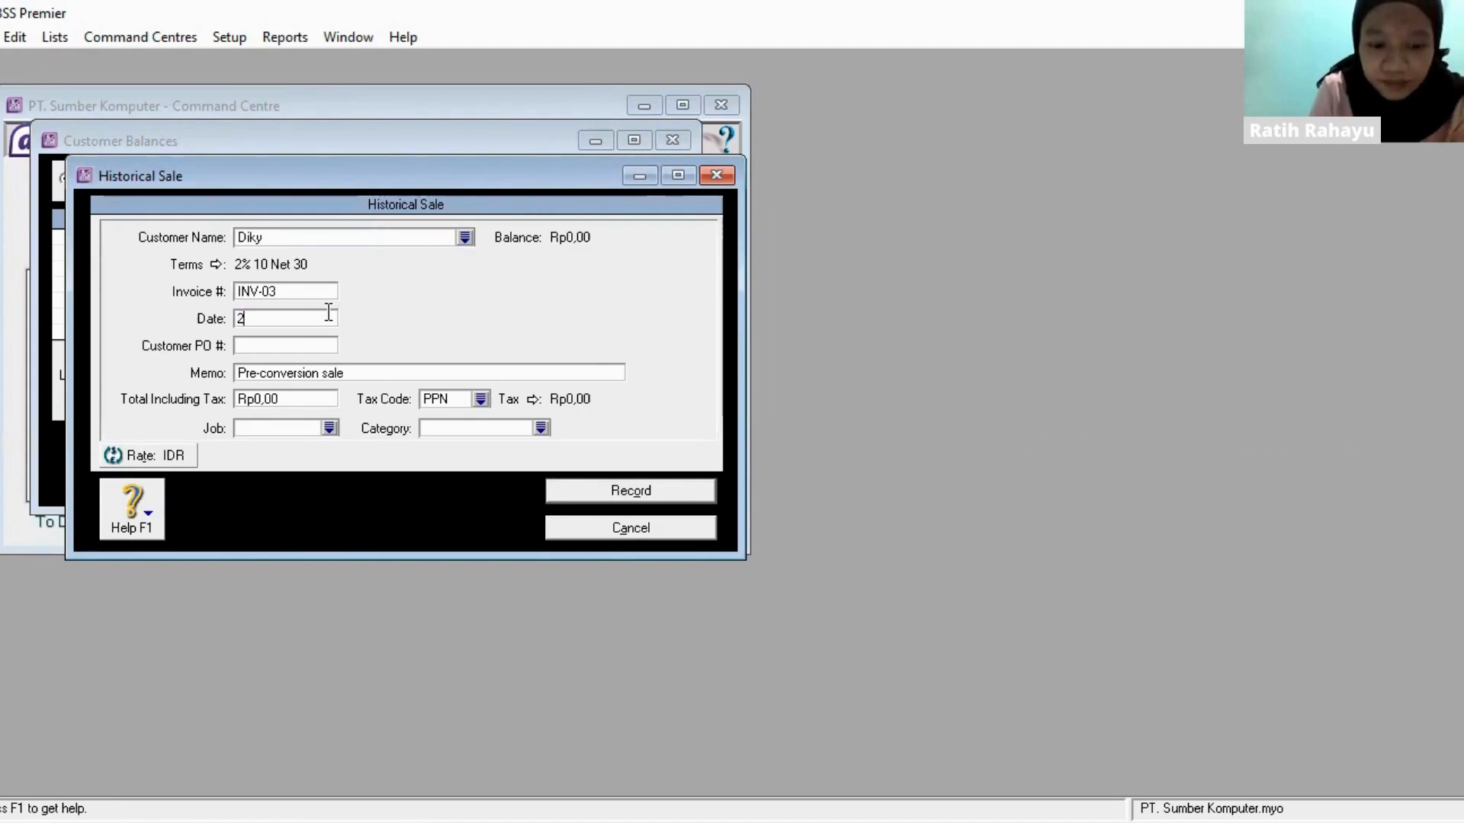
{"action": "type", "text": "8/12/2020"}
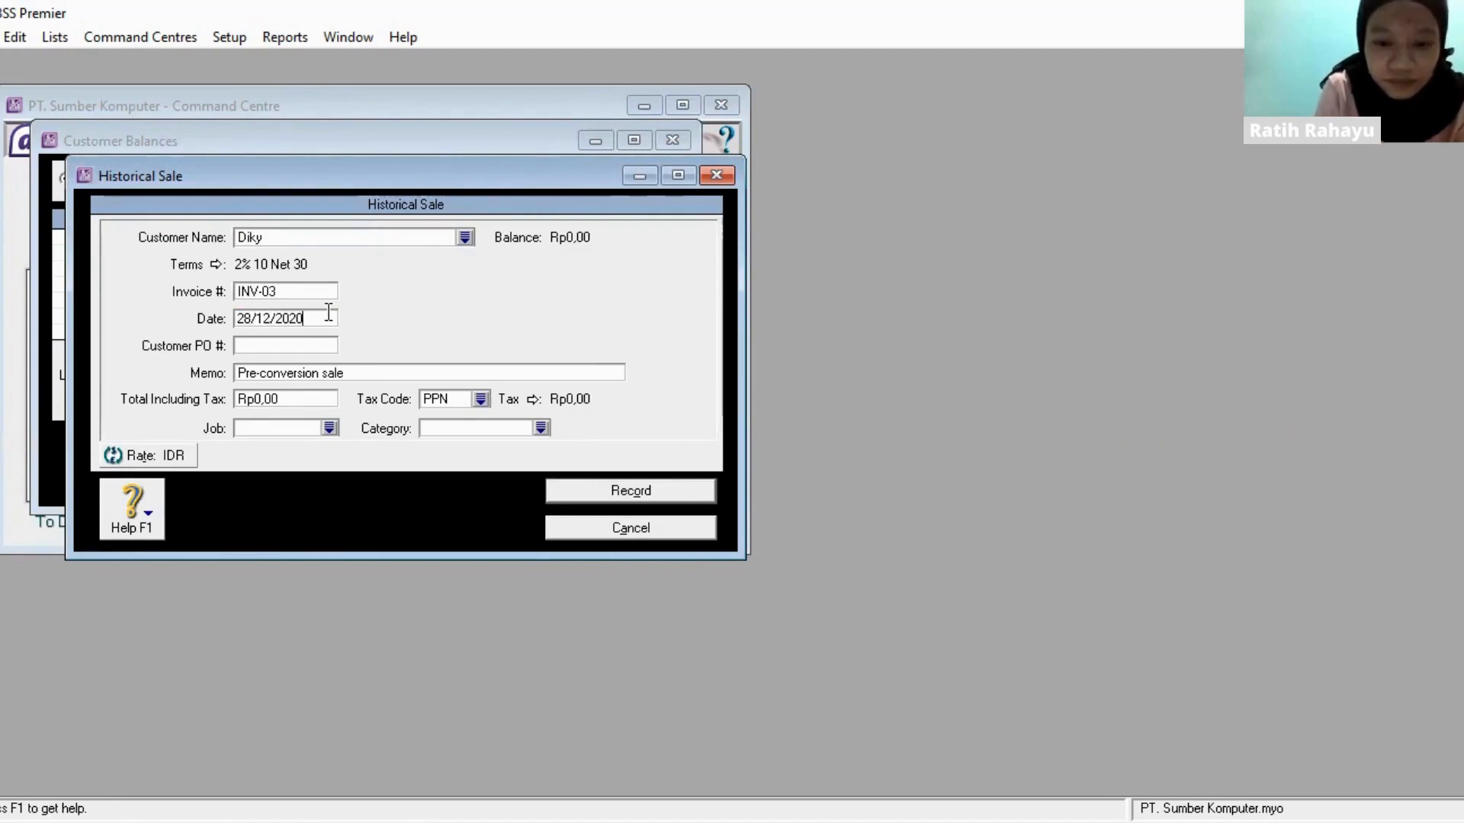
- Set the INV-03 sale's total including tax to Rp9.800.000 and record the sale
{"action": "left_click", "coordinate": [326, 398]}
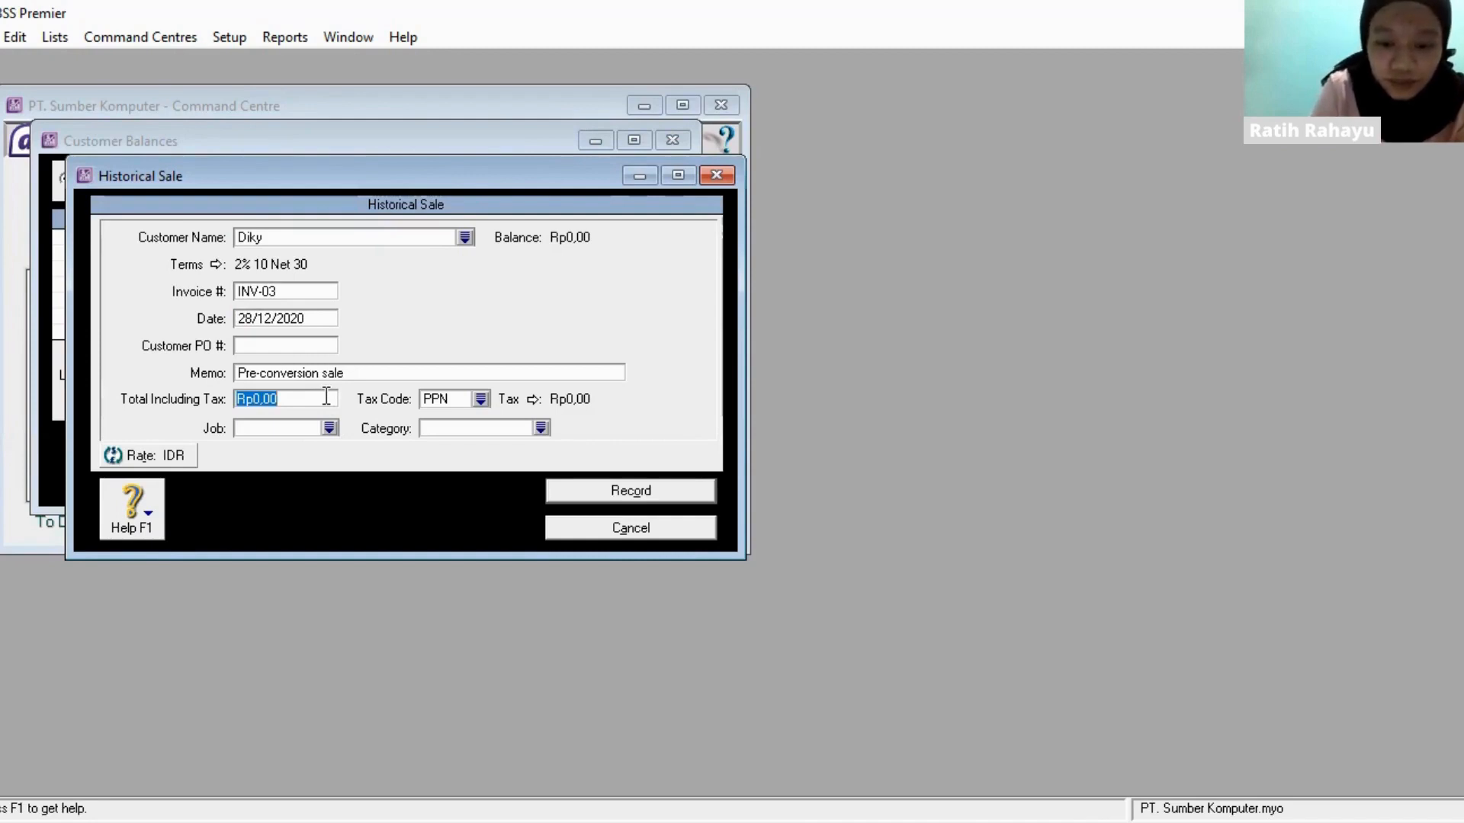
{"action": "type", "text": "980000"}
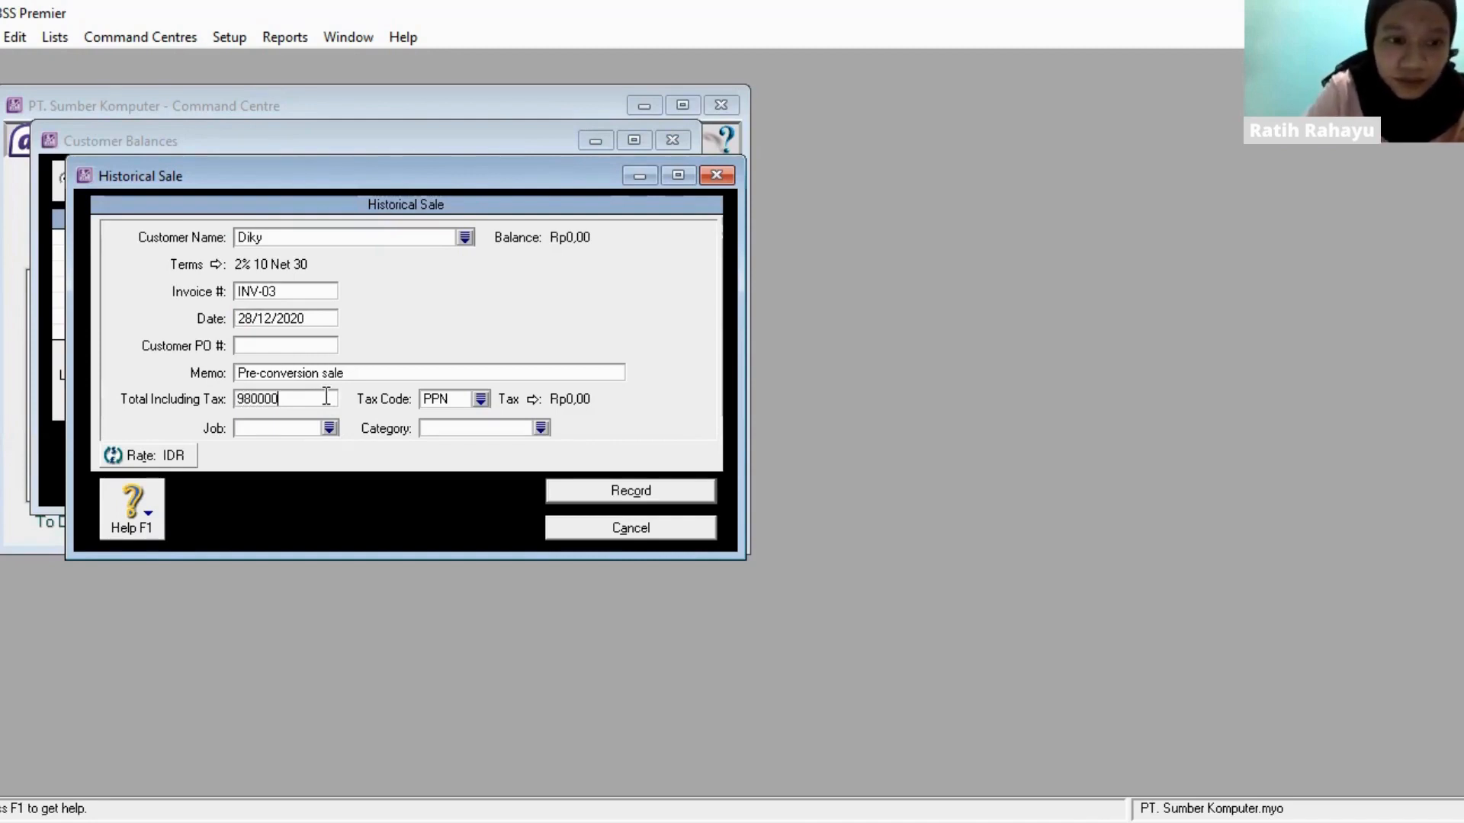
{"action": "key", "text": "Tab"}
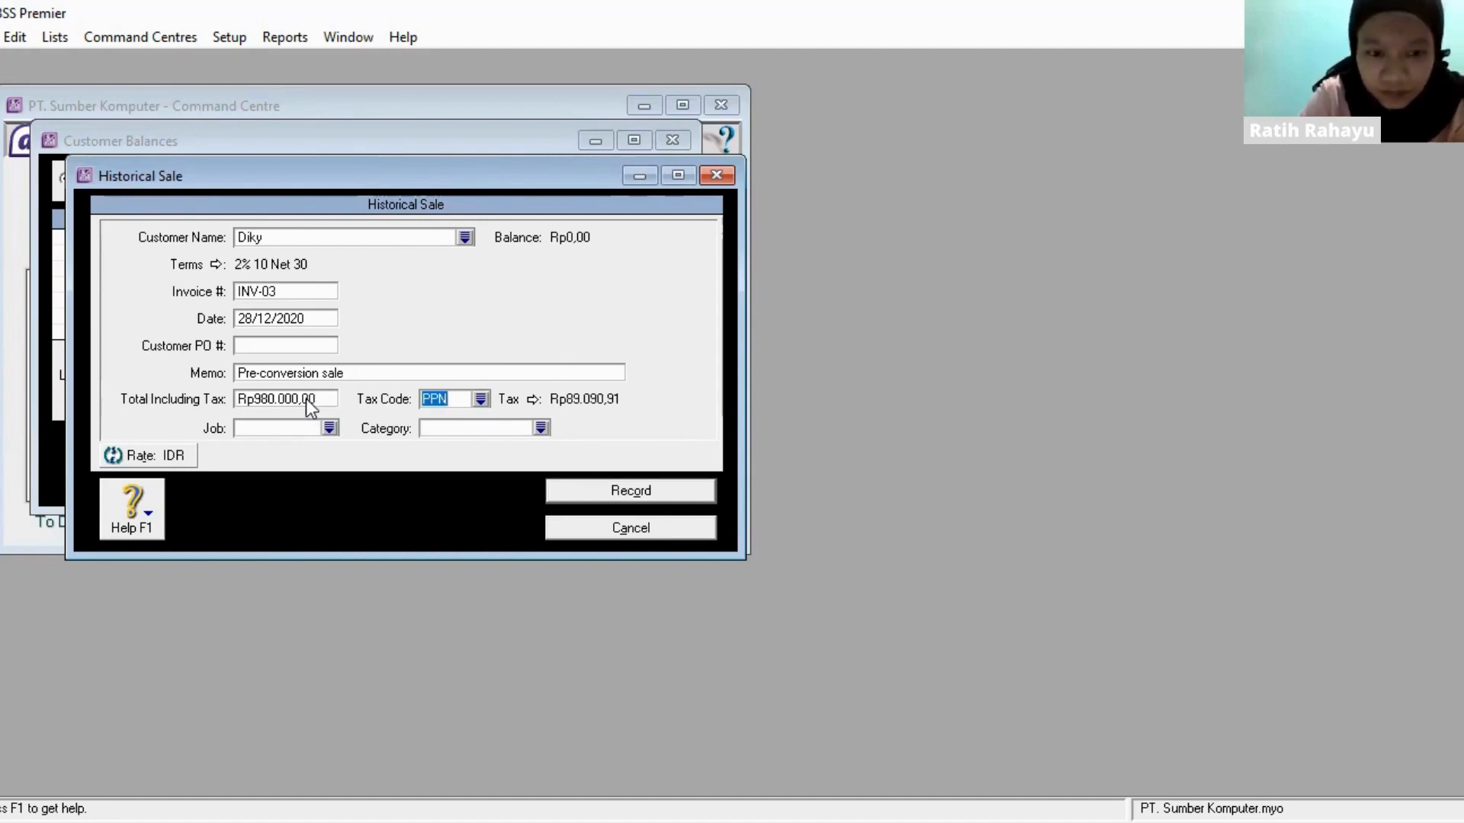
{"action": "left_click", "coordinate": [304, 399]}
{"action": "type", "text": "9"}
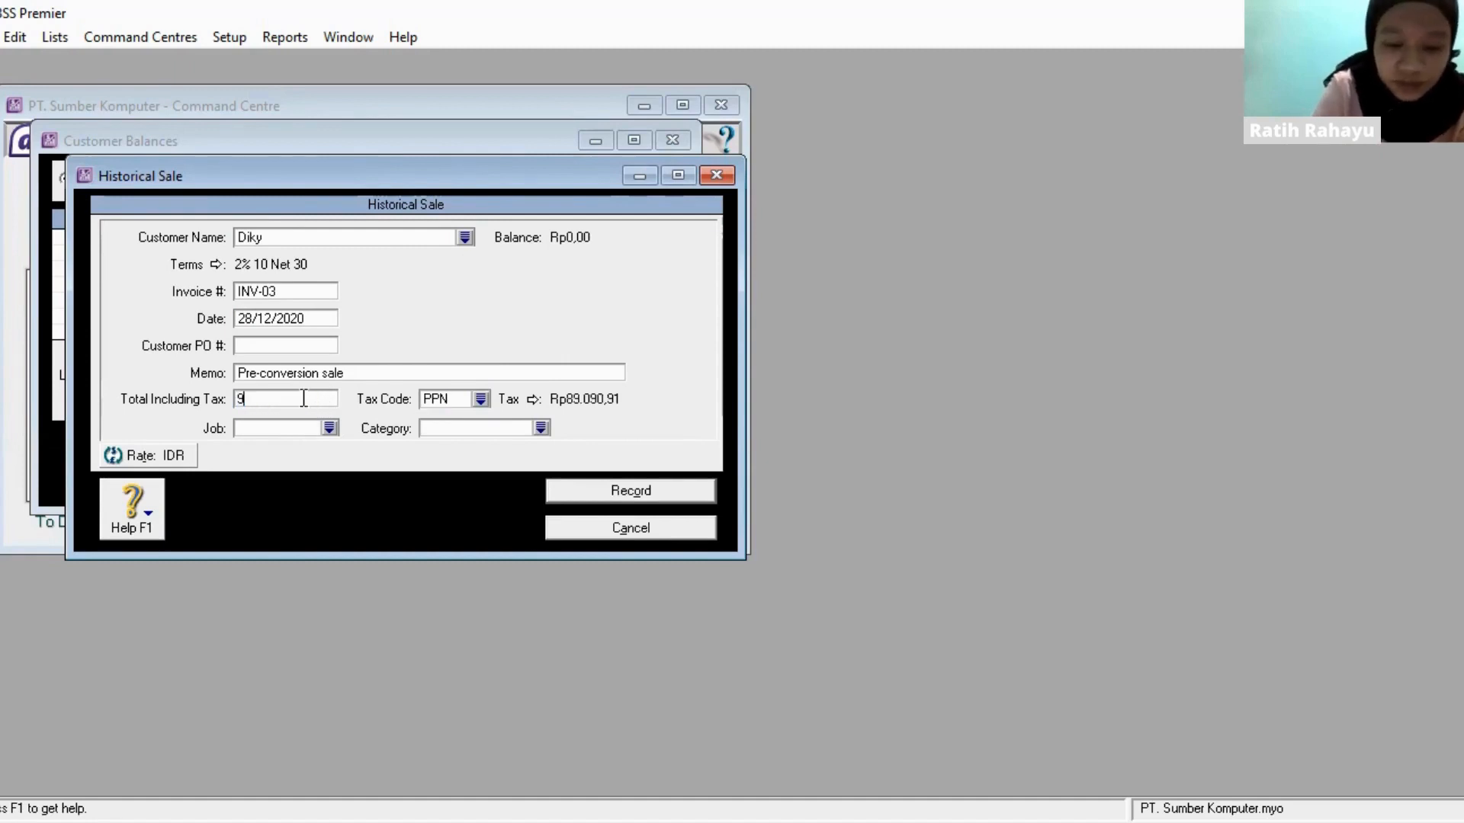
{"action": "type", "text": ".800.0000000"}
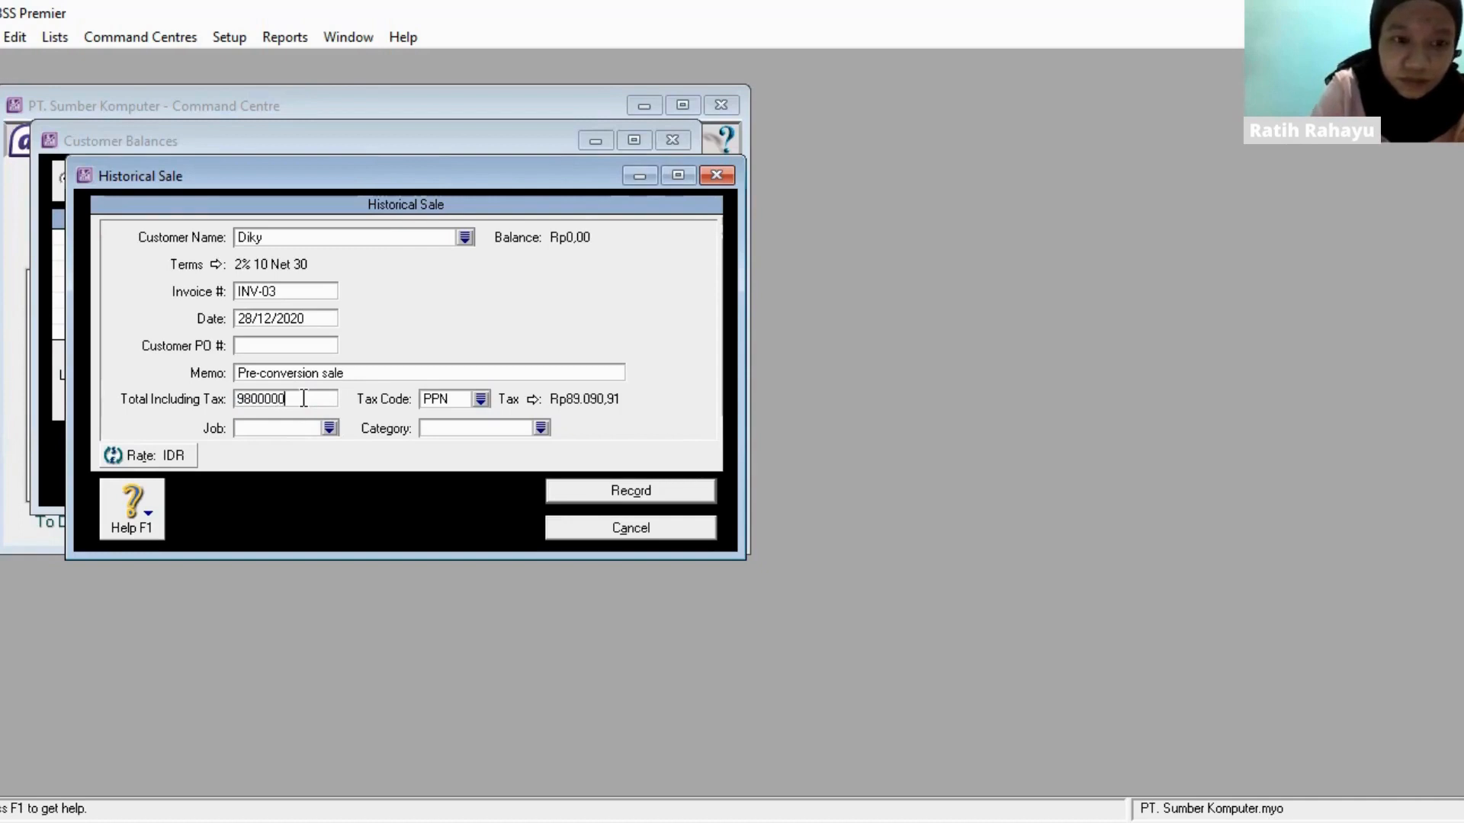
{"action": "key", "text": "Tab"}
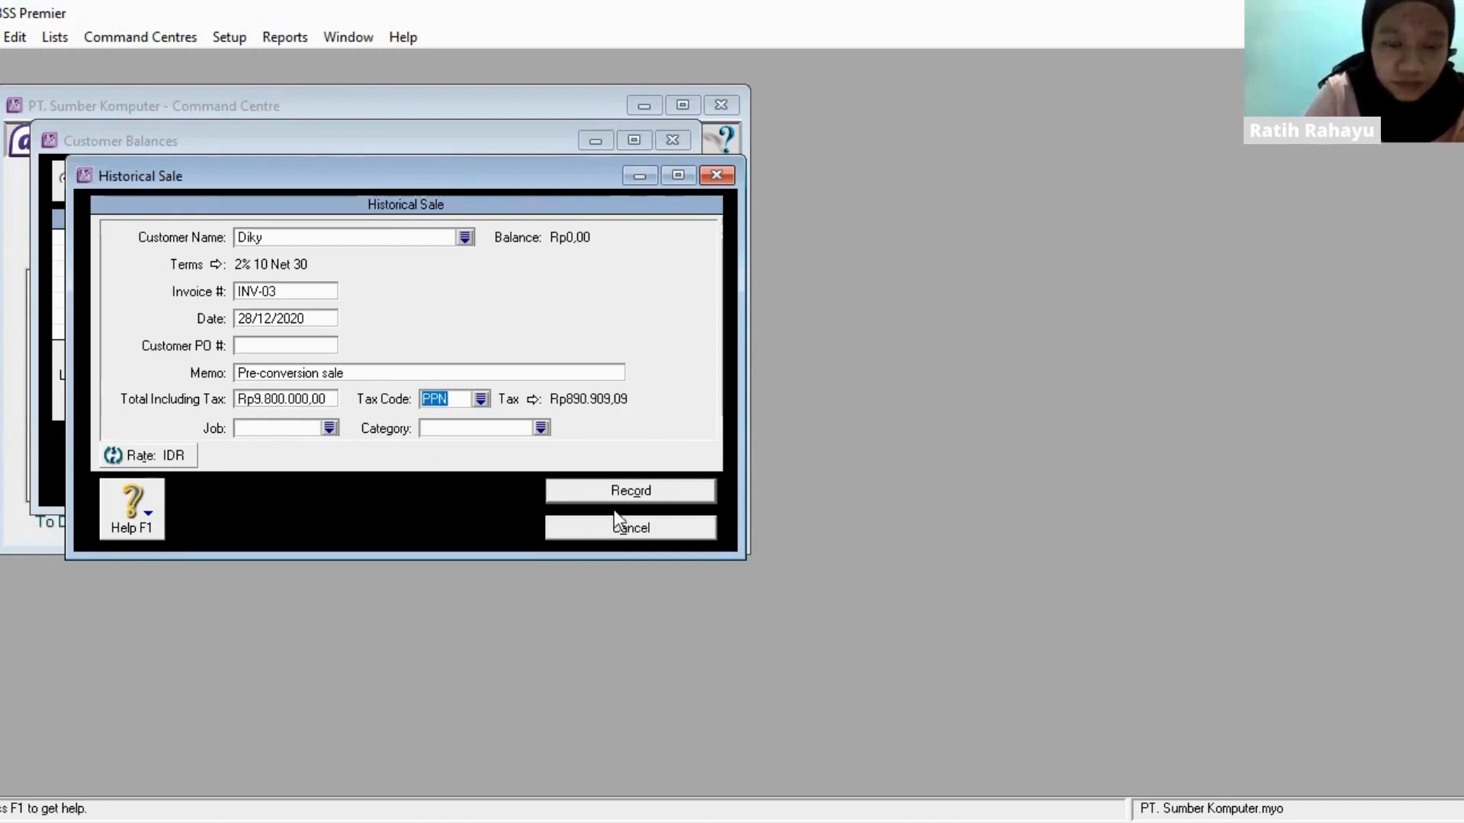
{"action": "left_click", "coordinate": [638, 492]}
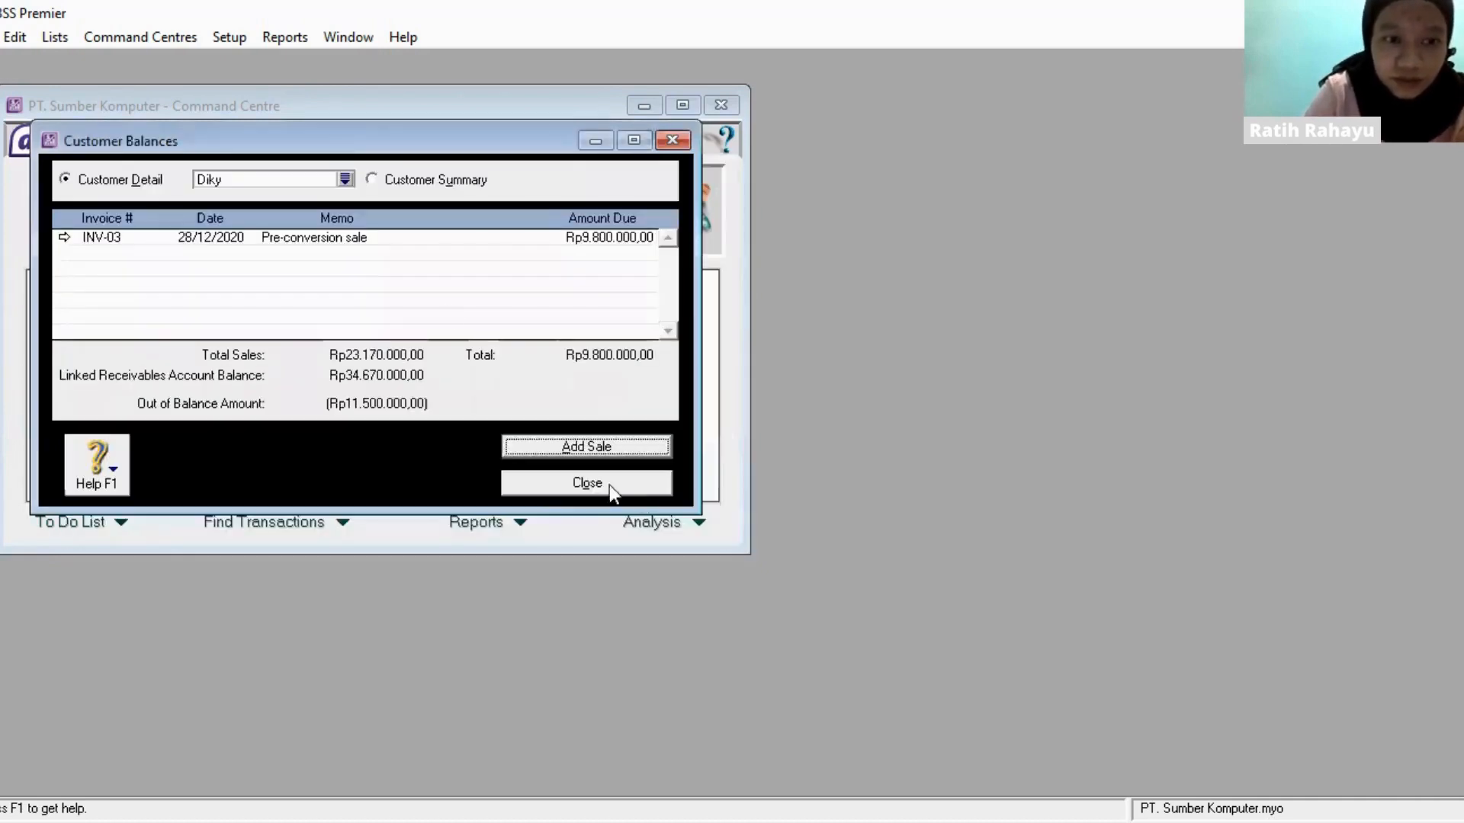
- Start a historical sale for the third listed IDR customer with invoice number INV-02
{"action": "left_click", "coordinate": [349, 180]}
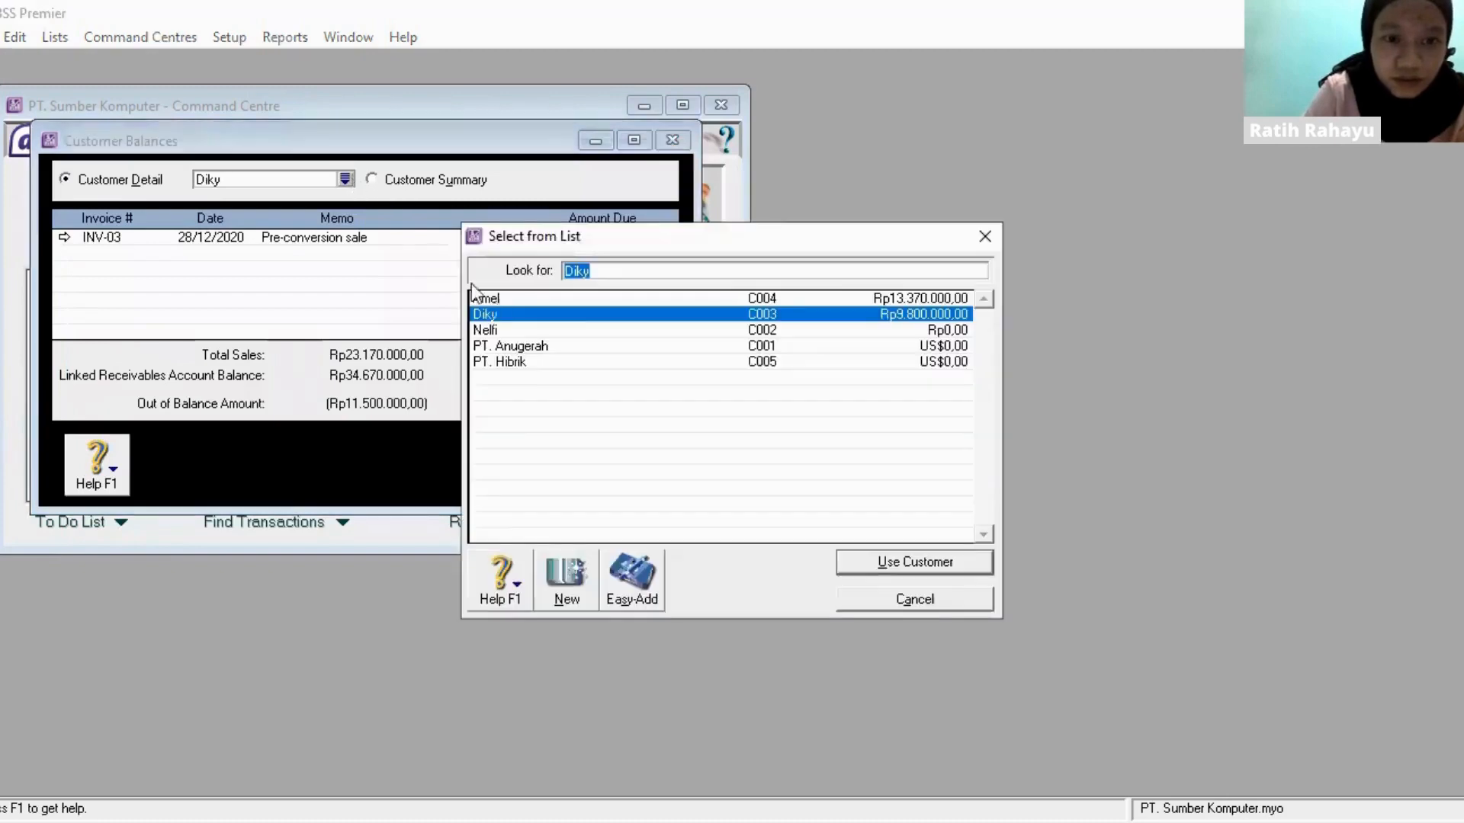
{"action": "double_click", "coordinate": [510, 329]}
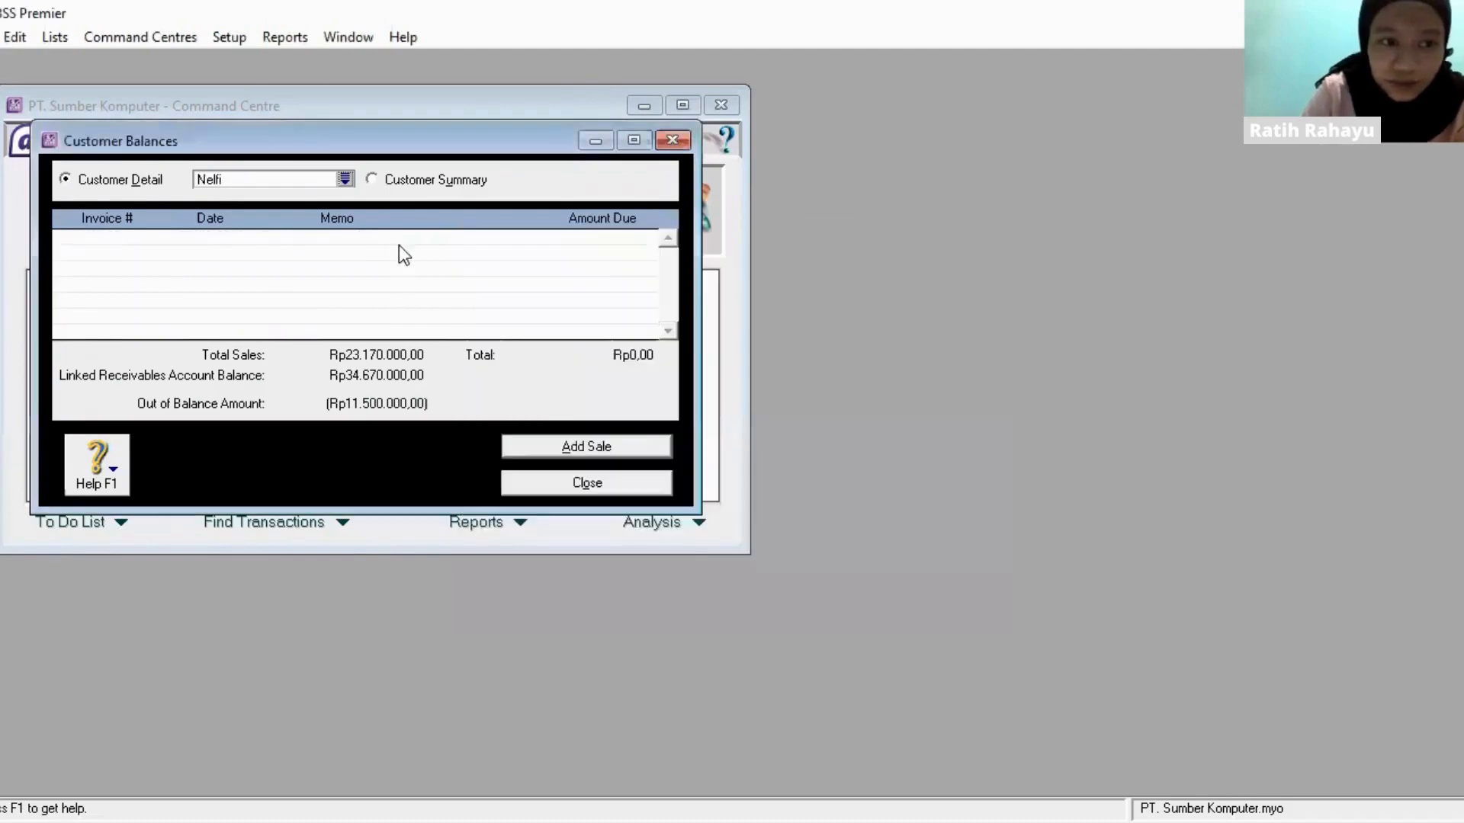
{"action": "left_click", "coordinate": [578, 451]}
{"action": "key", "text": "Tab"}
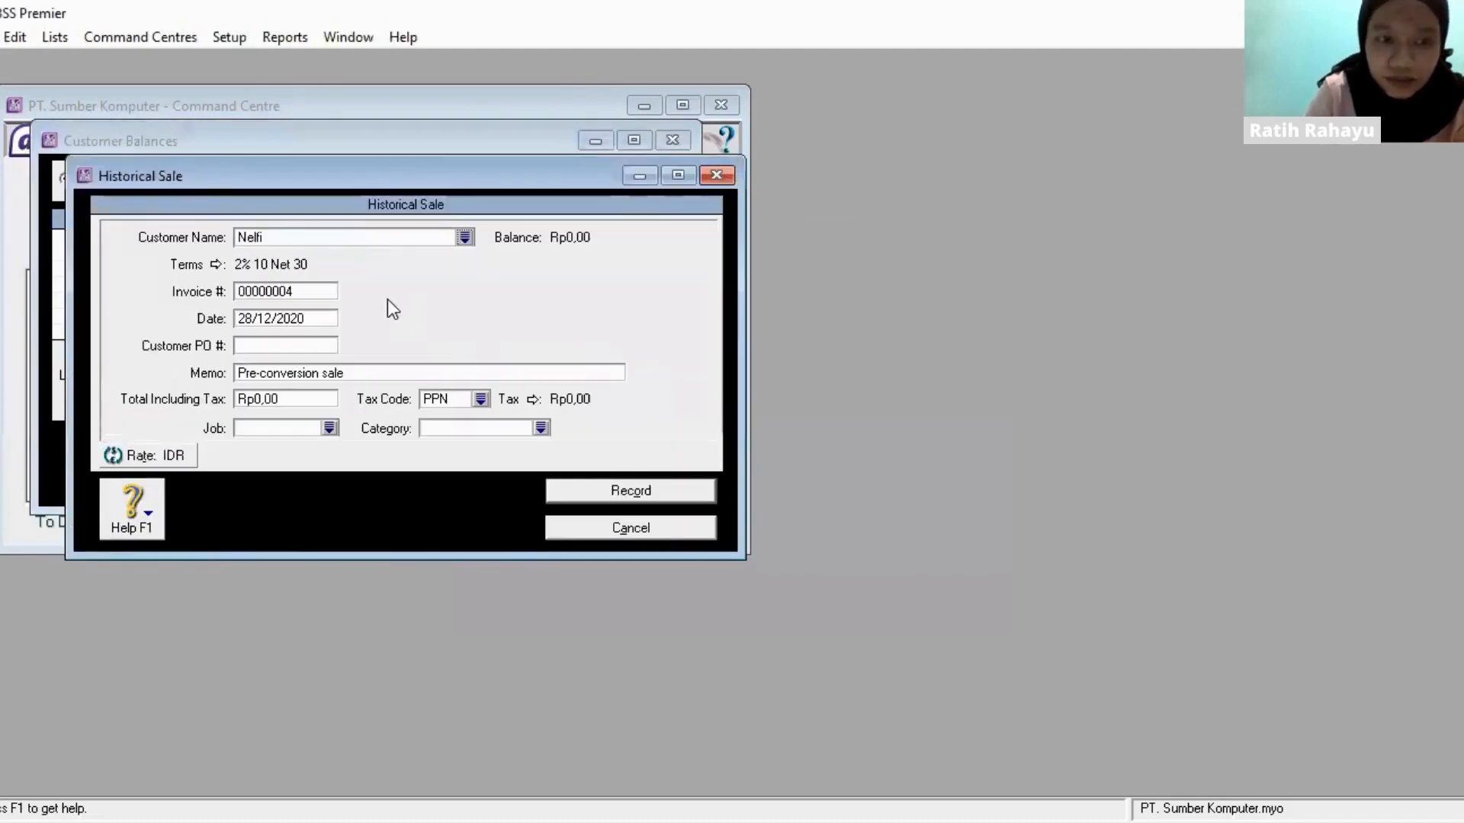
{"action": "left_click", "coordinate": [319, 291]}
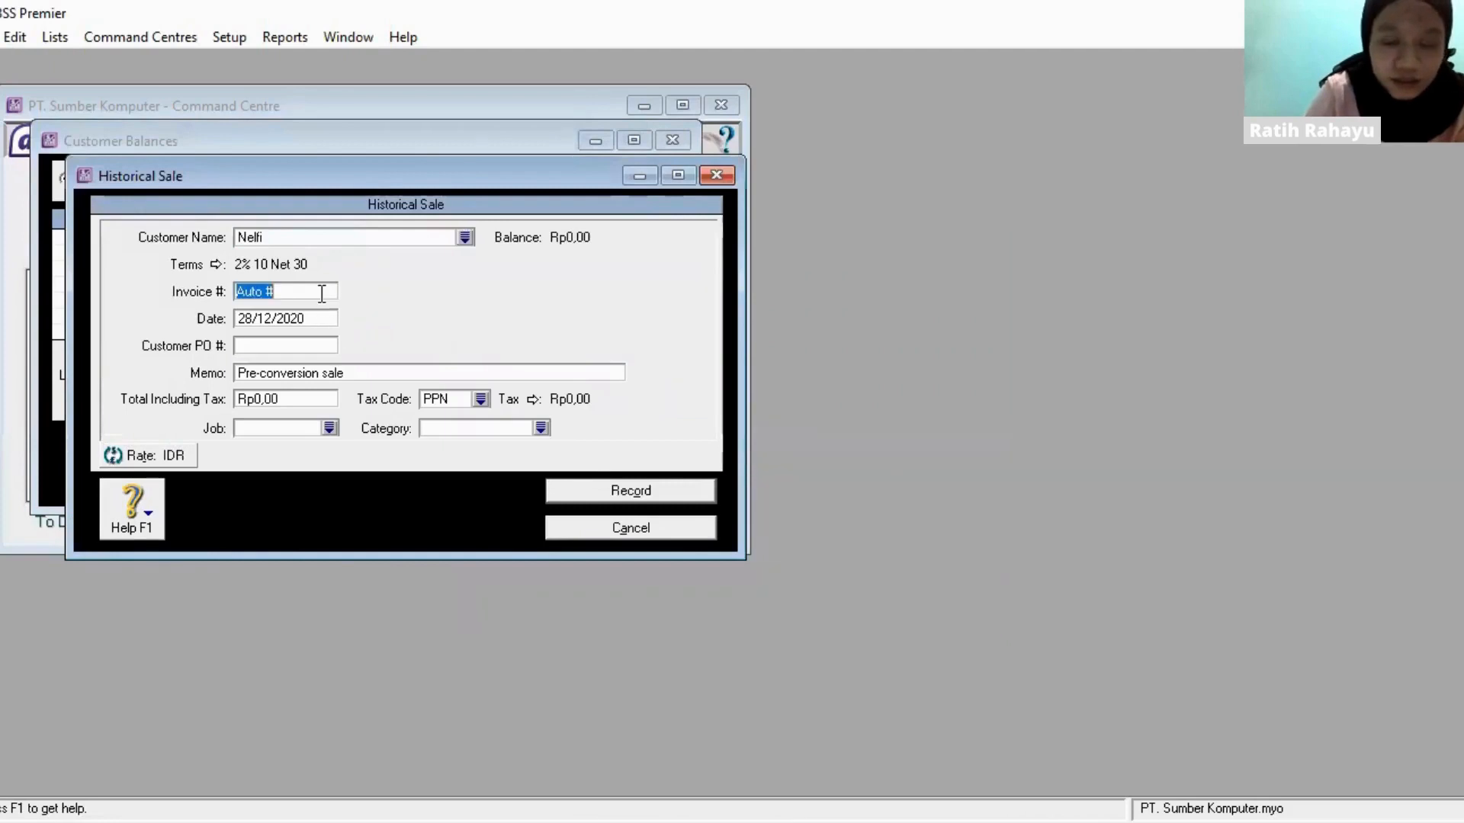
{"action": "type", "text": "INV-"}
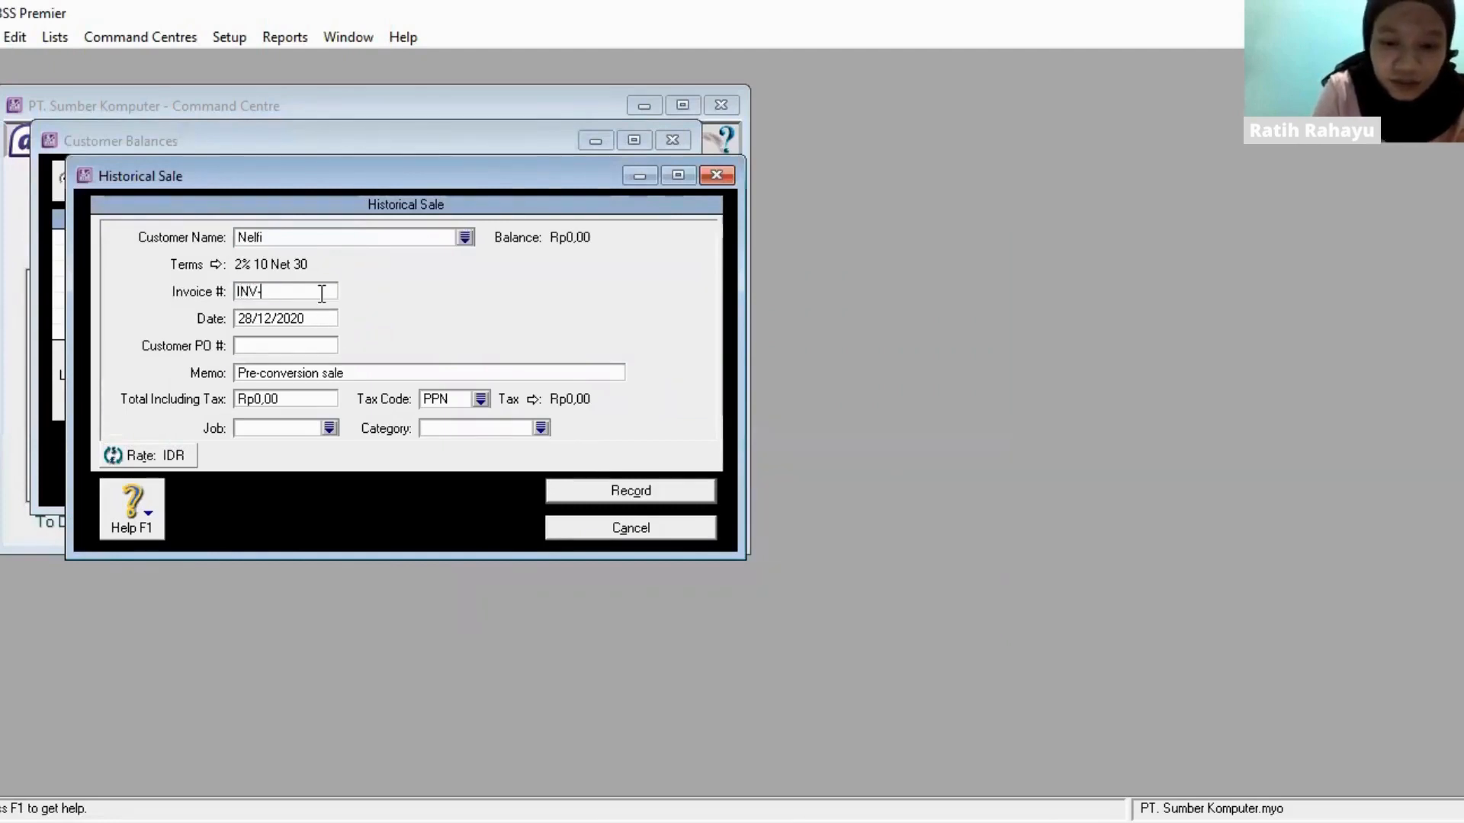
{"action": "type", "text": "02"}
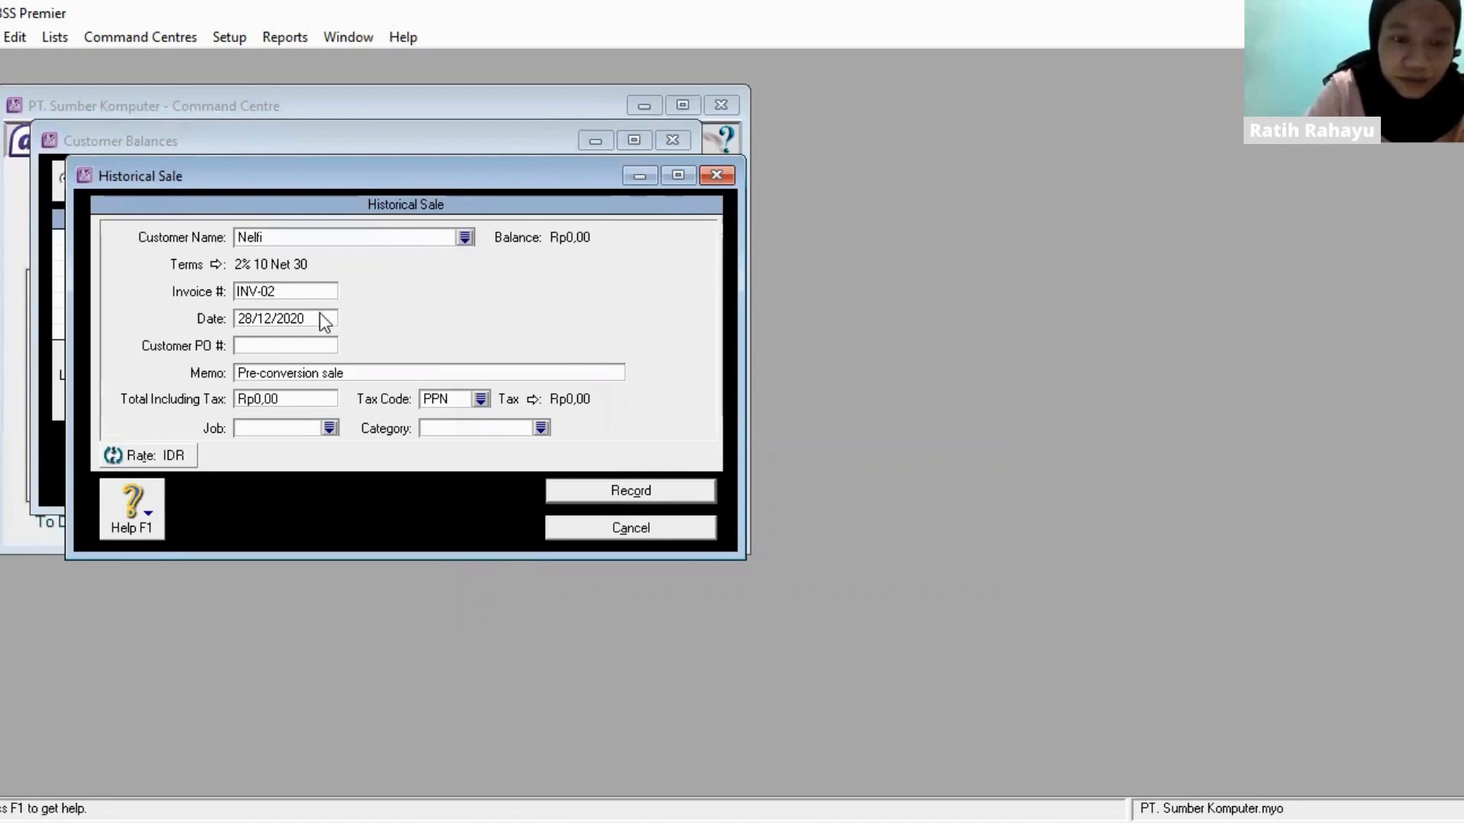
- Set the date of the INV-02 historical sale to 27/12/2020
{"action": "key", "text": "Tab"}
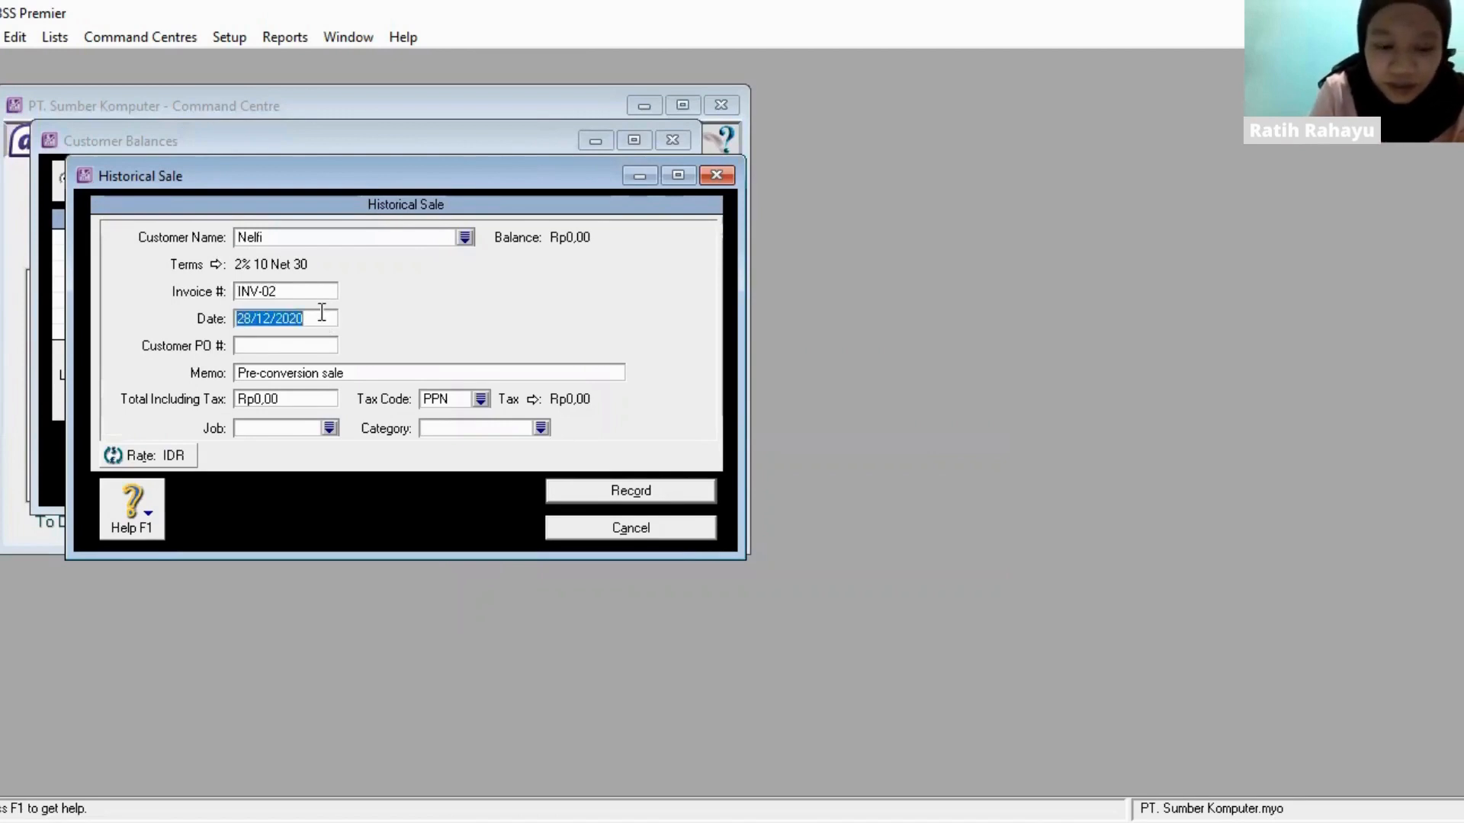
{"action": "type", "text": "27/12/"}
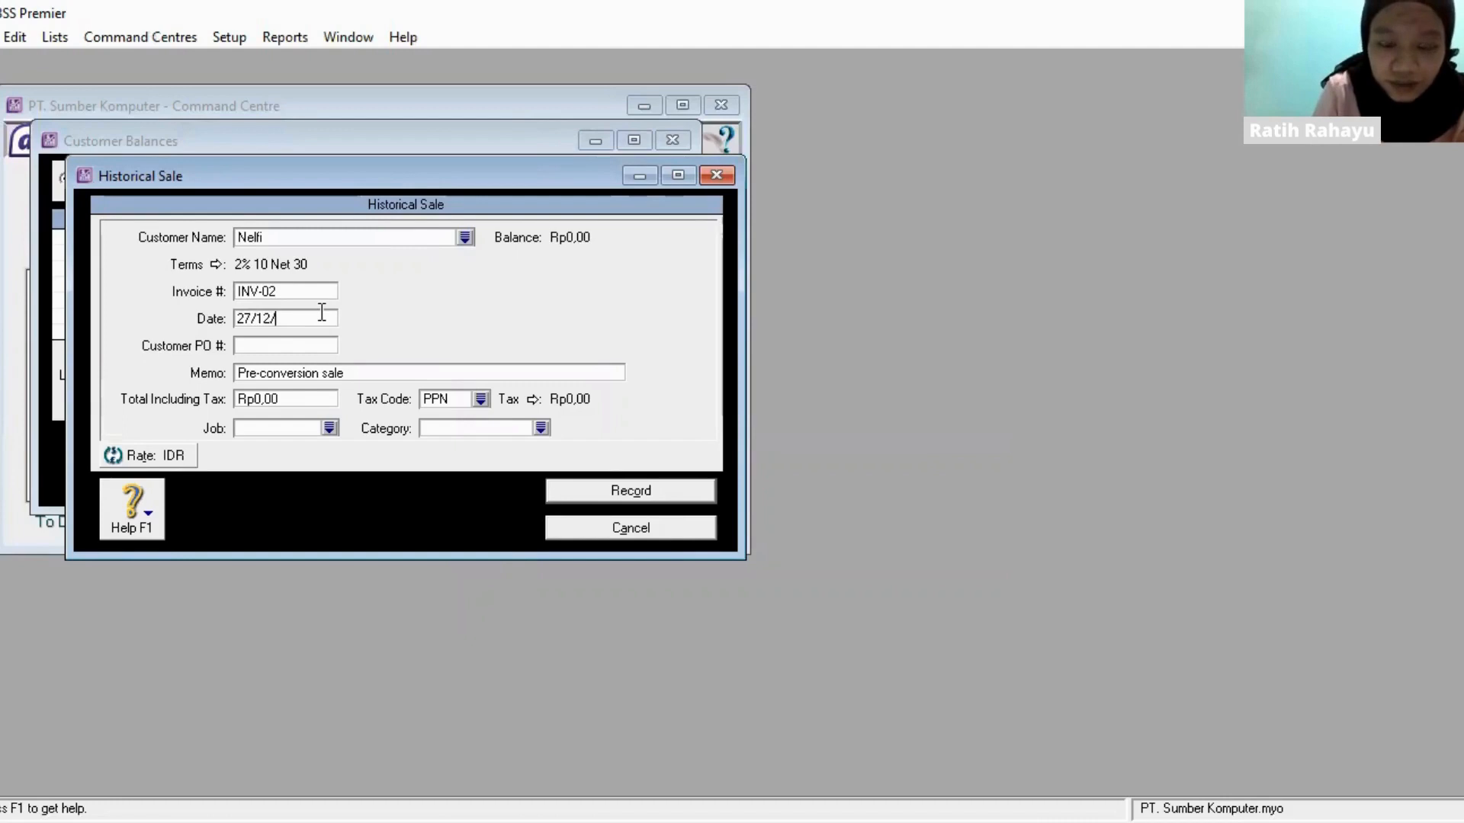
{"action": "type", "text": "20"}
{"action": "key", "text": "BackSpace"}
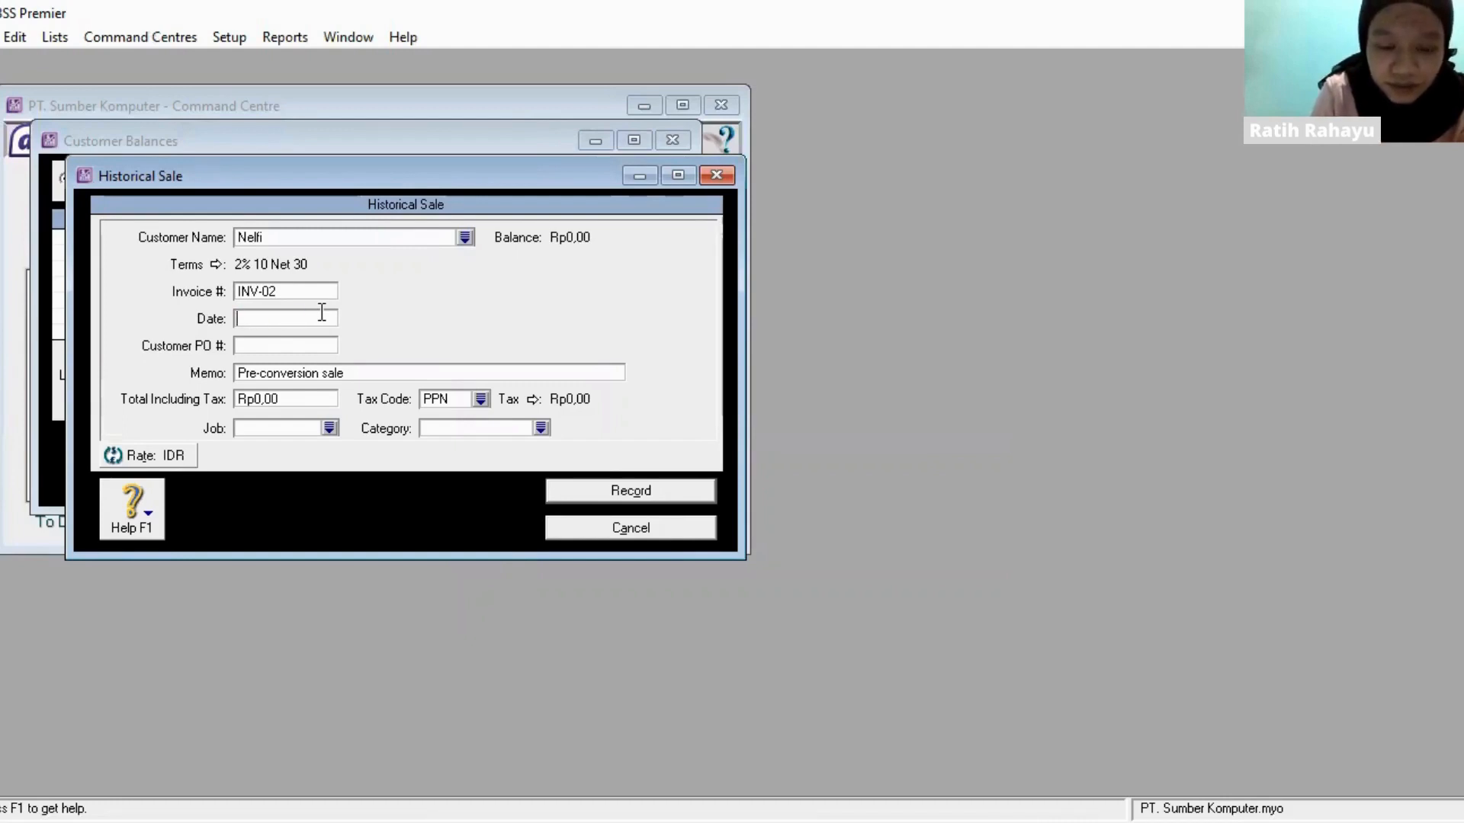
{"action": "type", "text": "2"}
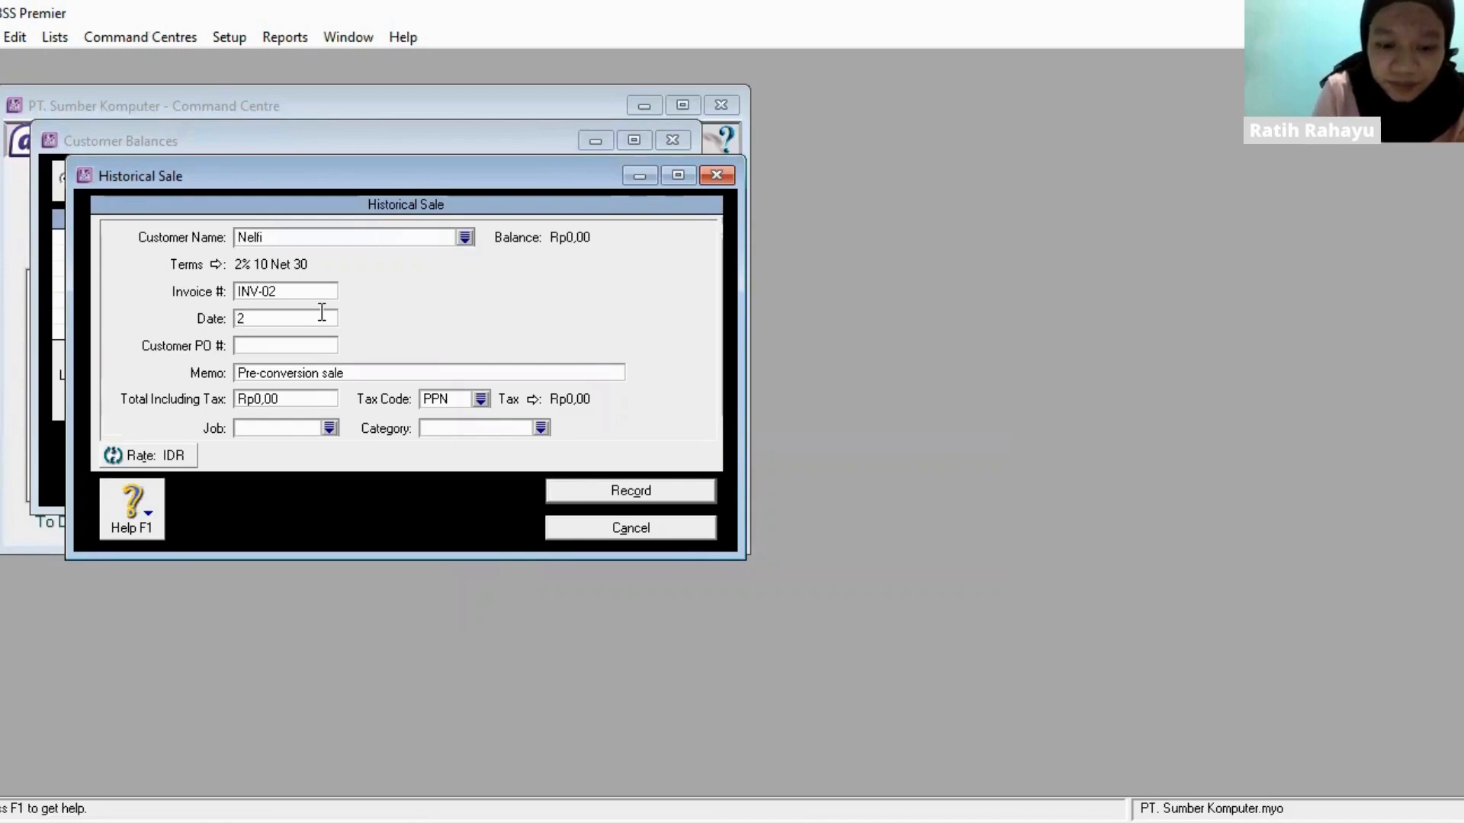
{"action": "type", "text": "7/12/"}
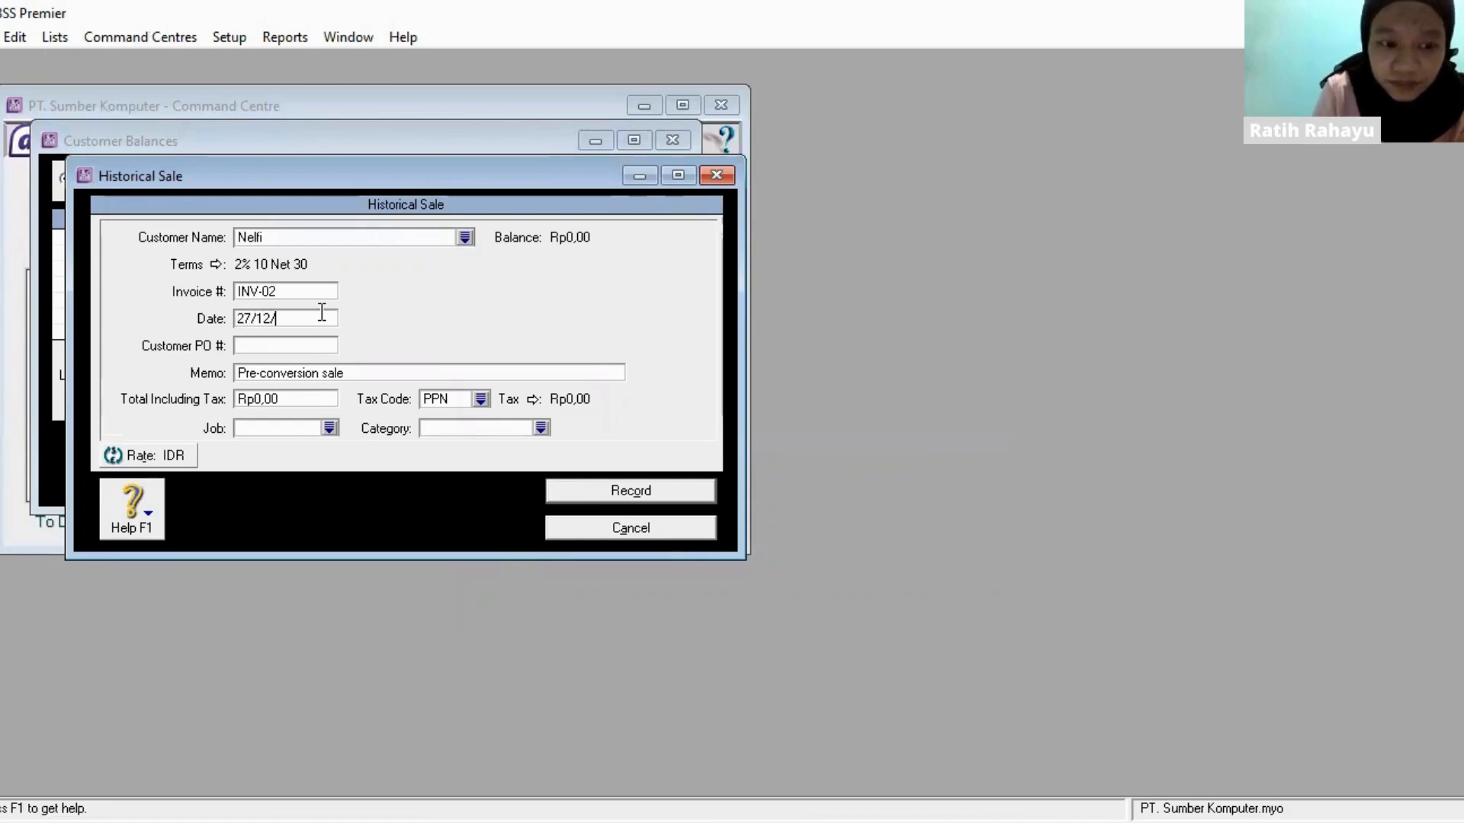
{"action": "type", "text": "2020"}
{"action": "key", "text": "Tab"}
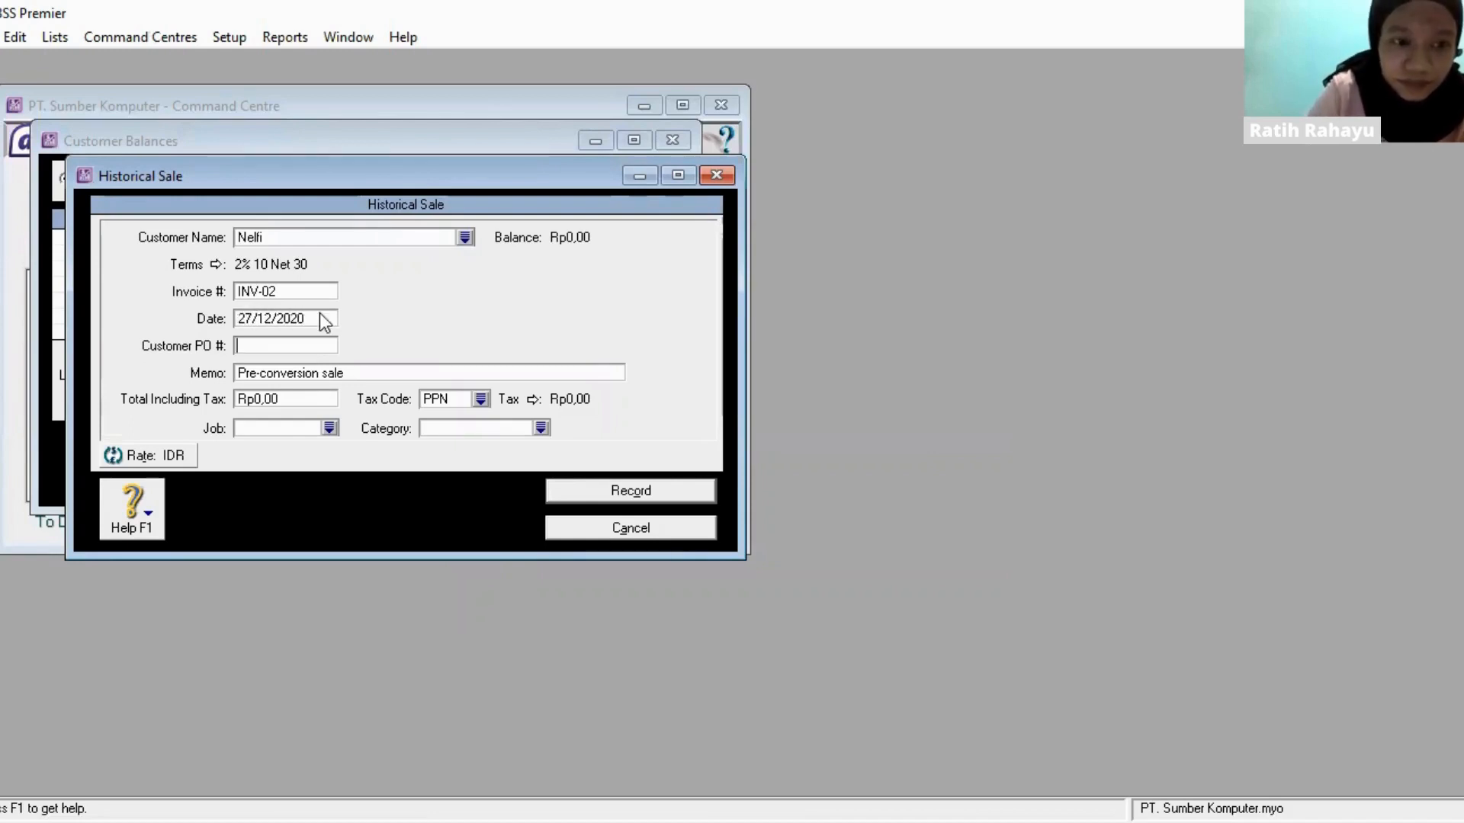
- Set the INV-02 sale's total including tax to Rp11.500.000 and record the sale
{"action": "left_click", "coordinate": [305, 396]}
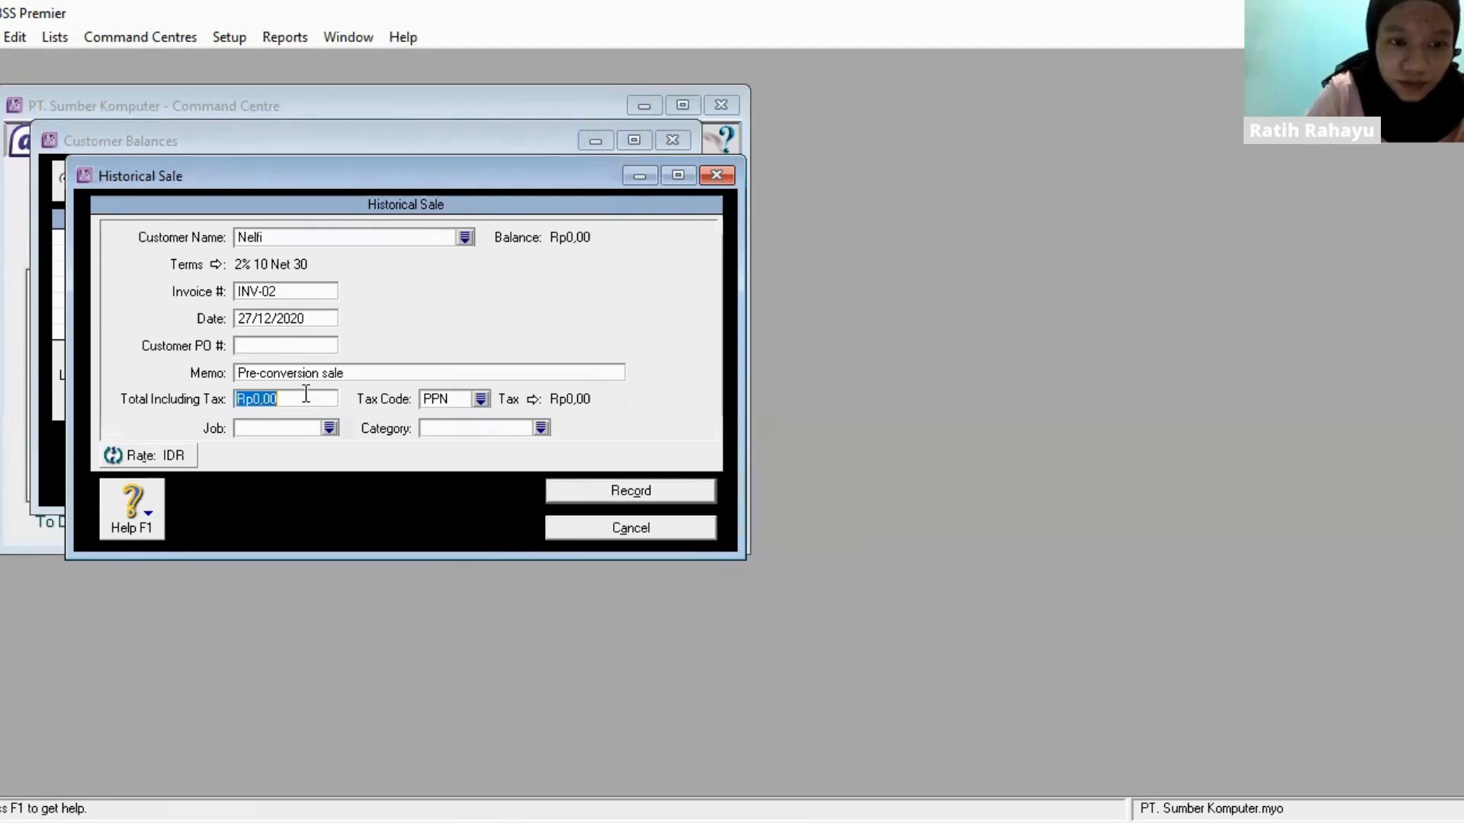
{"action": "type", "text": "11"}
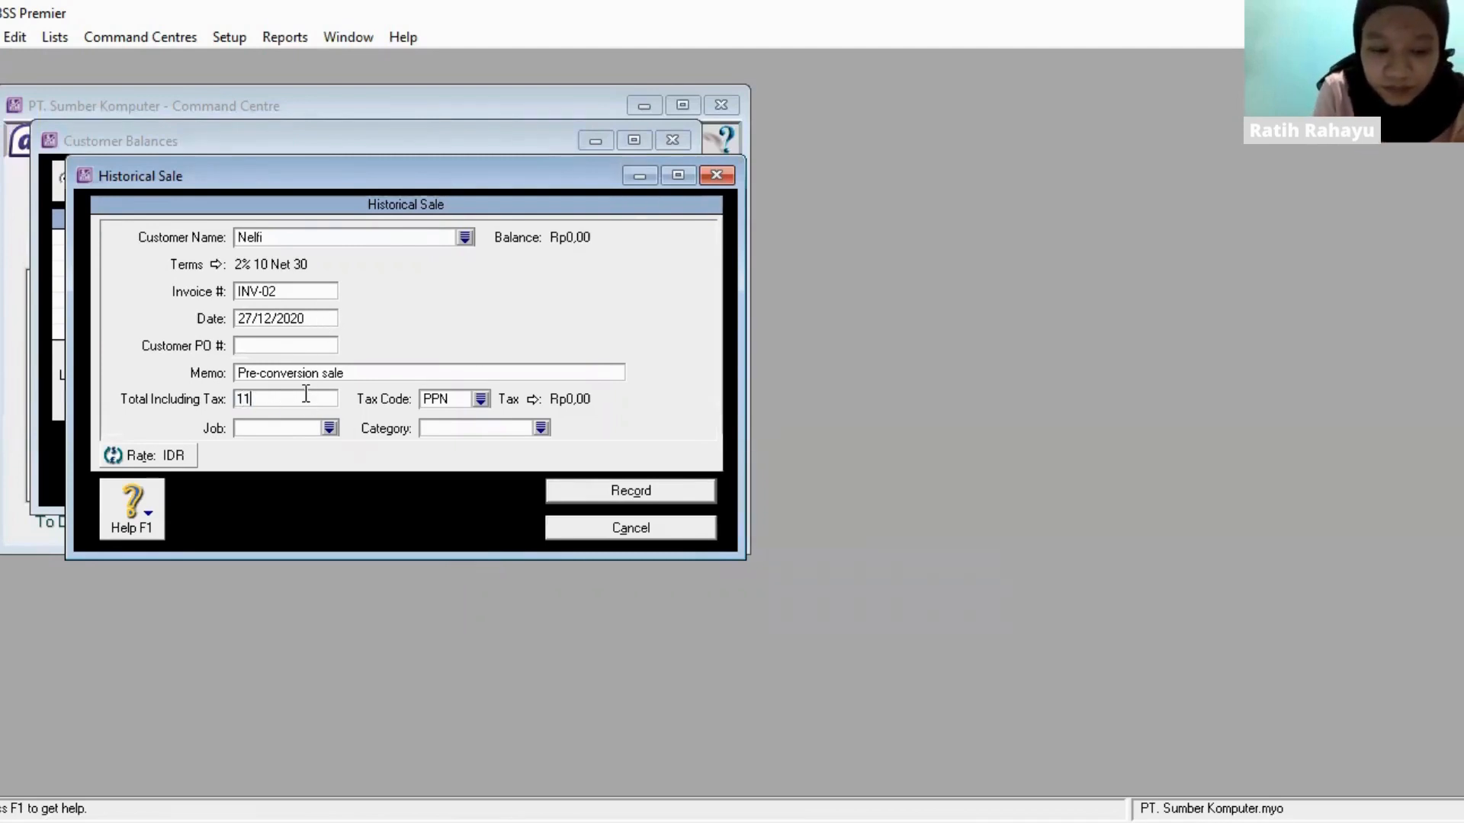
{"action": "type", "text": ".500.000"}
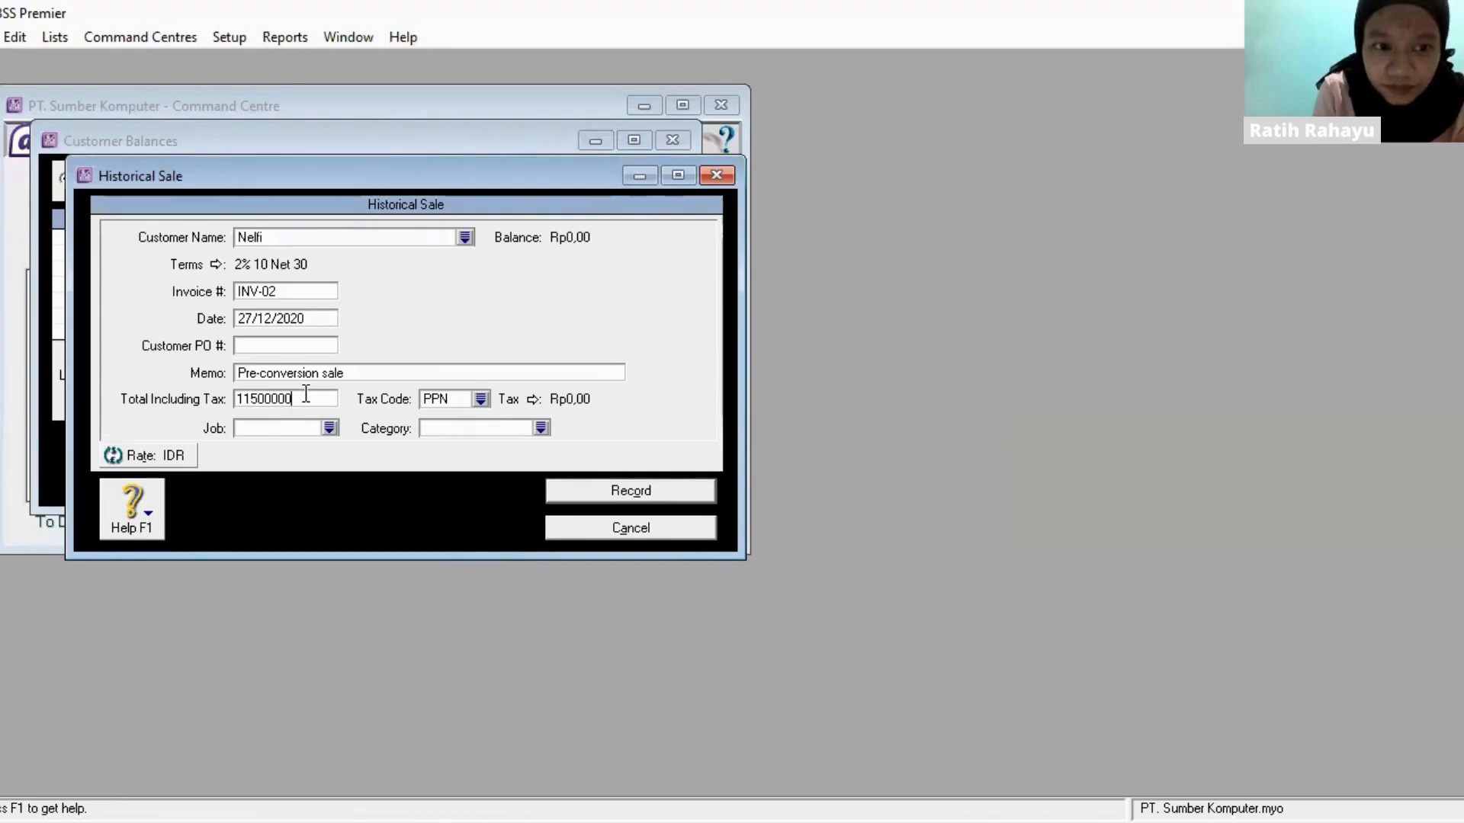
{"action": "key", "text": "Tab"}
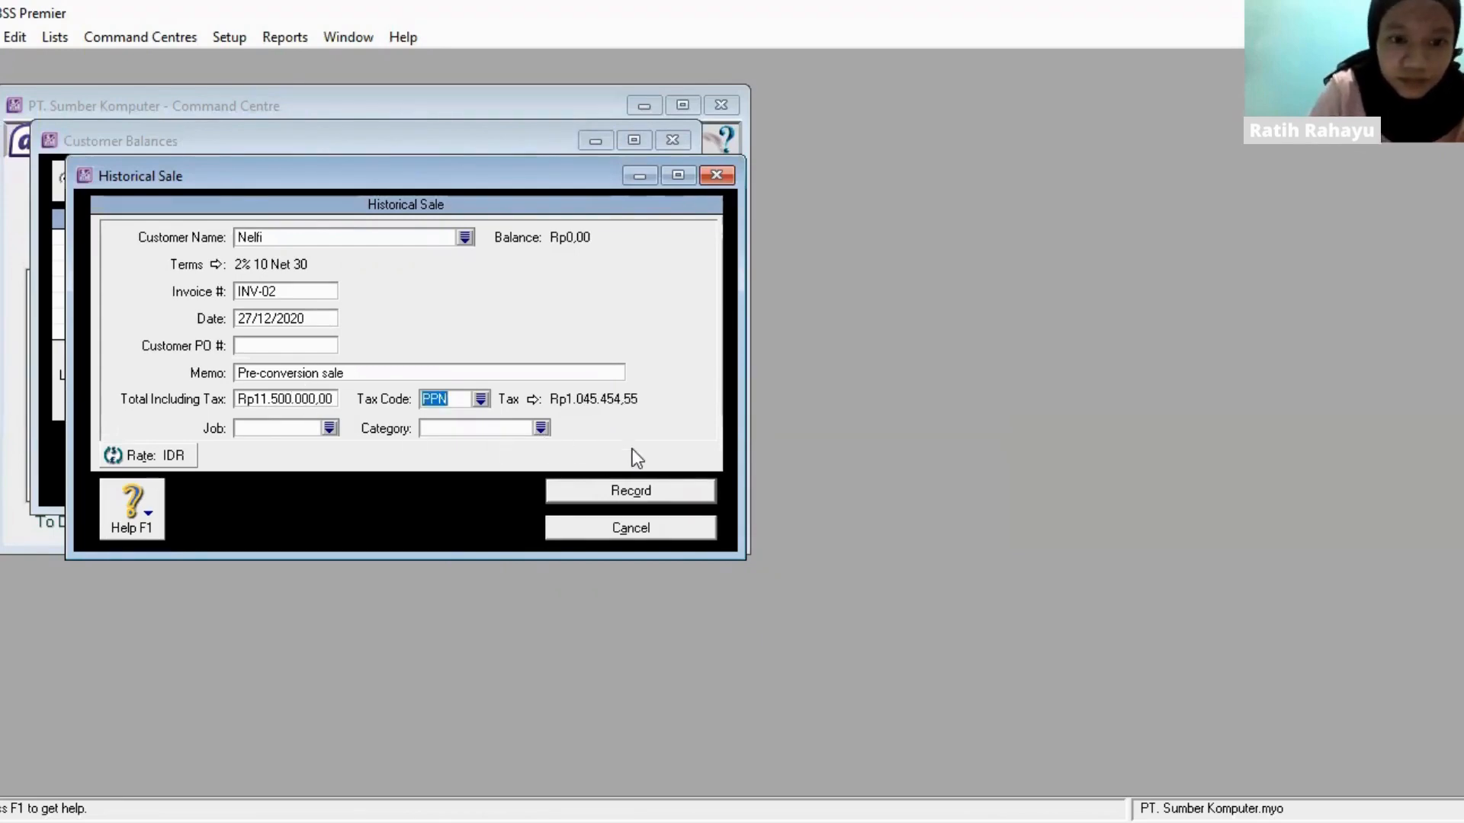
{"action": "left_click", "coordinate": [633, 491]}
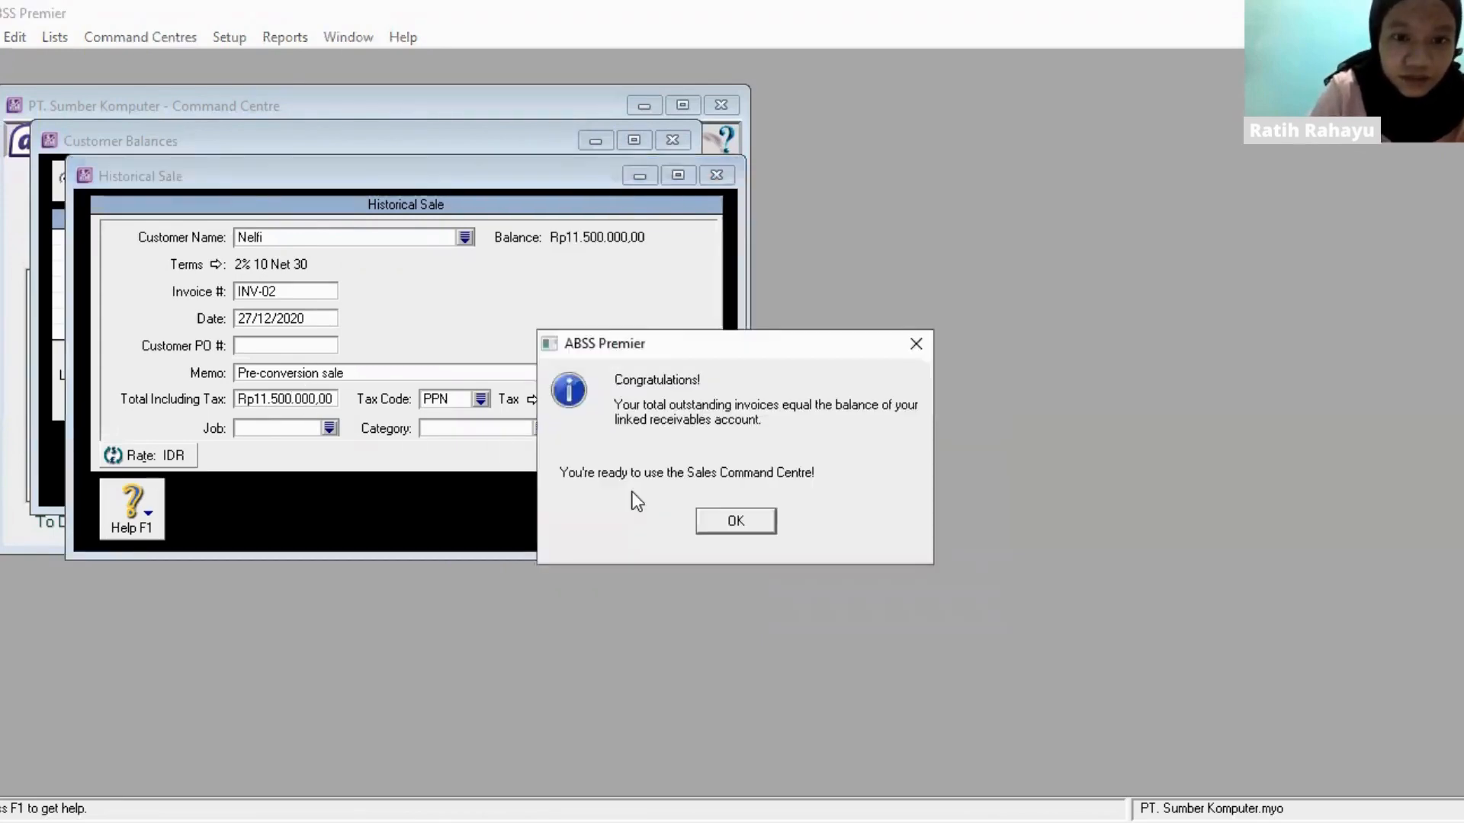
{"action": "left_click", "coordinate": [737, 521]}
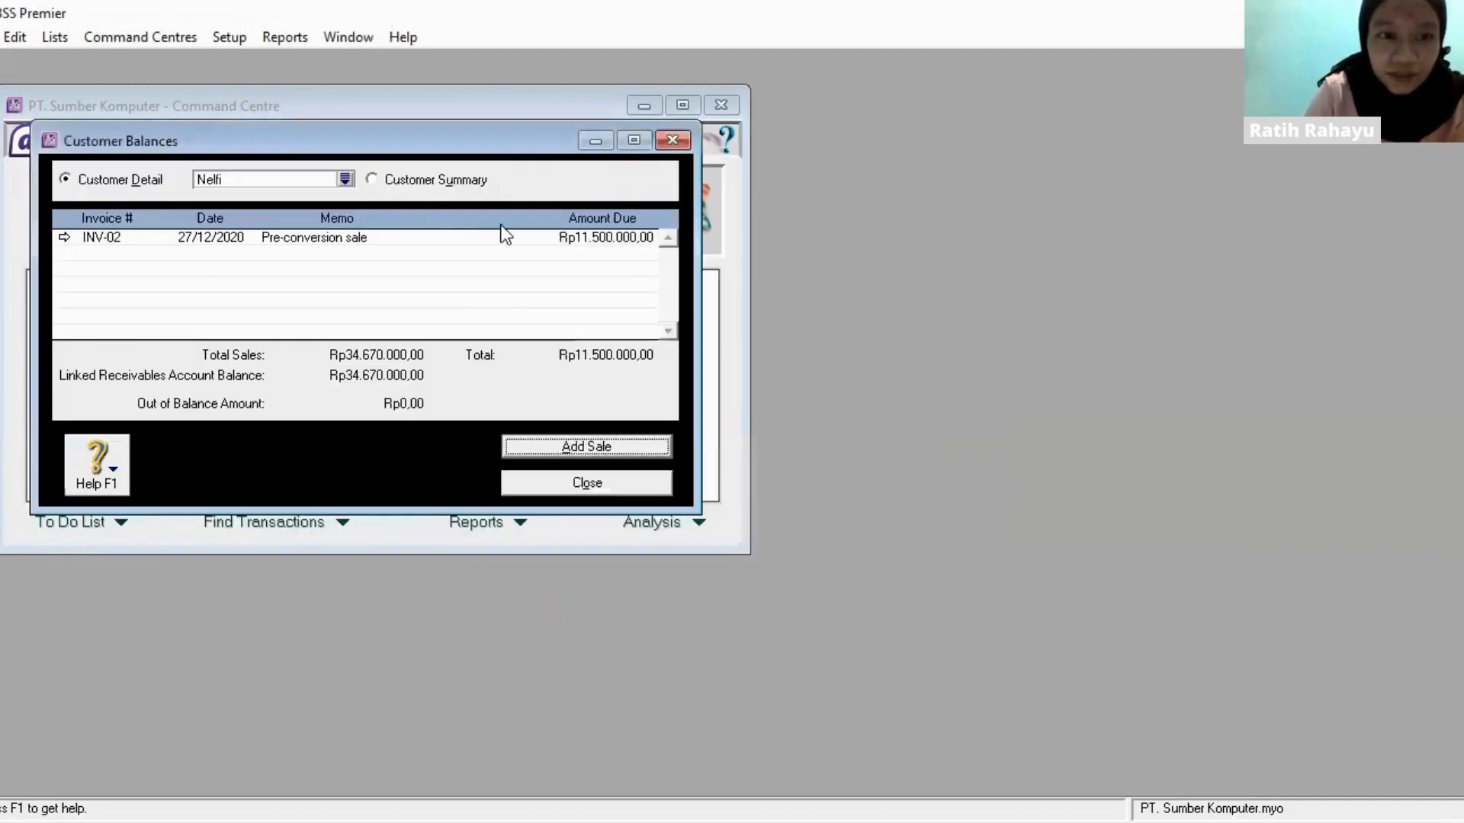
- Start a historical sale for PT. Anugerah with invoice number INV-01 and date 29/12/2020
{"action": "left_click", "coordinate": [346, 179]}
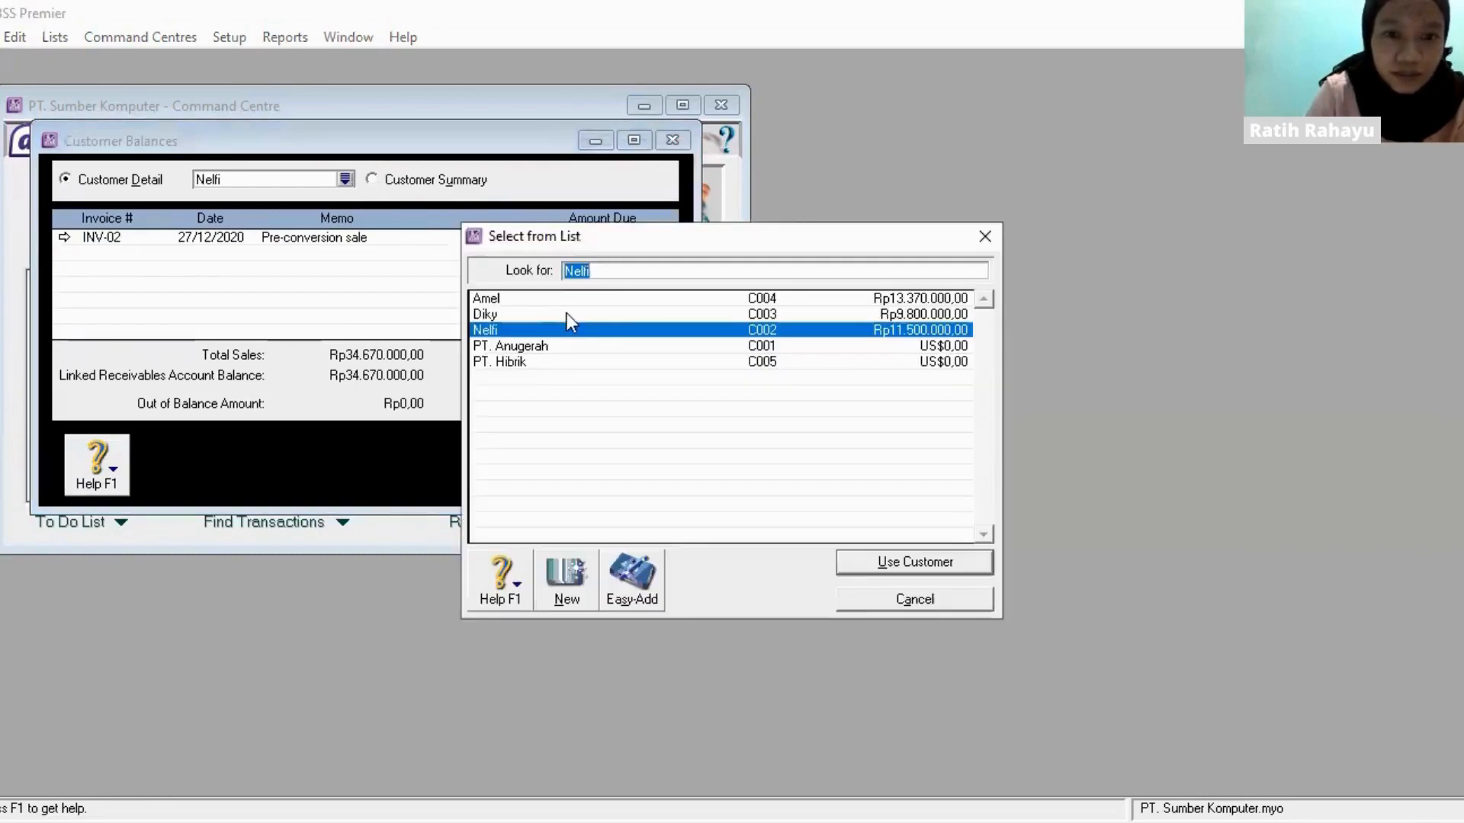
{"action": "double_click", "coordinate": [586, 347]}
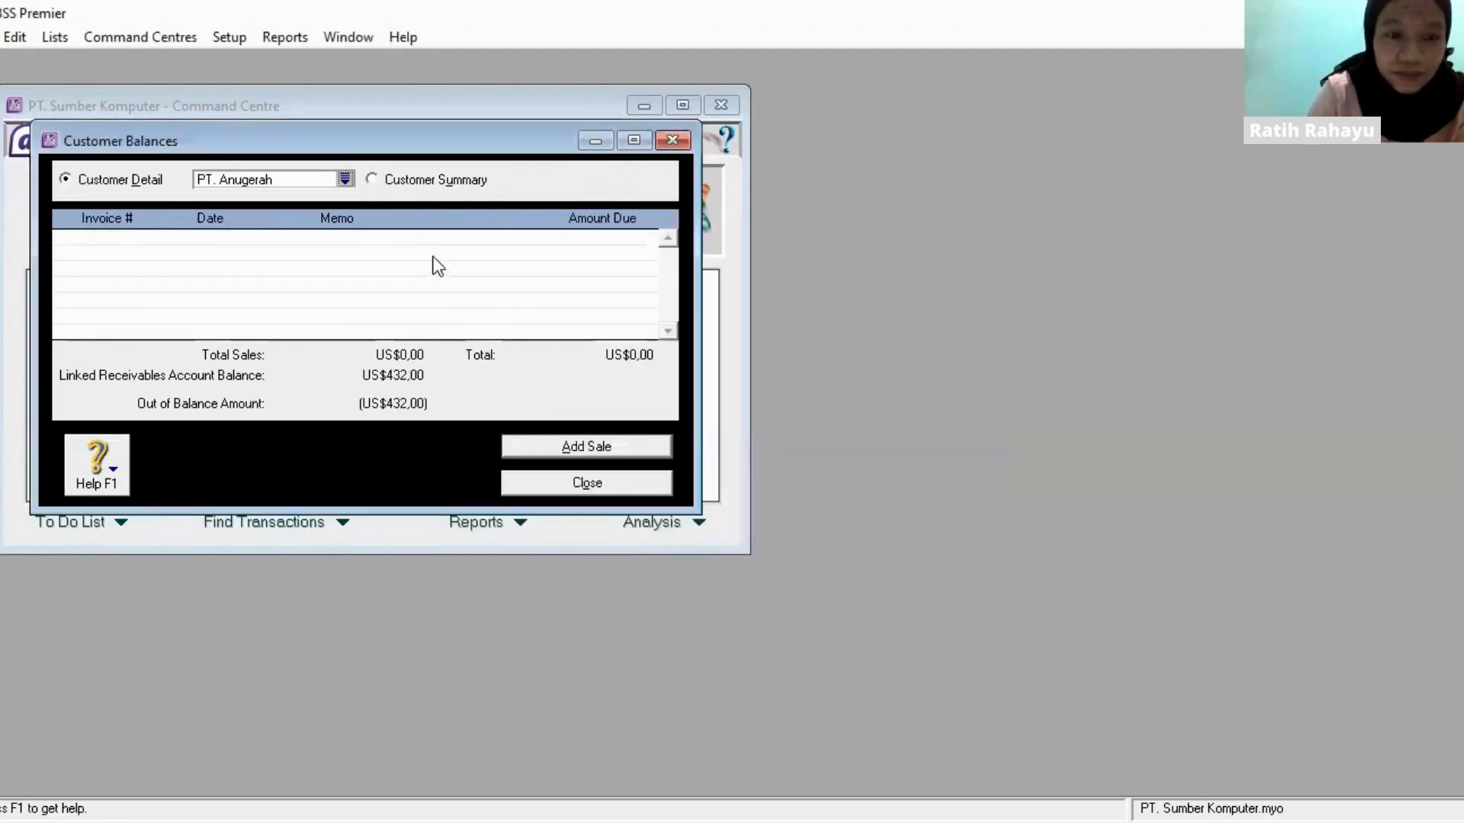
{"action": "left_click", "coordinate": [644, 450]}
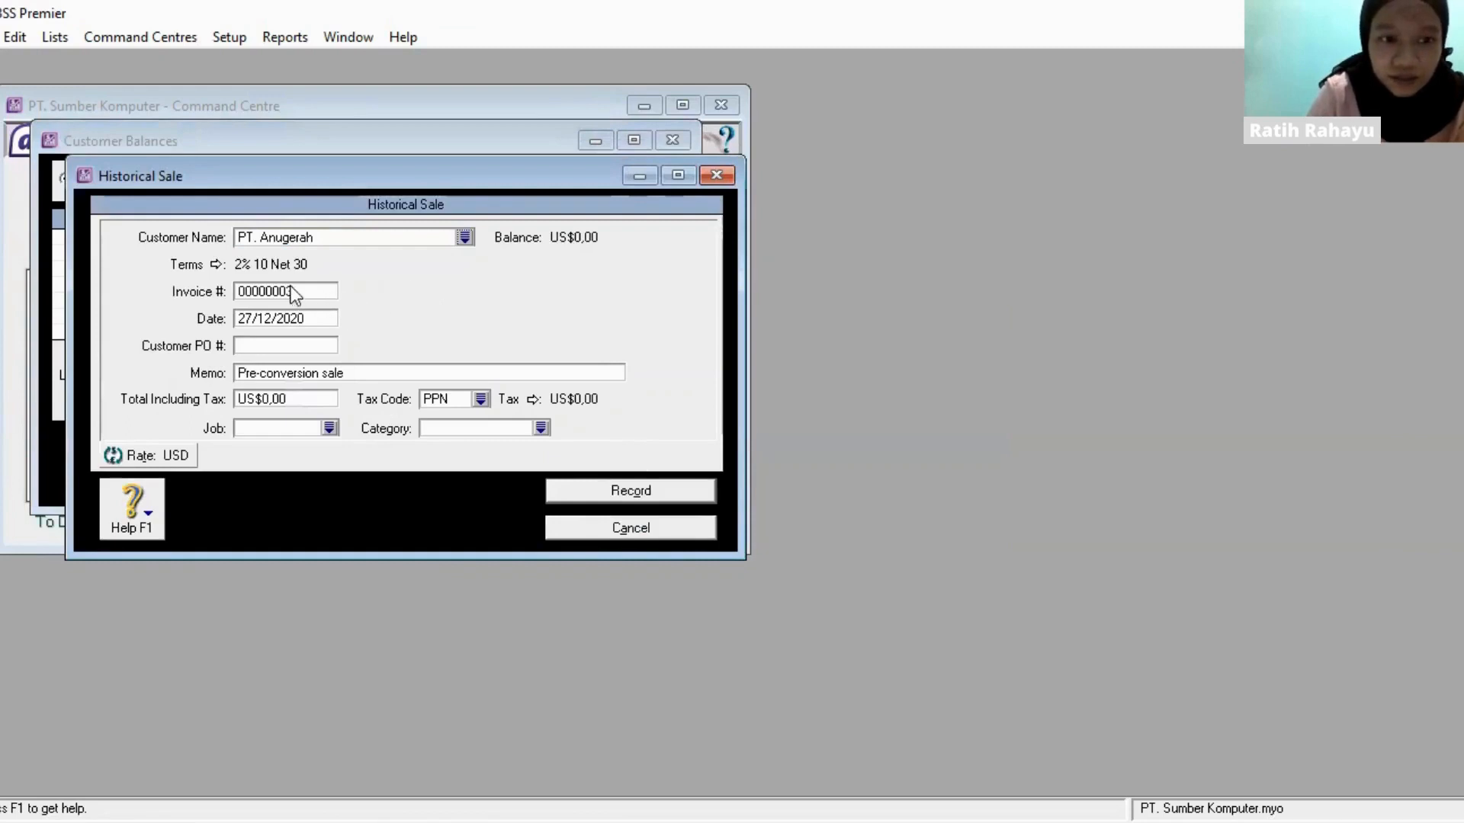
{"action": "left_click", "coordinate": [300, 289]}
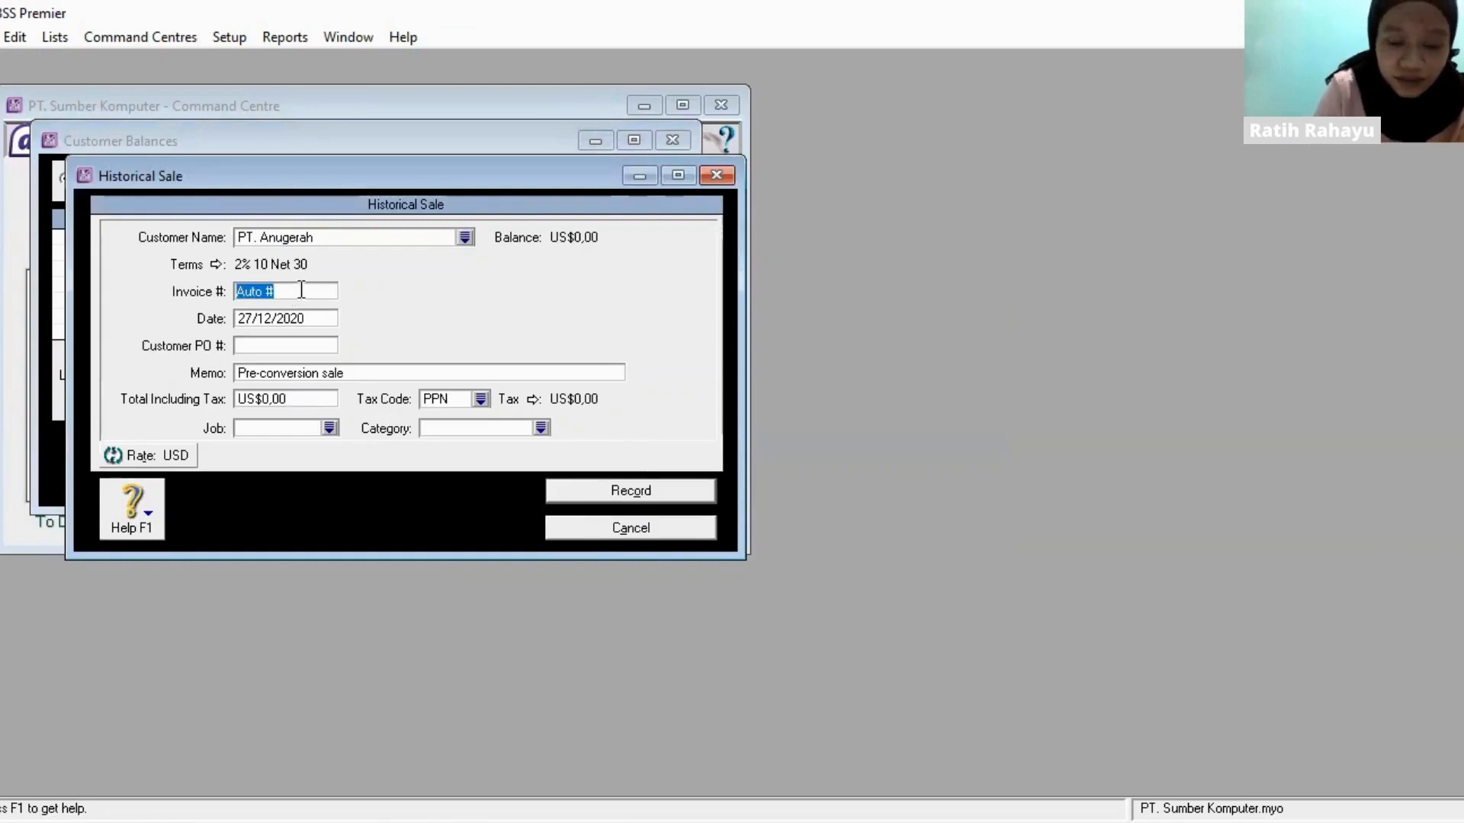
{"action": "type", "text": "INV-"}
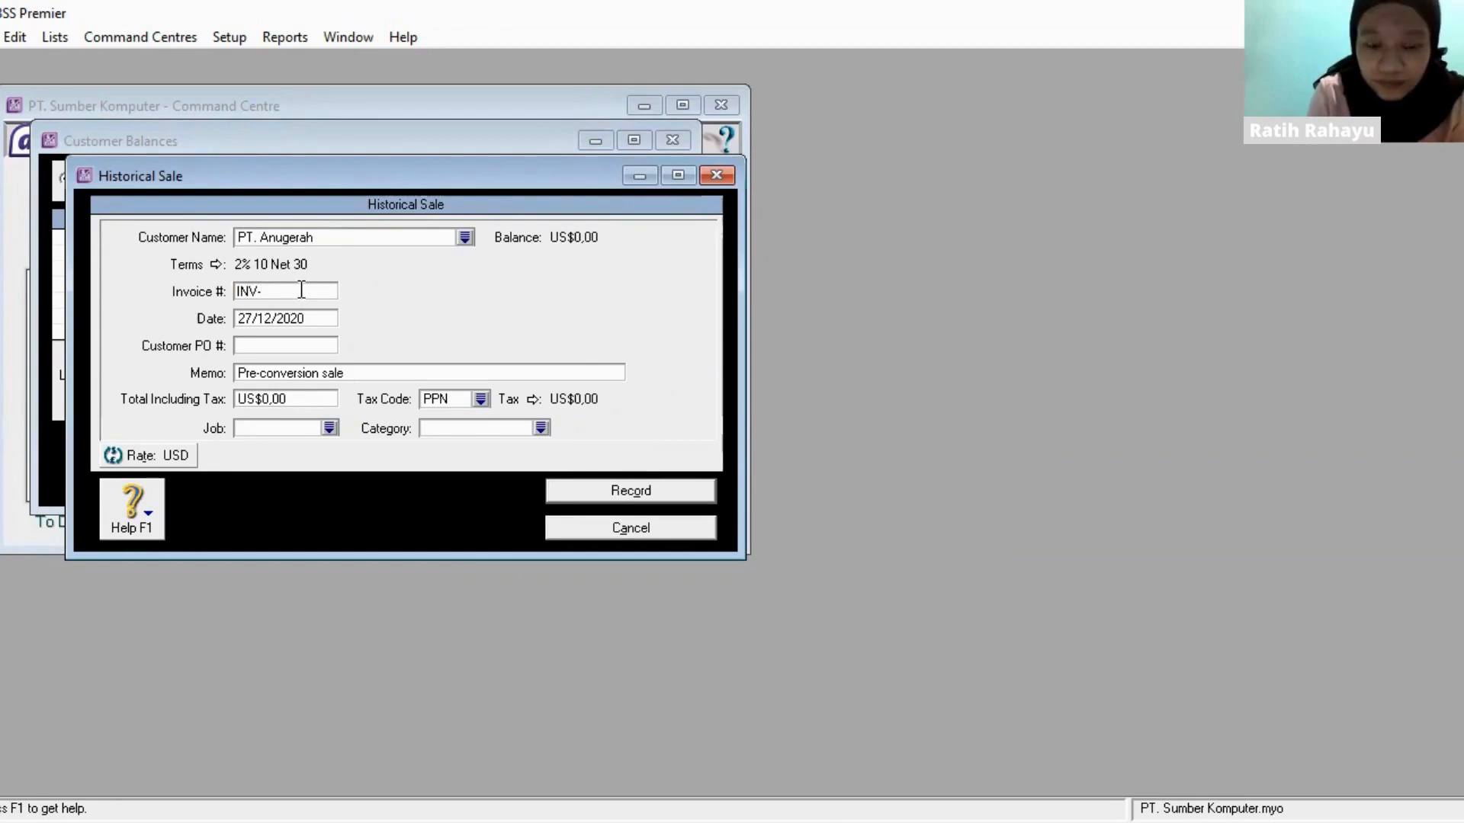
{"action": "type", "text": "01"}
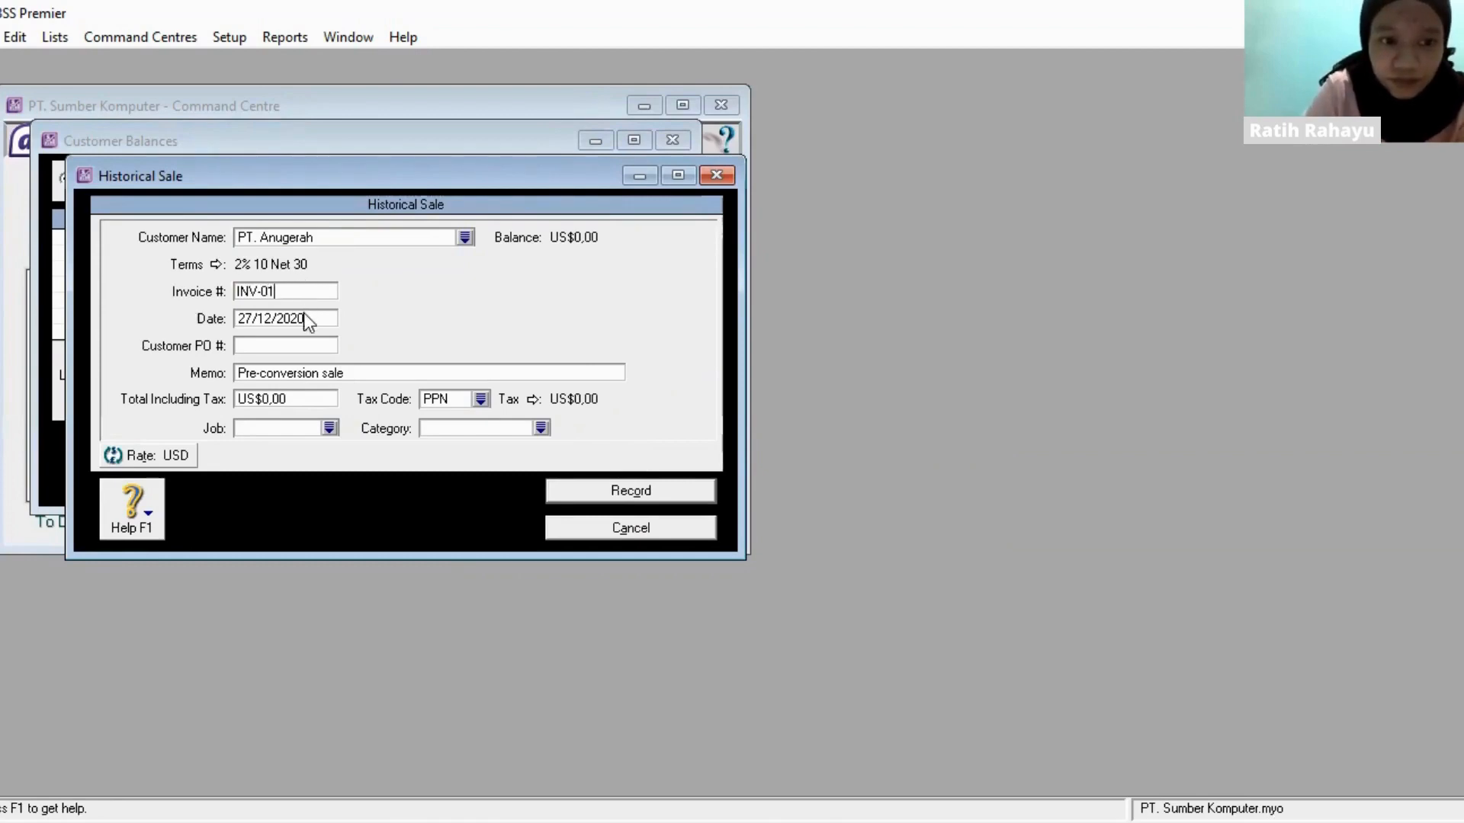
{"action": "left_click", "coordinate": [305, 317]}
{"action": "type", "text": "2"}
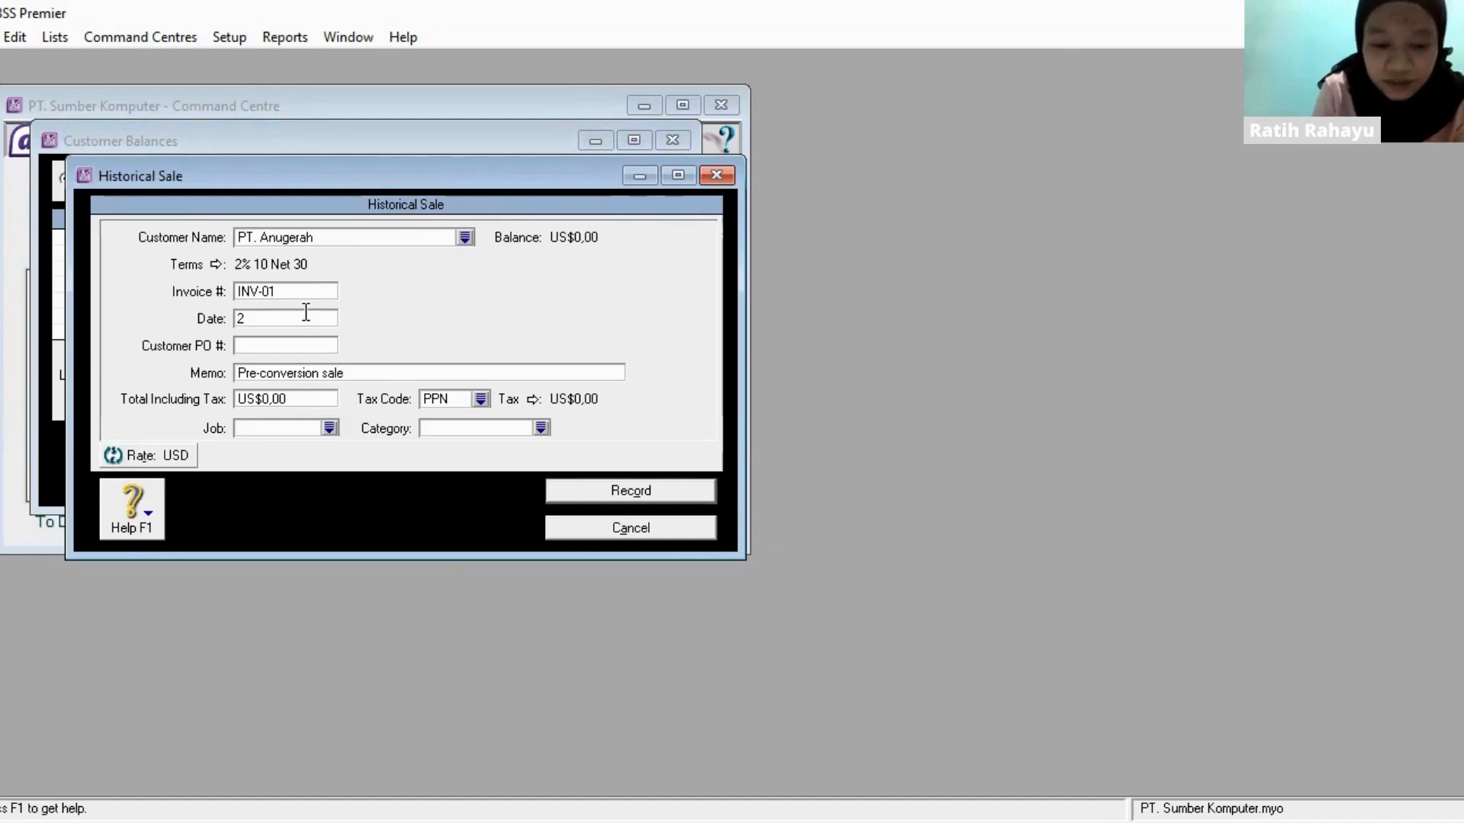
{"action": "type", "text": "9/12/2020"}
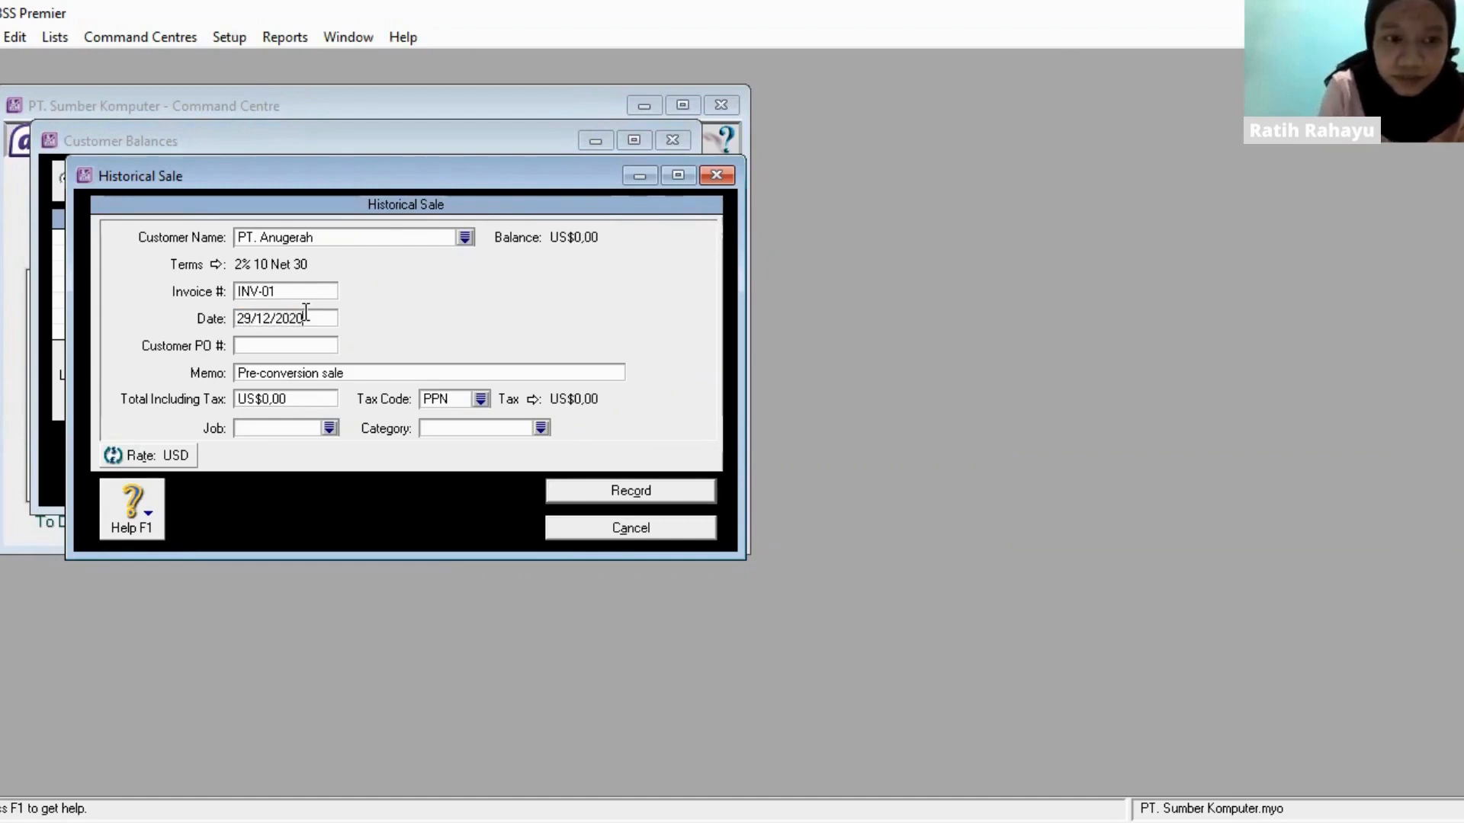
- Set the INV-01 sale's total including tax to US$192,00 and record the sale
{"action": "left_click", "coordinate": [315, 394]}
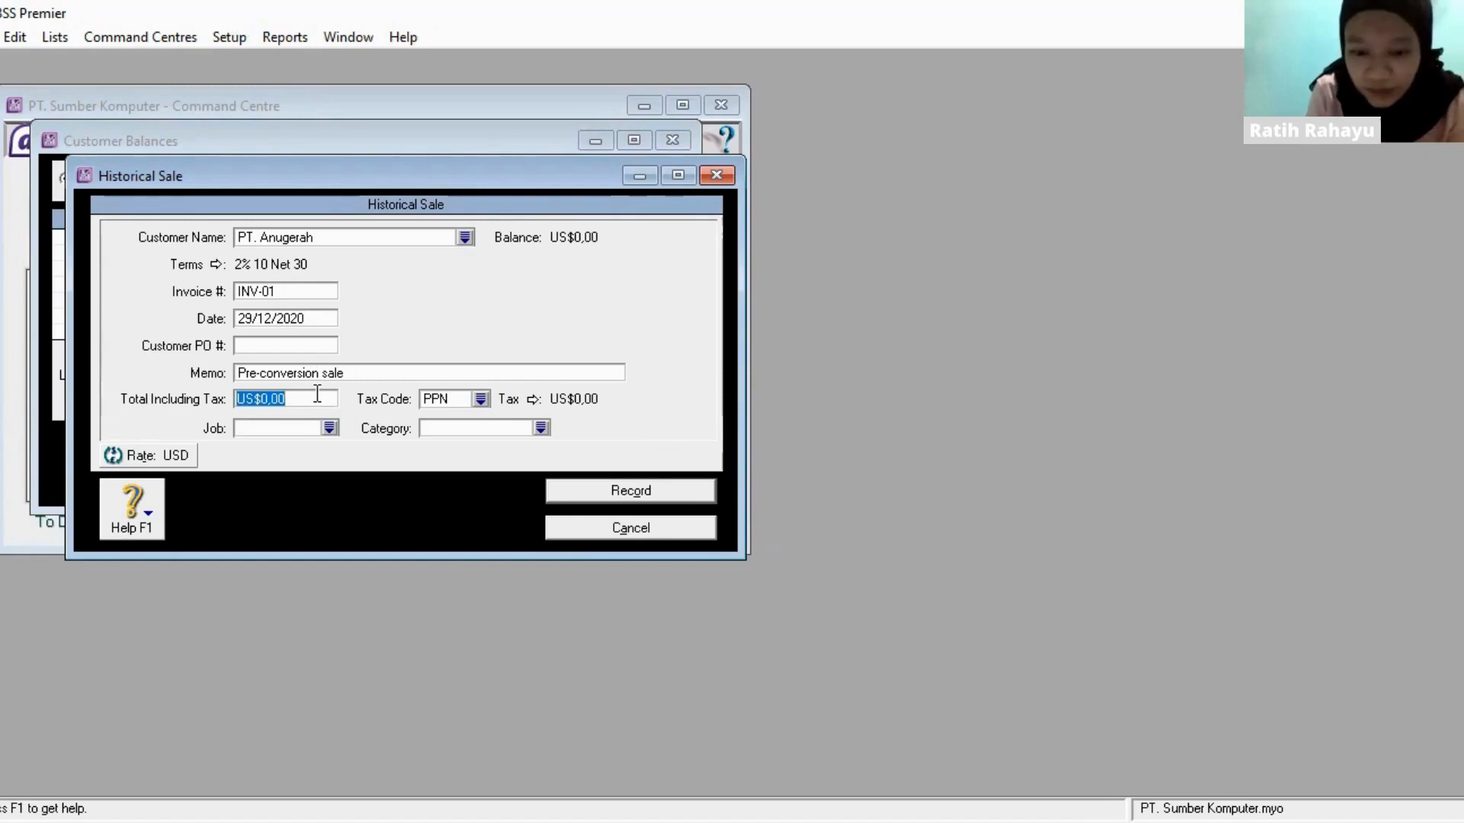
{"action": "type", "text": "12"}
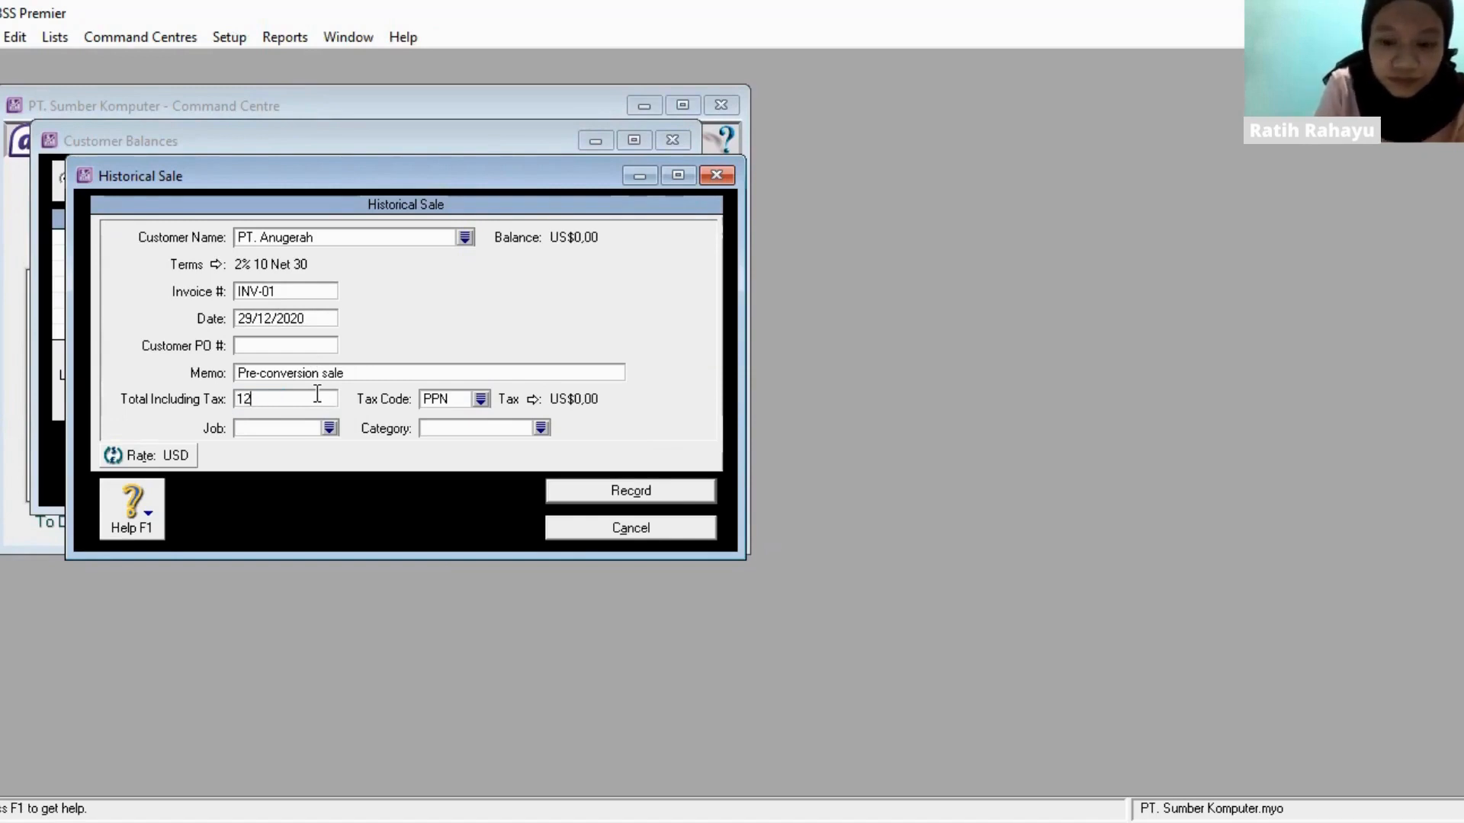
{"action": "key", "text": "BackSpace"}
{"action": "type", "text": "92"}
{"action": "key", "text": "Tab"}
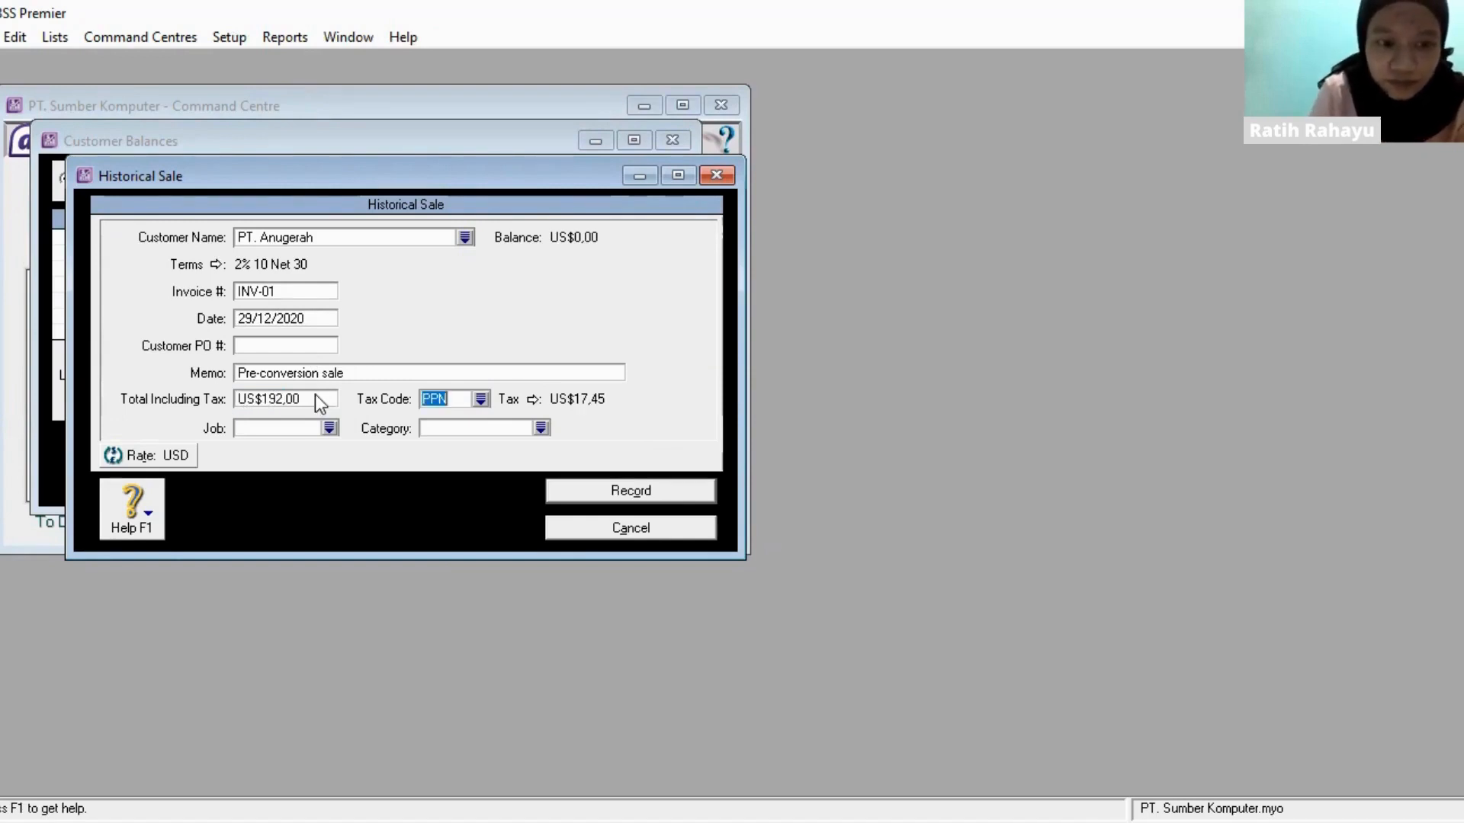
{"action": "left_click", "coordinate": [652, 496]}
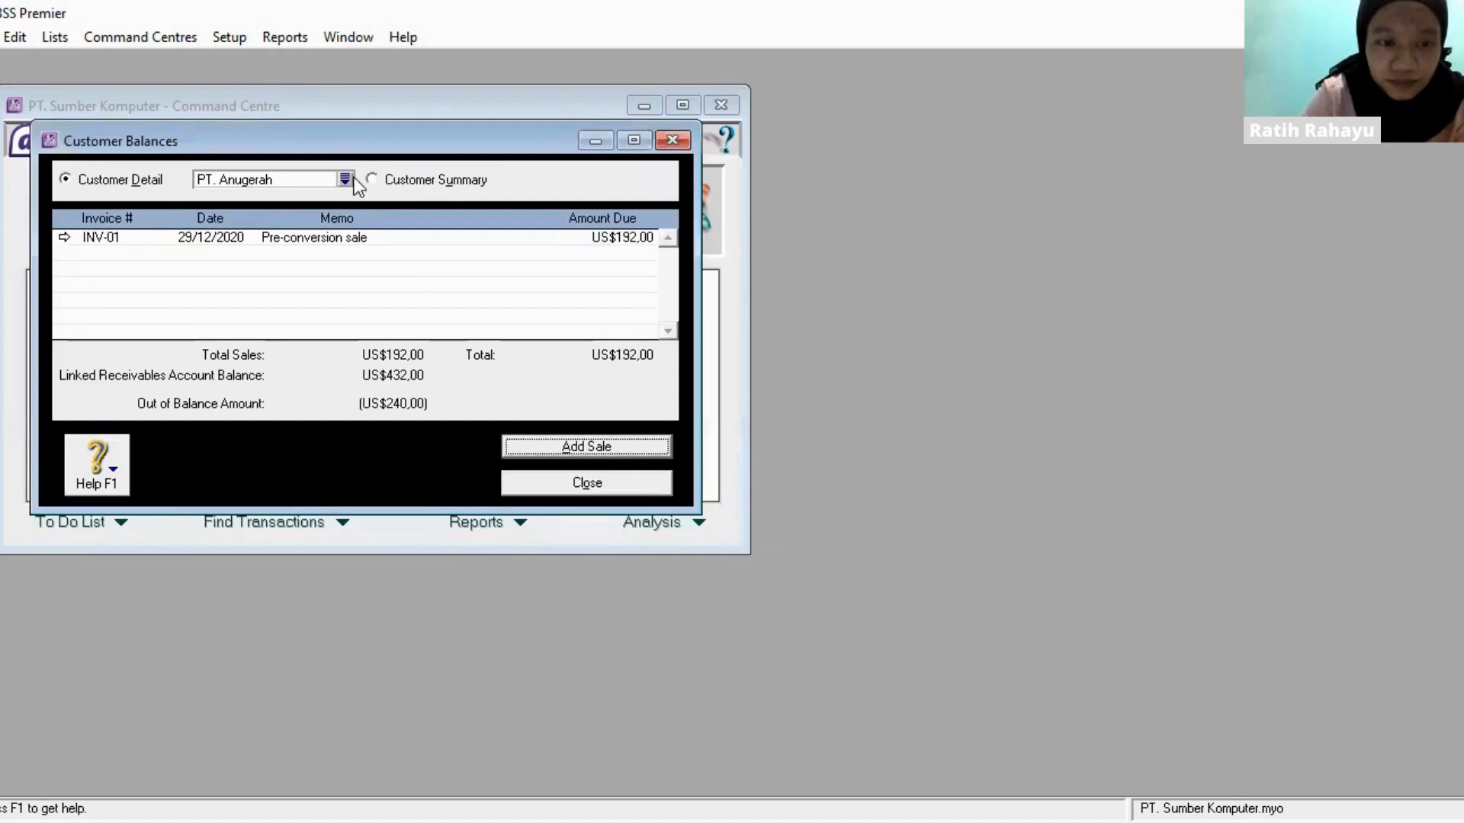
- Start a historical sale for PT. Hibrik with invoice number INV-05 and date 26/12/2020
{"action": "left_click", "coordinate": [344, 178]}
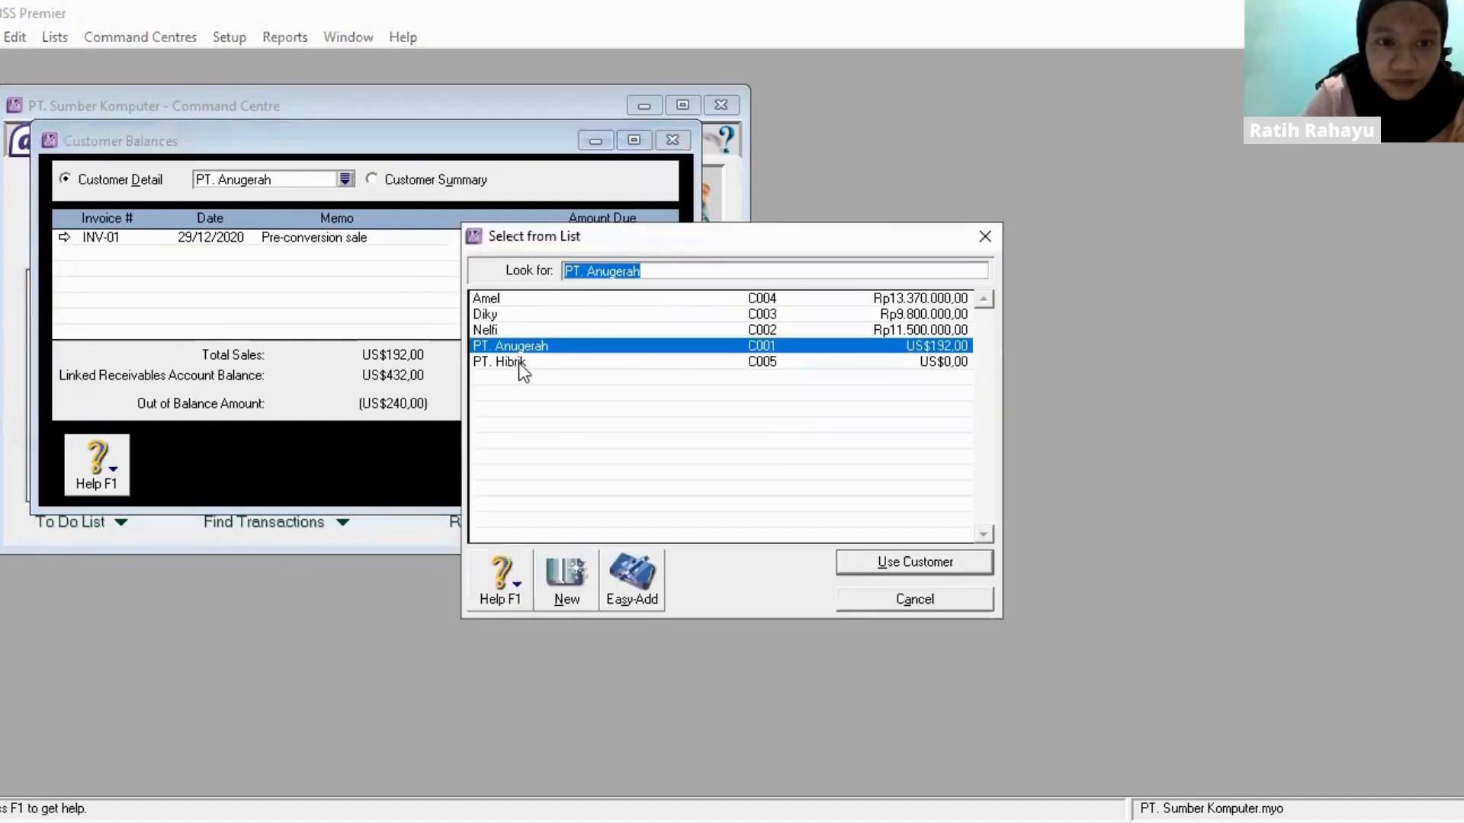
{"action": "double_click", "coordinate": [518, 363]}
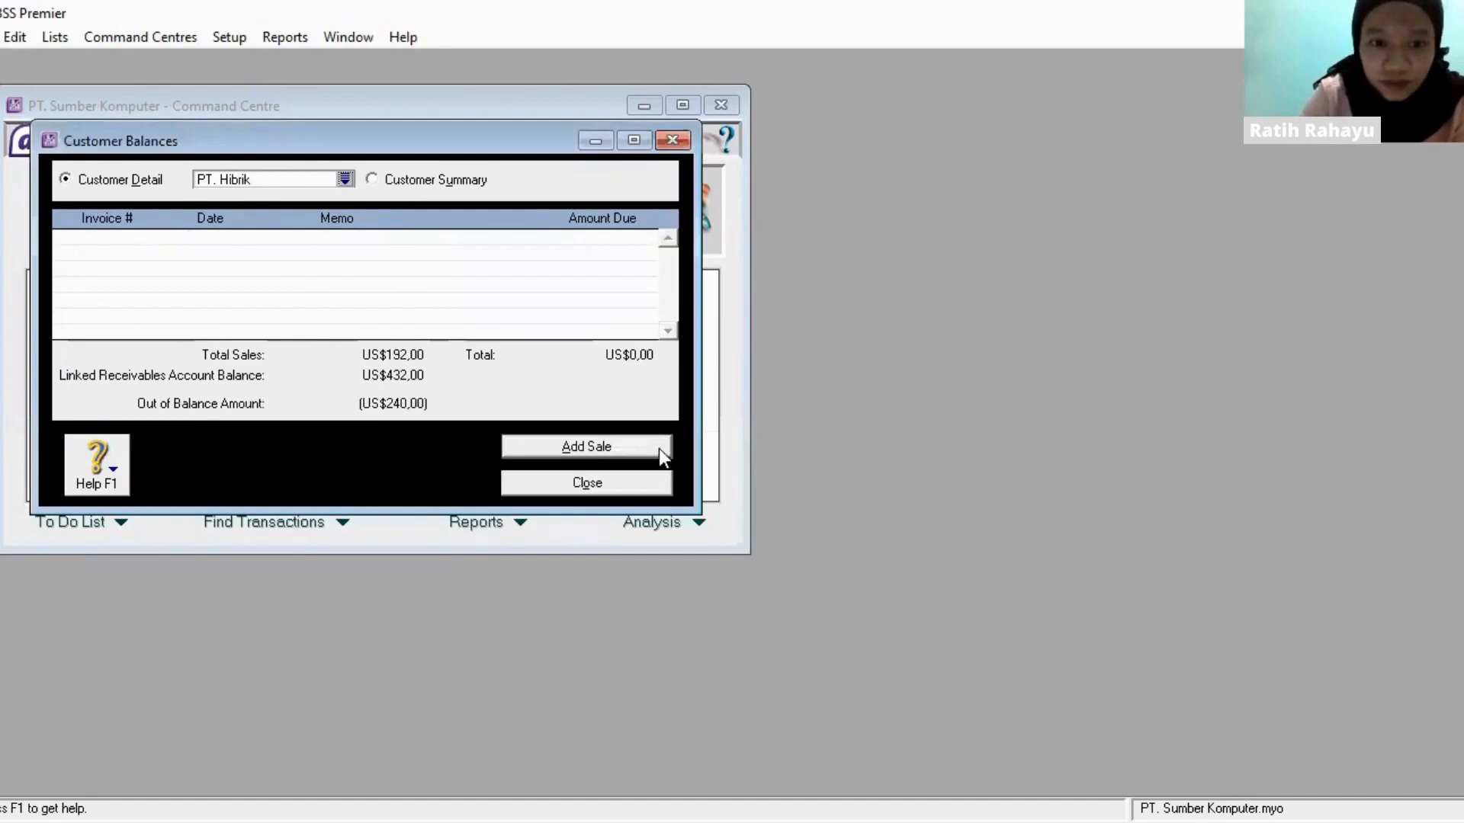
{"action": "left_click", "coordinate": [659, 449]}
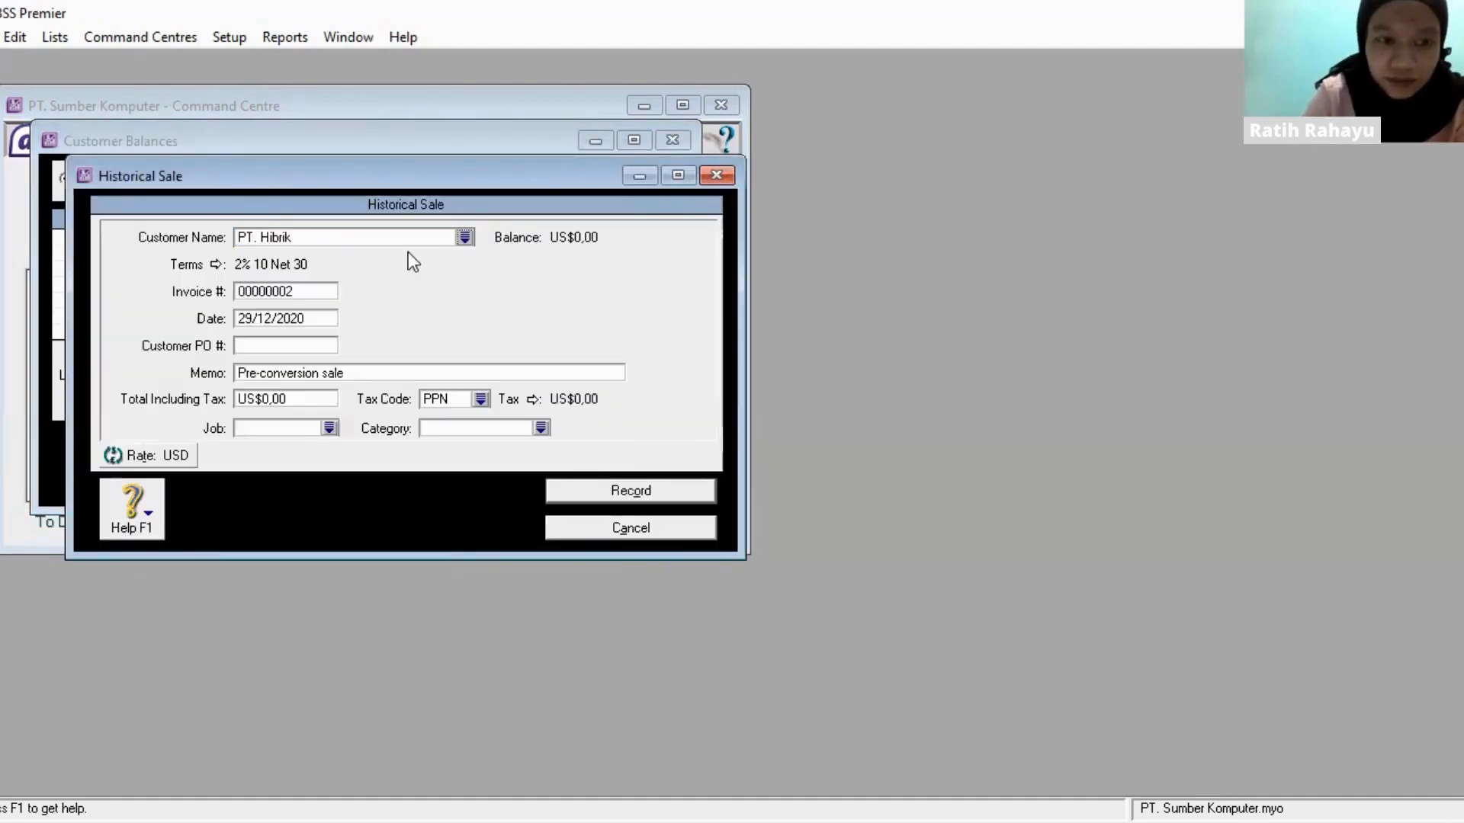
{"action": "double_click", "coordinate": [323, 291]}
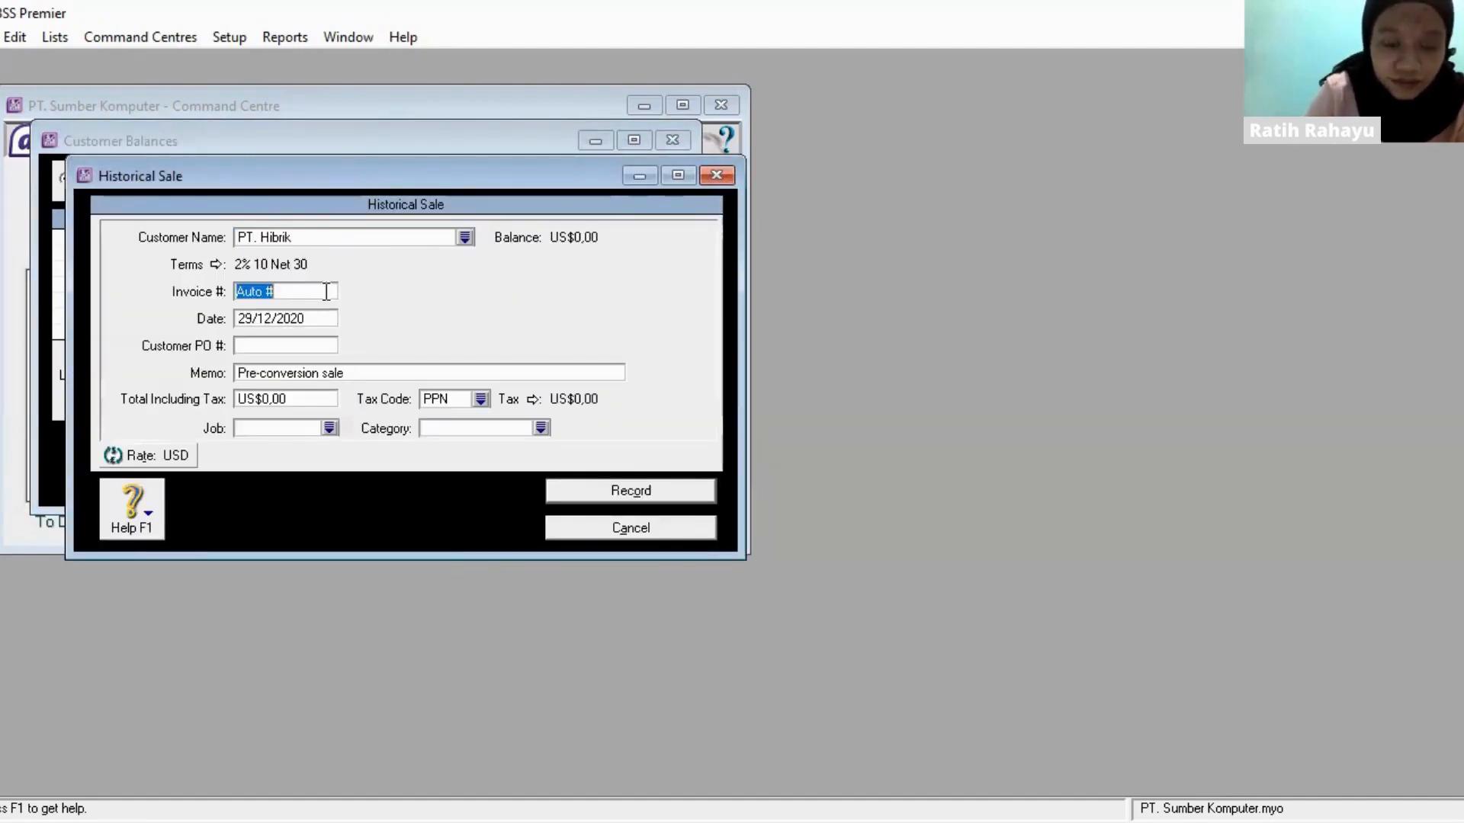
{"action": "key", "text": "BackSpace"}
{"action": "type", "text": "INV-"}
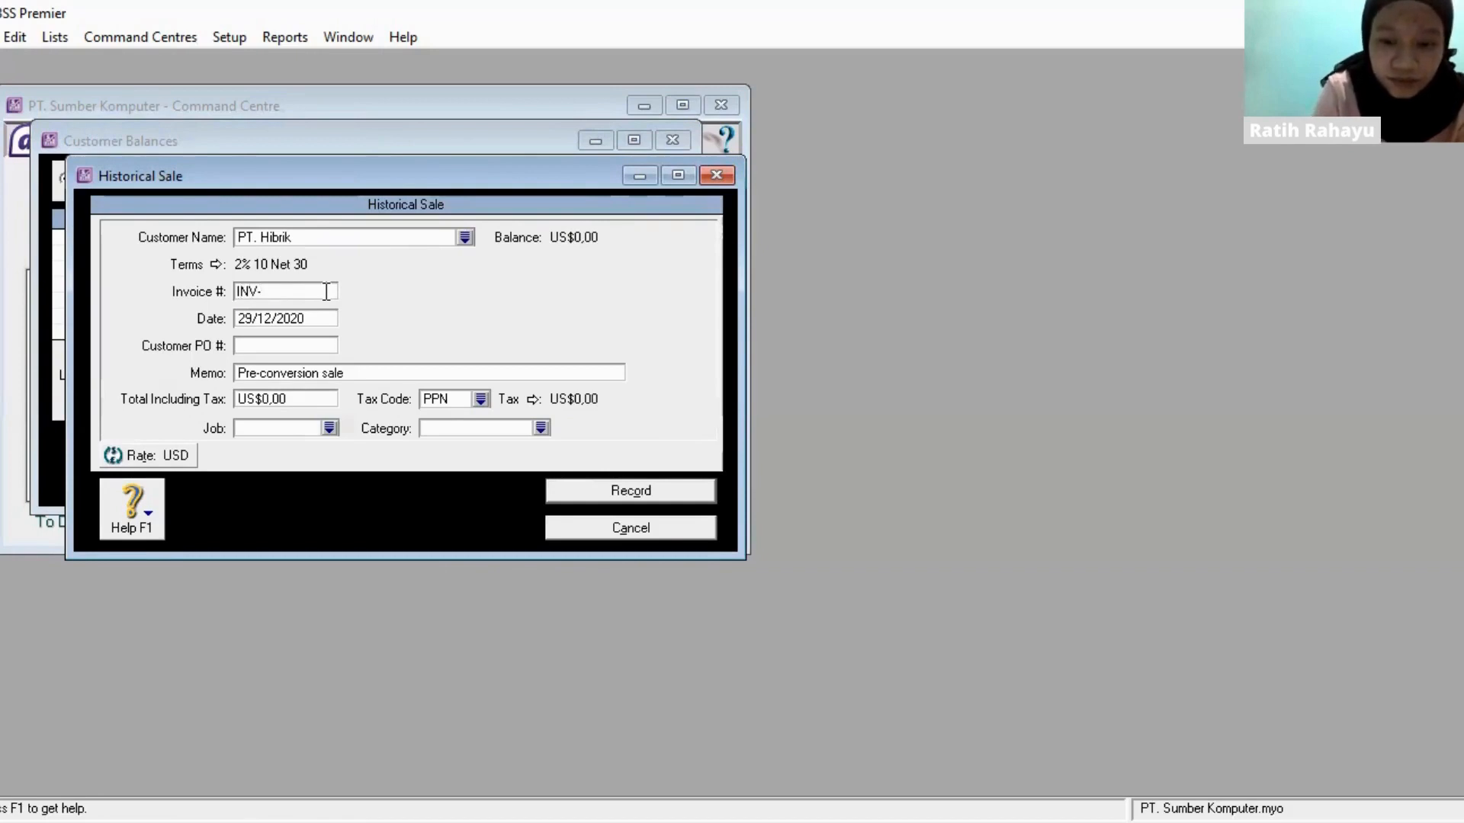
{"action": "type", "text": "05"}
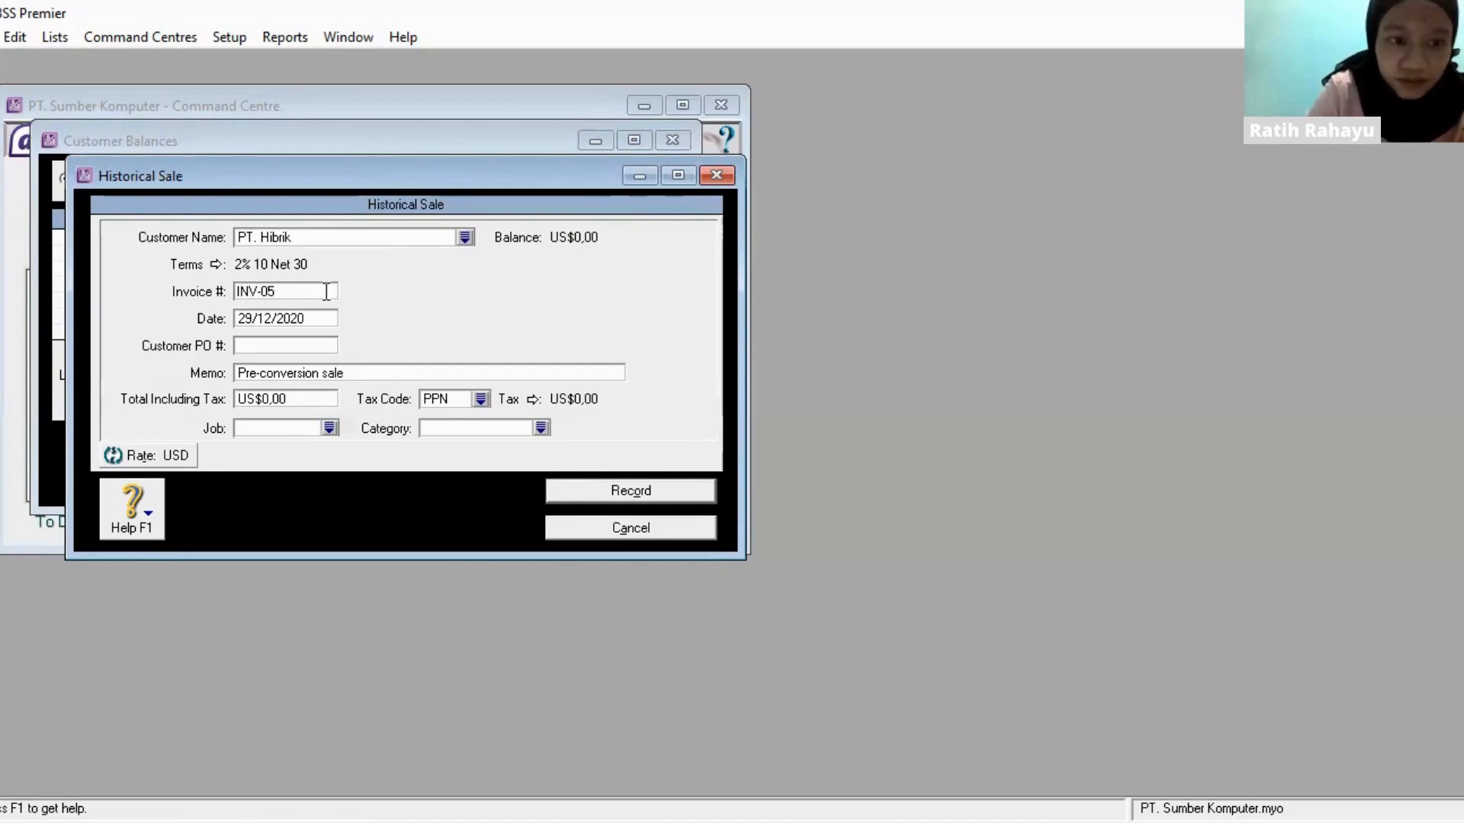
{"action": "key", "text": "Tab"}
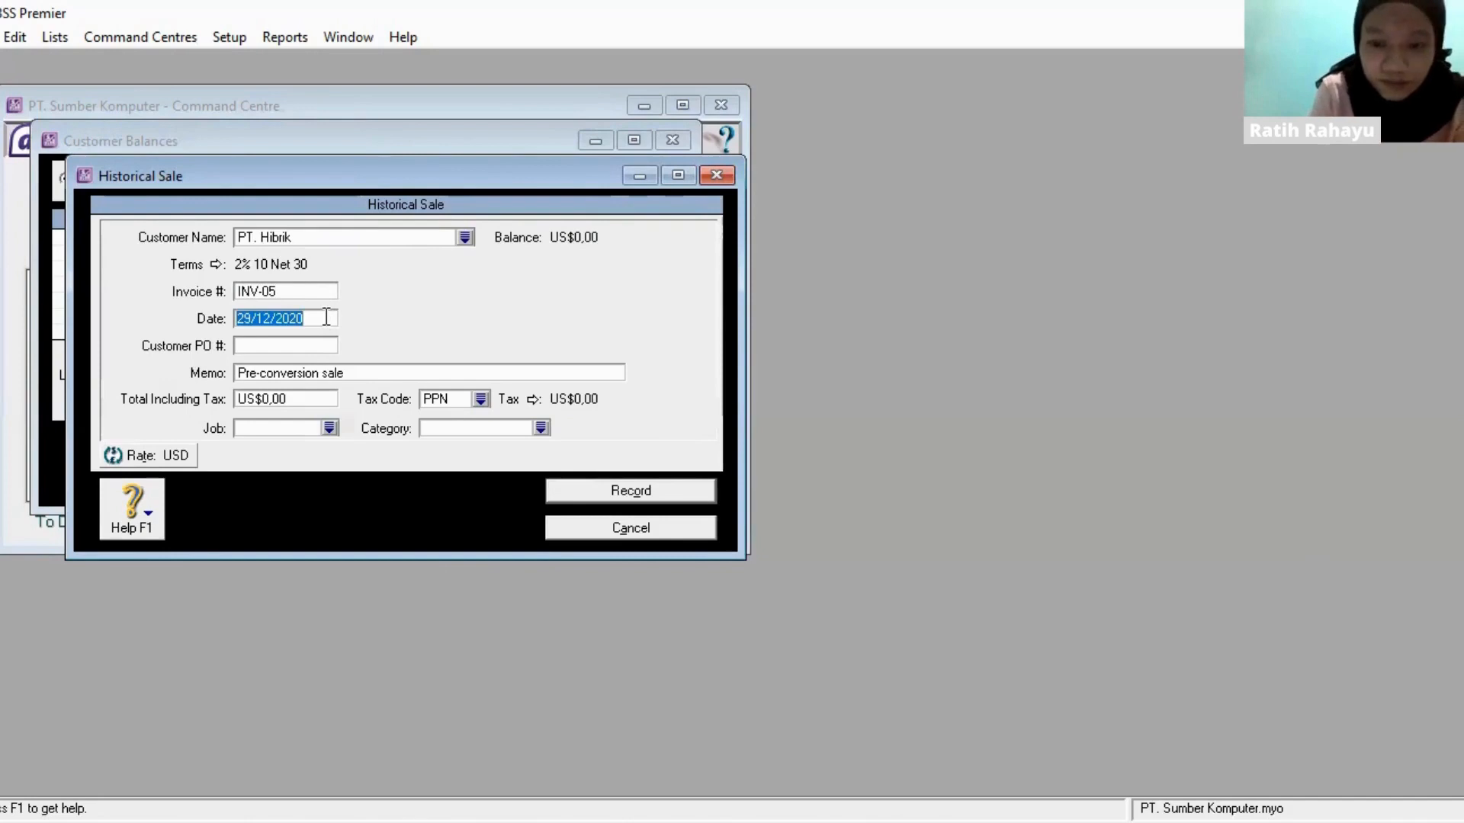
{"action": "type", "text": "26/12/2020"}
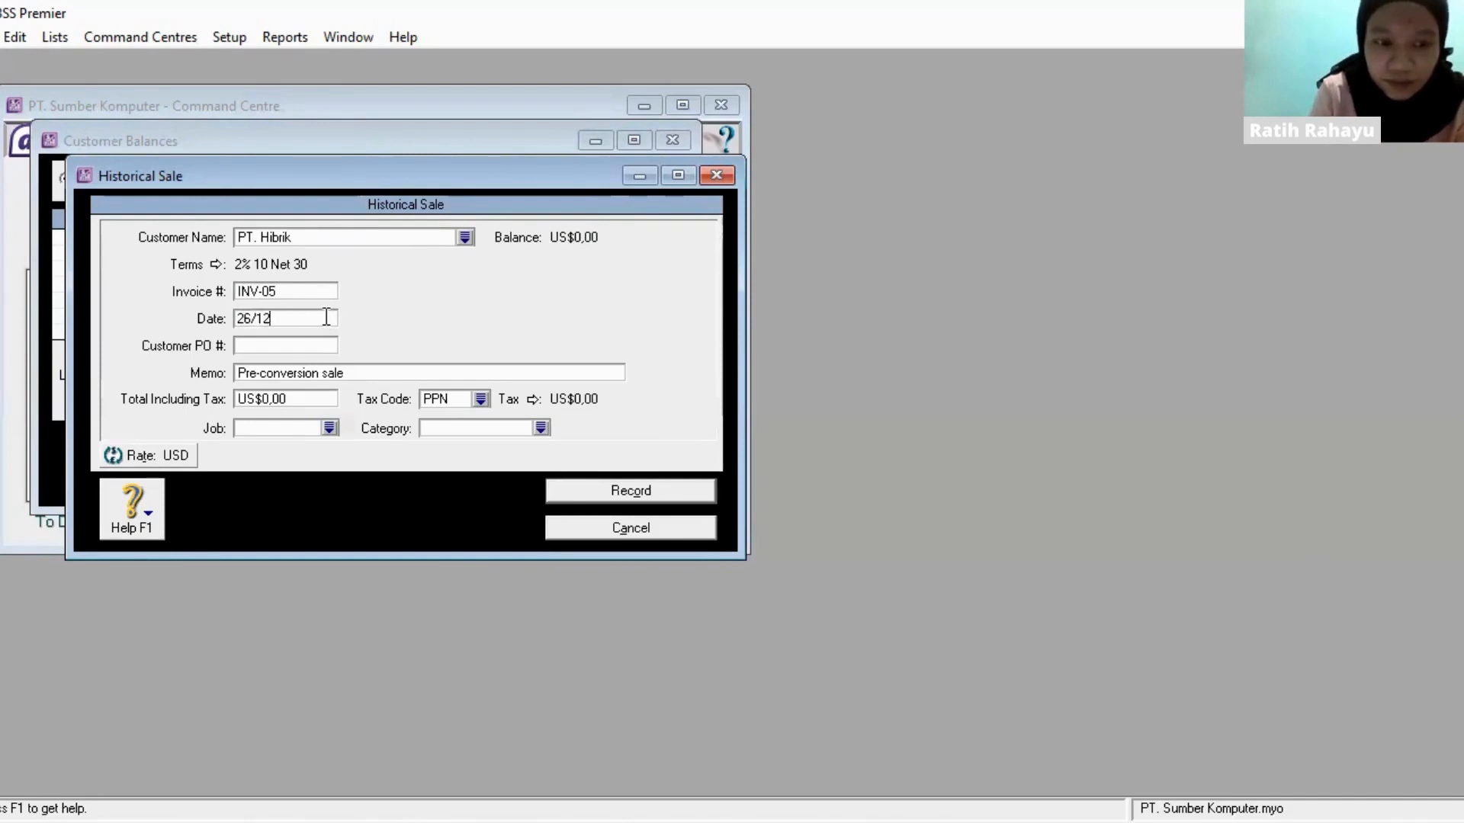
- Set the INV-05 sale's total including tax to US$240,00, record the sale and close the customer balances
{"action": "left_click", "coordinate": [314, 392]}
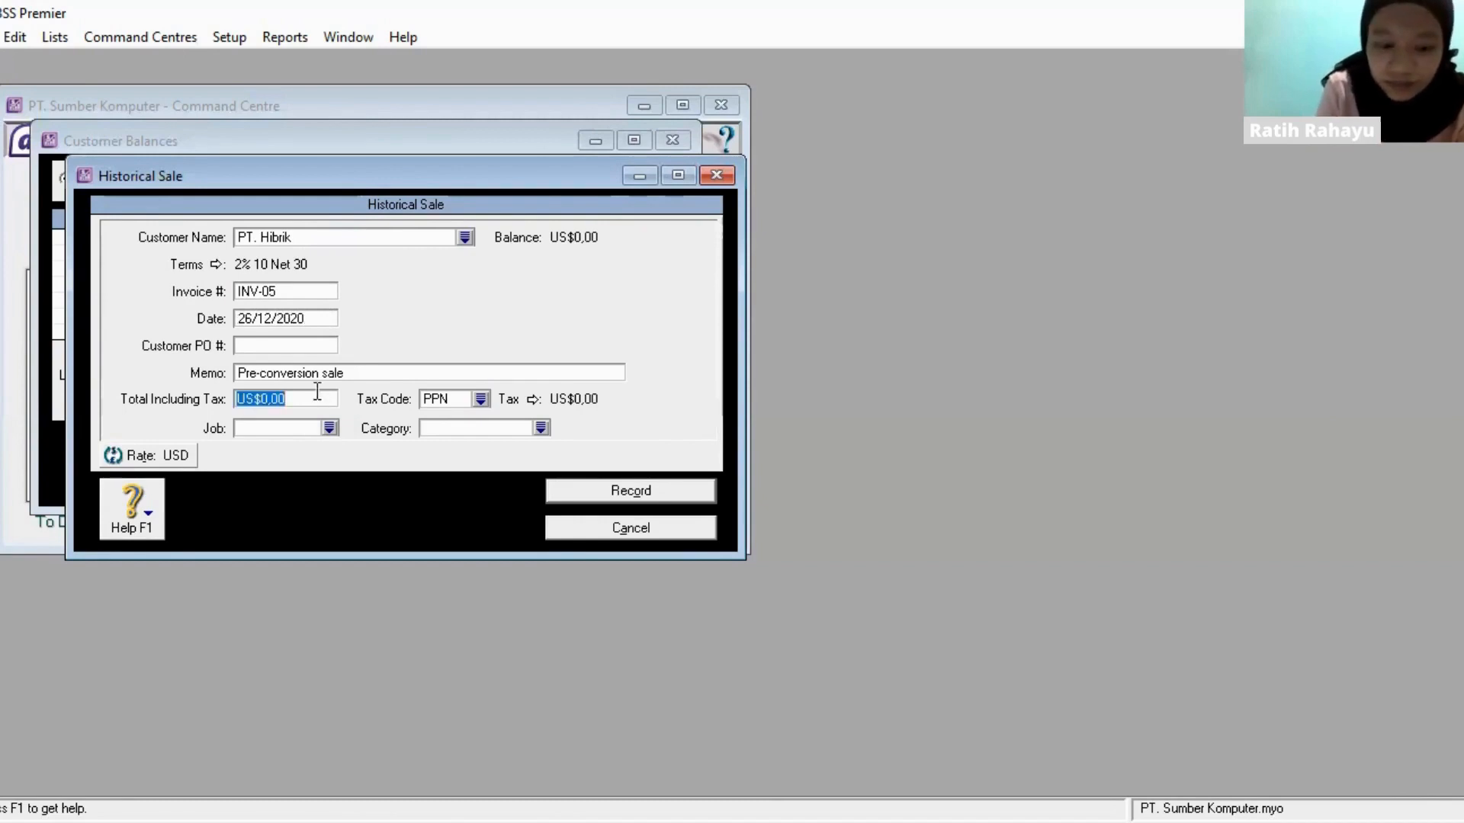
{"action": "type", "text": "240"}
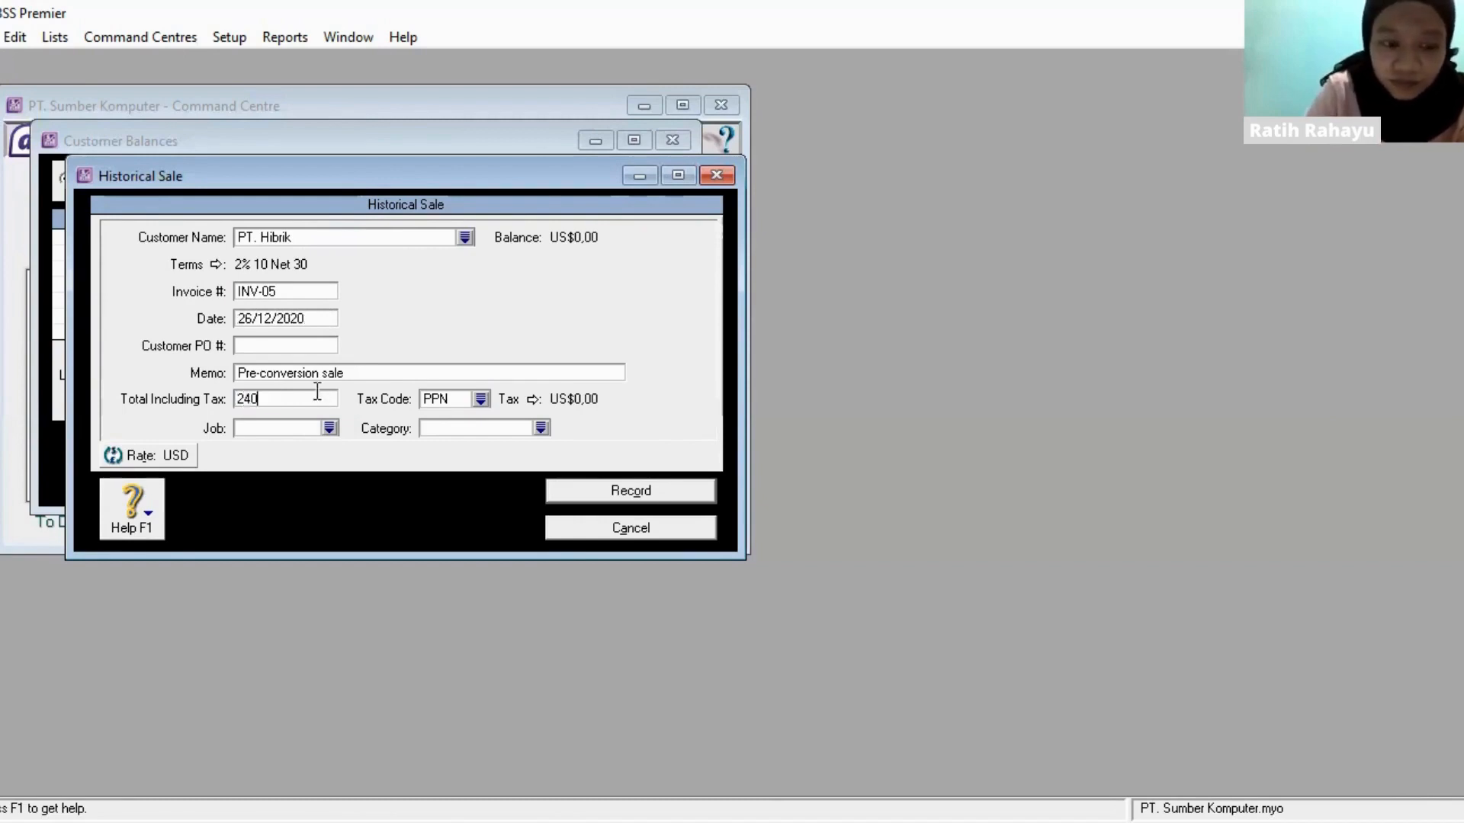
{"action": "key", "text": "Tab"}
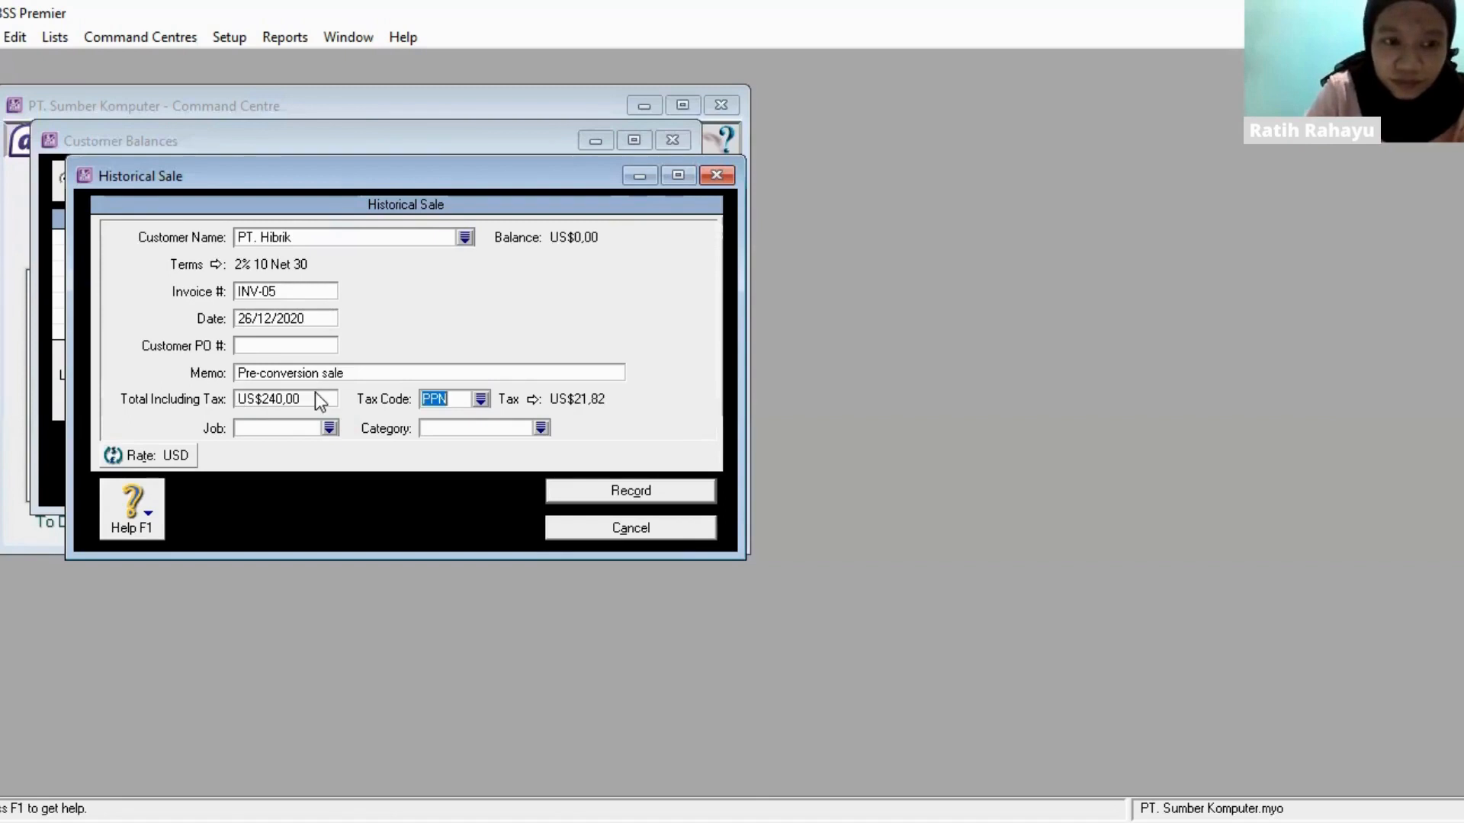
{"action": "left_click", "coordinate": [645, 492]}
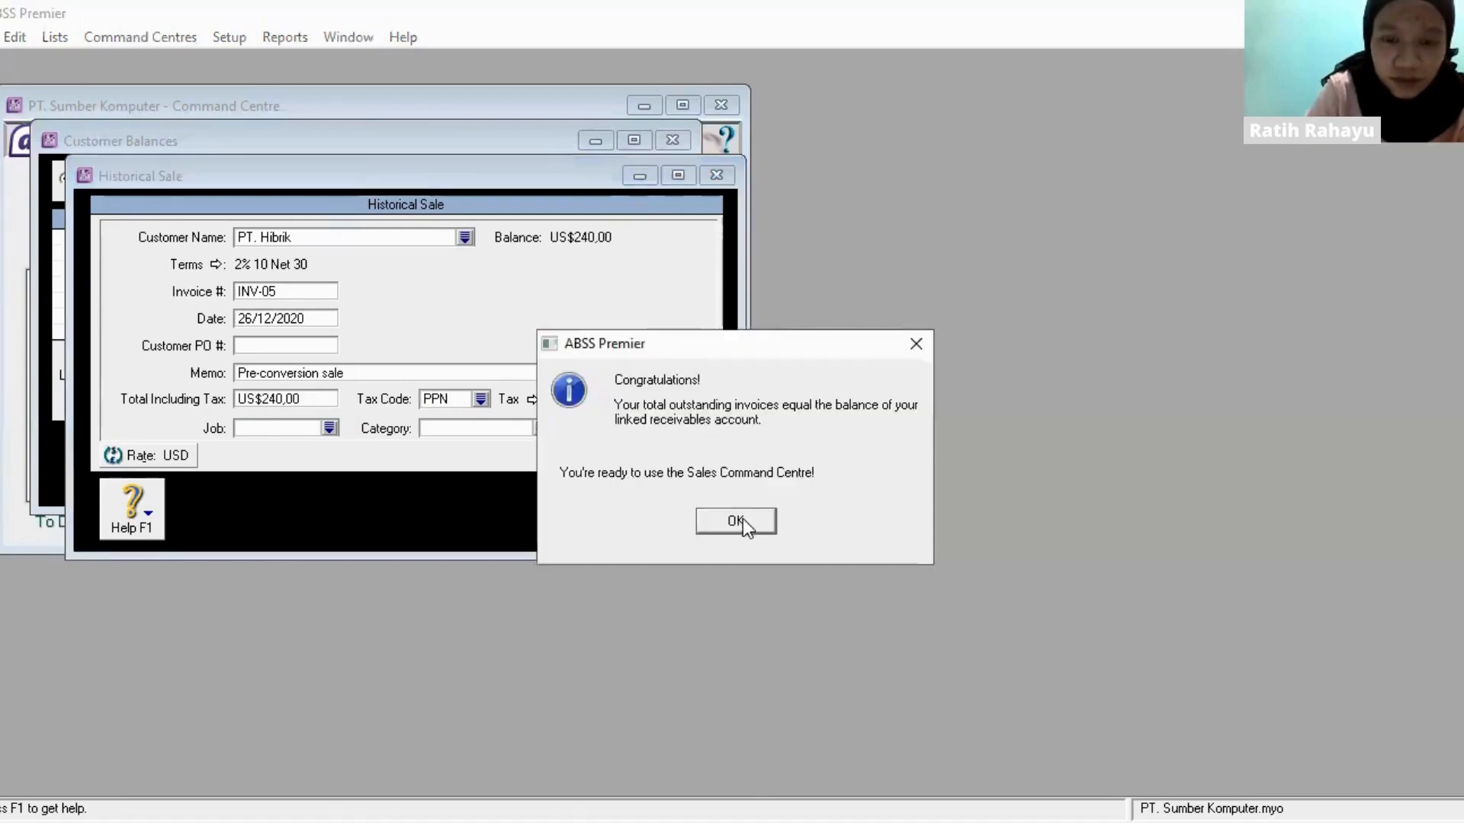
{"action": "left_click", "coordinate": [742, 518]}
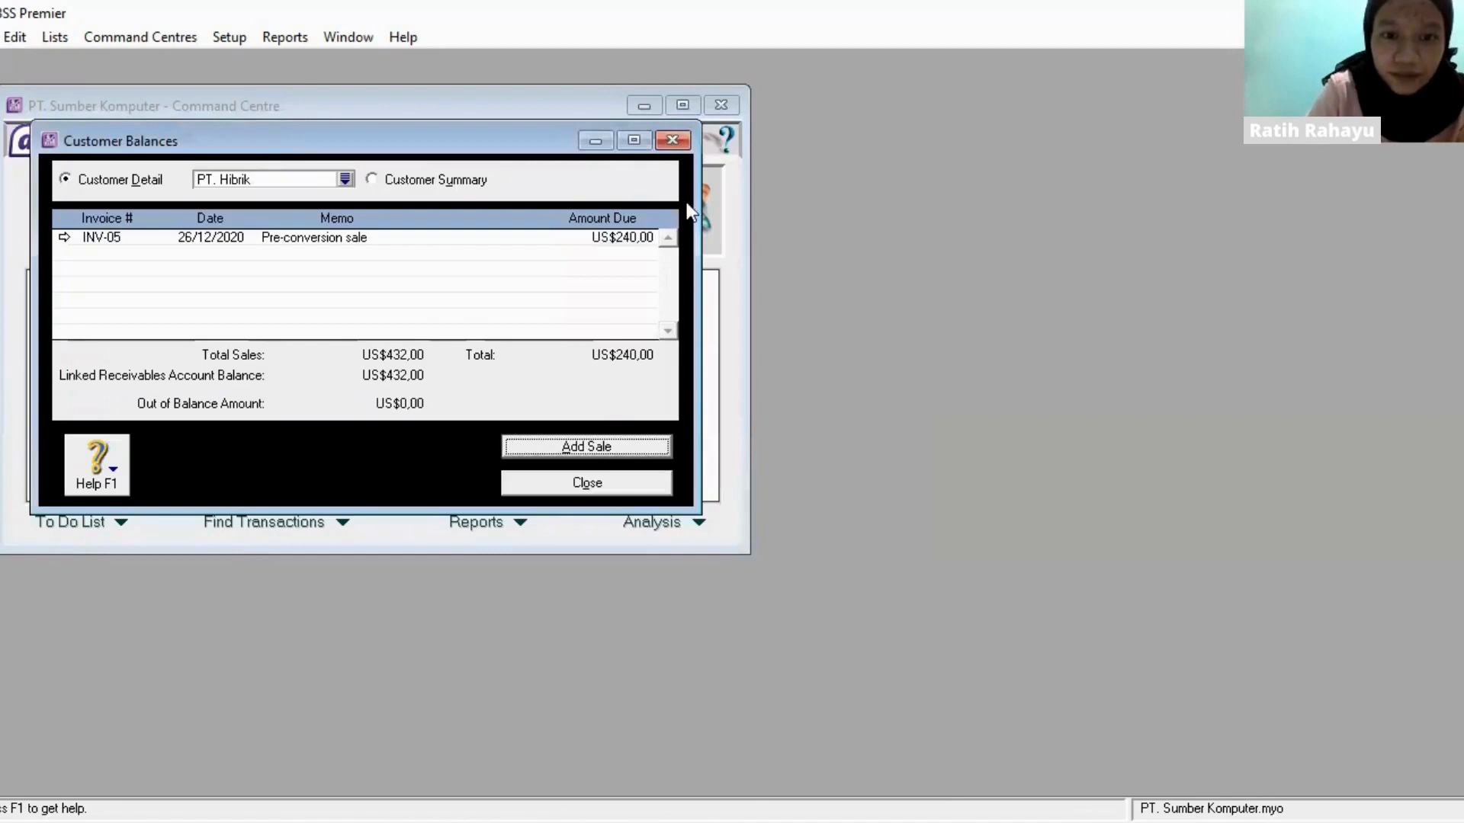
{"action": "left_click", "coordinate": [675, 141]}
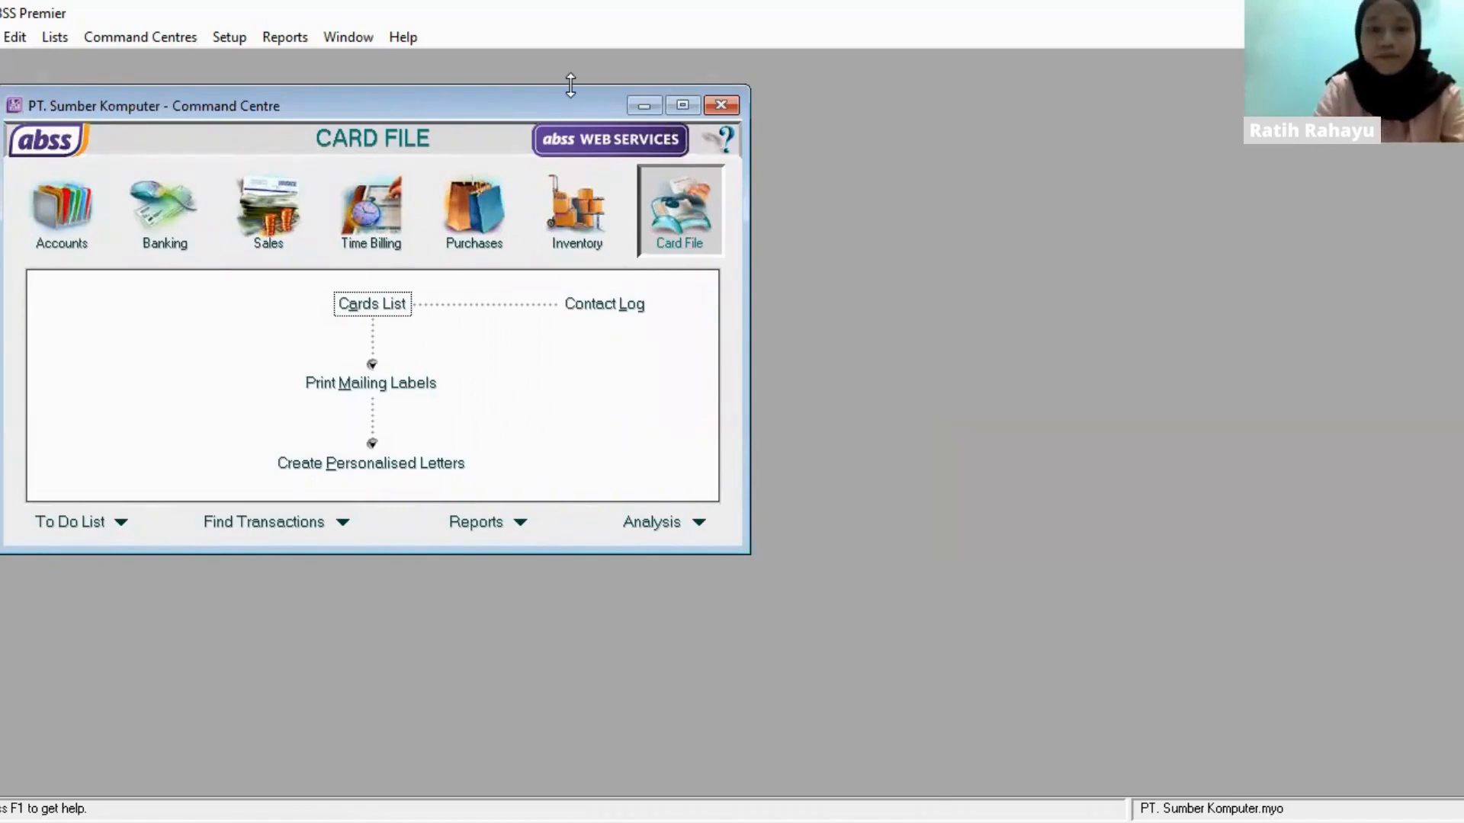
- Open the supplier balances setup and choose IDR as the currency of the supplier summary
{"action": "left_click", "coordinate": [234, 41]}
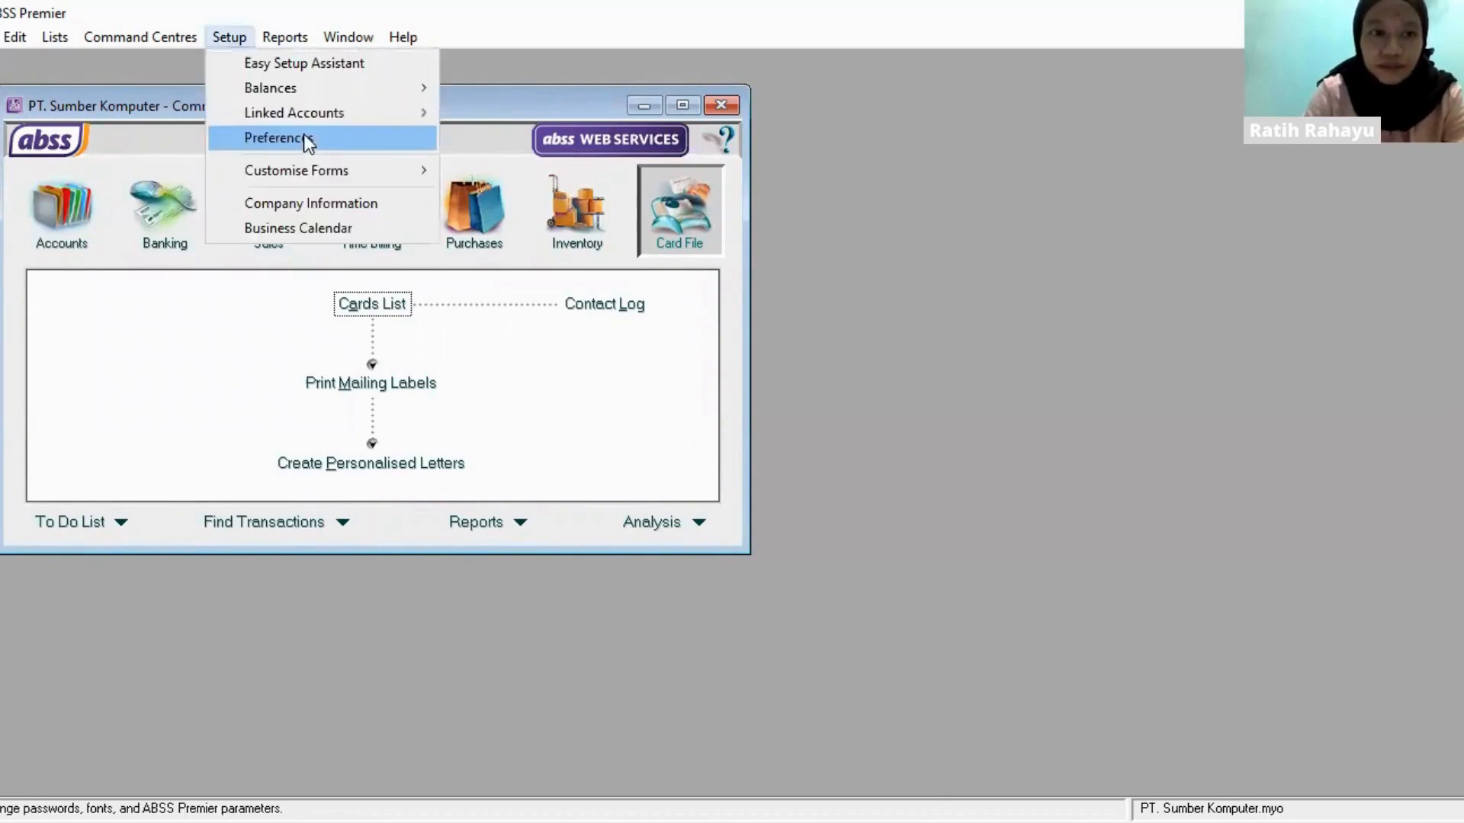
{"action": "mouse_move", "coordinate": [305, 93]}
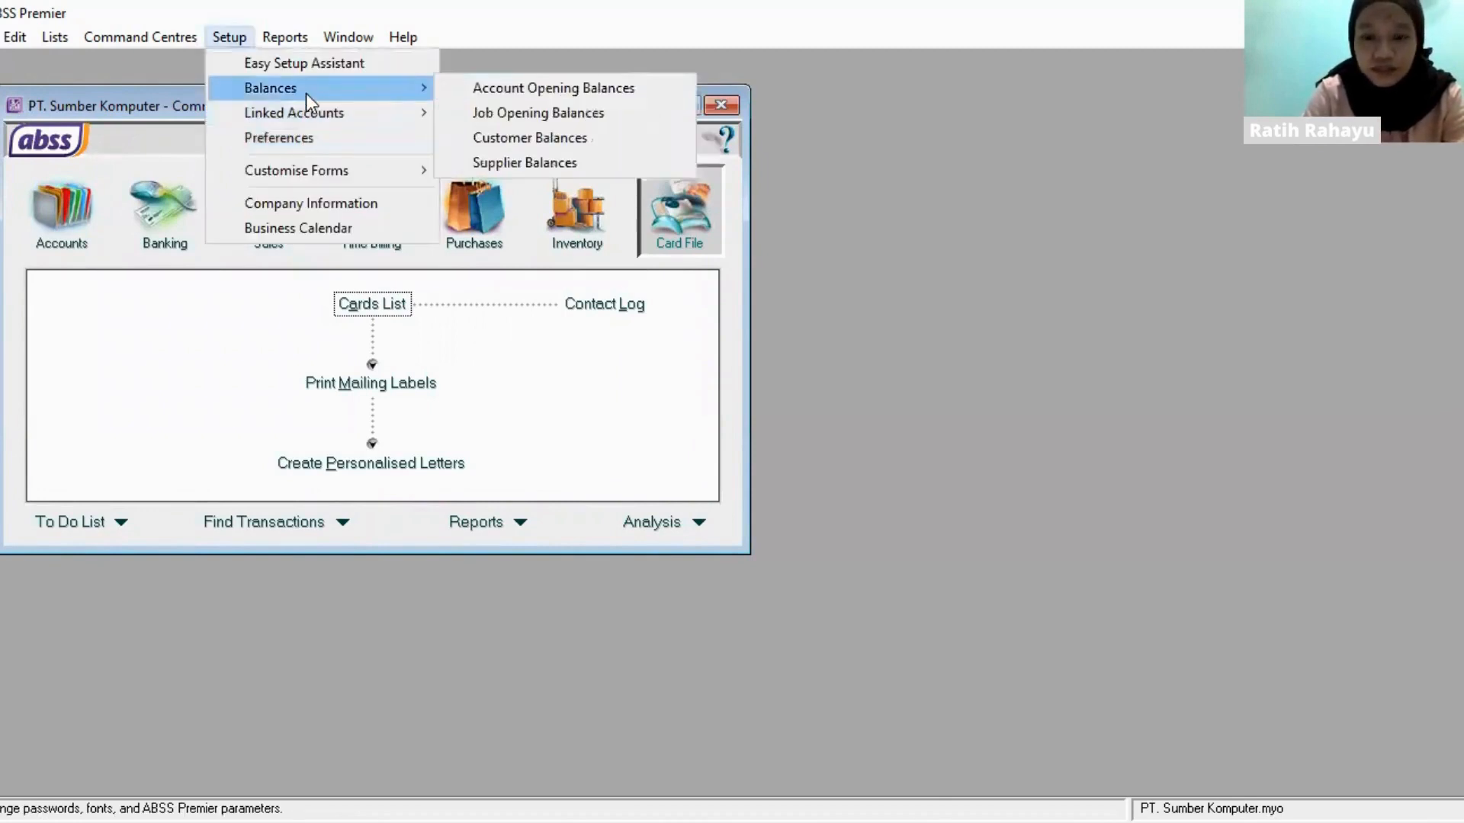
{"action": "left_click", "coordinate": [518, 162]}
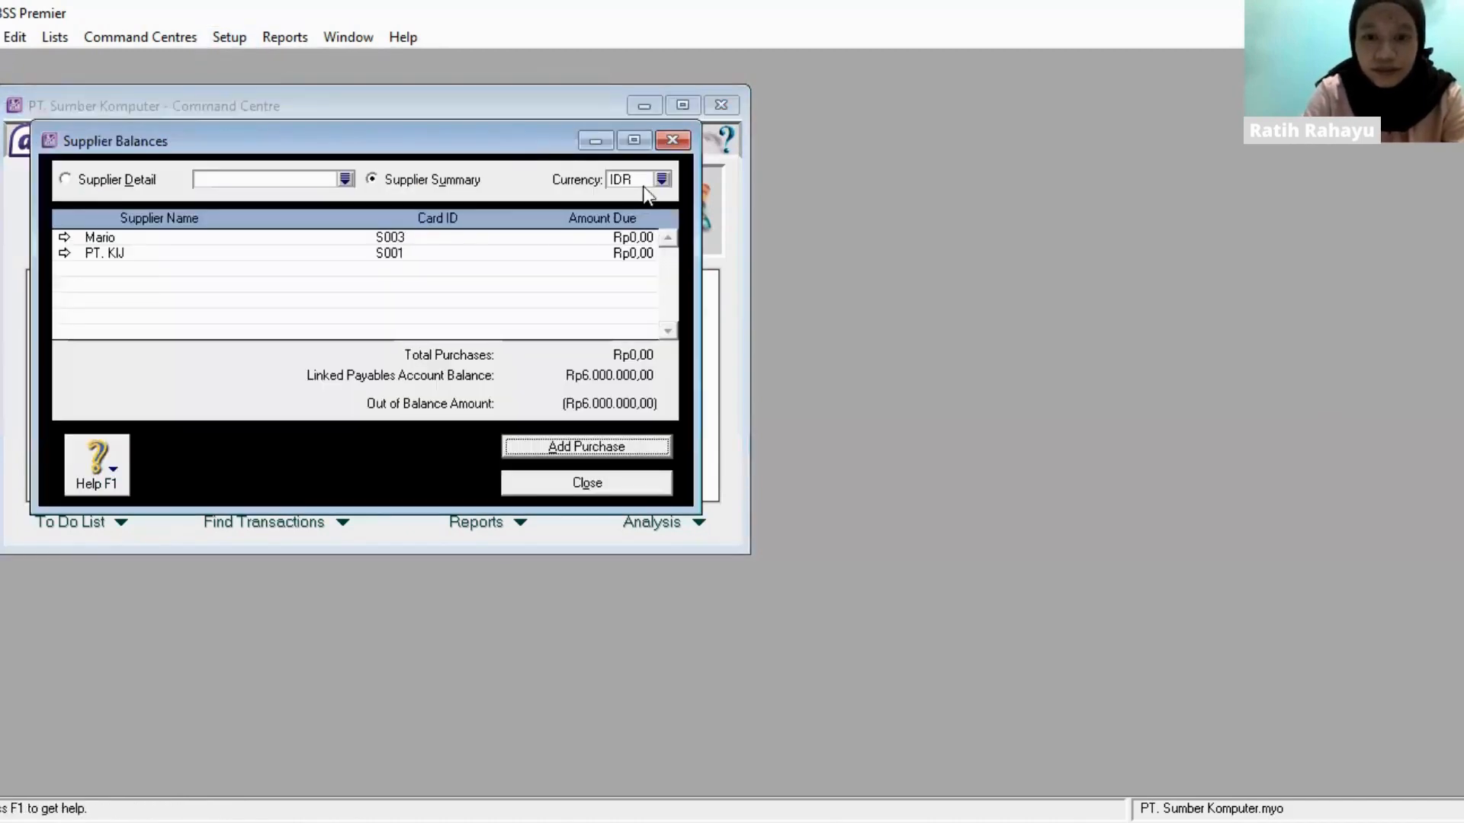
{"action": "left_click", "coordinate": [662, 179]}
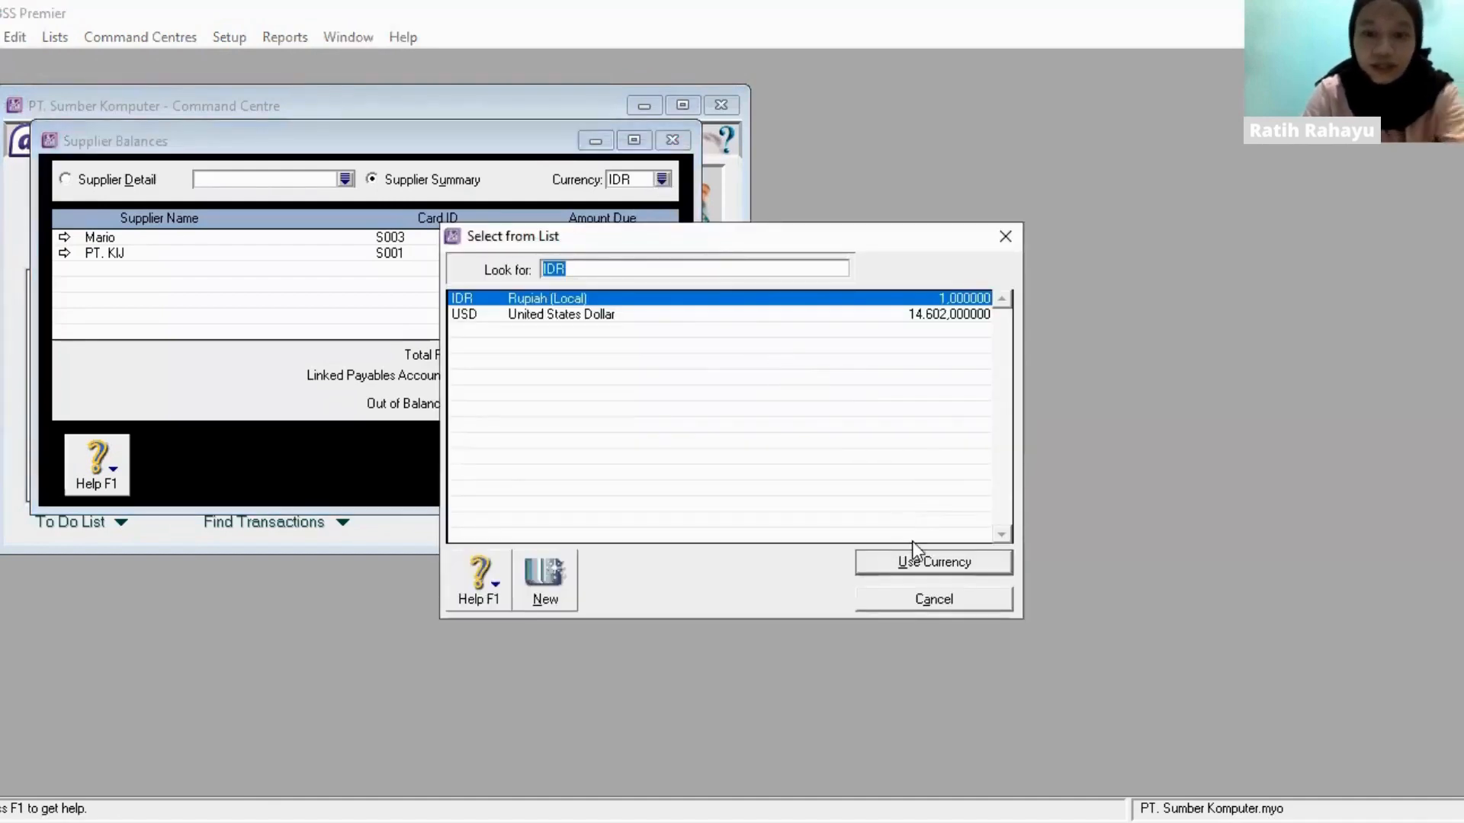
{"action": "left_click", "coordinate": [912, 561]}
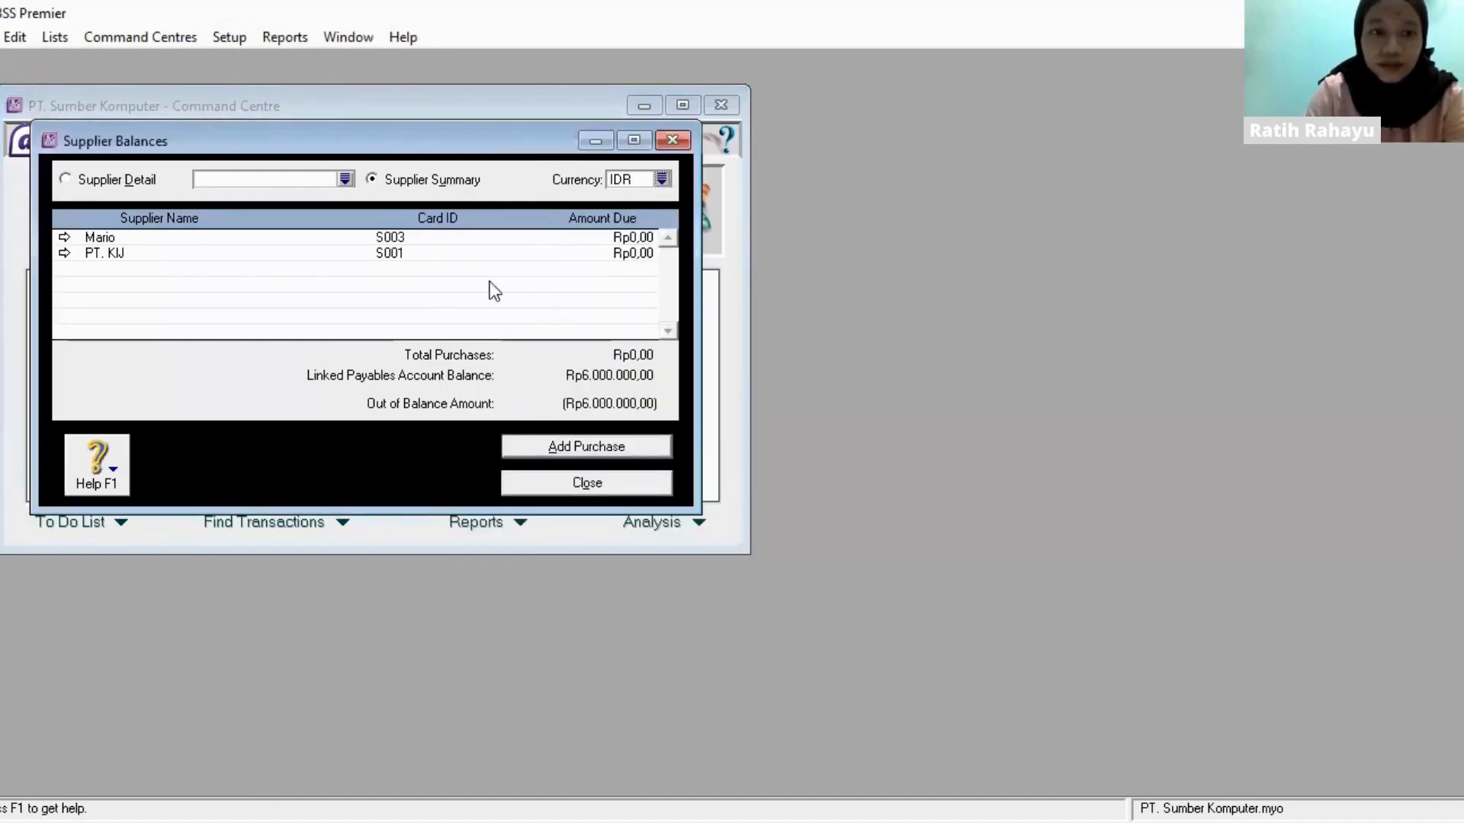
- Start a historical purchase for the first supplier in the IDR summary with PO number INV-03 and date 30/12/2020
{"action": "double_click", "coordinate": [378, 240]}
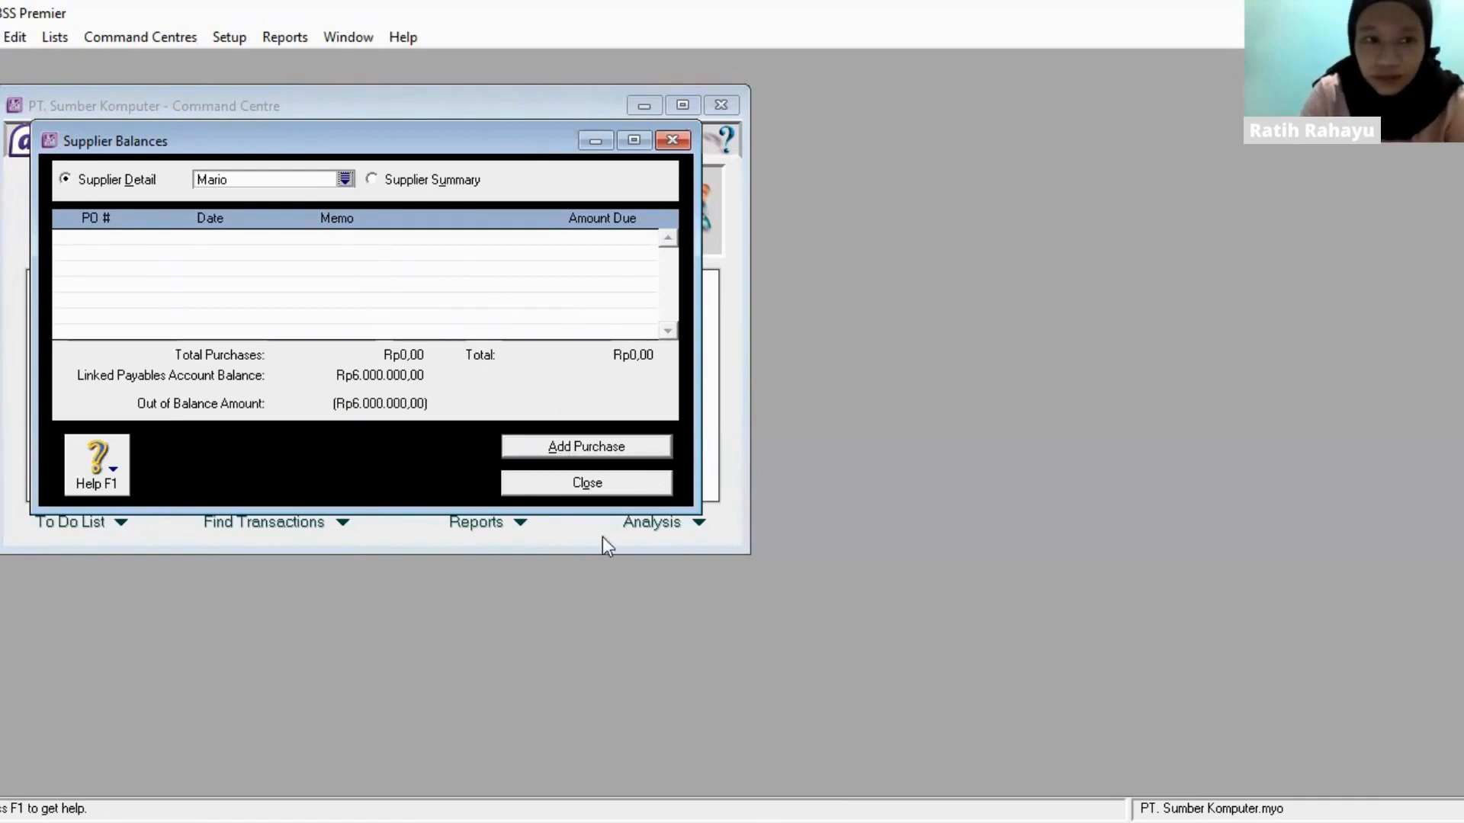
{"action": "left_click", "coordinate": [601, 446]}
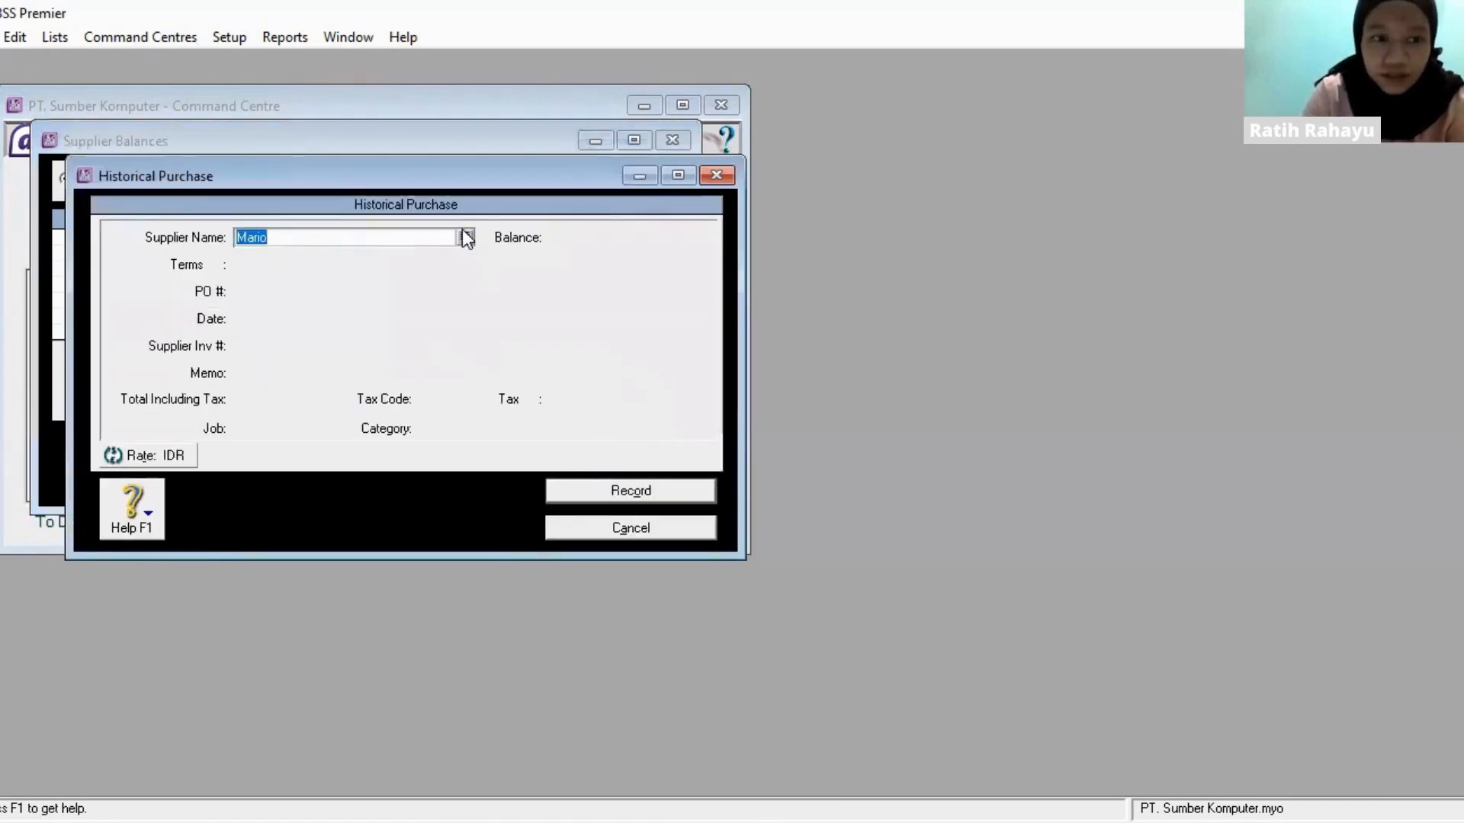
{"action": "key", "text": "Tab"}
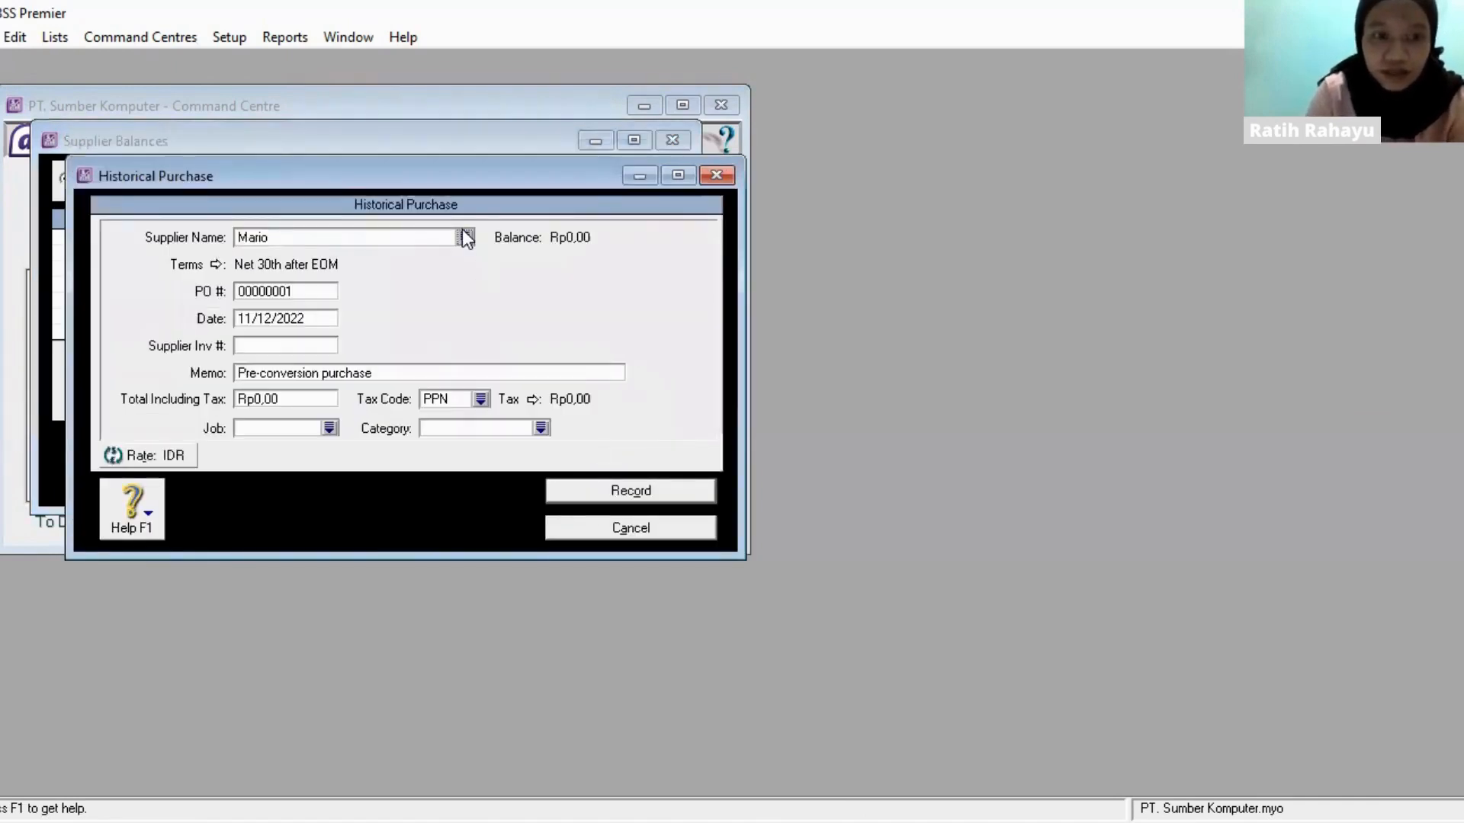
{"action": "left_click", "coordinate": [311, 294]}
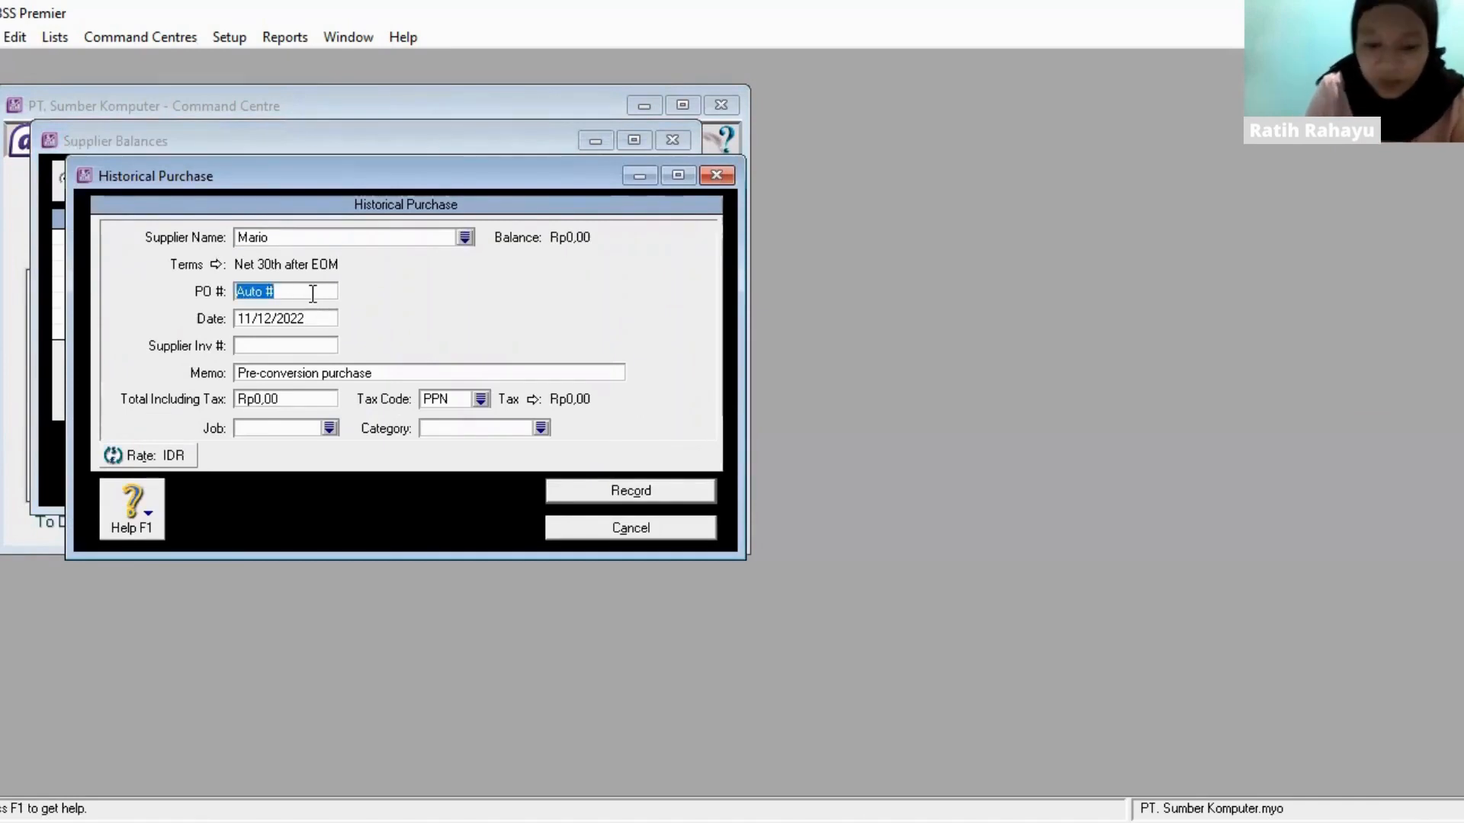
{"action": "type", "text": "INV-"}
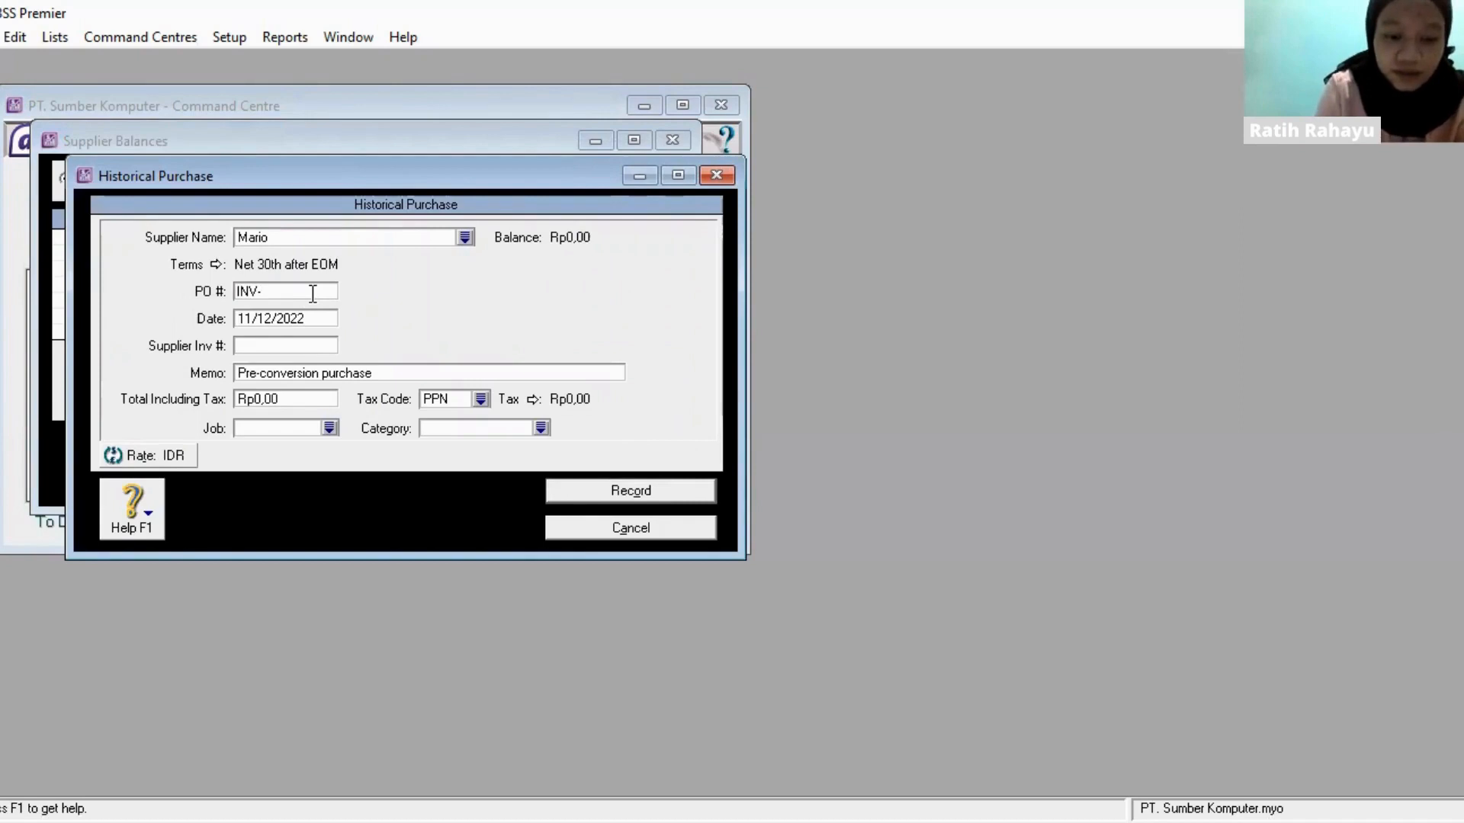
{"action": "type", "text": "03"}
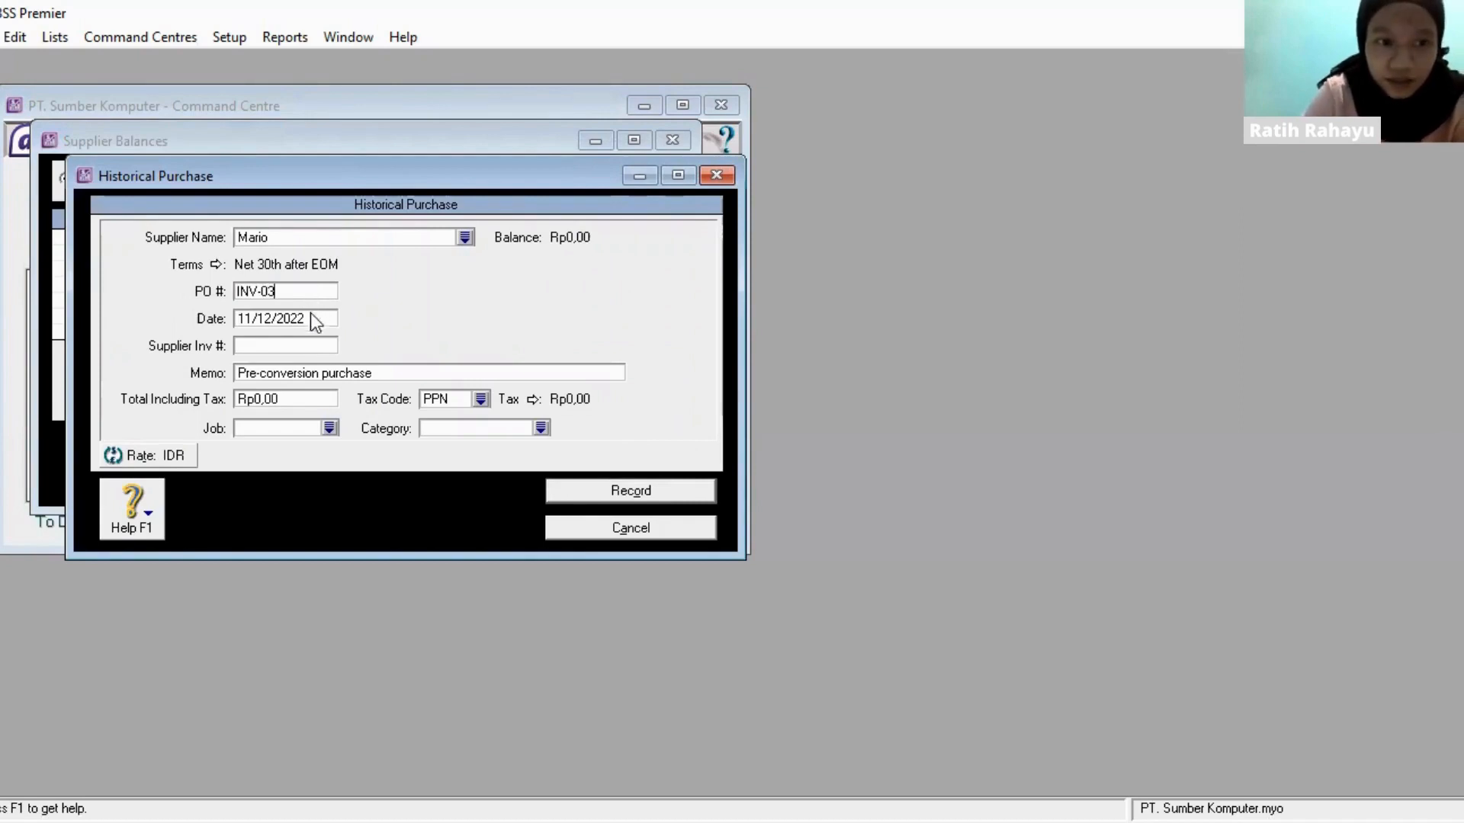
{"action": "left_click", "coordinate": [312, 318]}
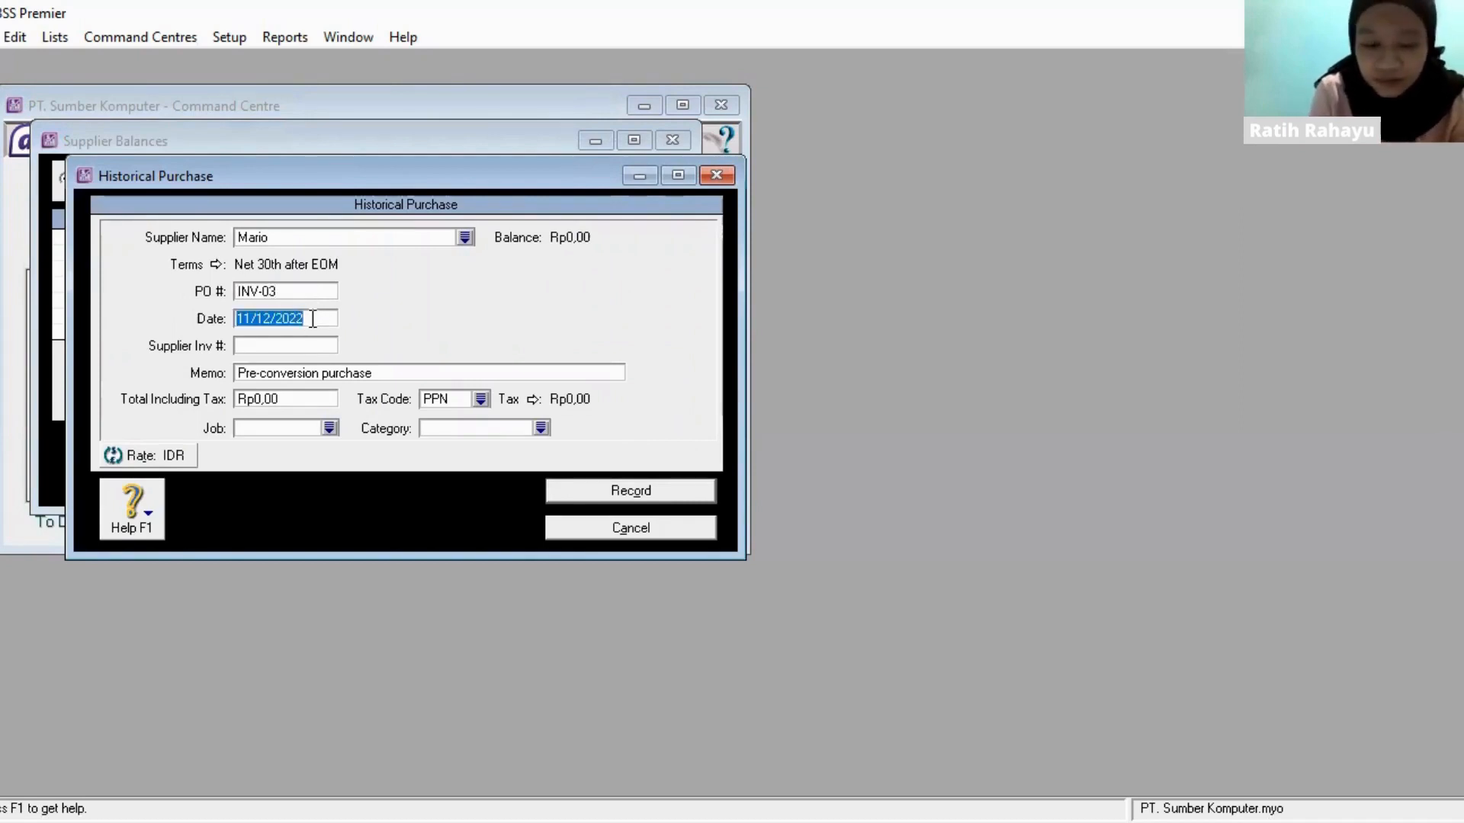
{"action": "type", "text": "30/12/"}
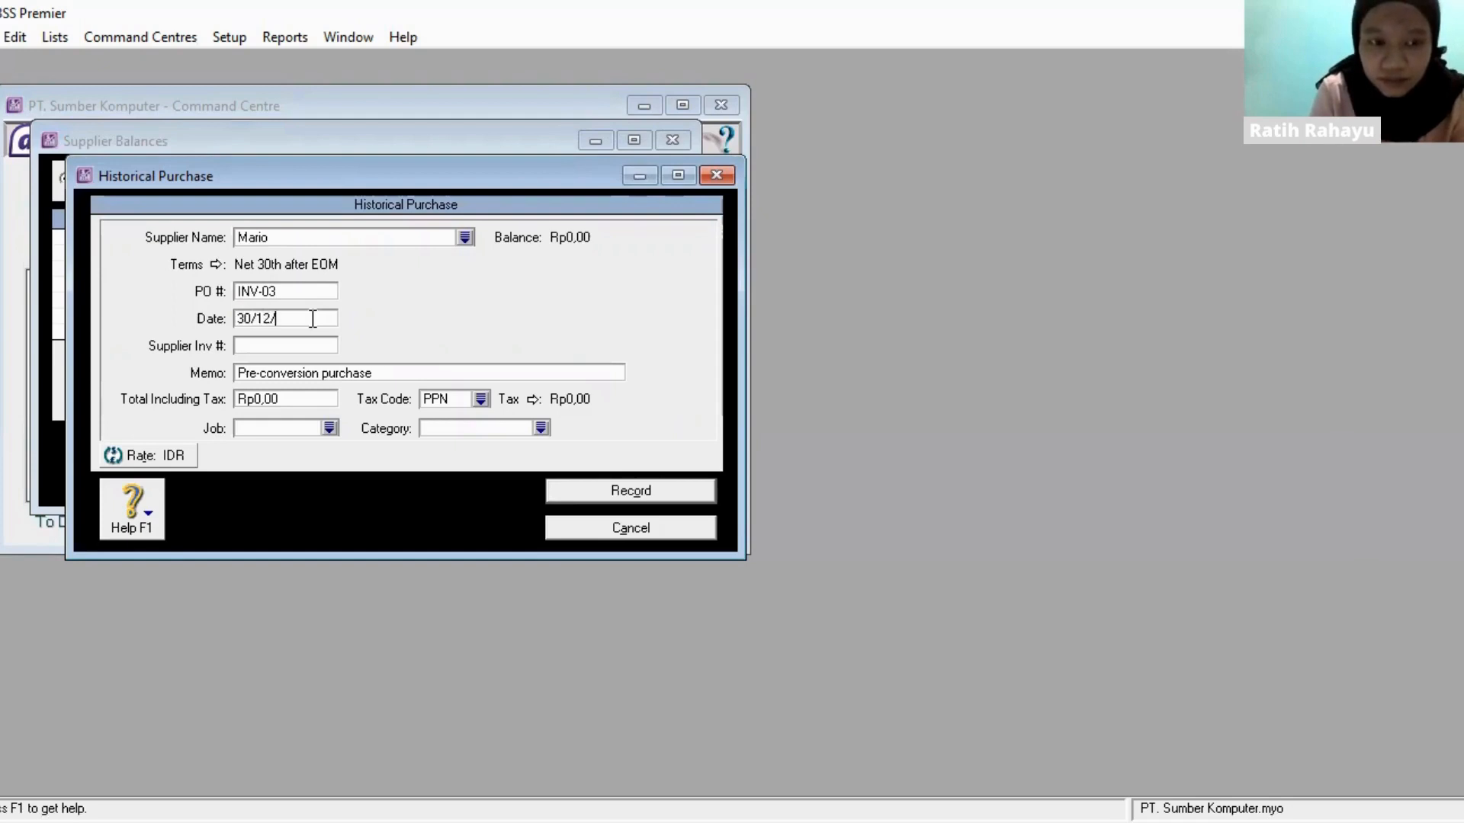
{"action": "type", "text": "2020"}
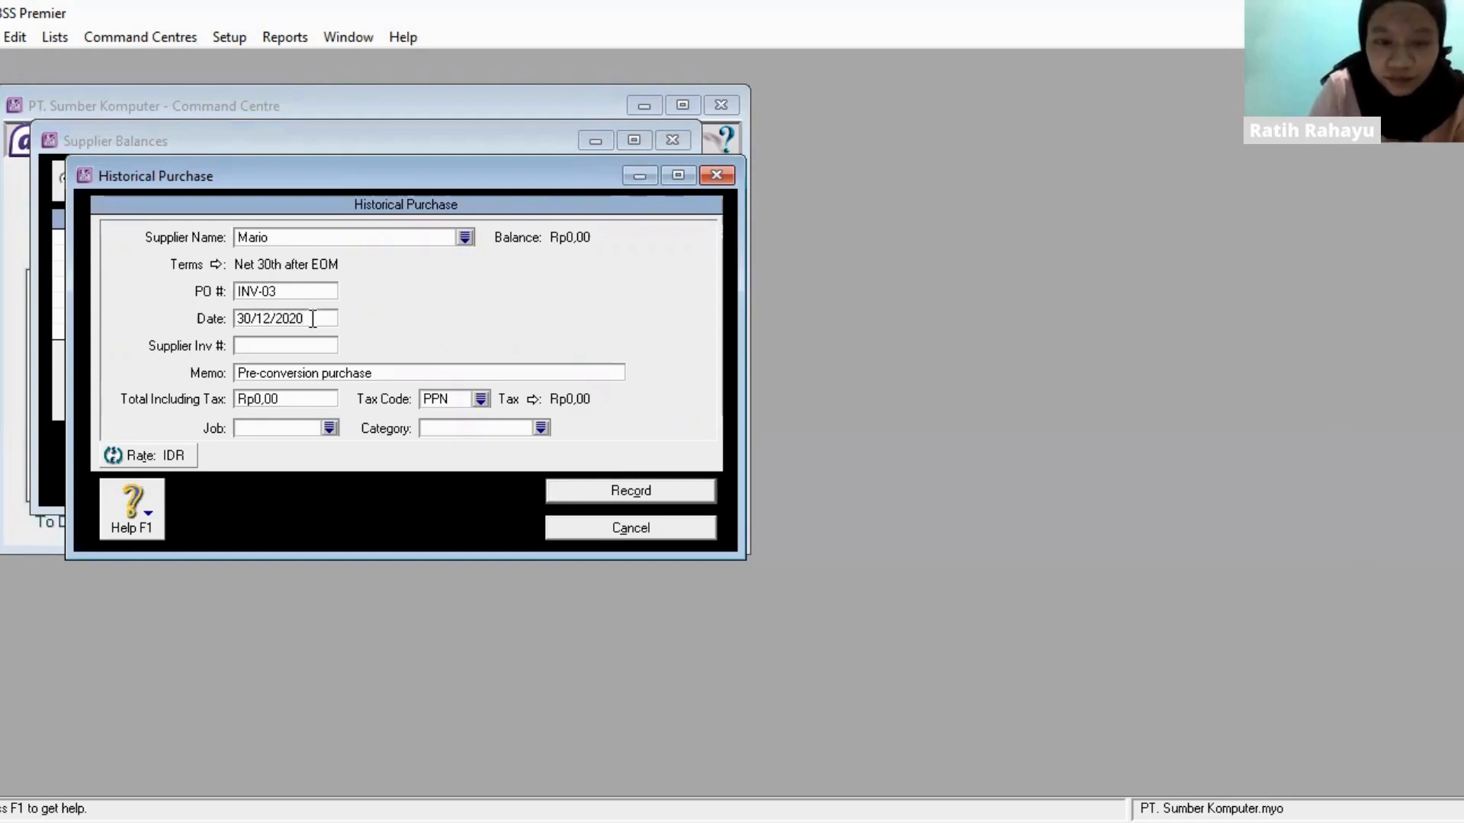
- Set the INV-03 purchase's total including tax to Rp3.500.000,00 and record the purchase
{"action": "left_click", "coordinate": [309, 395]}
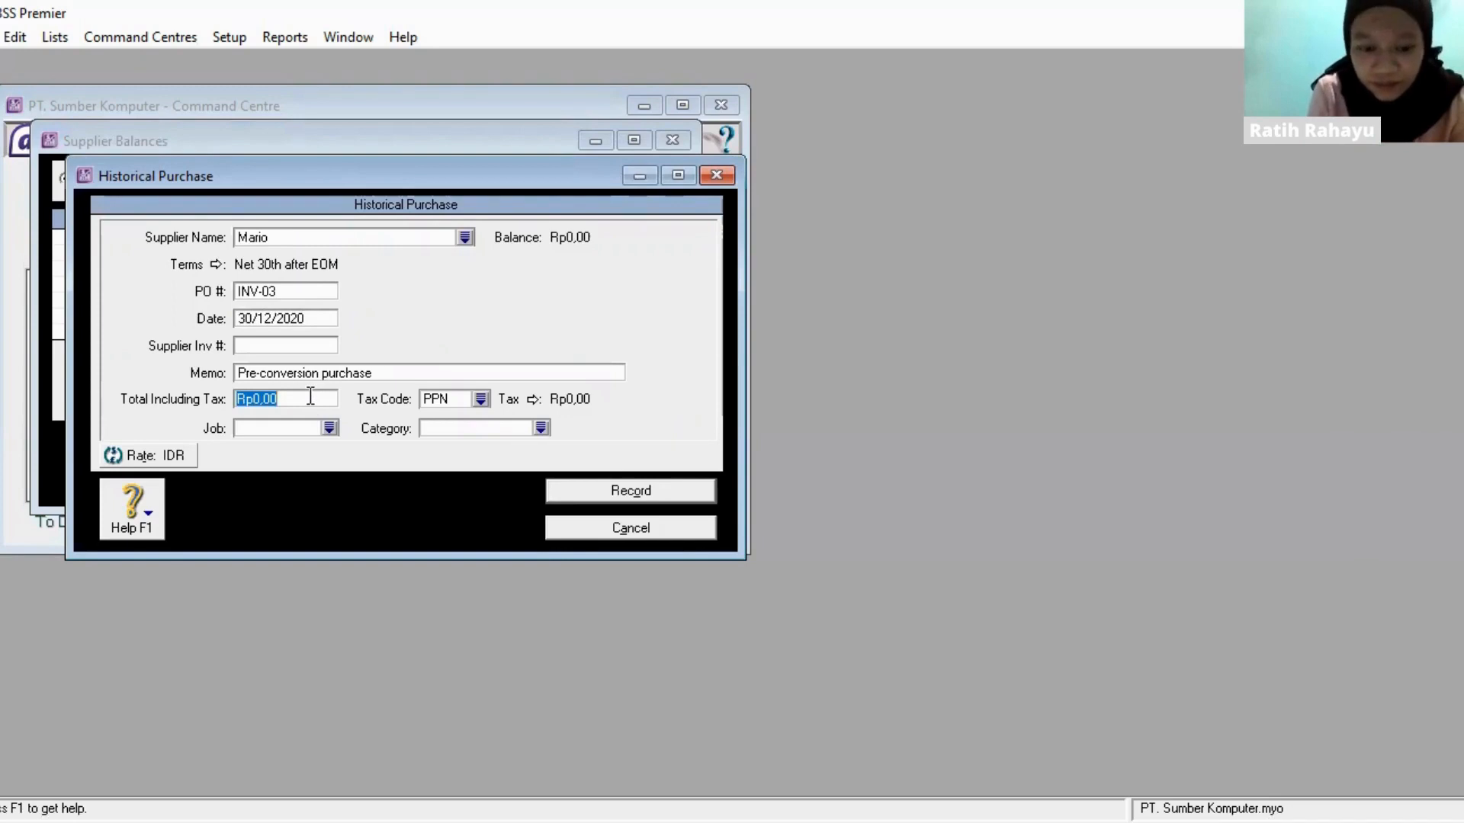
{"action": "type", "text": "3500000"}
{"action": "key", "text": "Tab"}
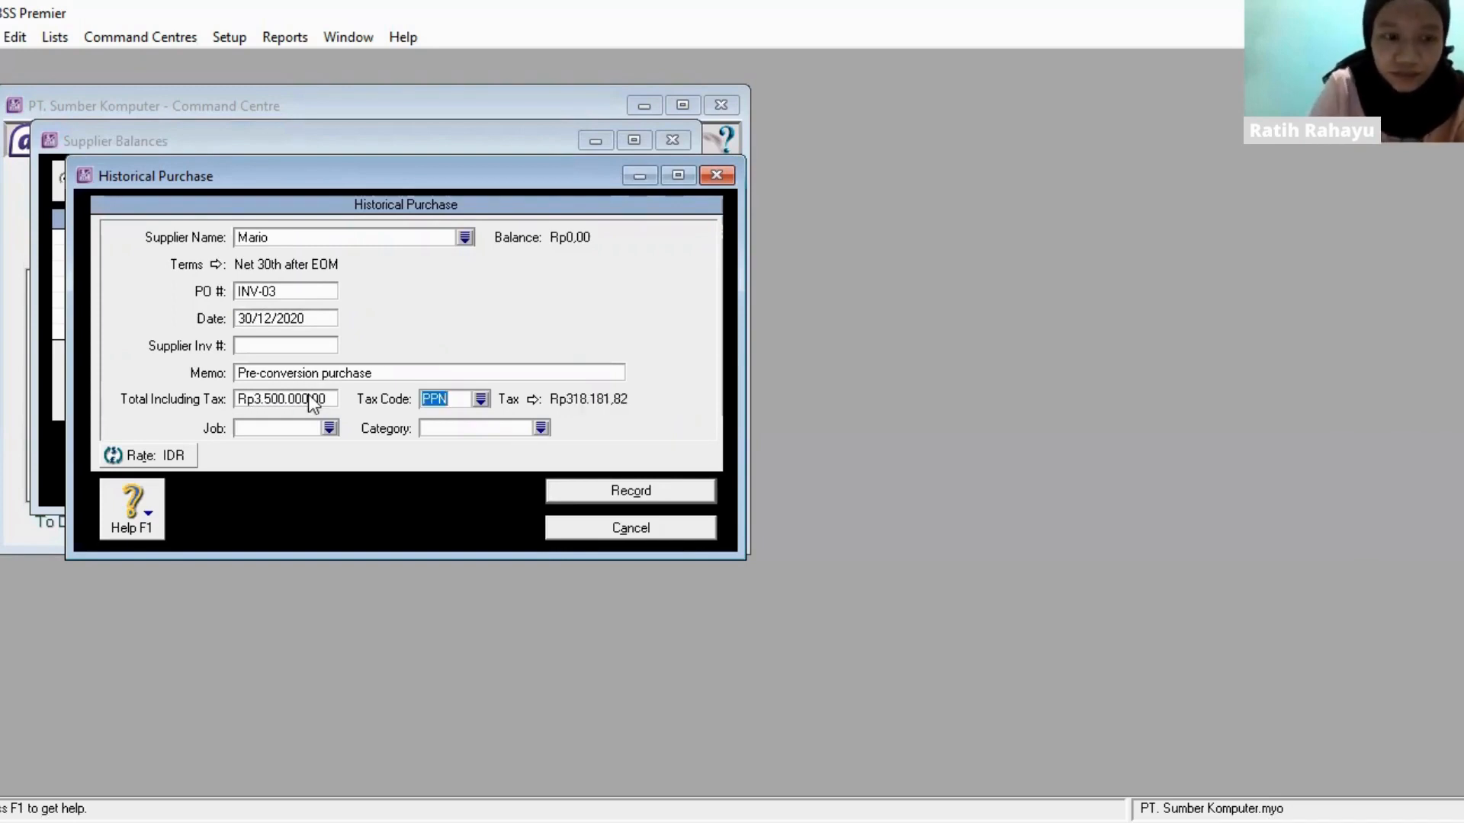
{"action": "left_click", "coordinate": [650, 491]}
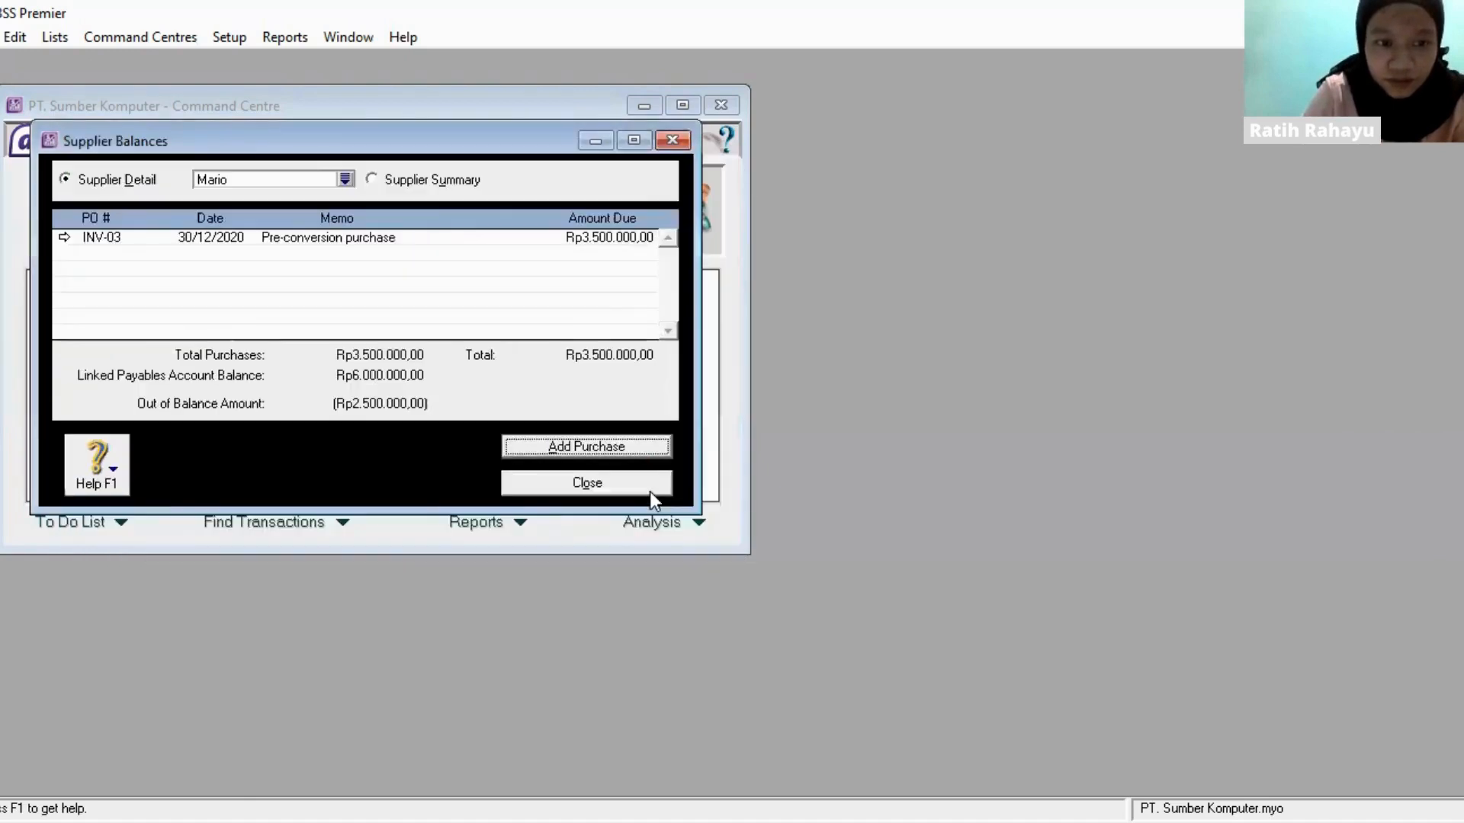
- Start a historical purchase for PT. KIJ with PO number INV-01 and date 29/12/2020
{"action": "left_click", "coordinate": [343, 179]}
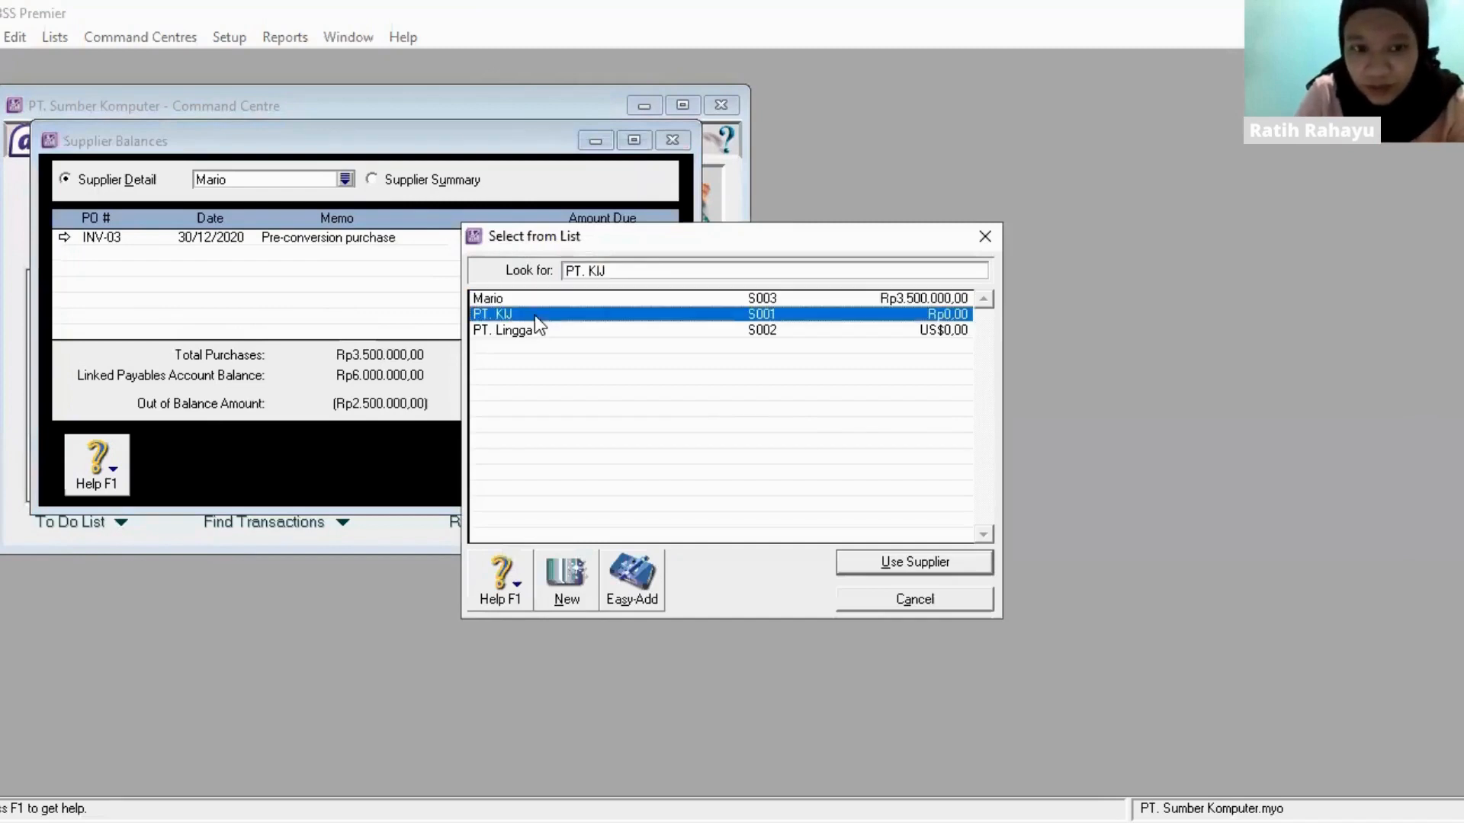
{"action": "double_click", "coordinate": [534, 314]}
{"action": "left_click", "coordinate": [610, 449]}
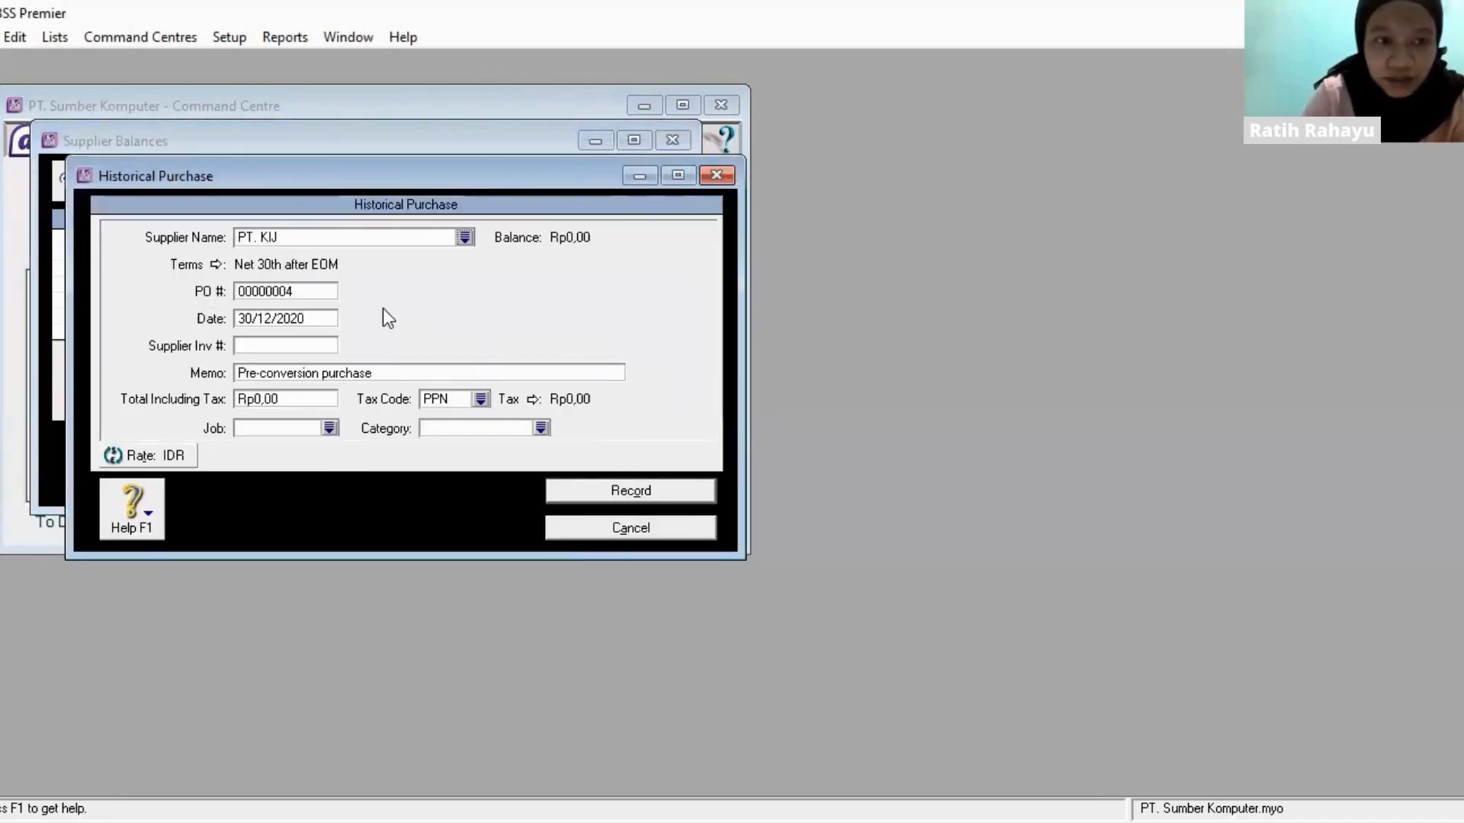
{"action": "left_click", "coordinate": [326, 290]}
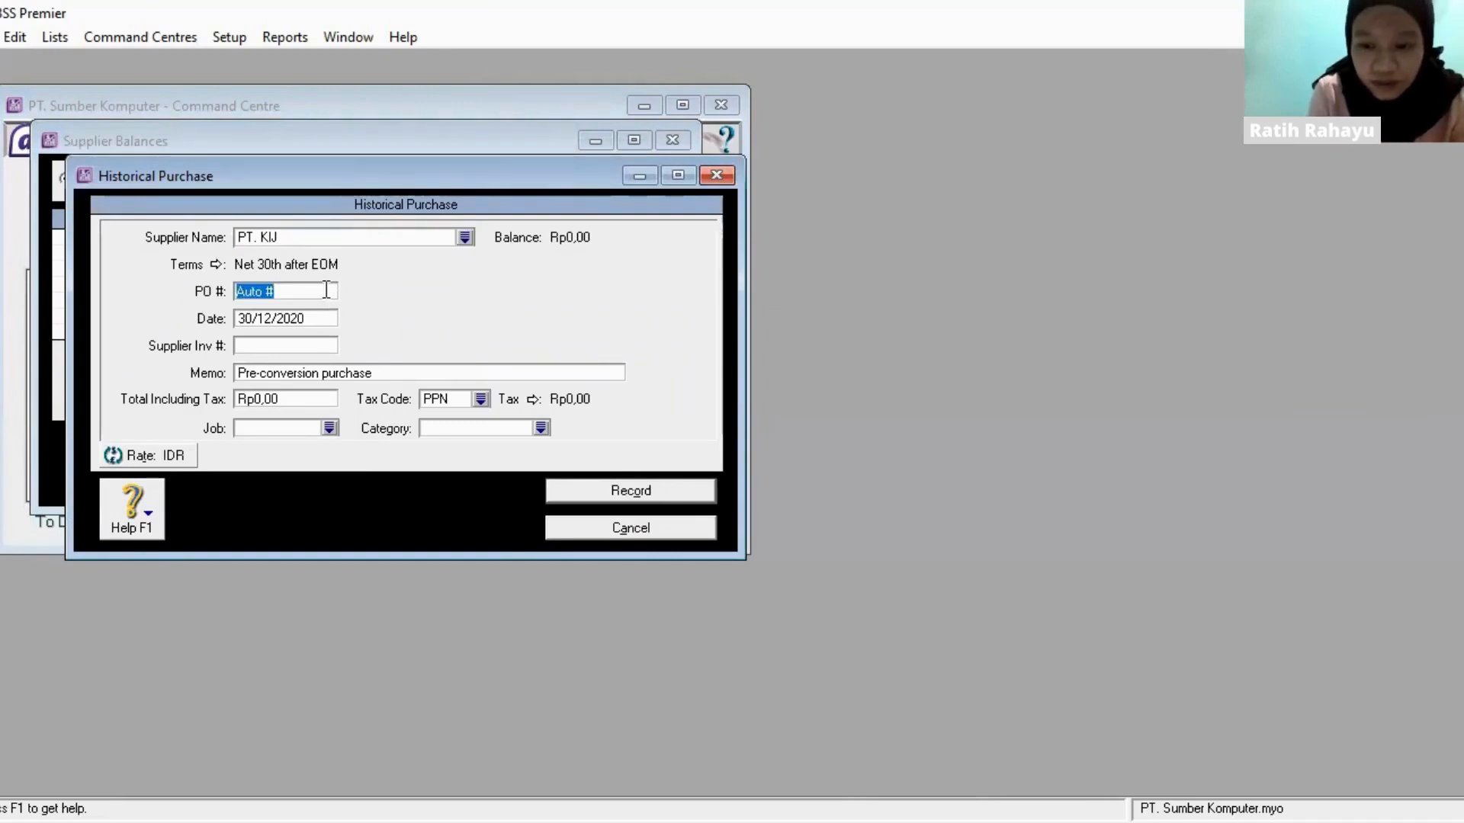
{"action": "type", "text": "INV-01"}
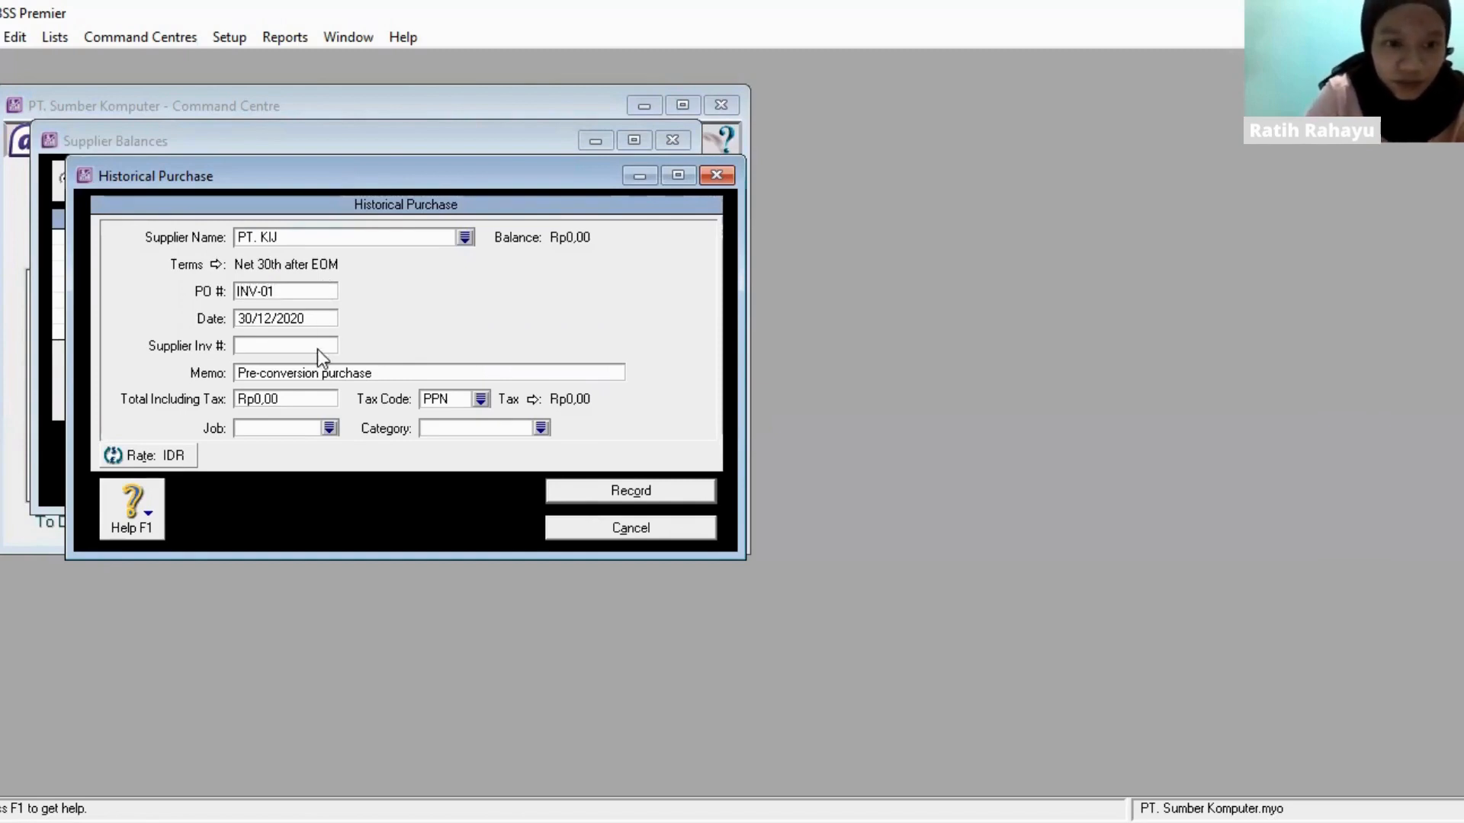
{"action": "left_click", "coordinate": [318, 319]}
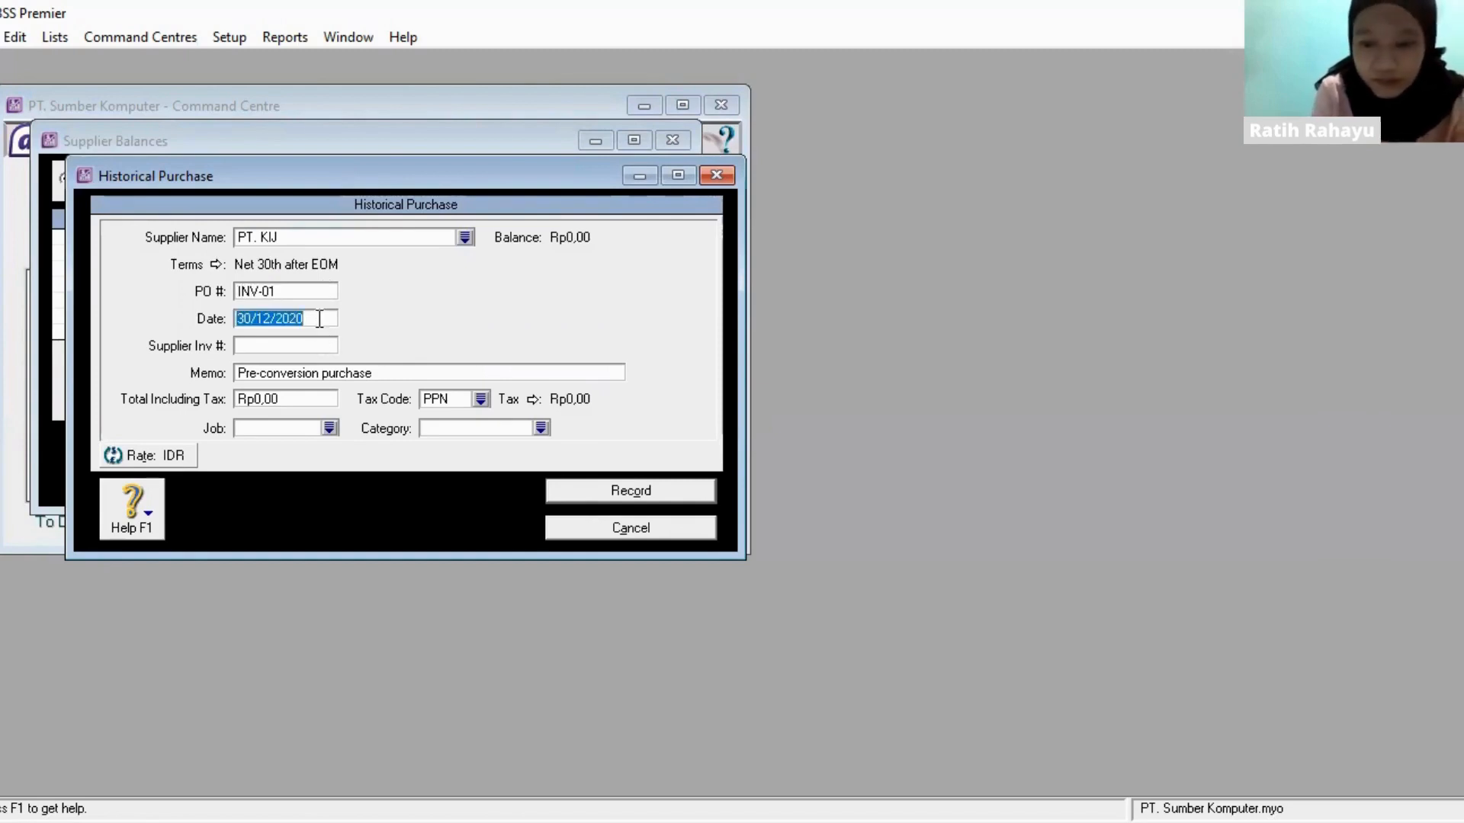
{"action": "type", "text": "29/1"}
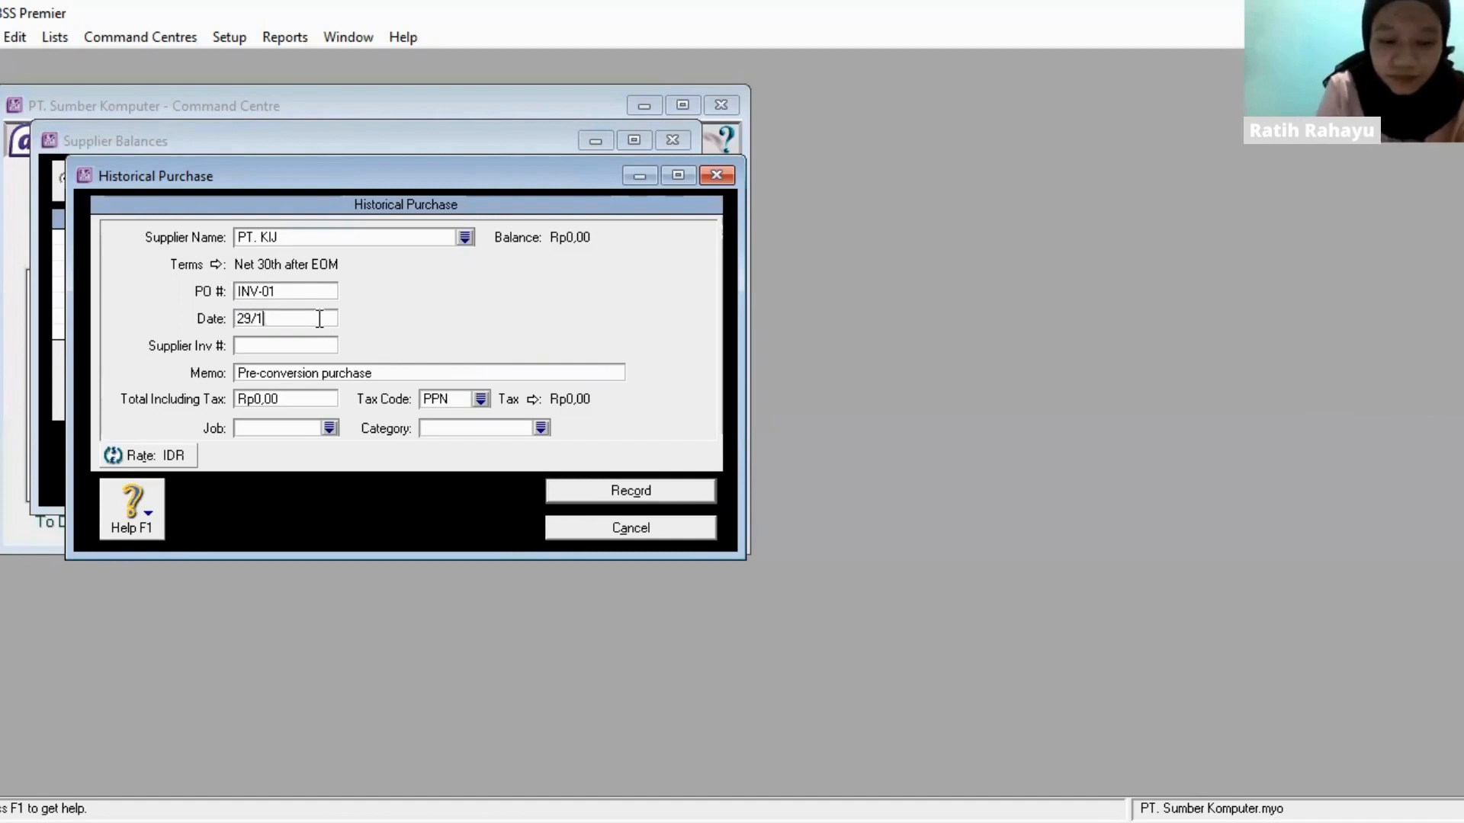
{"action": "type", "text": "2/2020"}
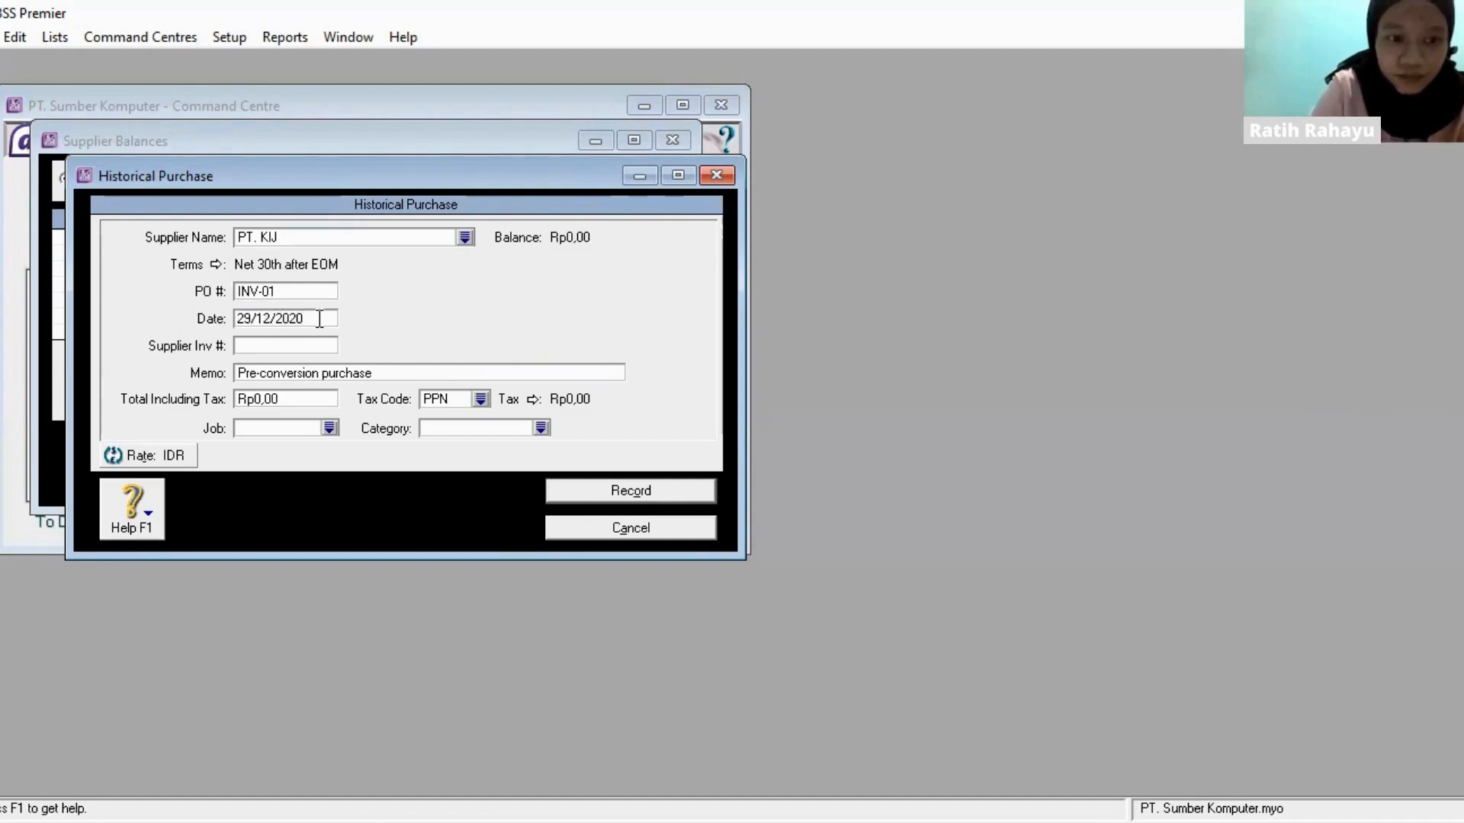
- Set the INV-01 purchase's total including tax to Rp2.500.000,00, record the purchase and dismiss the message
{"action": "left_click", "coordinate": [318, 400]}
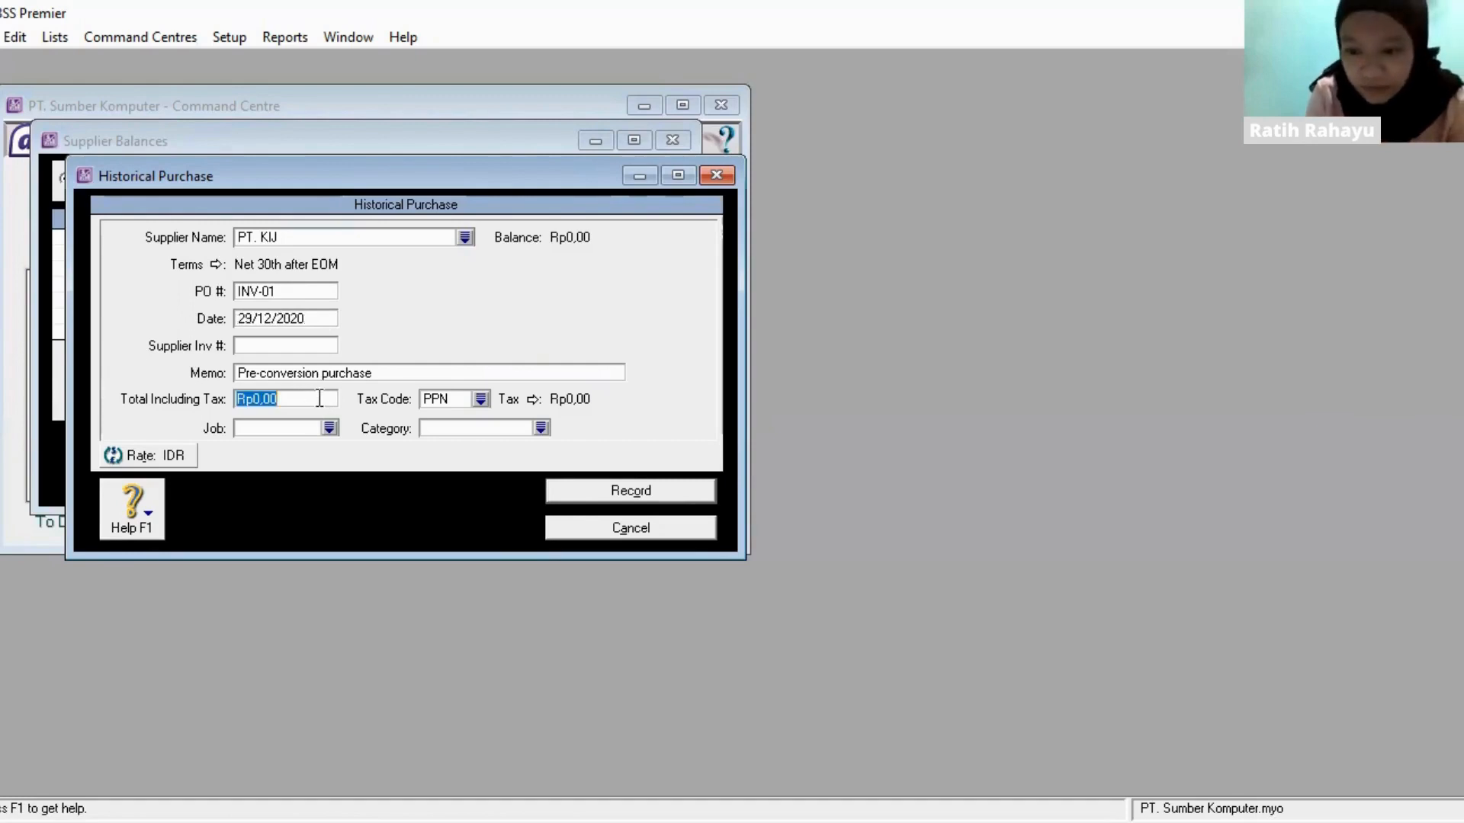
{"action": "type", "text": "2500000"}
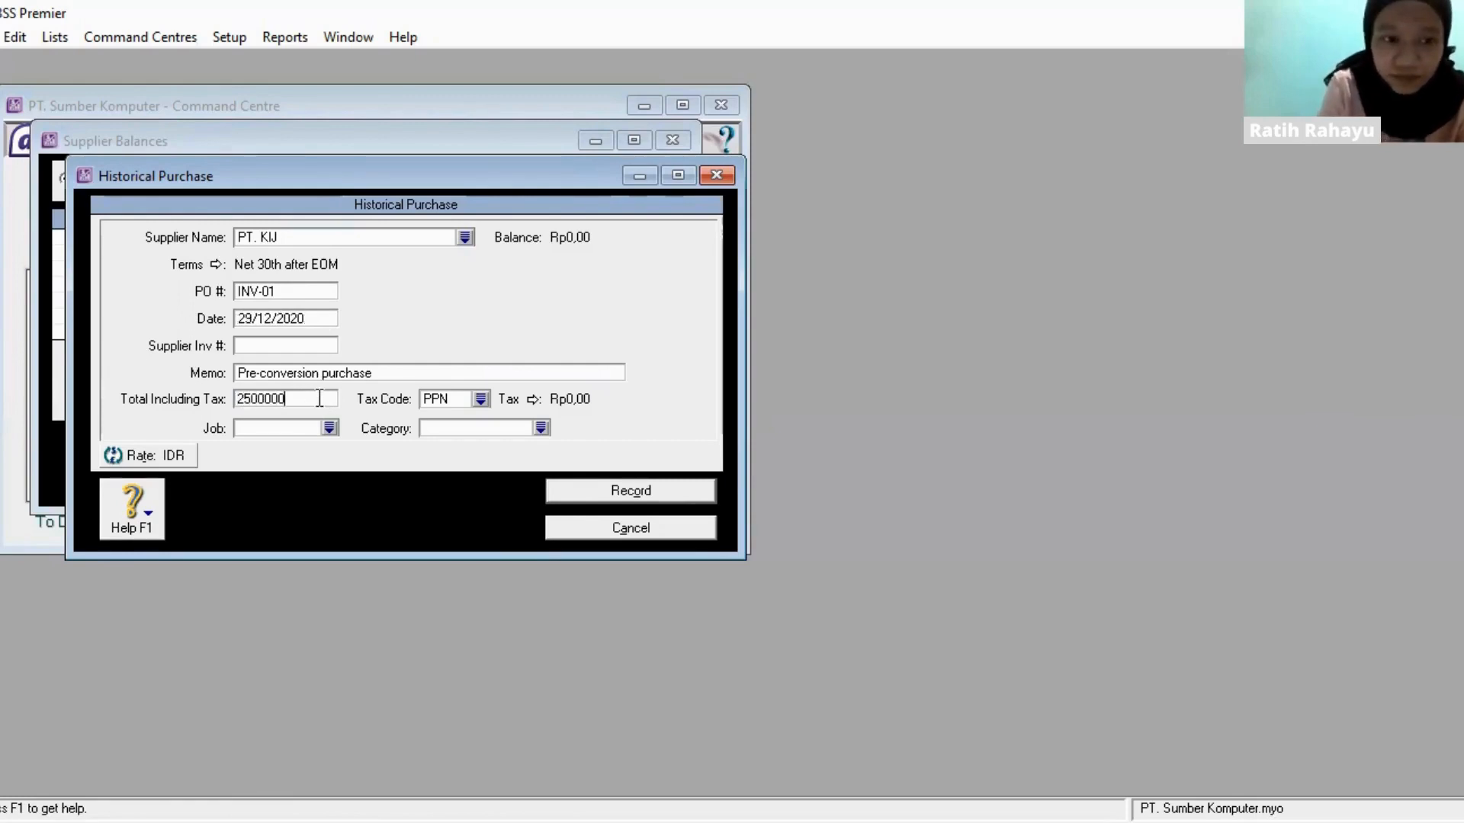
{"action": "key", "text": "Tab"}
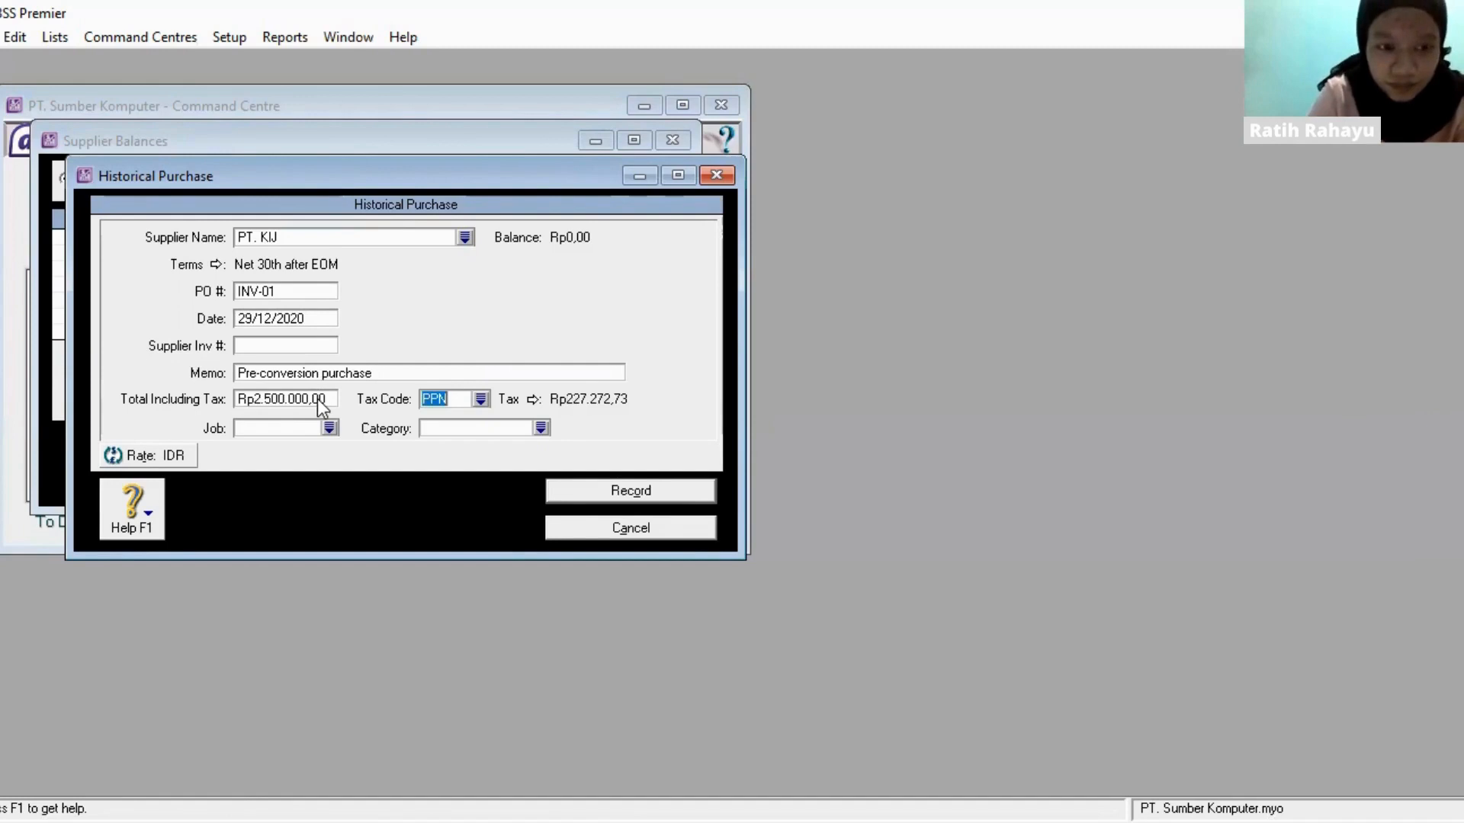
{"action": "left_click", "coordinate": [674, 496]}
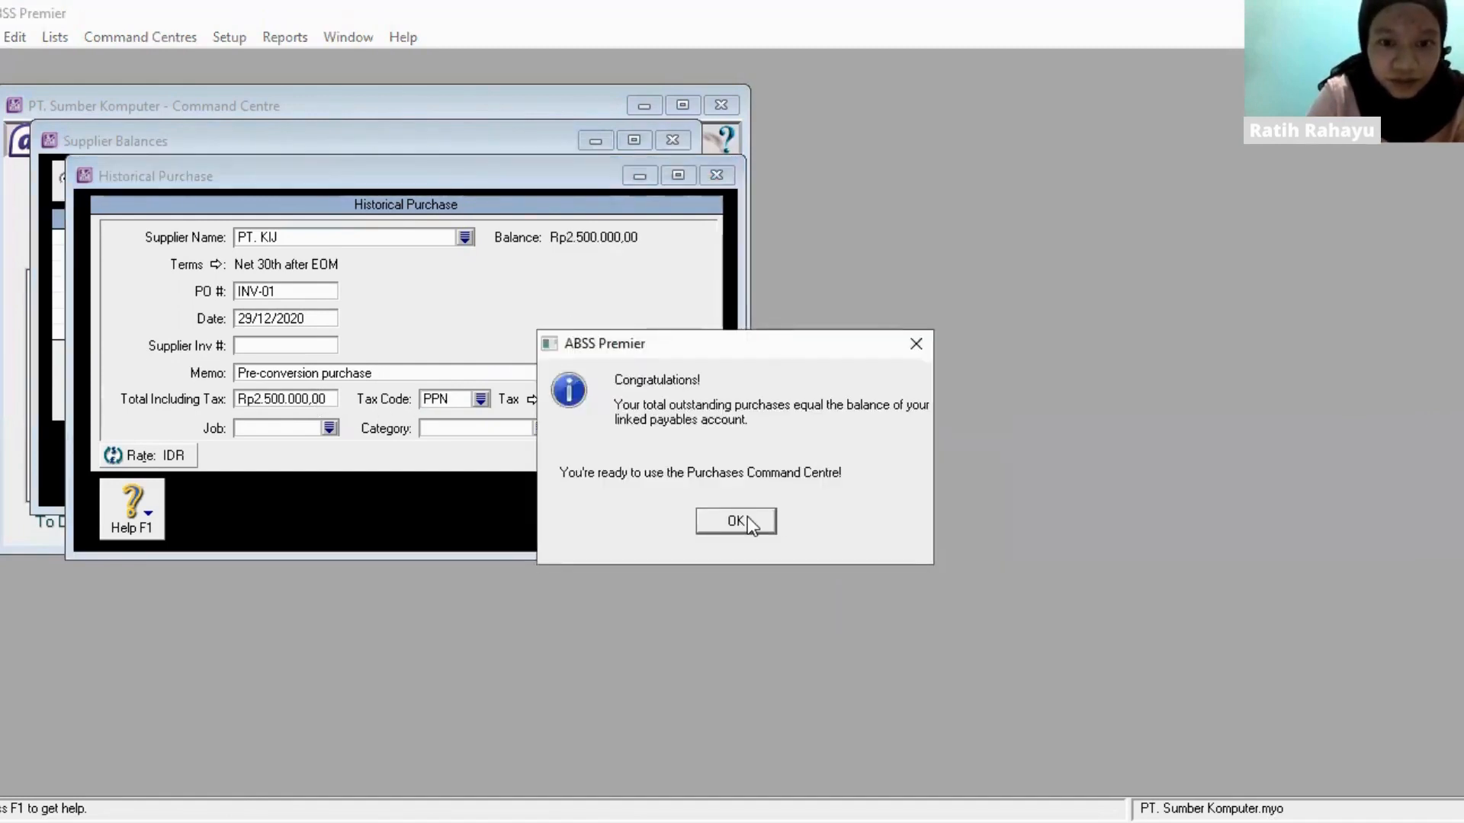
{"action": "left_click", "coordinate": [749, 520]}
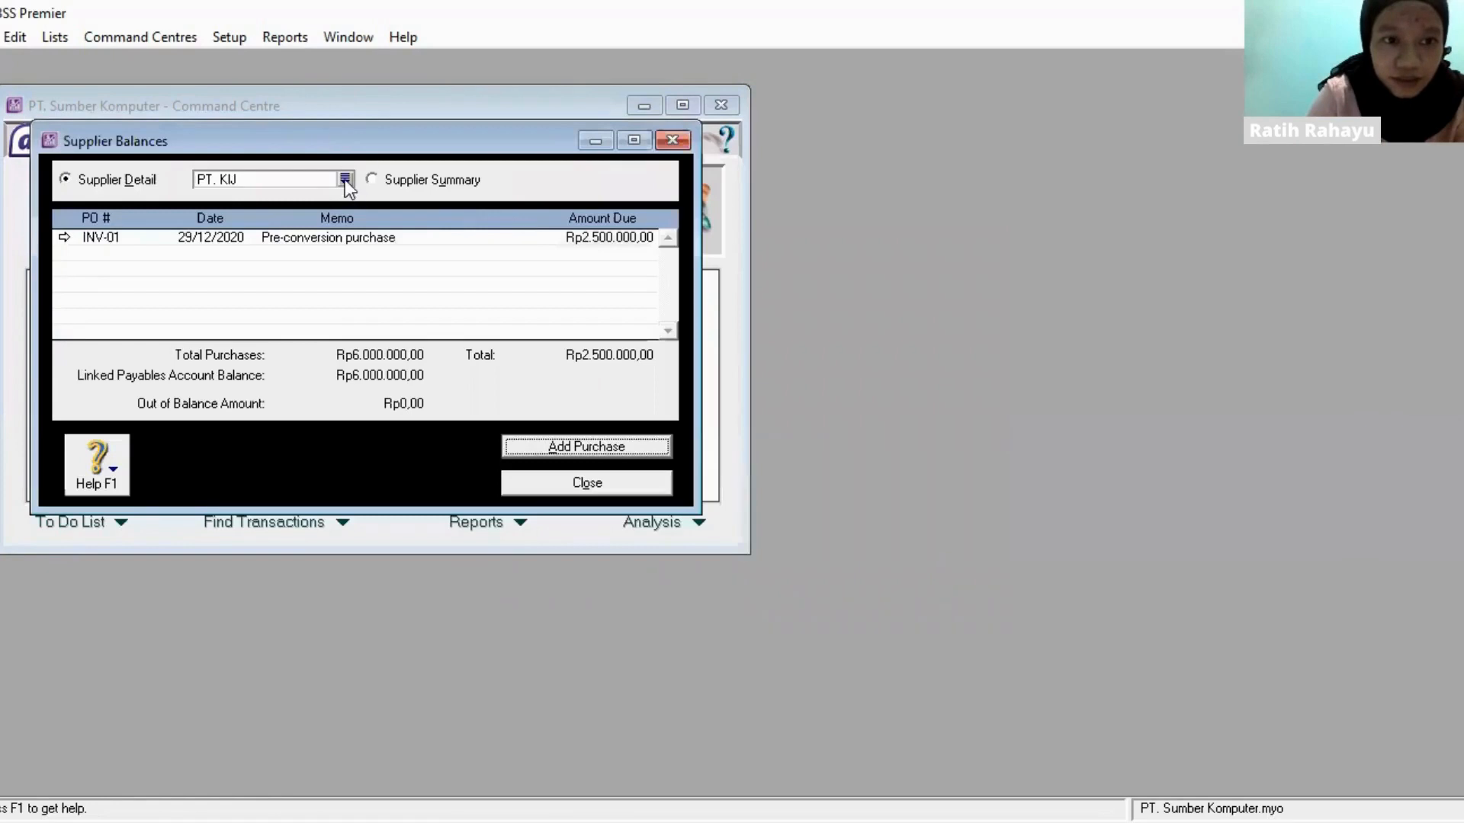
- Start a historical purchase for PT. Lingga with PO number INV-02 and date 27/12/2020
{"action": "left_click", "coordinate": [345, 180]}
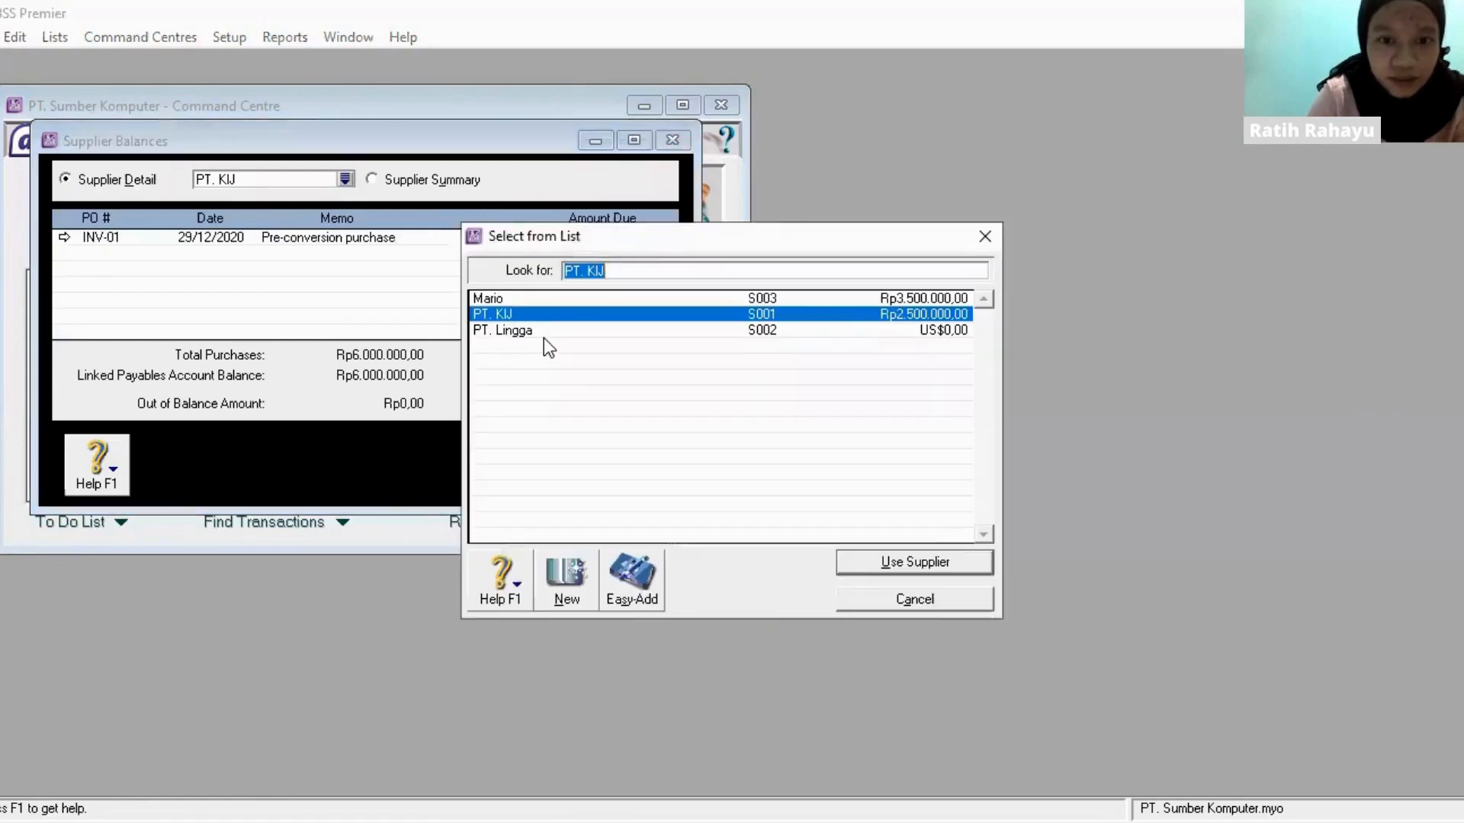
{"action": "left_click", "coordinate": [526, 330]}
{"action": "key", "text": "Return"}
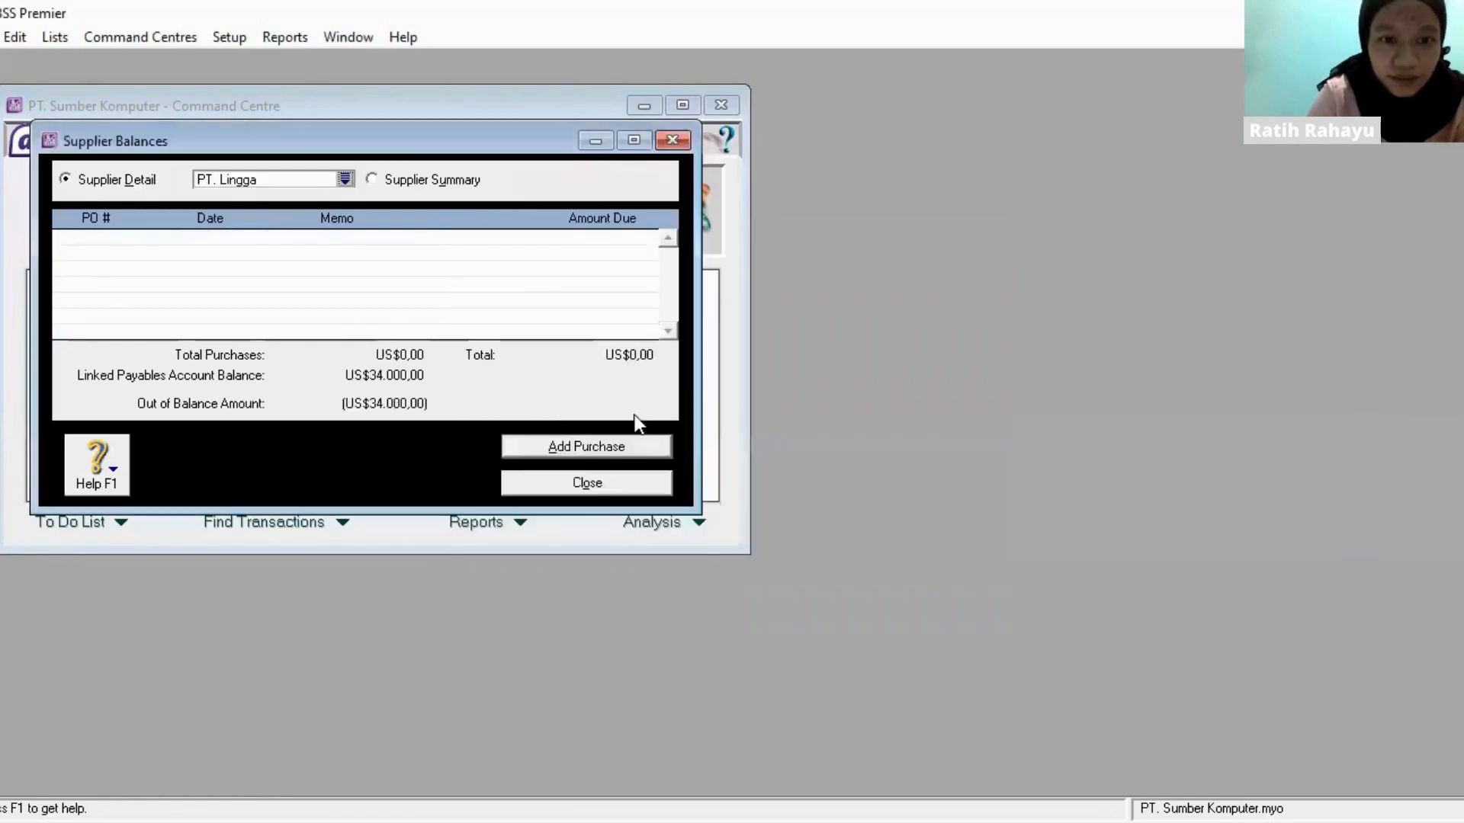
{"action": "left_click", "coordinate": [623, 442]}
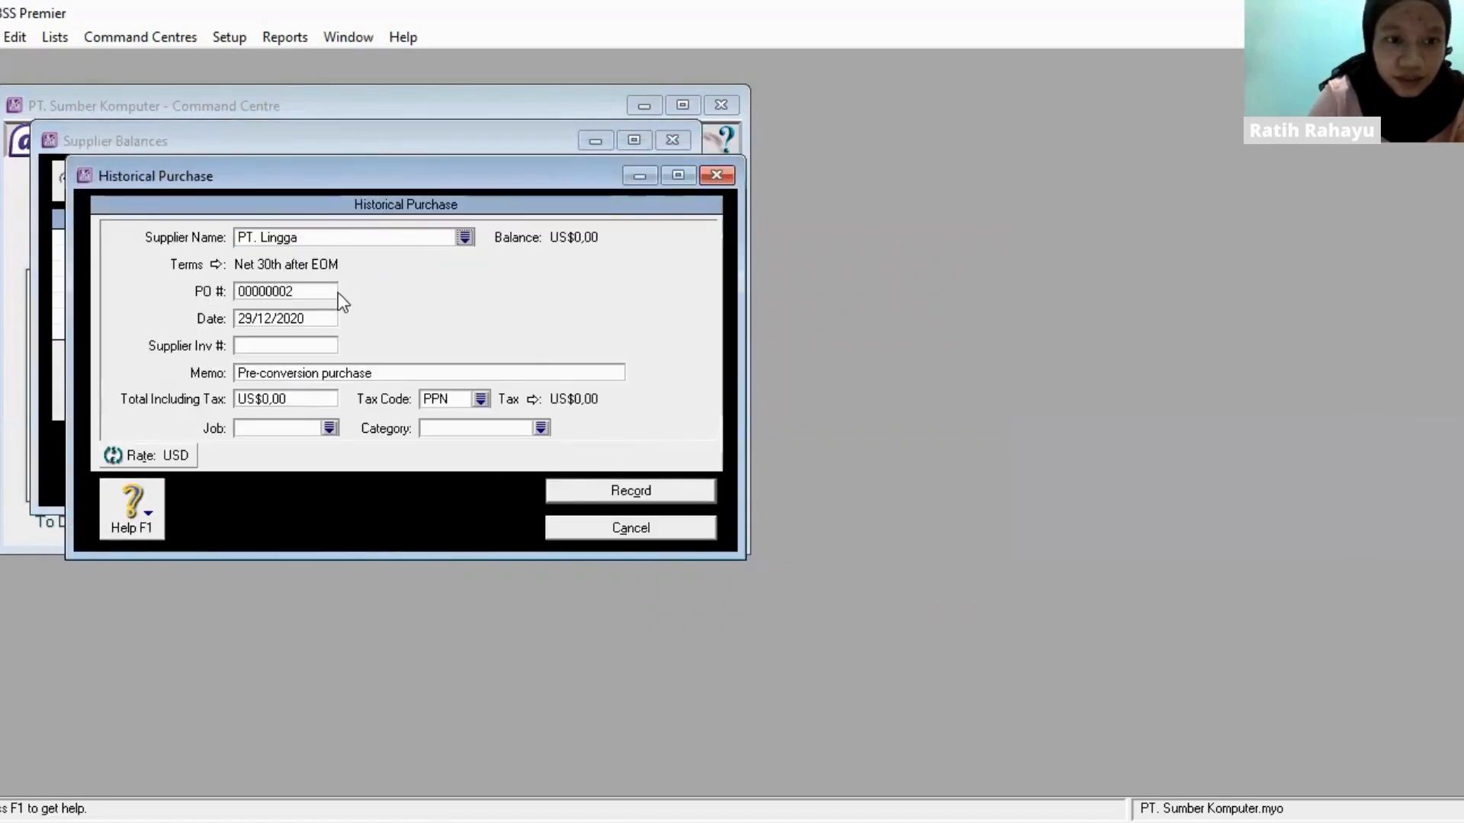
{"action": "left_click", "coordinate": [326, 292]}
{"action": "type", "text": "INV-0"}
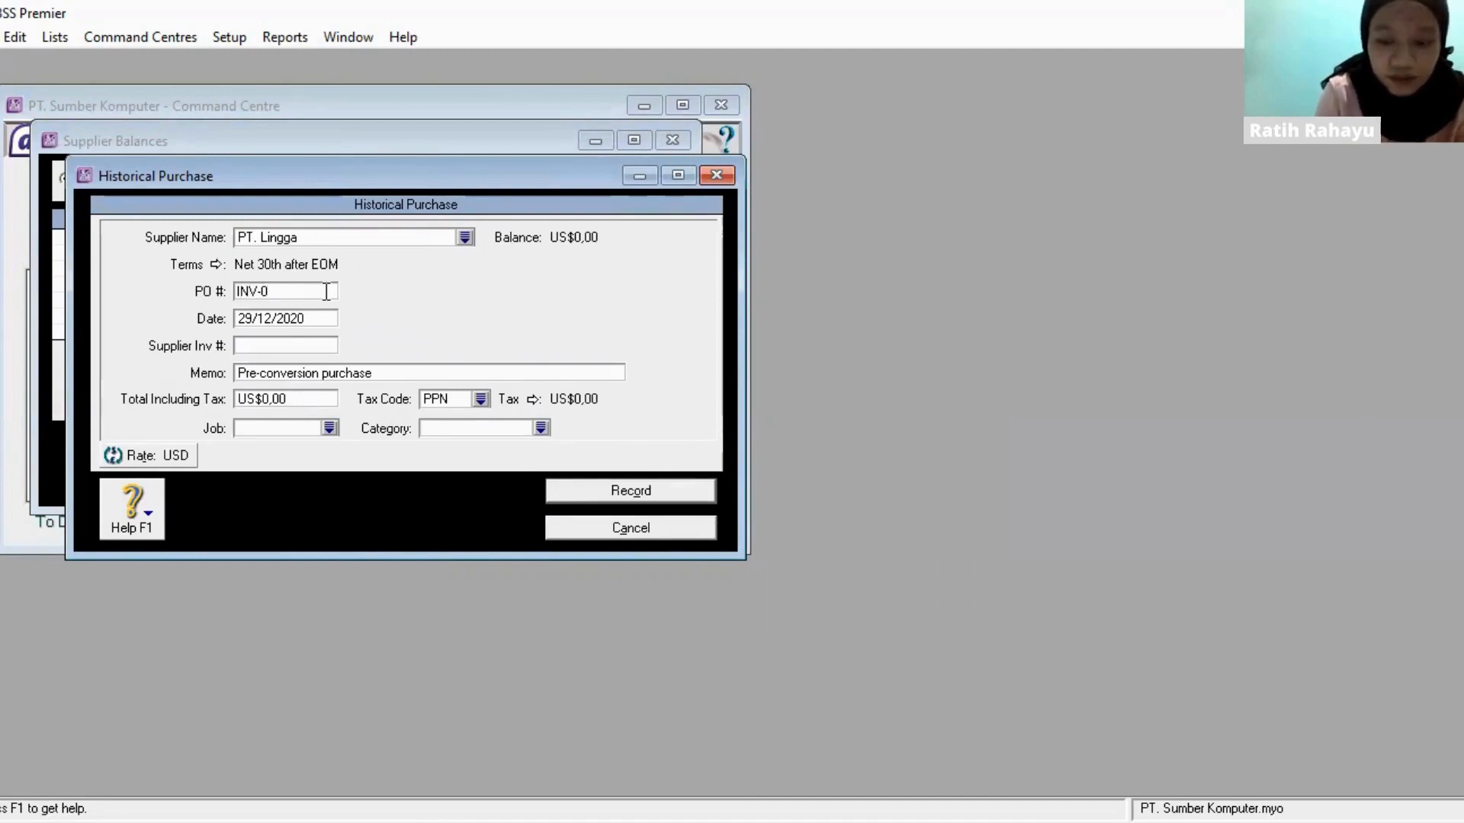
{"action": "type", "text": "2"}
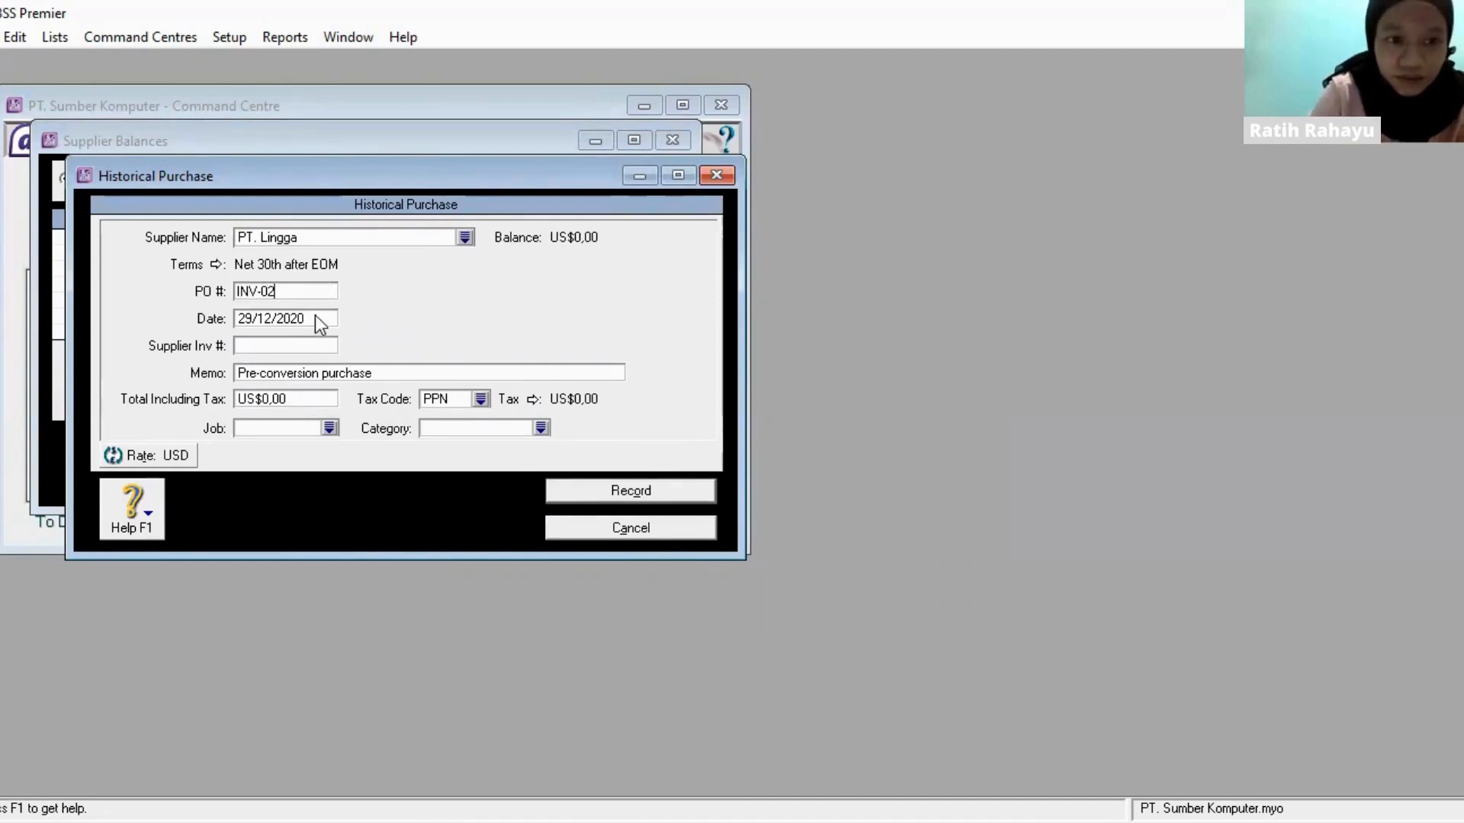
{"action": "left_click", "coordinate": [317, 318]}
{"action": "key", "text": "BackSpace"}
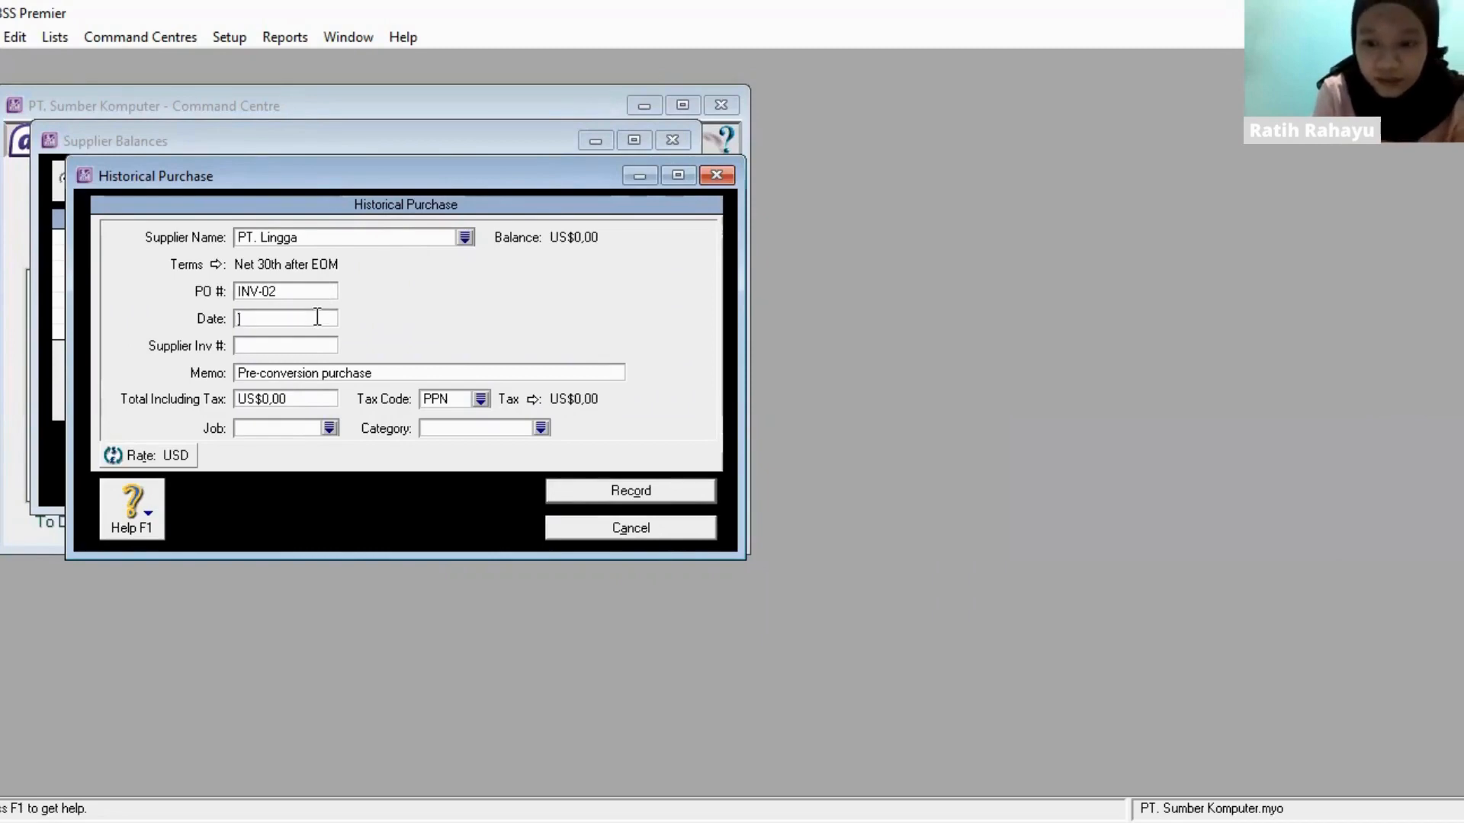
{"action": "type", "text": "272"}
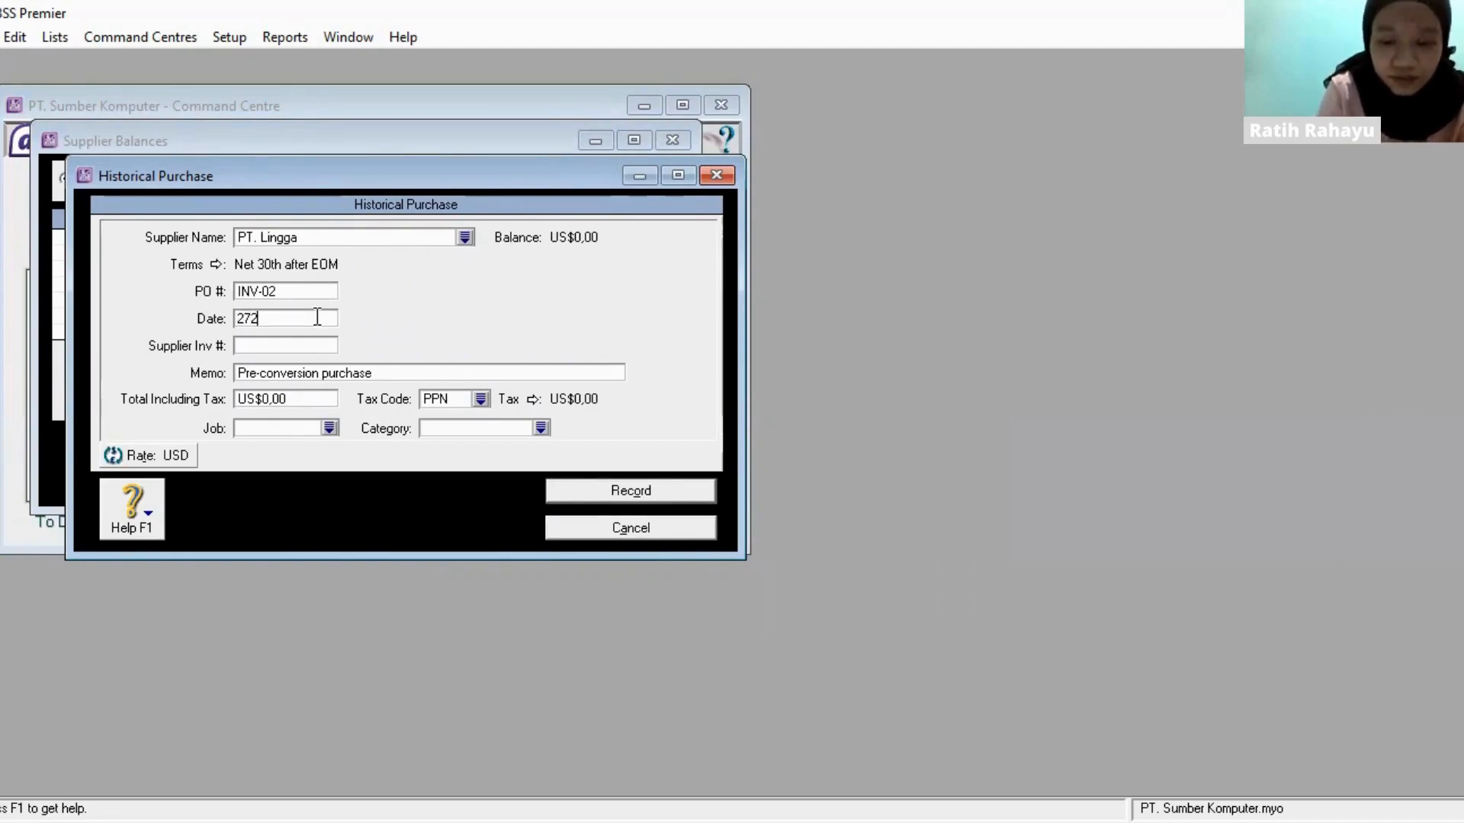
{"action": "key", "text": "BackSpace"}
{"action": "type", "text": "/12/2020"}
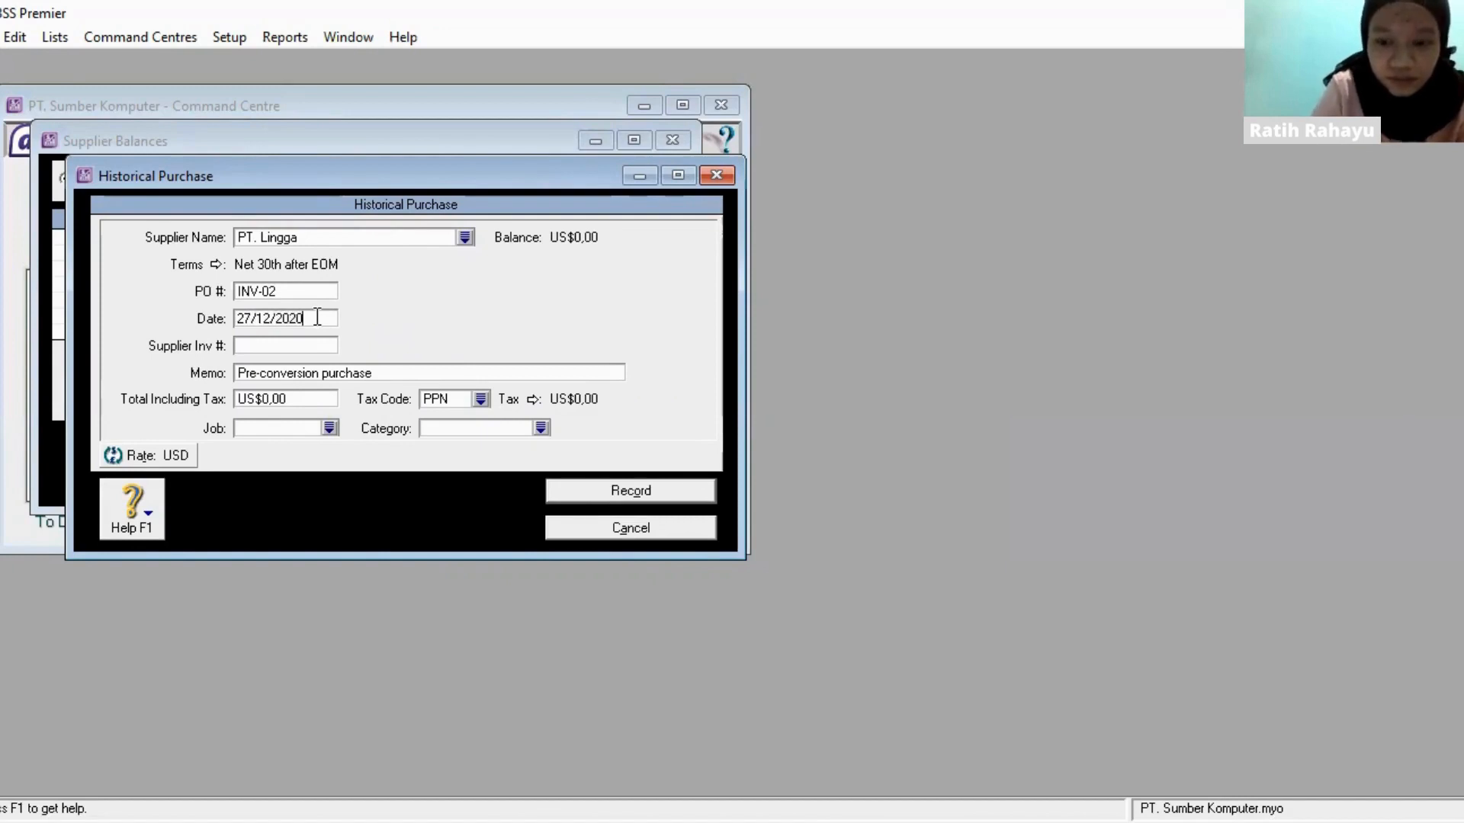
- Set the INV-02 purchase's total including tax to US$34.000,00, record it, dismiss the message and close the supplier balances
{"action": "left_click", "coordinate": [303, 399]}
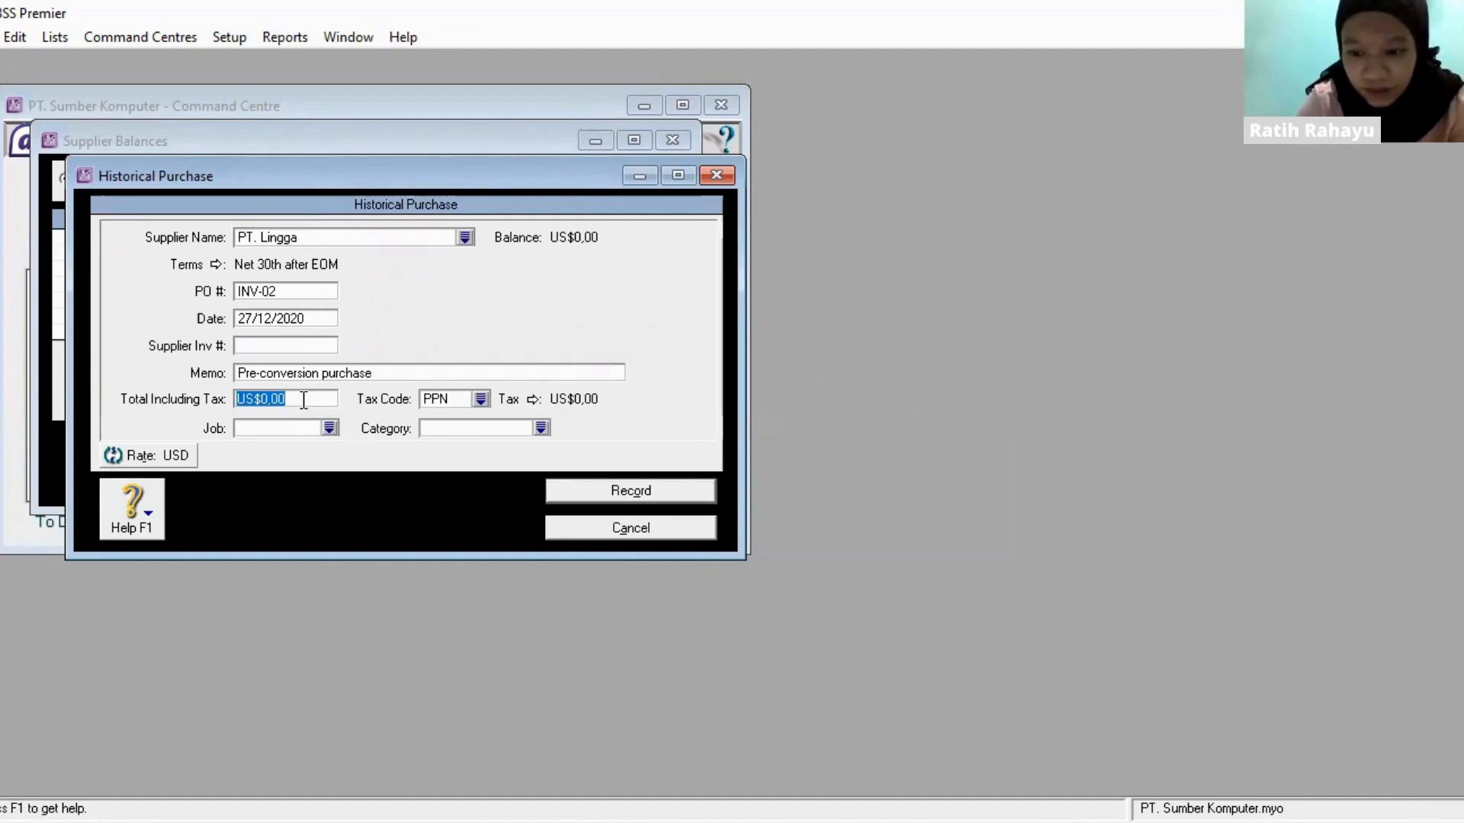
{"action": "type", "text": "34000"}
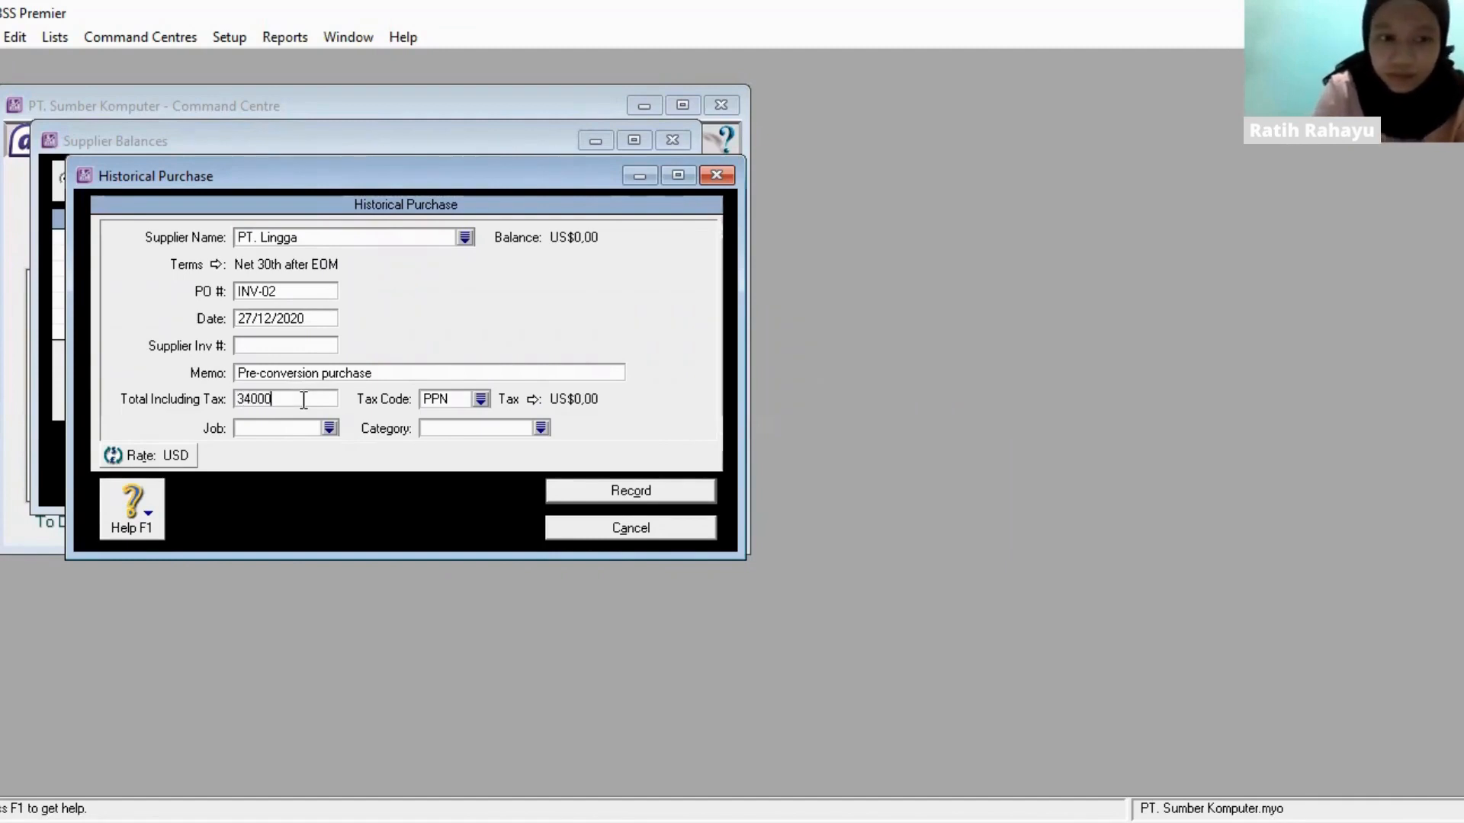
{"action": "key", "text": "Tab"}
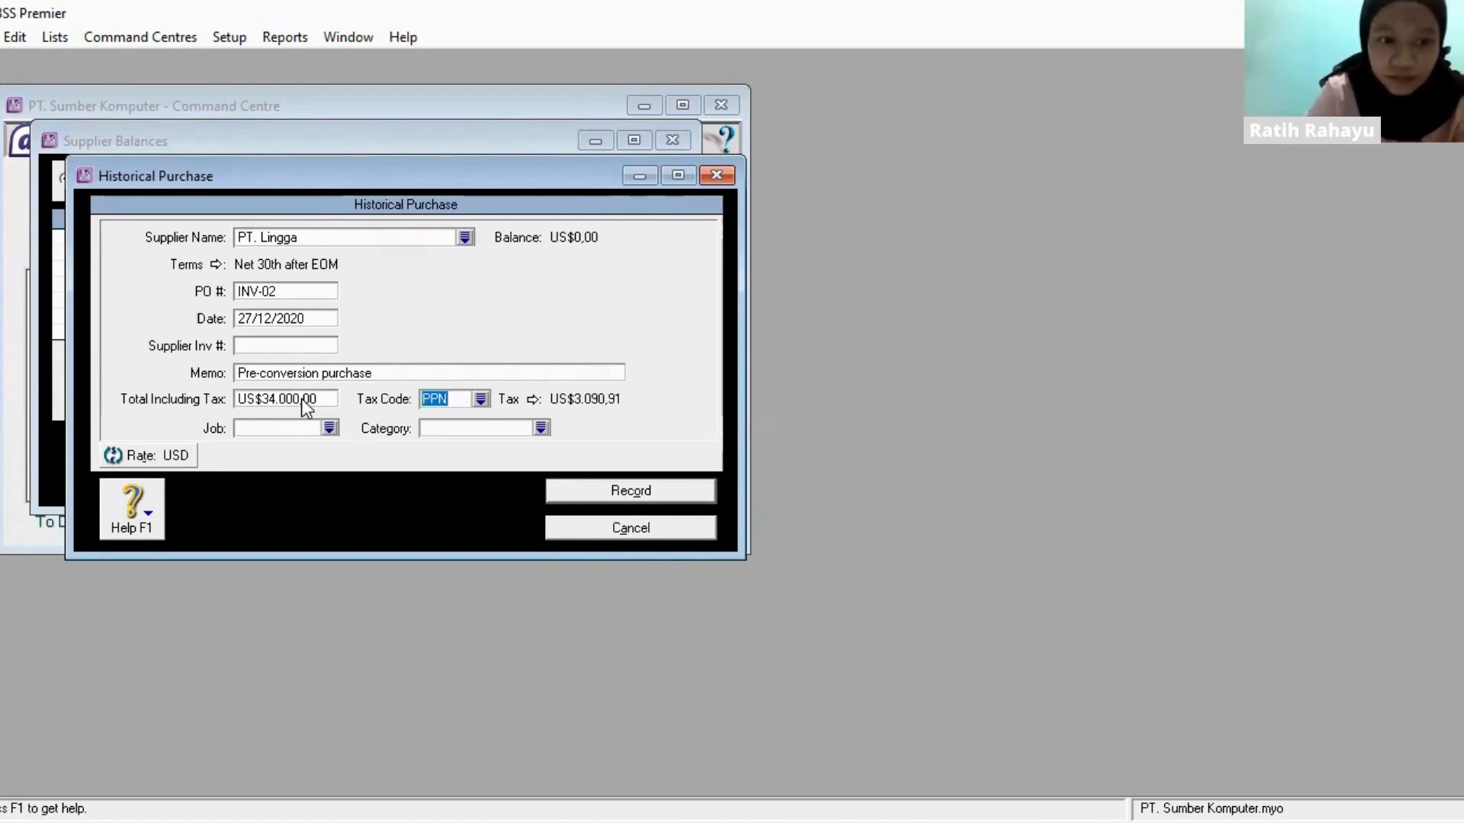
{"action": "left_click", "coordinate": [659, 492]}
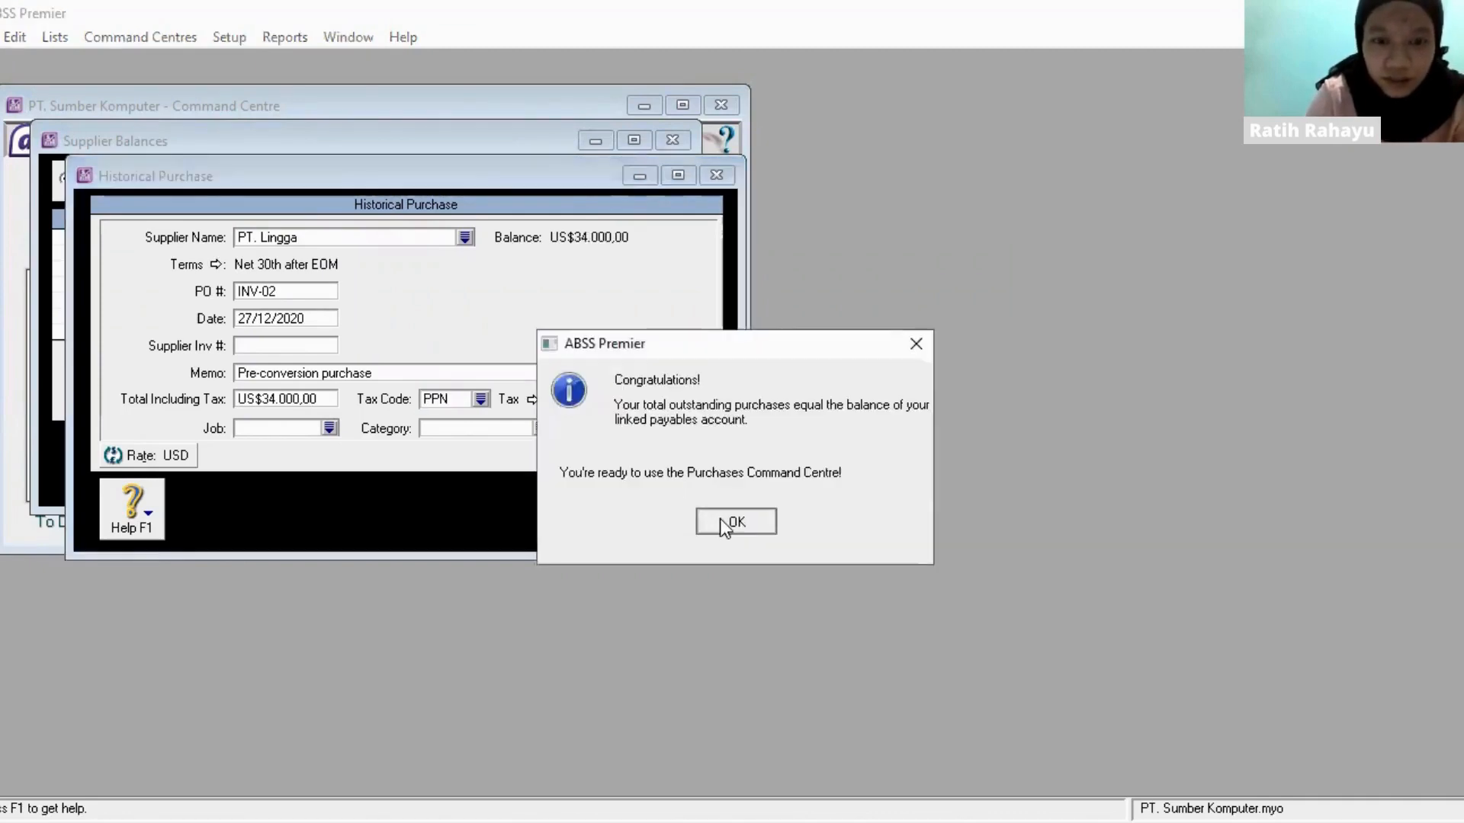
{"action": "left_click", "coordinate": [719, 518]}
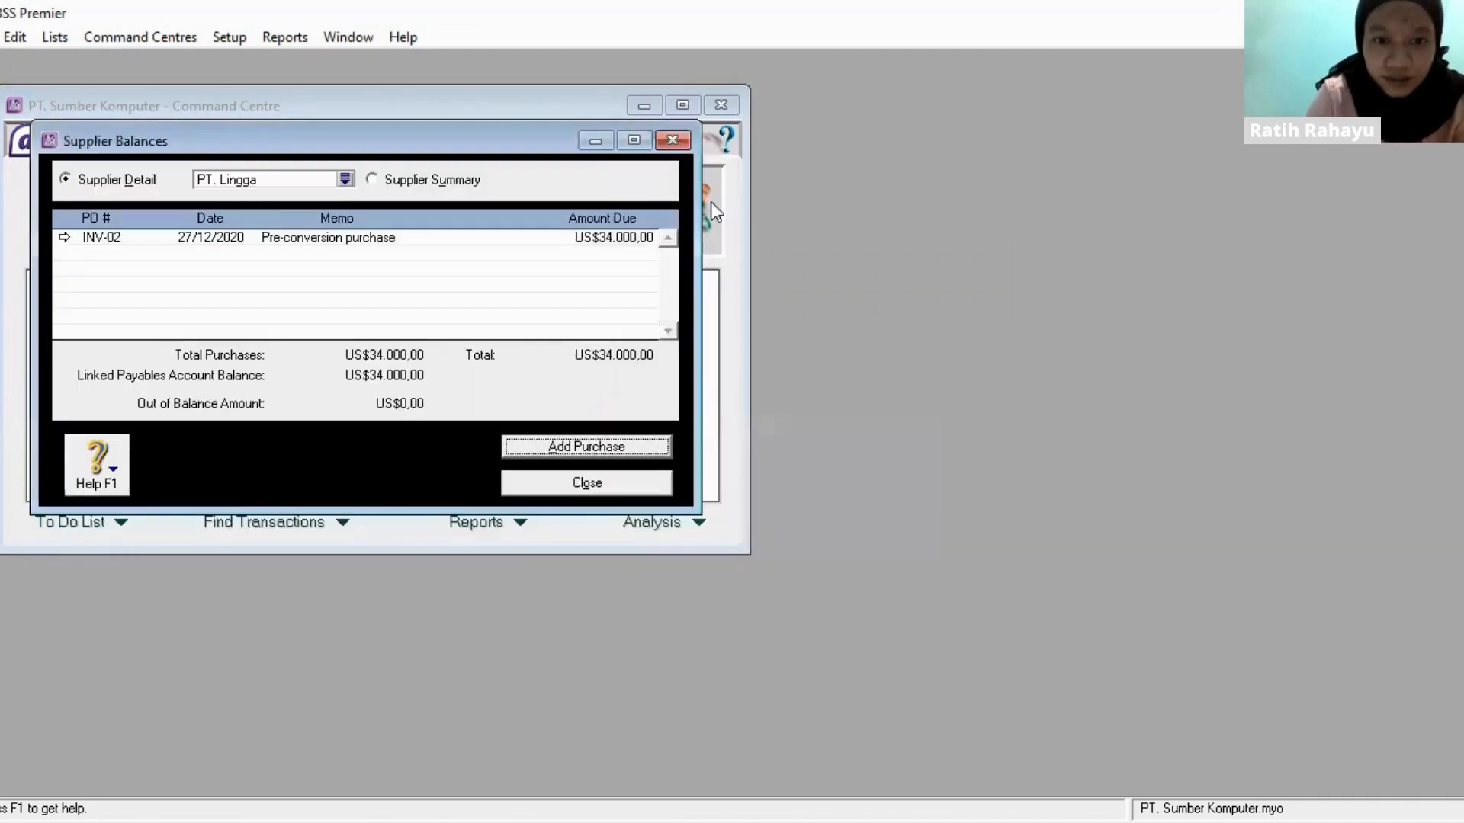
{"action": "left_click", "coordinate": [687, 144]}
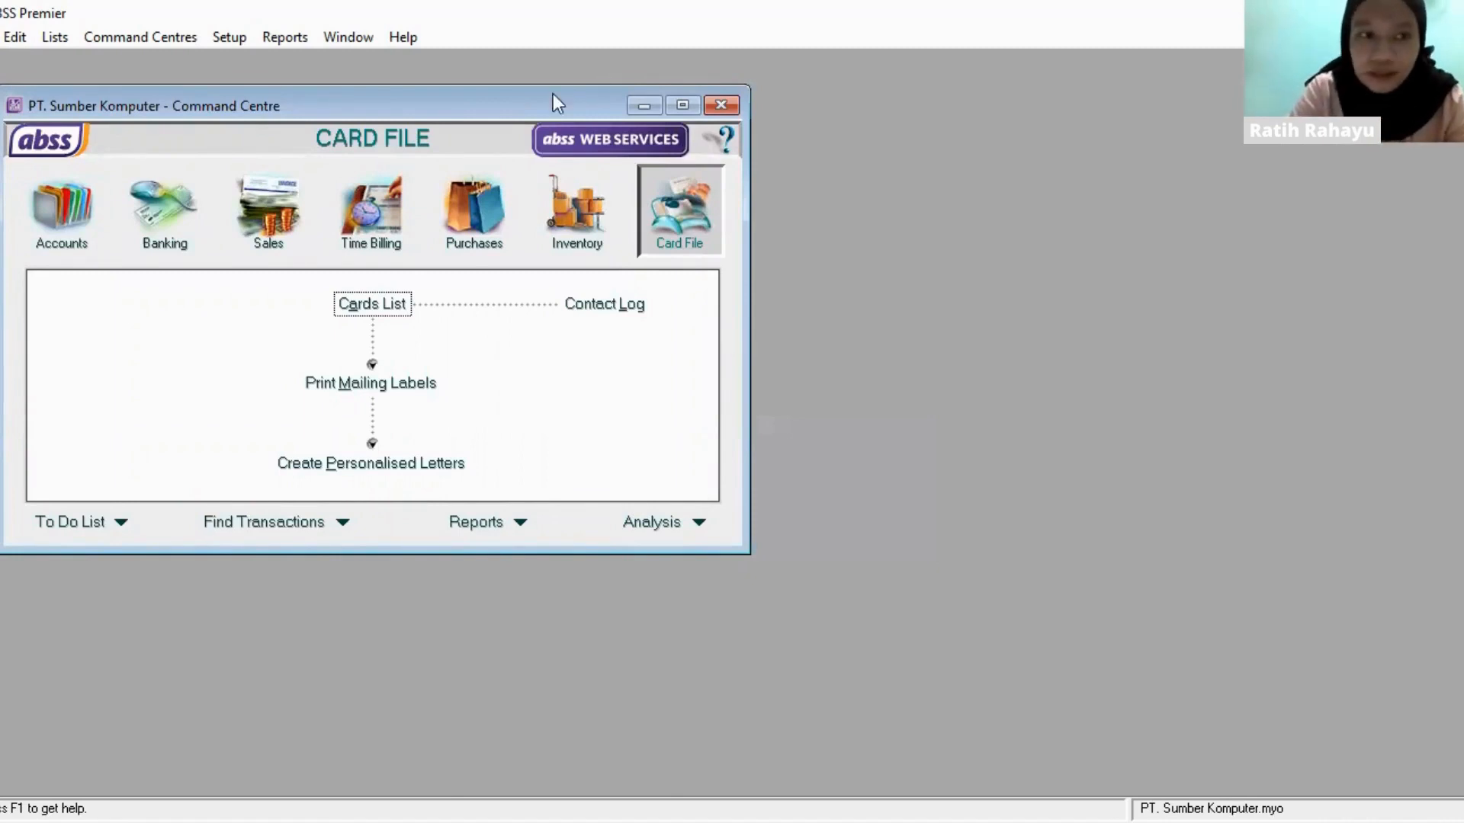
- Open the inventory items list and start a new item record
{"action": "left_click", "coordinate": [69, 37]}
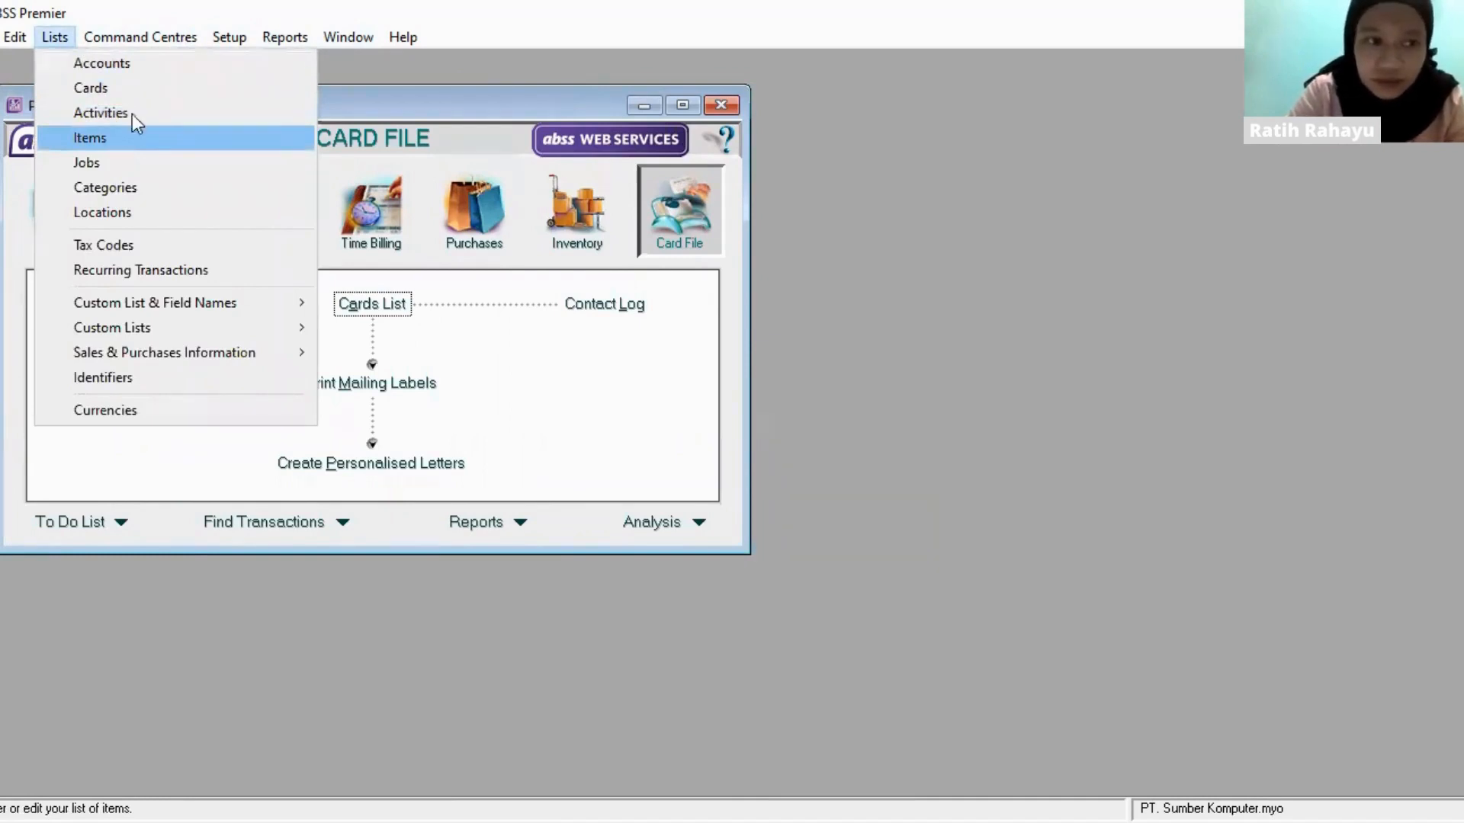
{"action": "left_click", "coordinate": [44, 34]}
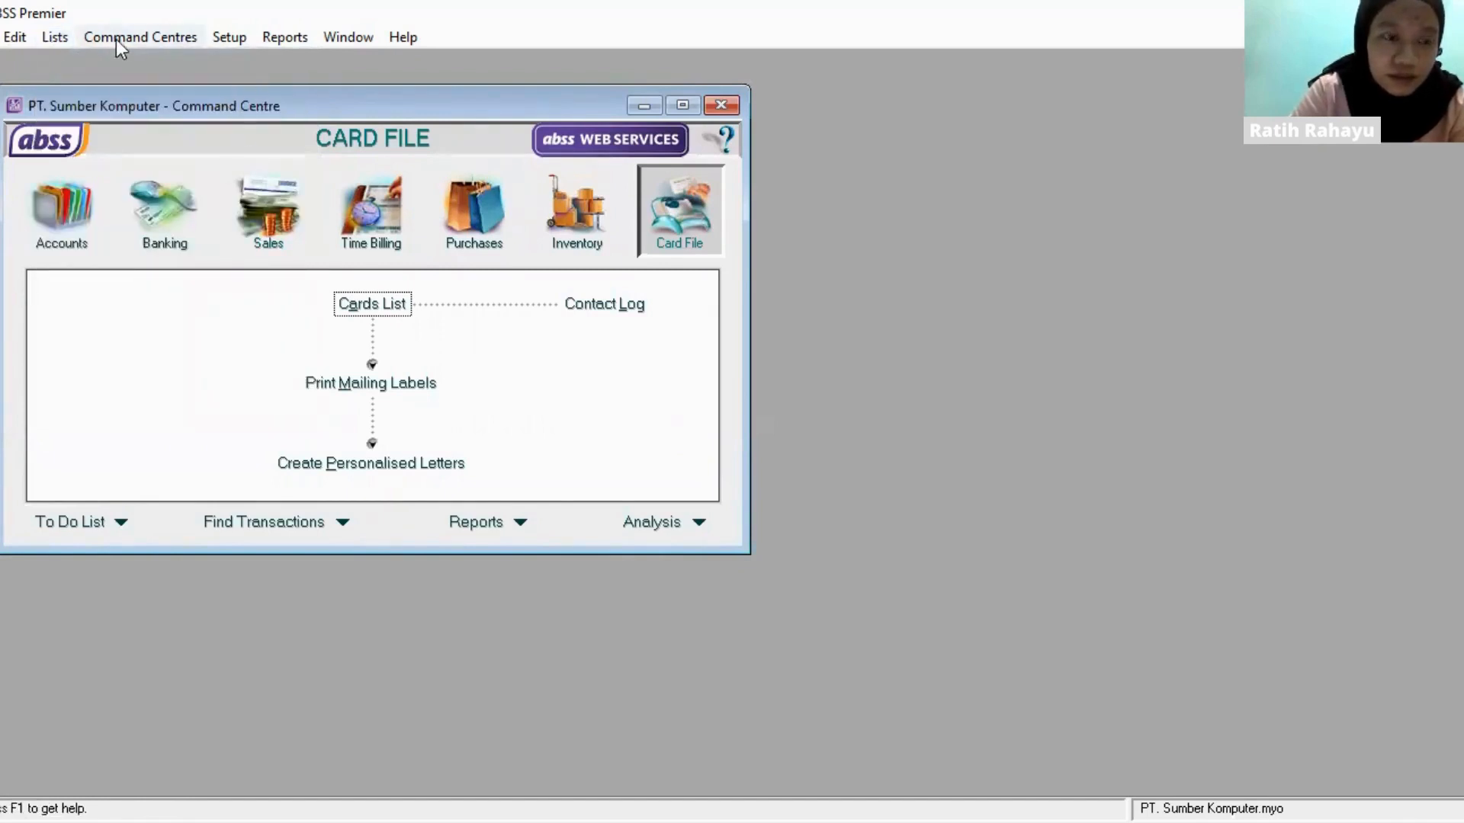
{"action": "left_click", "coordinate": [556, 234]}
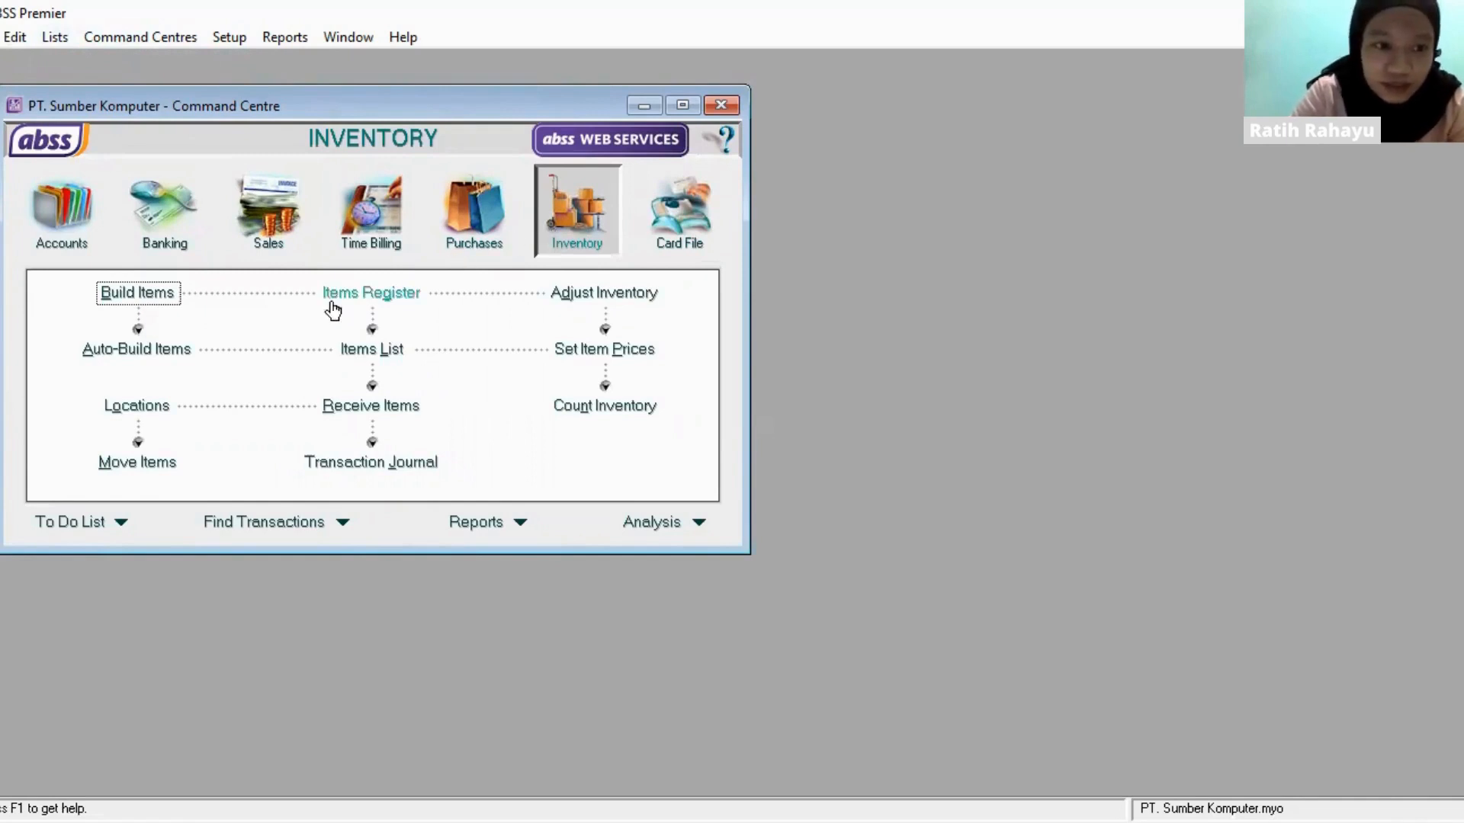
{"action": "left_click", "coordinate": [372, 351]}
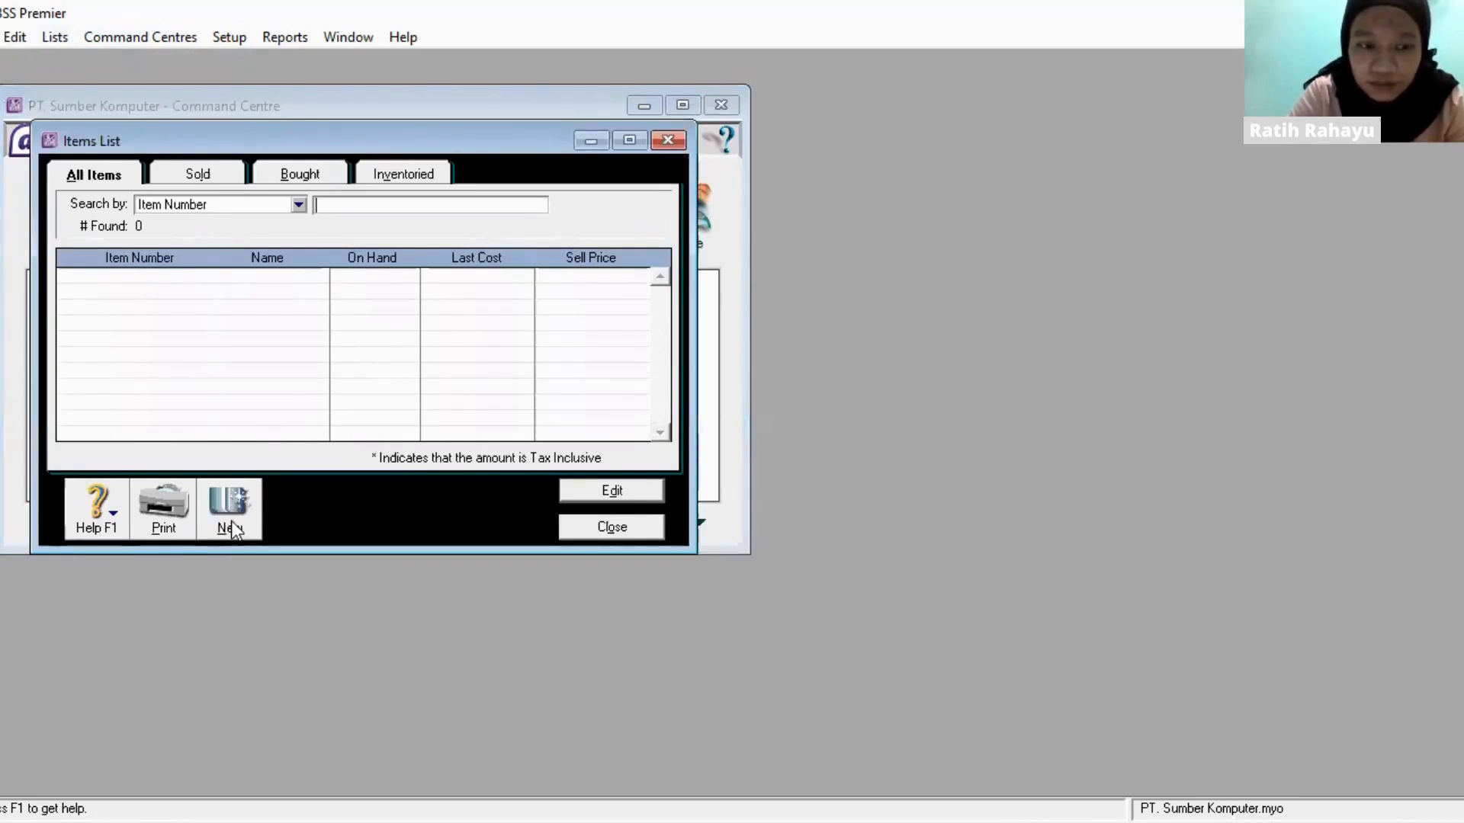
{"action": "left_click", "coordinate": [242, 482]}
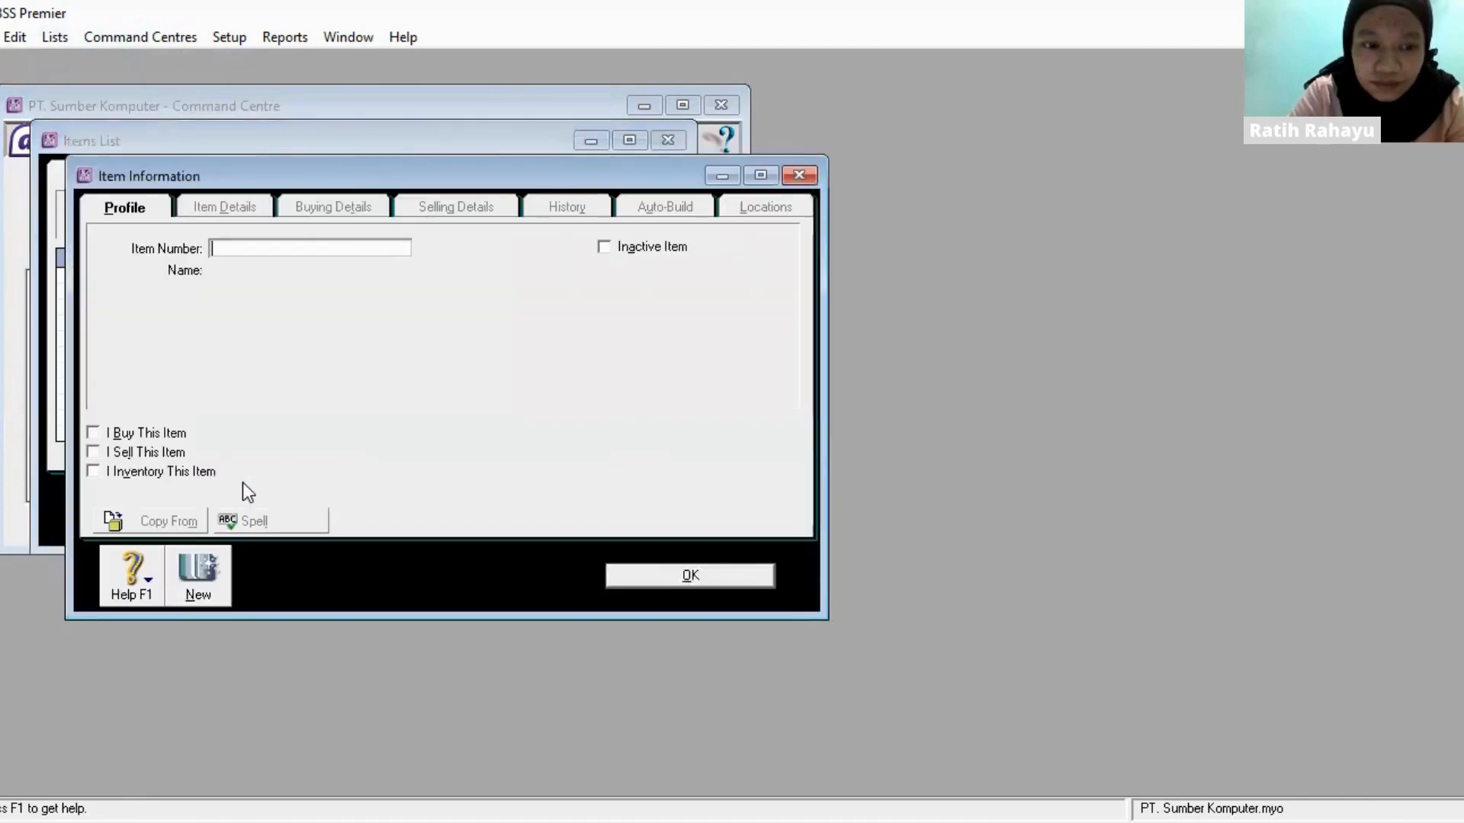
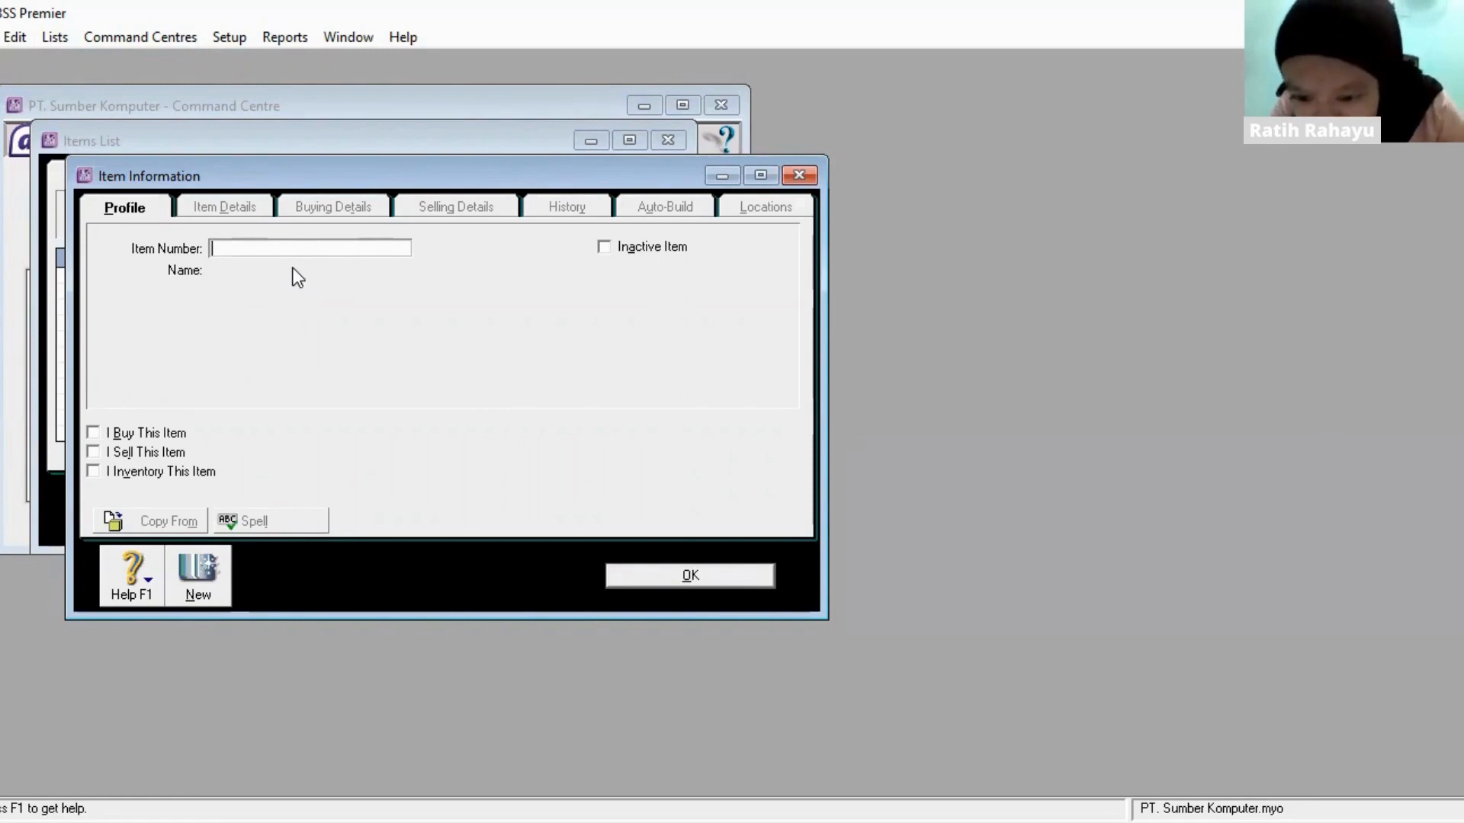
- Enter item number P001 and the name Laptop Asus for the new item
{"action": "type", "text": "P001"}
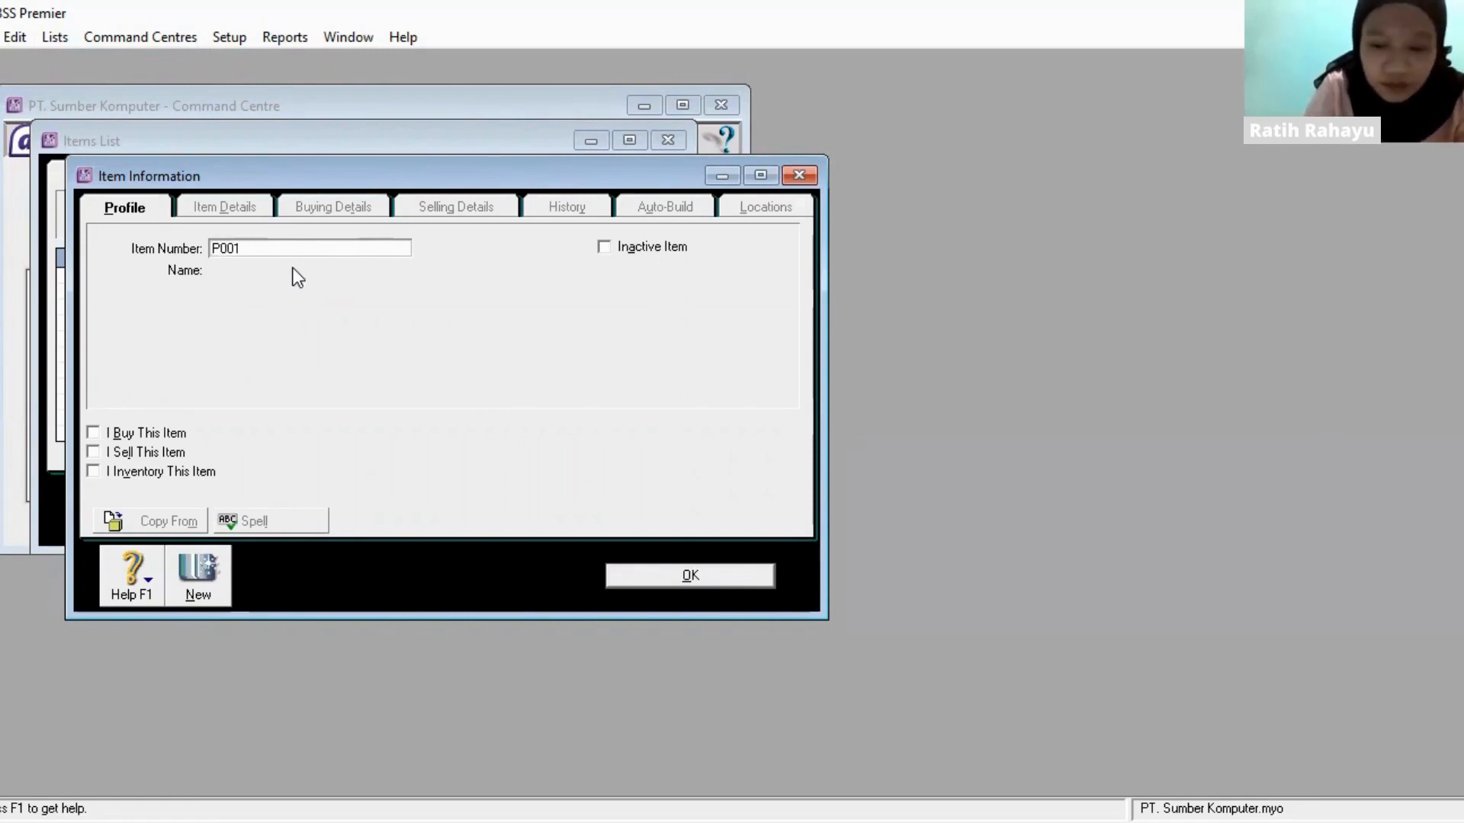
{"action": "key", "text": "Tab"}
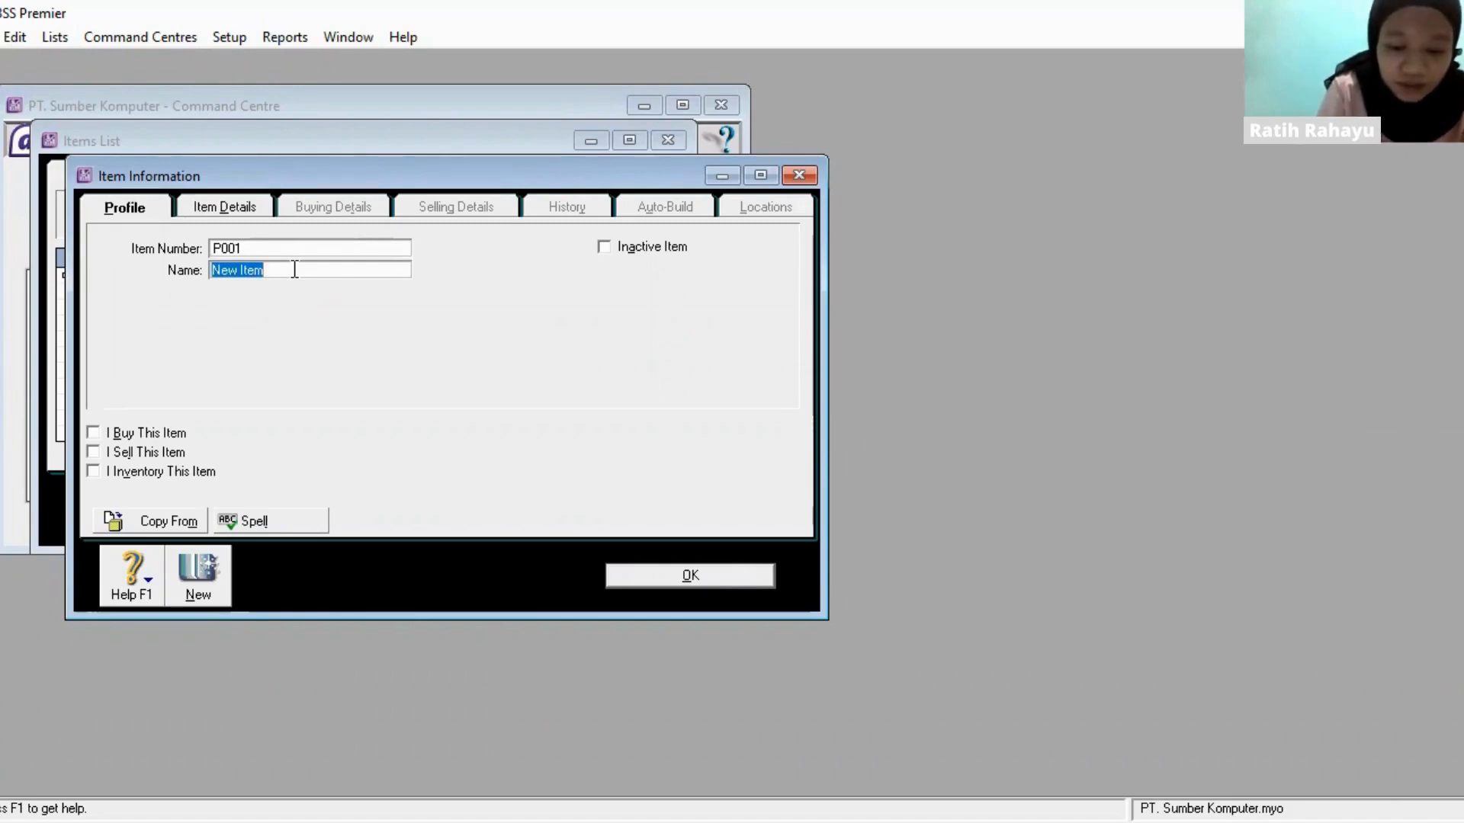
{"action": "type", "text": "Laptop "}
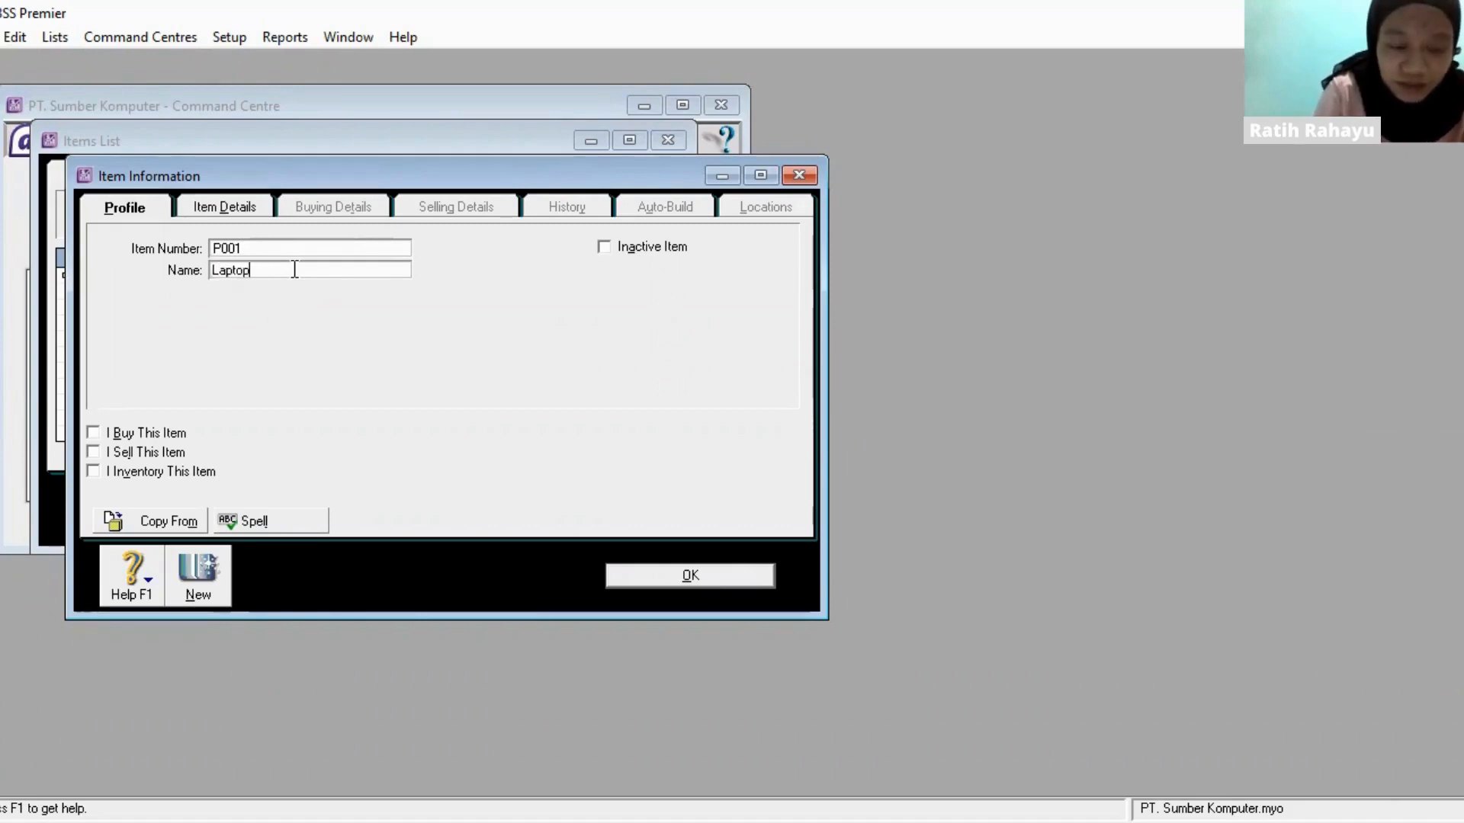
{"action": "type", "text": "Aa"}
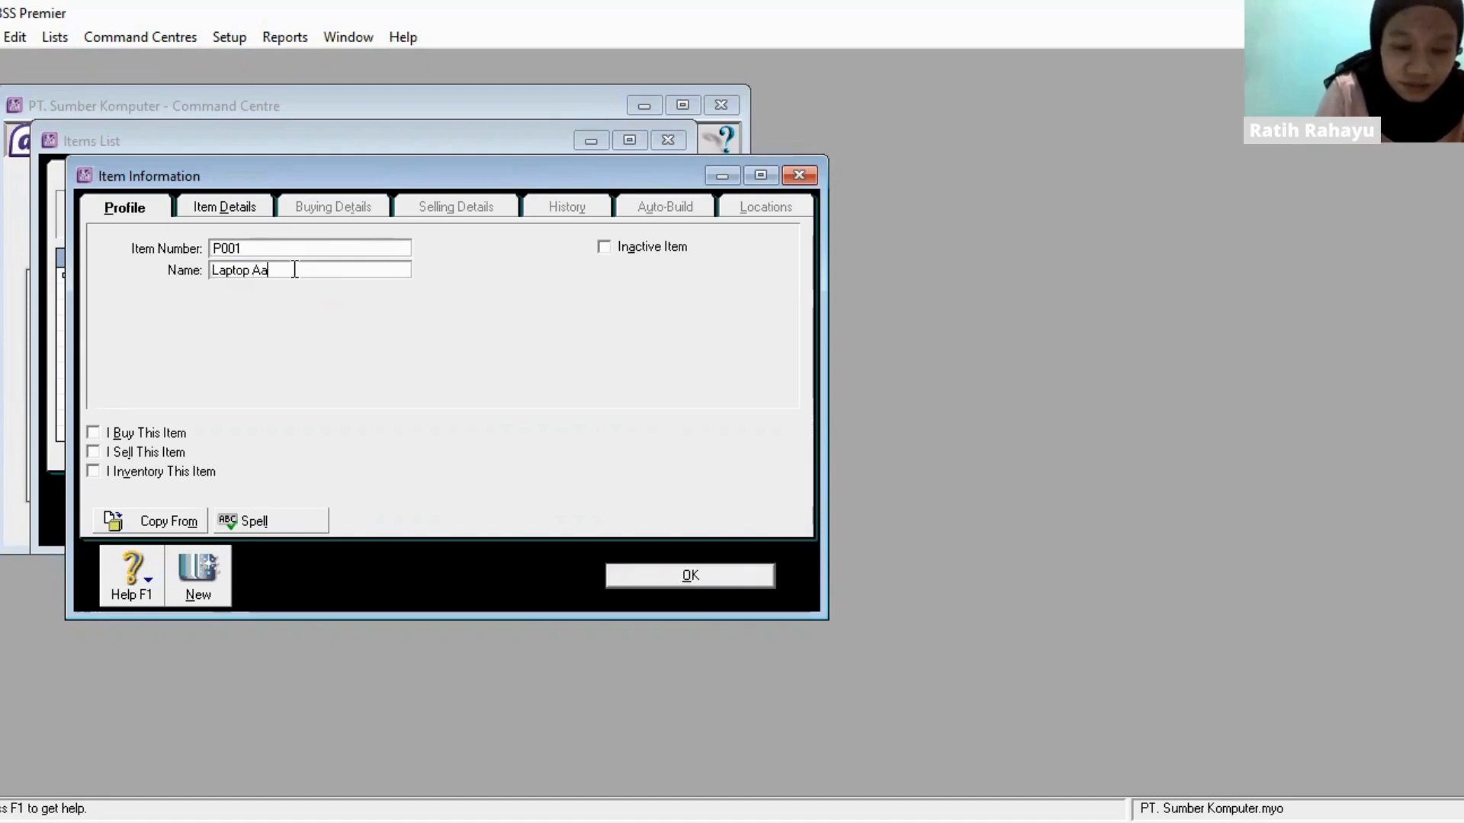
{"action": "key", "text": "BackSpace"}
{"action": "type", "text": "u"}
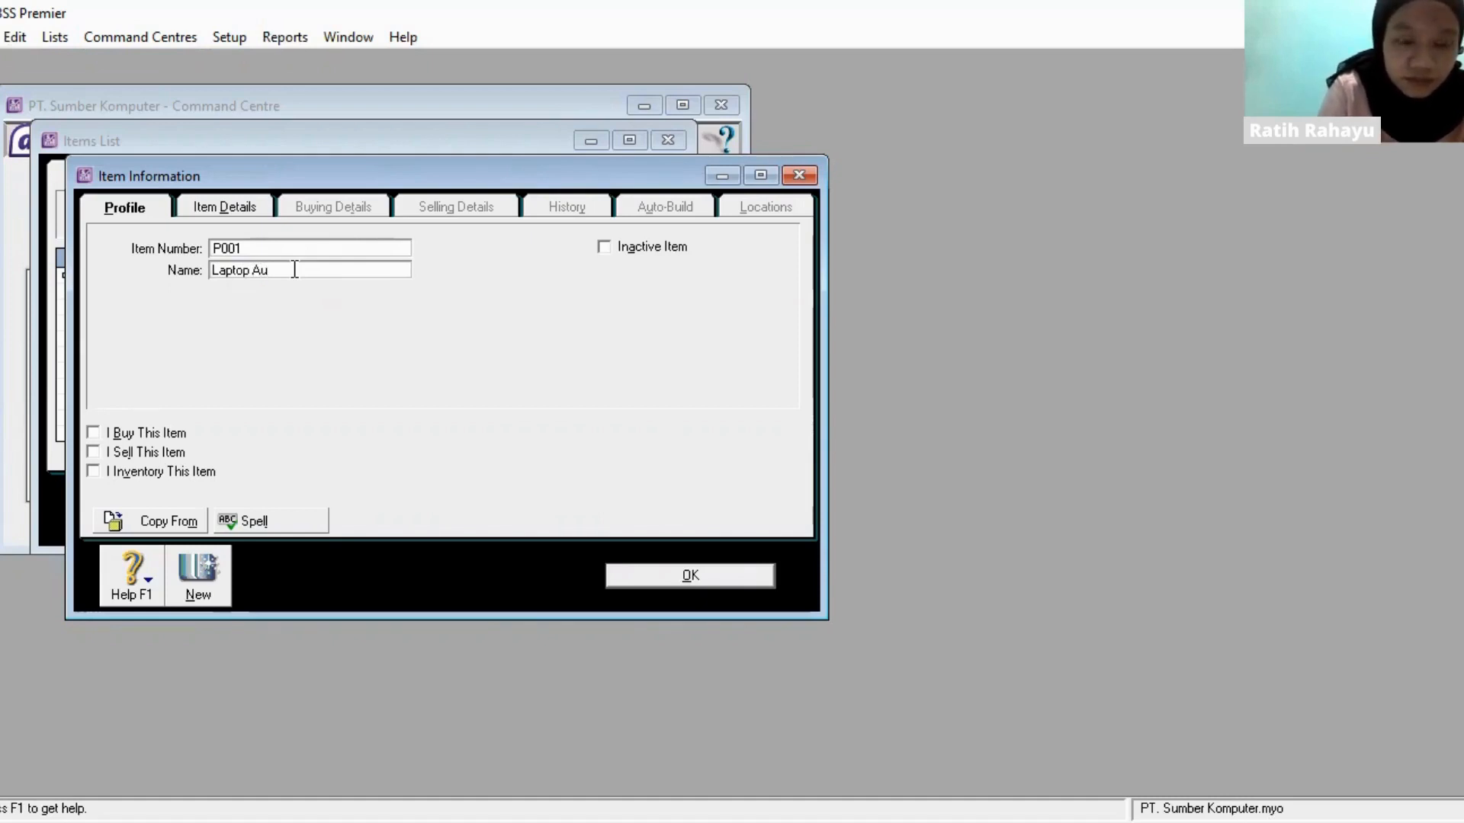
{"action": "key", "text": "BackSpace"}
{"action": "type", "text": "sus"}
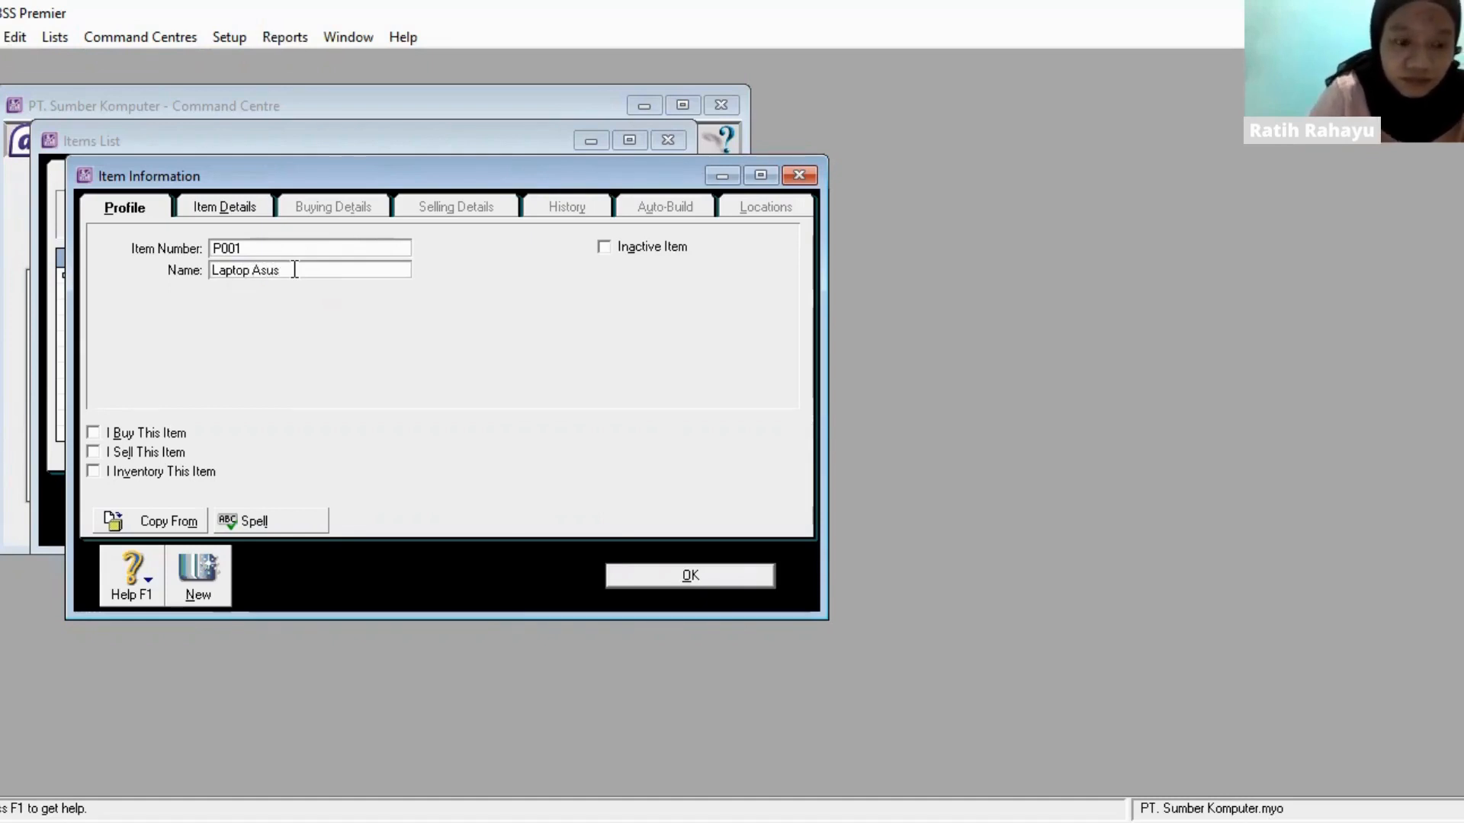
{"action": "key", "text": "Tab"}
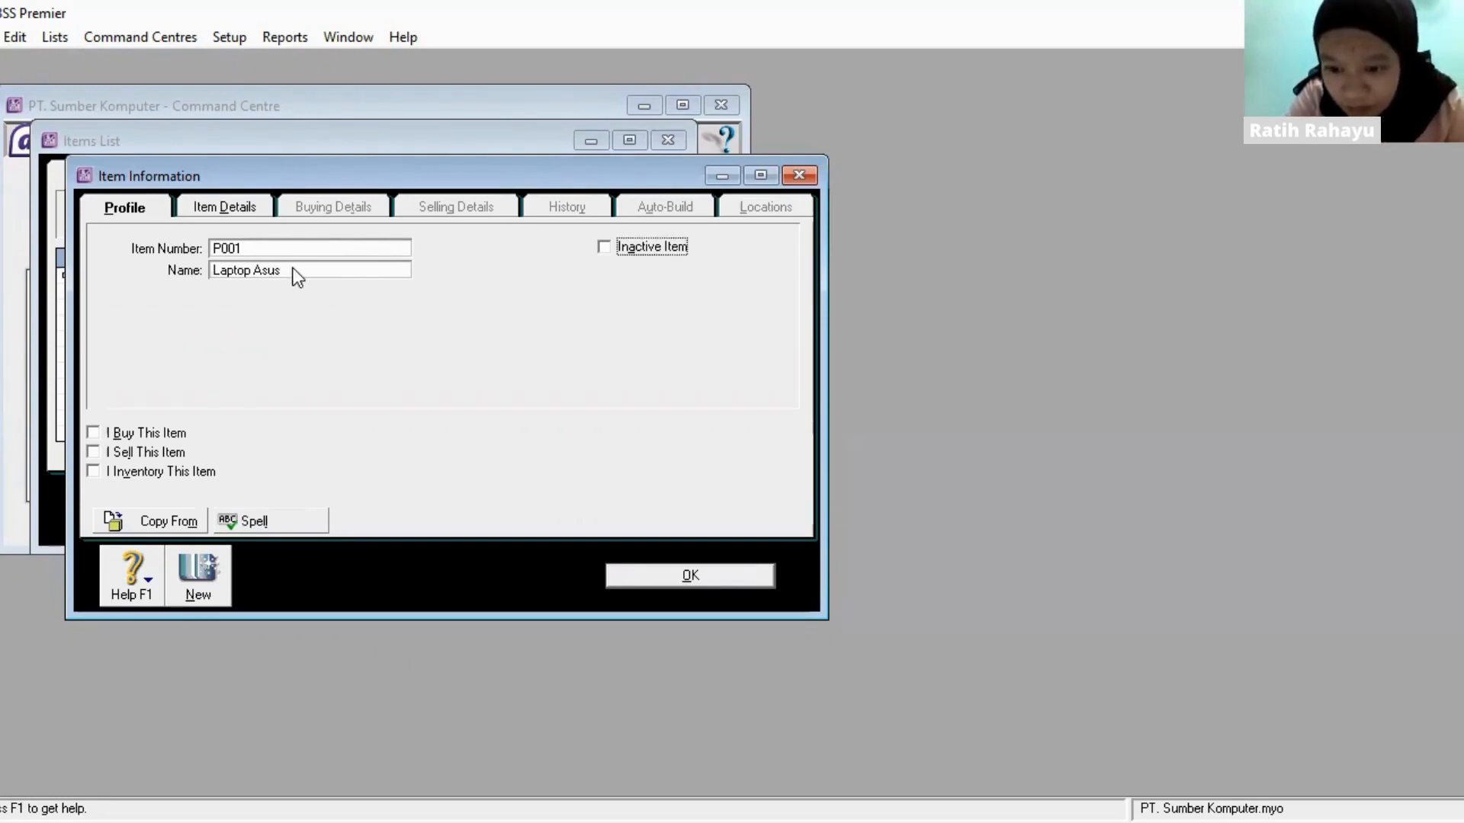
{"action": "key", "text": "Tab"}
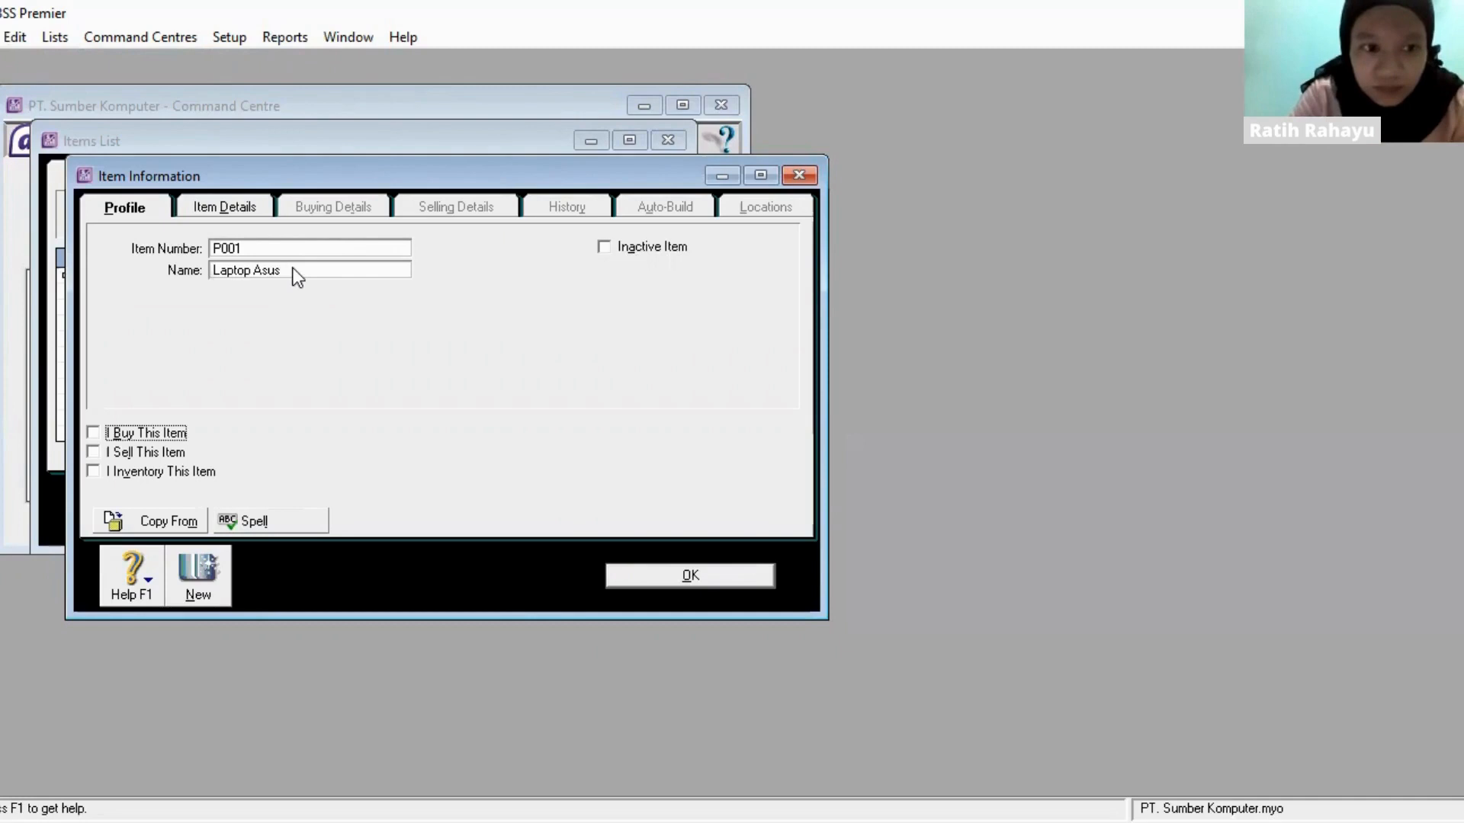
- Mark item P001 as bought, sold and inventoried
{"action": "left_click", "coordinate": [91, 434]}
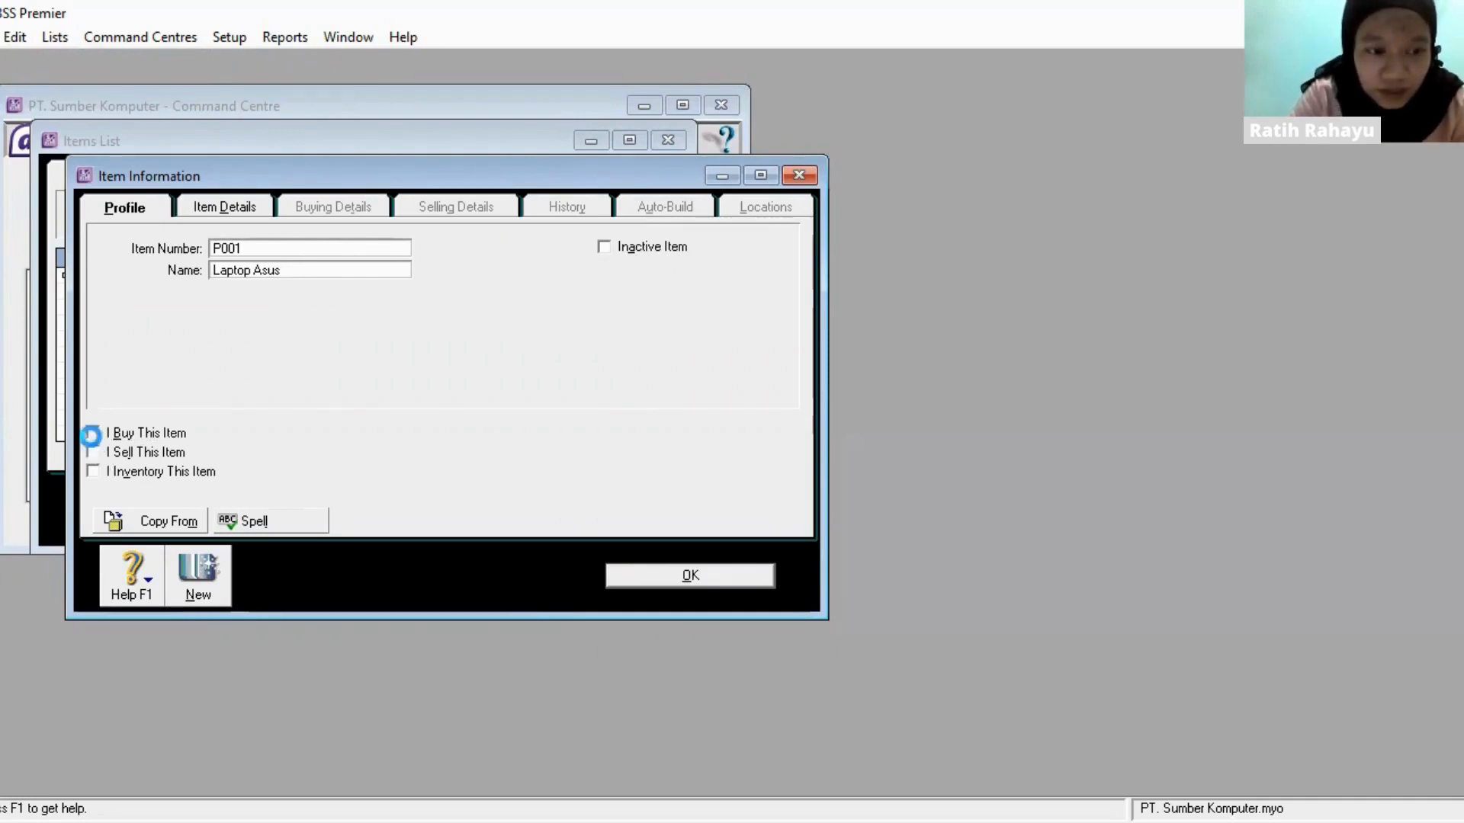
{"action": "left_click", "coordinate": [91, 453]}
{"action": "left_click", "coordinate": [93, 472]}
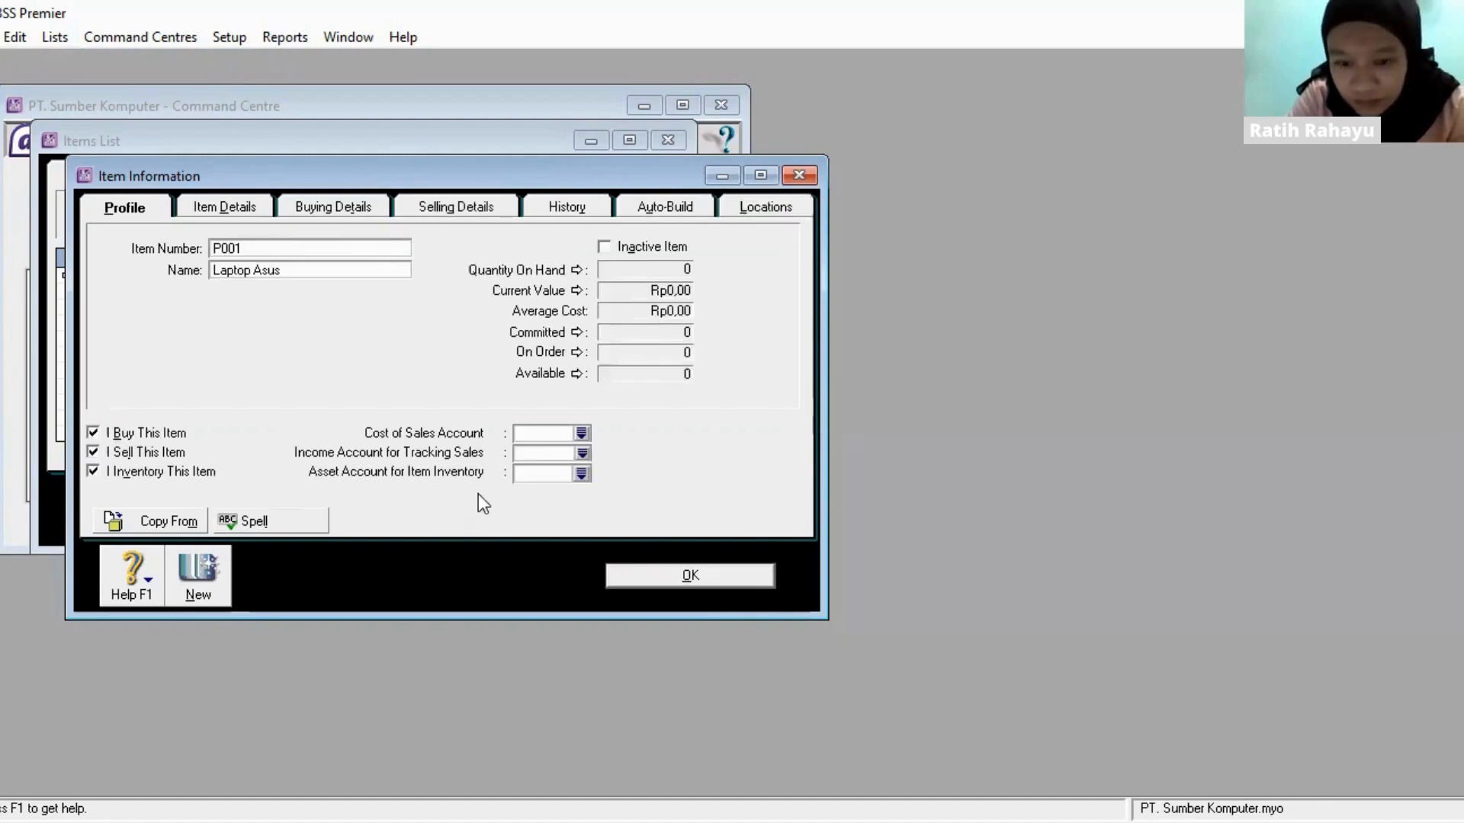
- Assign P001's cost of sales account 5-1100 Hardware - Purchase, income account 4-1100 Hardware and inventory asset account 1-2310 Computers
{"action": "left_click", "coordinate": [584, 432]}
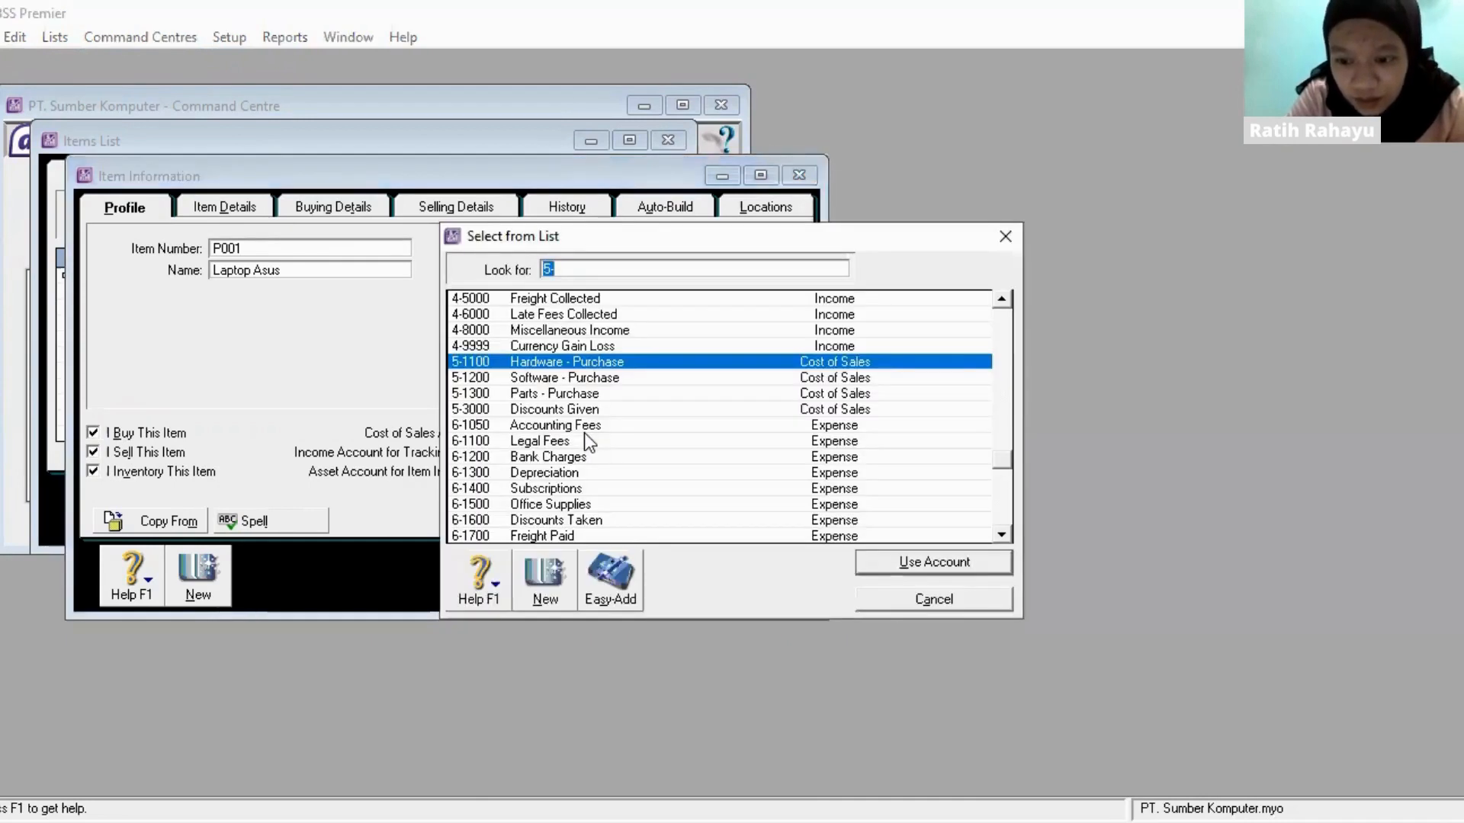
{"action": "double_click", "coordinate": [694, 363]}
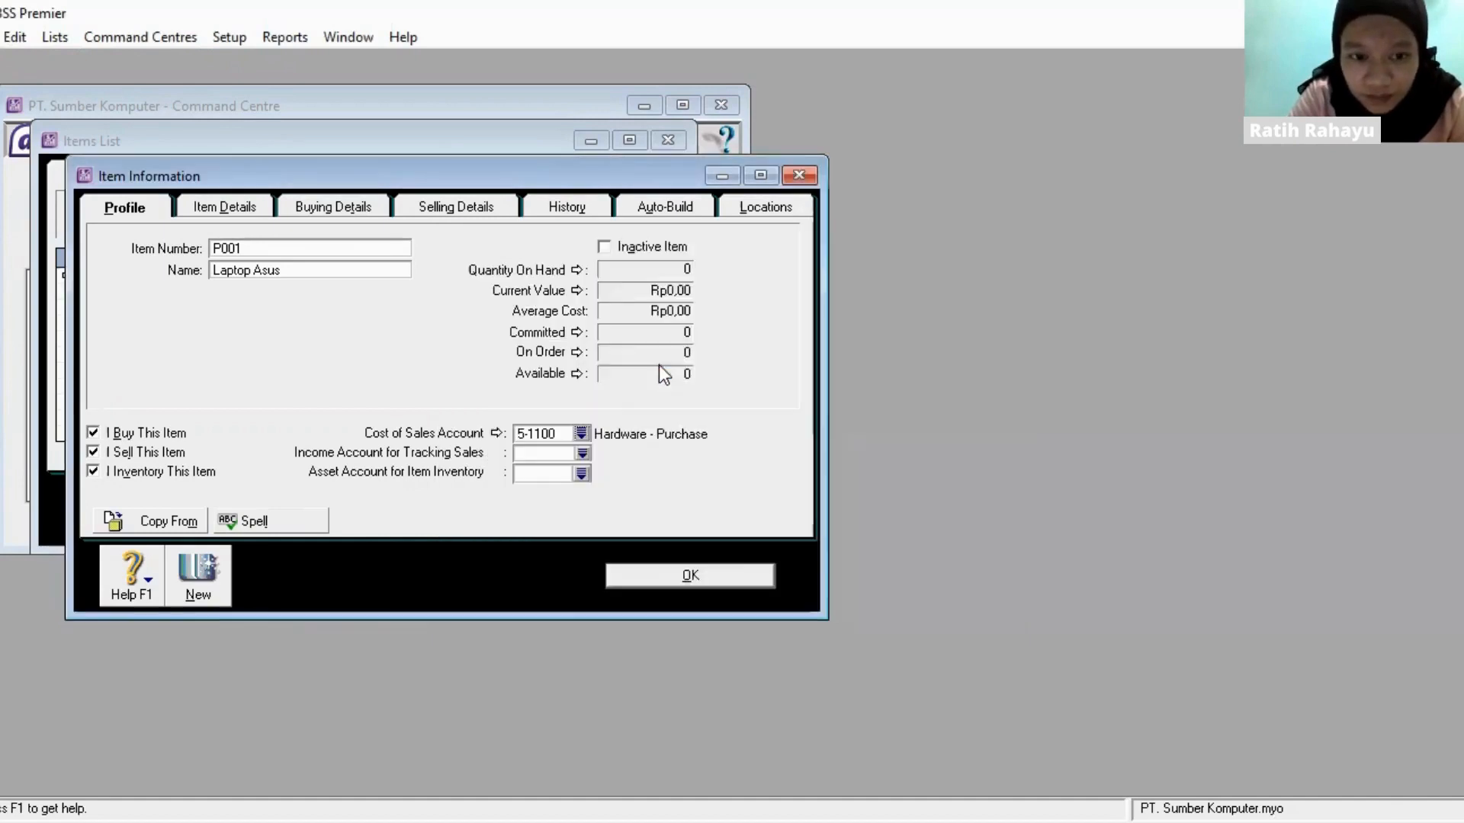
{"action": "left_click", "coordinate": [581, 455]}
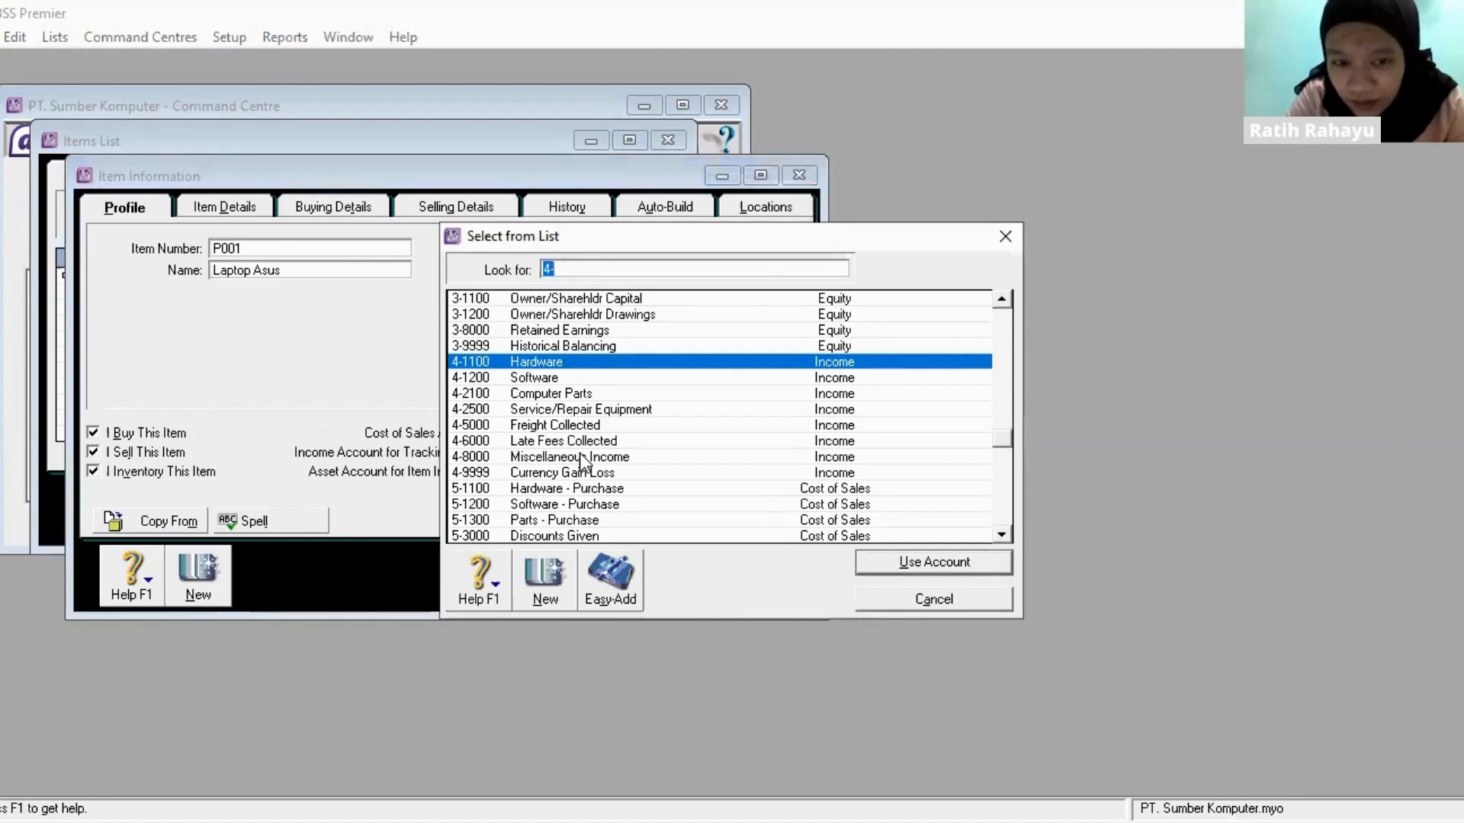
{"action": "double_click", "coordinate": [656, 363]}
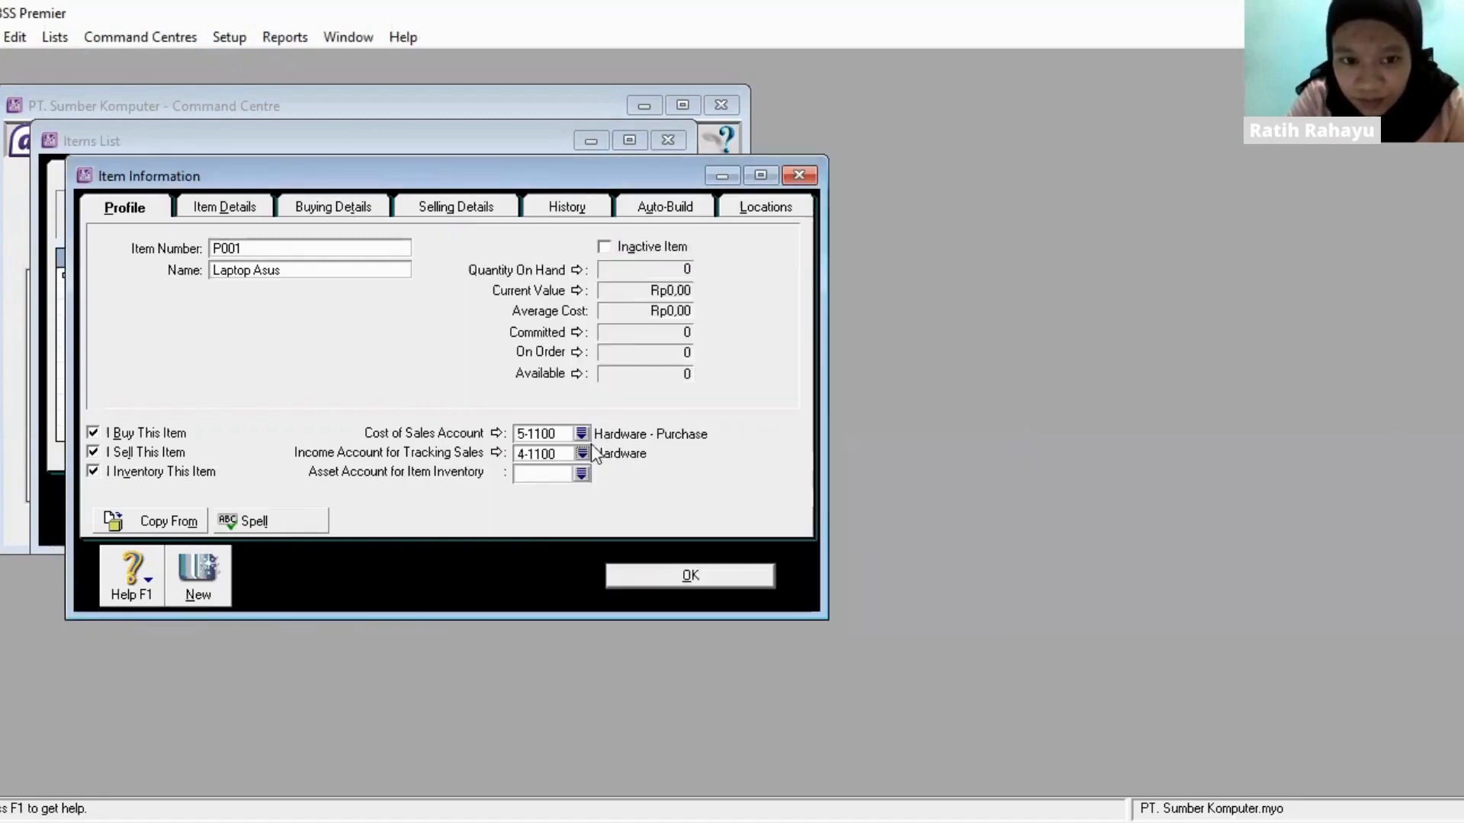
{"action": "left_click", "coordinate": [580, 474]}
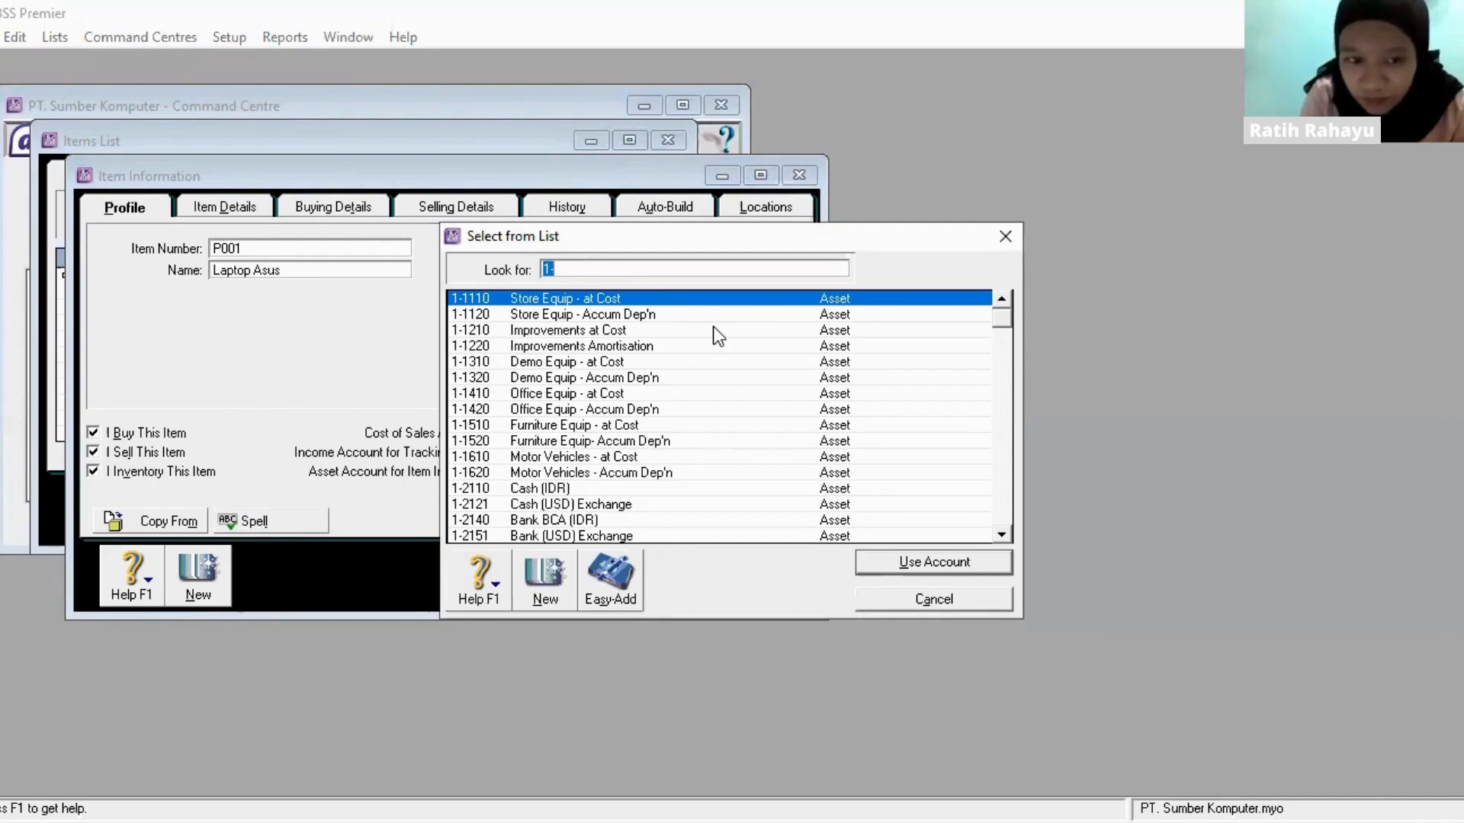
{"action": "scroll", "coordinate": [712, 326], "scroll_direction": "down", "scroll_amount": 8}
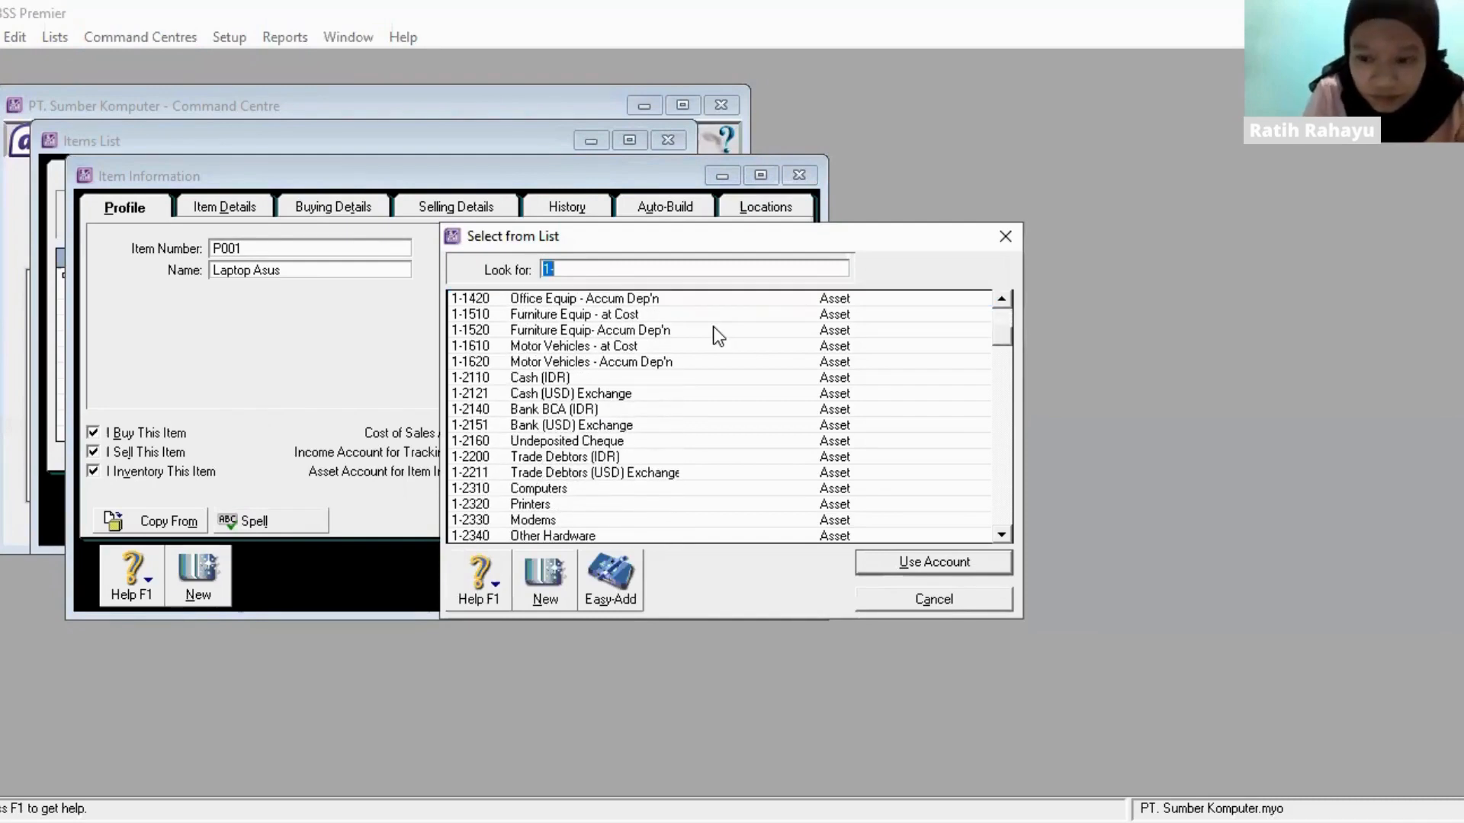
{"action": "left_click", "coordinate": [575, 493]}
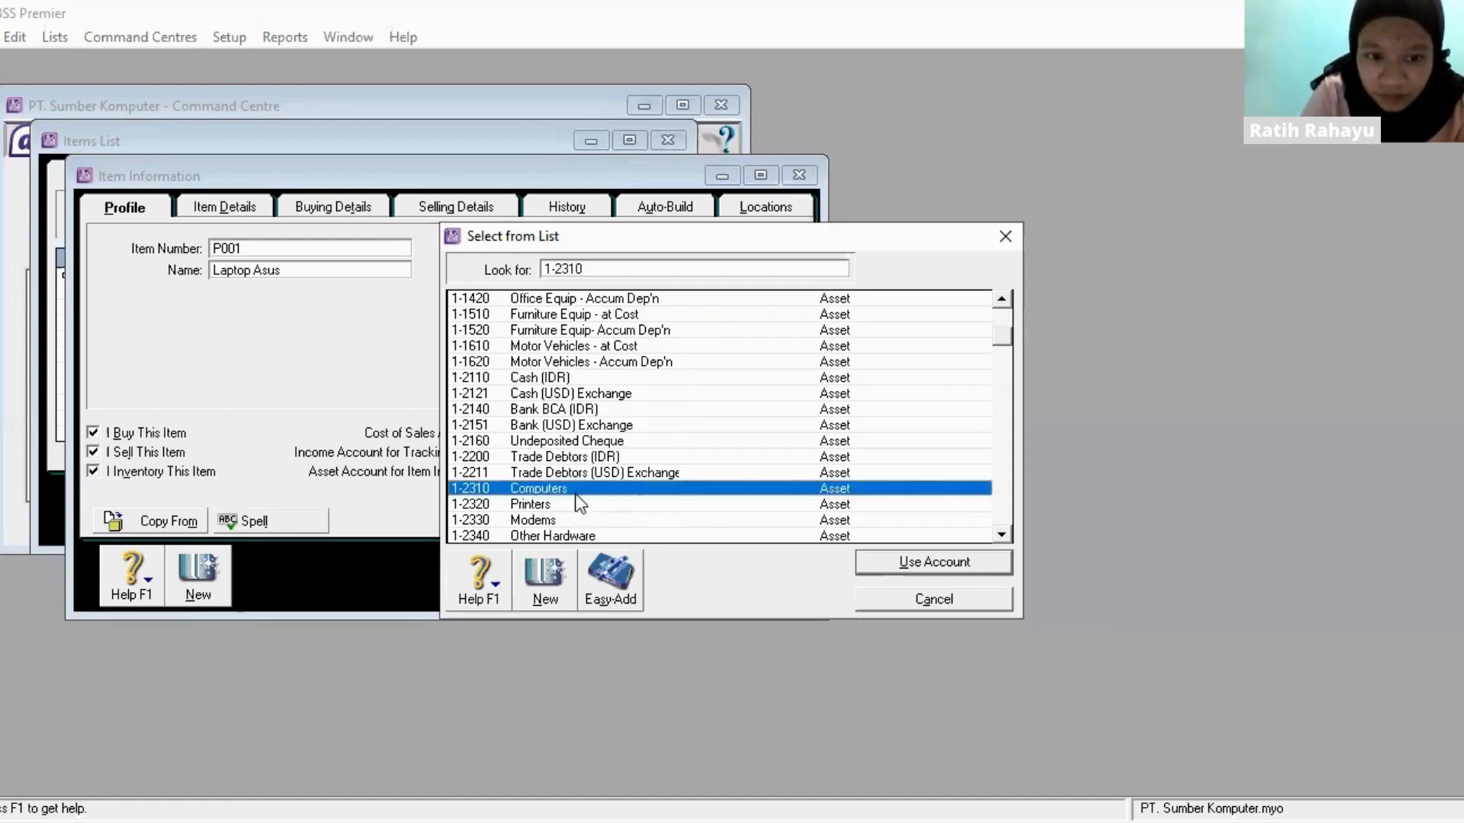
{"action": "left_click", "coordinate": [932, 564]}
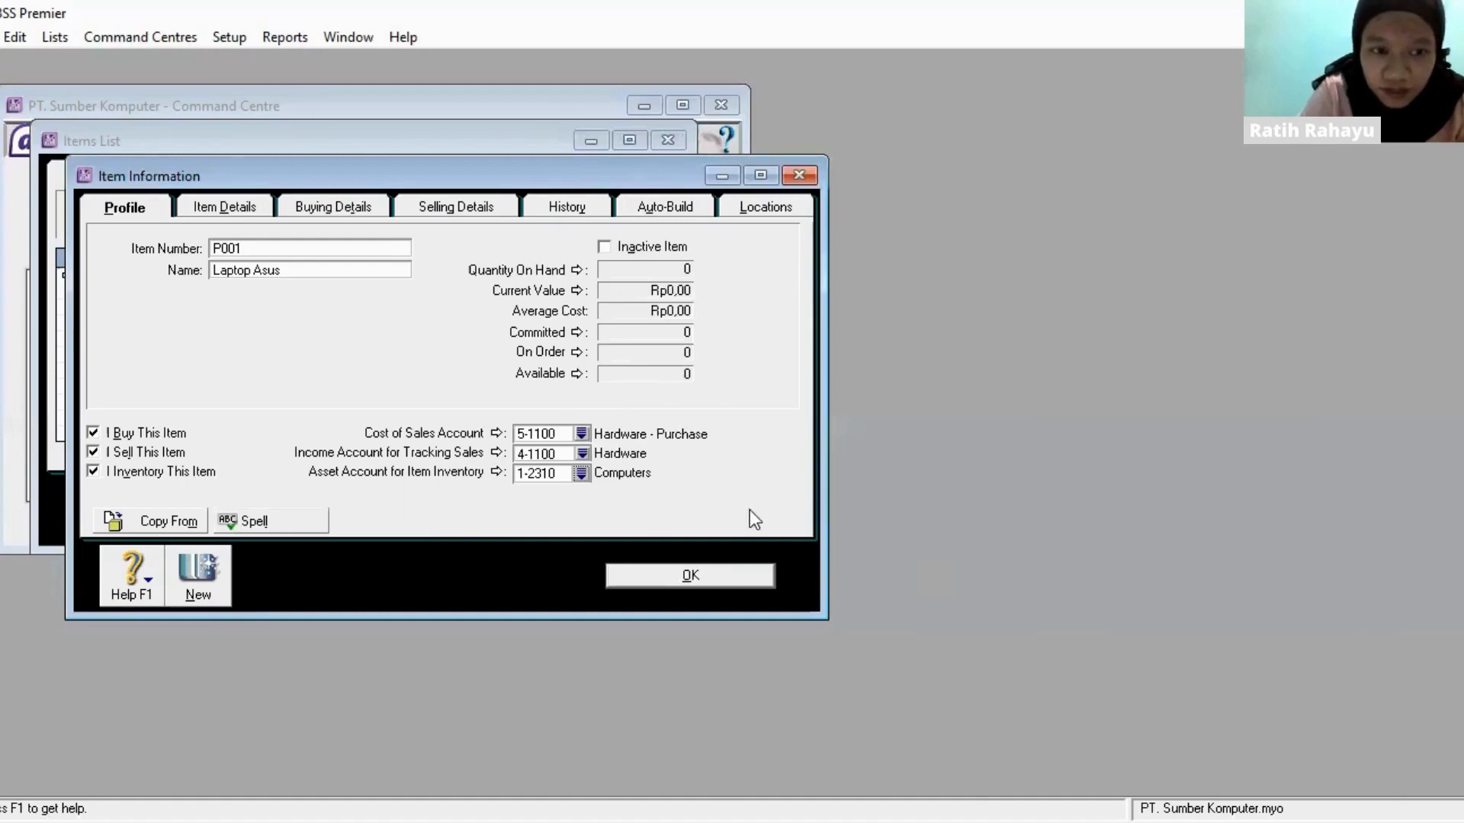
- Try to save the P001 item record, cancelling the spelling check and dismissing the message
{"action": "left_click", "coordinate": [707, 574]}
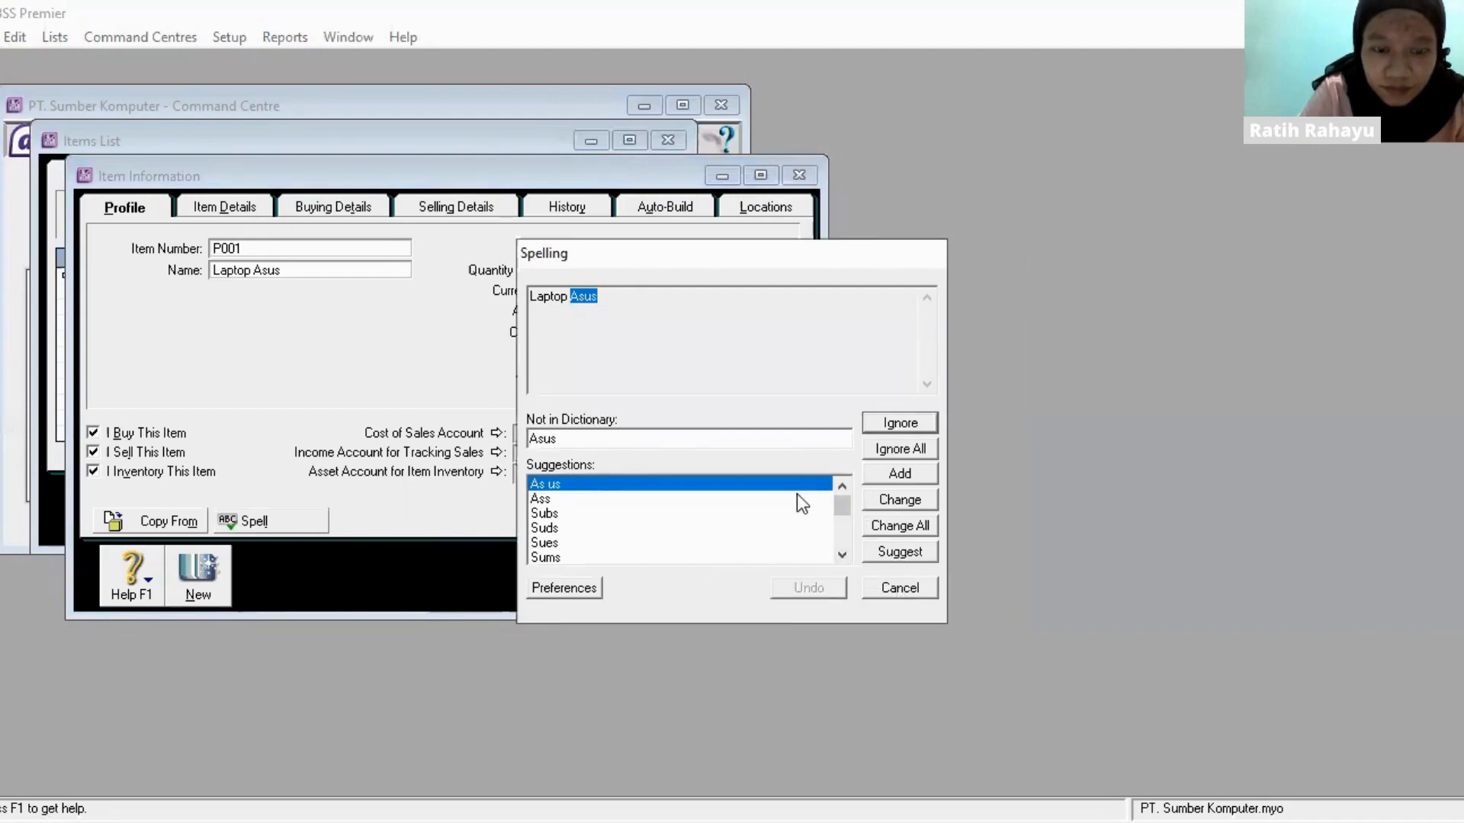
{"action": "left_click", "coordinate": [722, 447]}
{"action": "left_click", "coordinate": [898, 585]}
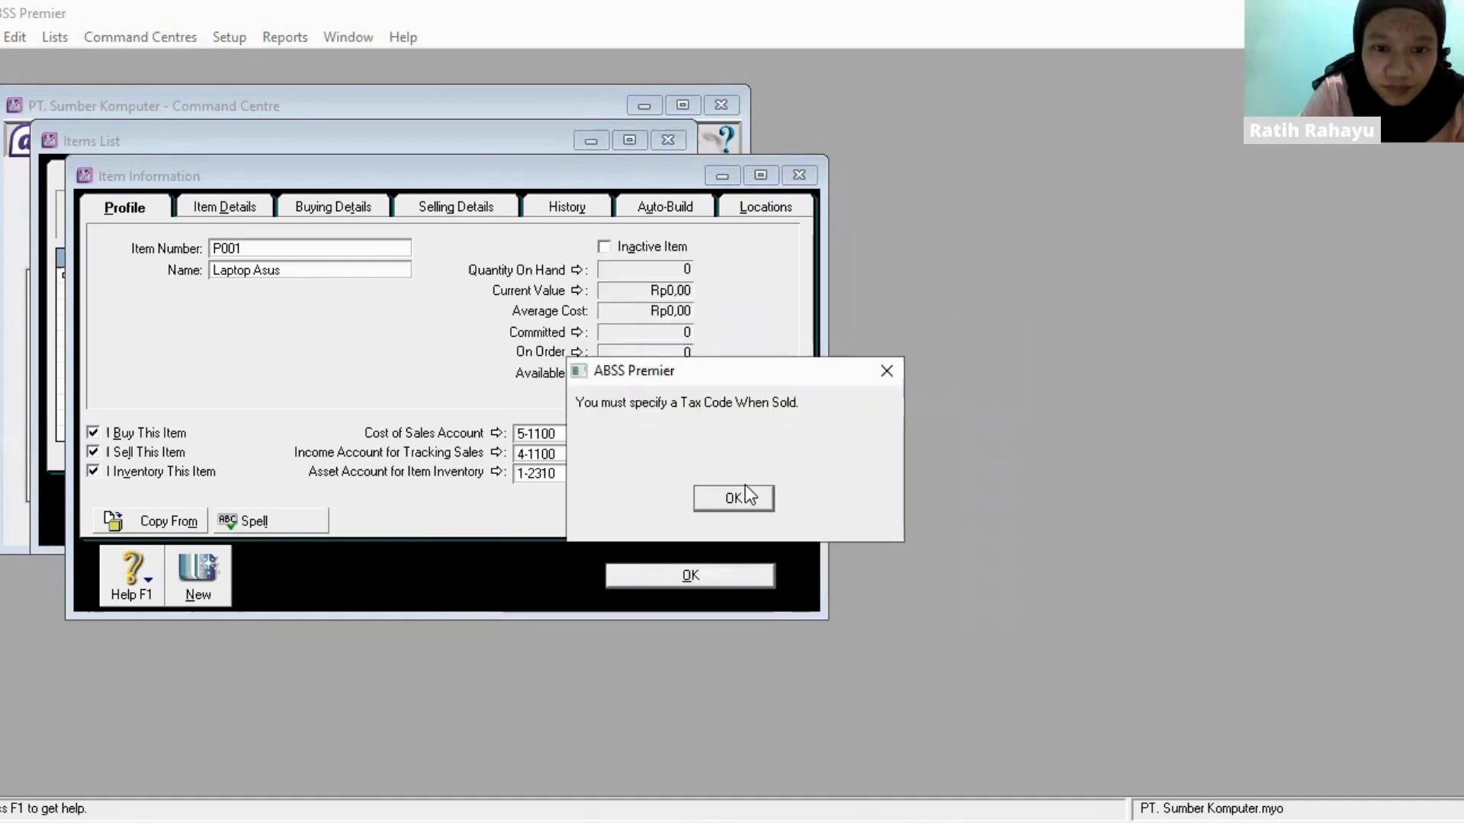
{"action": "left_click", "coordinate": [746, 488]}
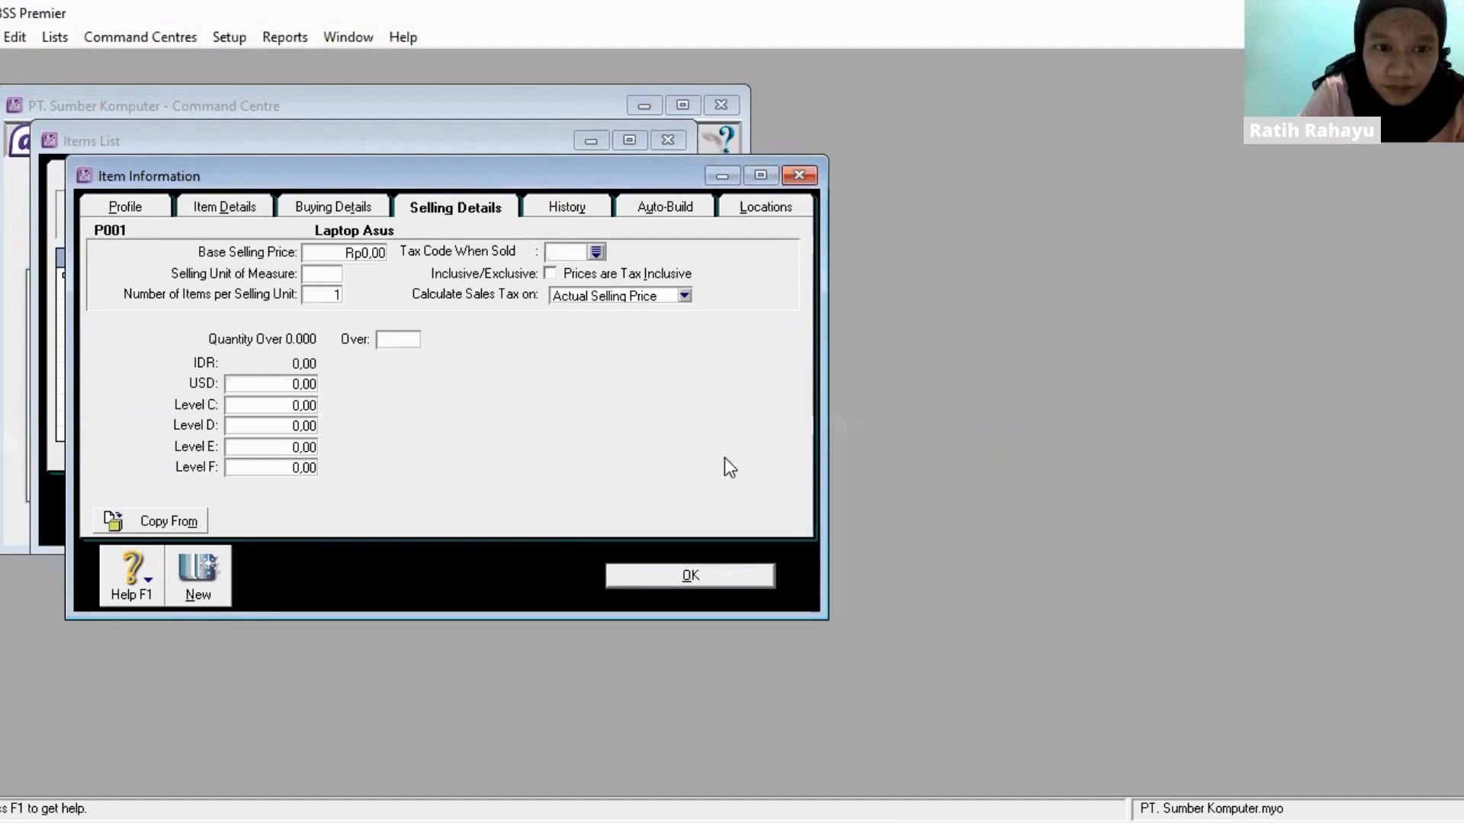
- Set P001's buying unit of measure to Unit and its tax code when bought to N-T (Non-Taxable)
{"action": "left_click", "coordinate": [344, 204]}
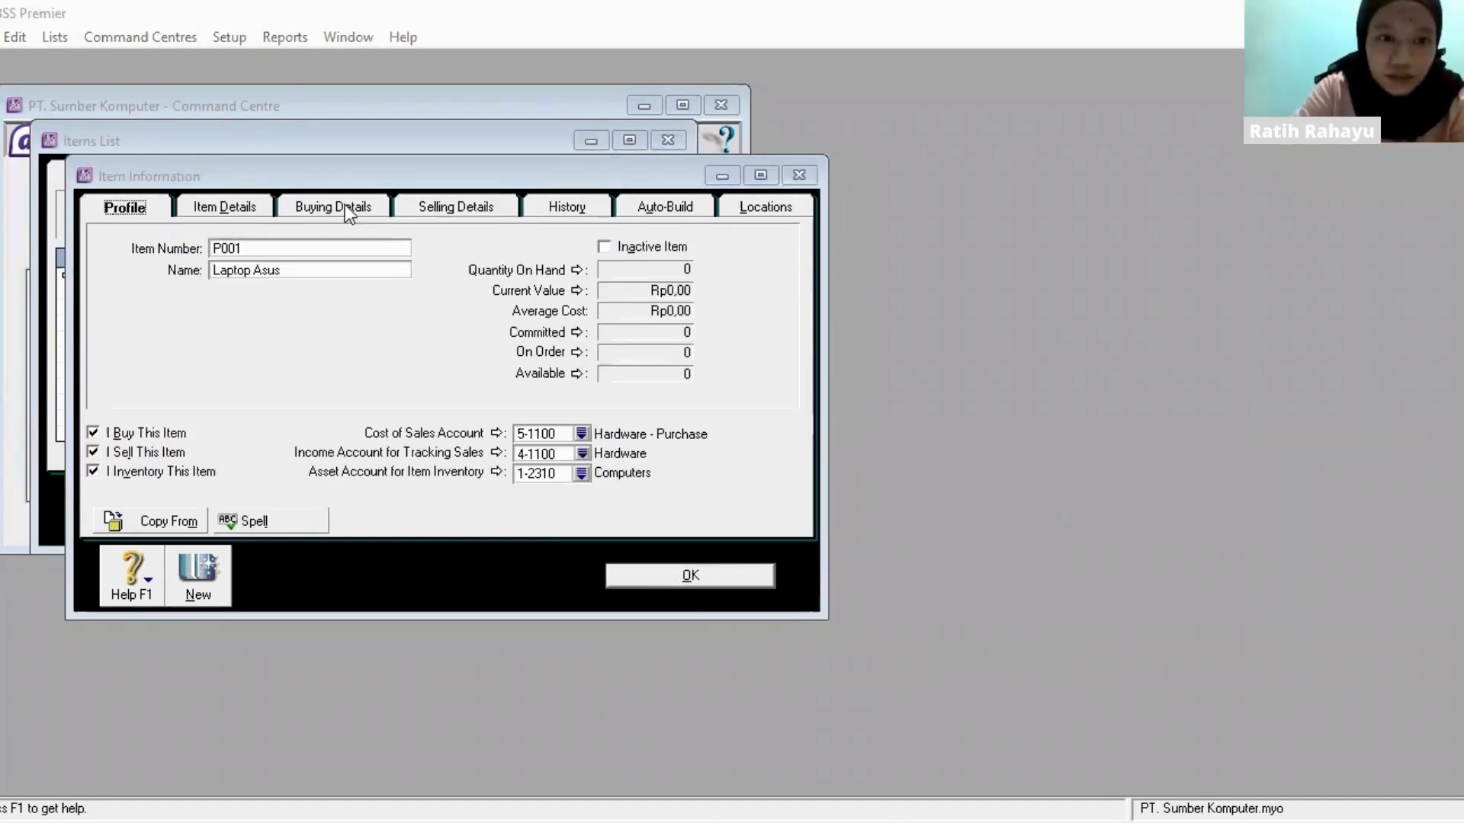
{"action": "left_click", "coordinate": [345, 204]}
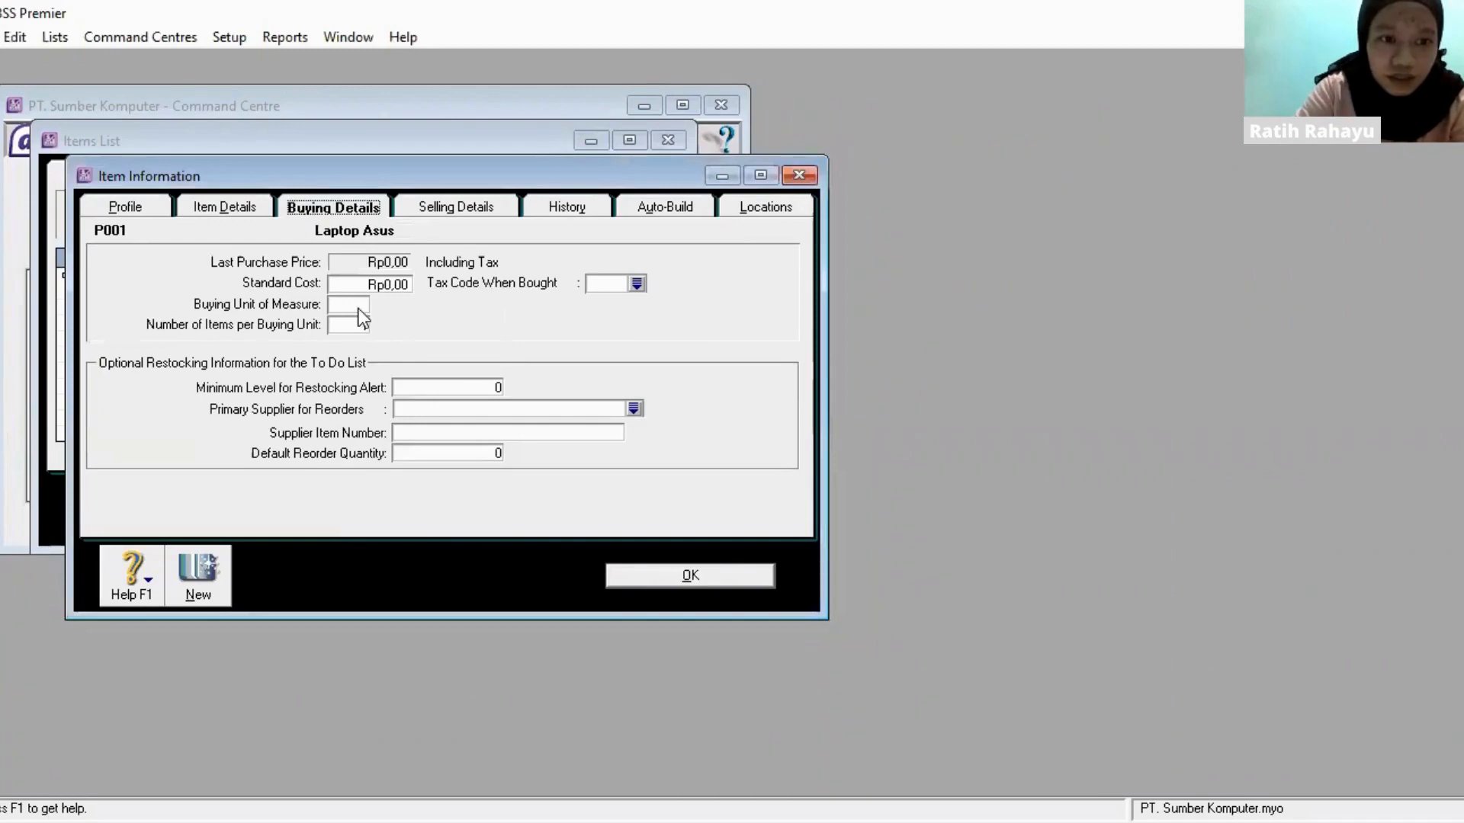
{"action": "left_click", "coordinate": [360, 306]}
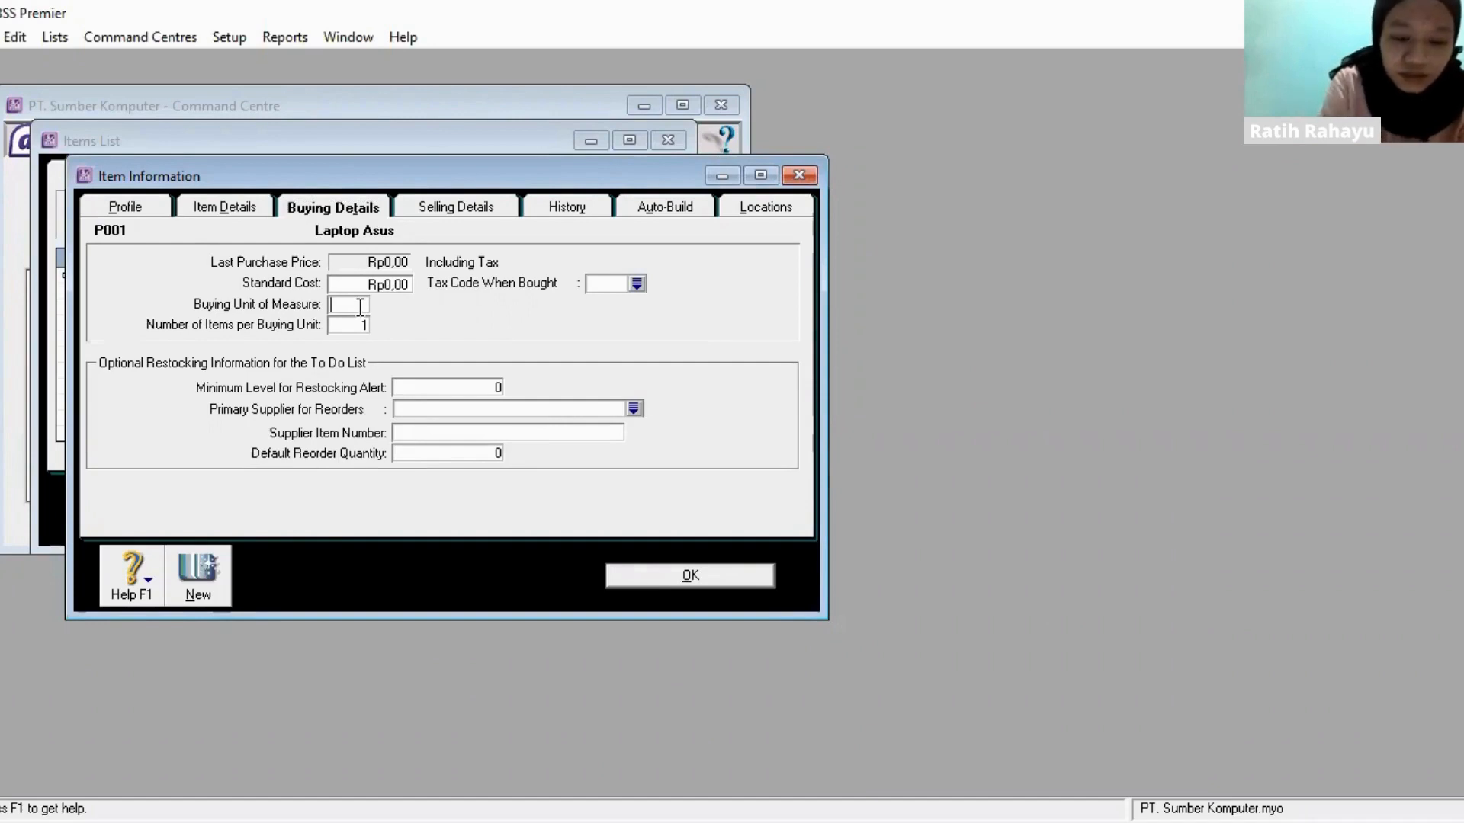
{"action": "type", "text": "Unit"}
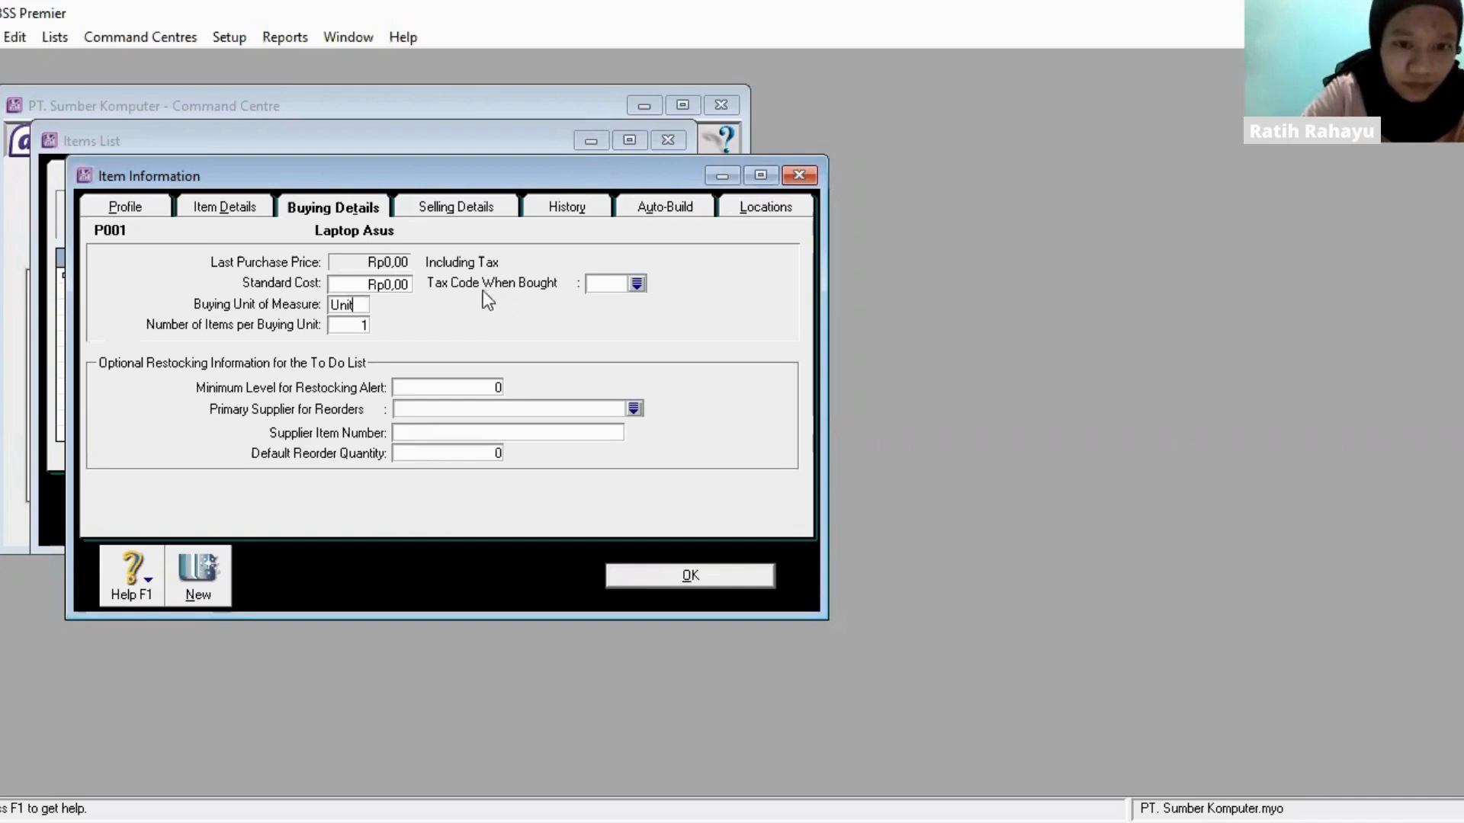
{"action": "left_click", "coordinate": [637, 284]}
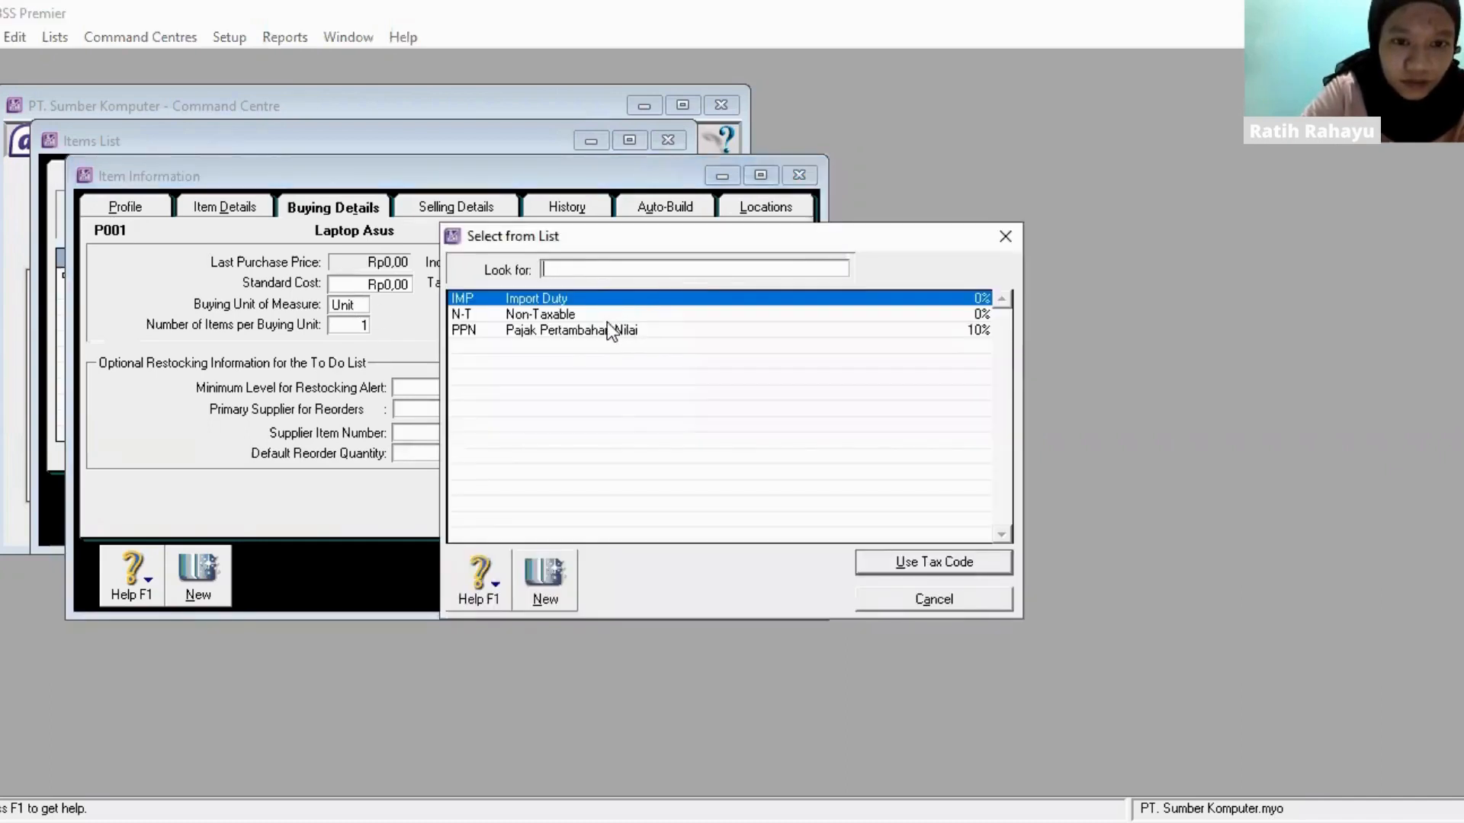
{"action": "left_click", "coordinate": [607, 318]}
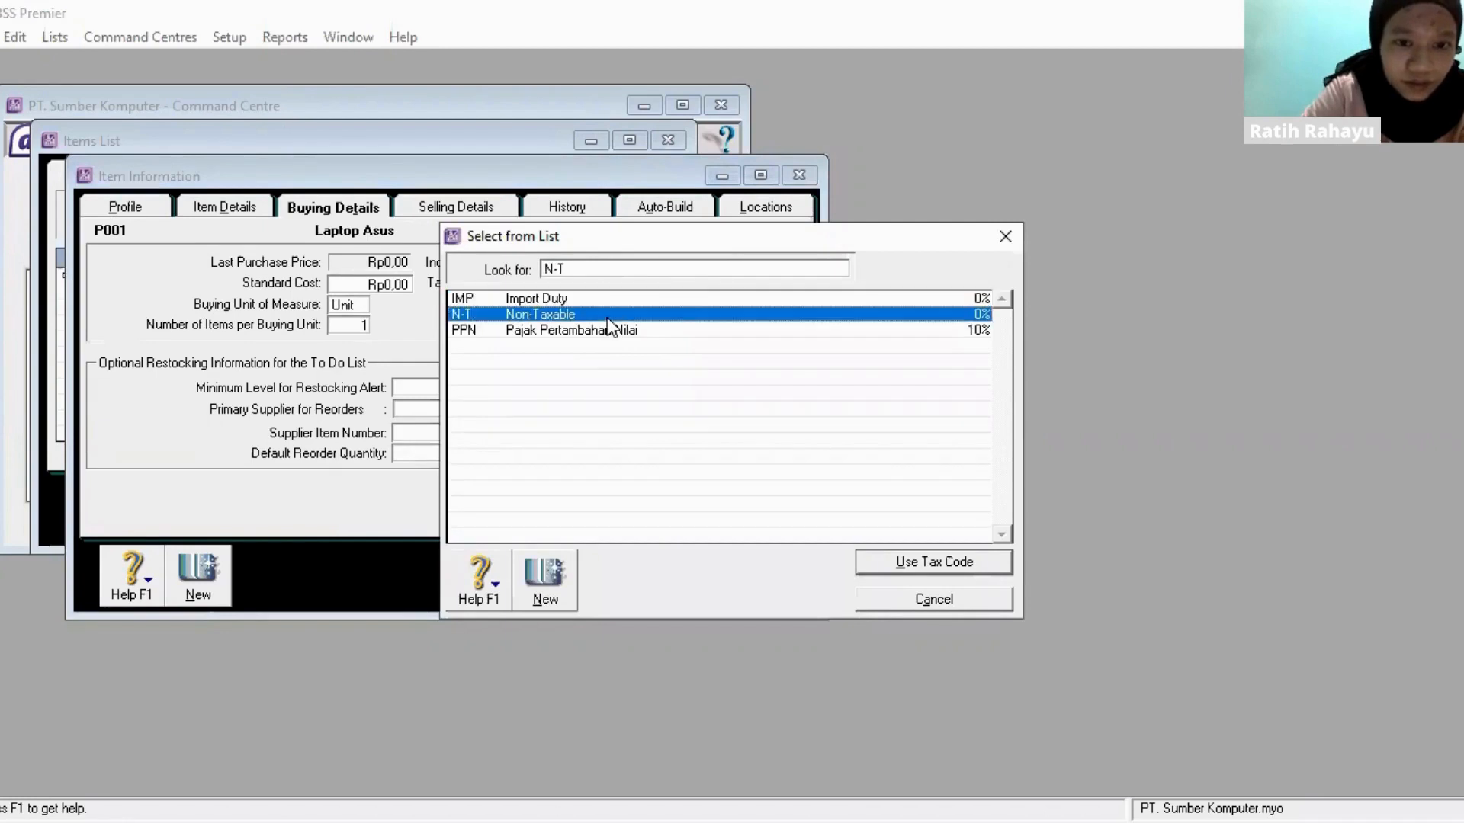
{"action": "double_click", "coordinate": [606, 317]}
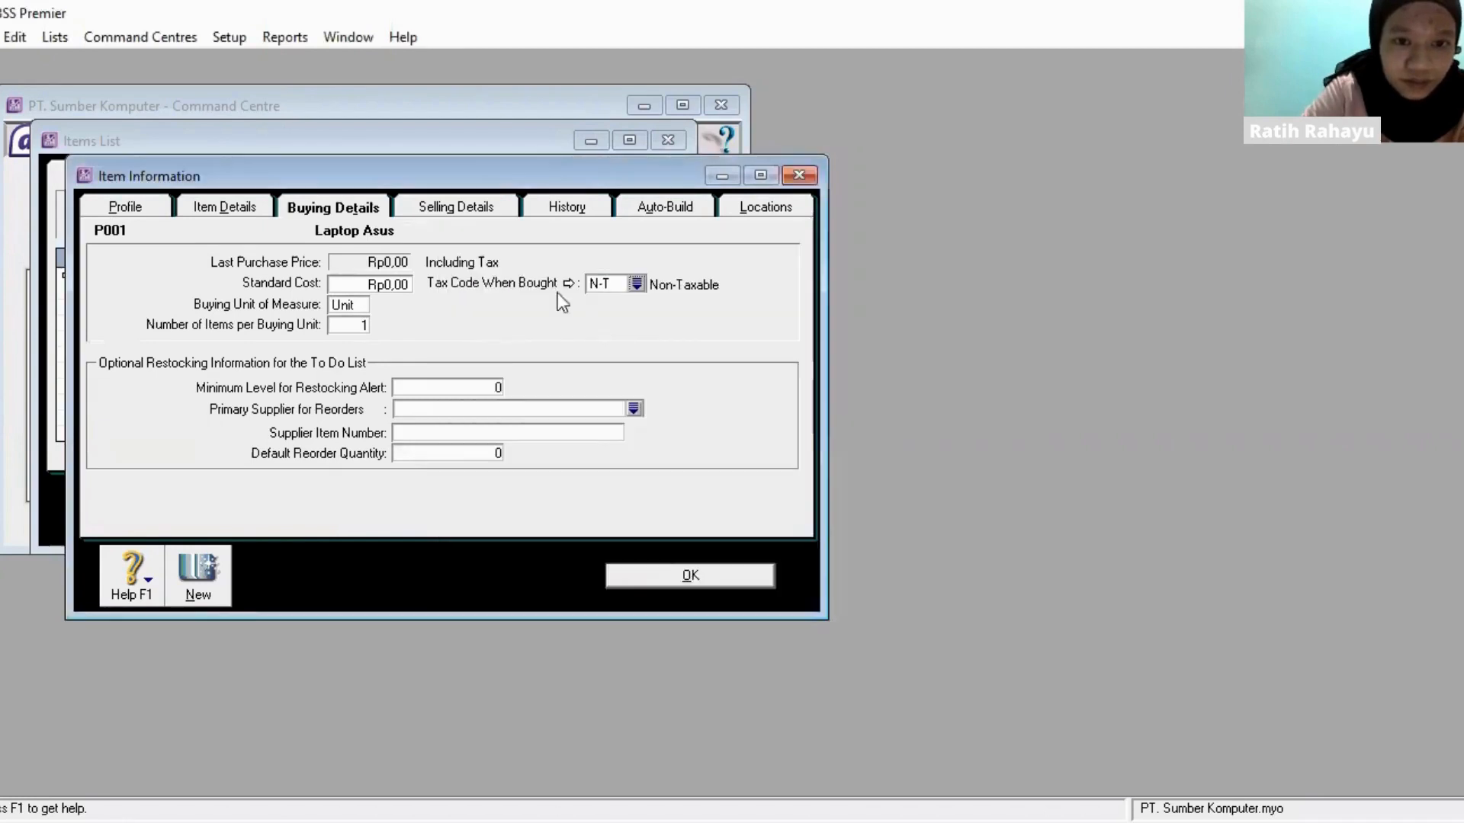
- Set P001's base selling price to Rp3.500.000,00, selling unit of measure to Unit and tax code when sold to N-T (Non-Taxable)
{"action": "left_click", "coordinate": [457, 209]}
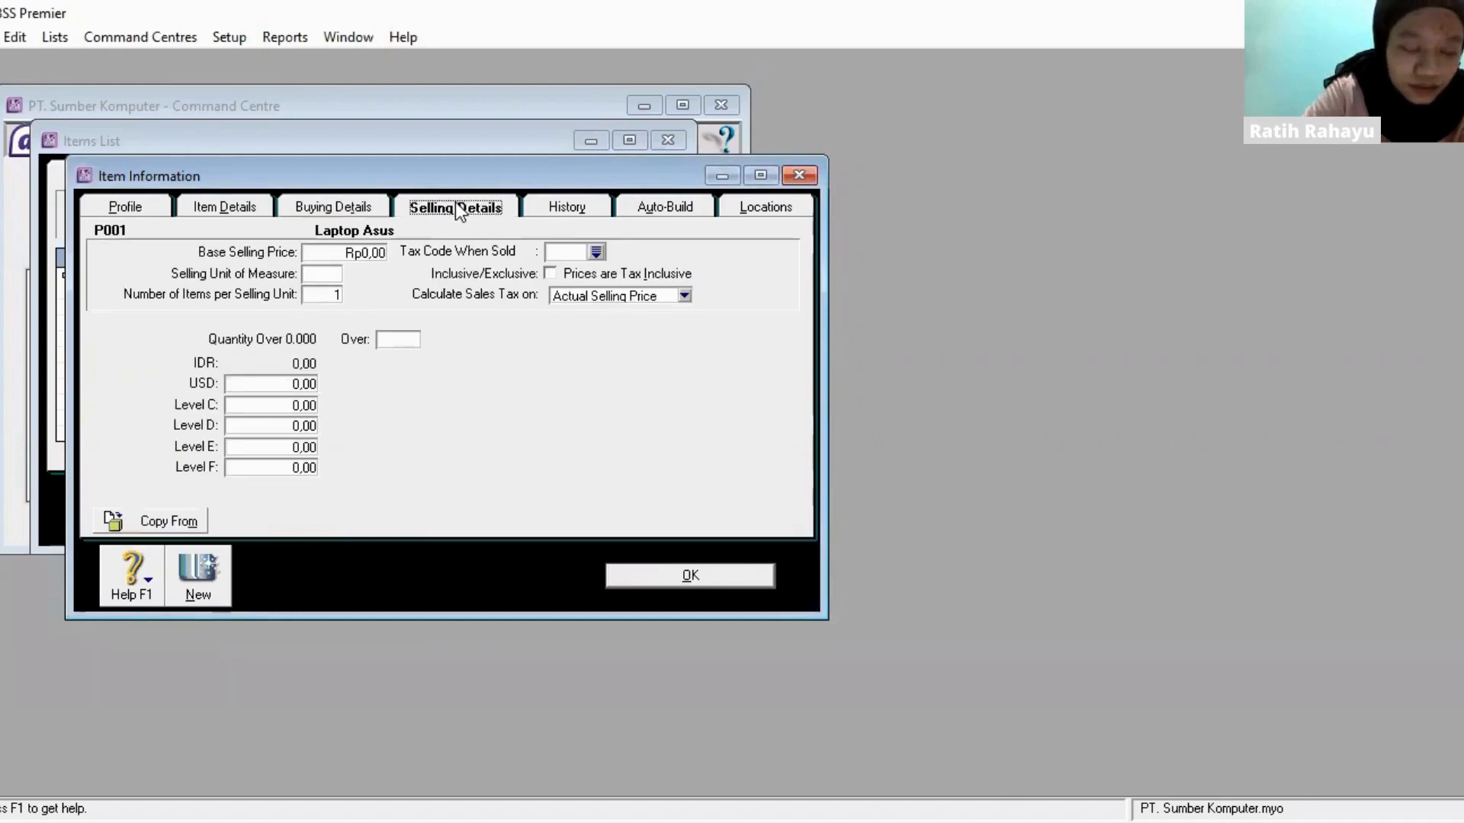
{"action": "left_click", "coordinate": [377, 252]}
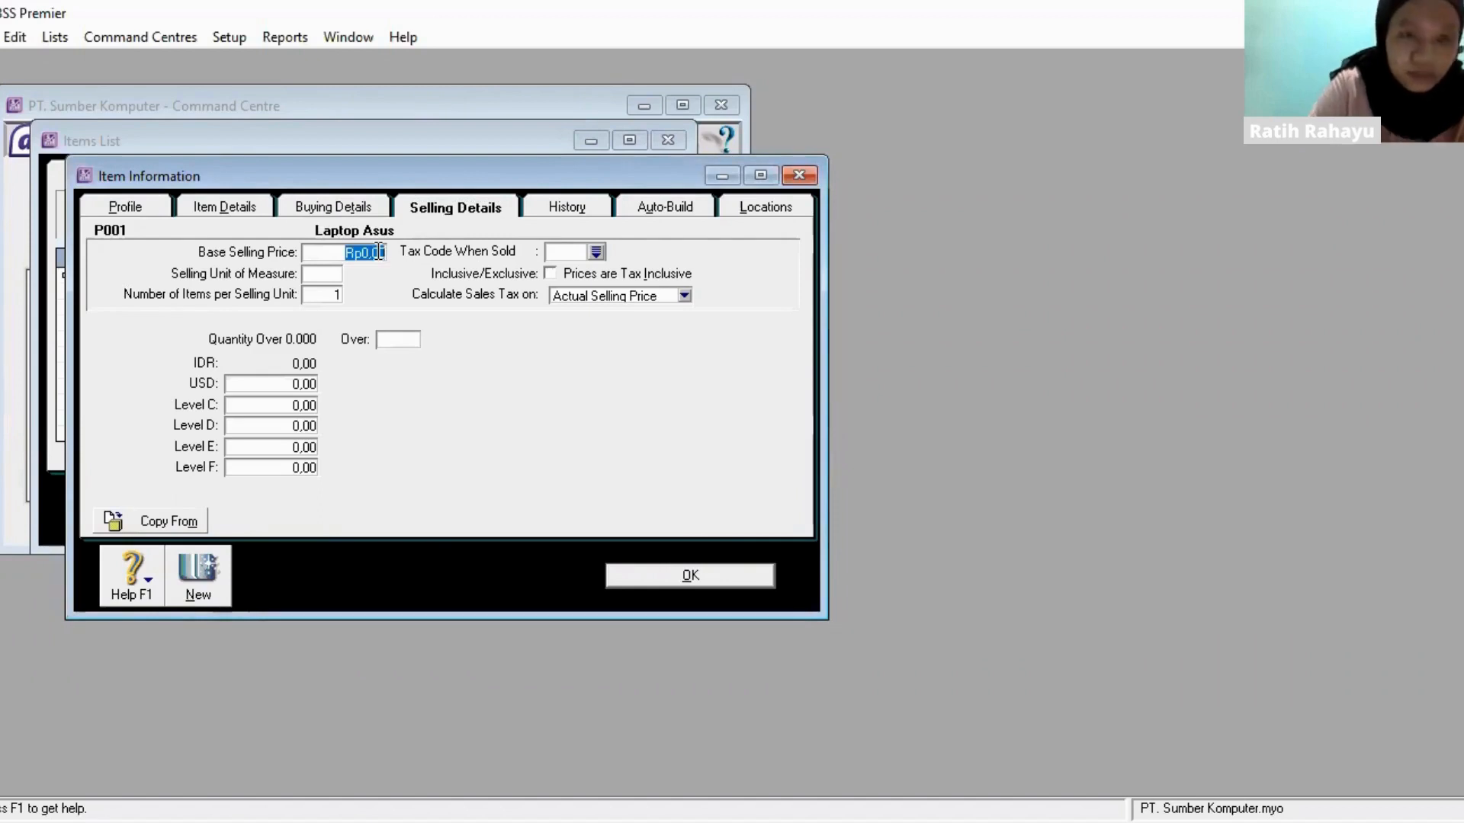
{"action": "key", "text": "BackSpace"}
{"action": "type", "text": "3500000"}
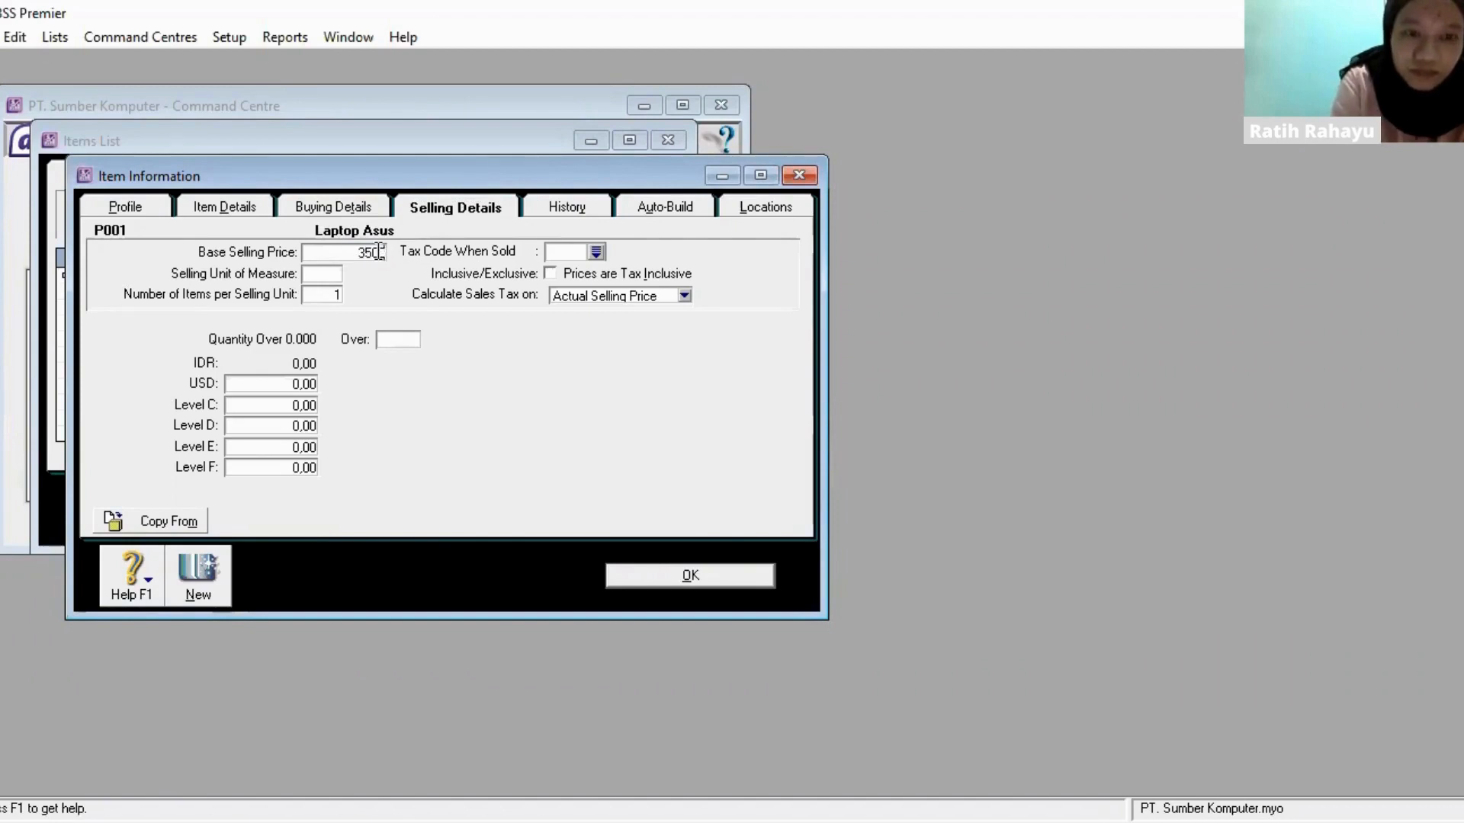
{"action": "key", "text": "Tab"}
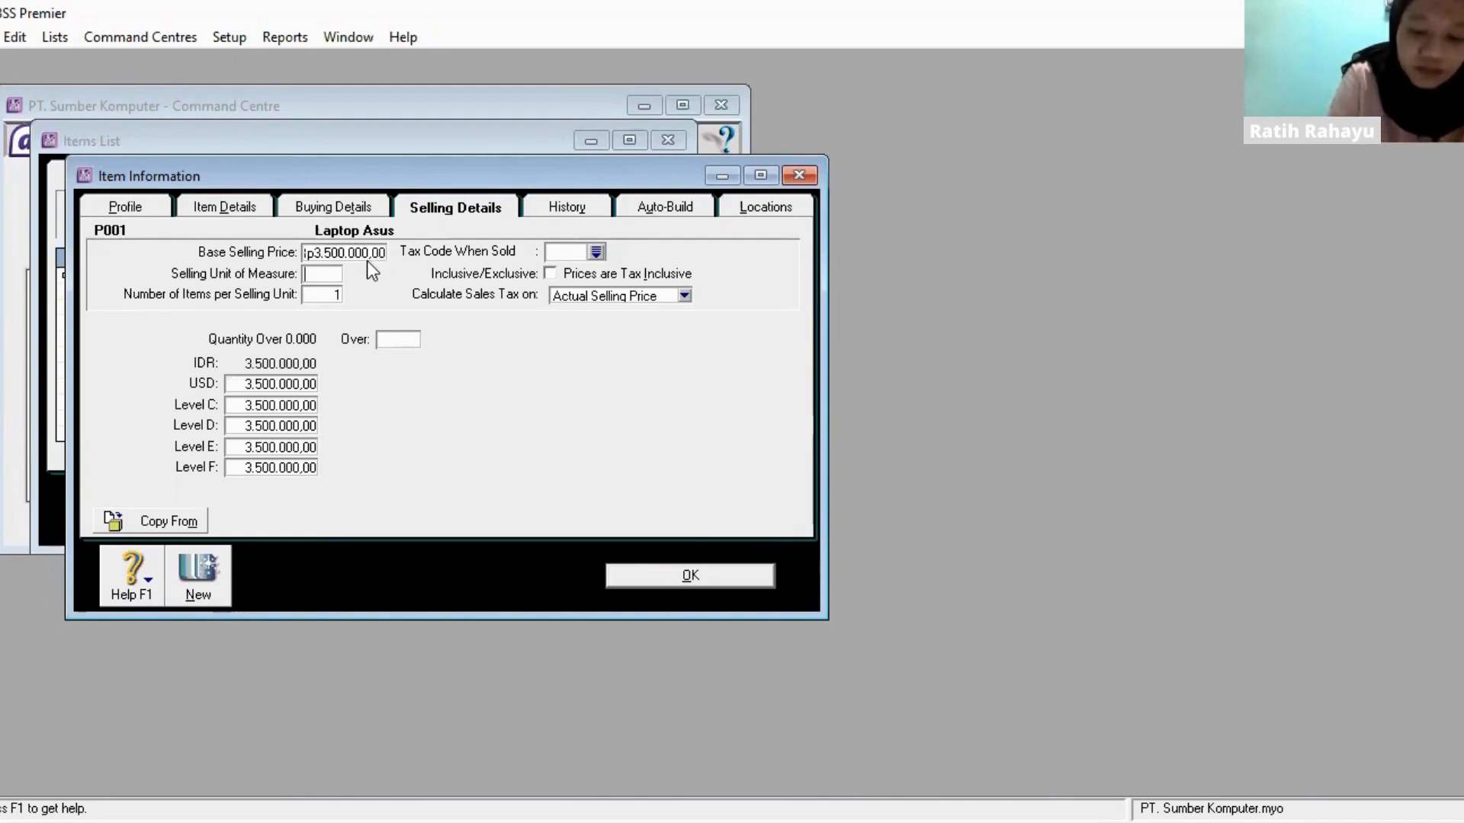
{"action": "type", "text": "Unit"}
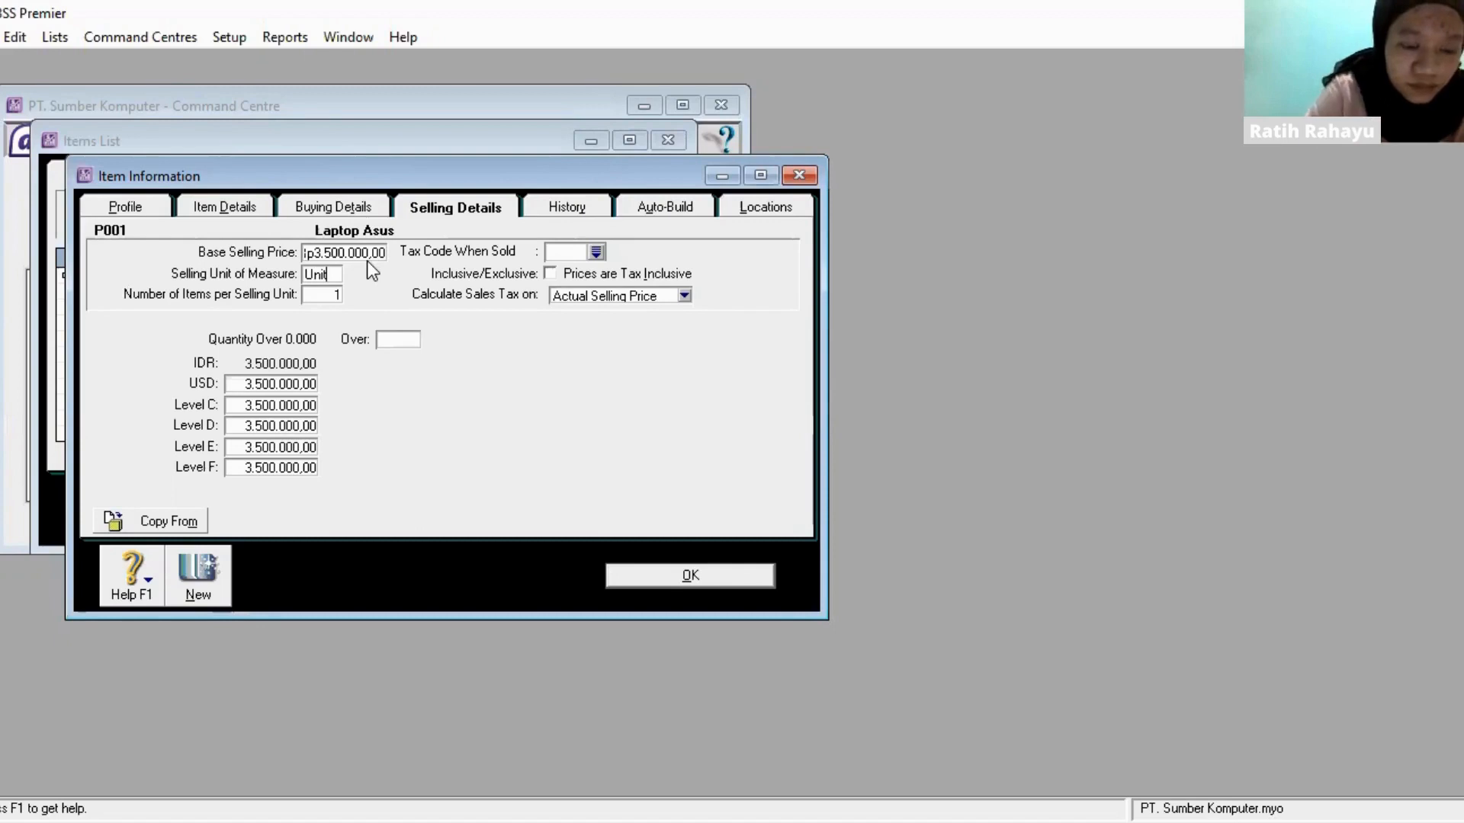
{"action": "key", "text": "Tab"}
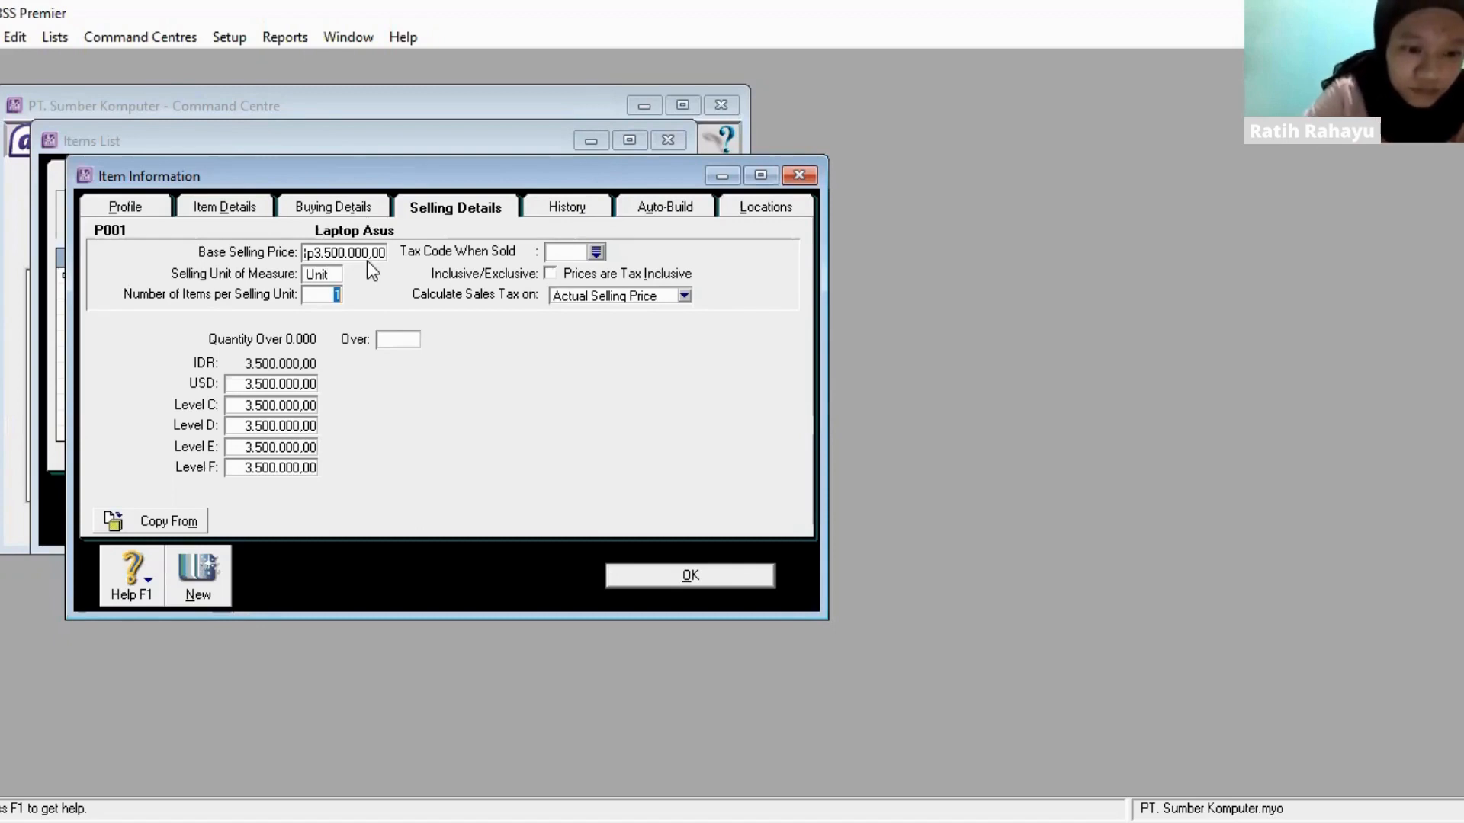
{"action": "left_click", "coordinate": [595, 253]}
{"action": "double_click", "coordinate": [622, 313]}
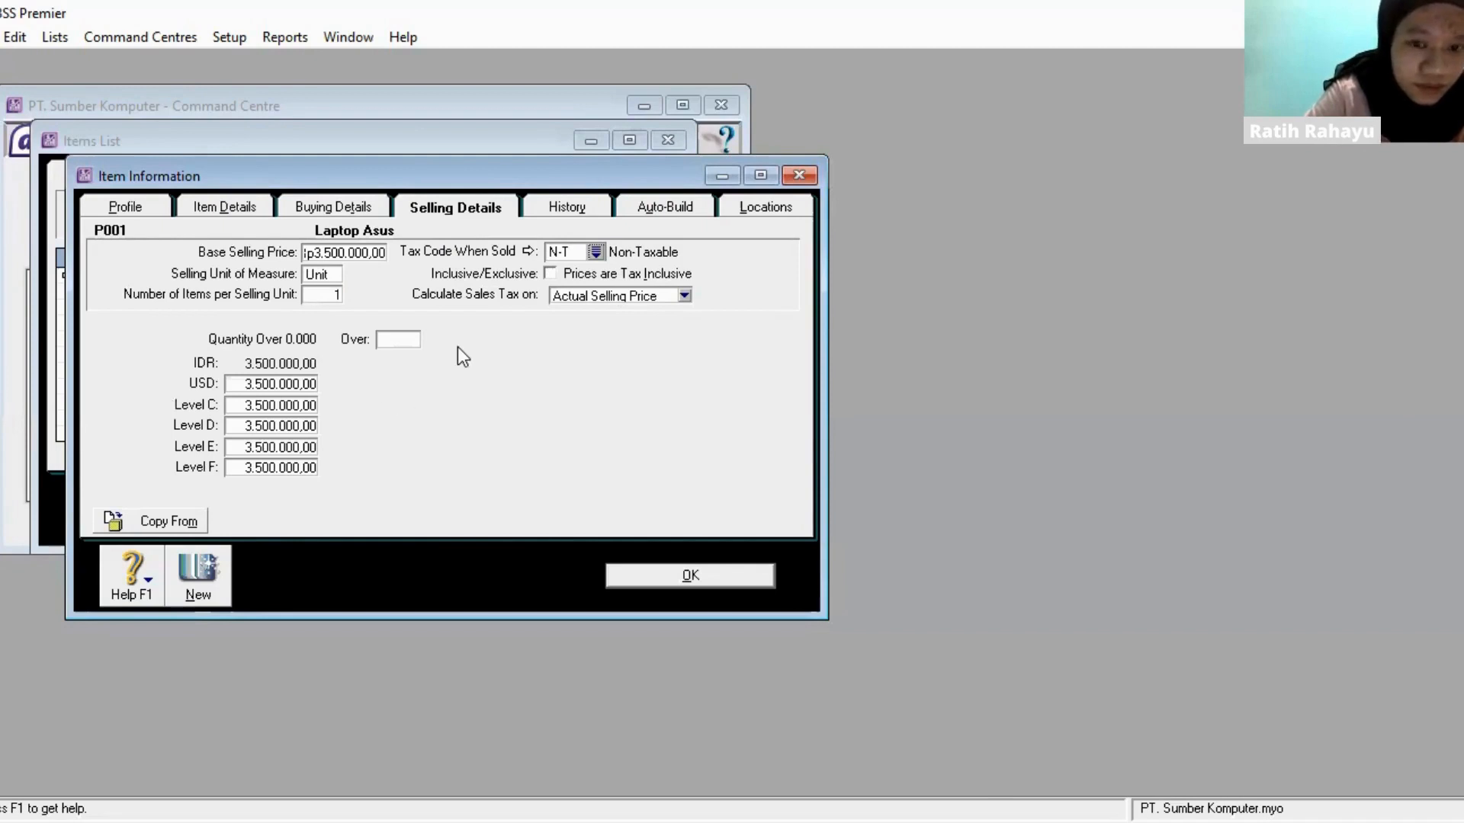
- Save the P001 item record, ignoring the spelling suggestion for Asus
{"action": "left_click", "coordinate": [766, 568]}
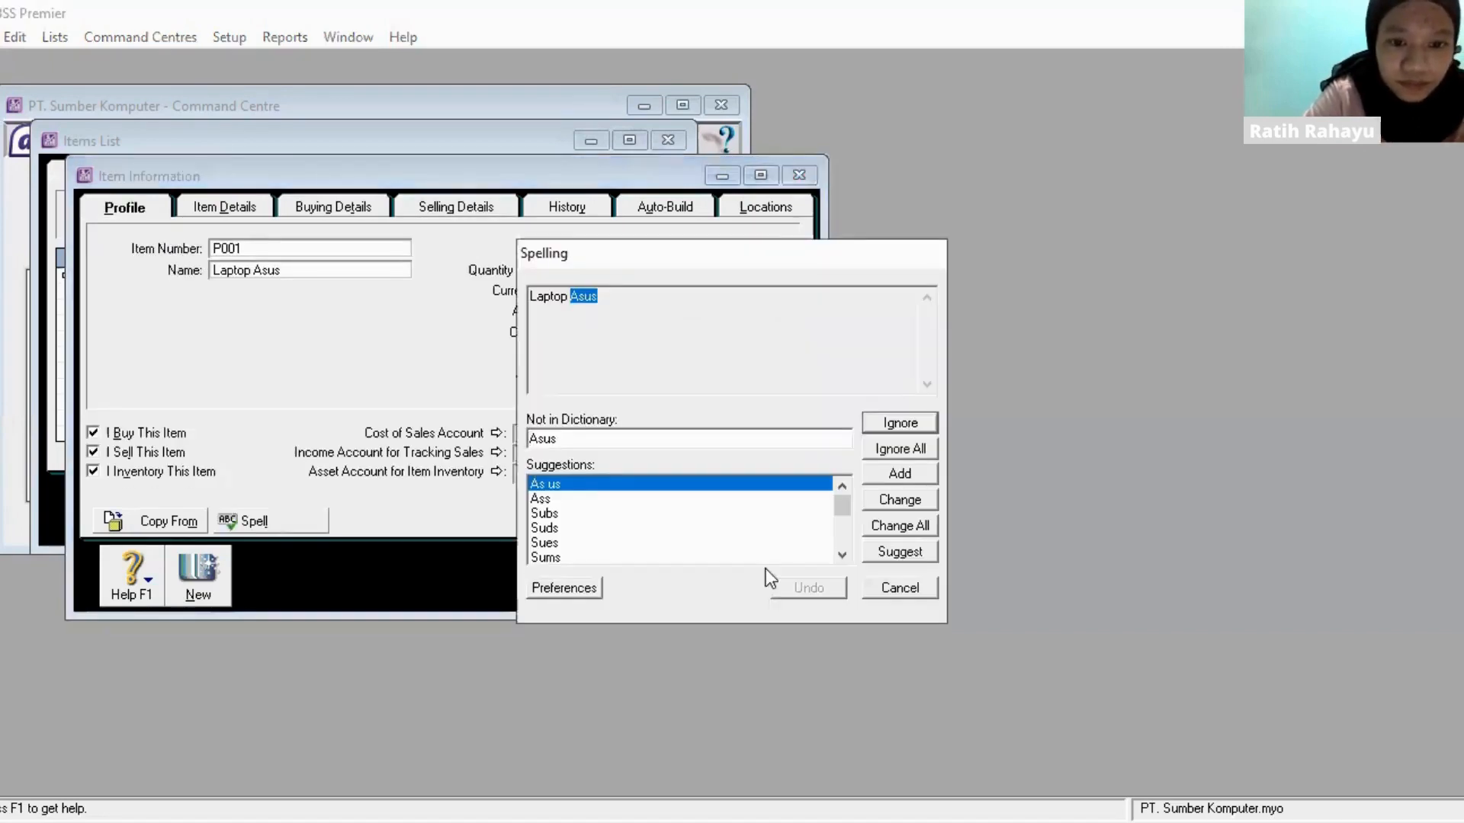
{"action": "left_click", "coordinate": [826, 433]}
{"action": "left_click", "coordinate": [901, 427]}
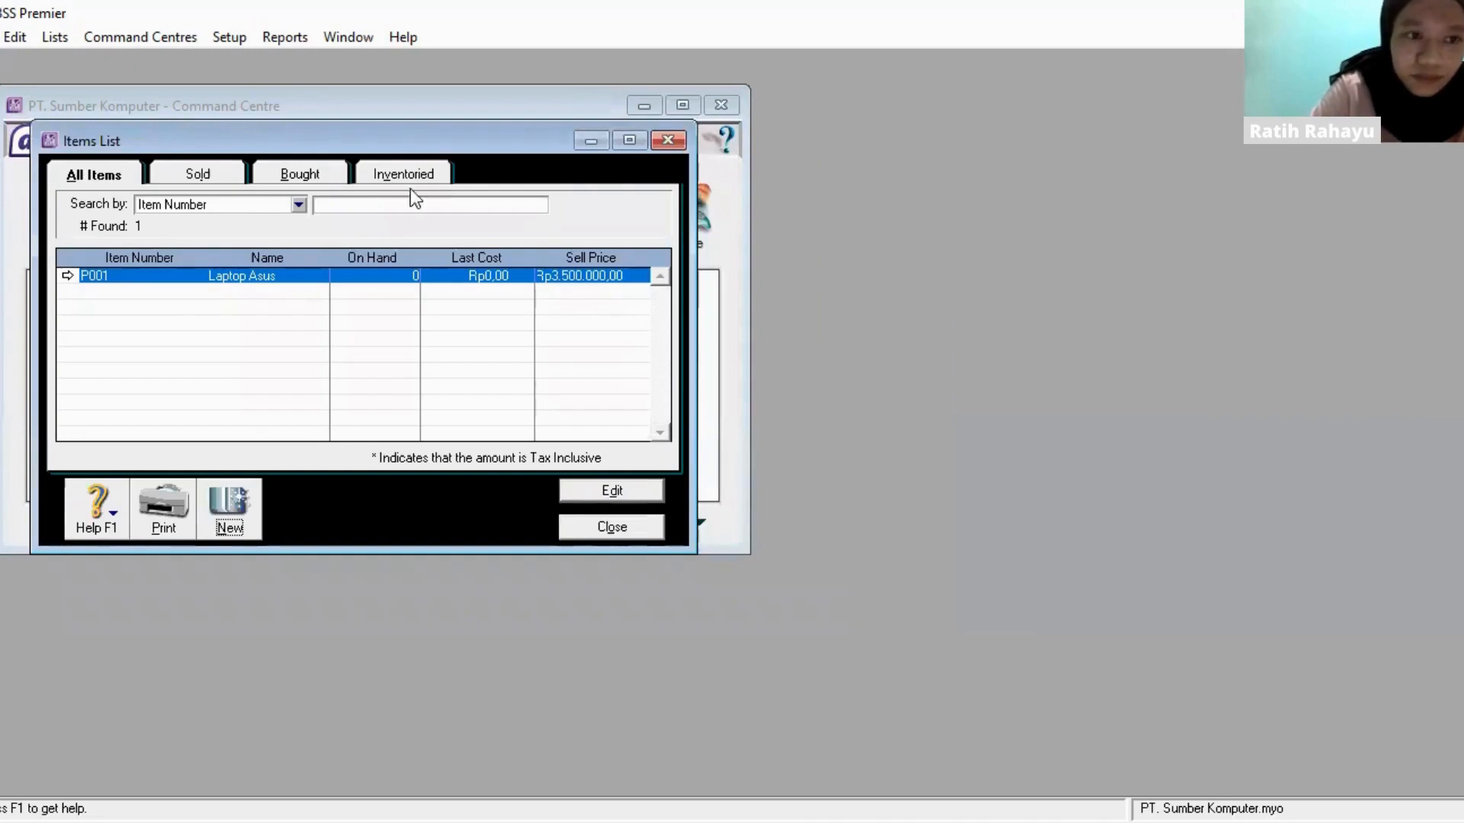
- Create a new item with item number P002 and the name Laptop Samsung
{"action": "left_click", "coordinate": [242, 490]}
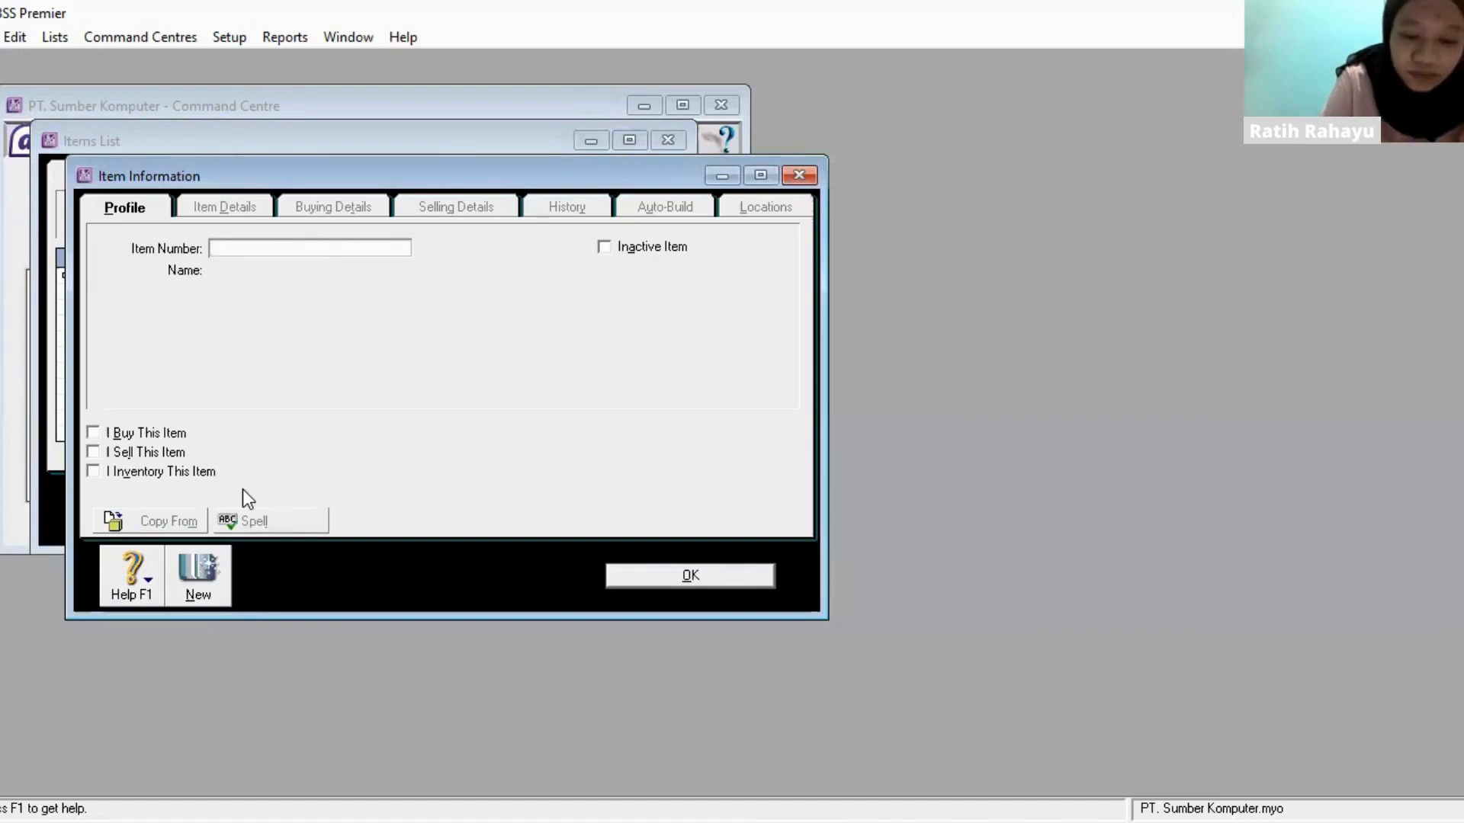
{"action": "type", "text": "P002"}
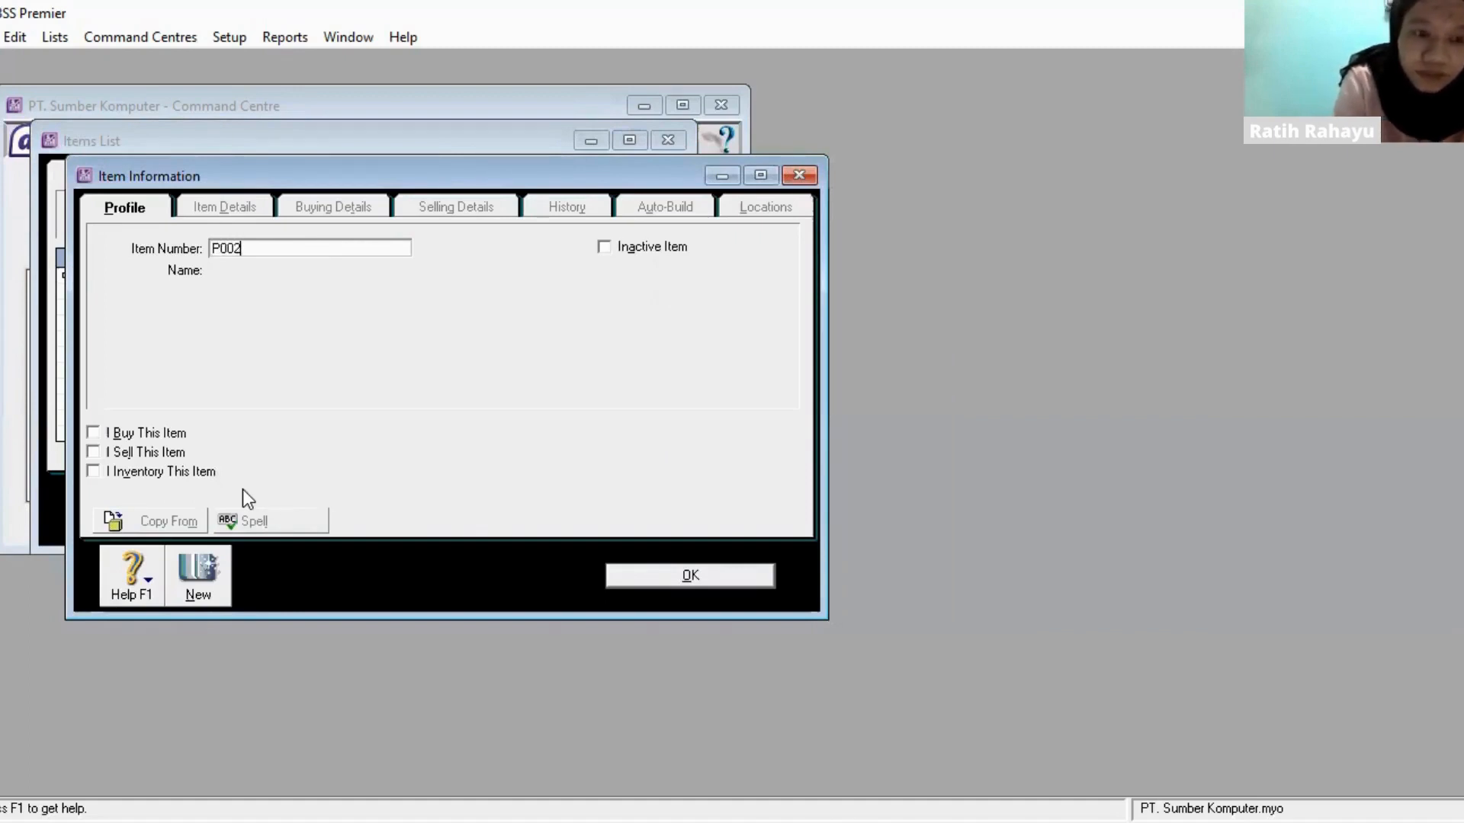
{"action": "key", "text": "Tab"}
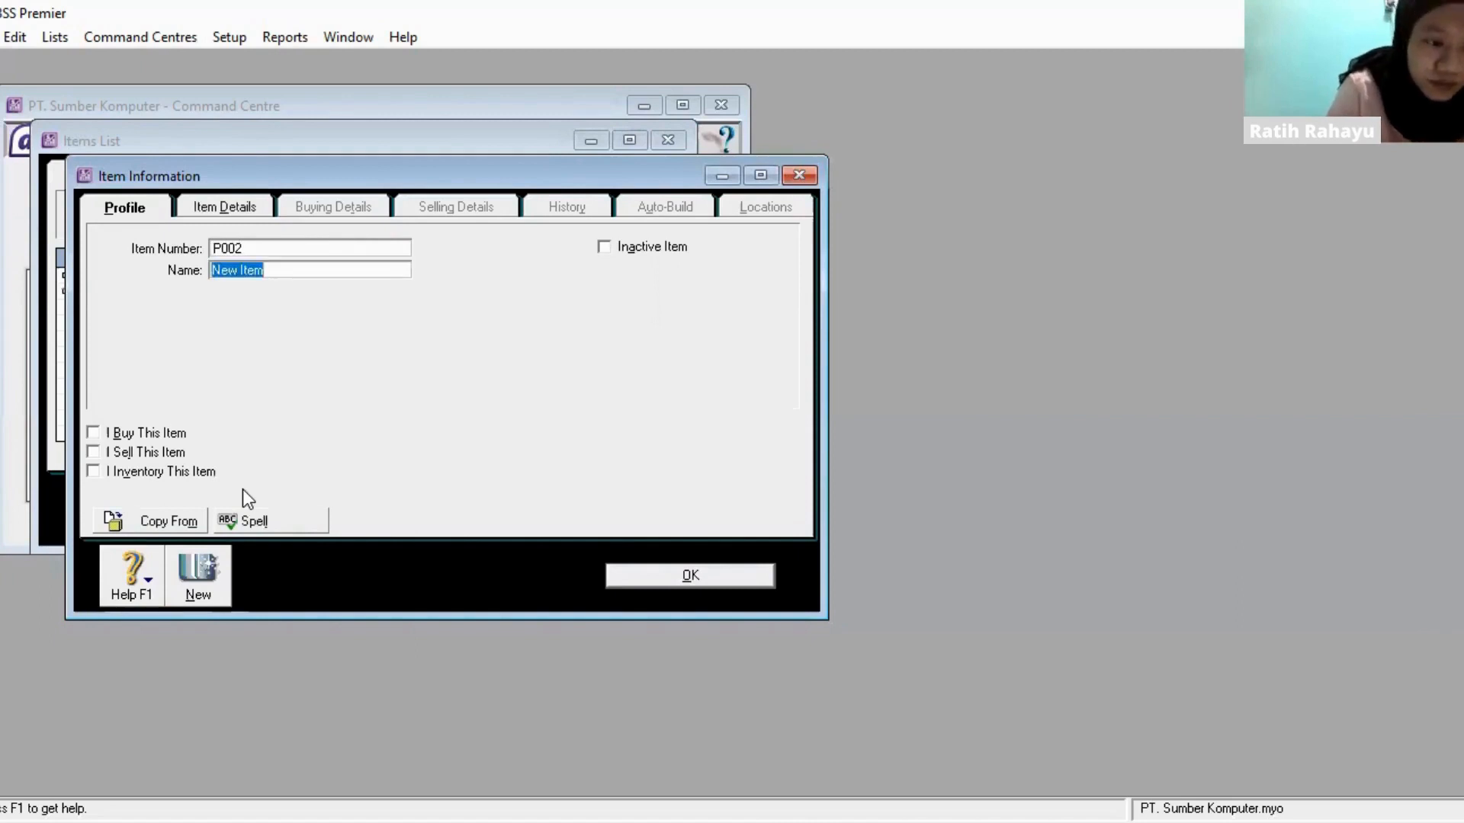
{"action": "type", "text": "L"}
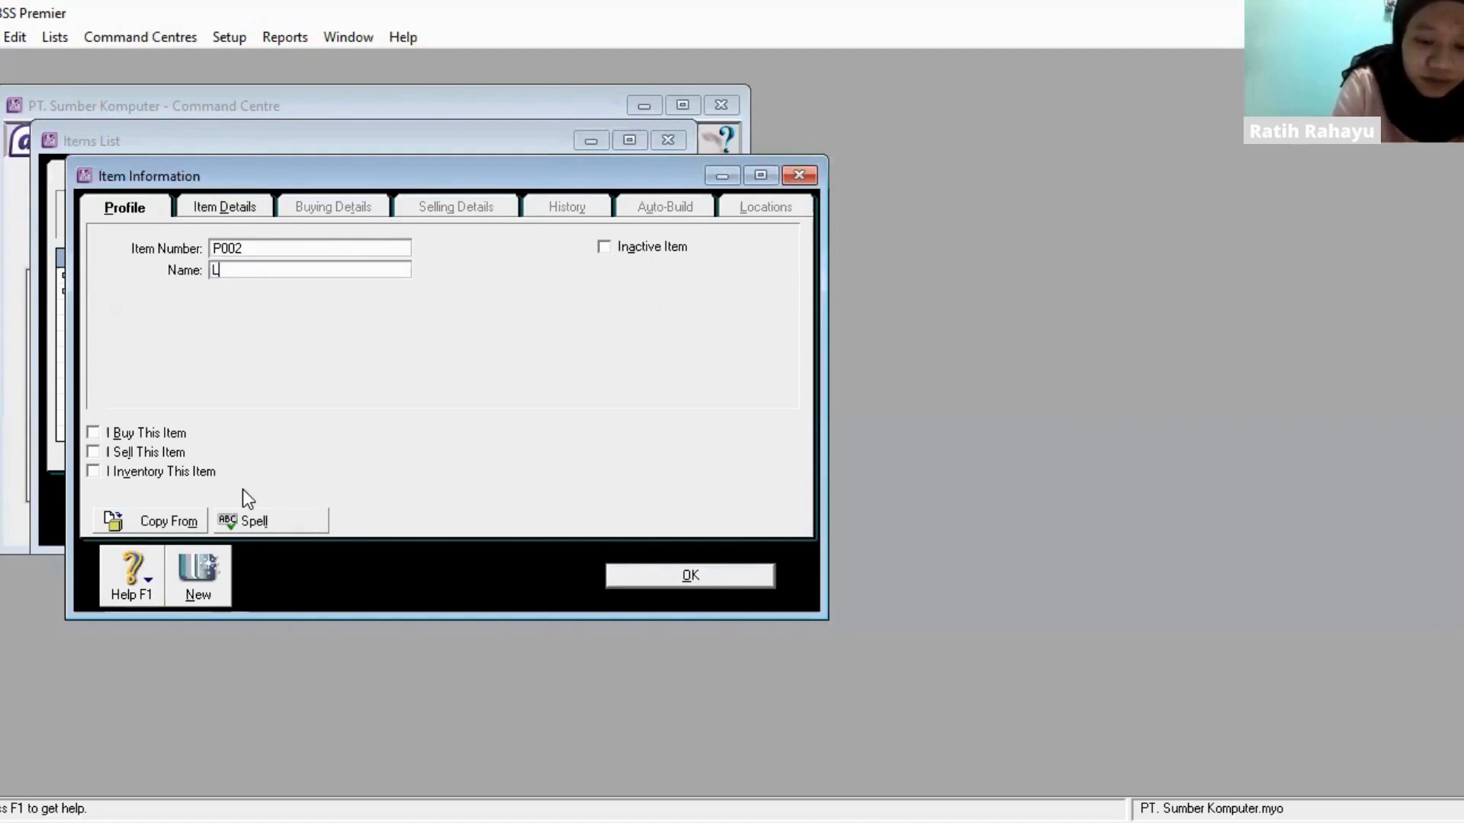
{"action": "type", "text": "aptop "}
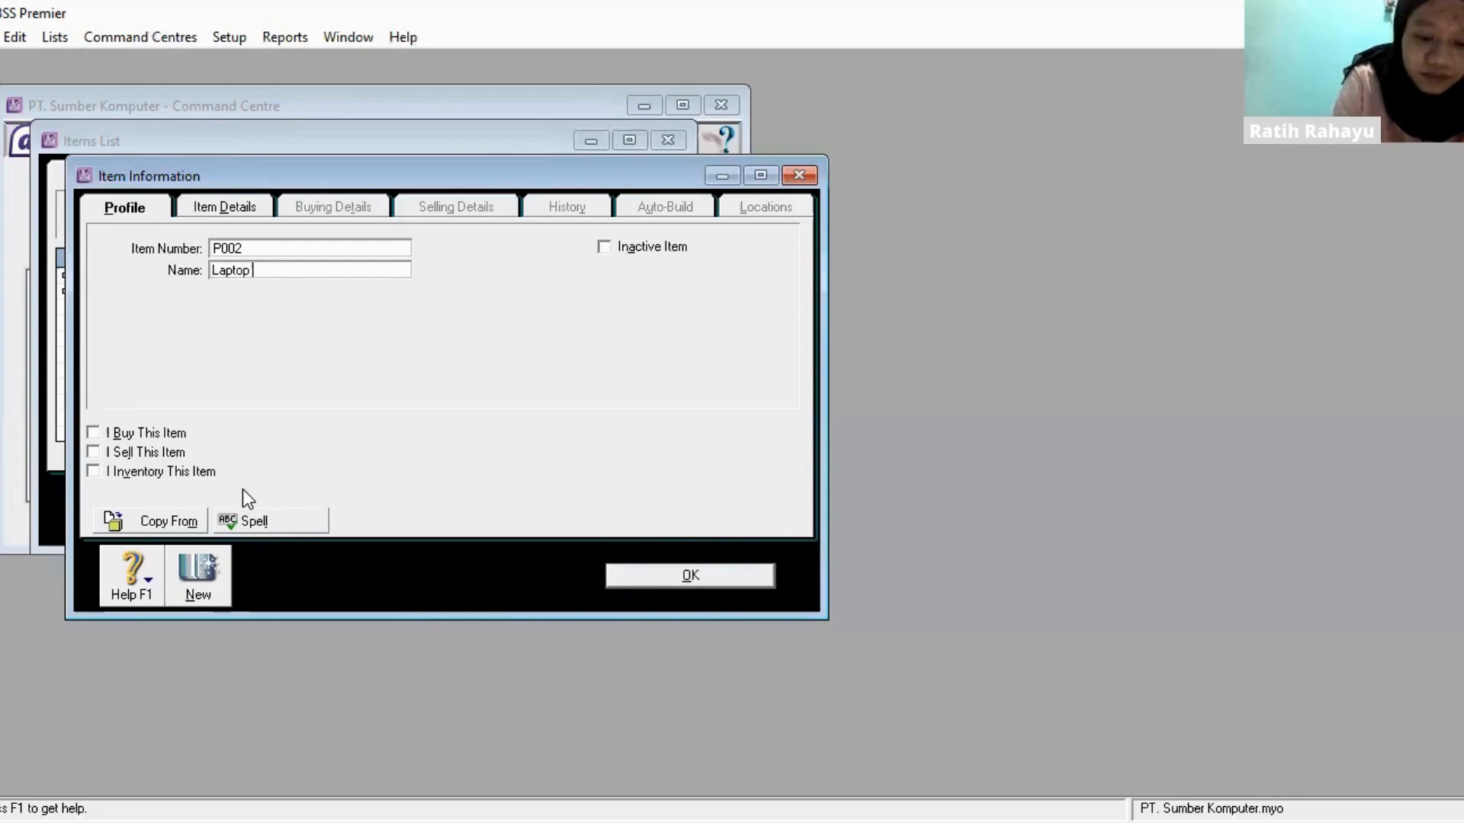
{"action": "type", "text": "Samsung"}
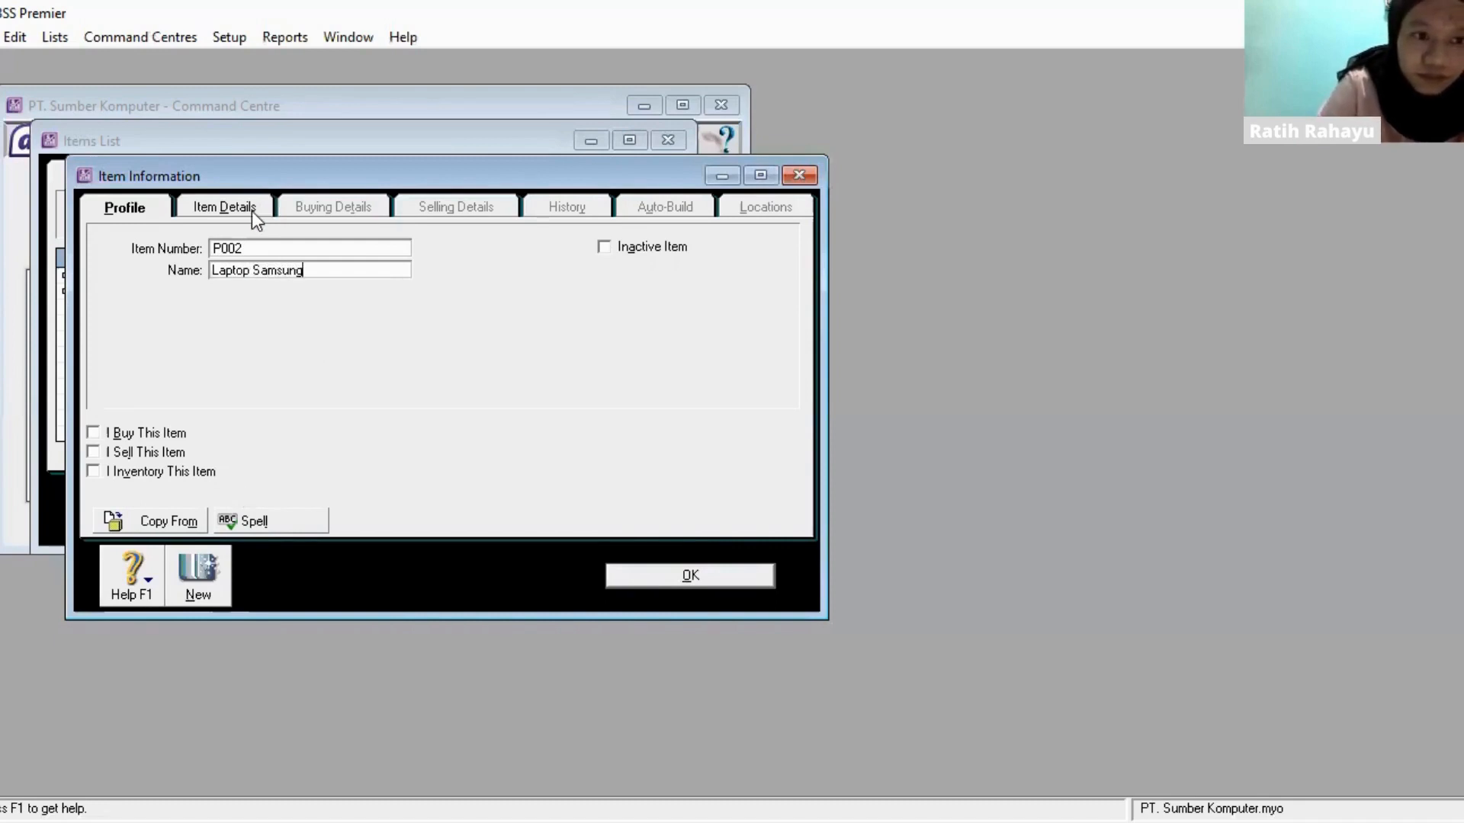
- Mark P002 as an item that is bought, sold and inventoried
{"action": "left_click", "coordinate": [93, 433]}
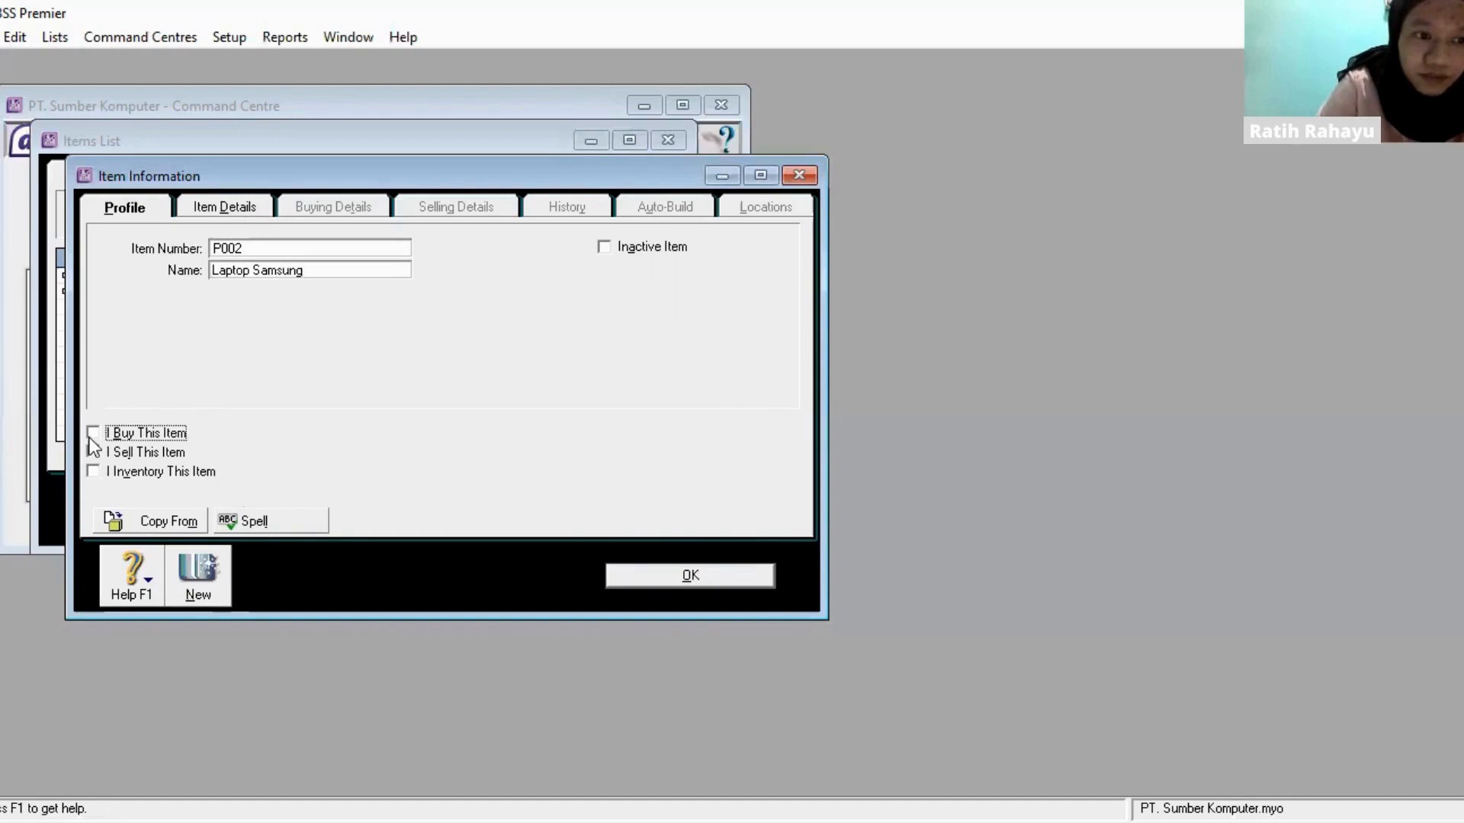
{"action": "left_click", "coordinate": [93, 452]}
{"action": "left_click", "coordinate": [93, 471]}
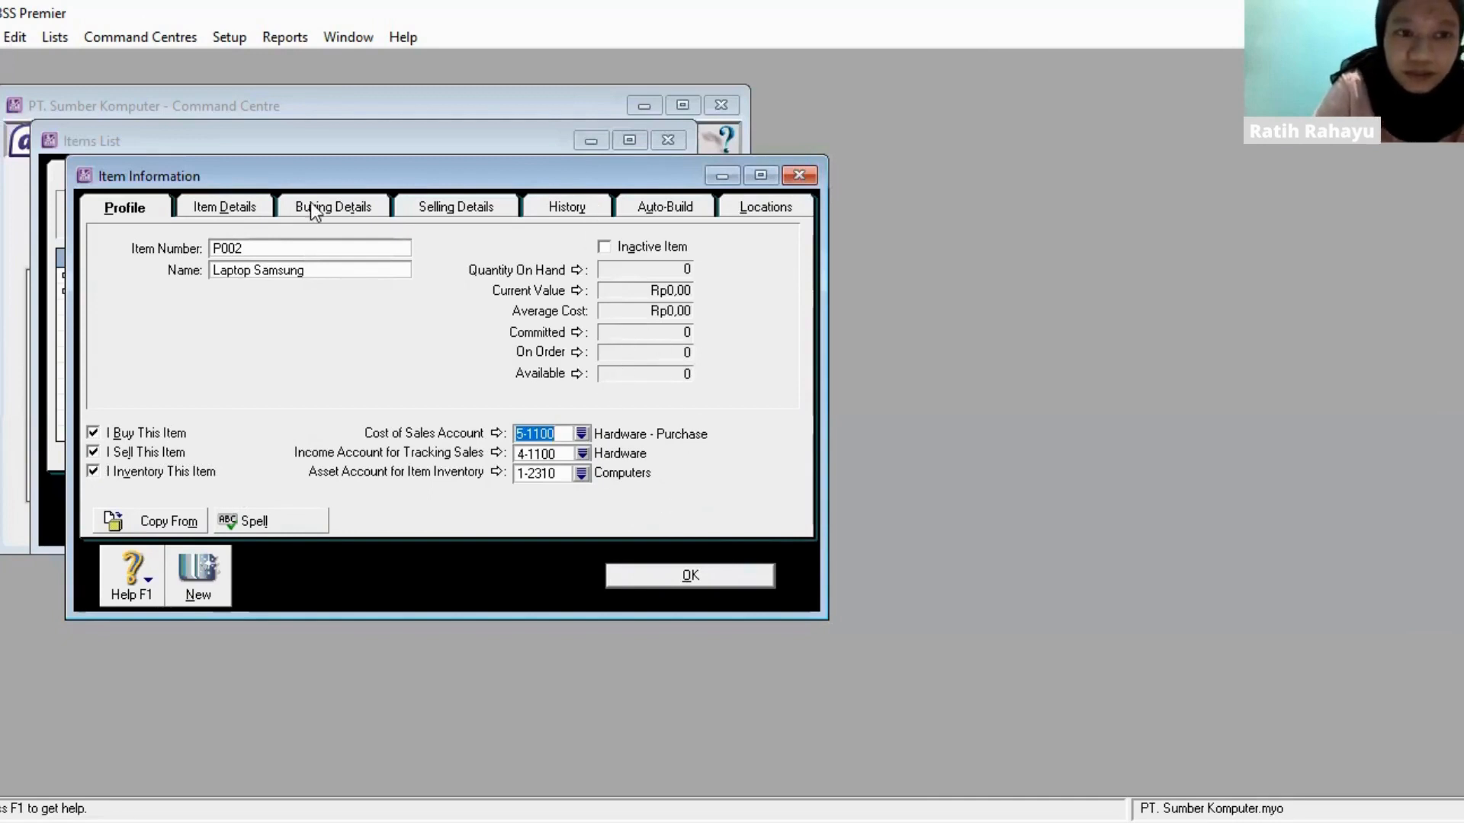
- Set P002's base selling price to Rp5.500.000,00 and save the item, ignoring the spelling suggestion for Samsung
{"action": "left_click", "coordinate": [252, 207]}
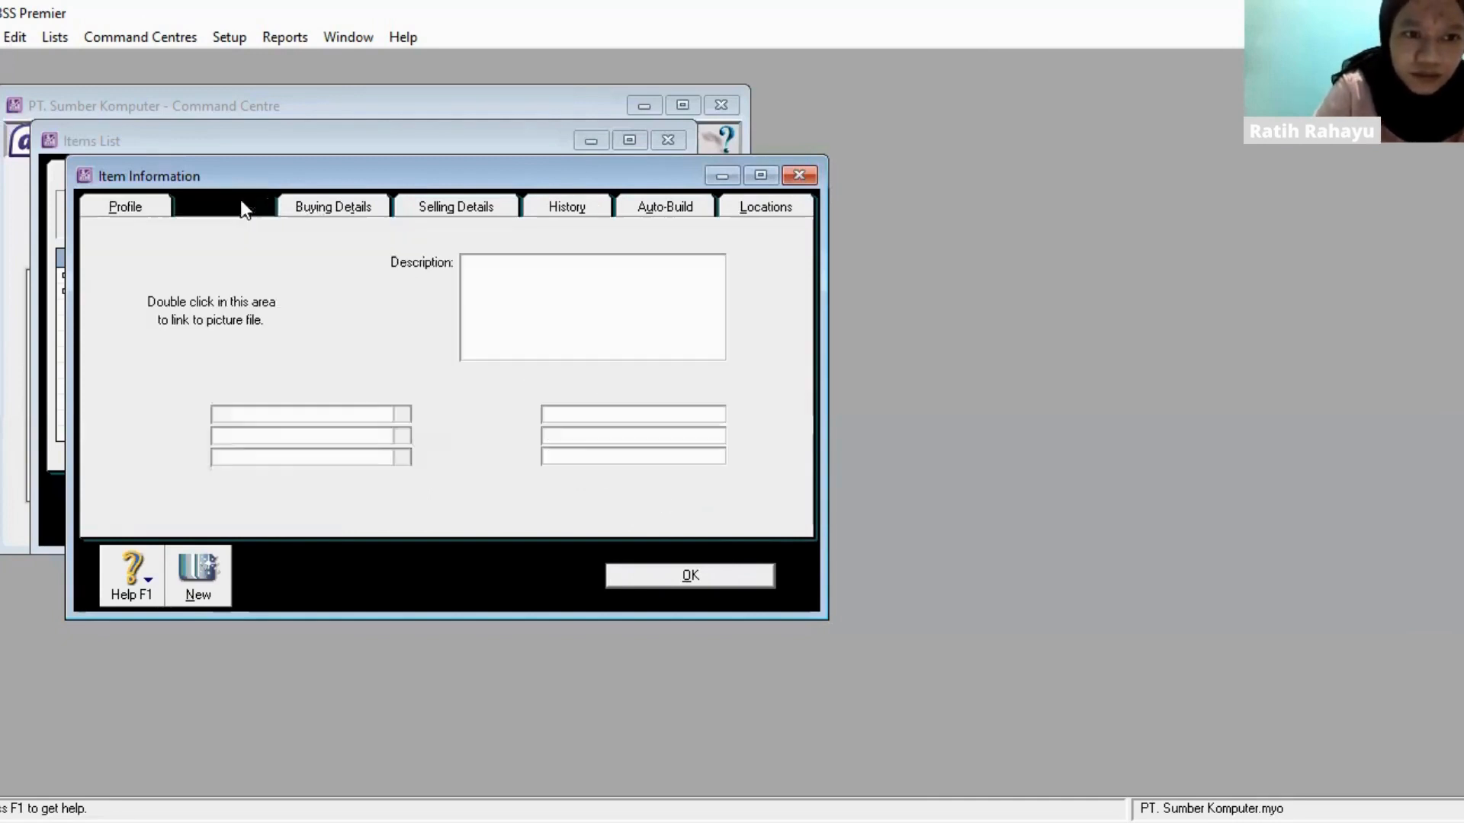
{"action": "left_click", "coordinate": [309, 198]}
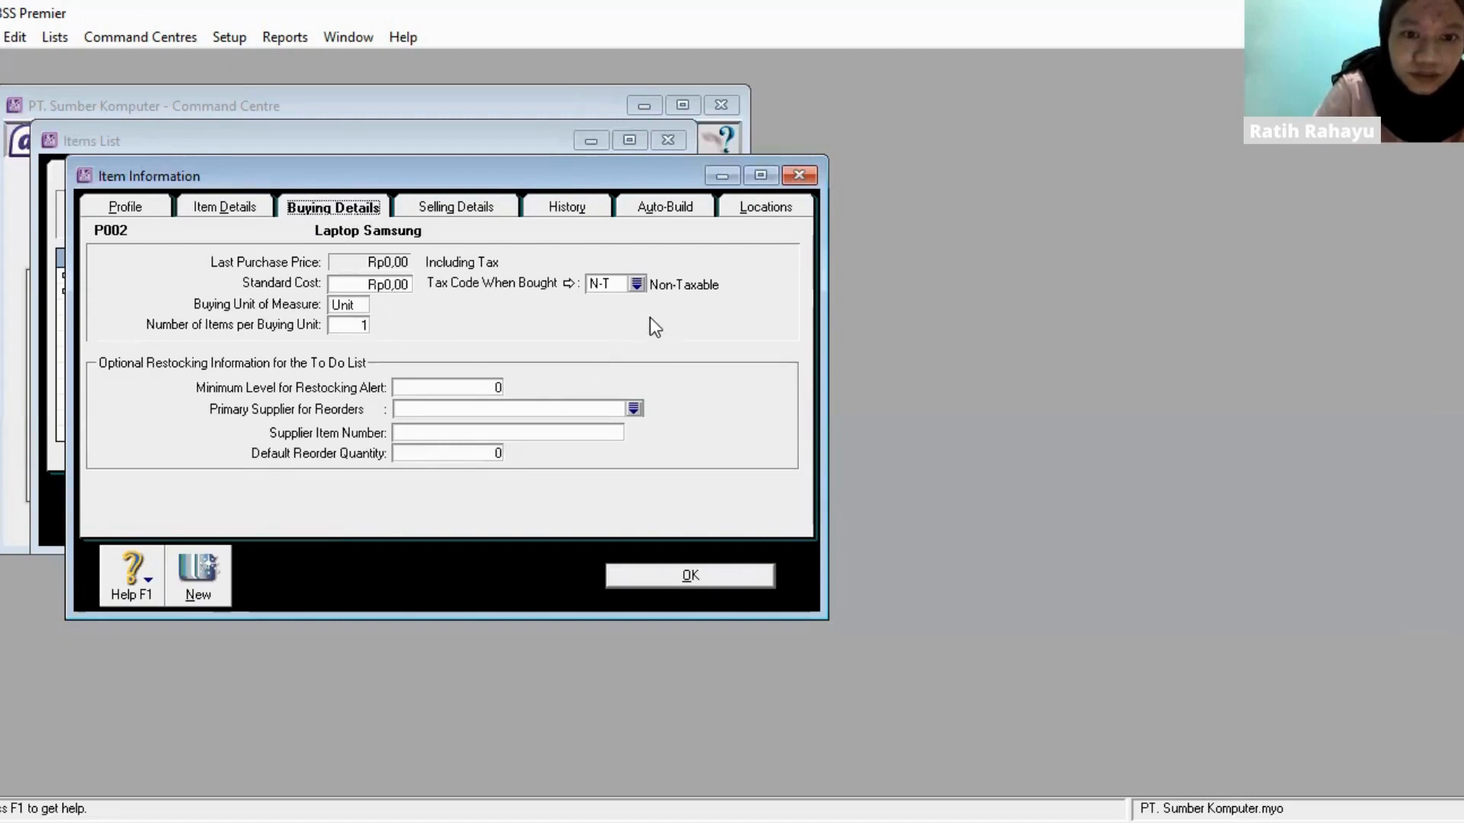
{"action": "left_click", "coordinate": [492, 211]}
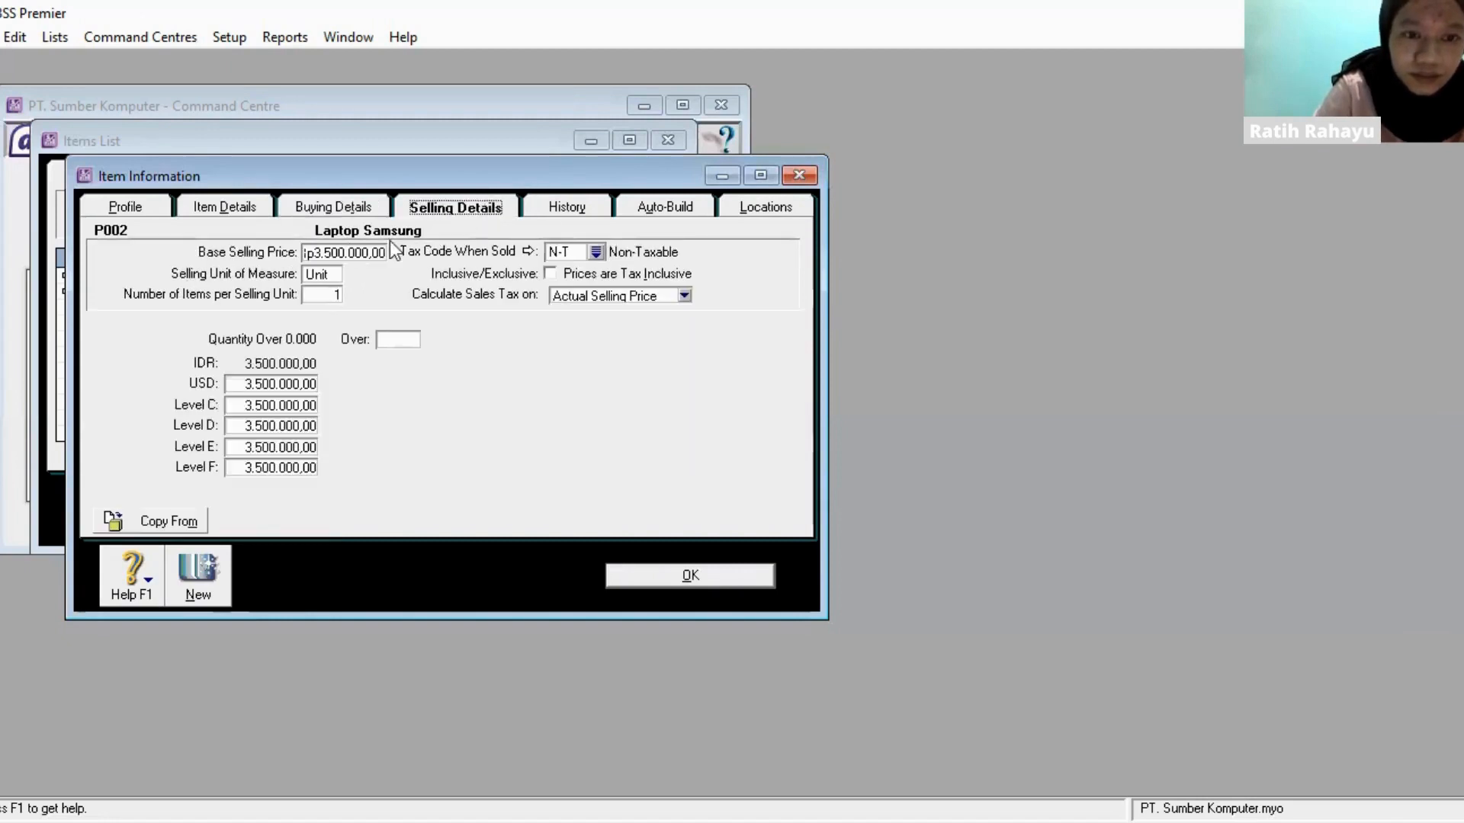
{"action": "left_click", "coordinate": [353, 251]}
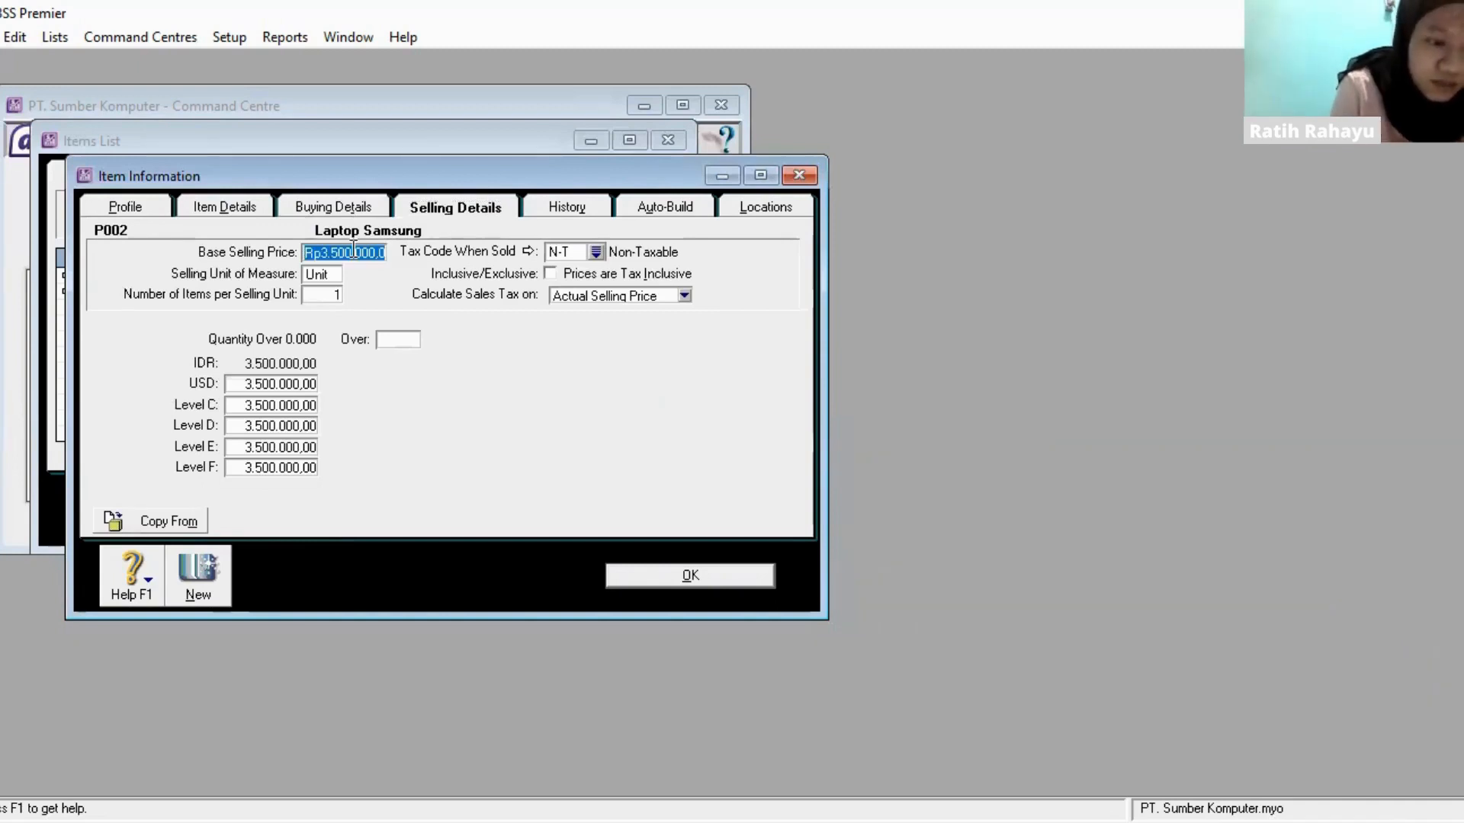
{"action": "type", "text": "5500000"}
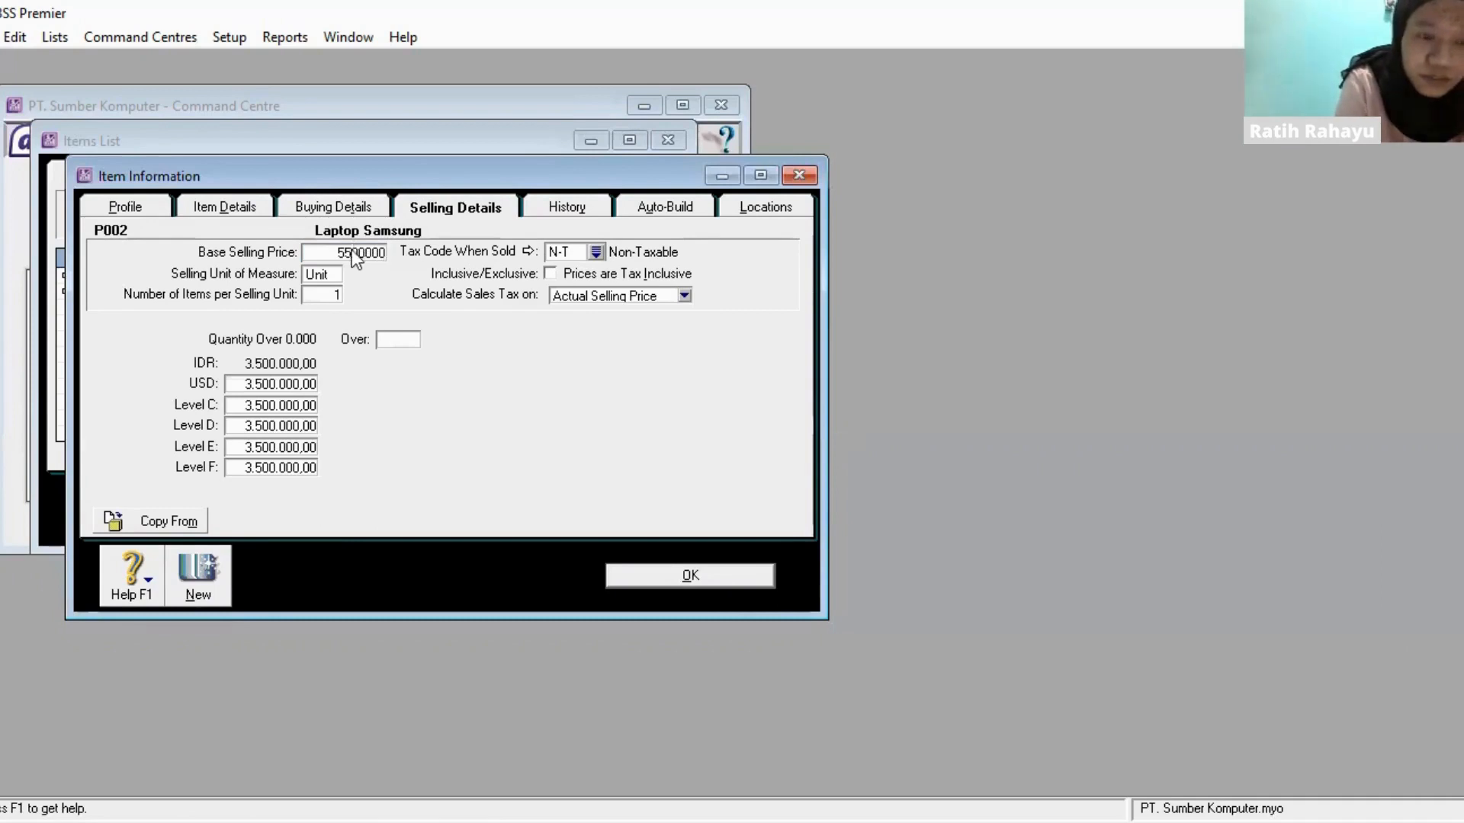
{"action": "key", "text": "Tab"}
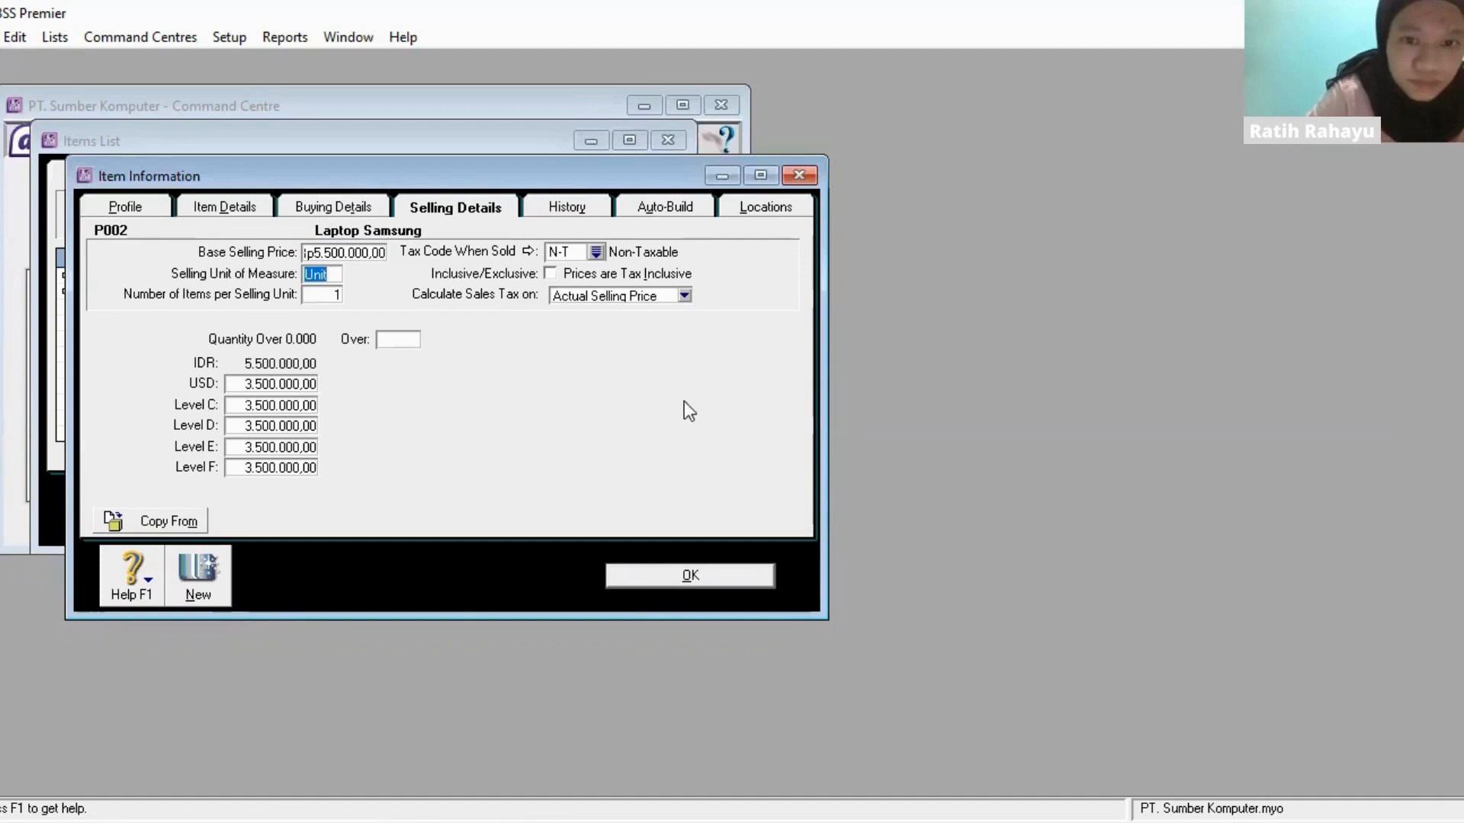
{"action": "left_click", "coordinate": [690, 575]}
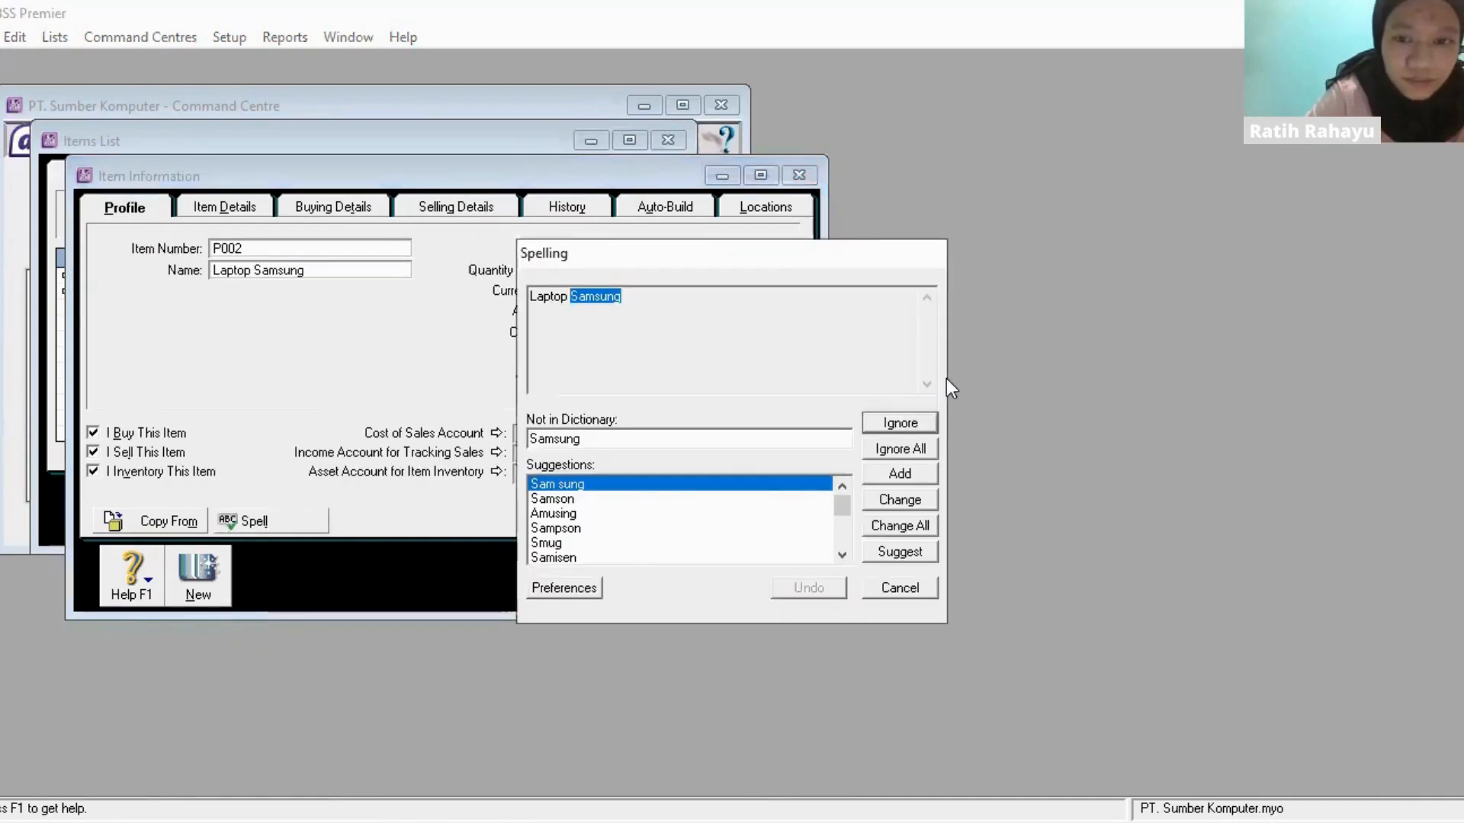
{"action": "left_click", "coordinate": [919, 425]}
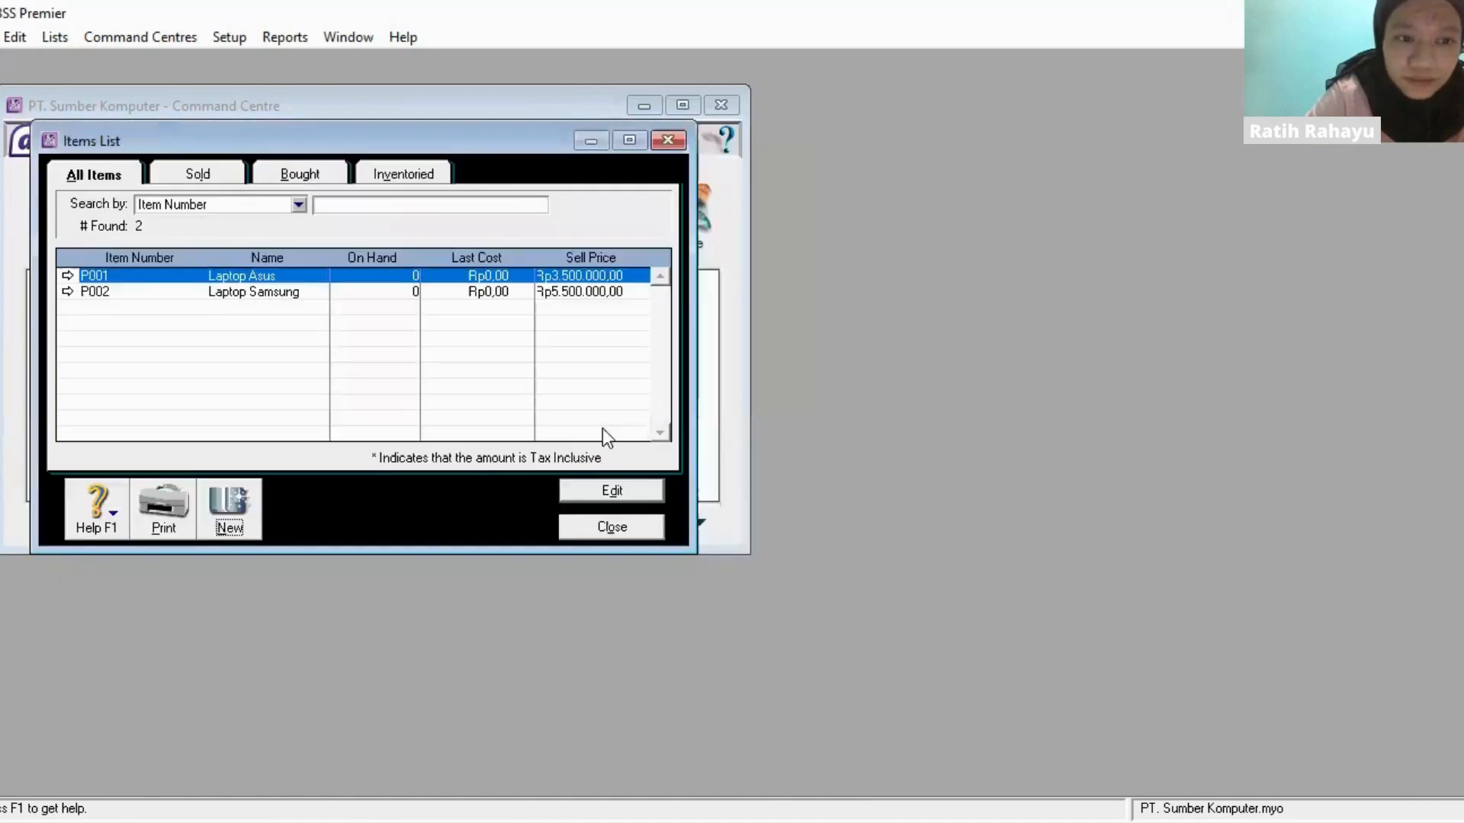
- Create a new item with item number P003 and the name Laptop Acer
{"action": "left_click", "coordinate": [242, 497]}
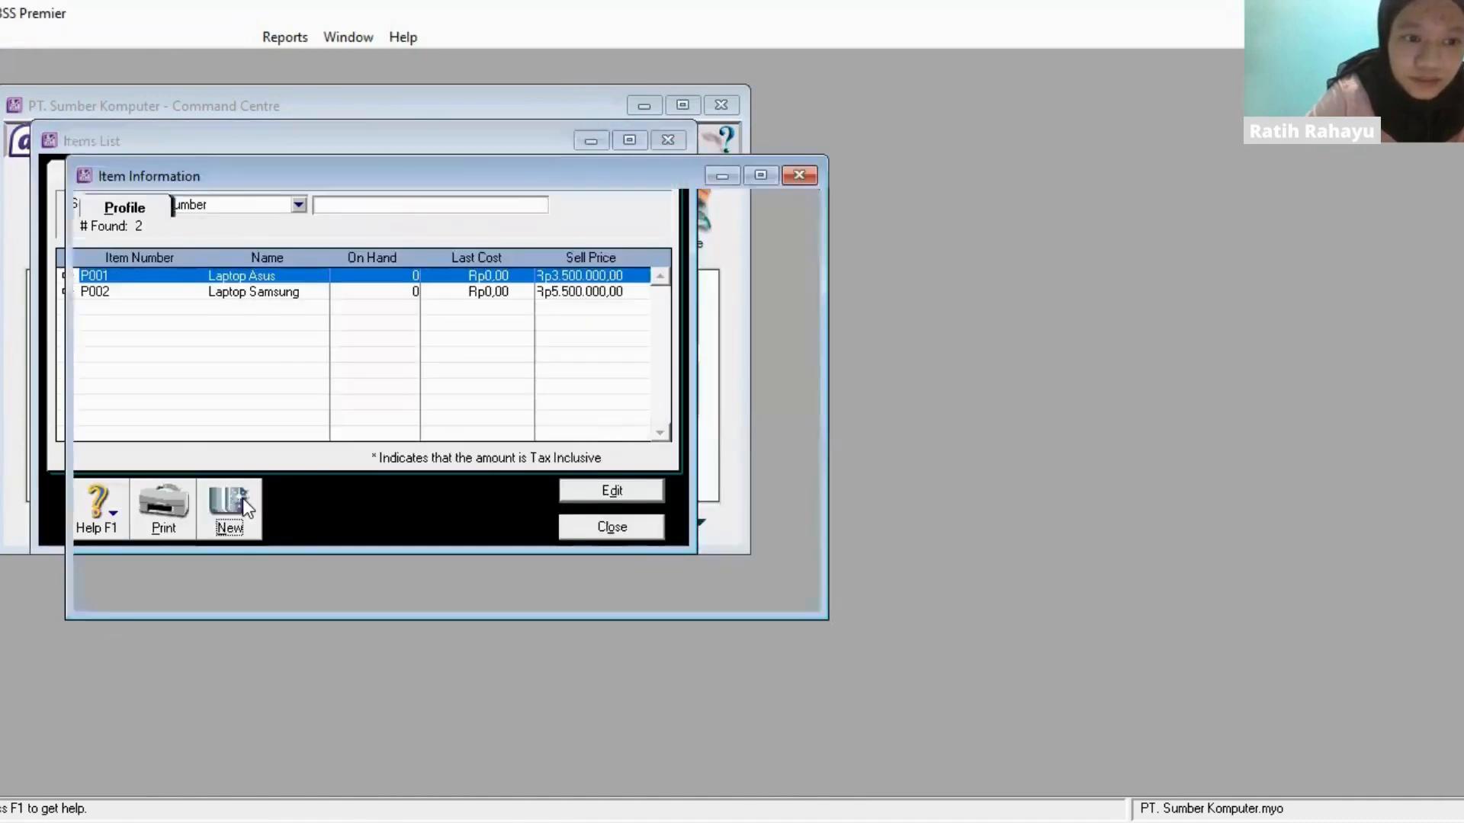
{"action": "type", "text": "p003"}
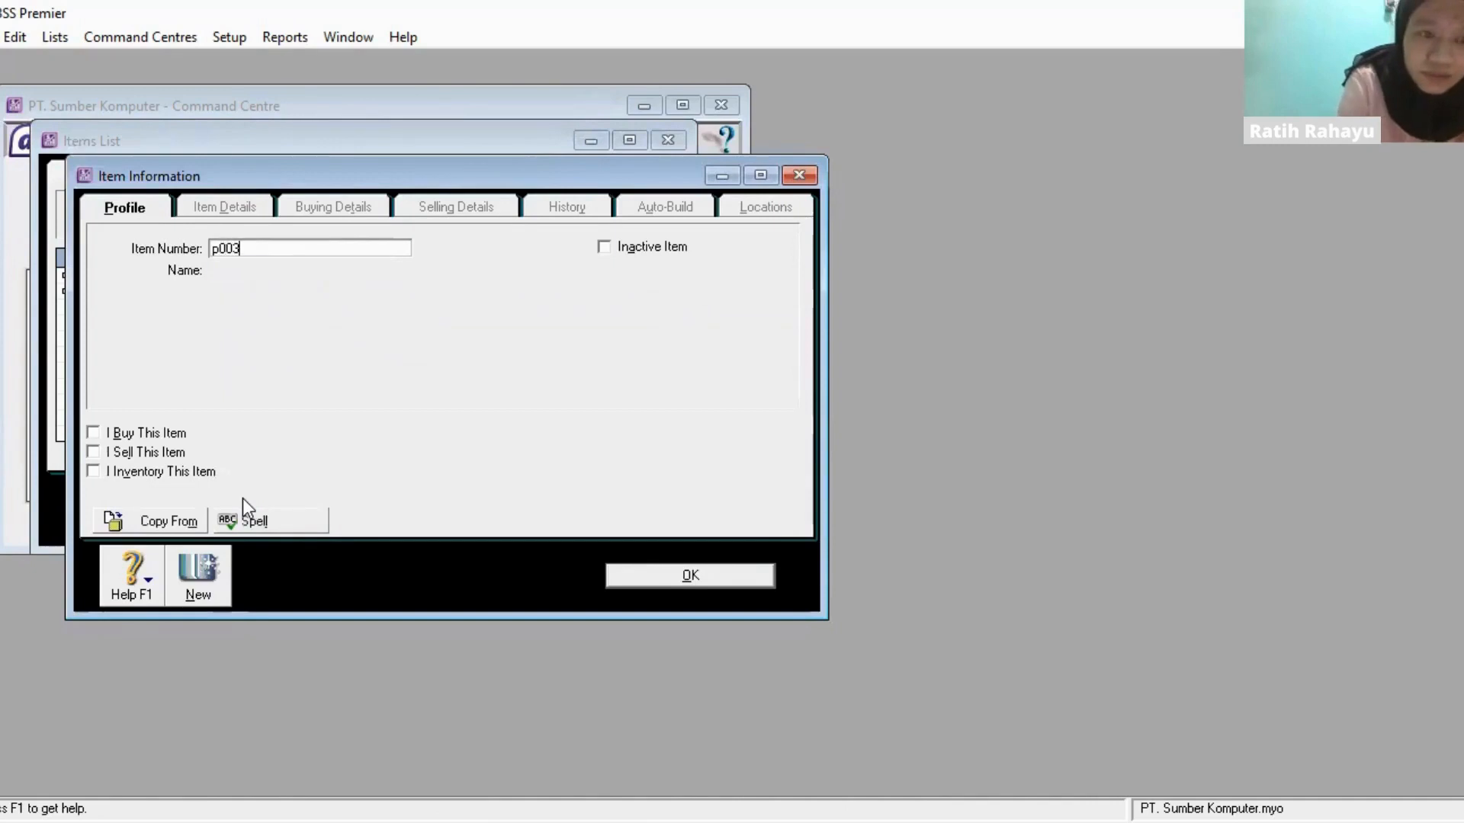
{"action": "key", "text": "Tab"}
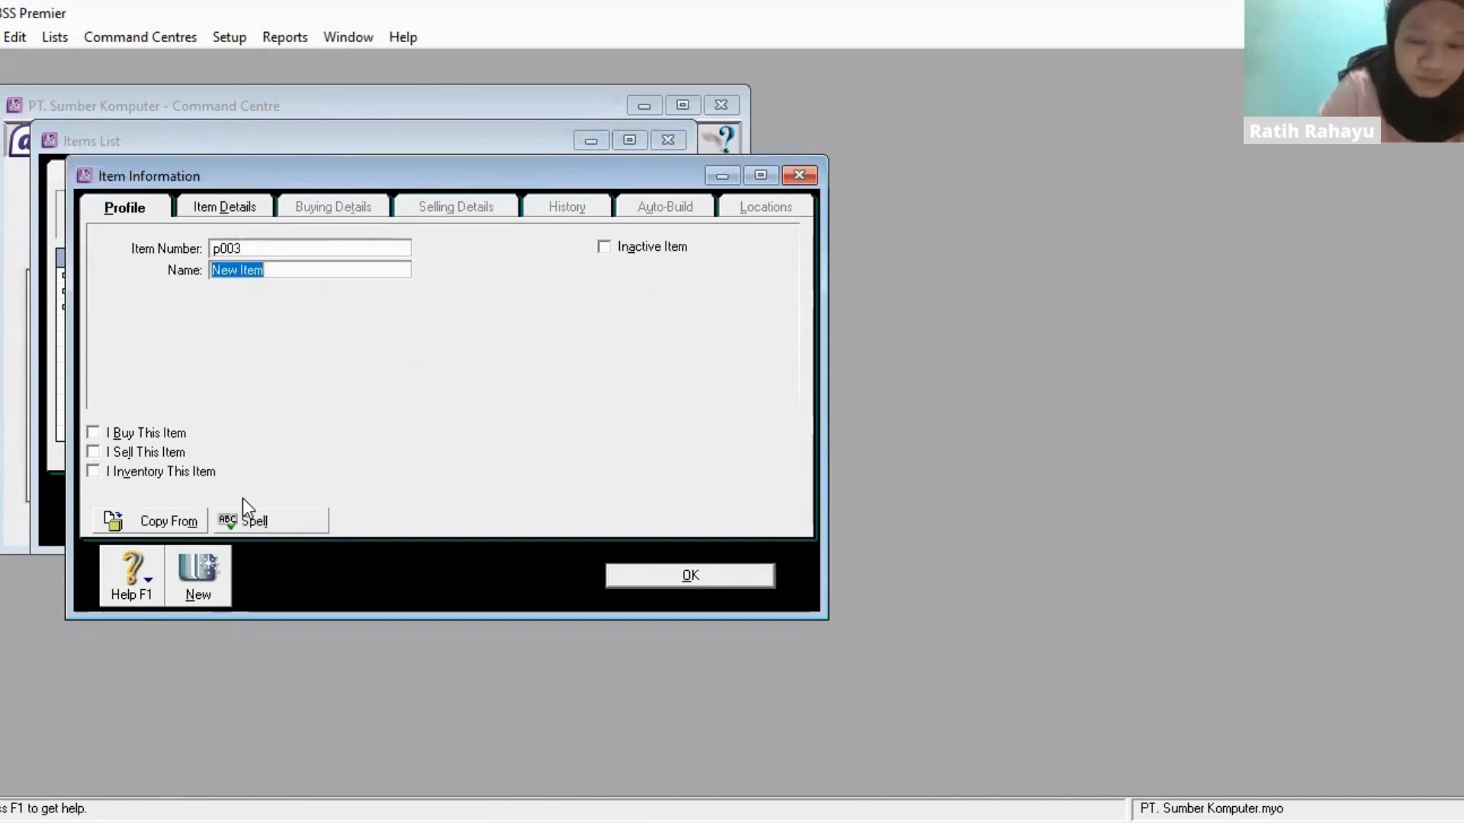
{"action": "double_click", "coordinate": [224, 249]}
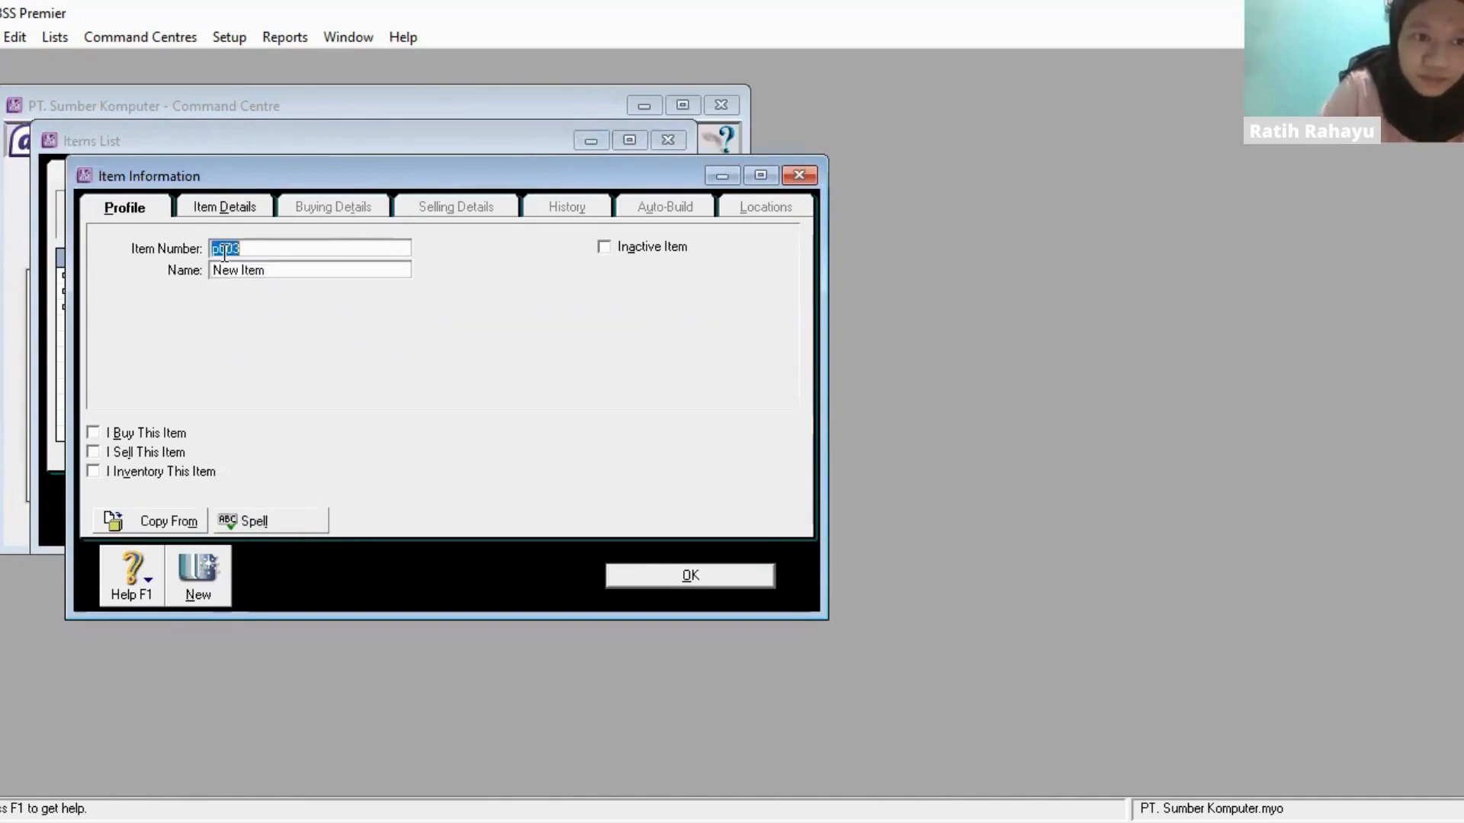
{"action": "type", "text": "P"}
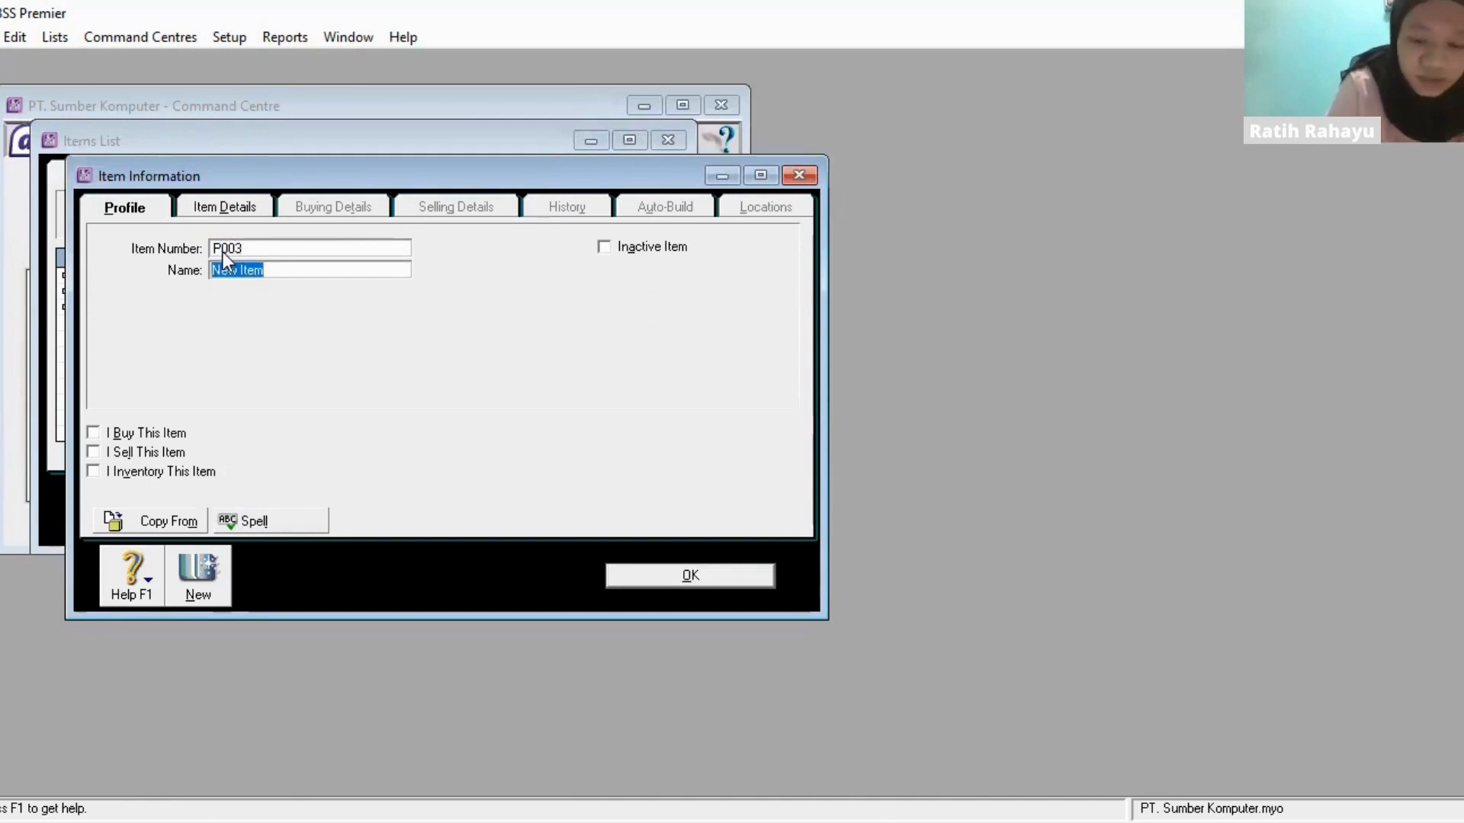
{"action": "type", "text": "Laptop Acer"}
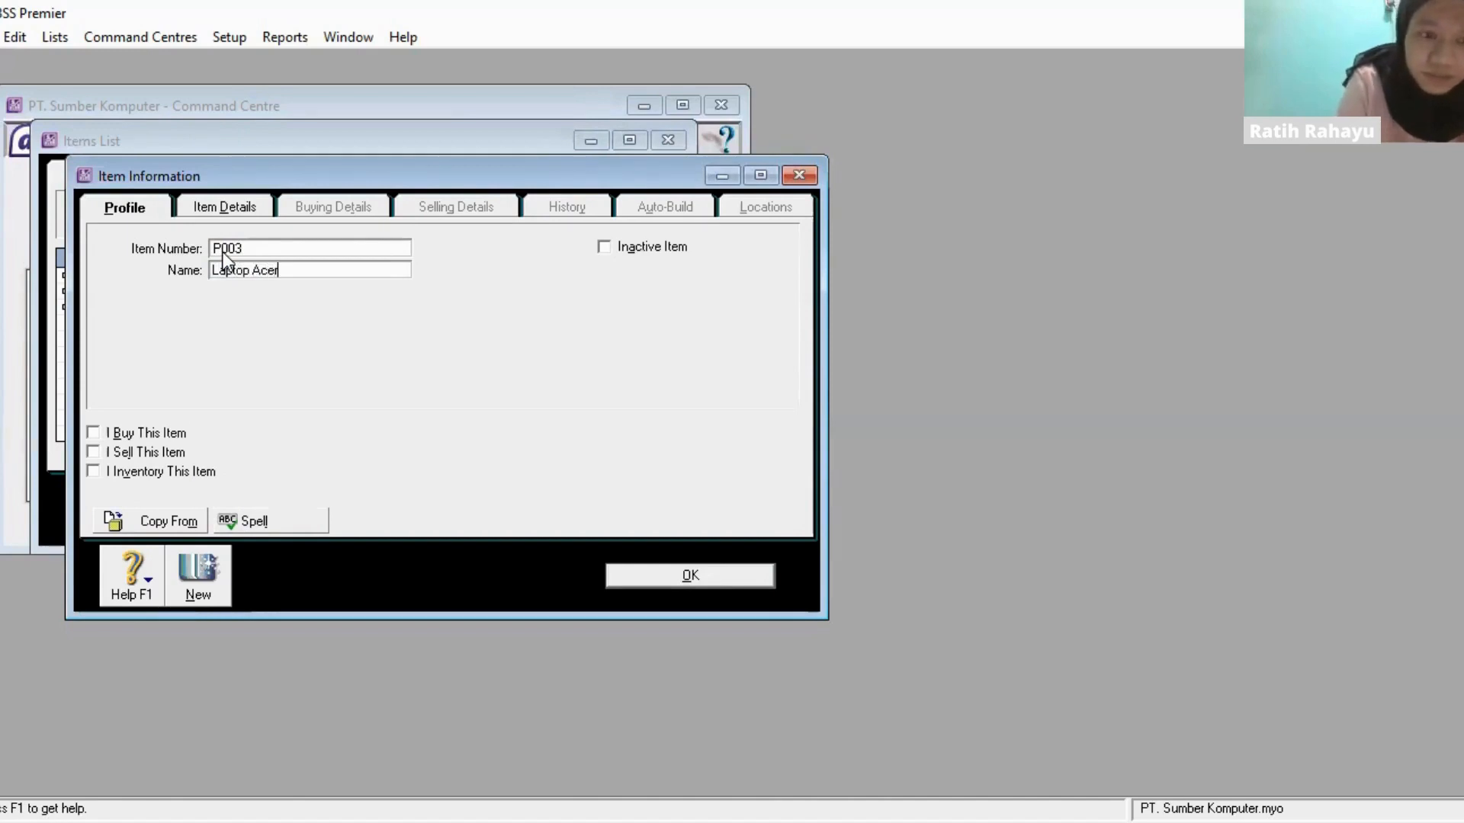
{"action": "key", "text": "Tab"}
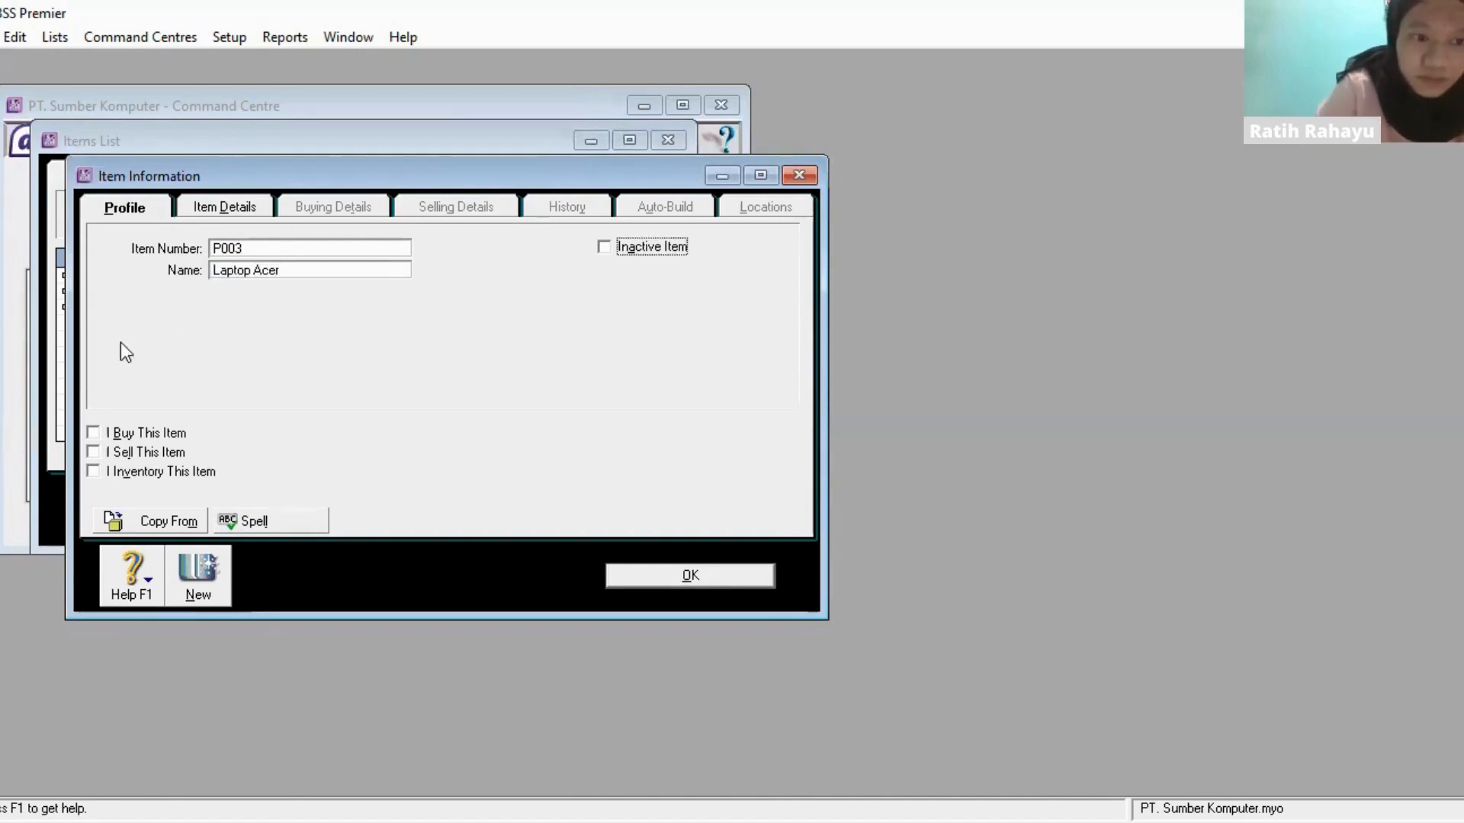
- Mark P003 as an item that is bought, sold and inventoried
{"action": "left_click", "coordinate": [93, 434]}
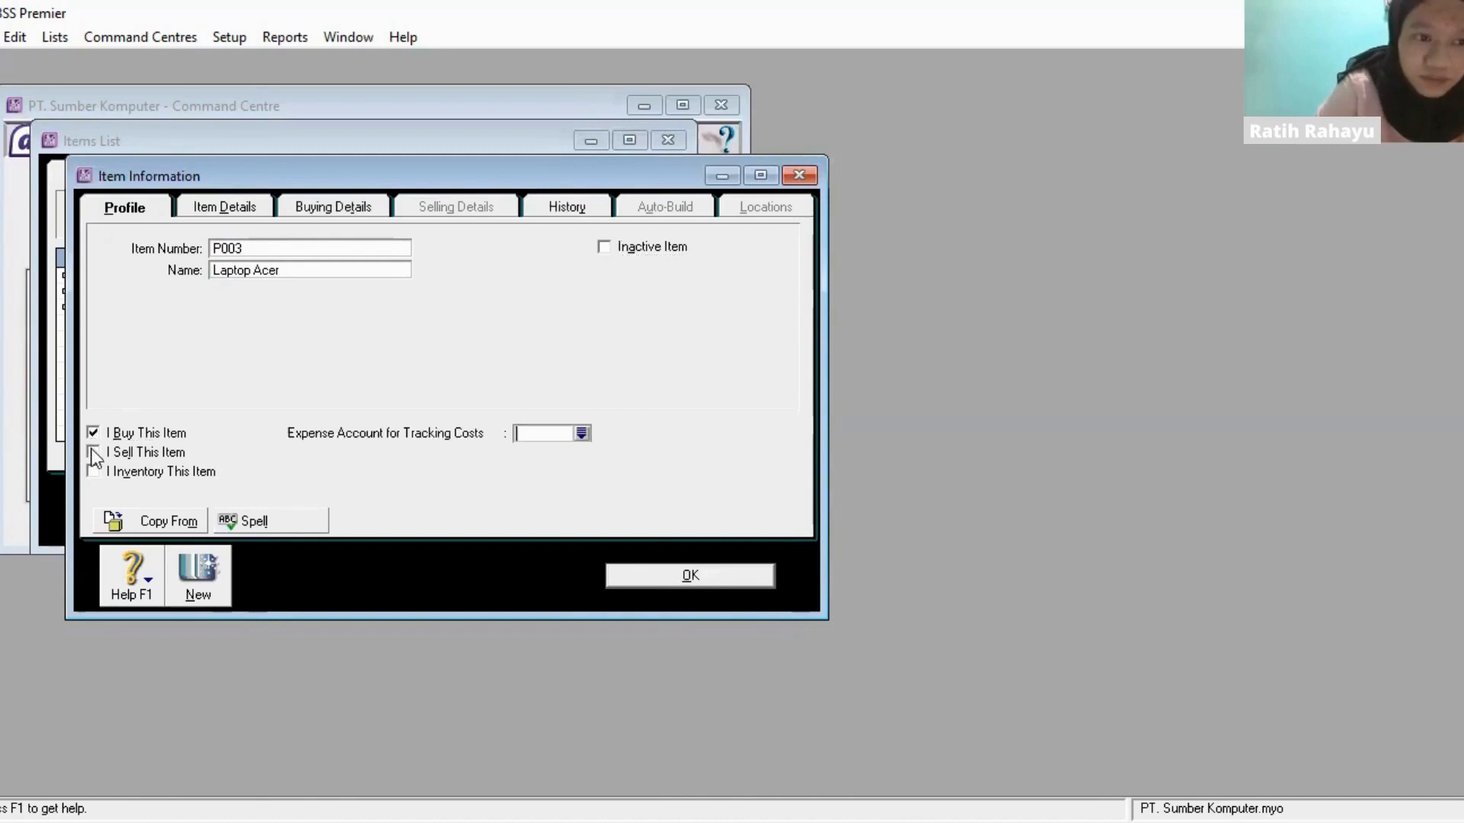
{"action": "left_click", "coordinate": [93, 453]}
{"action": "left_click", "coordinate": [100, 471]}
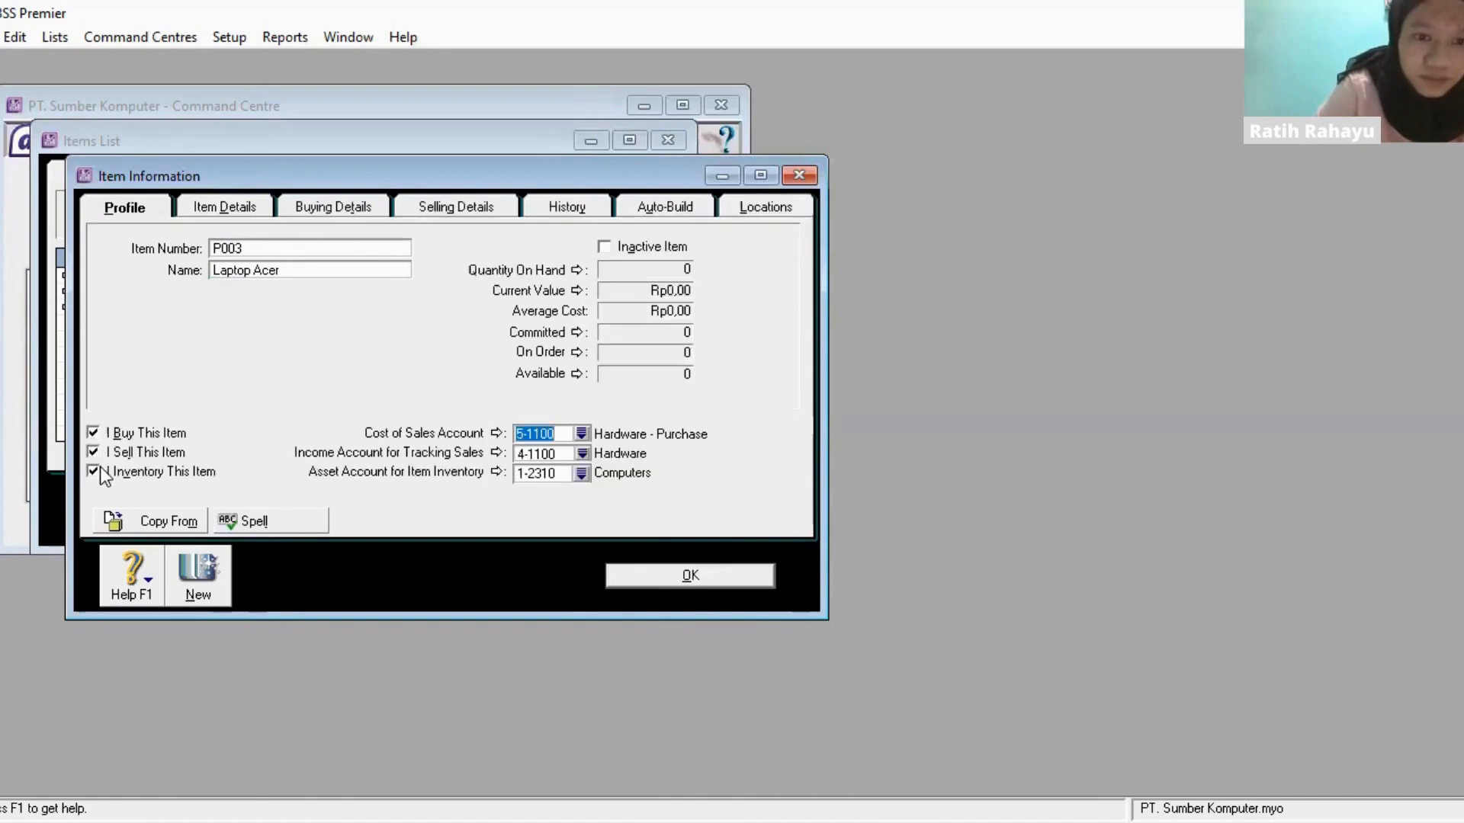
- Set P003's base selling price to Rp5.200.000,00 and save the item record
{"action": "left_click", "coordinate": [327, 208]}
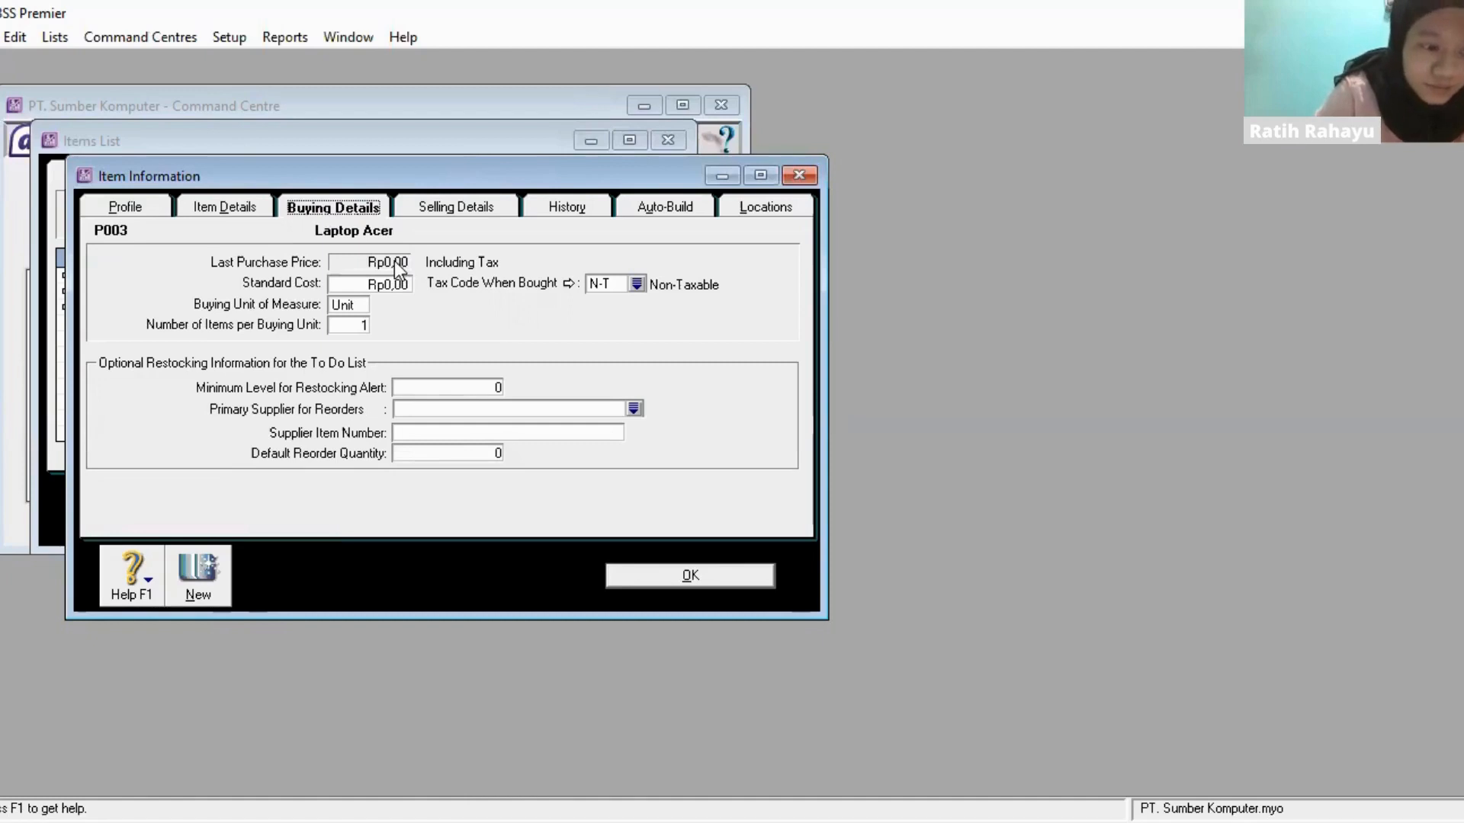
{"action": "left_click", "coordinate": [459, 209]}
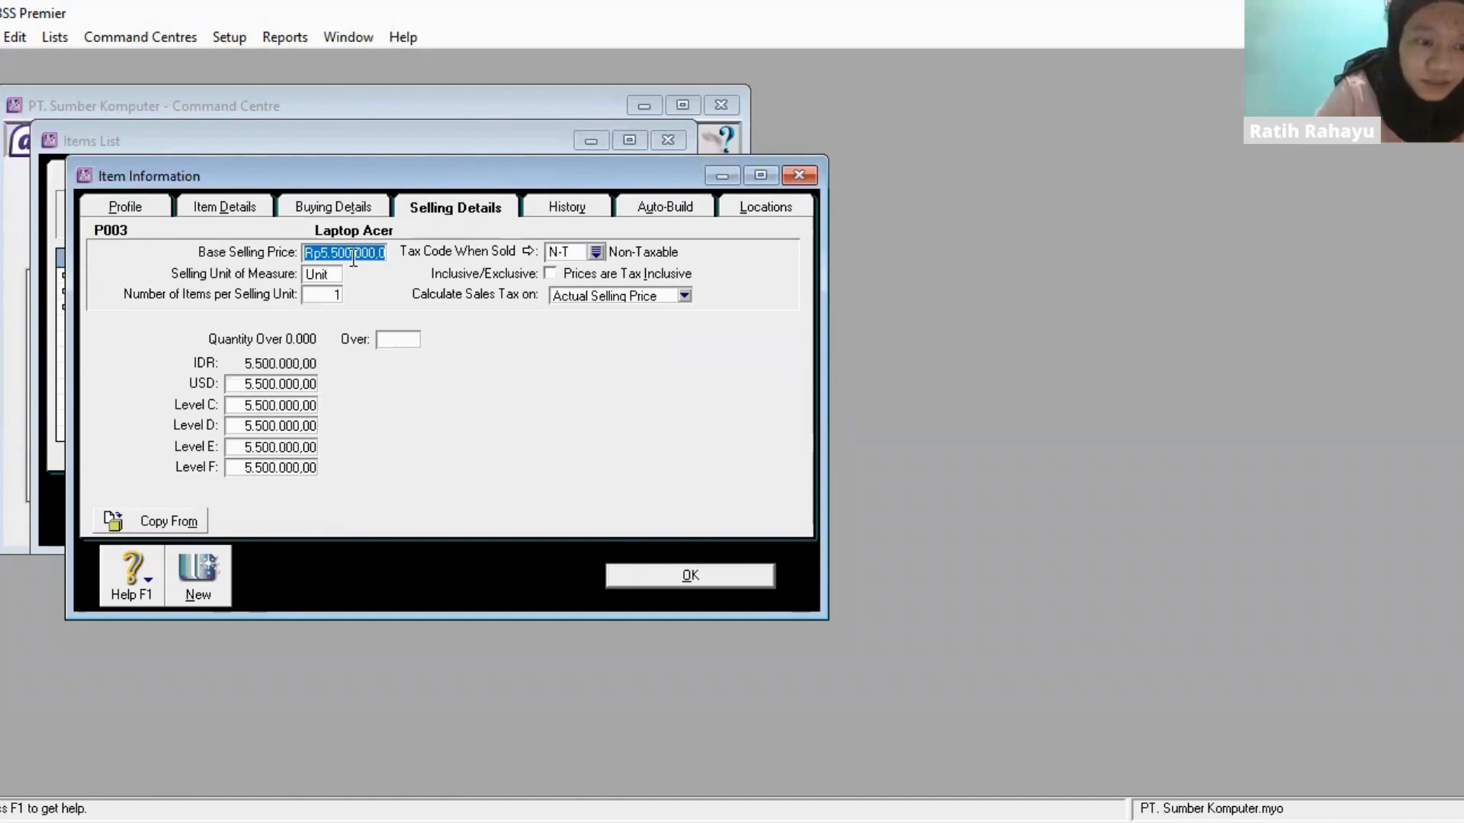
{"action": "type", "text": "520"}
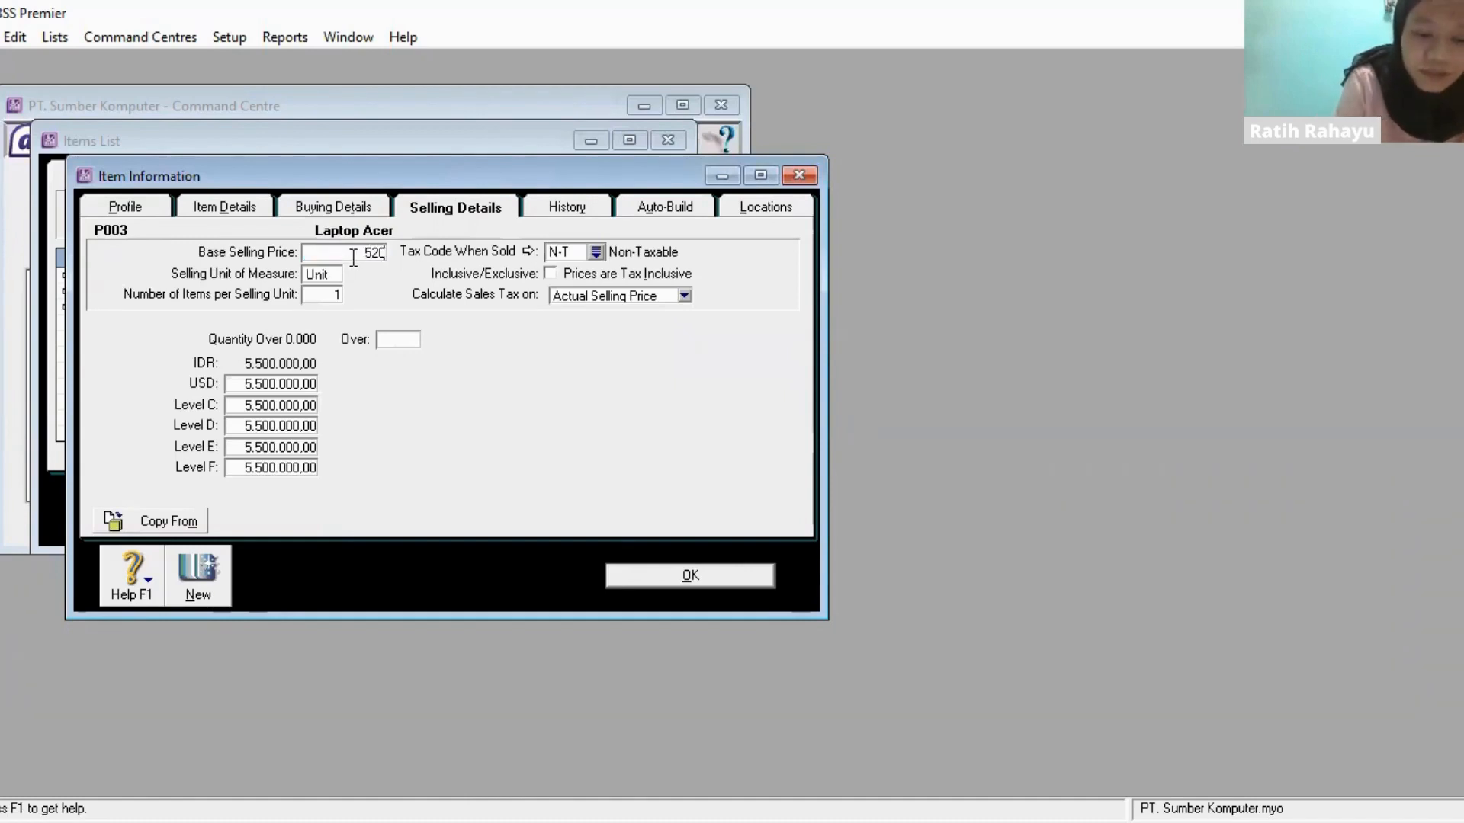
{"action": "type", "text": "000"}
{"action": "left_click", "coordinate": [351, 256]}
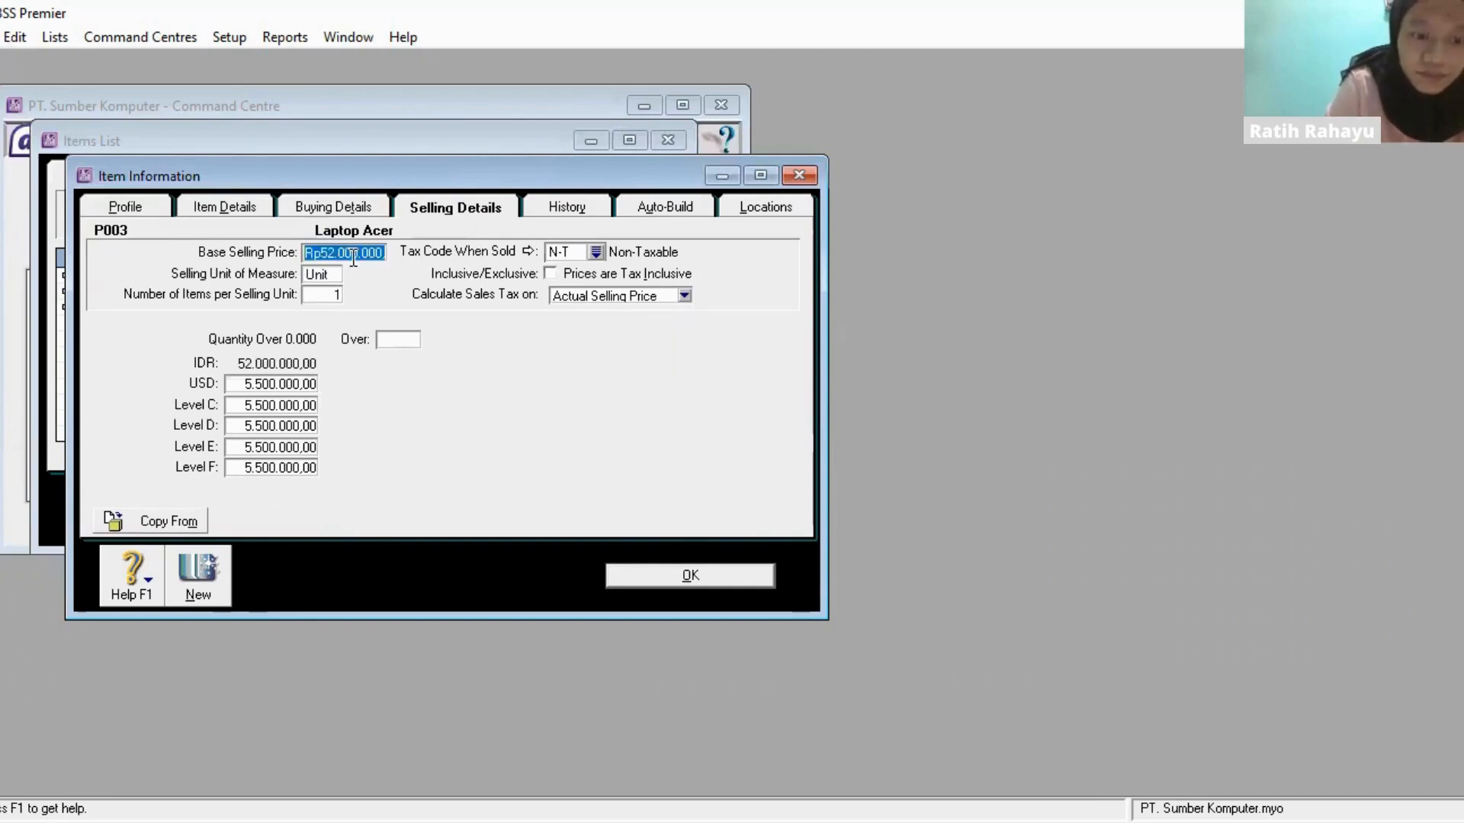
{"action": "type", "text": "5200000"}
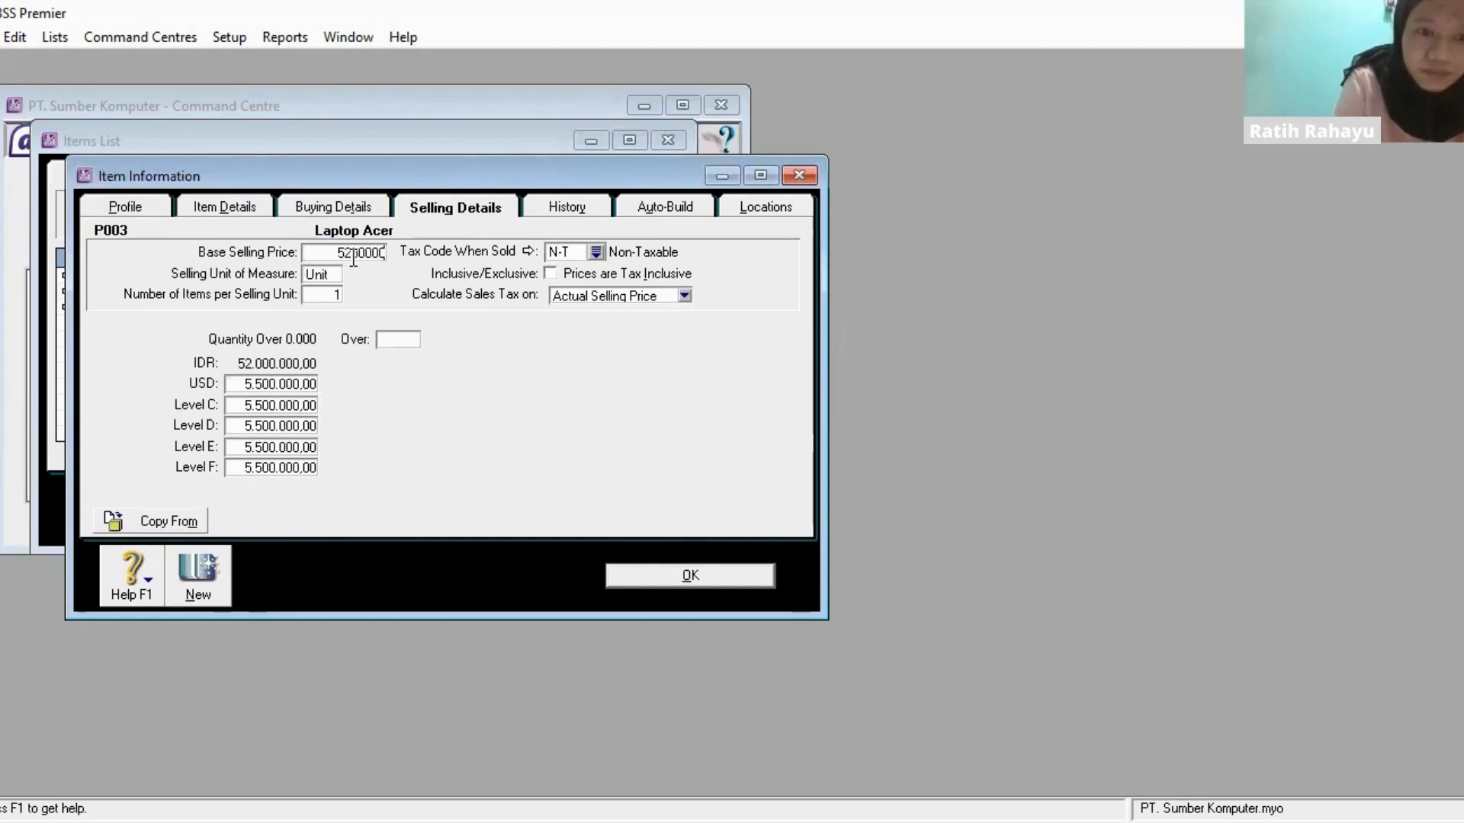
{"action": "key", "text": "Tab"}
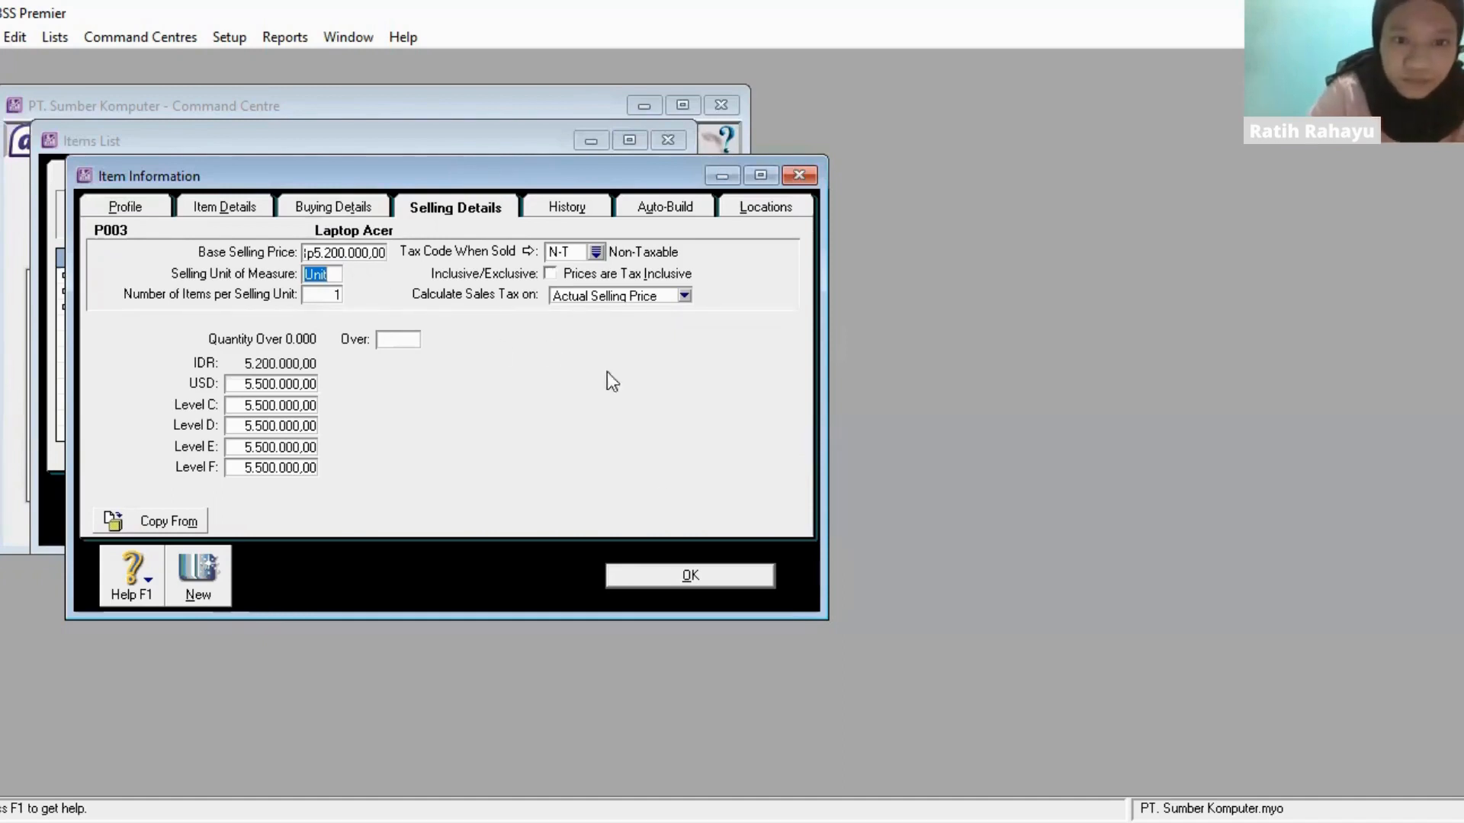
{"action": "left_click", "coordinate": [661, 574]}
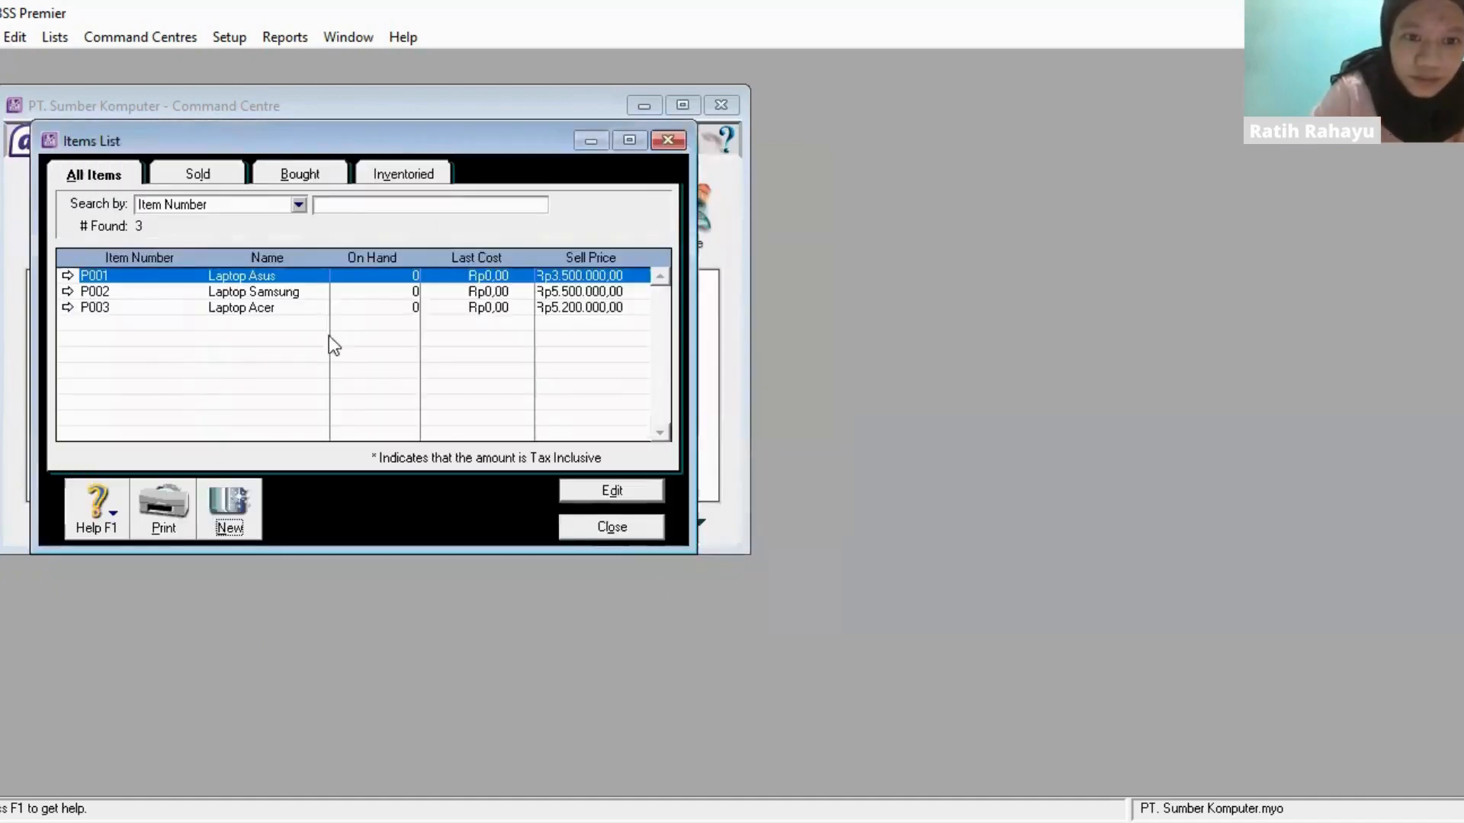
- Create a new item with item number P004 and the name Service
{"action": "left_click", "coordinate": [231, 534]}
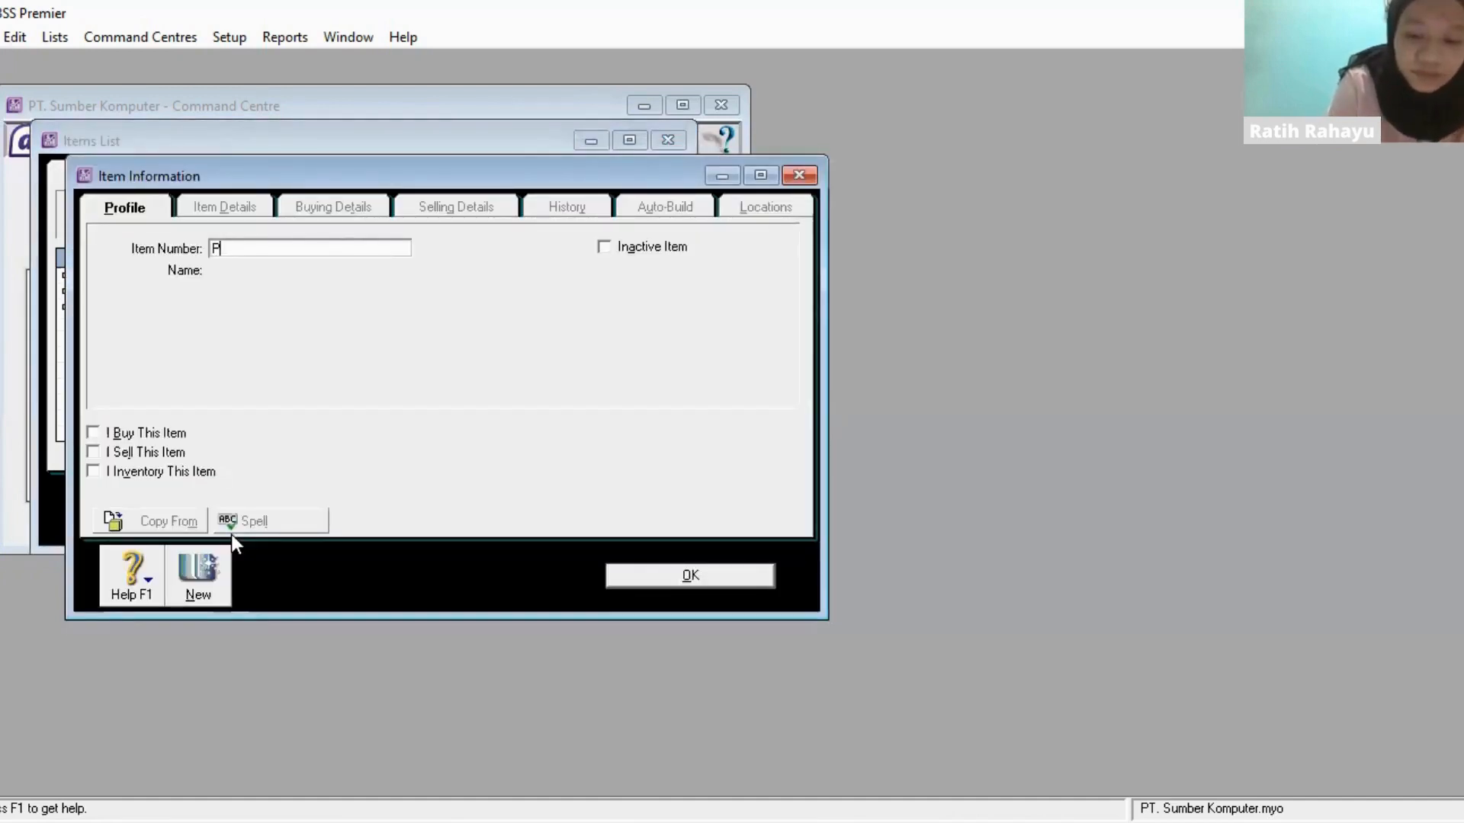
{"action": "key", "text": "Tab"}
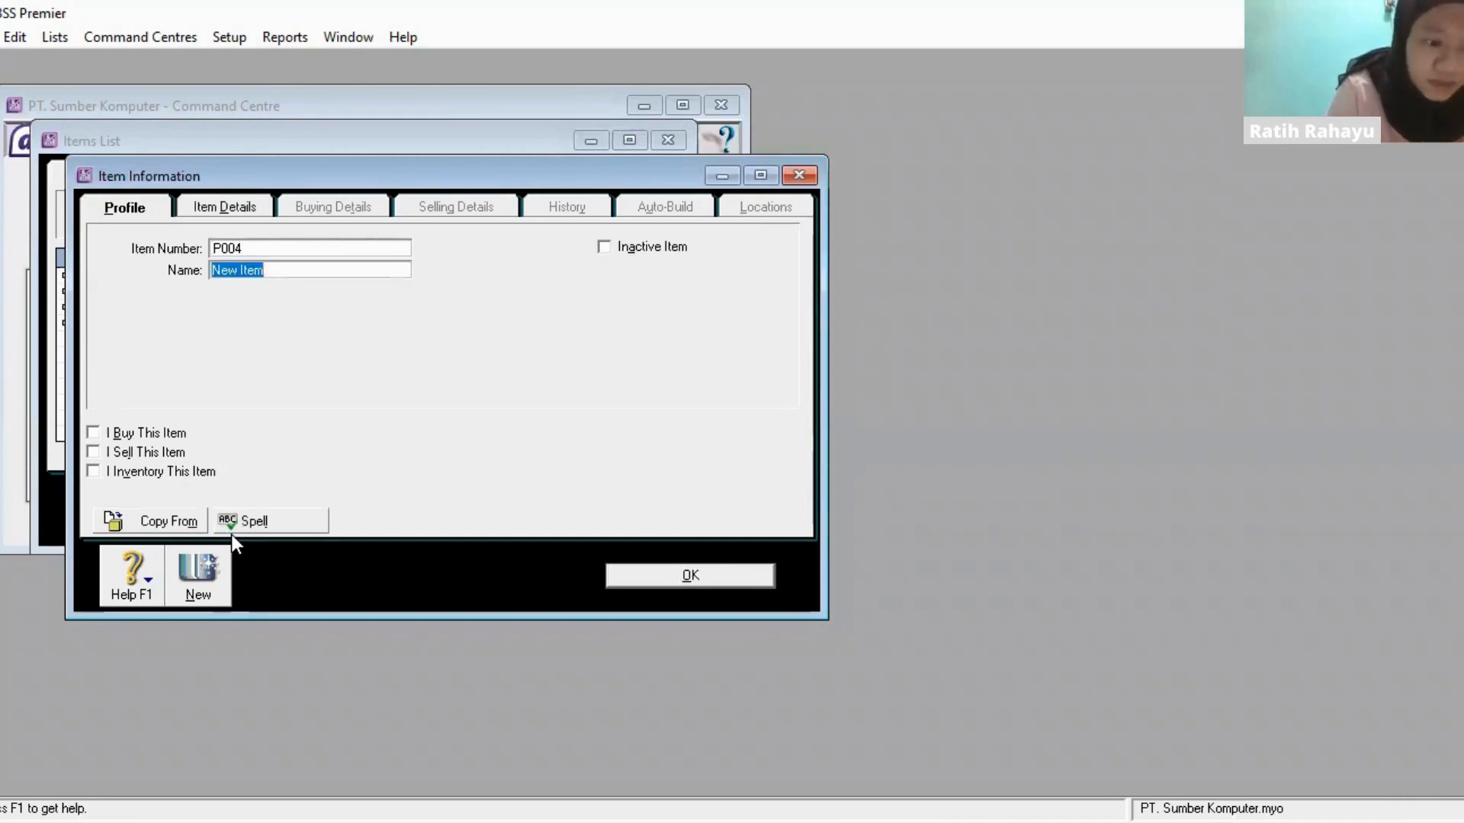
{"action": "type", "text": "Service"}
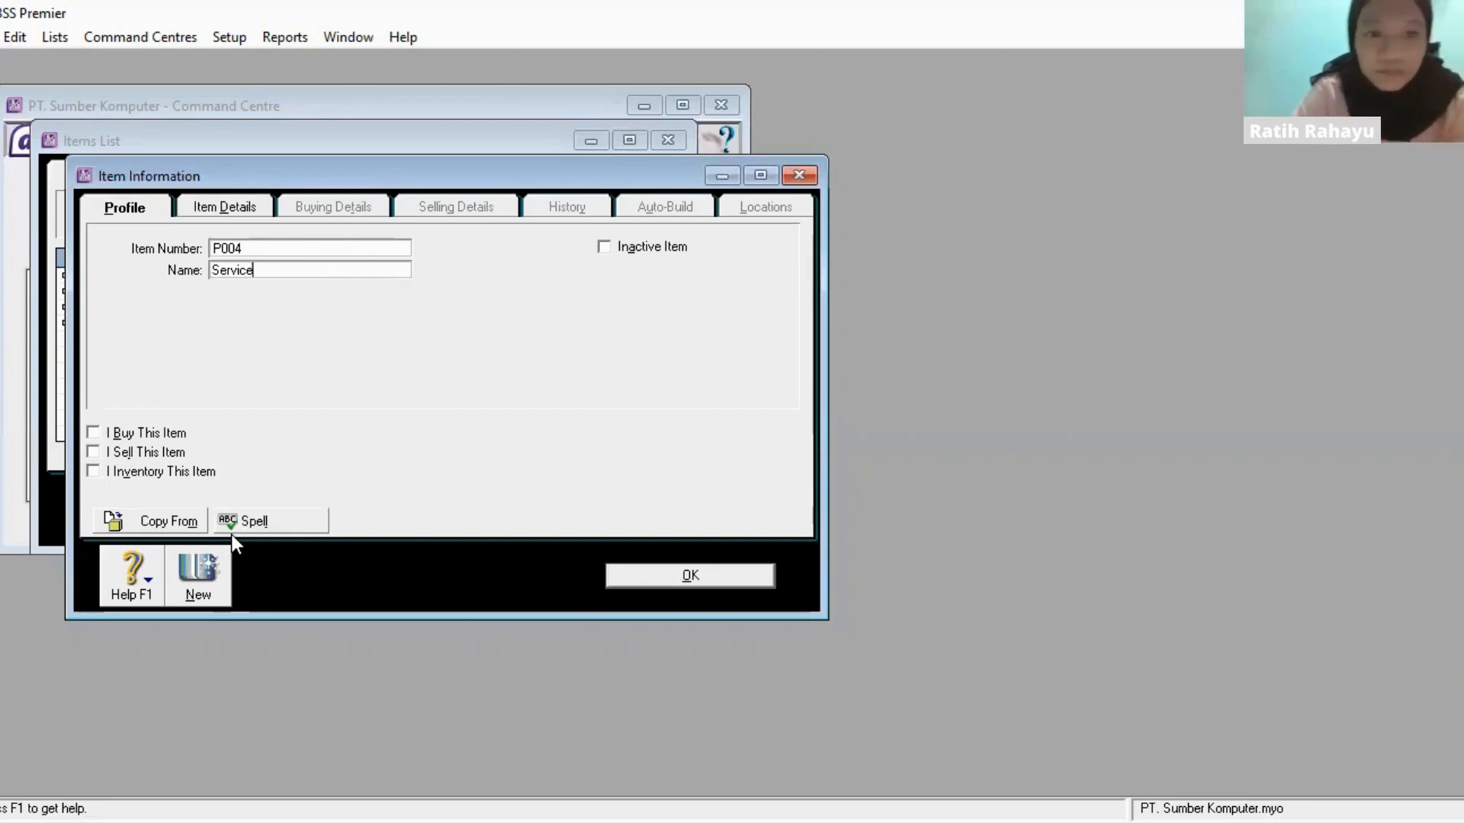
- Mark P004 as an item that is bought, sold and inventoried
{"action": "left_click", "coordinate": [97, 438]}
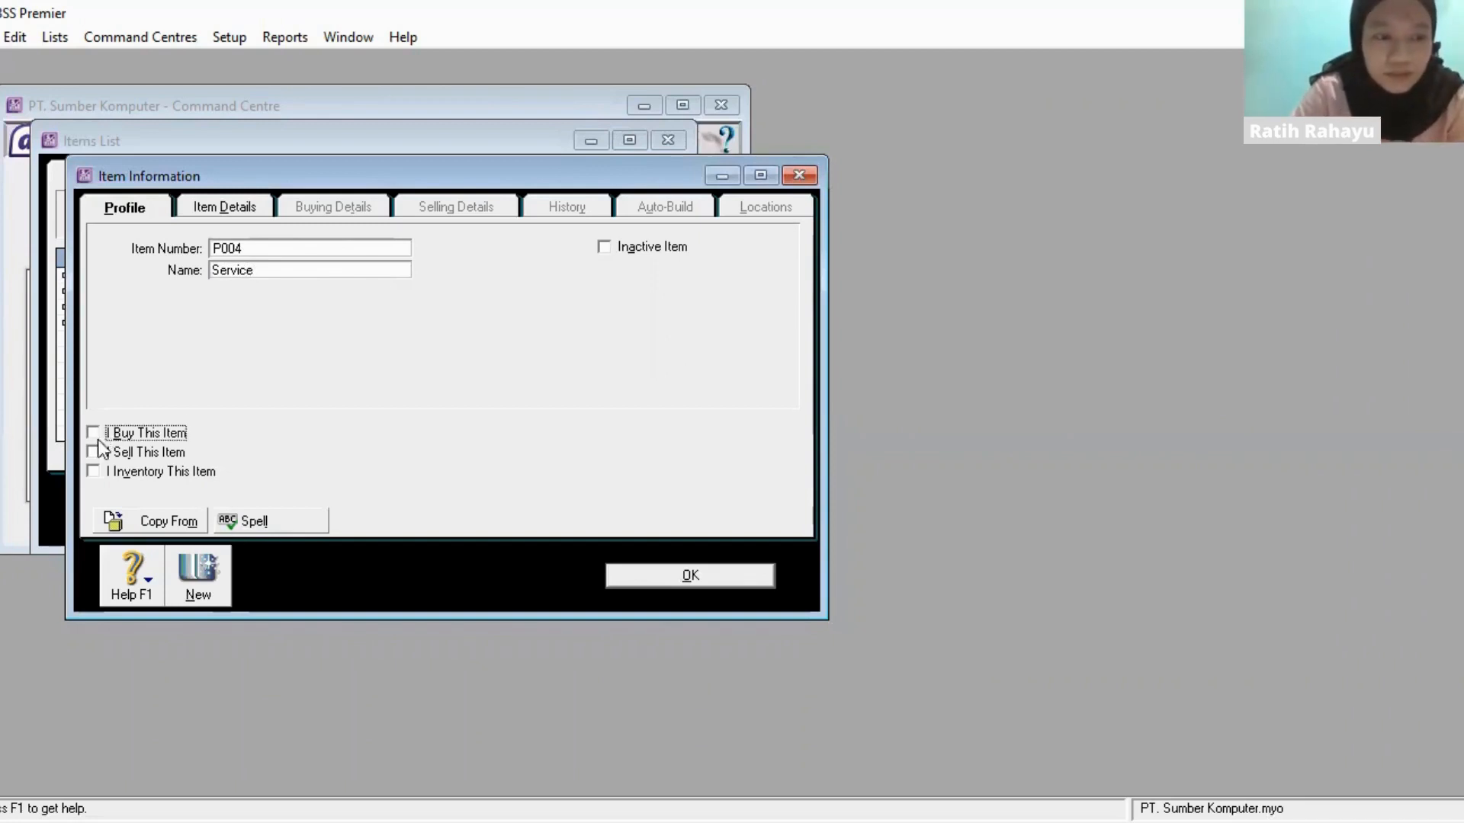
{"action": "left_click", "coordinate": [94, 453]}
{"action": "left_click", "coordinate": [95, 471]}
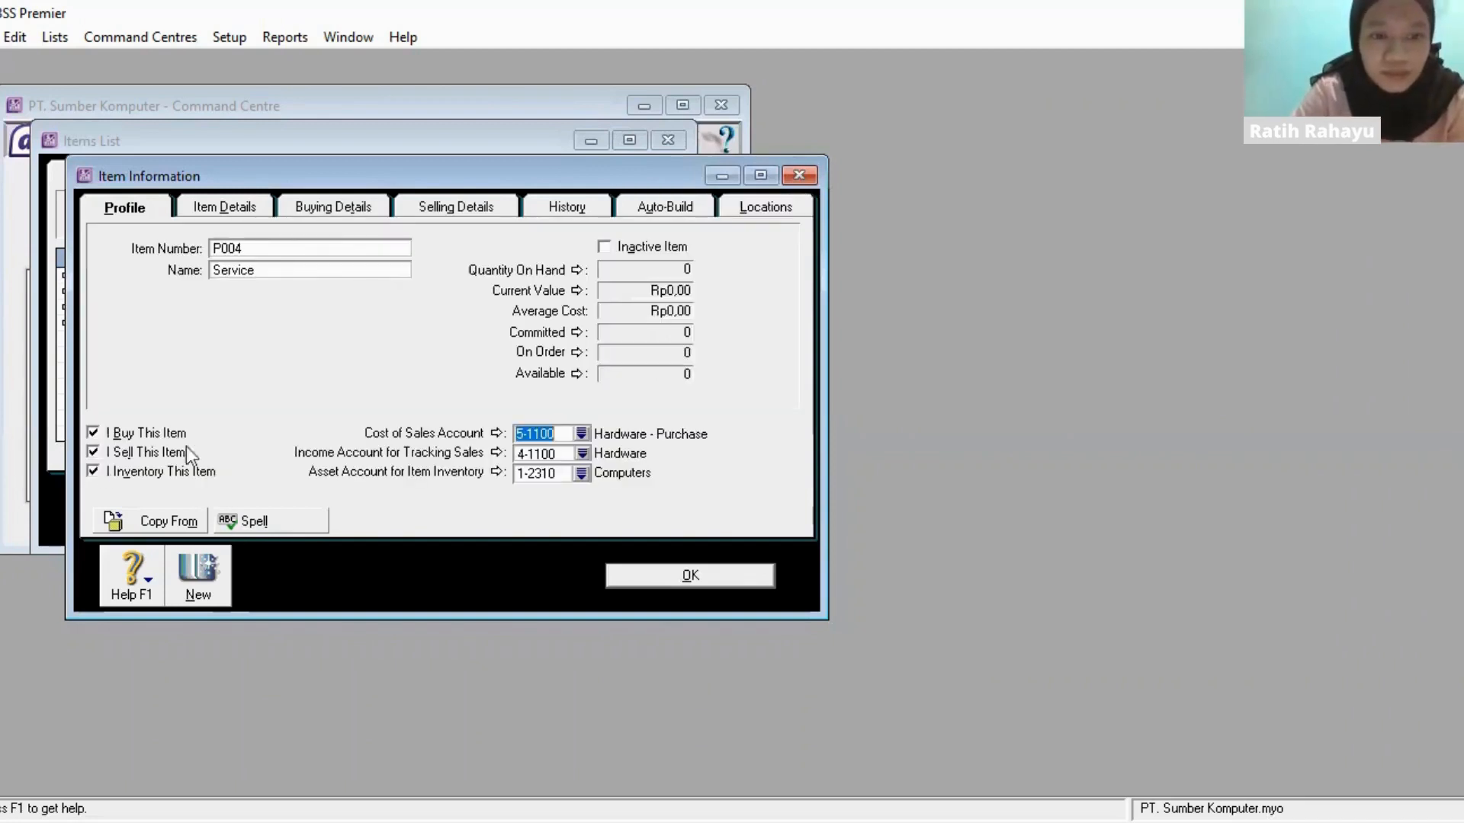
- Set P004's base selling price to Rp750.000,00 and save the item record
{"action": "left_click", "coordinate": [372, 202]}
{"action": "left_click", "coordinate": [408, 203]}
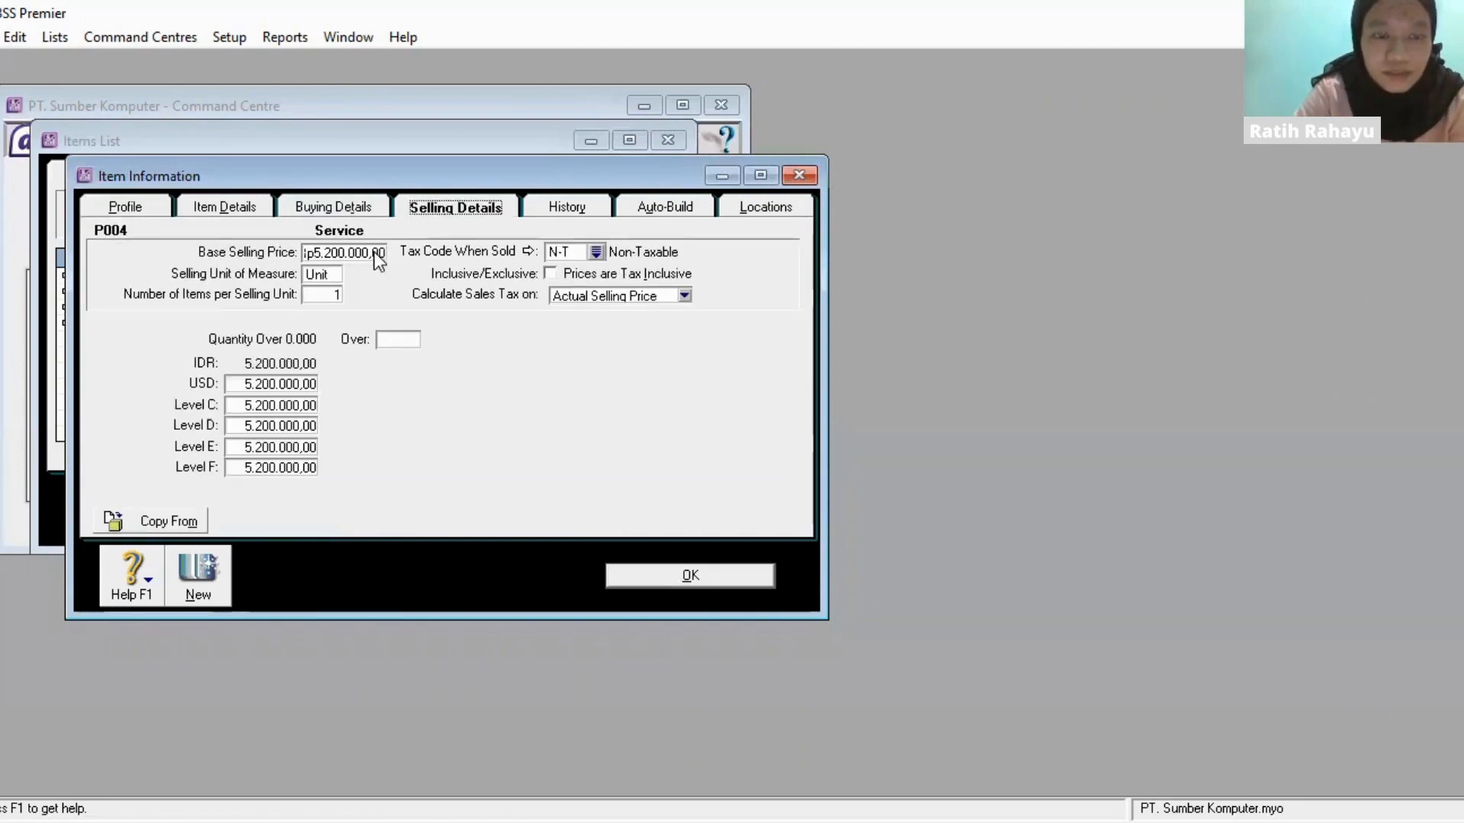
{"action": "left_click", "coordinate": [376, 253]}
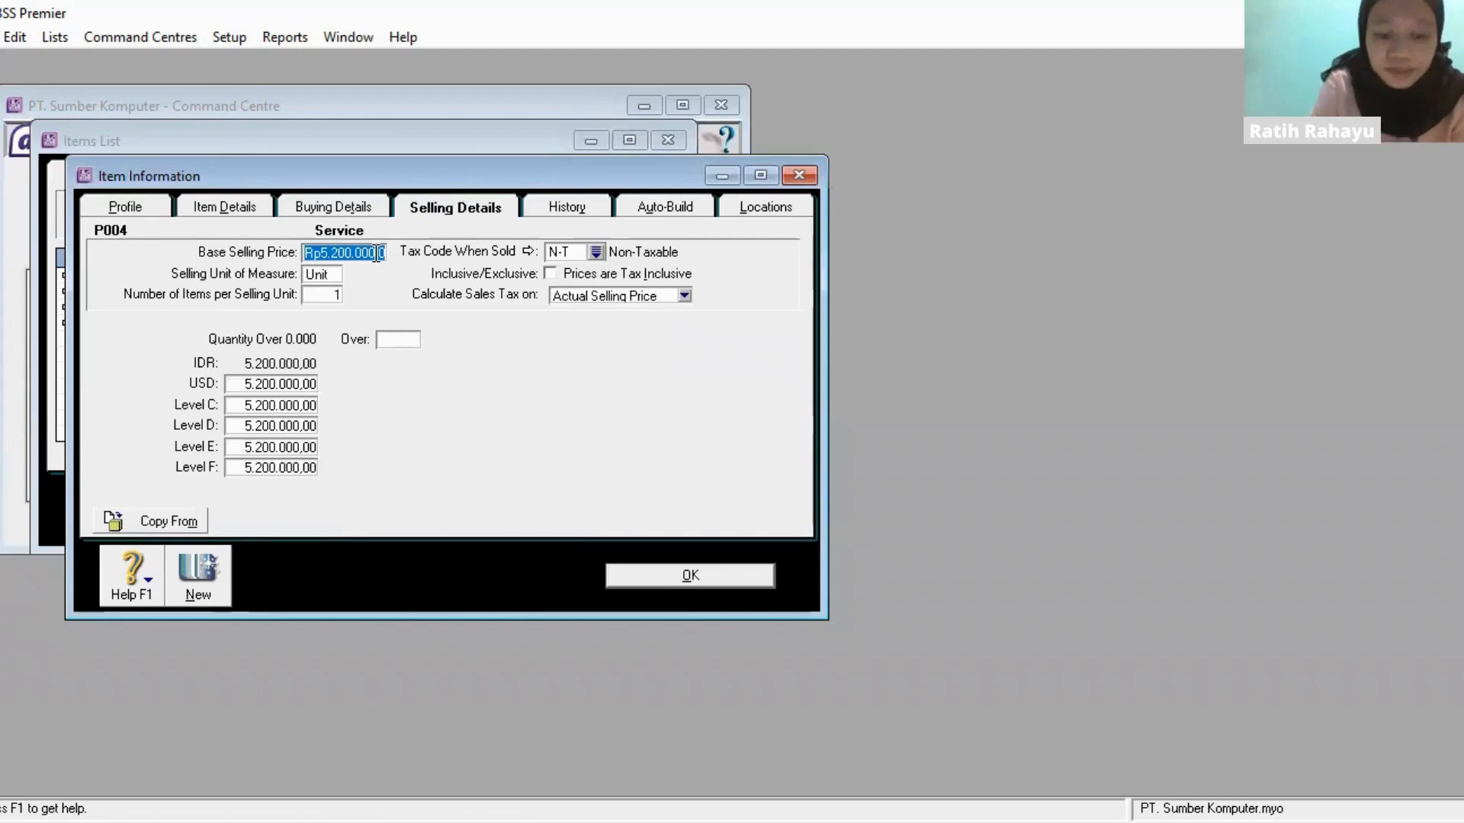
{"action": "key", "text": "BackSpace"}
{"action": "type", "text": "750.00"}
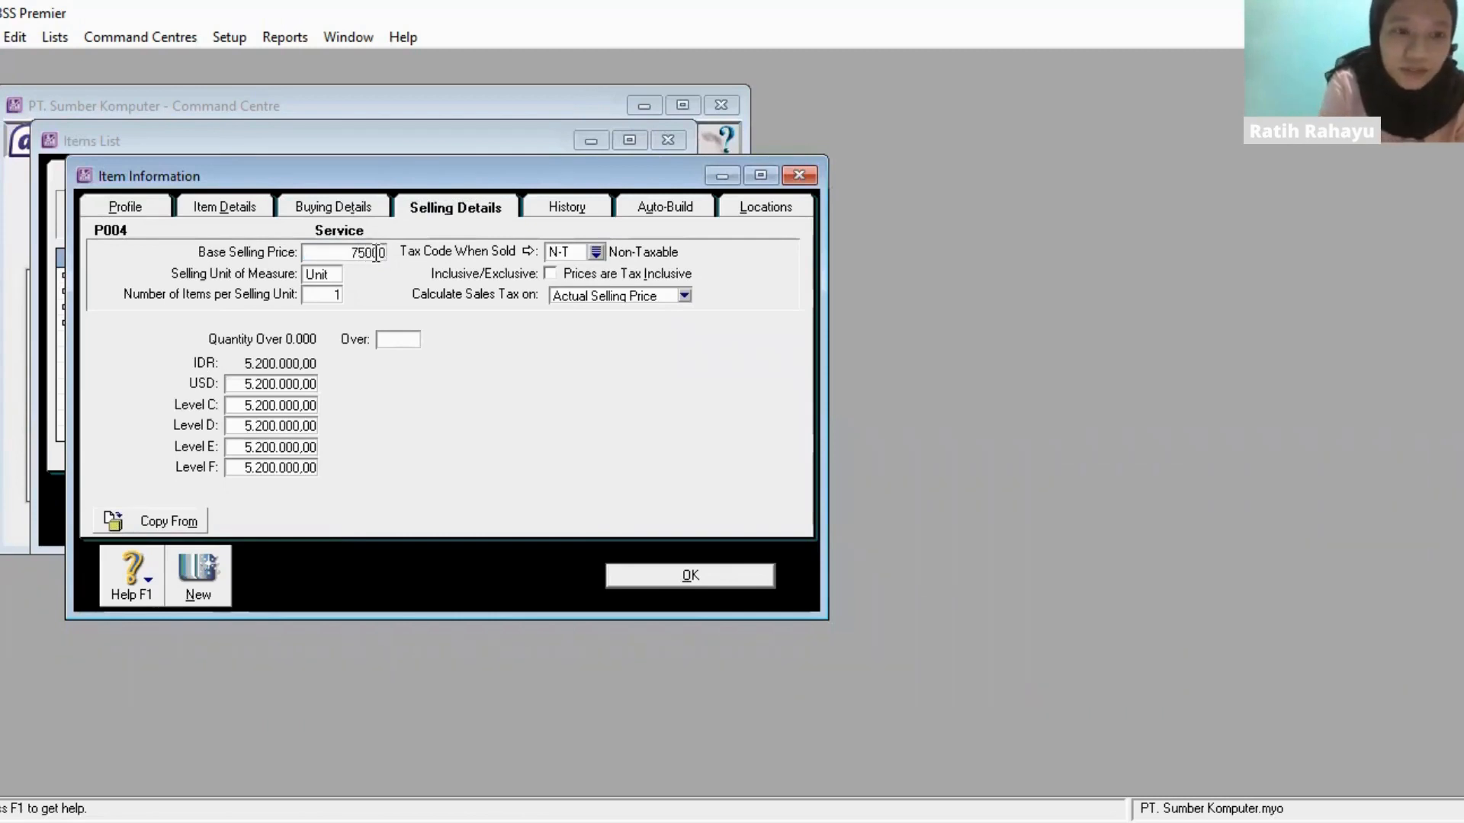
{"action": "type", "text": "0"}
{"action": "key", "text": "Tab"}
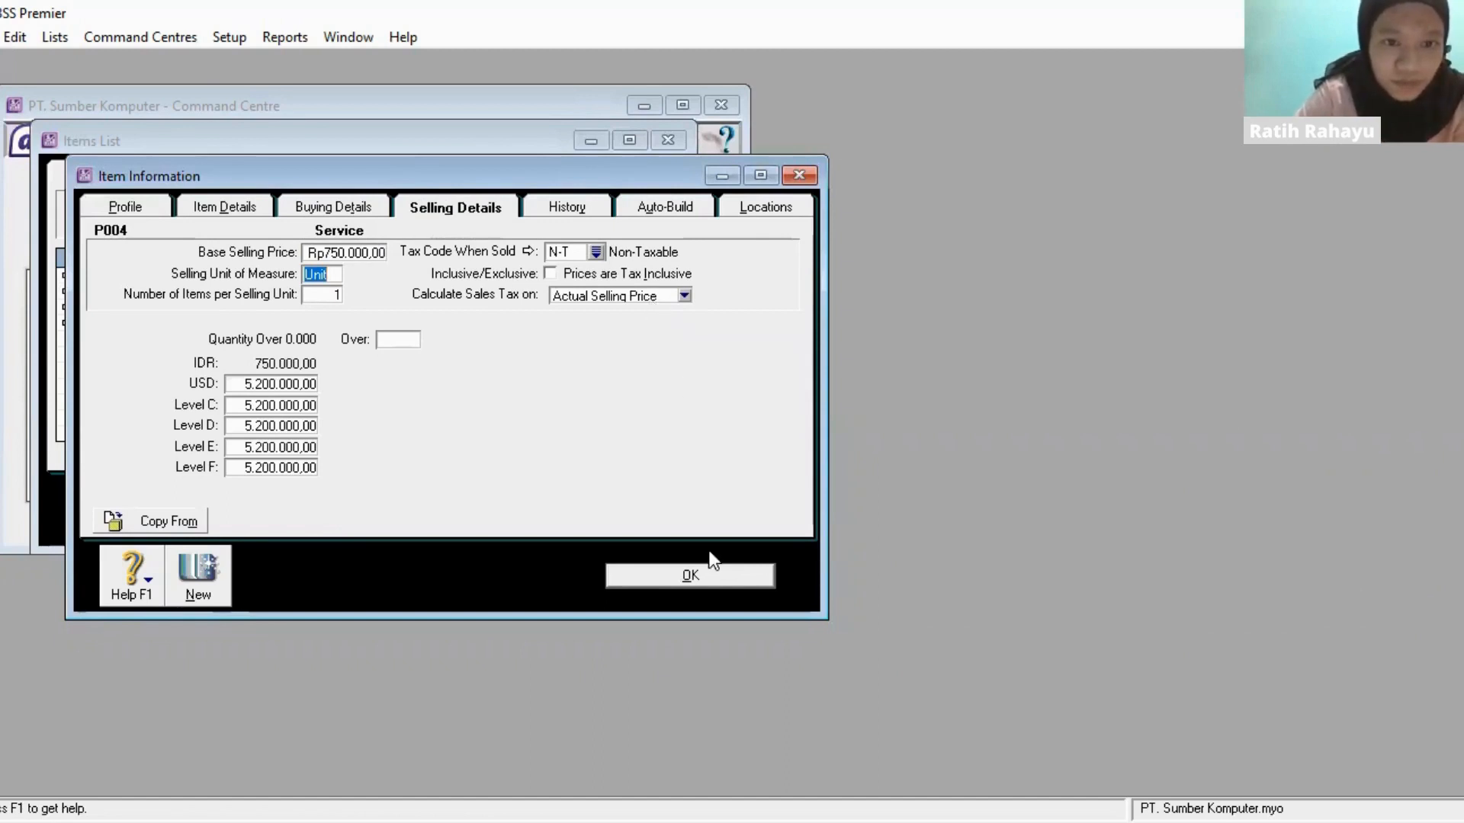
{"action": "left_click", "coordinate": [683, 579]}
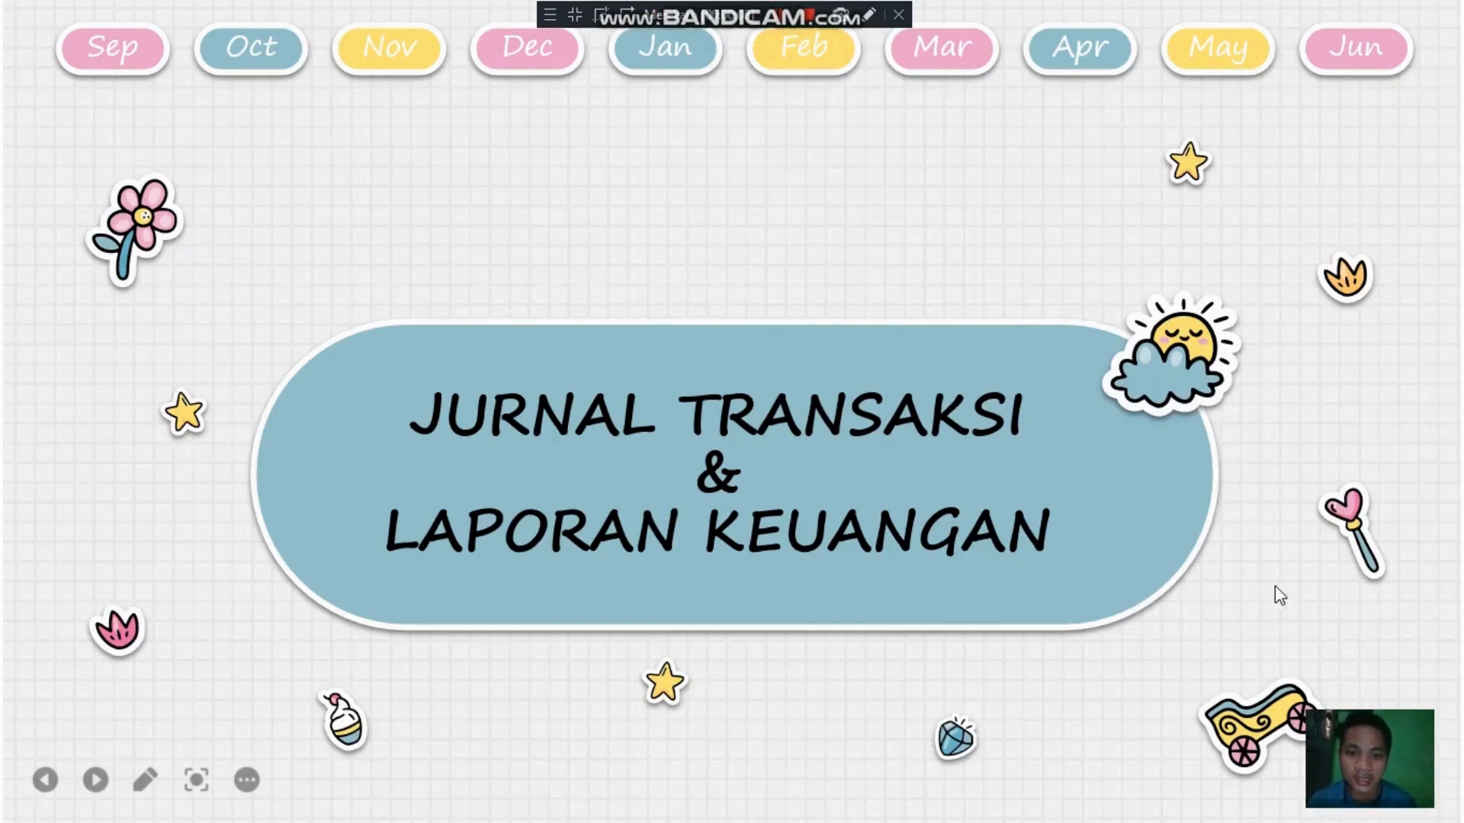
- Show the BKM-01 cash receipt slide, and switch to ABSS Premier to open a new general journal entry
{"action": "left_click", "coordinate": [975, 515]}
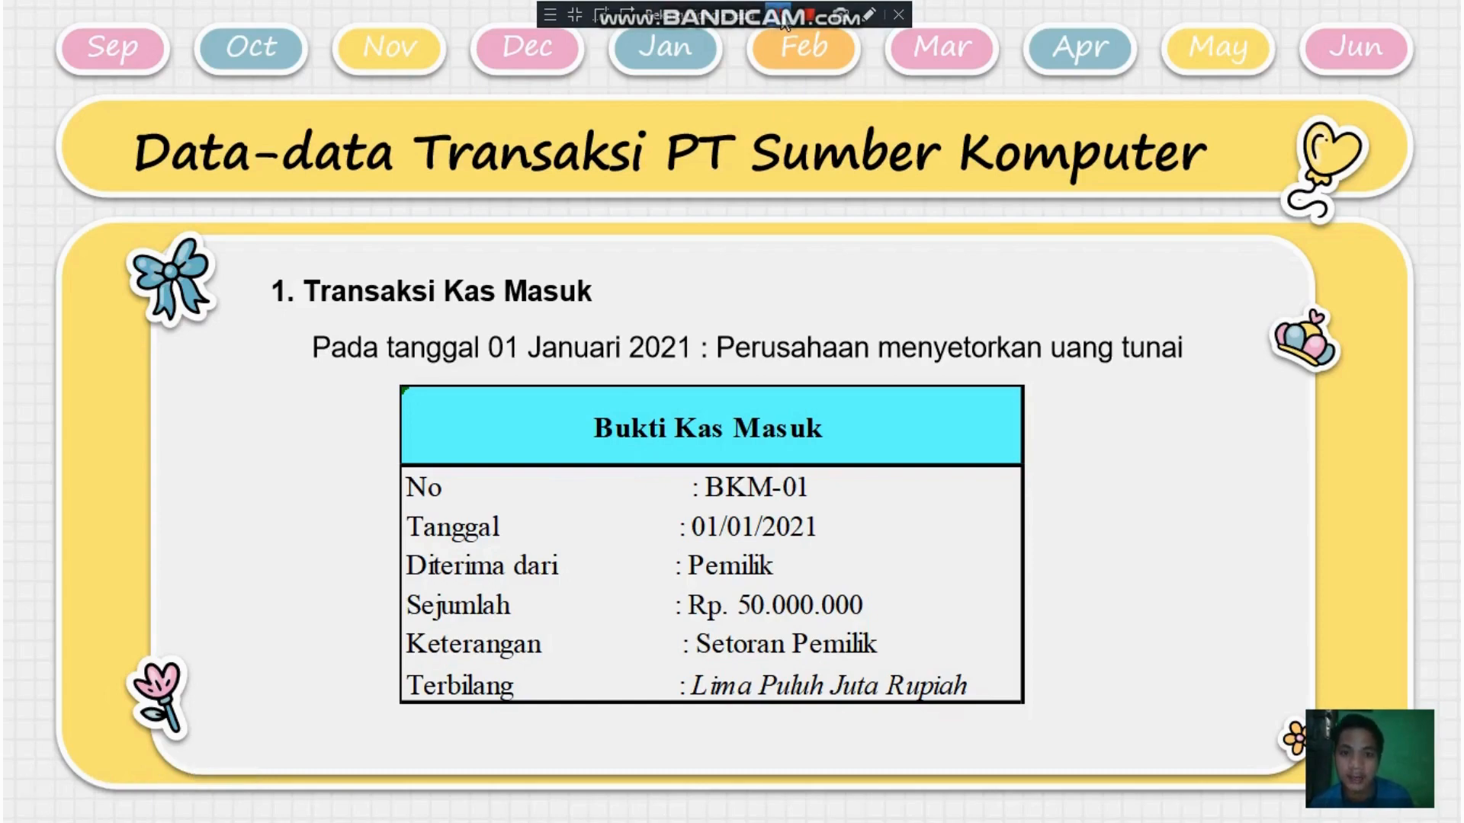
{"action": "key", "text": "alt+Tab"}
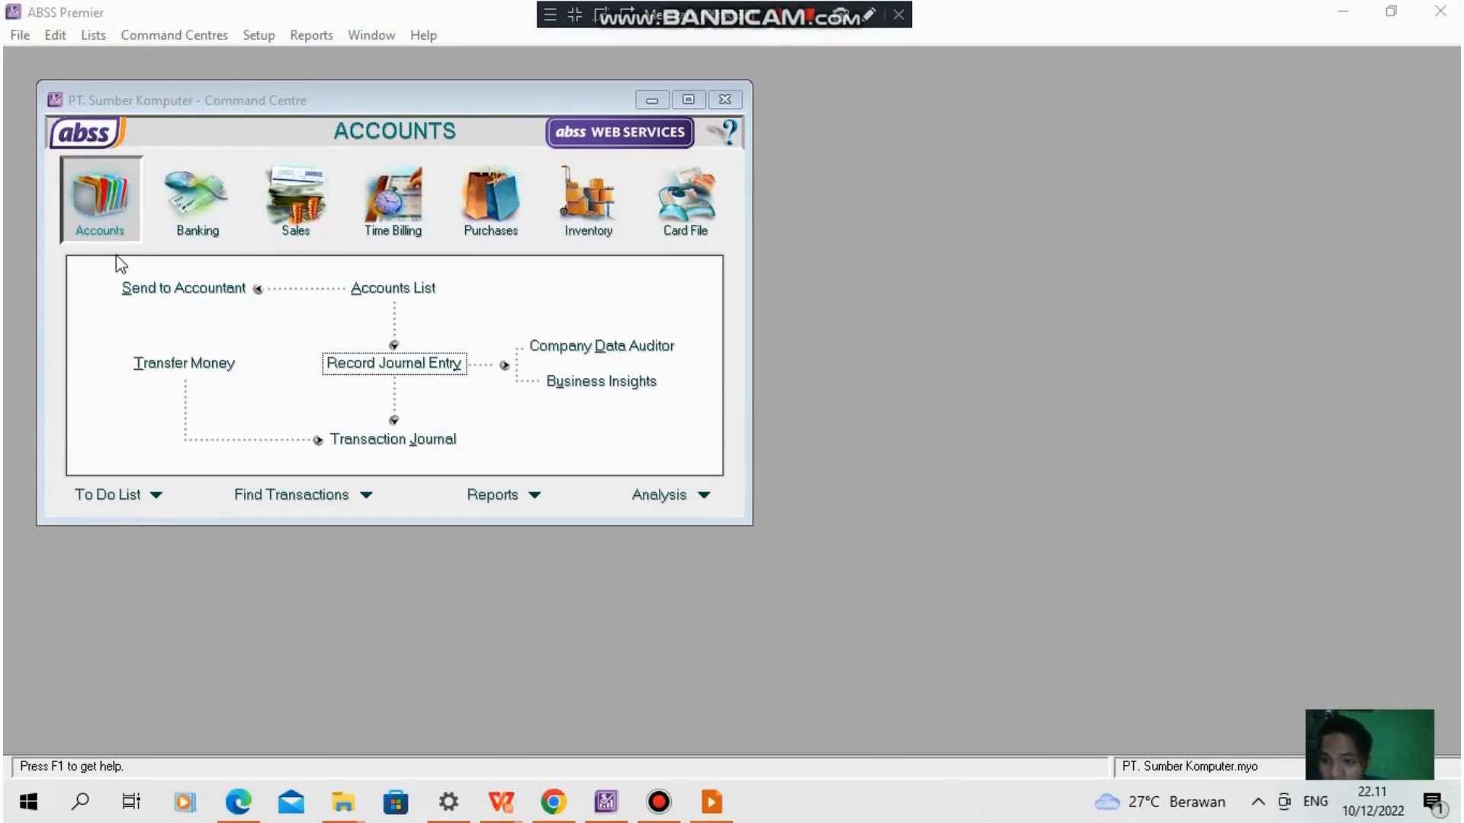
{"action": "left_click", "coordinate": [114, 216]}
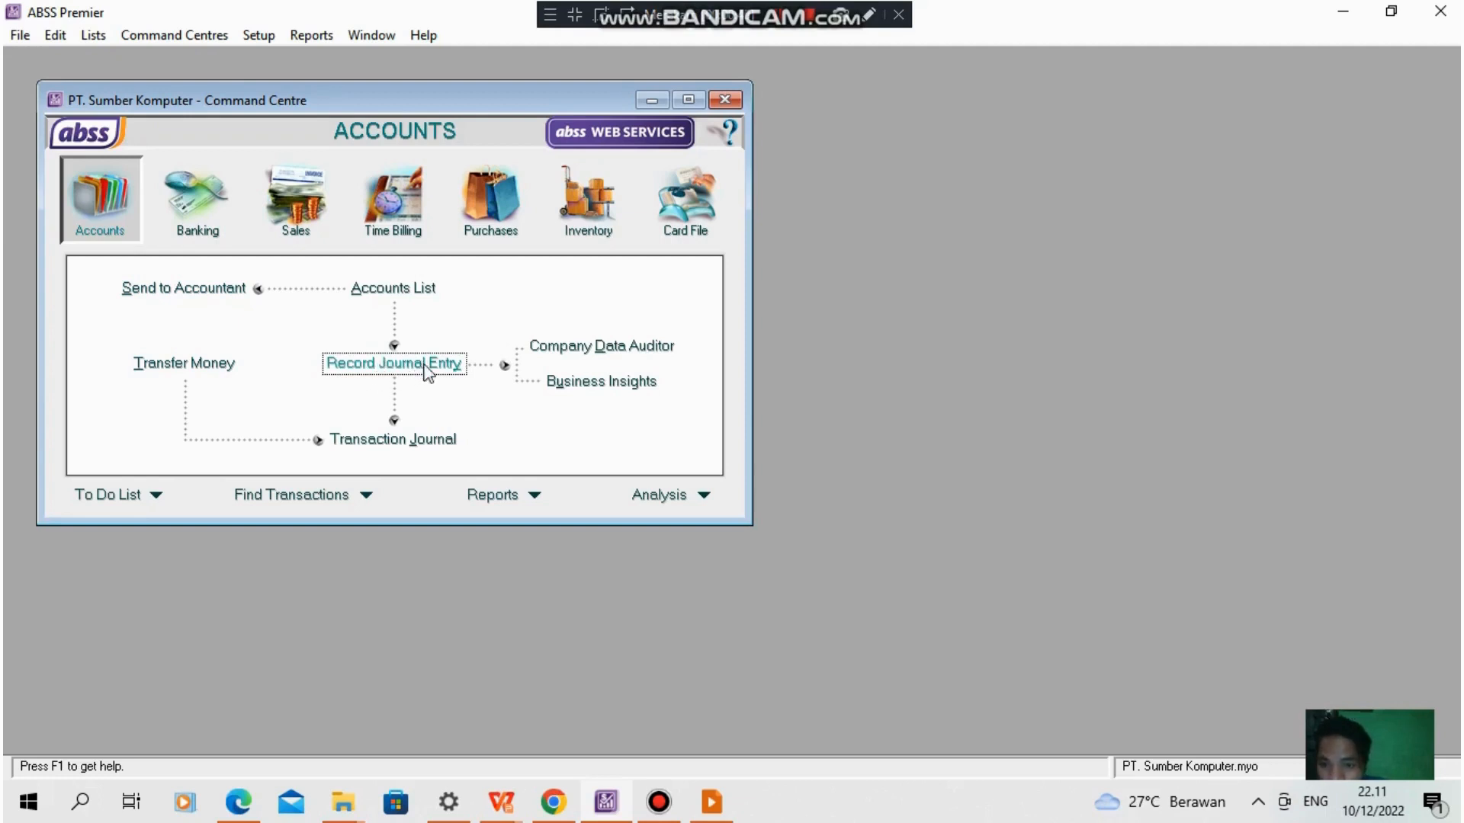
{"action": "left_click", "coordinate": [422, 366]}
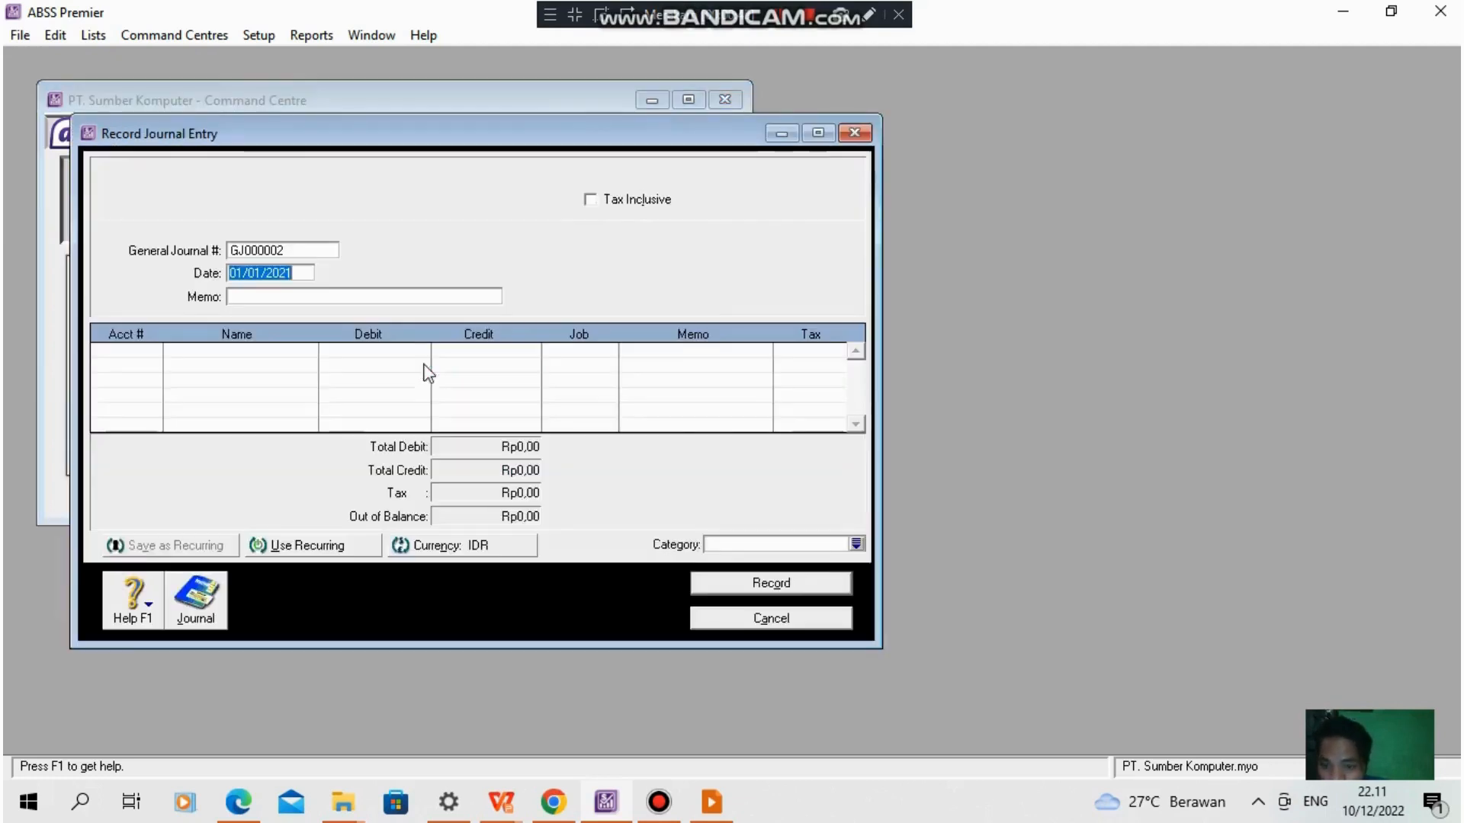
- Replace the automatic general journal number with BKM-M-01
{"action": "left_click", "coordinate": [301, 250]}
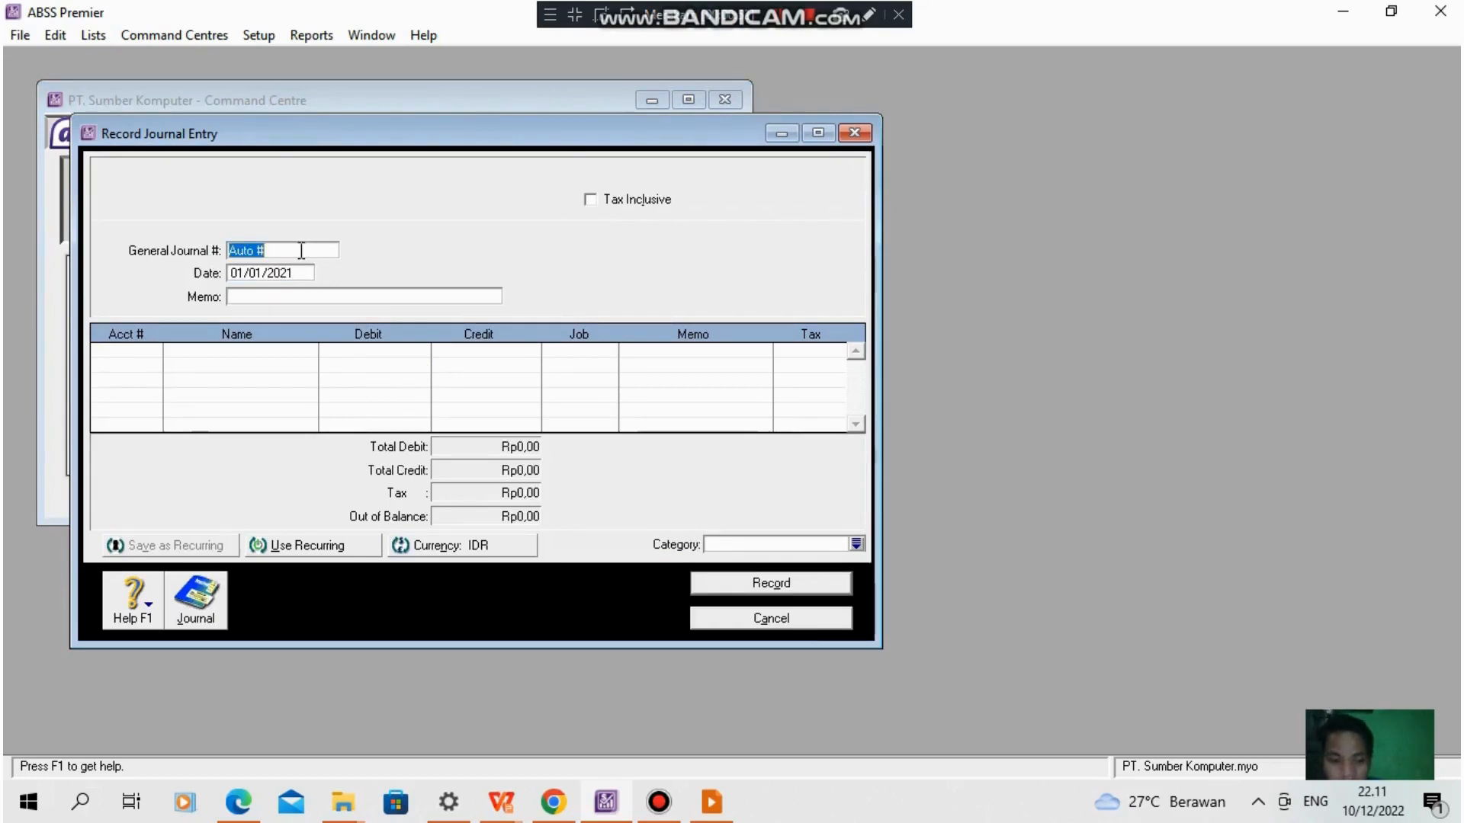
{"action": "key", "text": "BackSpace"}
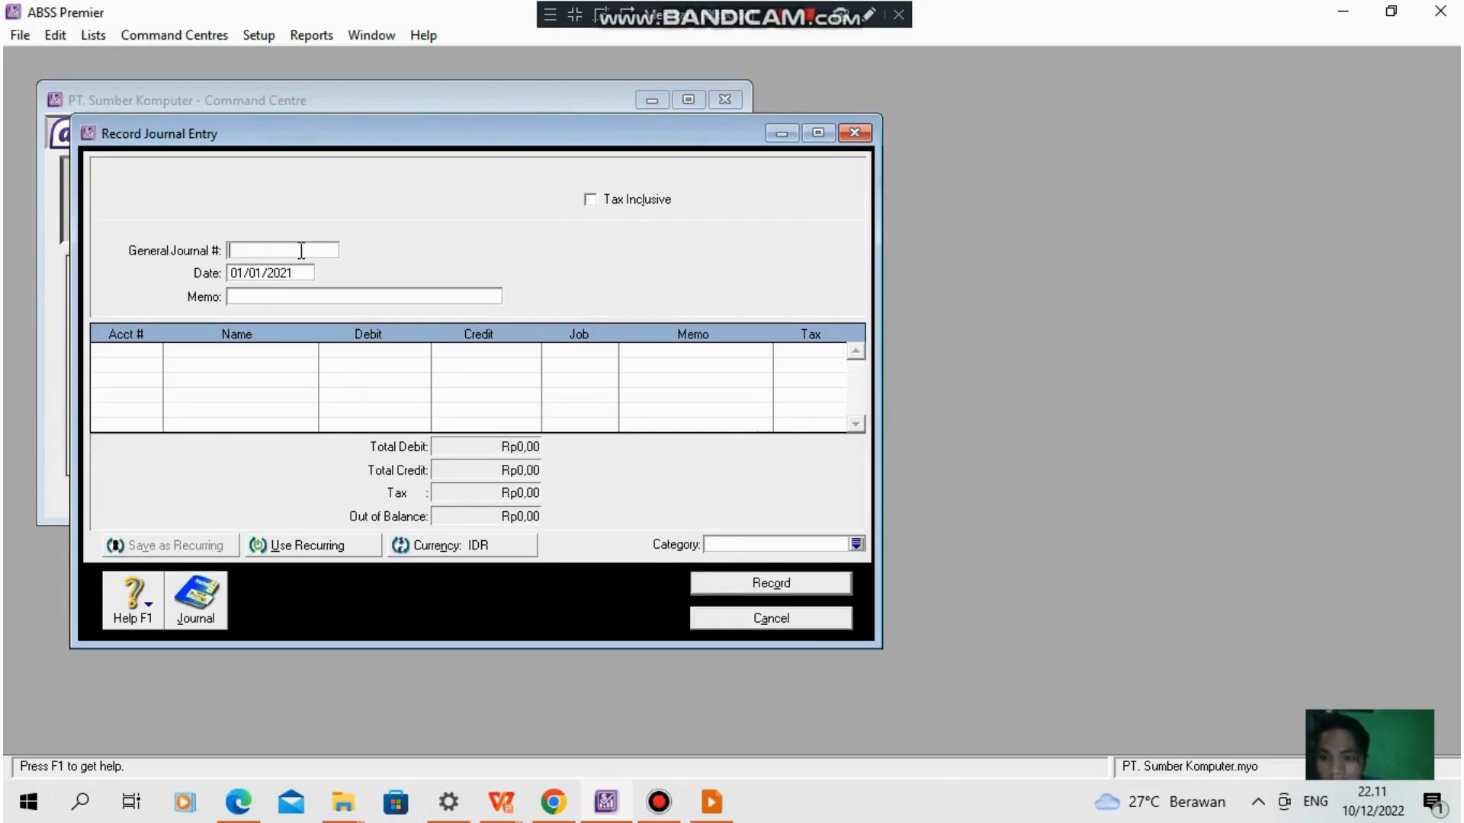
{"action": "type", "text": "BKM"}
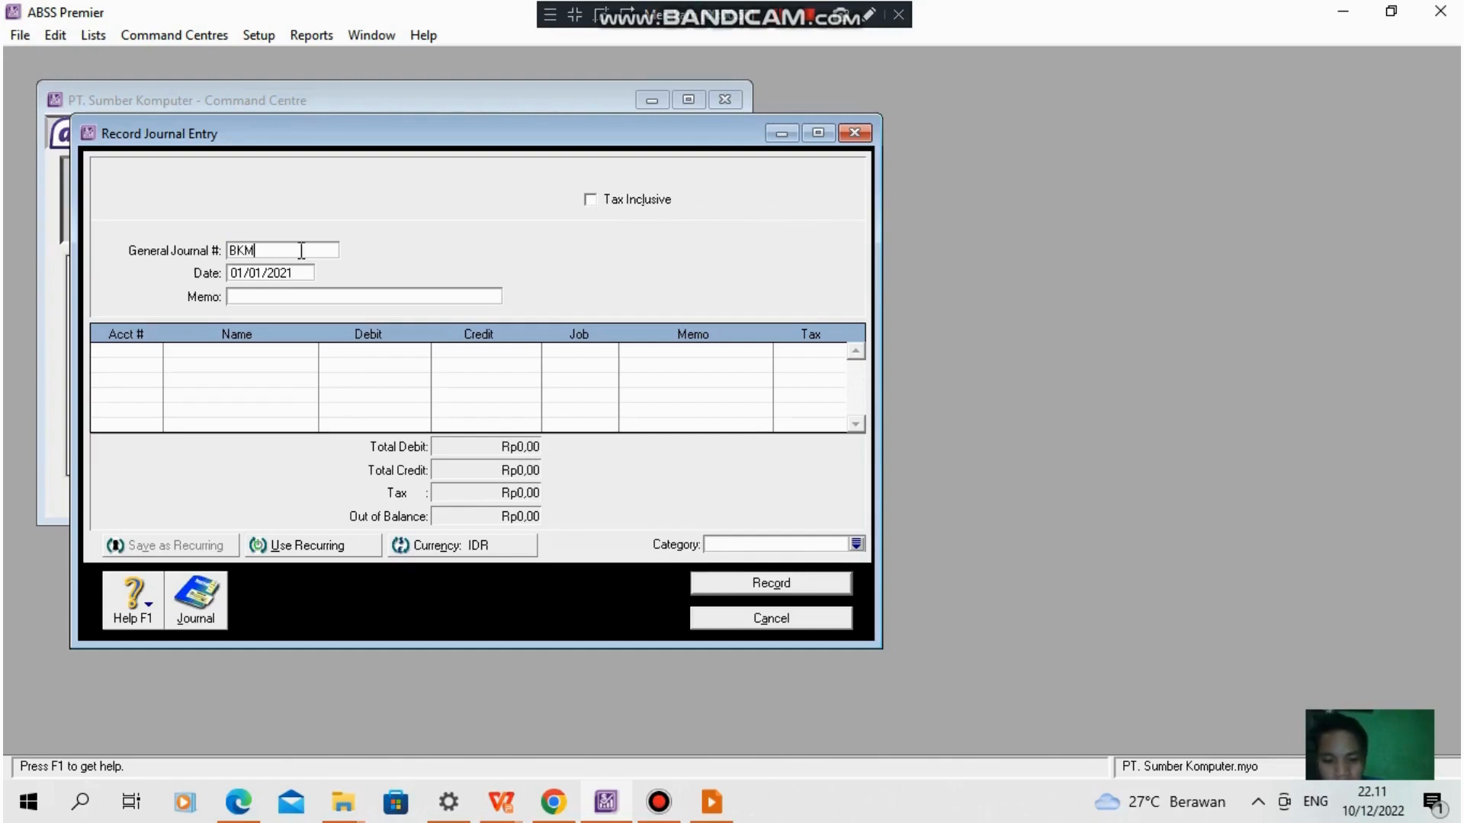
{"action": "type", "text": "-"}
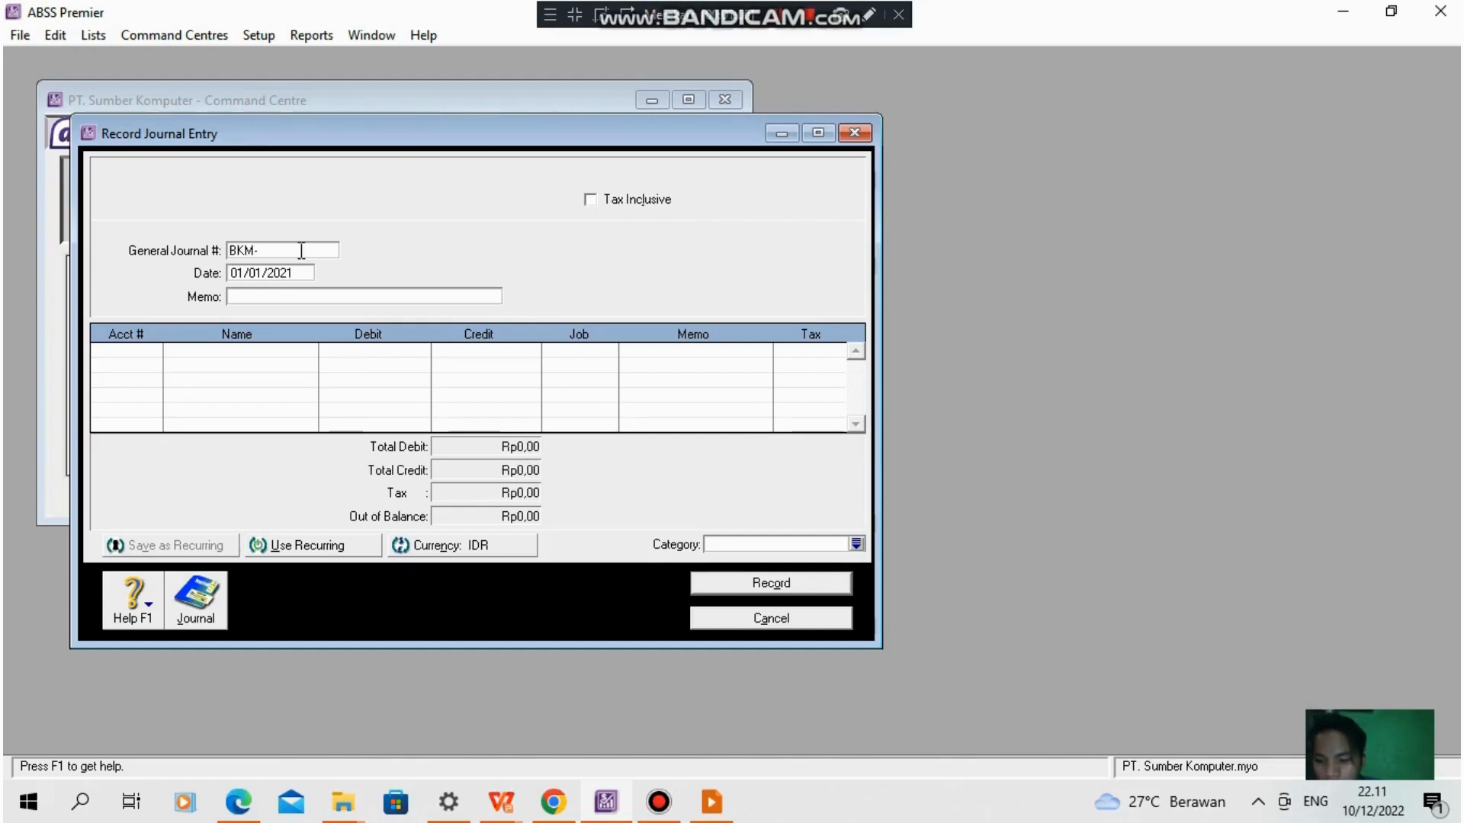
{"action": "type", "text": "M"}
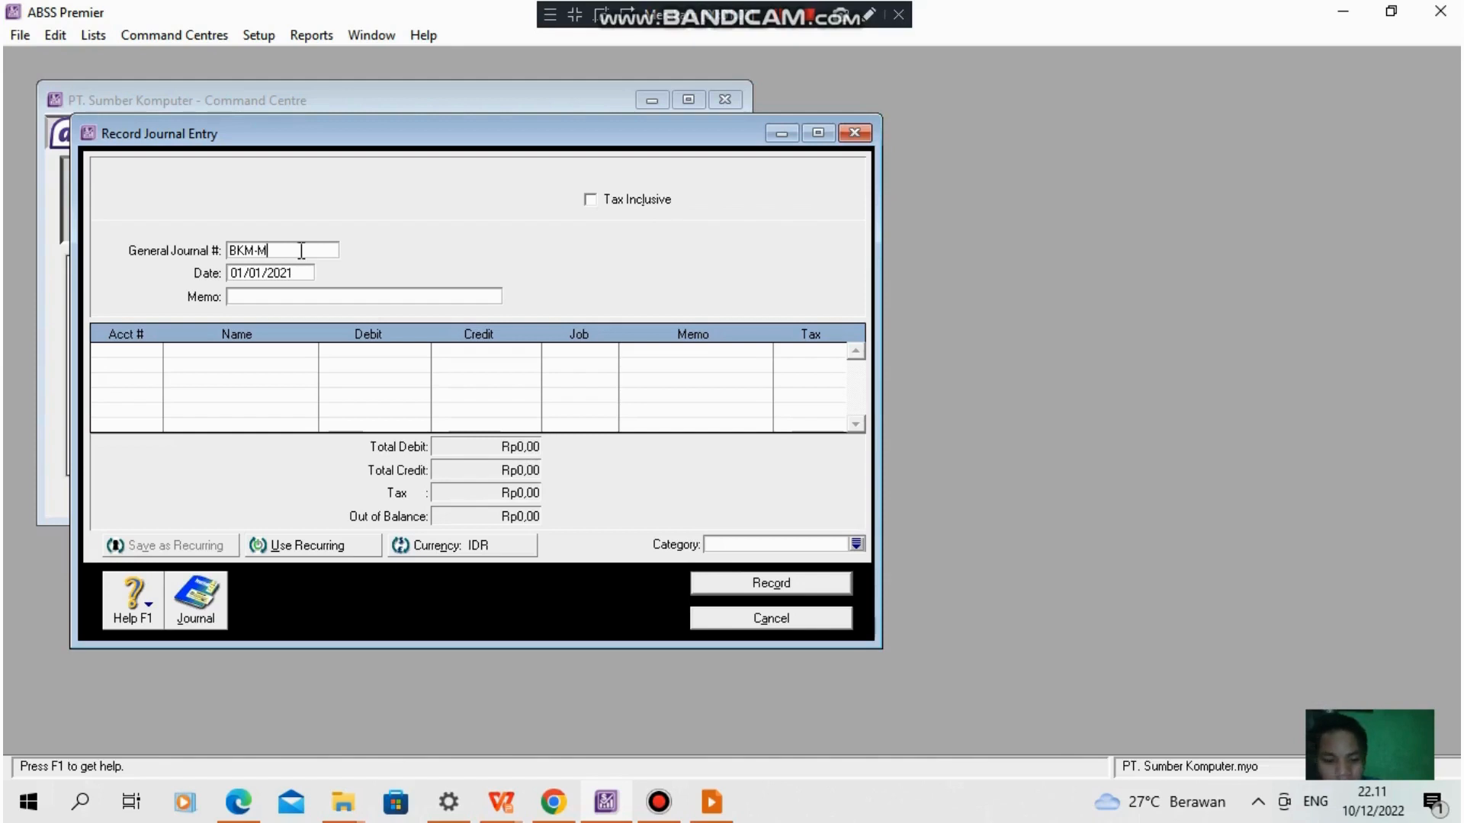
{"action": "type", "text": "-"}
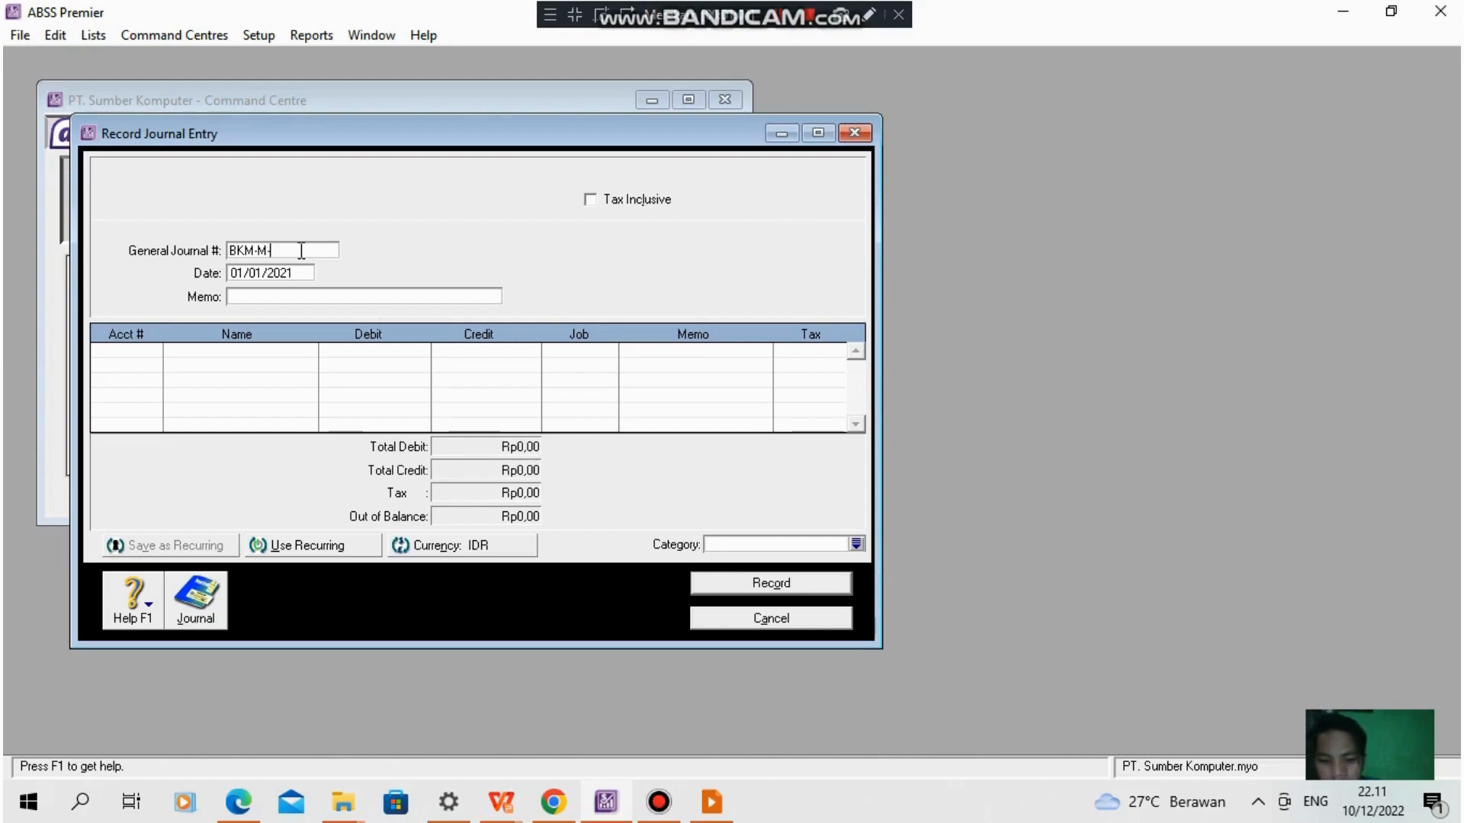
{"action": "type", "text": "01"}
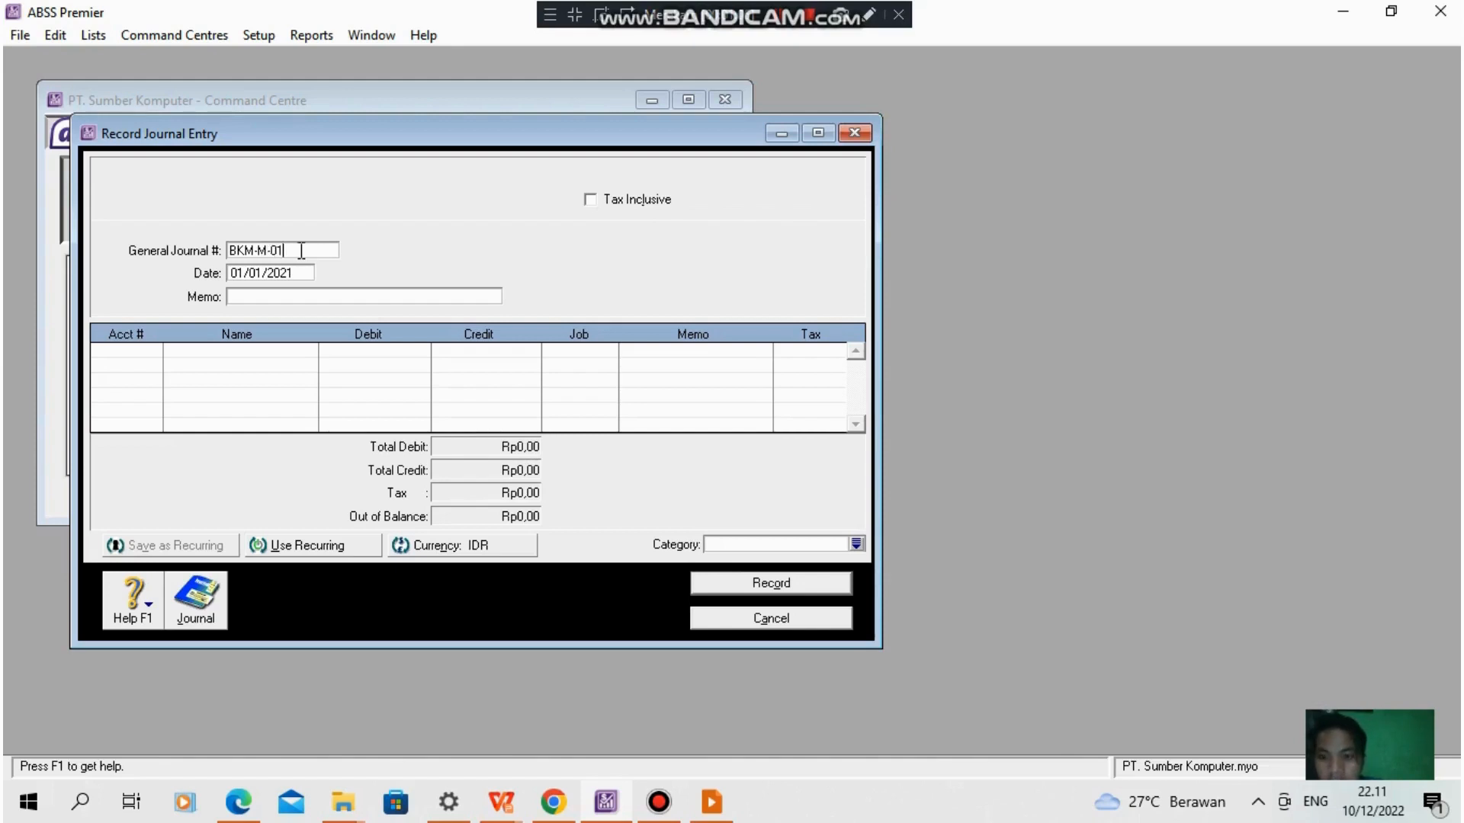
- Date the journal entry 01/01/2021 and give it the memo Setoran Pemilik
{"action": "left_click", "coordinate": [245, 274]}
{"action": "left_click", "coordinate": [242, 271]}
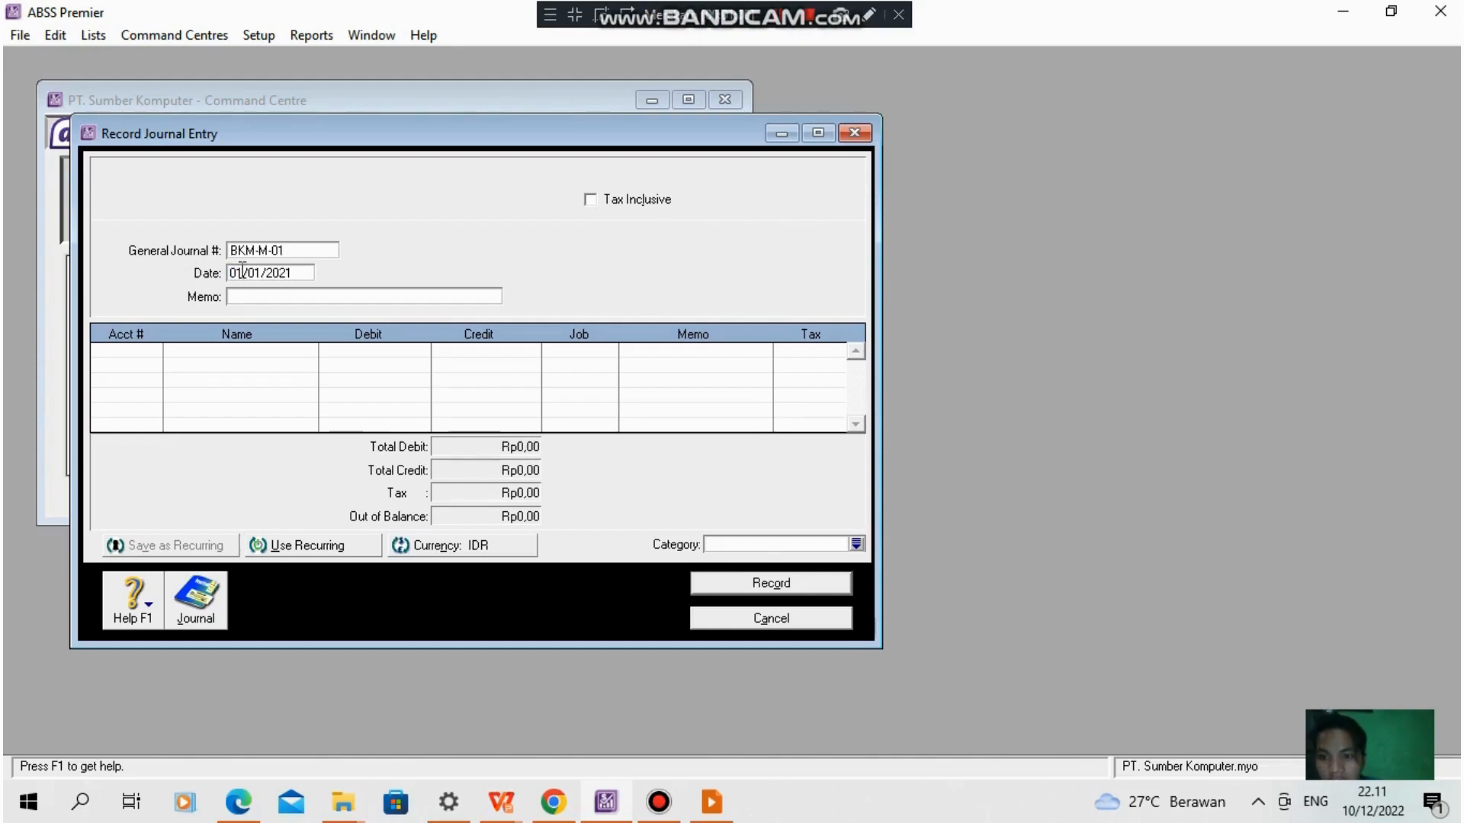
{"action": "key", "text": "BackSpace"}
{"action": "type", "text": "1"}
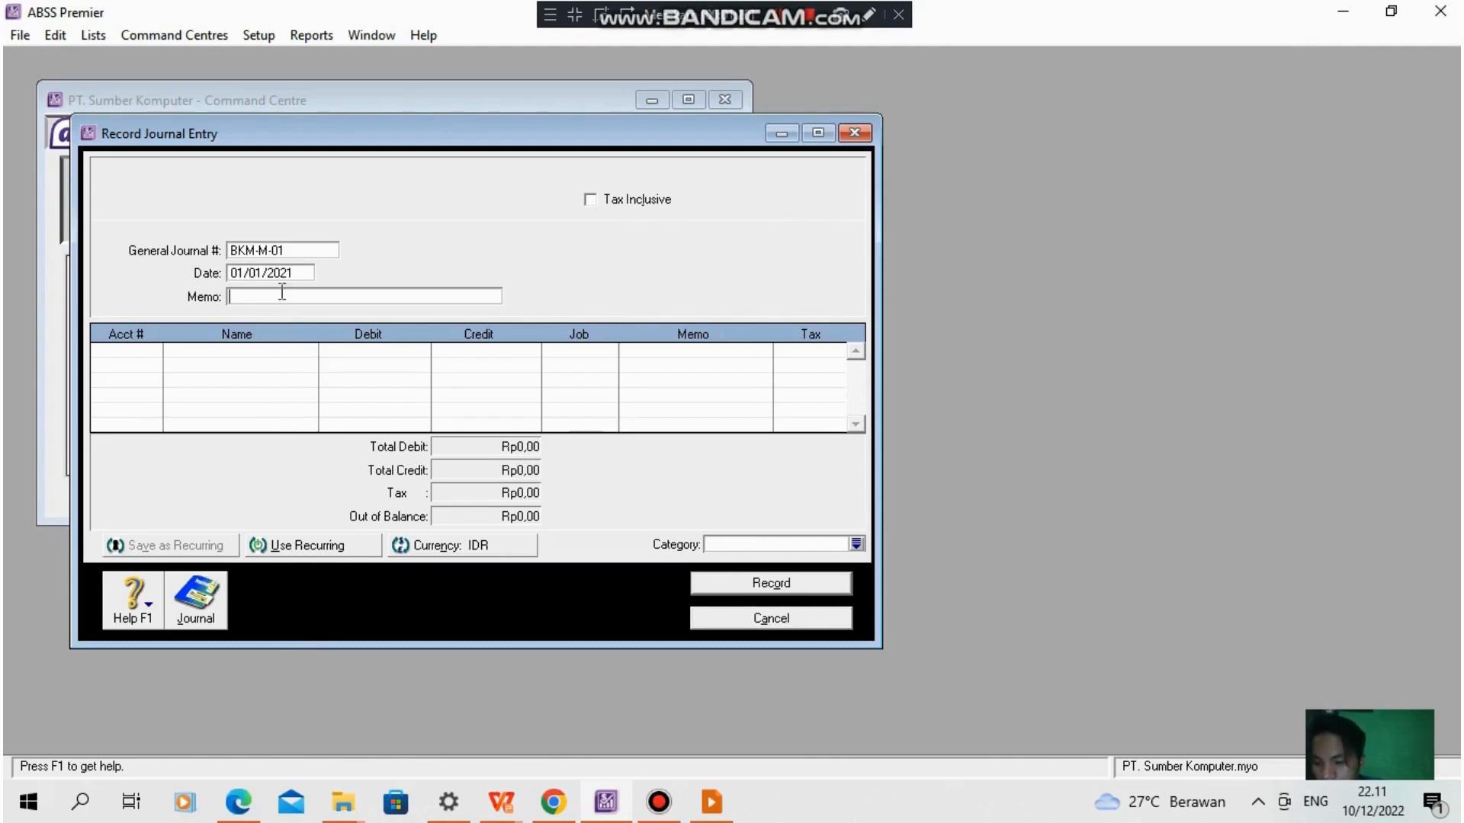
{"action": "left_click", "coordinate": [788, 23]}
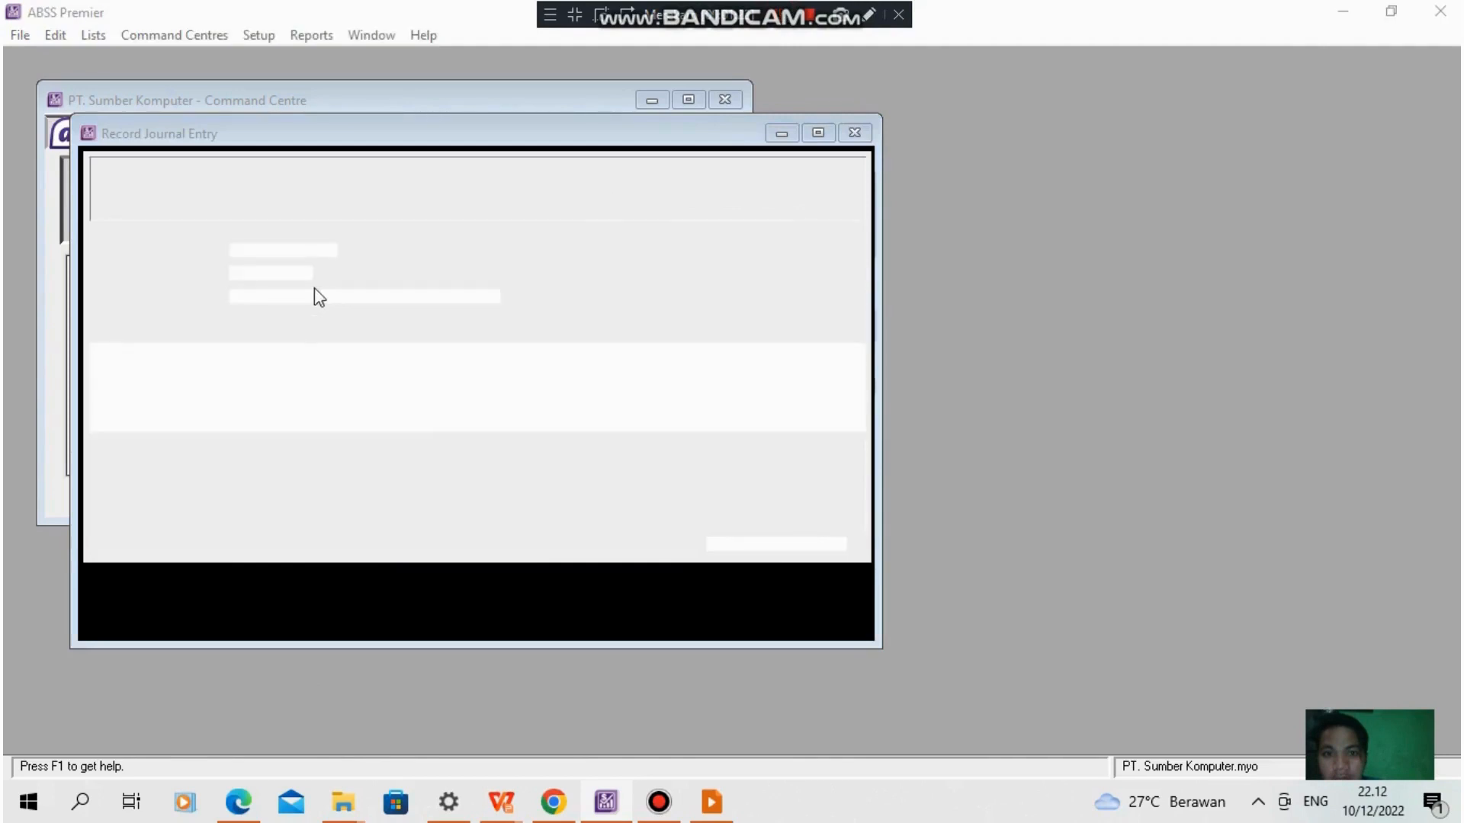
{"action": "left_click", "coordinate": [320, 293]}
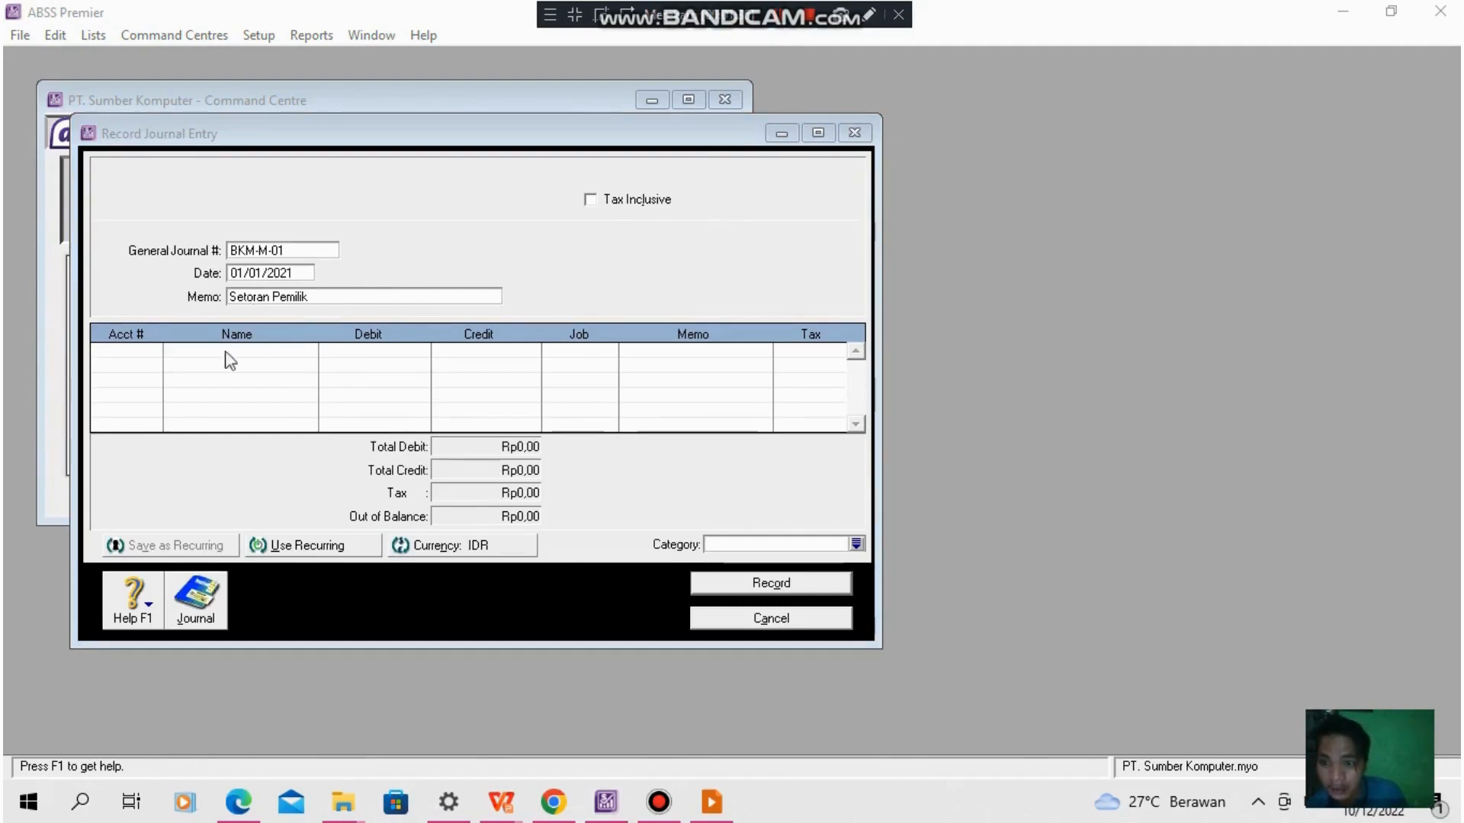
- Debit account 1-2110 Cash (IDR) and credit 3-1100 Owner/Sharehldr Capital with Rp50.000.000,00 each, and record the journal entry
{"action": "left_click", "coordinate": [146, 352]}
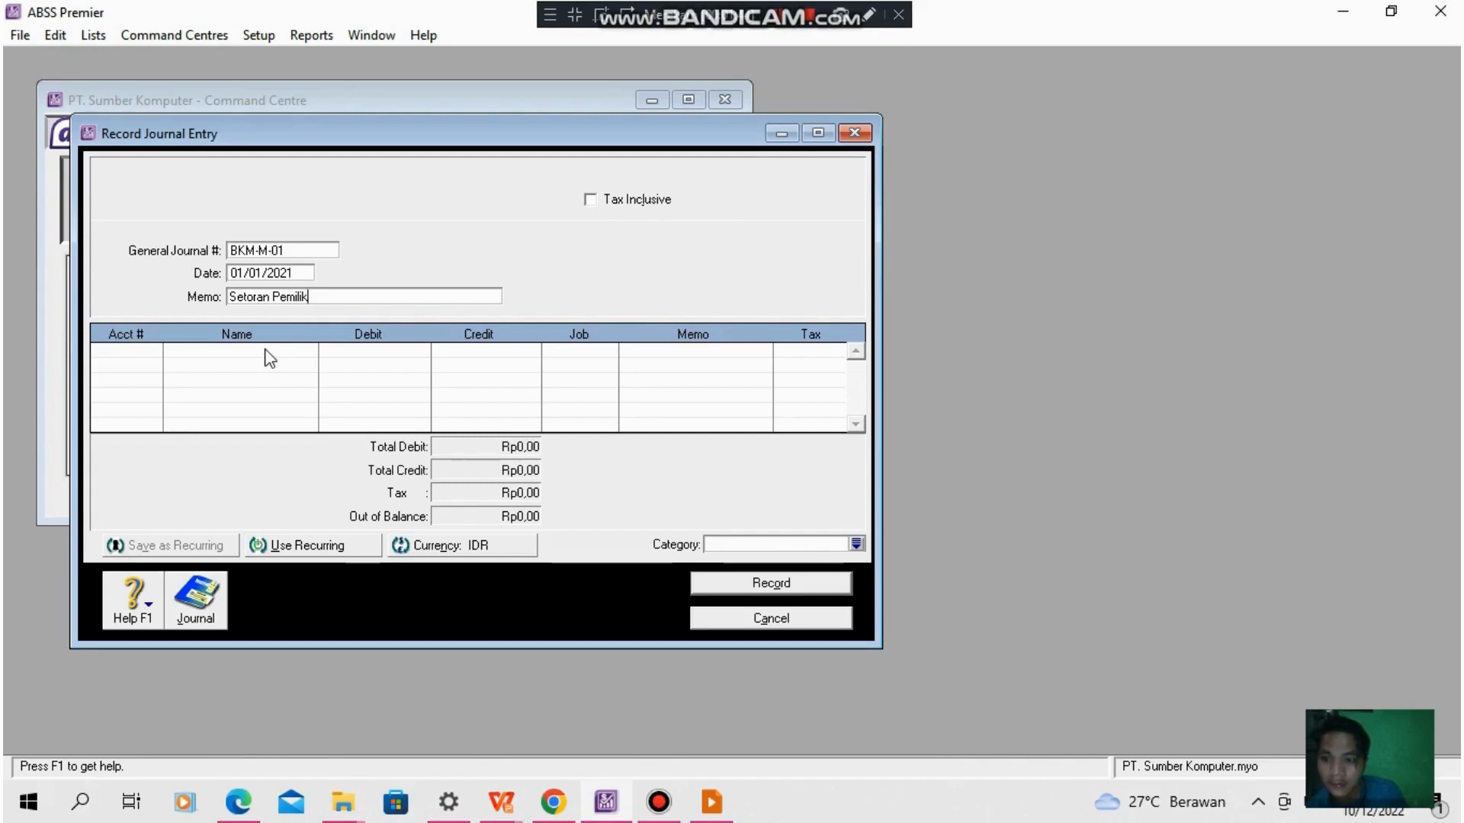
{"action": "left_click", "coordinate": [779, 17]}
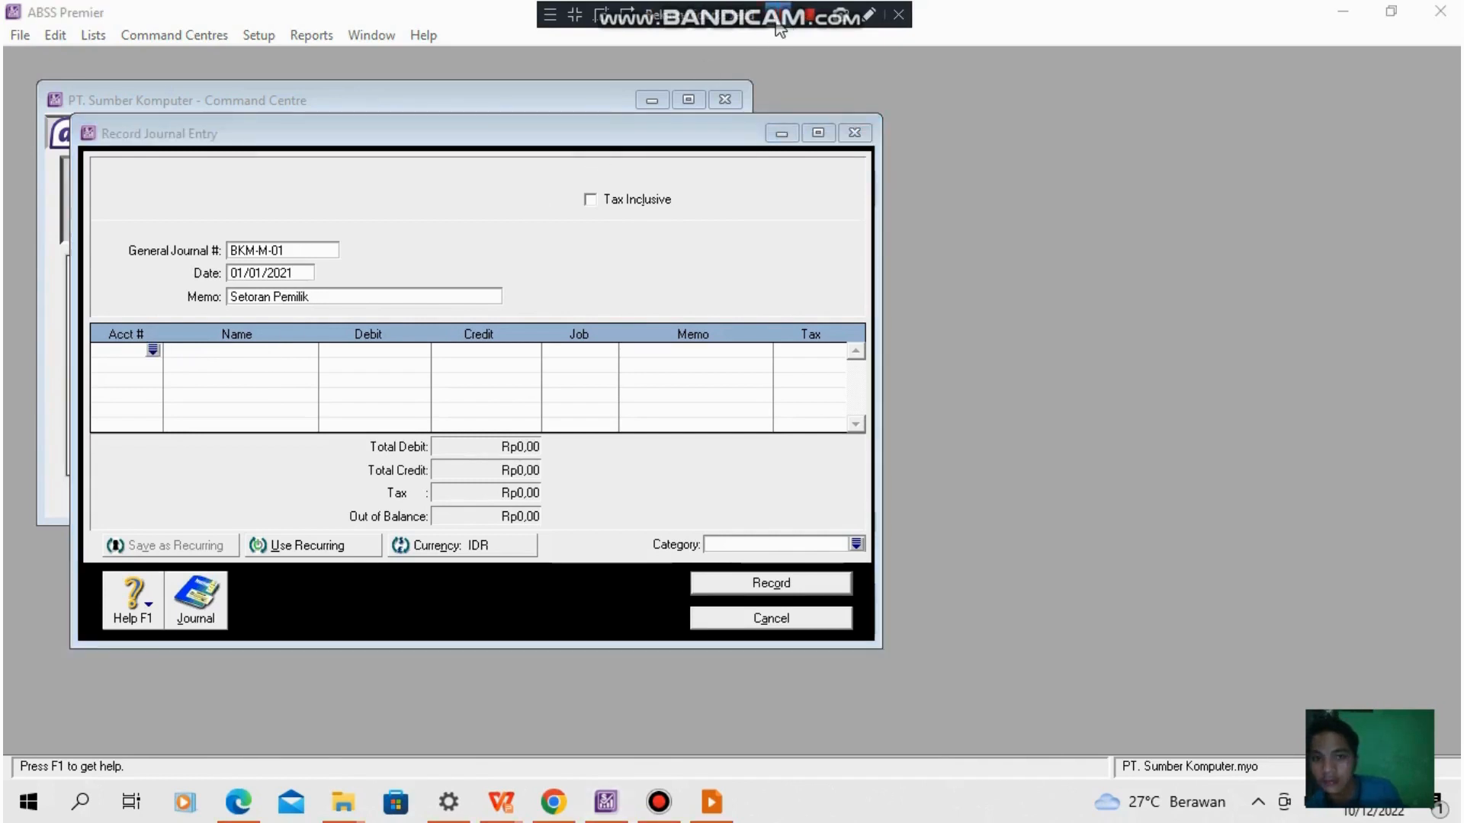
{"action": "left_click", "coordinate": [118, 350]}
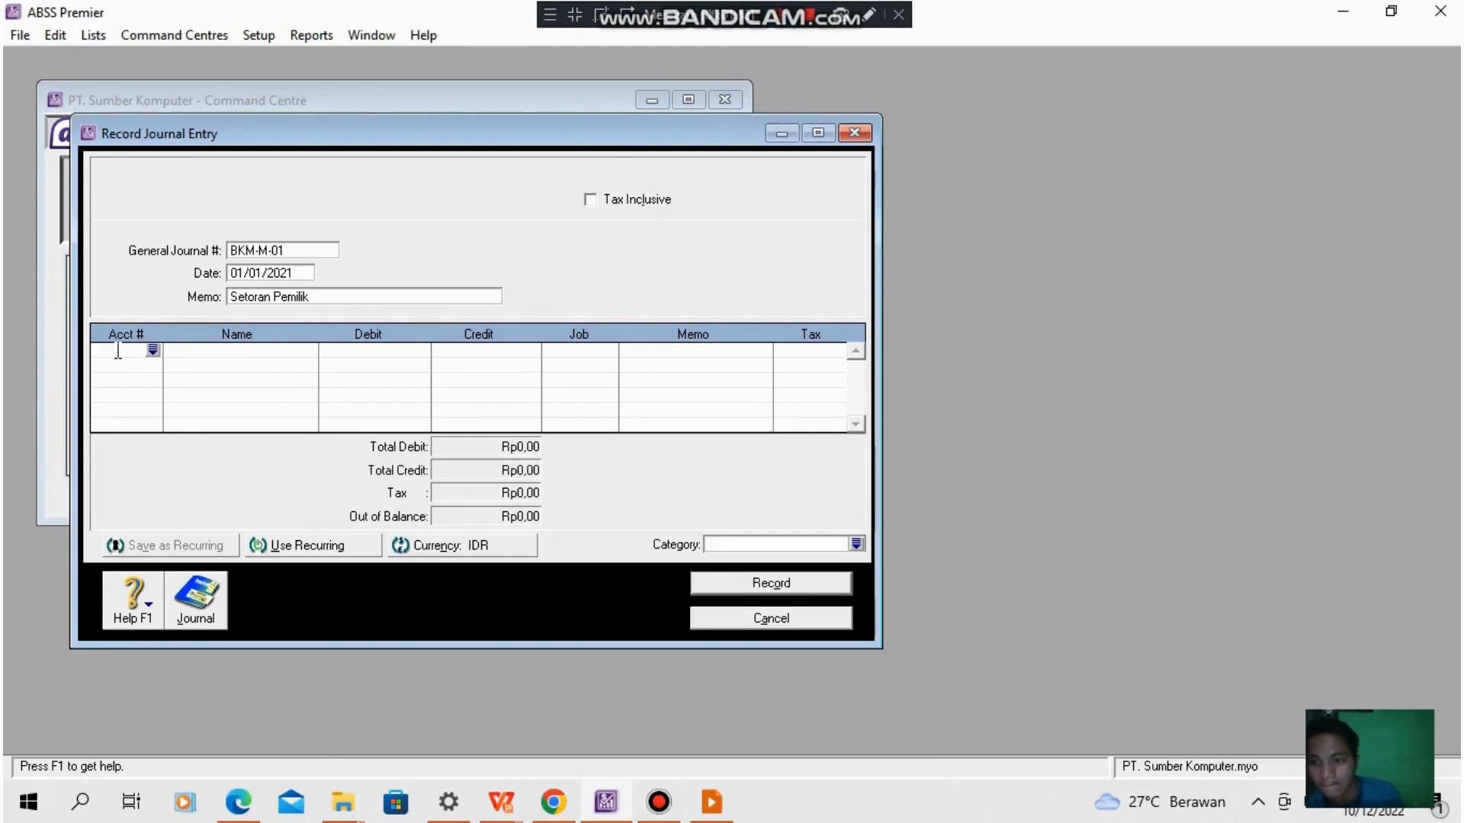
{"action": "left_click", "coordinate": [153, 351]}
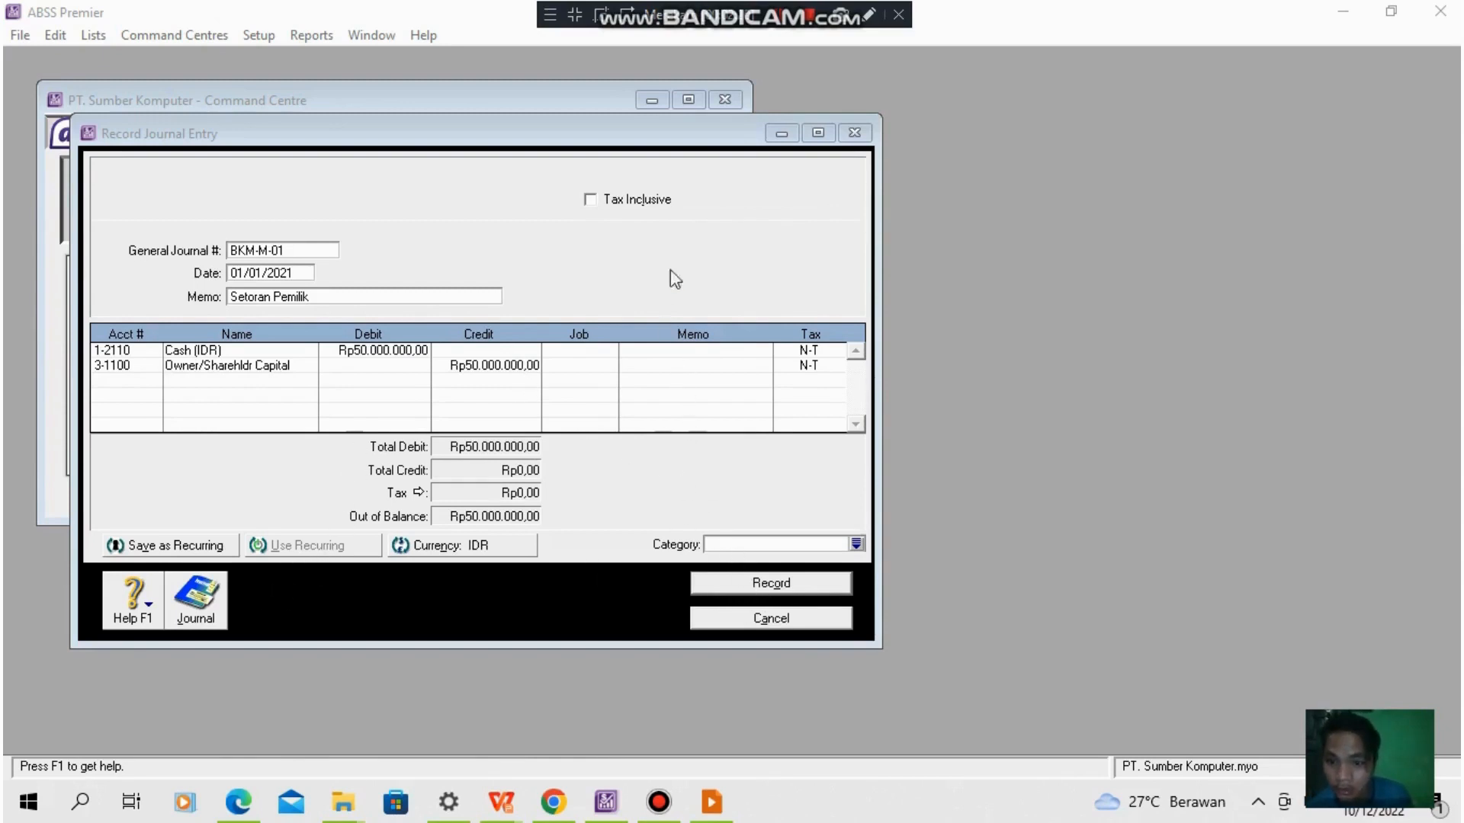
{"action": "left_click", "coordinate": [787, 584]}
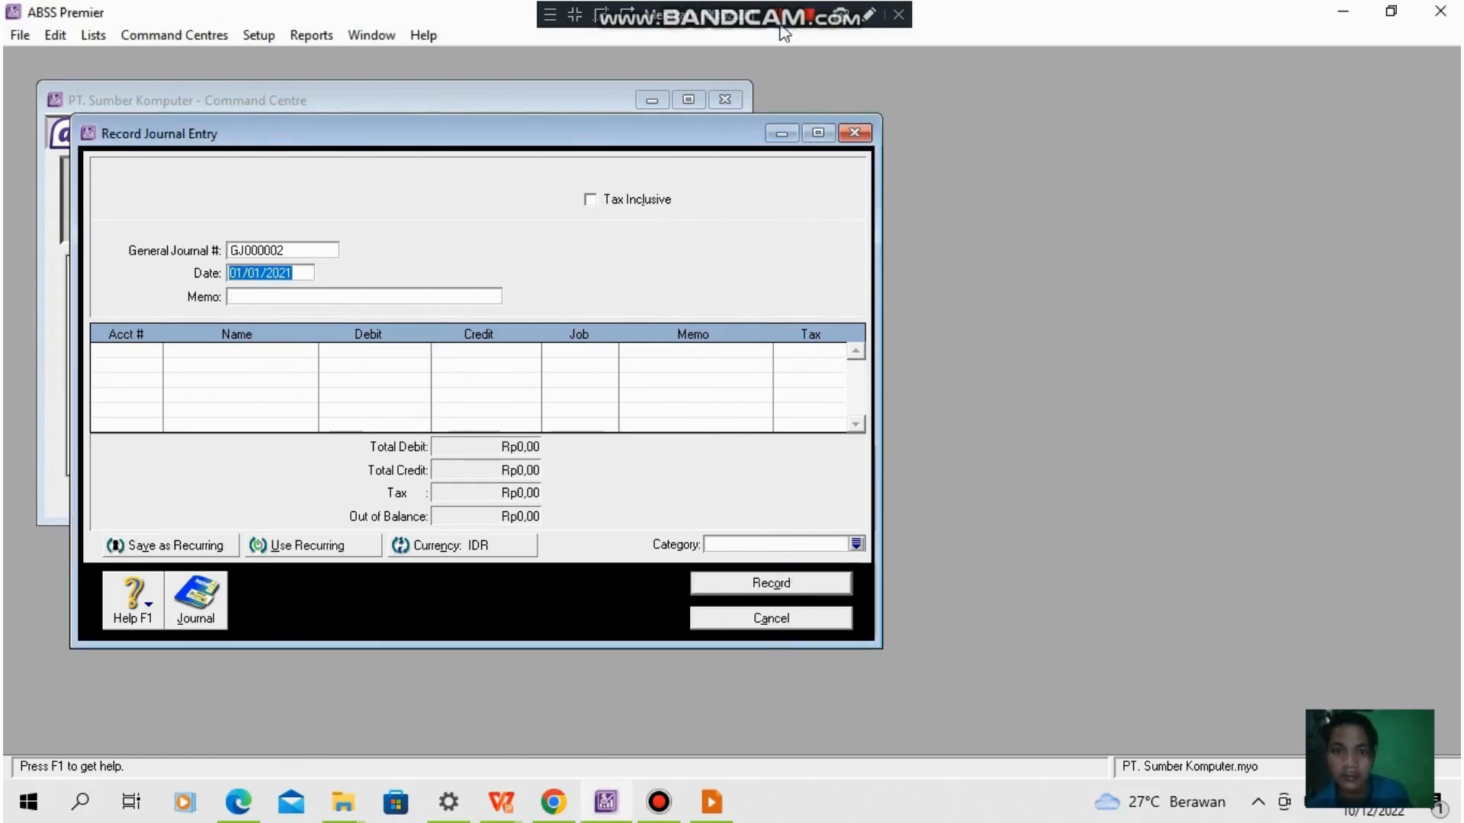
- Record journal entry BKK-101 with memo Gaji karyawan bulan januari and category L, debiting 6-5130 Wages & Salaries and crediting 1-2140 Bank BCA (IDR) Rp2.500.000,00
{"action": "key", "text": "alt+Tab"}
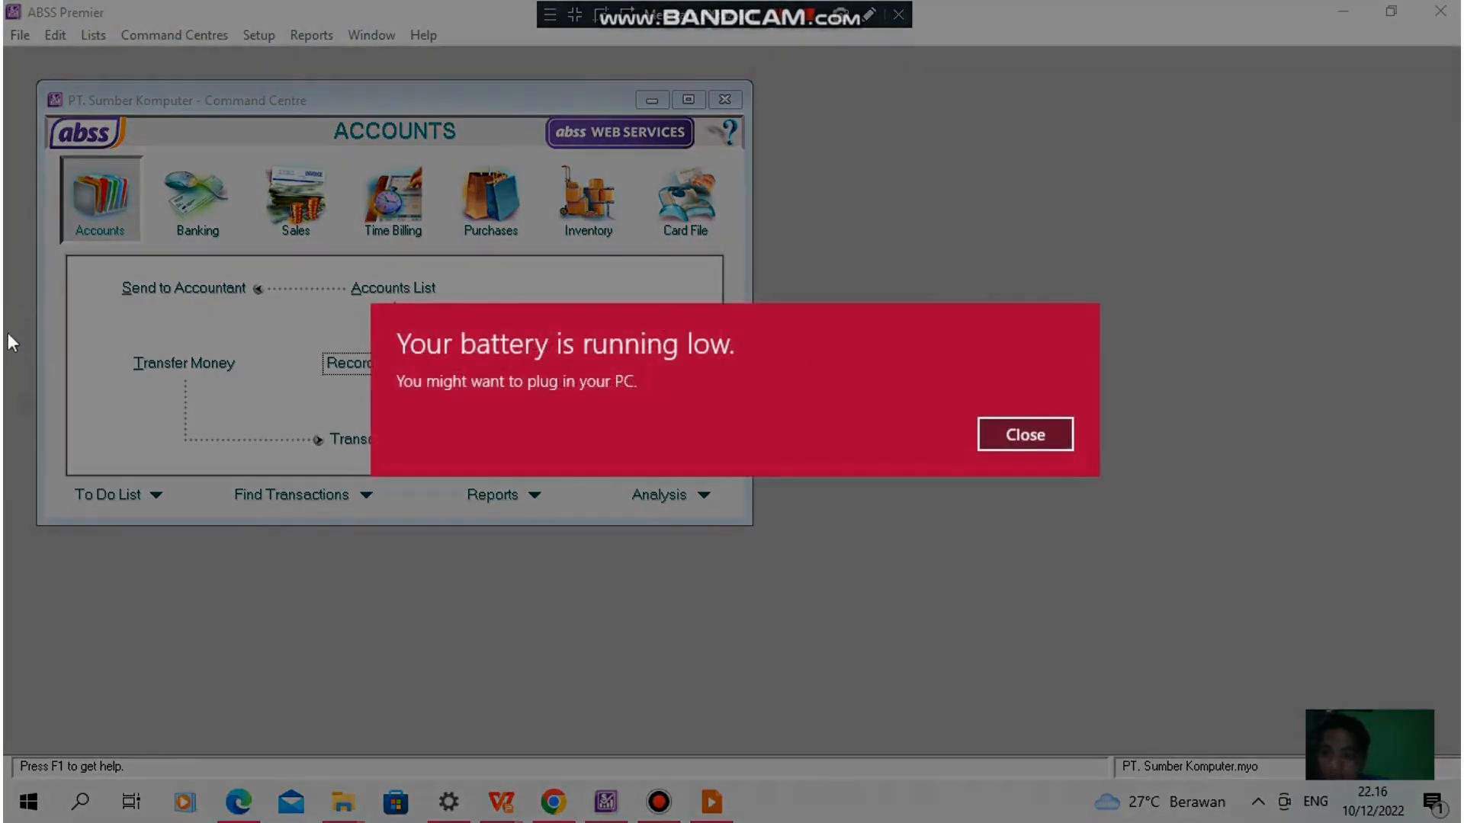
{"action": "left_click", "coordinate": [1025, 434]}
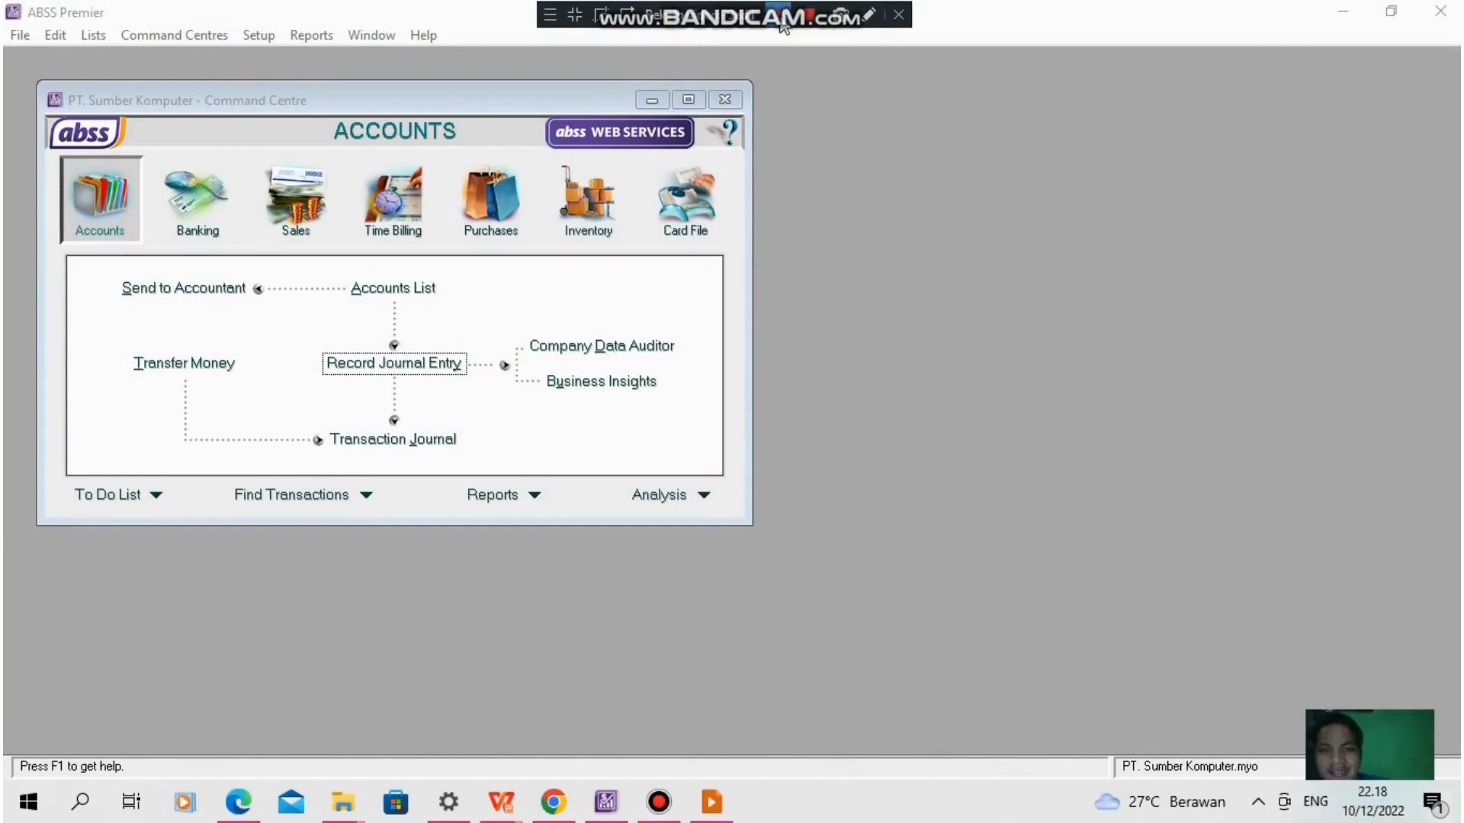
{"action": "left_click", "coordinate": [106, 205]}
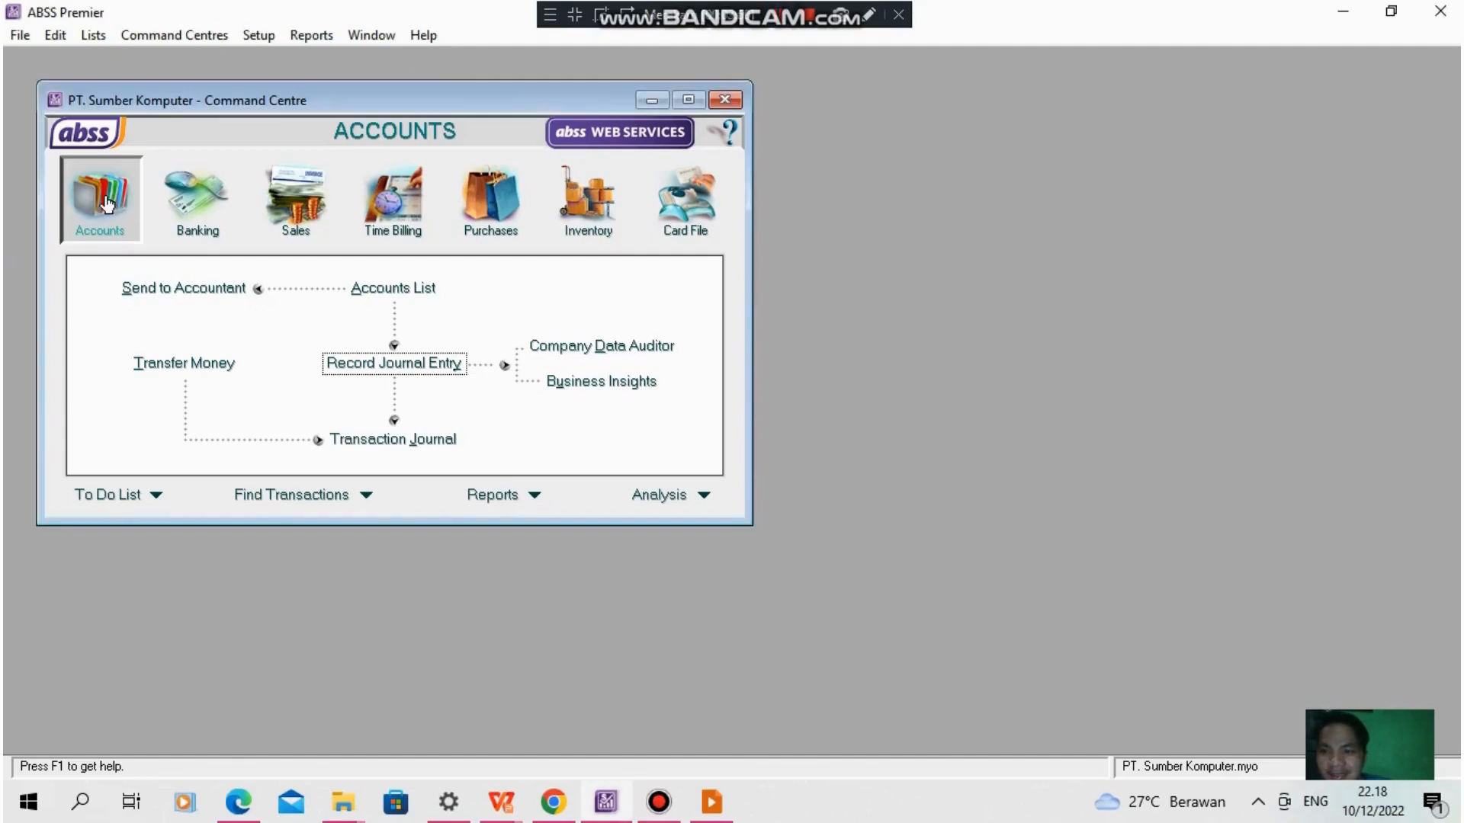
{"action": "left_click", "coordinate": [419, 371]}
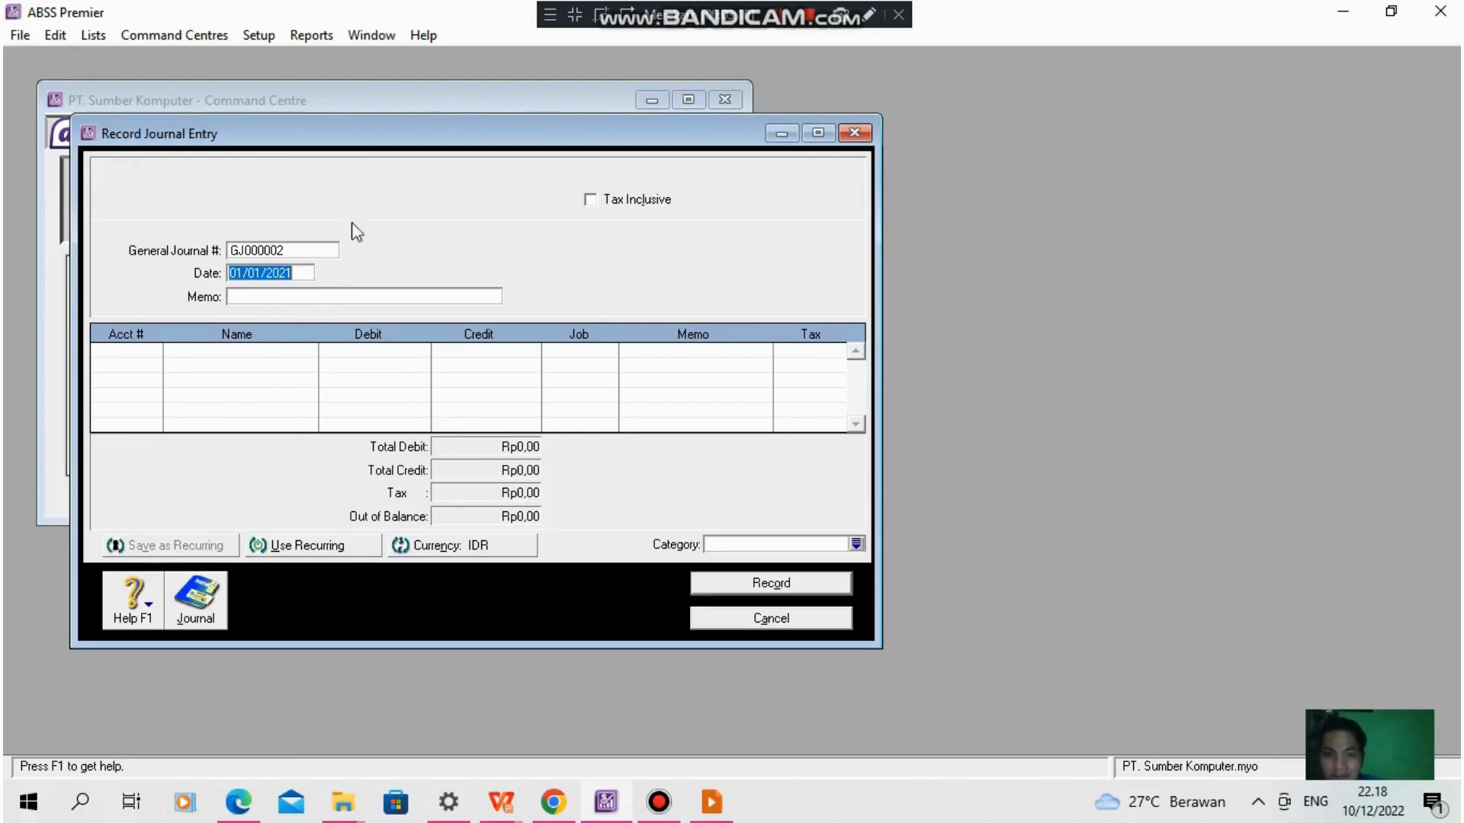
{"action": "left_click", "coordinate": [774, 25]}
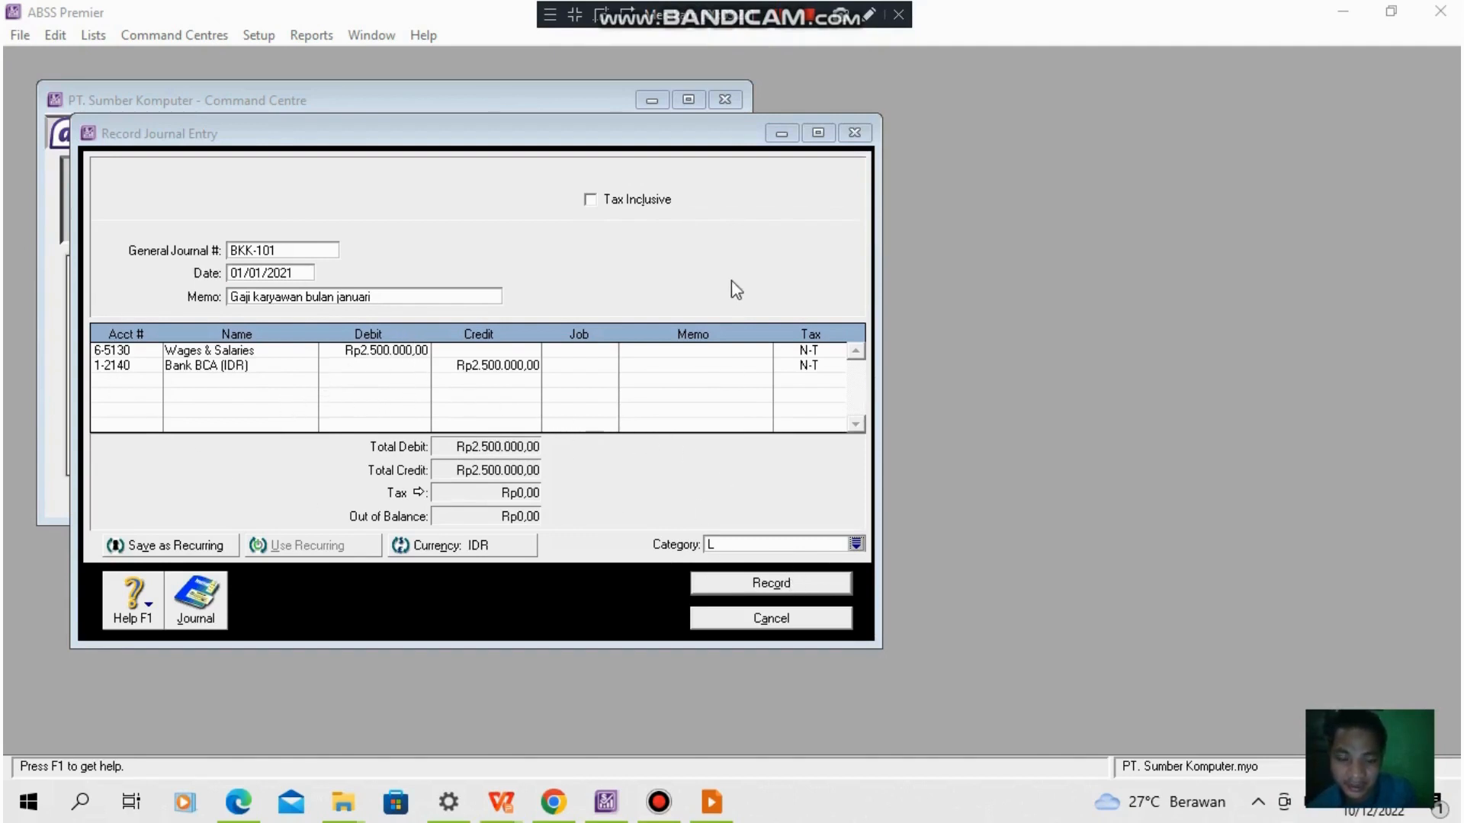
{"action": "left_click", "coordinate": [795, 584]}
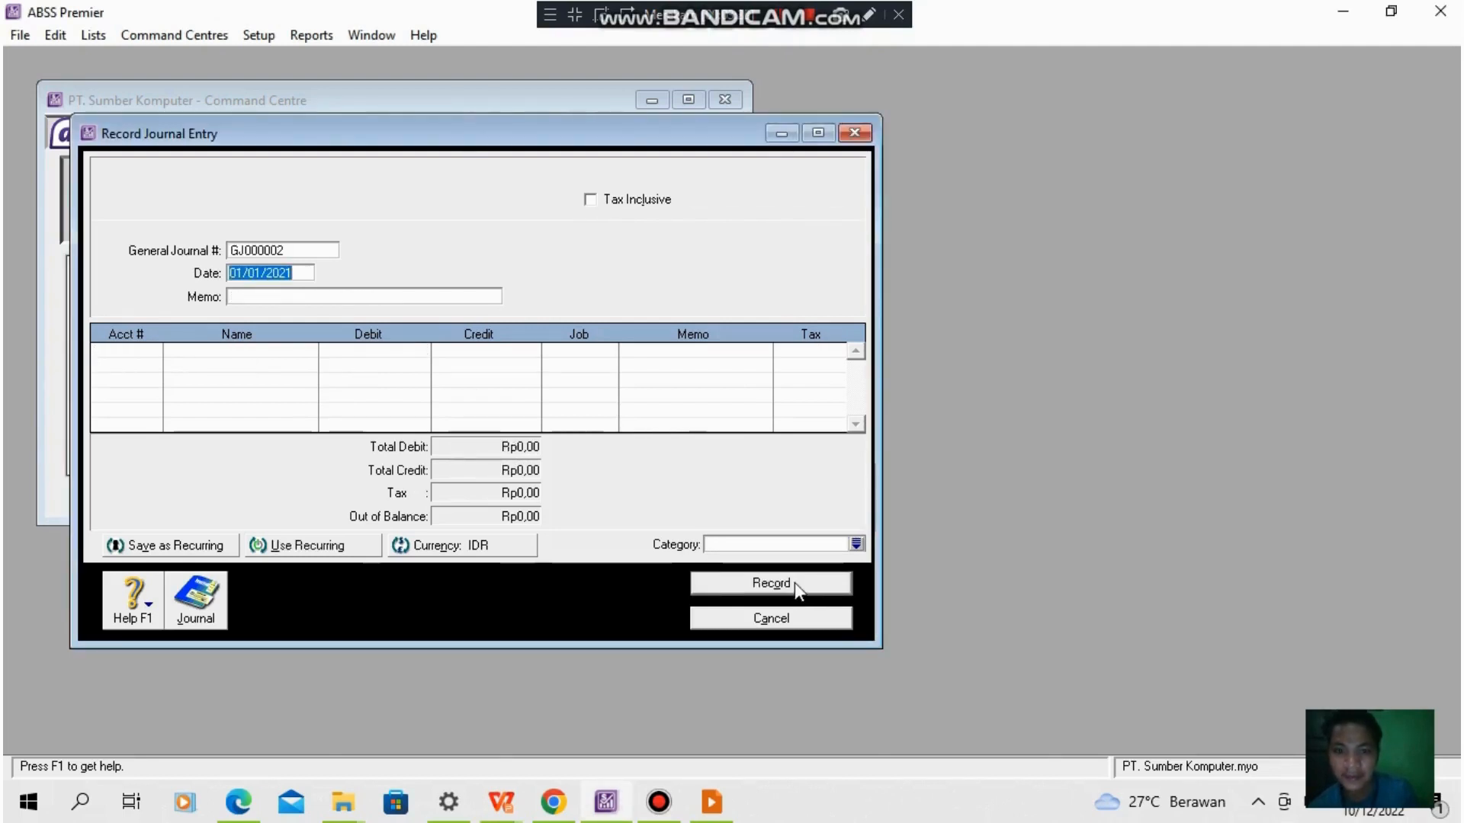
- Record USD journal entry BKK-102 with memo Gaji karyawan bulan januari, debiting 6-5130 Wages & Salaries and crediting 1-2120 Cash (USD) US$171,20
{"action": "left_click", "coordinate": [784, 17]}
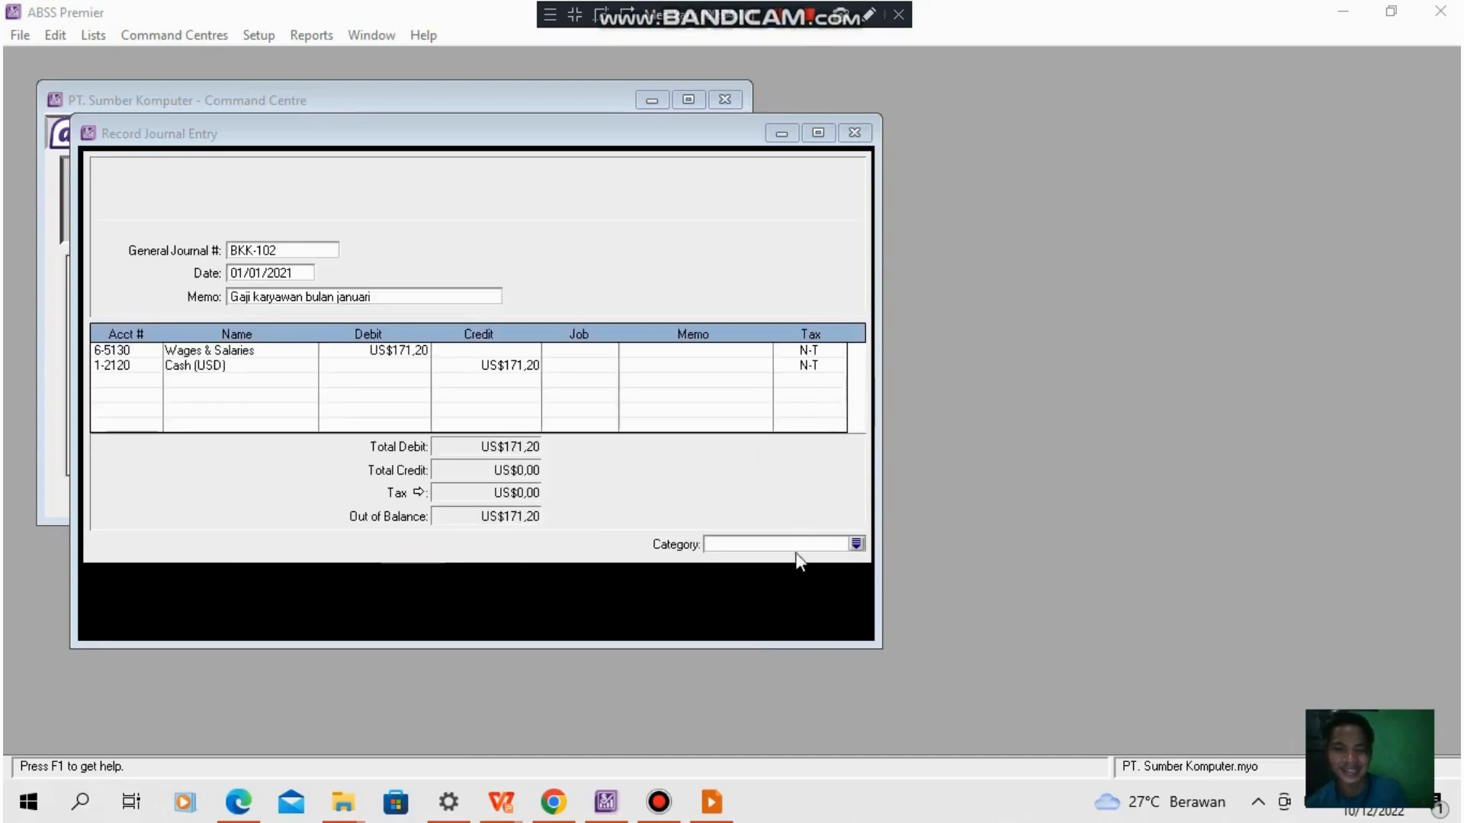
{"action": "left_click", "coordinate": [793, 583]}
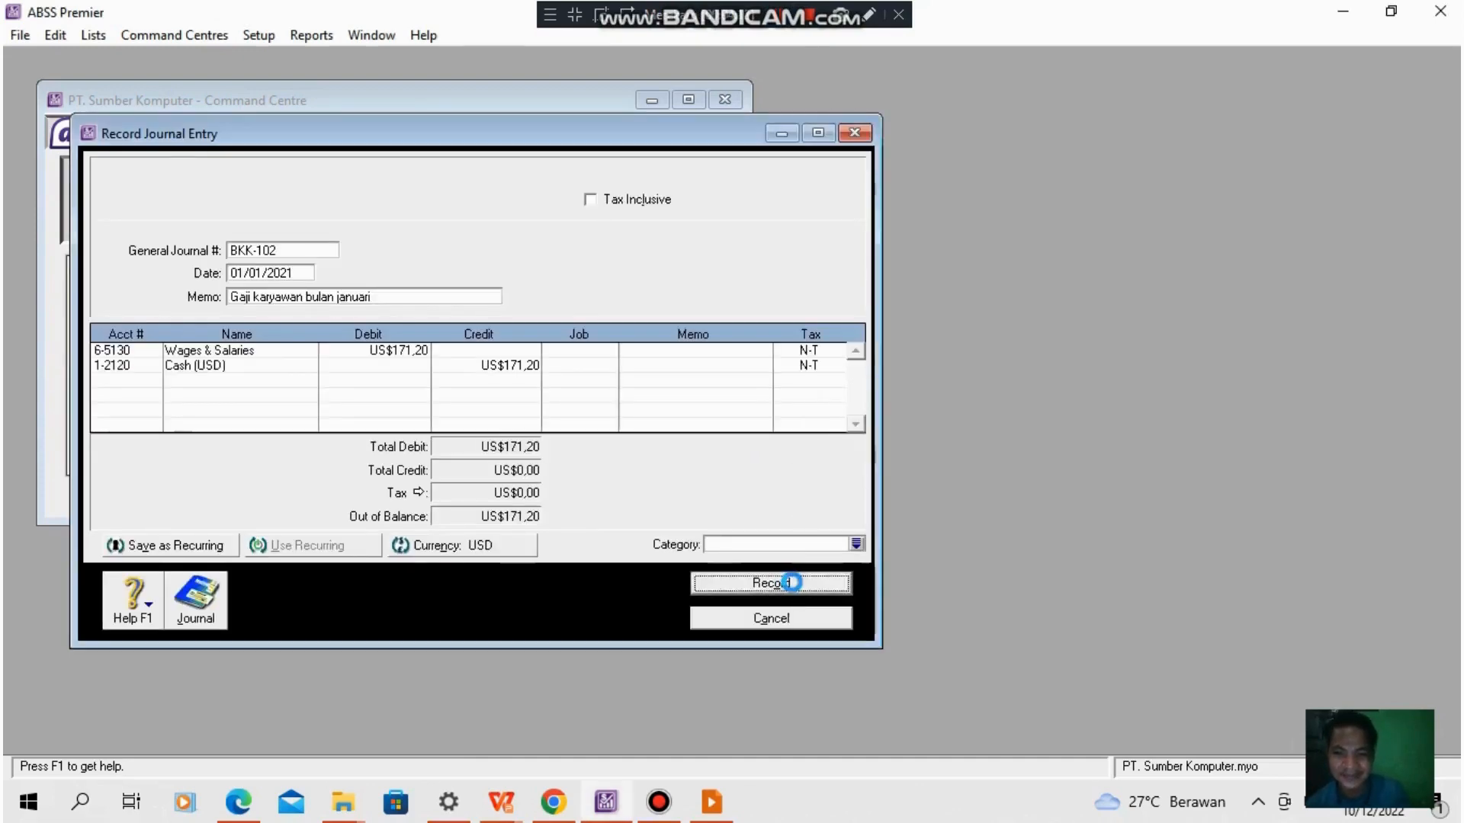
- Record journal entry BKK-103 dated 02/01/2021, memo PEMBAYARAN LTA, category L, debiting 6-4500 and crediting 1-2110 Cash (IDR) Rp1.500.000,00, and close the entry window
{"action": "key", "text": "alt+Tab"}
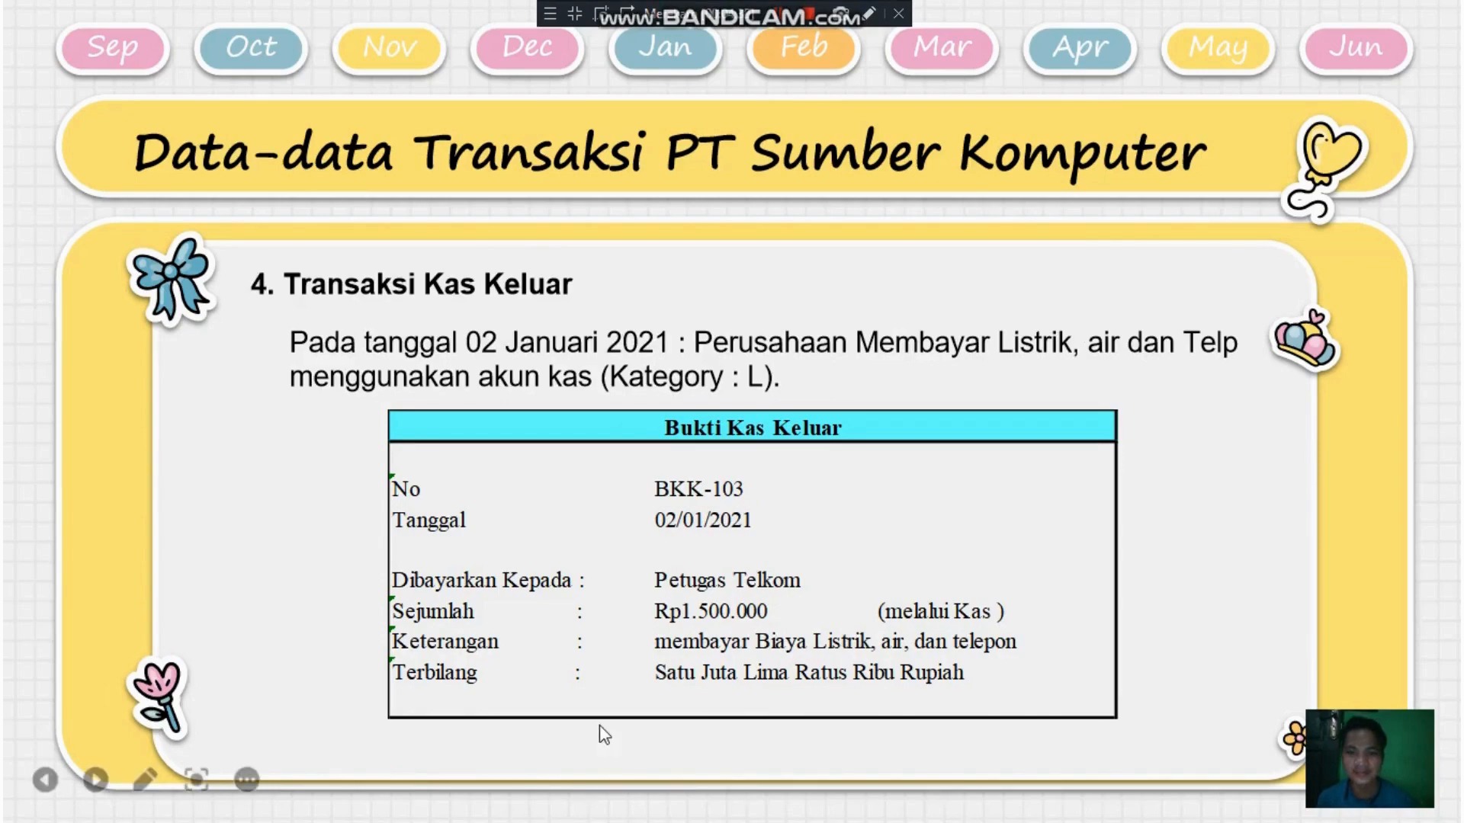
{"action": "key", "text": "alt+Tab"}
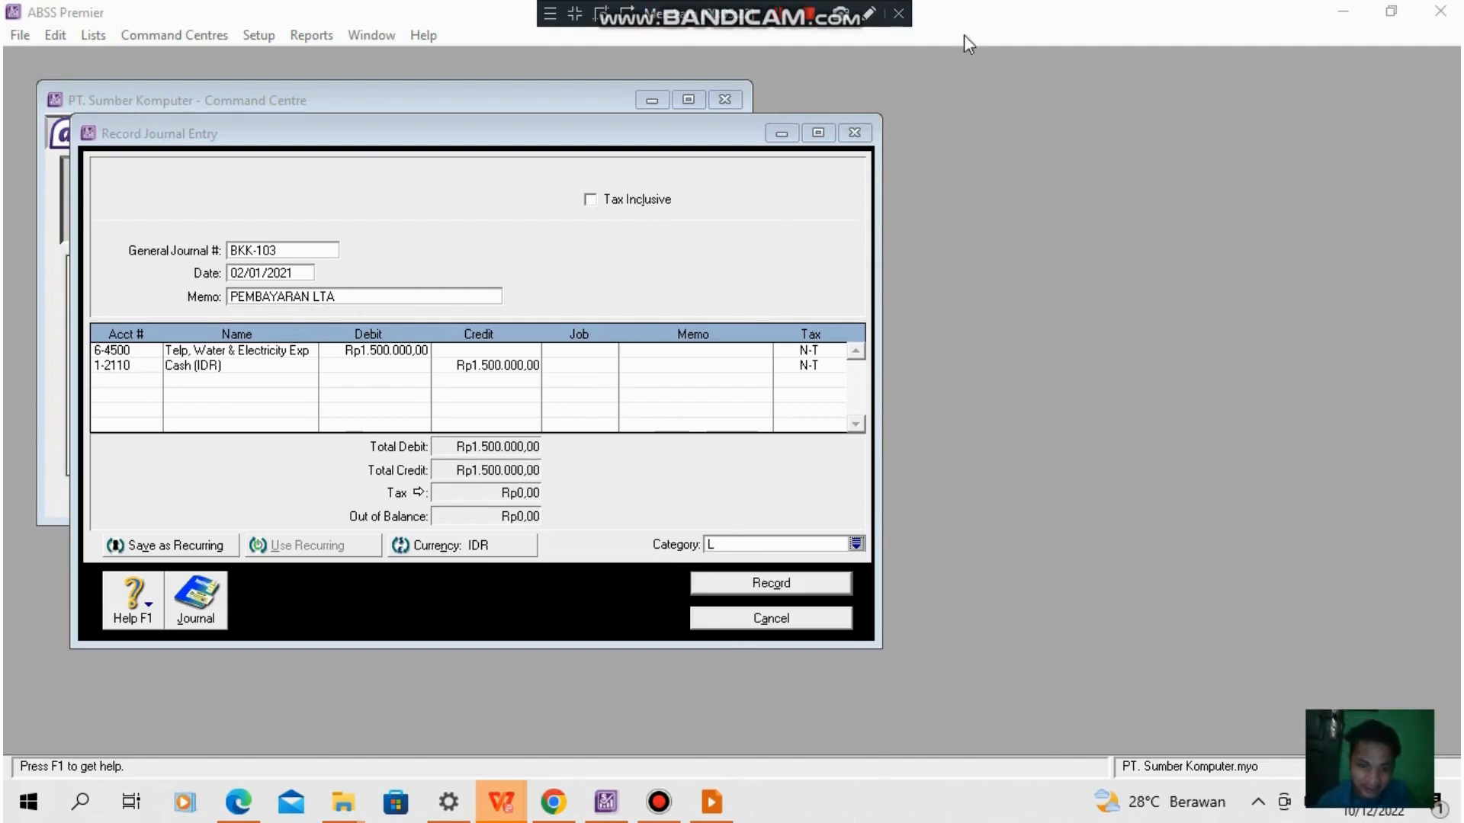
{"action": "left_click", "coordinate": [812, 583]}
{"action": "key", "text": "Escape"}
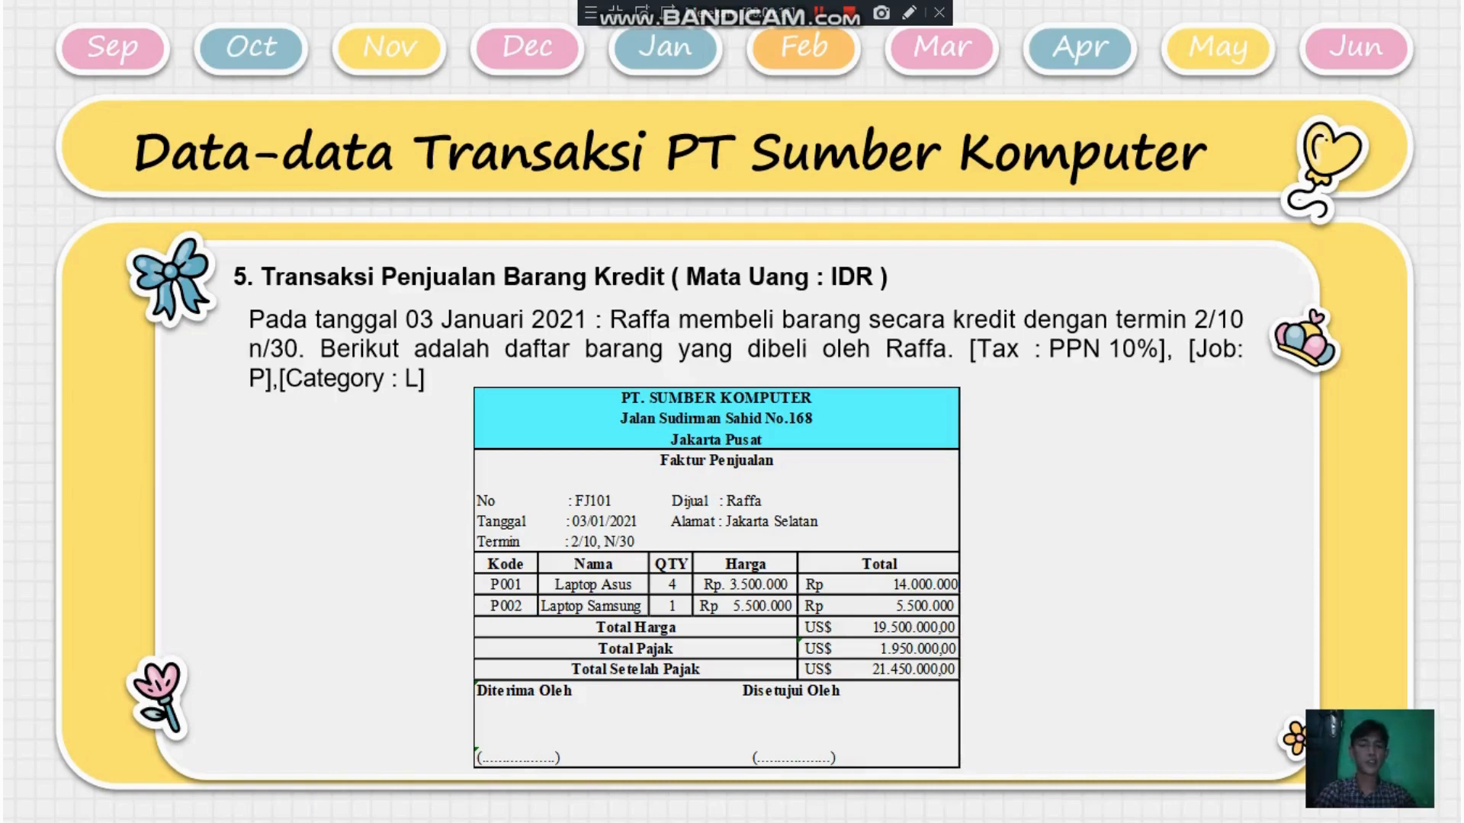
- Record item invoice FJ101 dated 03/01/2021 for 4 Laptop Asus and 1 Laptop Samsung, with job P, tax PPN and category L, skipping the spelling check
{"action": "left_click", "coordinate": [817, 21]}
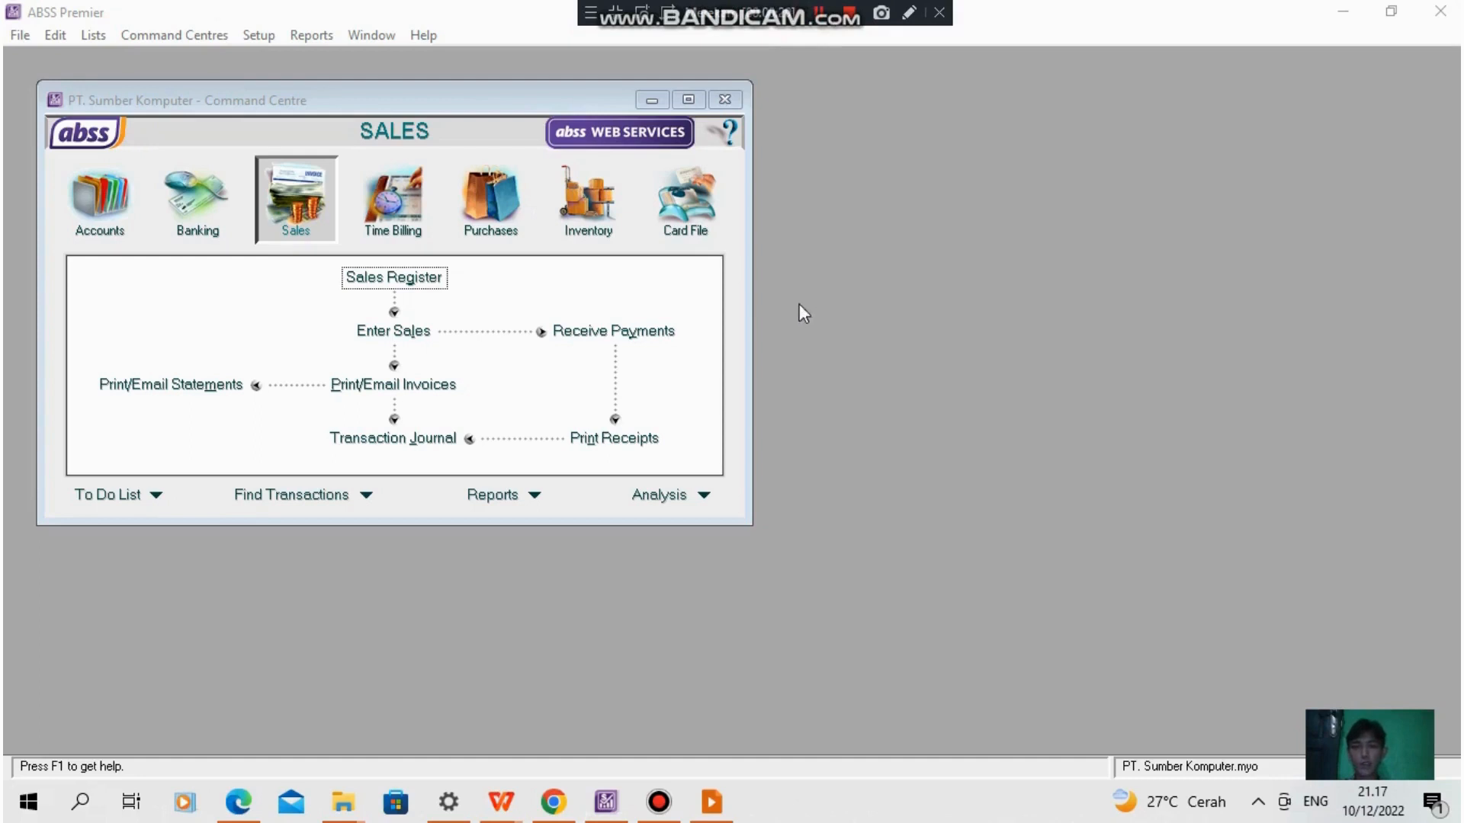
{"action": "left_click", "coordinate": [378, 335]}
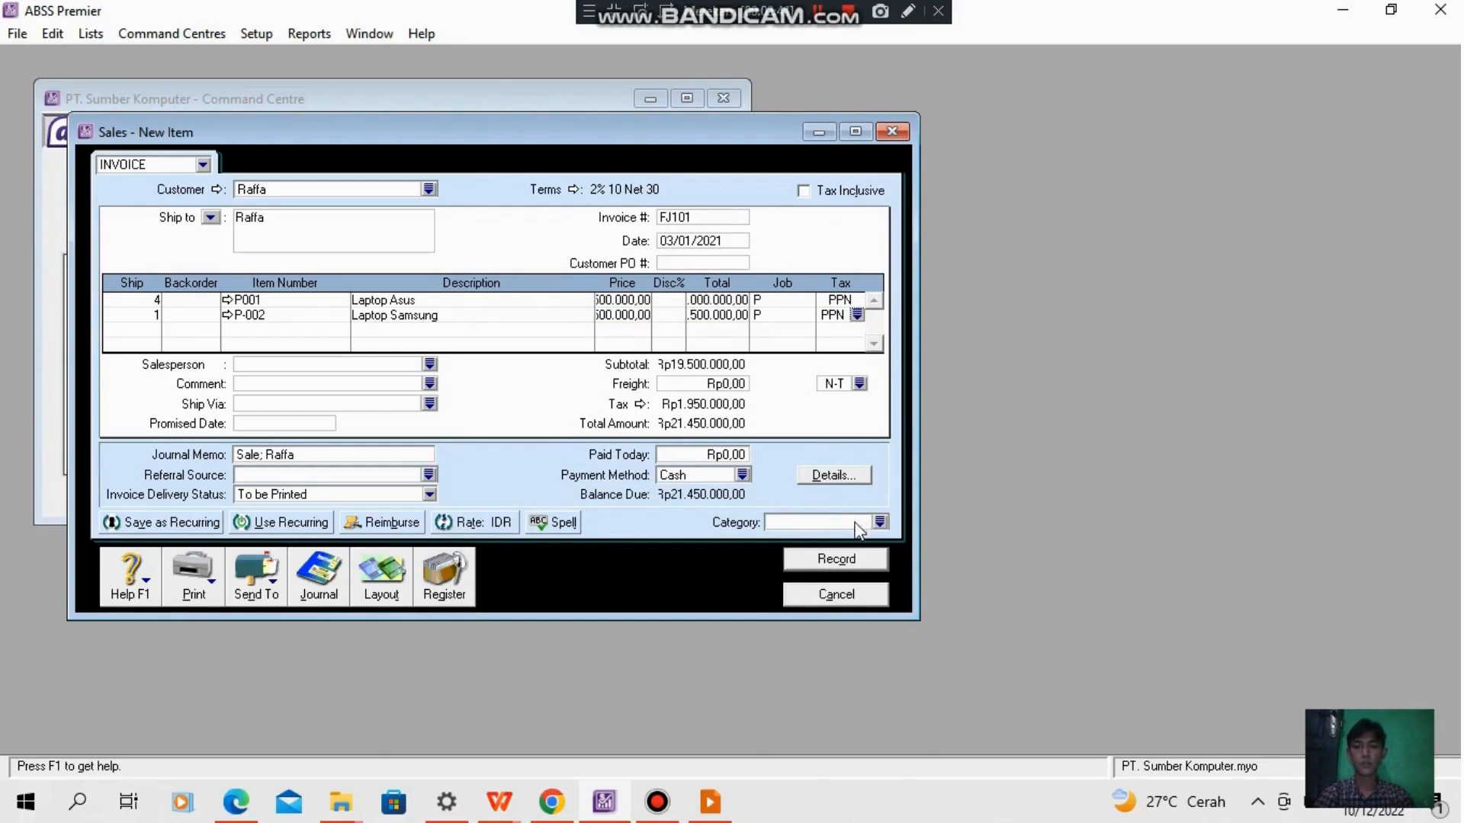
{"action": "left_click", "coordinate": [880, 523]}
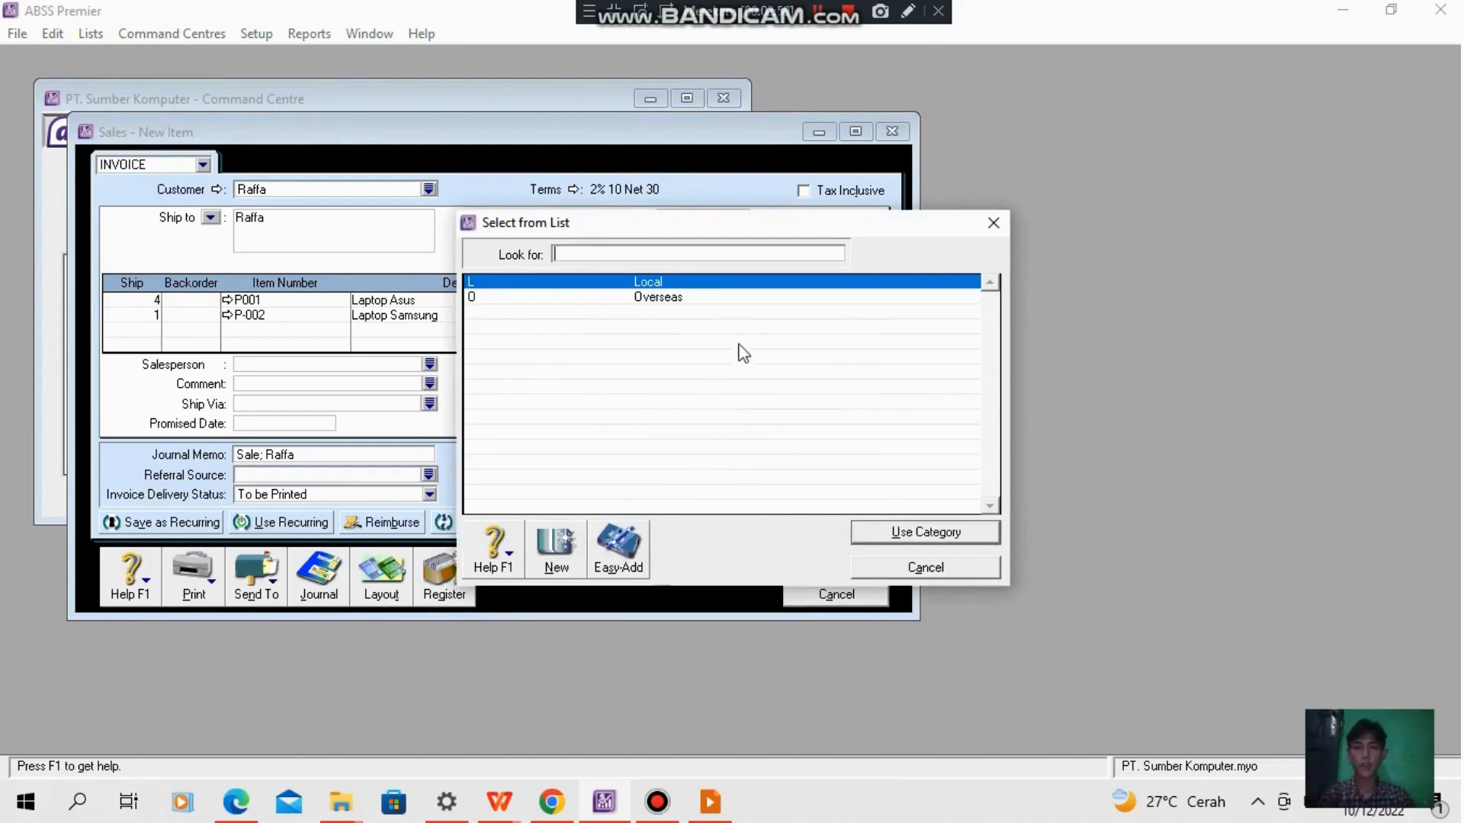
{"action": "left_click", "coordinate": [902, 539]}
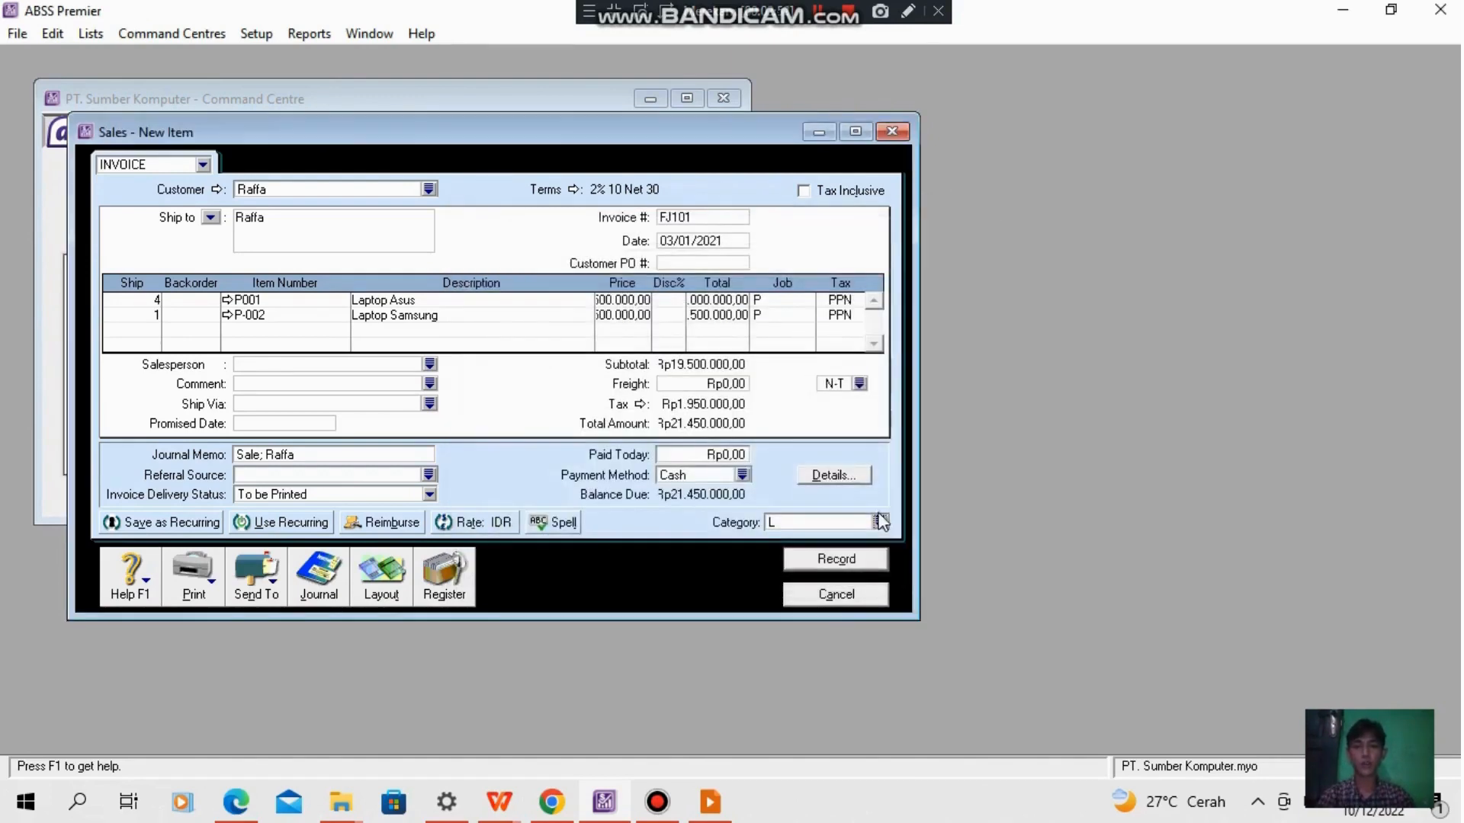
{"action": "left_click", "coordinate": [864, 561]}
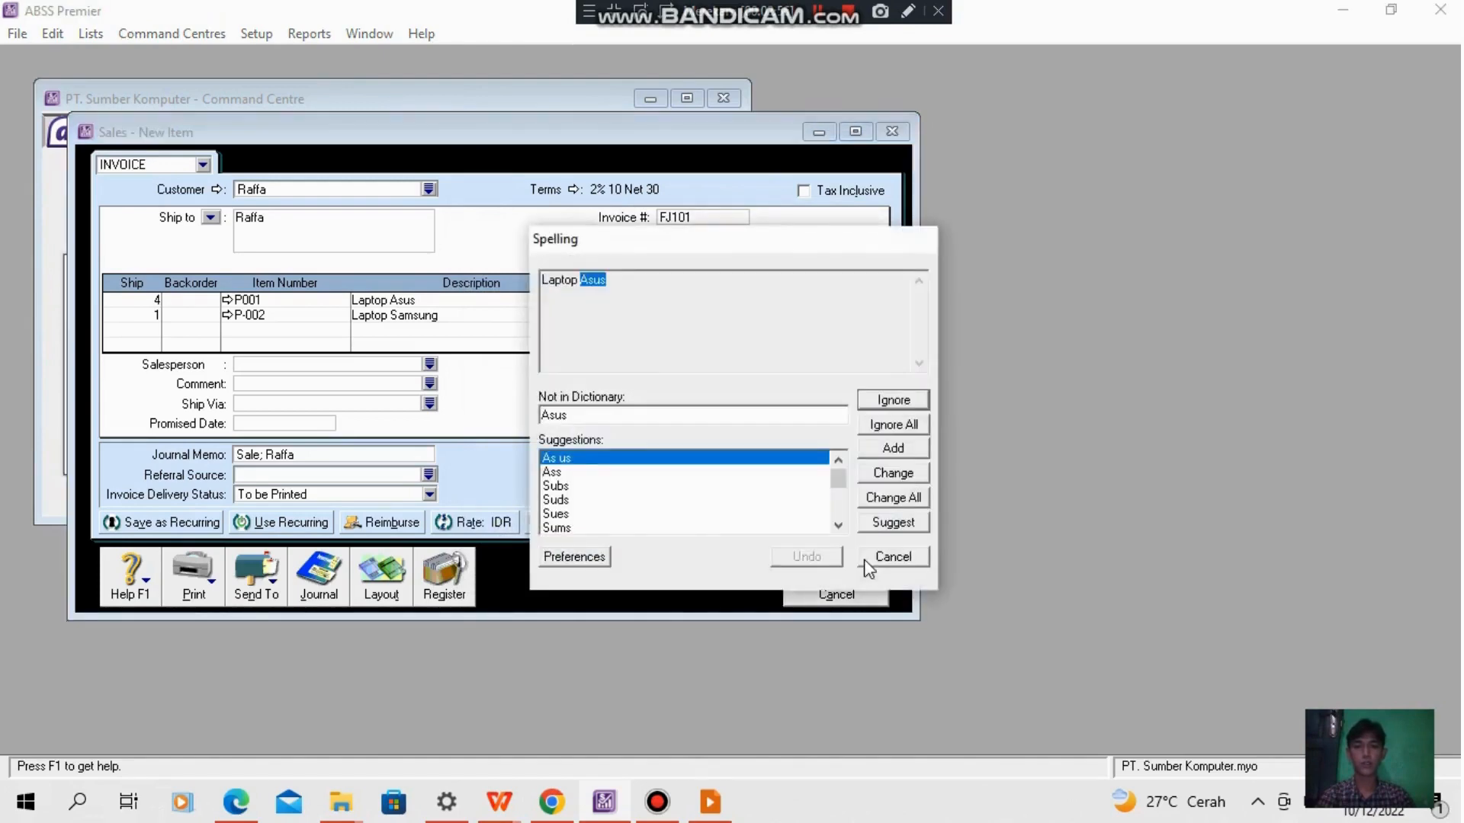
{"action": "left_click", "coordinate": [872, 558]}
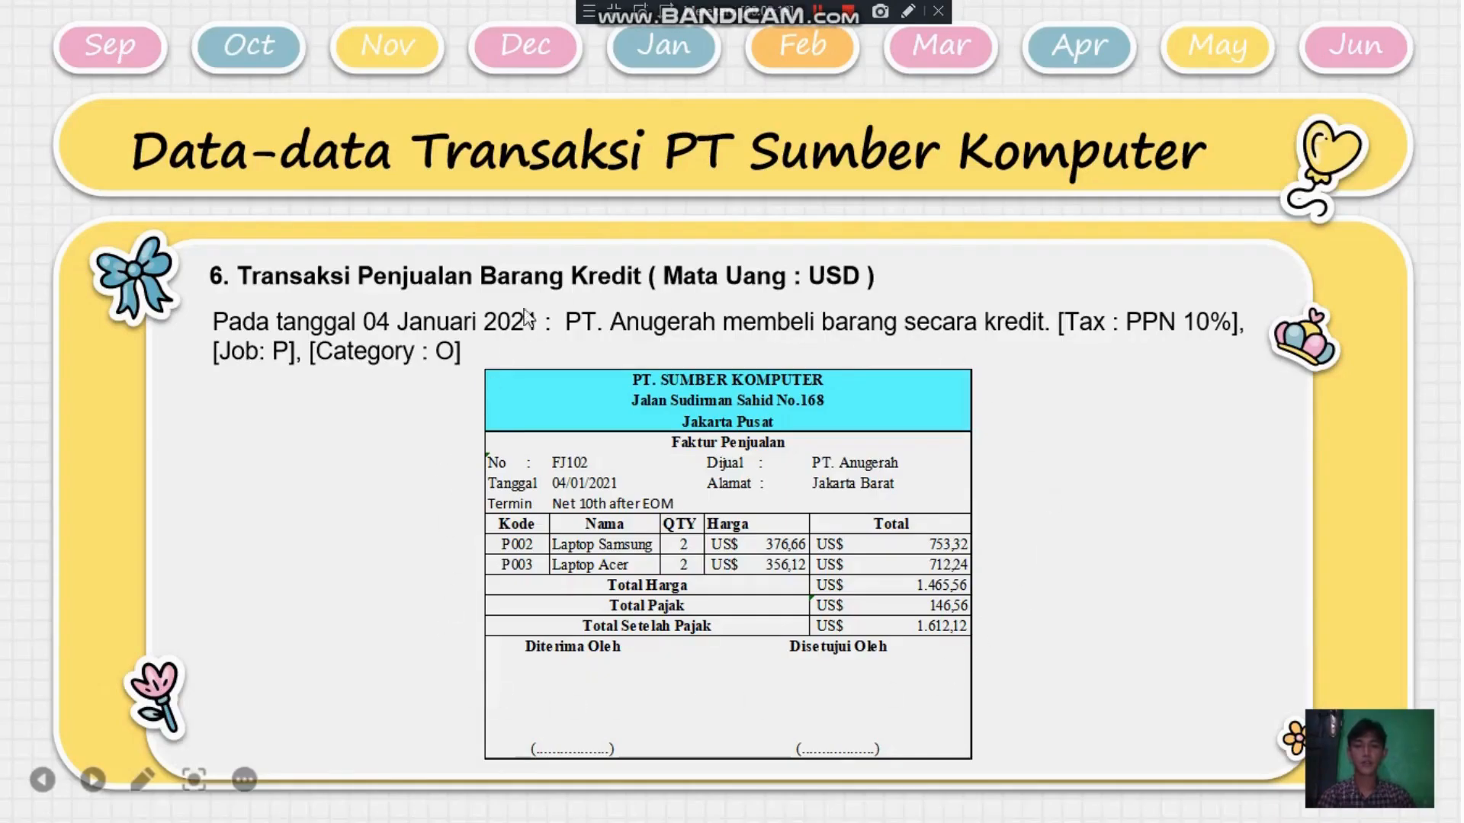
- Record USD item invoice FJ102 to PT. Anugerah for 2 Laptop Samsung and 2 Laptop Acer, with job P, tax PPN and category O, skipping the spelling check
{"action": "left_click", "coordinate": [817, 12]}
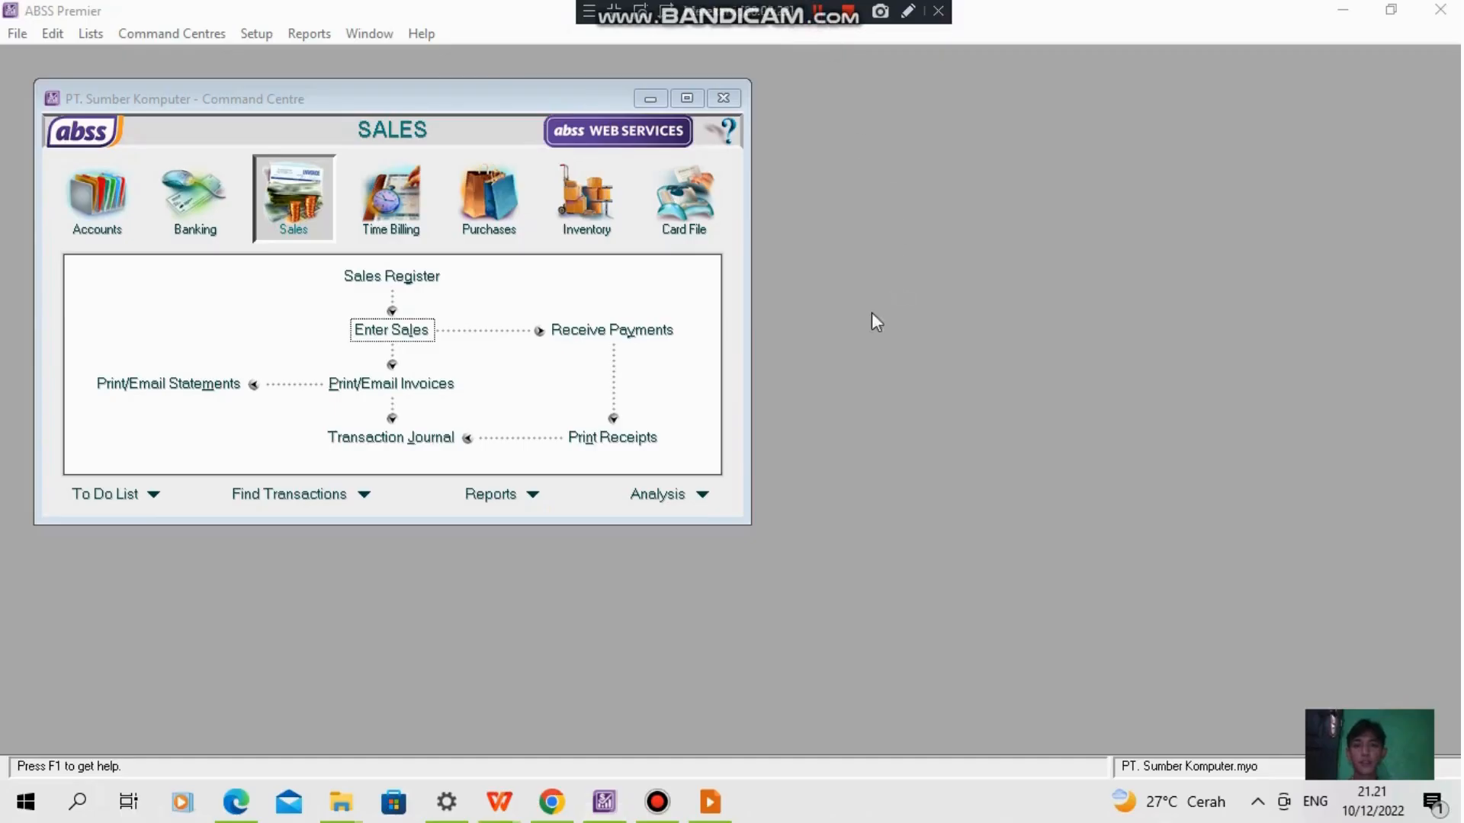
{"action": "left_click", "coordinate": [391, 330]}
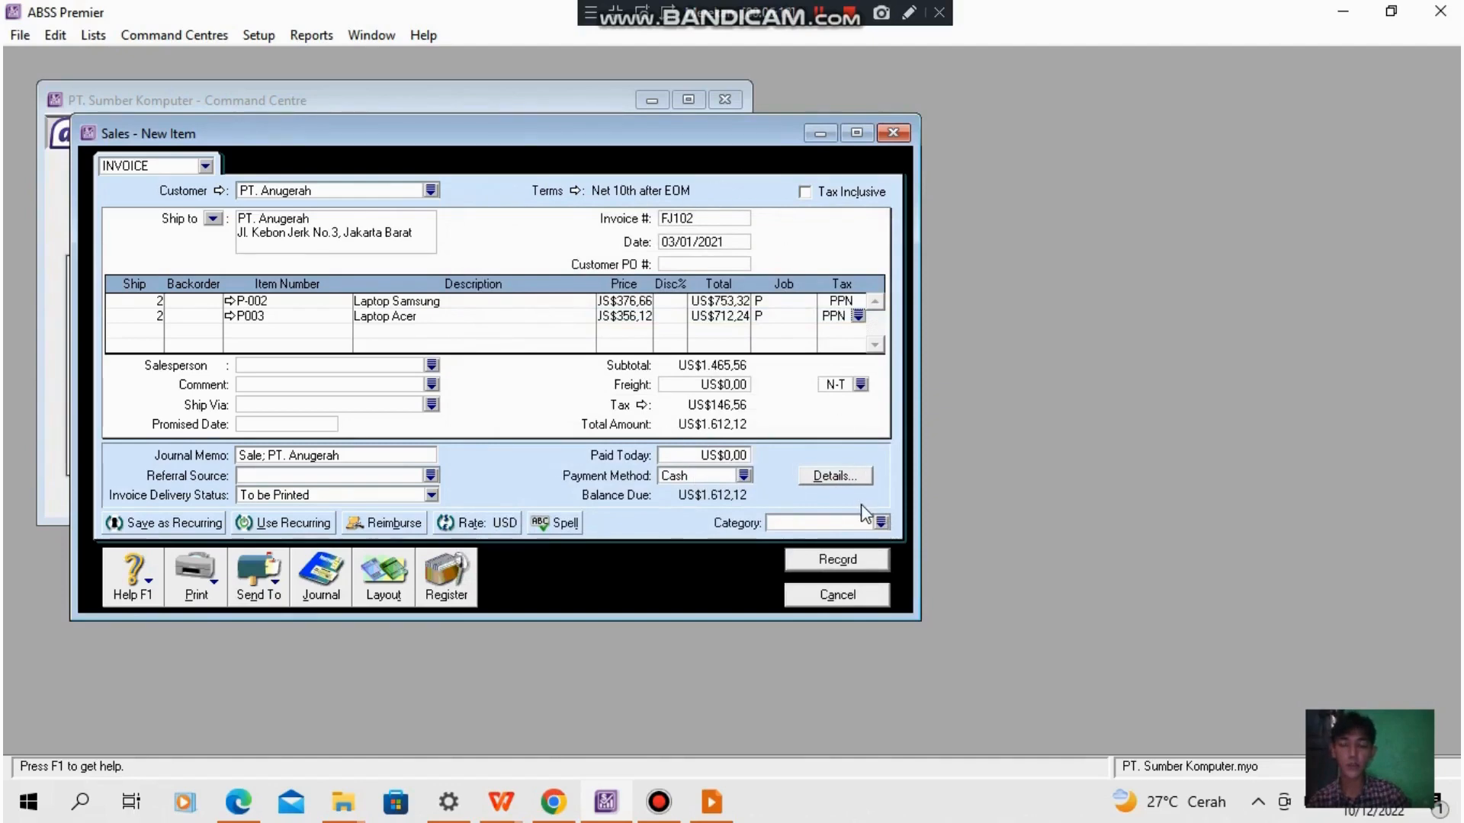
{"action": "left_click", "coordinate": [881, 523]}
{"action": "left_click", "coordinate": [704, 301]}
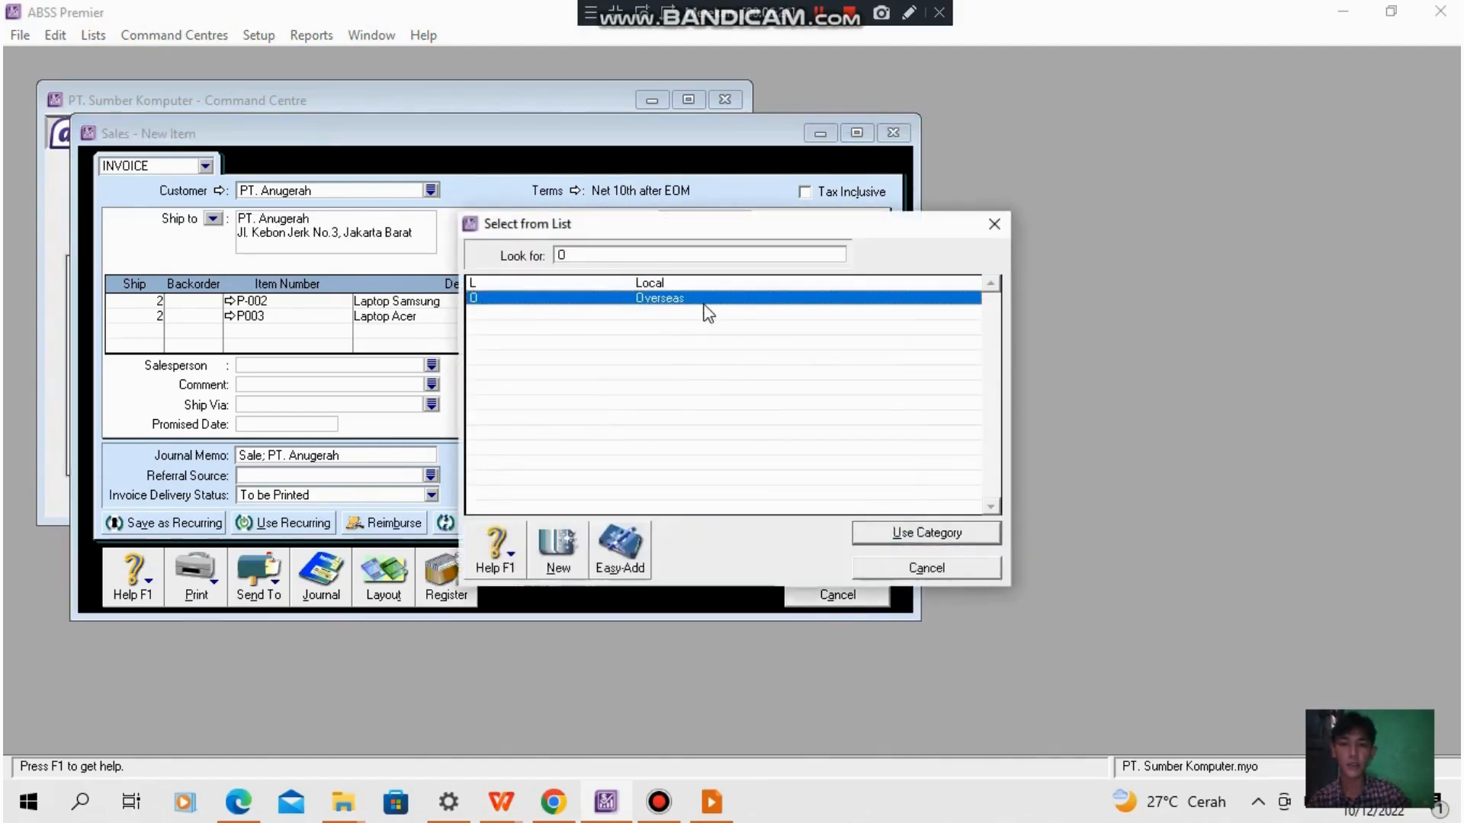
{"action": "left_click", "coordinate": [888, 533]}
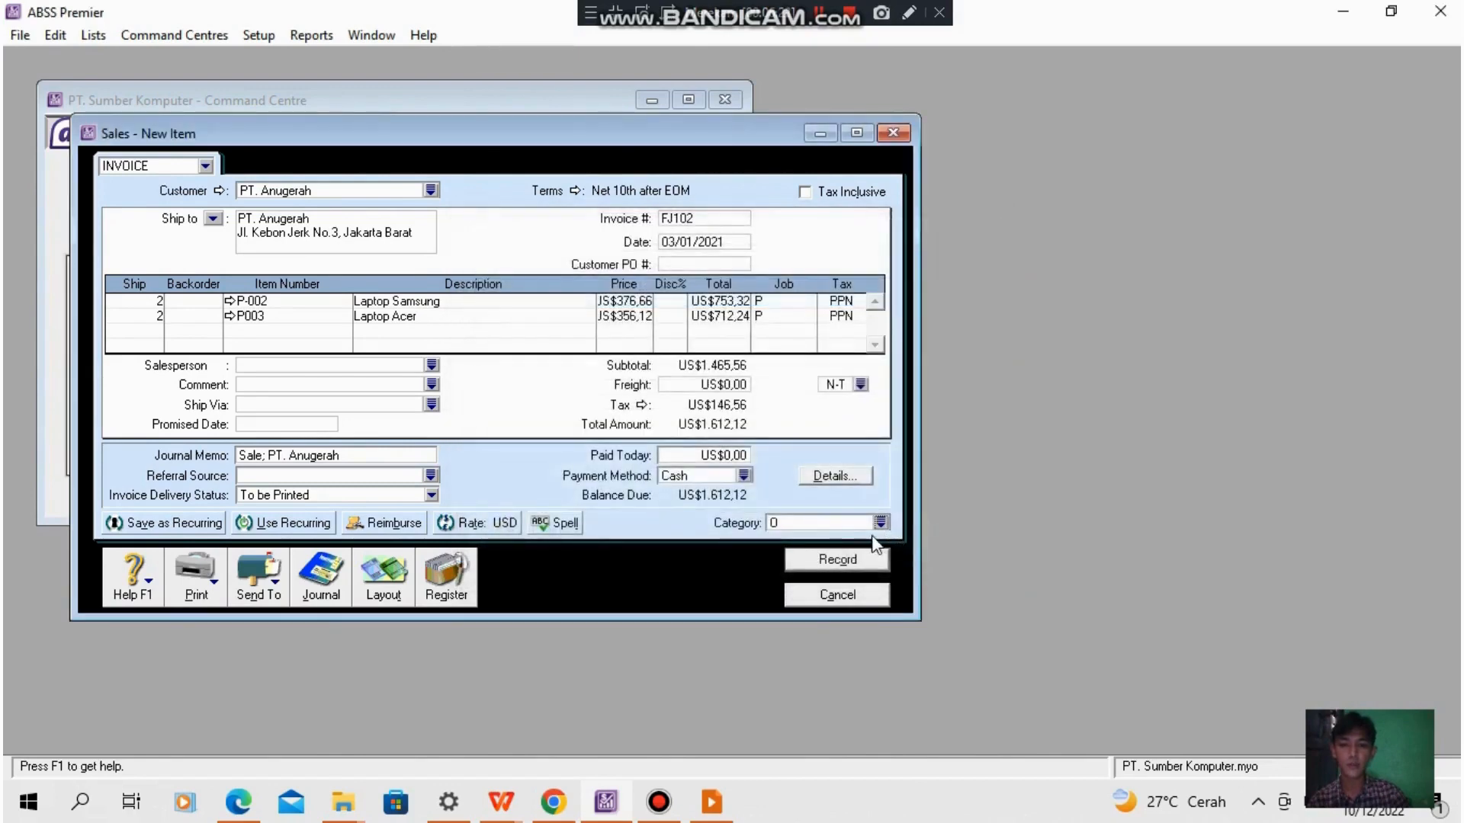
{"action": "left_click", "coordinate": [836, 560]}
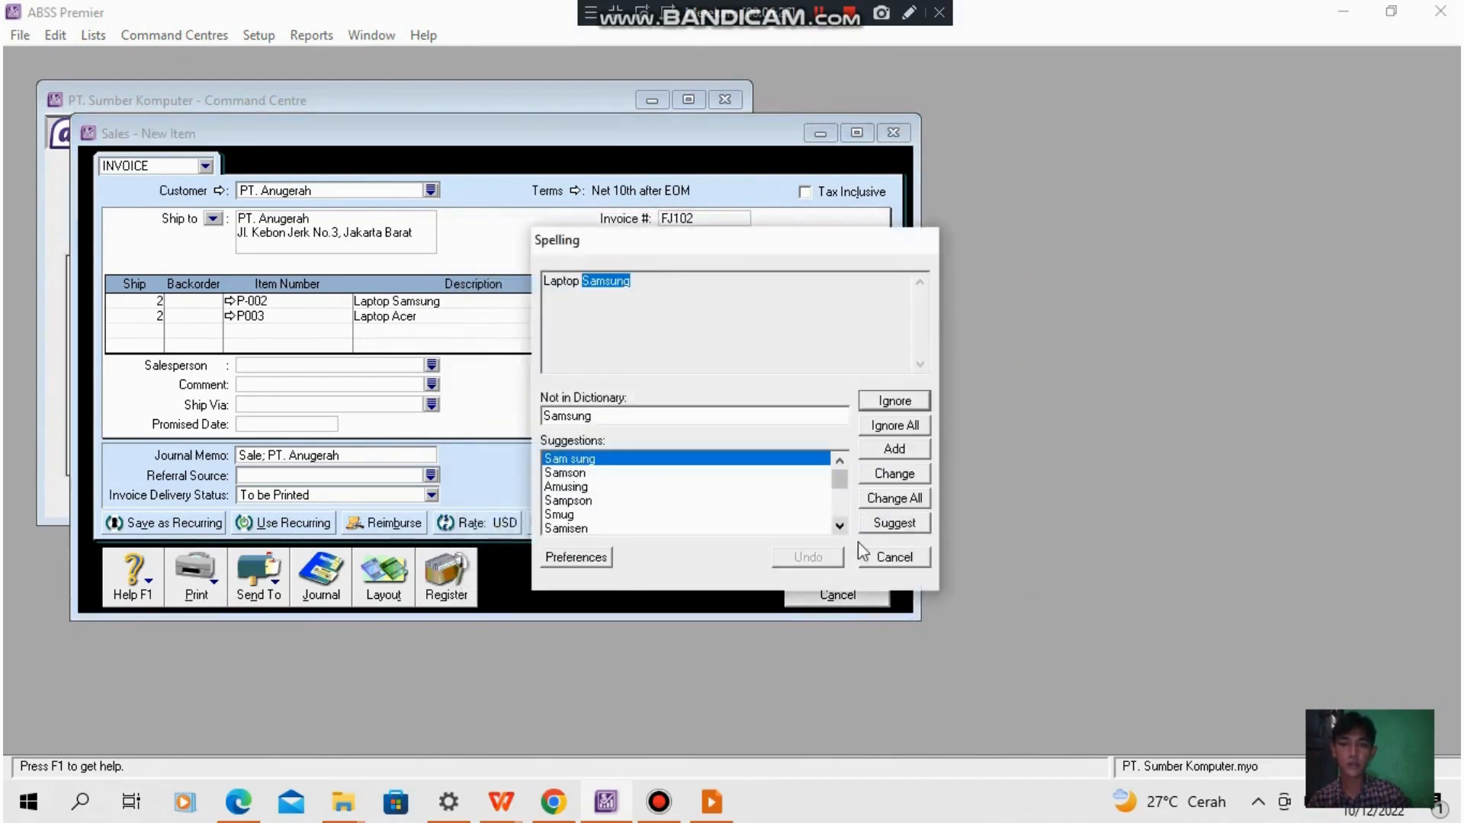
{"action": "left_click", "coordinate": [886, 554]}
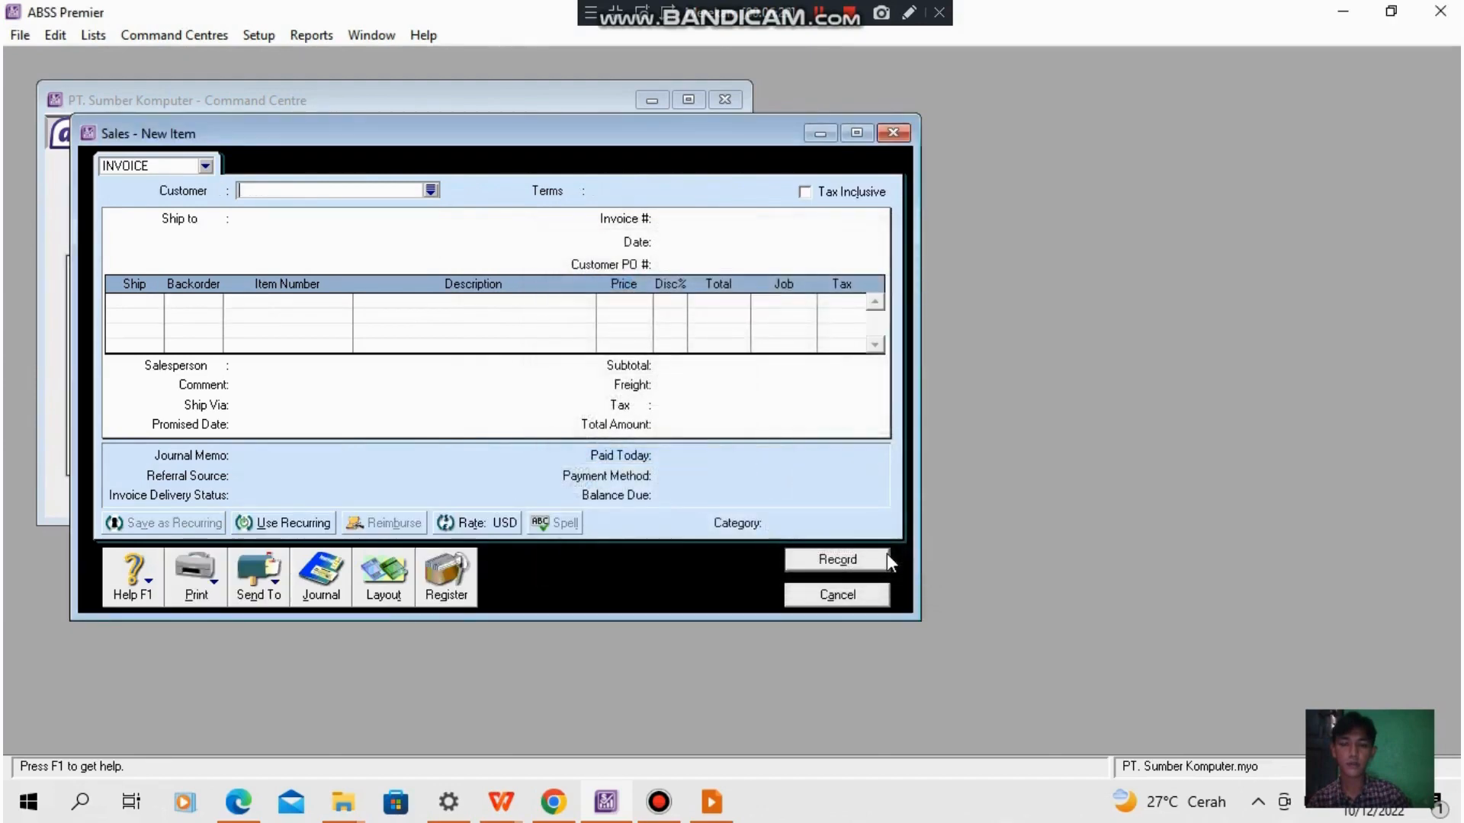
- Record service invoice FJ103 dated 07/01/2021 for Service Laptop Acer, account 4-2500, Rp750.000,00, with job J, tax PPN and category L
{"action": "key", "text": "alt+Tab"}
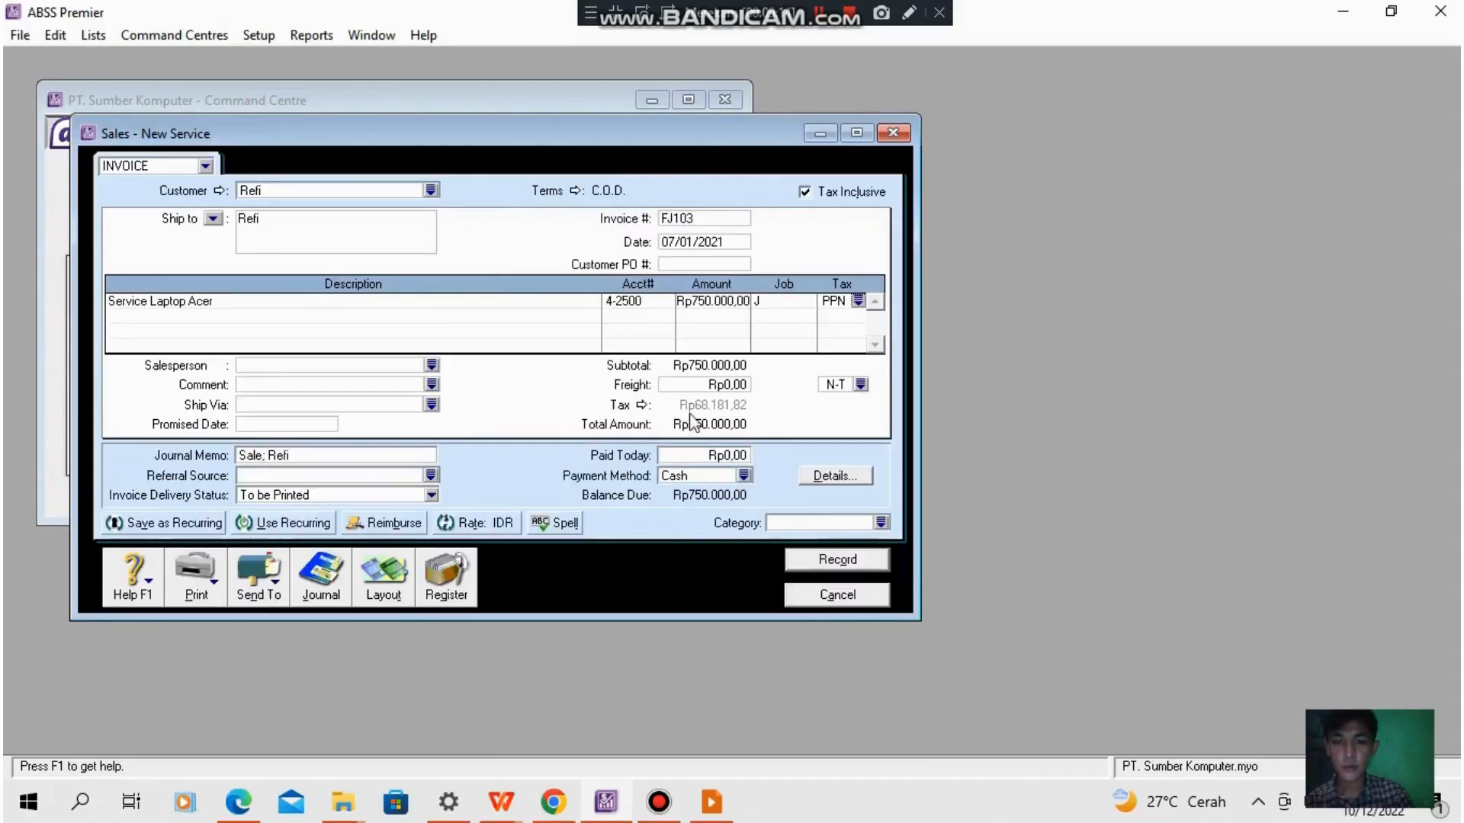
{"action": "left_click", "coordinate": [881, 522]}
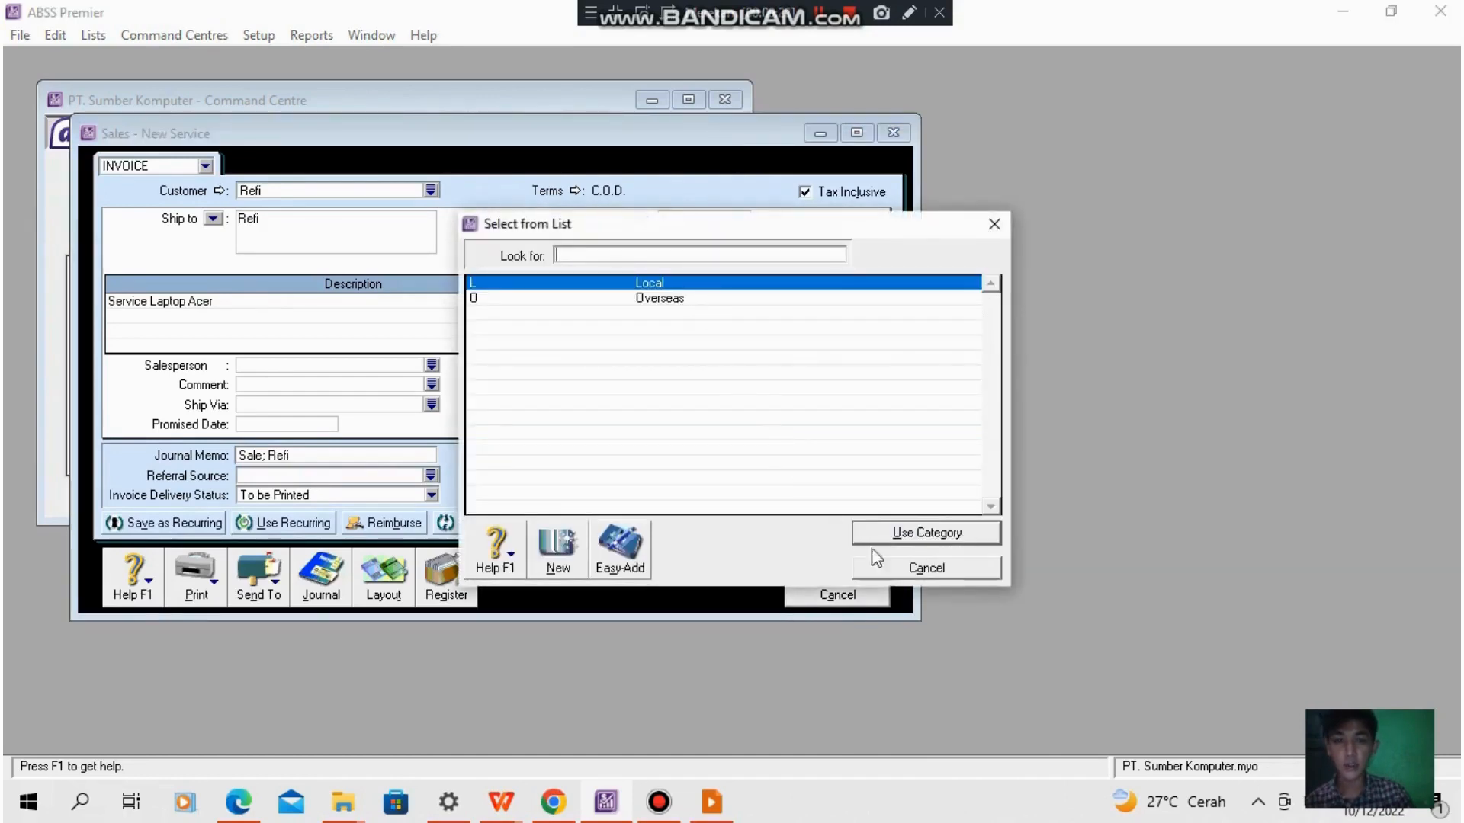
{"action": "left_click", "coordinate": [911, 536]}
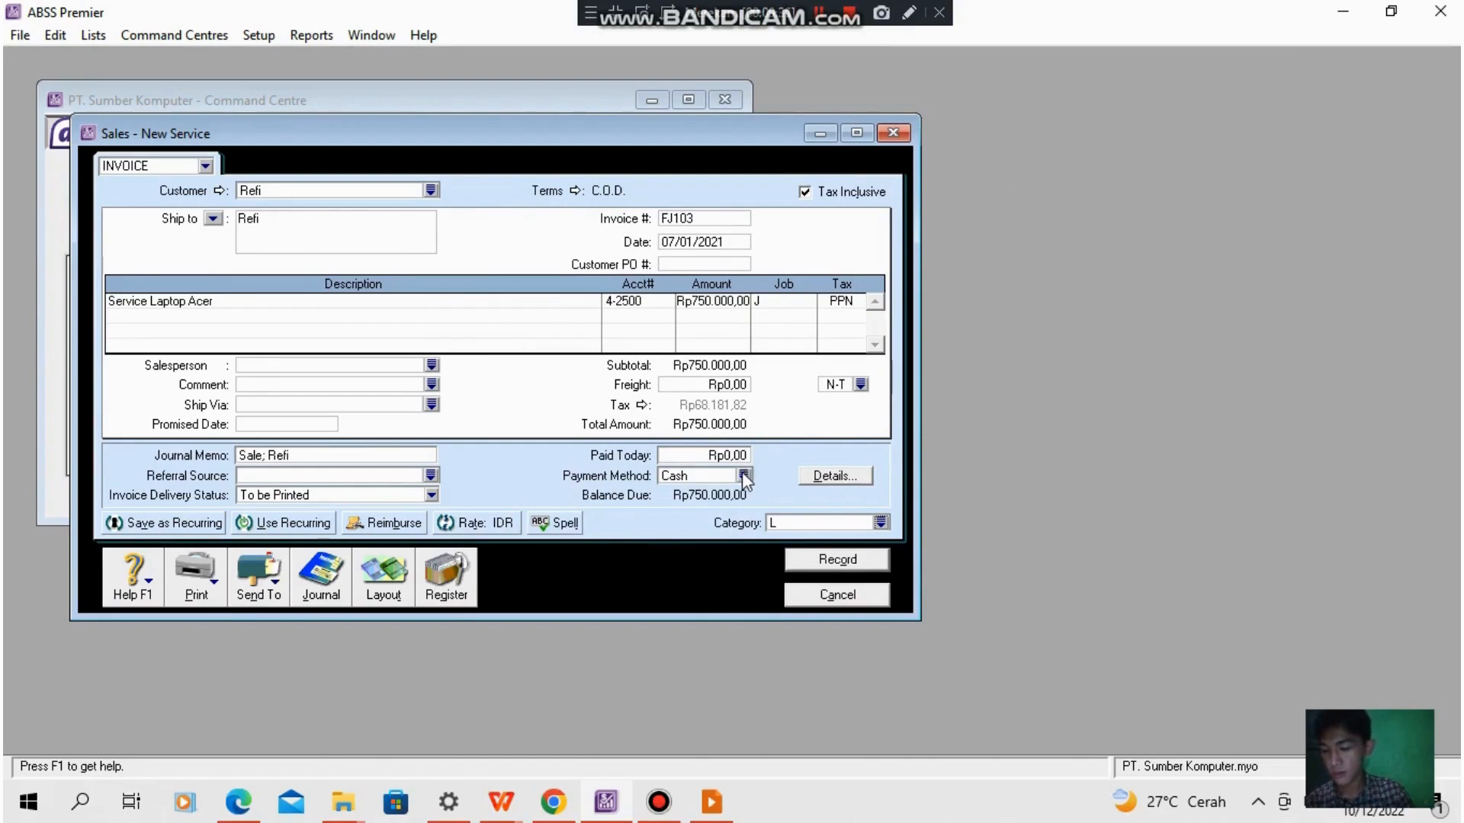
{"action": "left_click", "coordinate": [819, 14]}
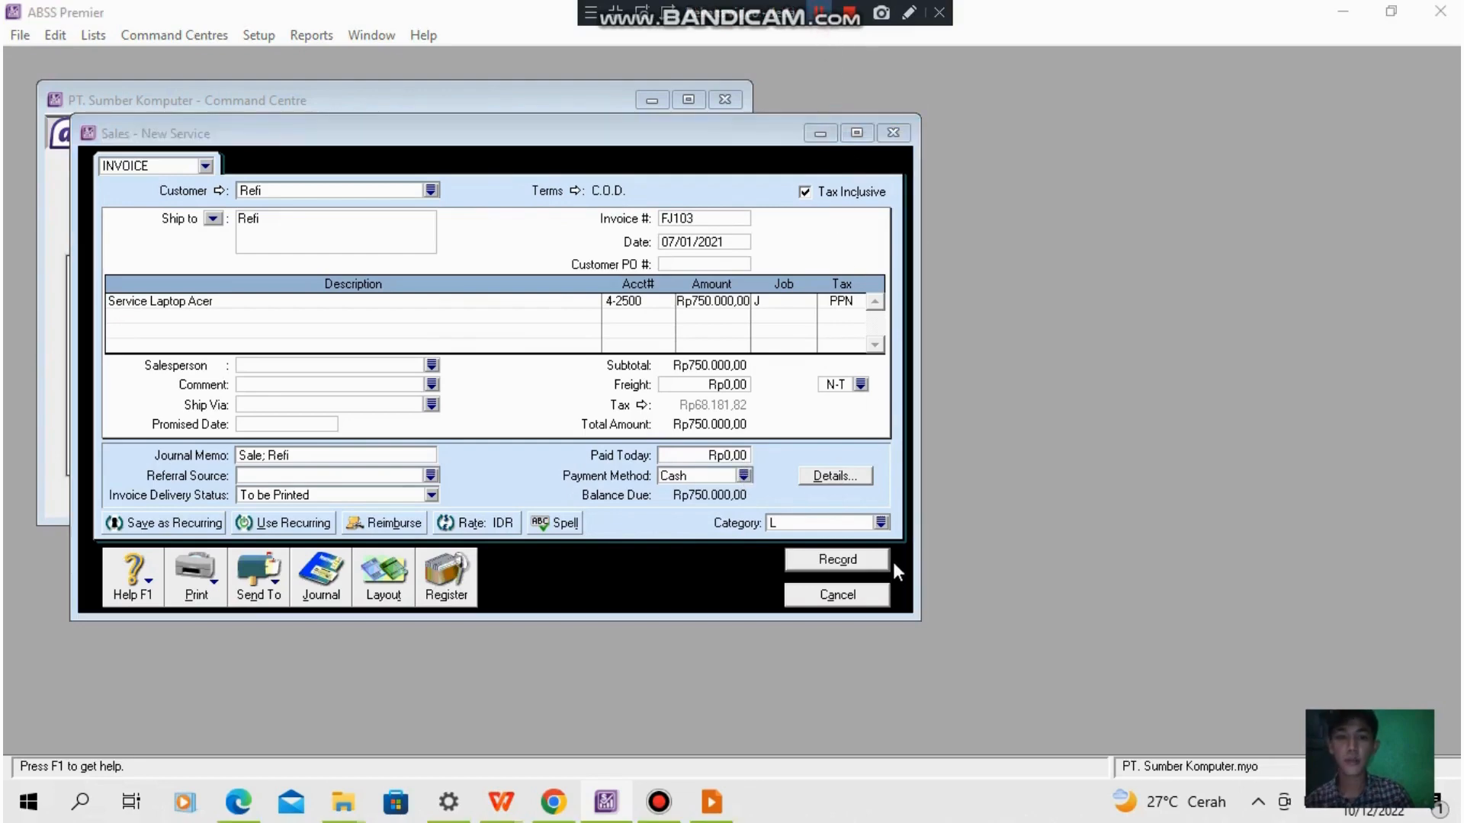
{"action": "left_click", "coordinate": [813, 559]}
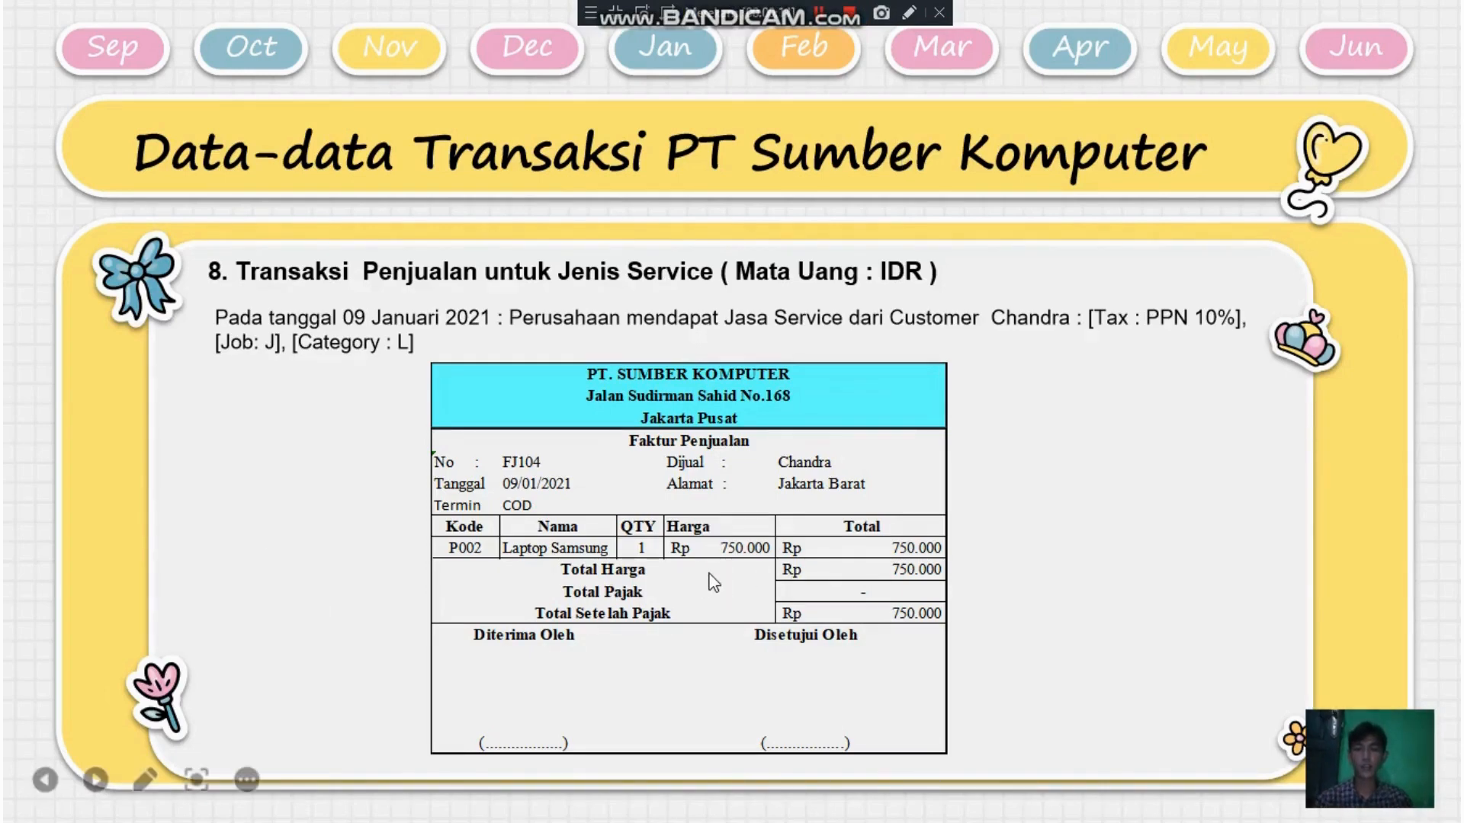
- Record service invoice FJ104 dated 09/01/2021 for Service Laptop Samsung, account 4-2500, Rp750.000,00, job J, tax PPN, skipping the spelling check, and close the sales window
{"action": "key", "text": "alt+Tab"}
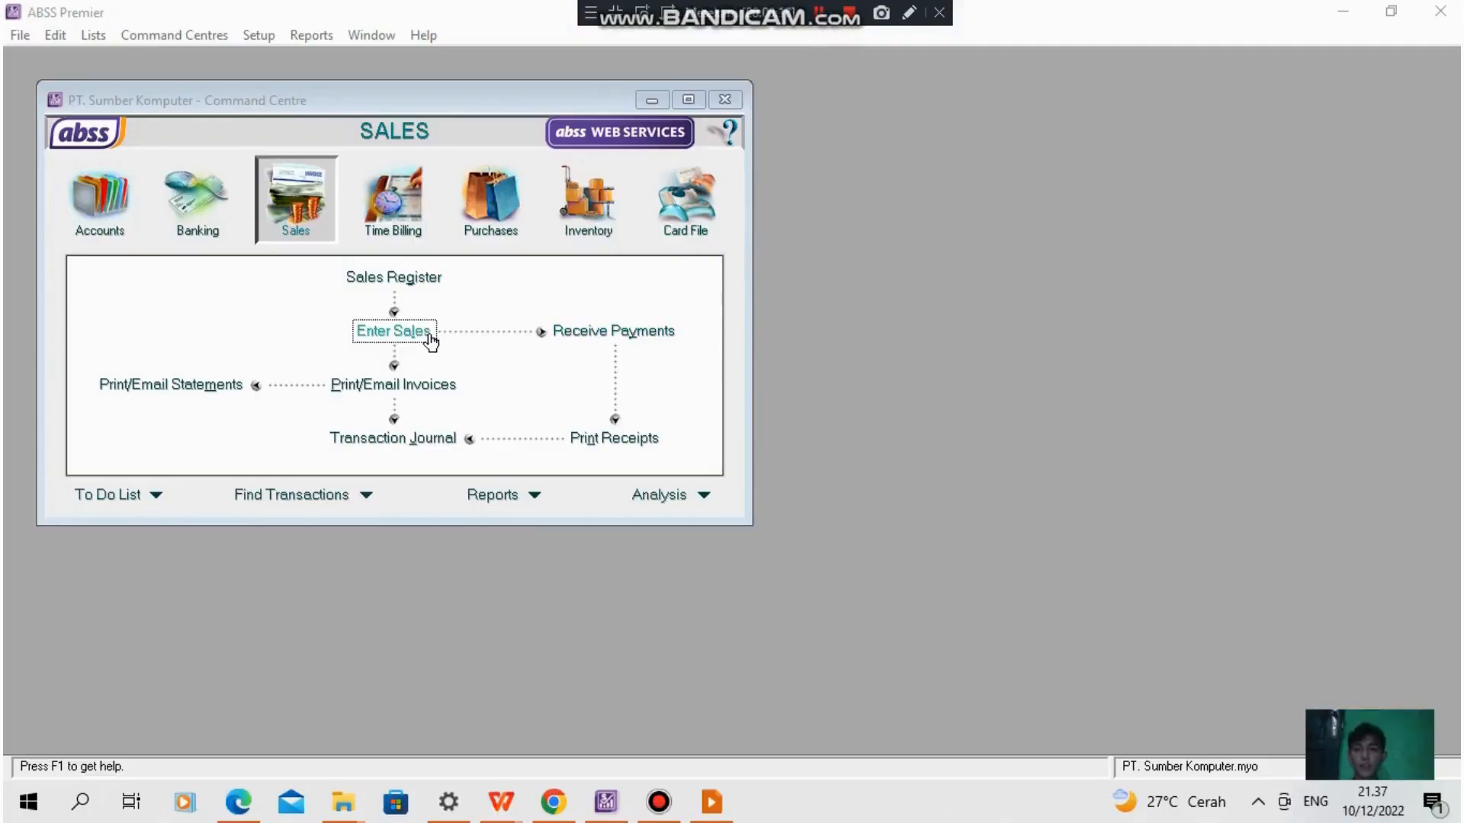
{"action": "left_click", "coordinate": [404, 335]}
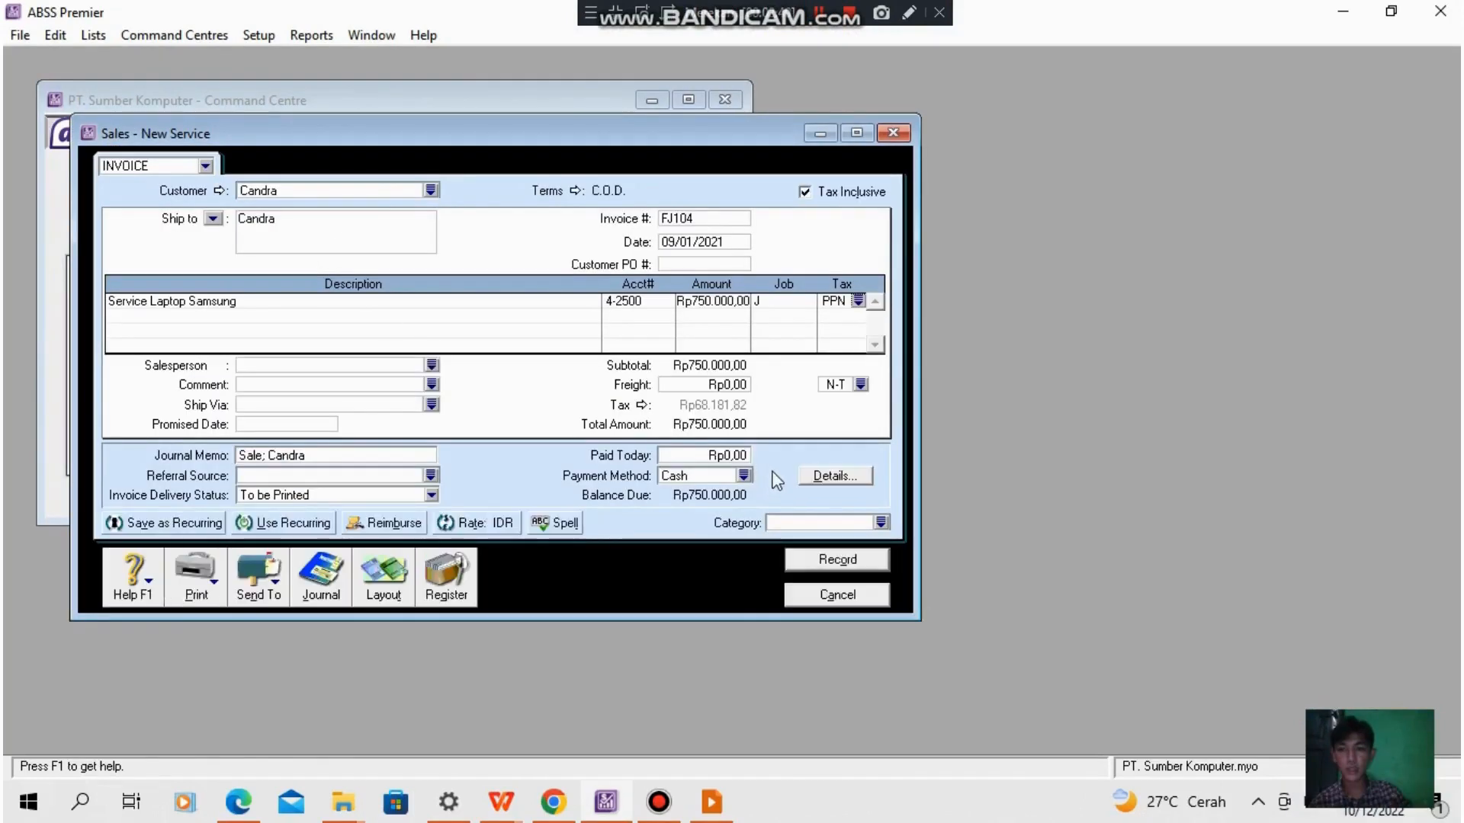
{"action": "left_click", "coordinate": [881, 523]}
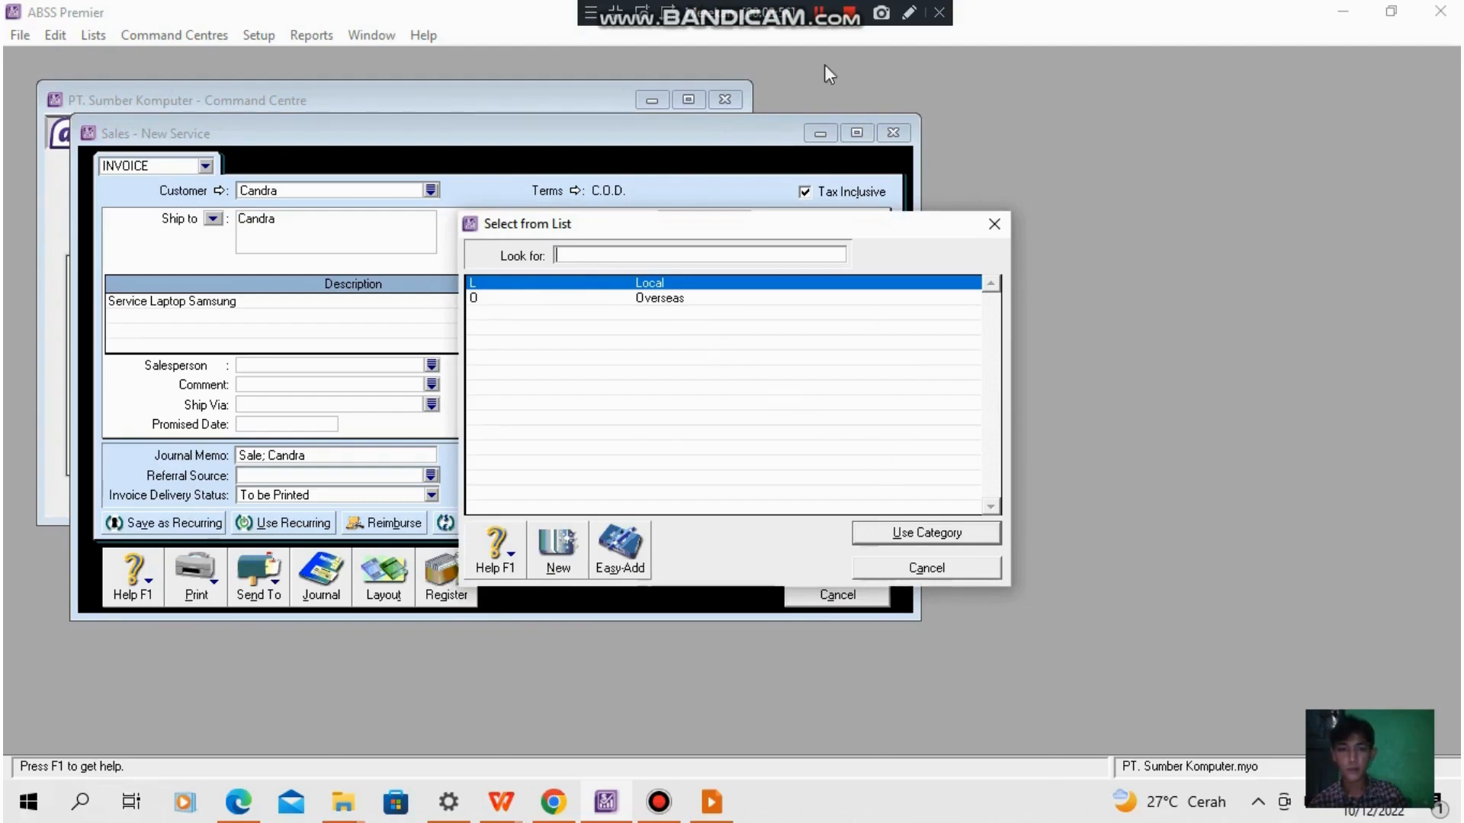
{"action": "key", "text": "Escape"}
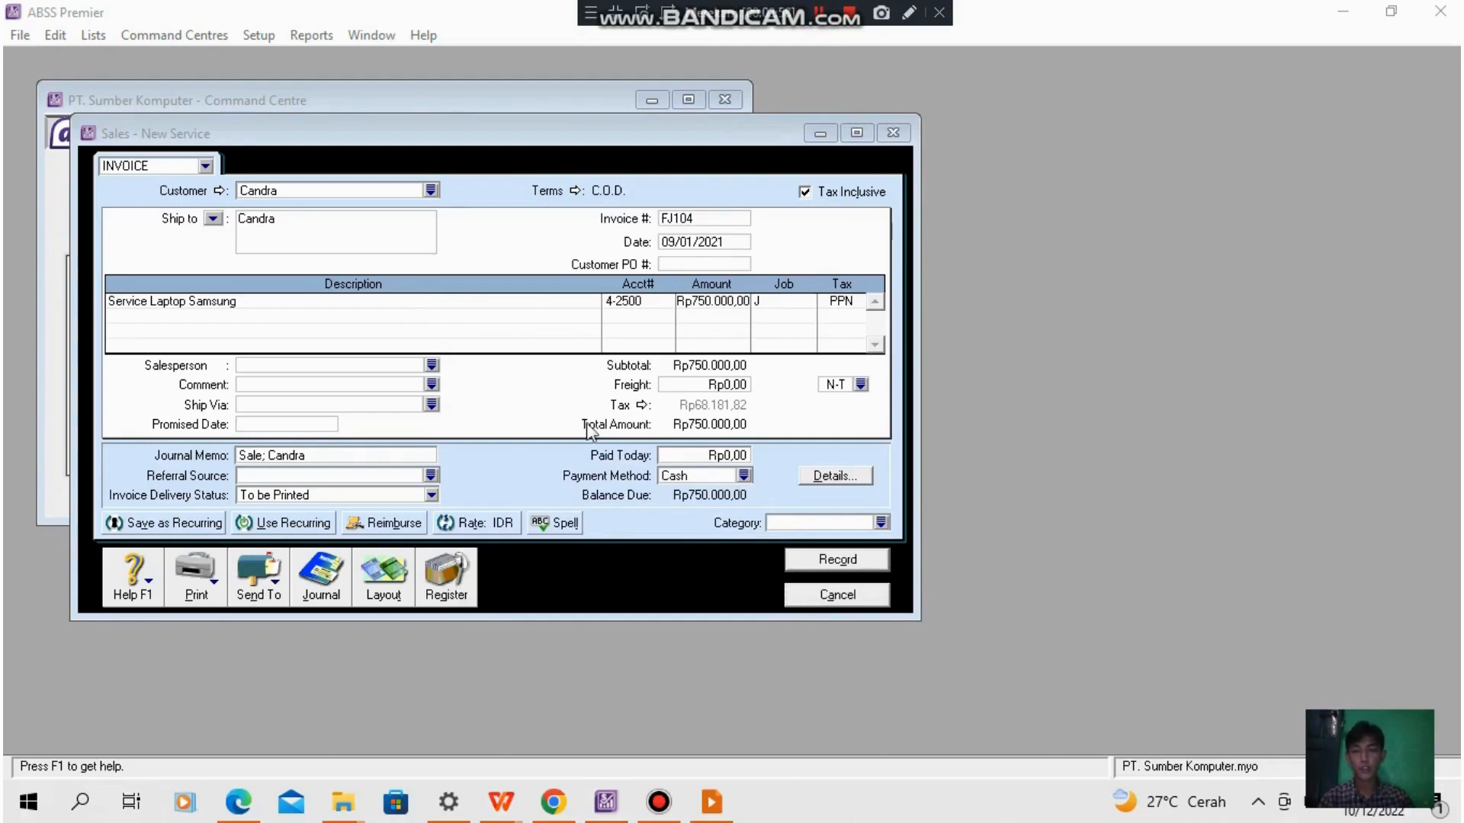
{"action": "left_click", "coordinate": [862, 564]}
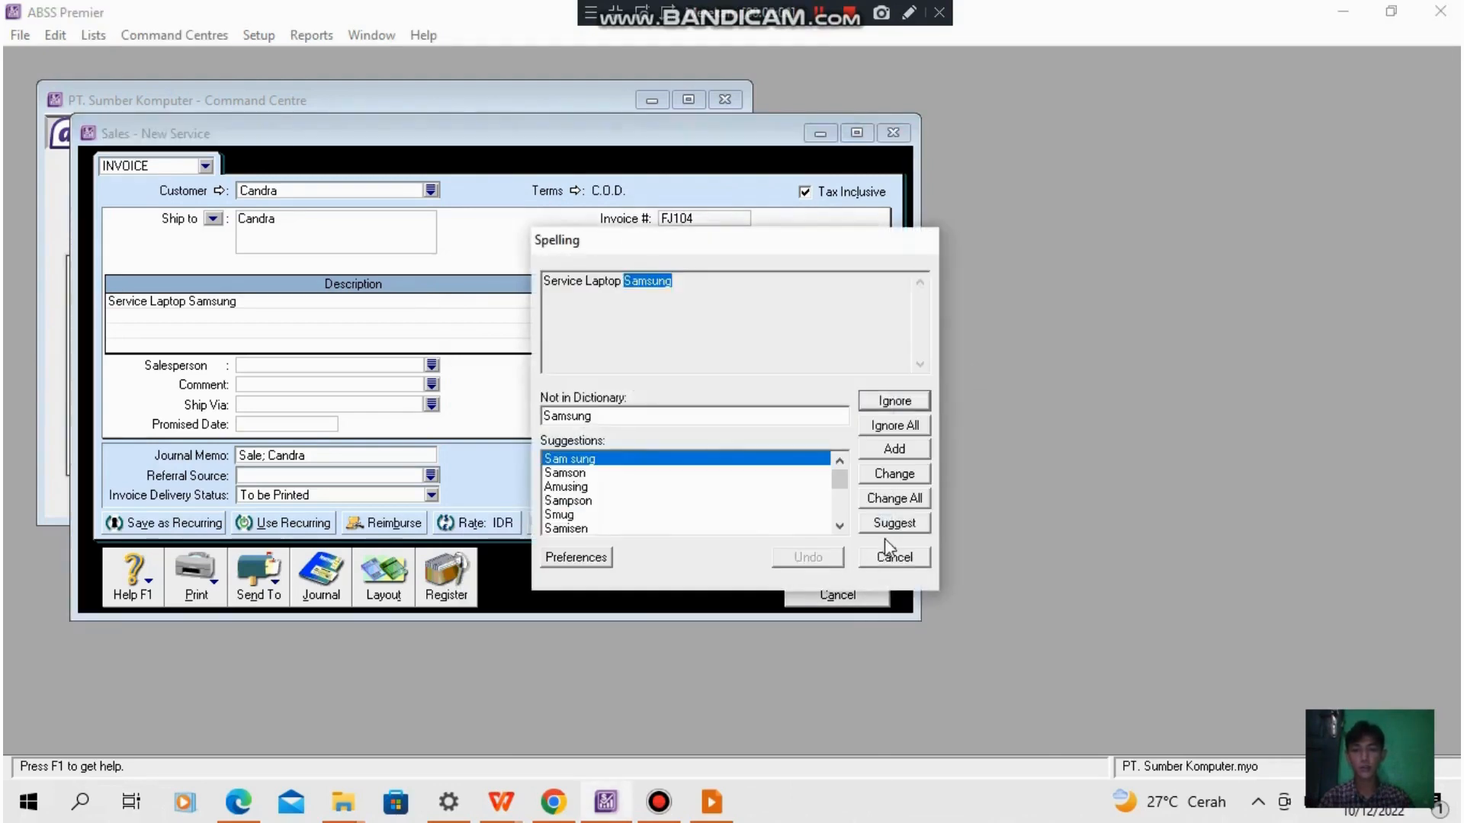
{"action": "left_click", "coordinate": [894, 557]}
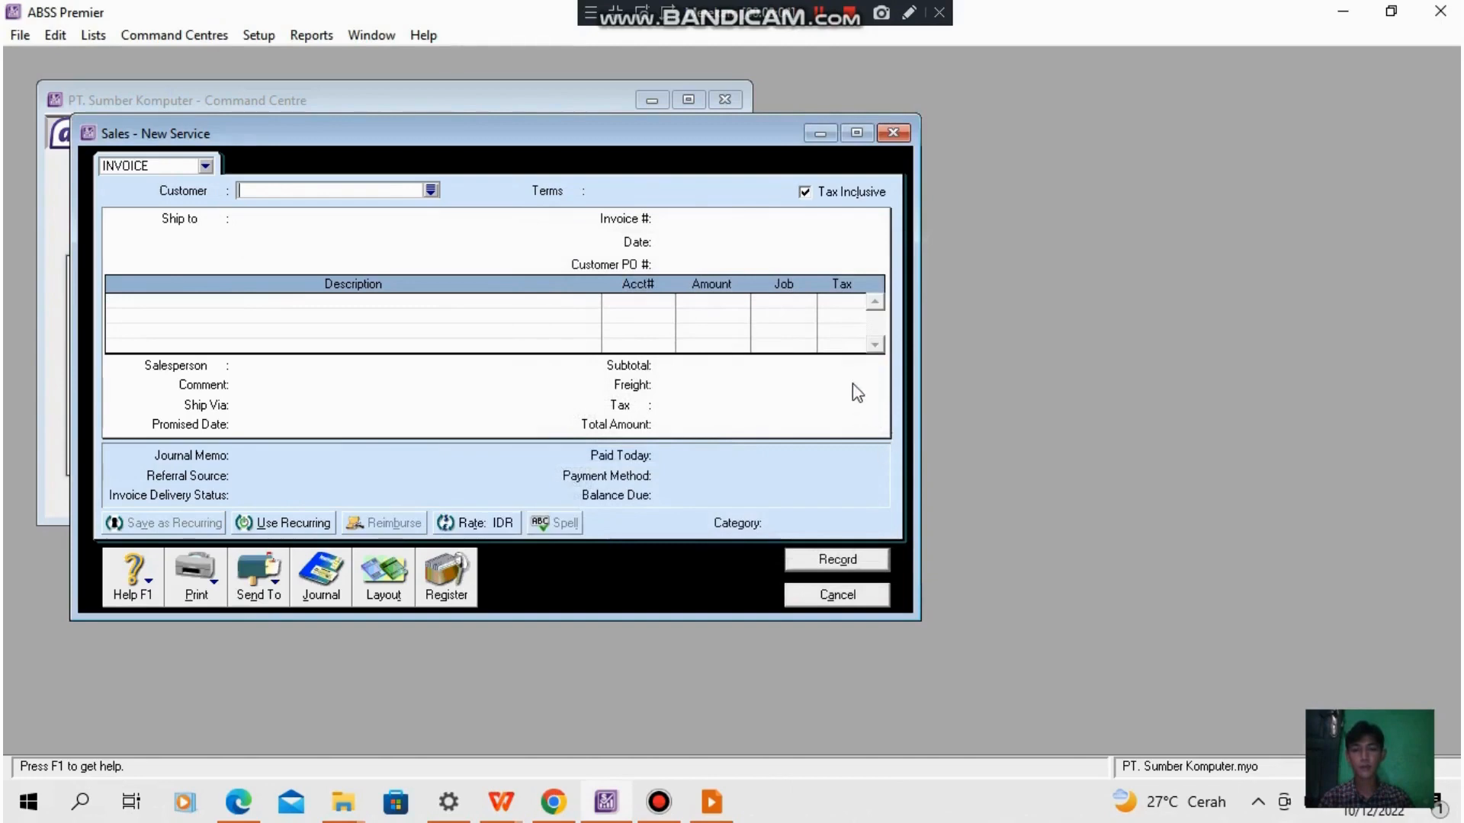
{"action": "left_click", "coordinate": [839, 594]}
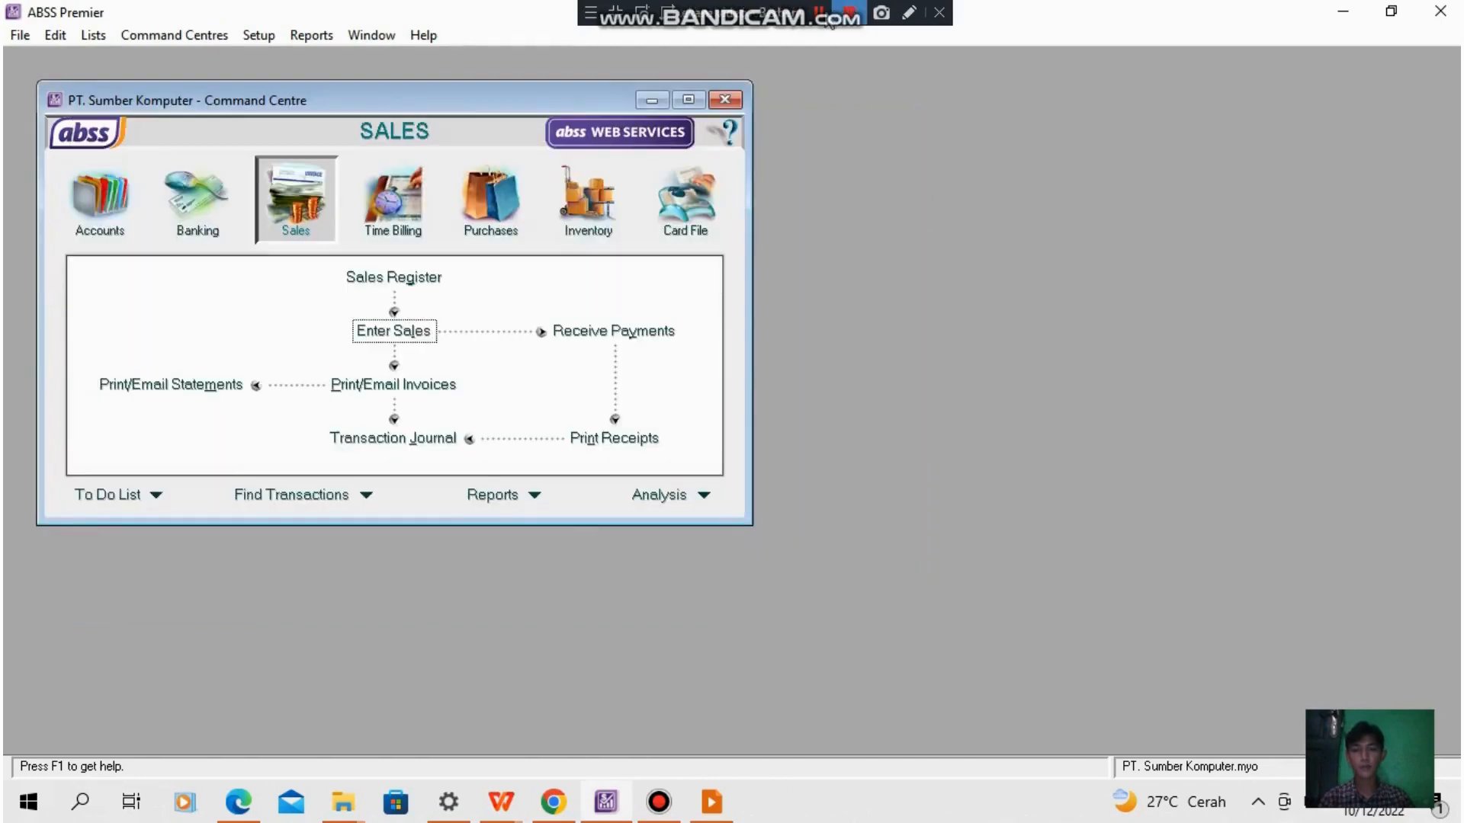
- Record USD item invoice FJ105 to PT. Hibrik dated 11/01/2021 for 3 Laptop Samsung and 1 Laptop Acer, job P, tax PPN, category O, skipping the spelling check
{"action": "key", "text": "alt+Tab"}
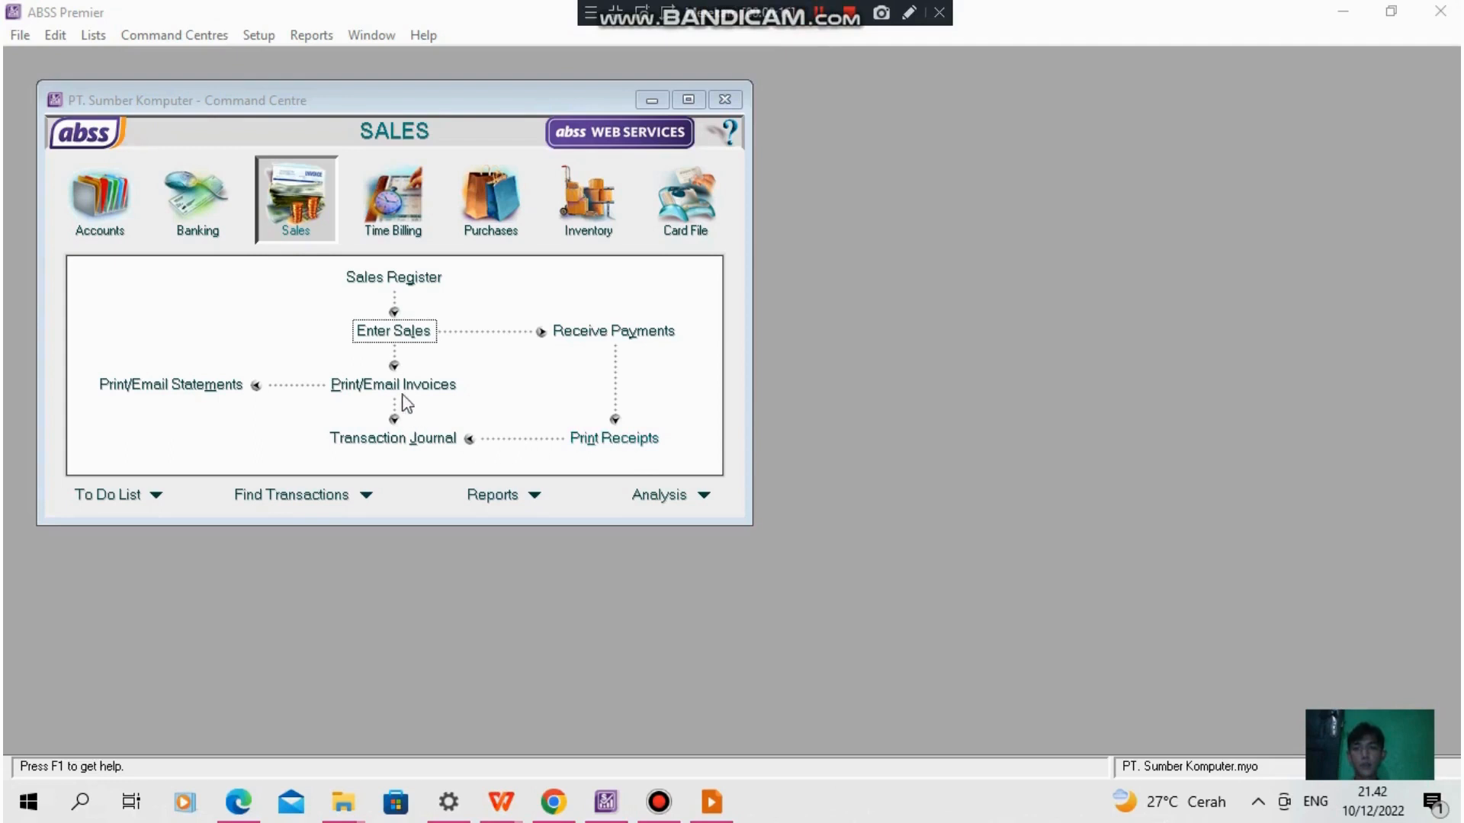
{"action": "left_click", "coordinate": [412, 329]}
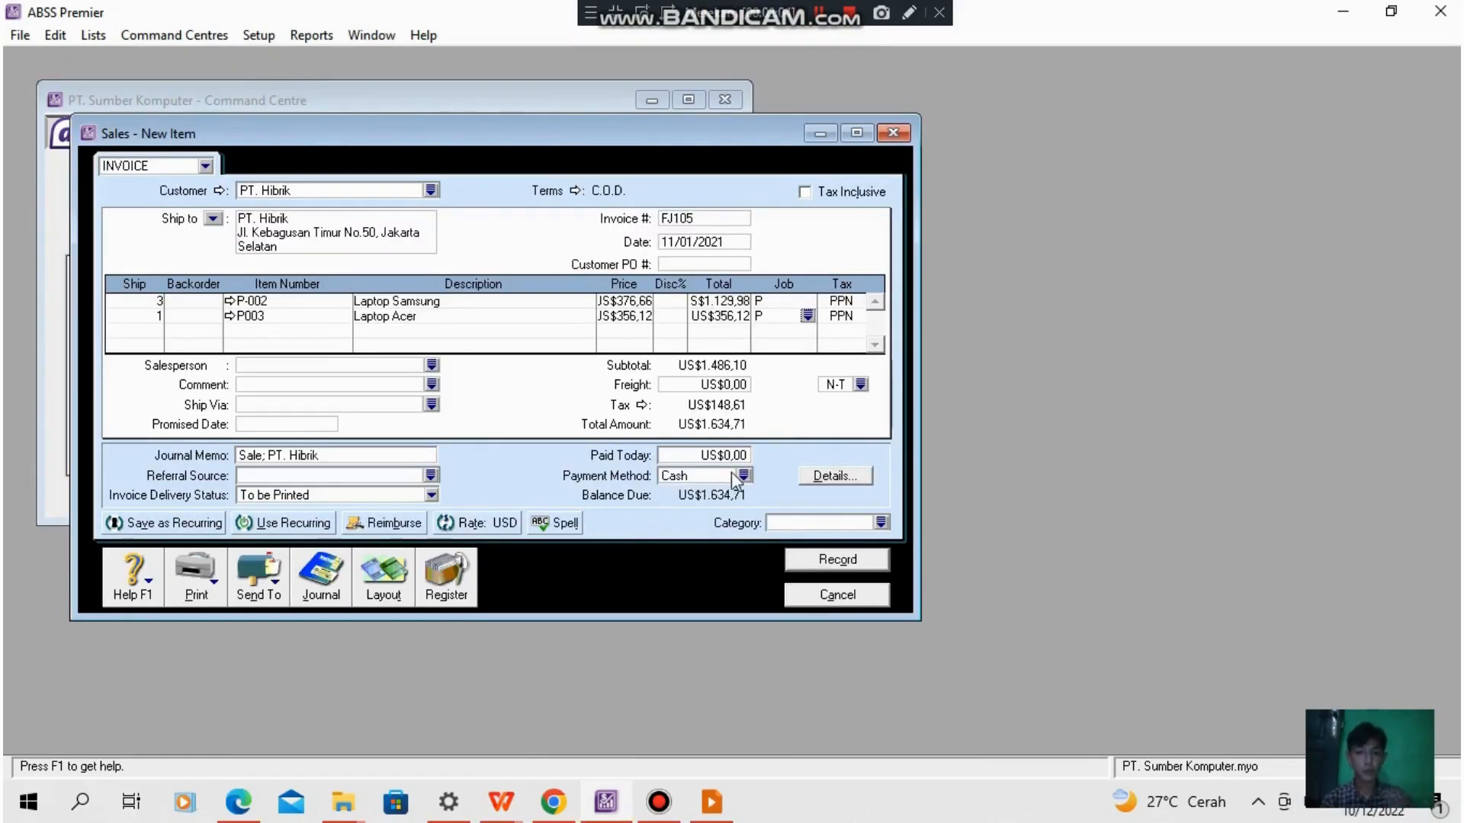
{"action": "left_click", "coordinate": [881, 523]}
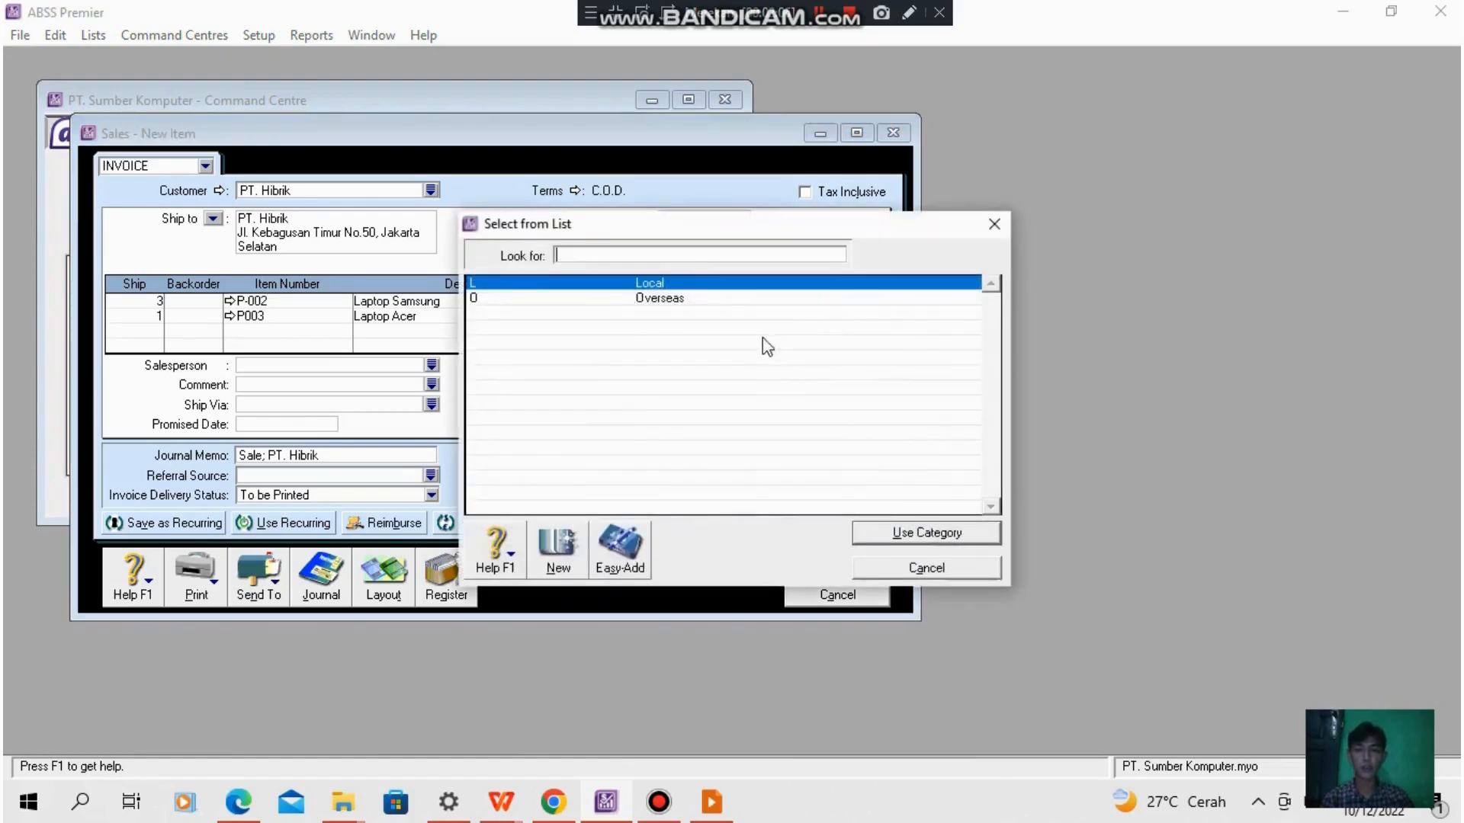
{"action": "left_click", "coordinate": [709, 299]}
{"action": "left_click", "coordinate": [915, 533]}
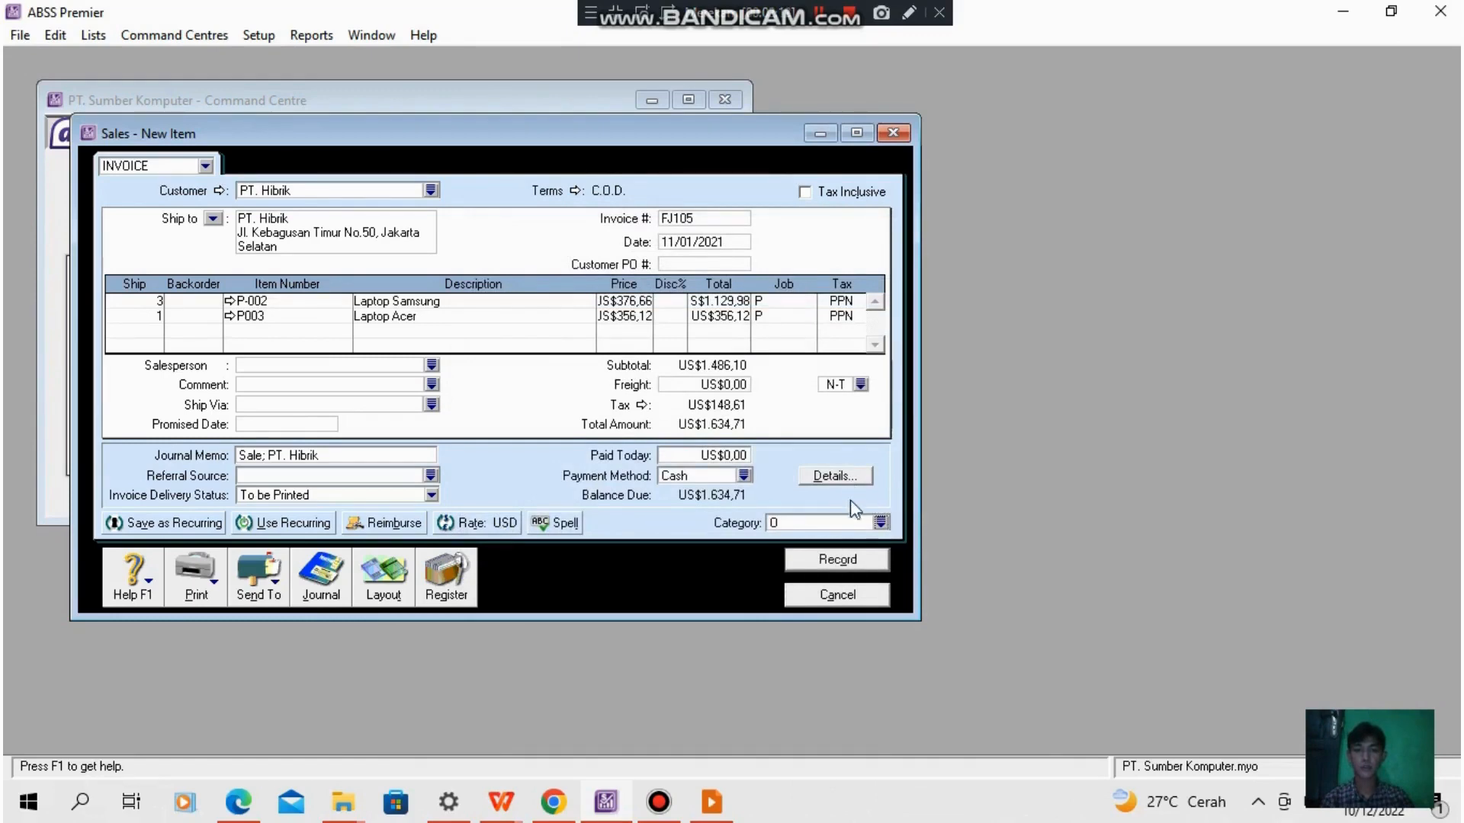
{"action": "left_click", "coordinate": [849, 561]}
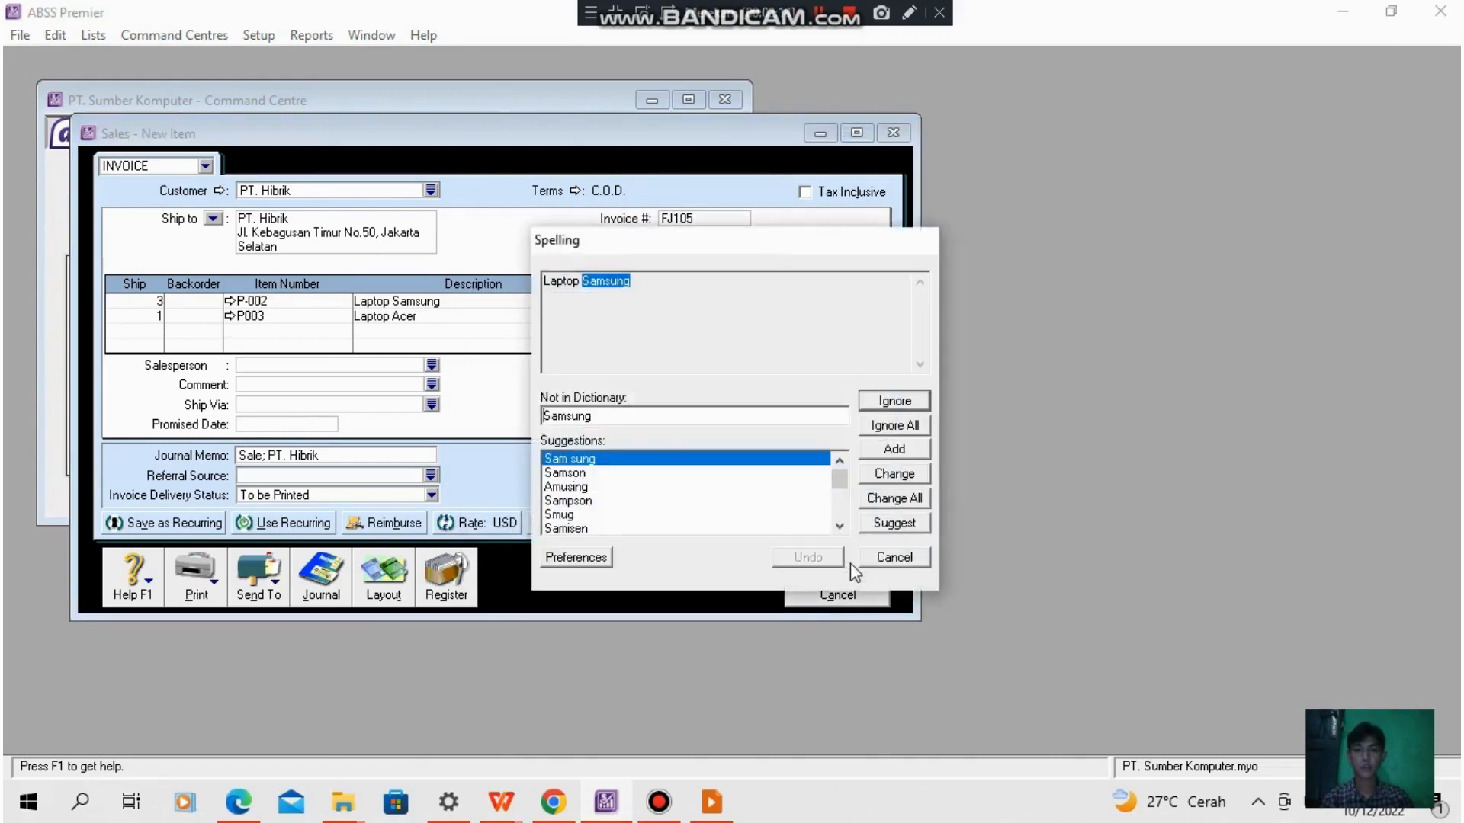
{"action": "left_click", "coordinate": [892, 555]}
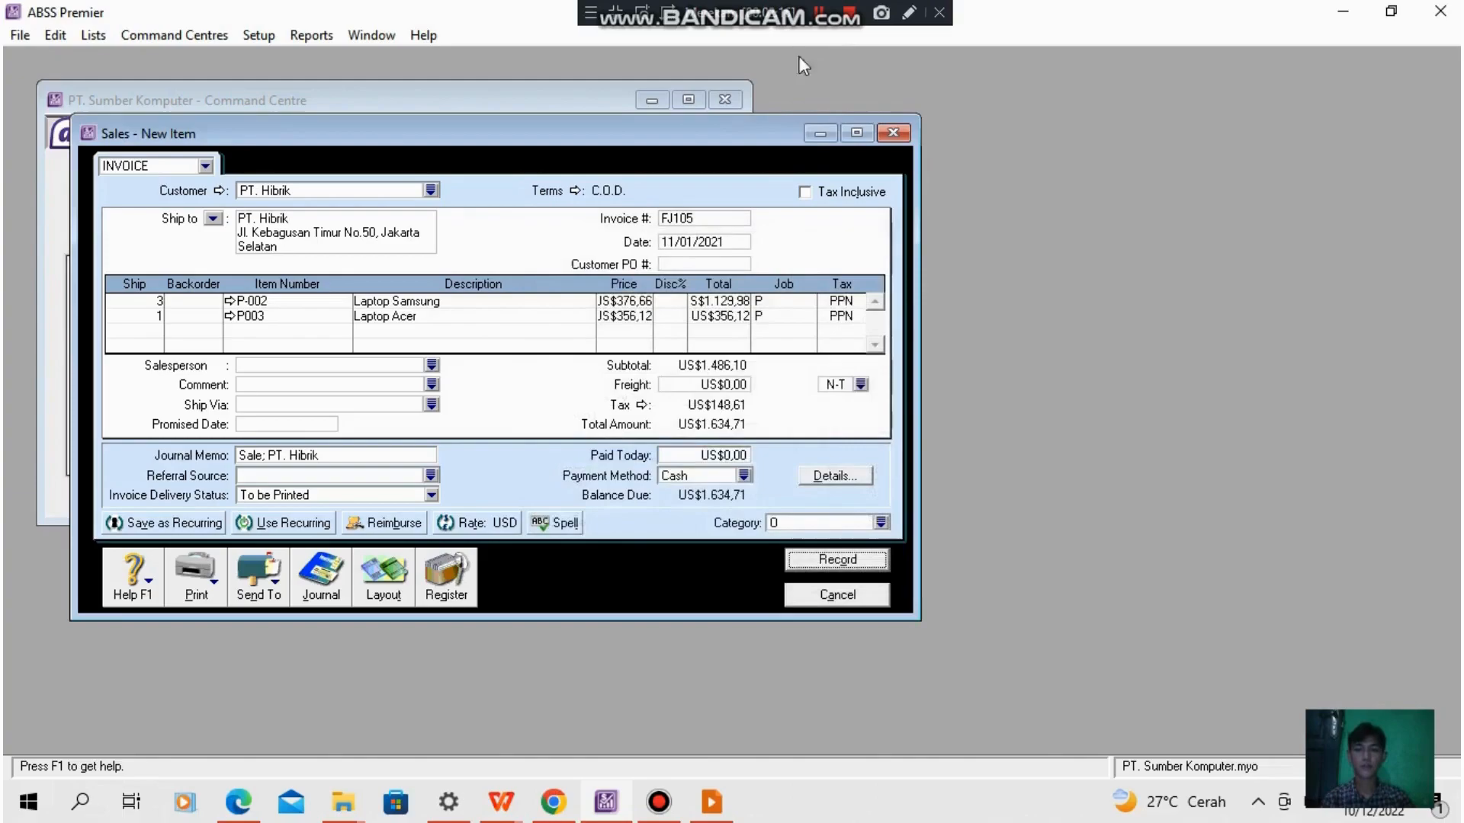
{"action": "left_click", "coordinate": [819, 13]}
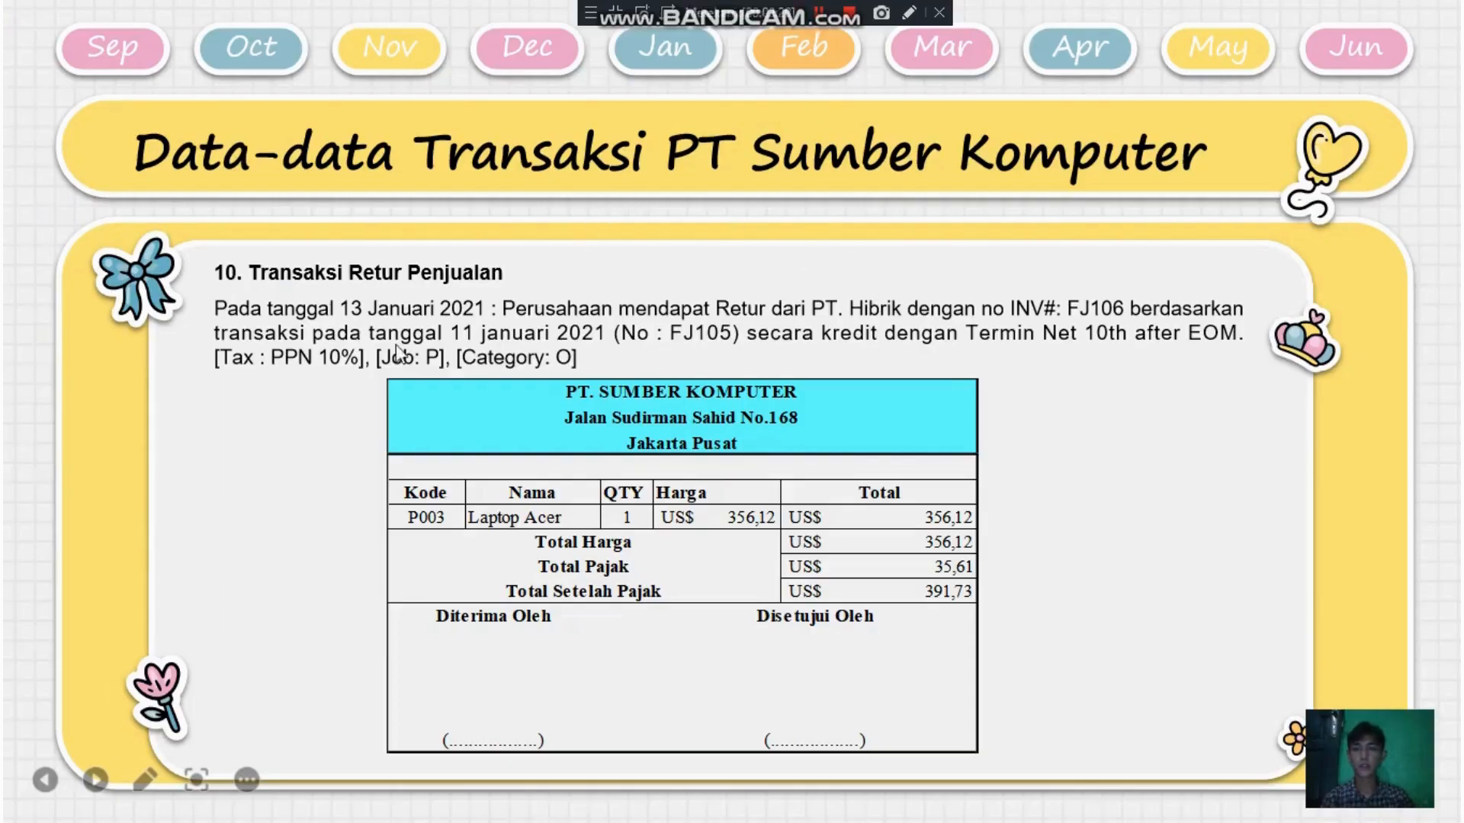
{"action": "left_click", "coordinate": [131, 436]}
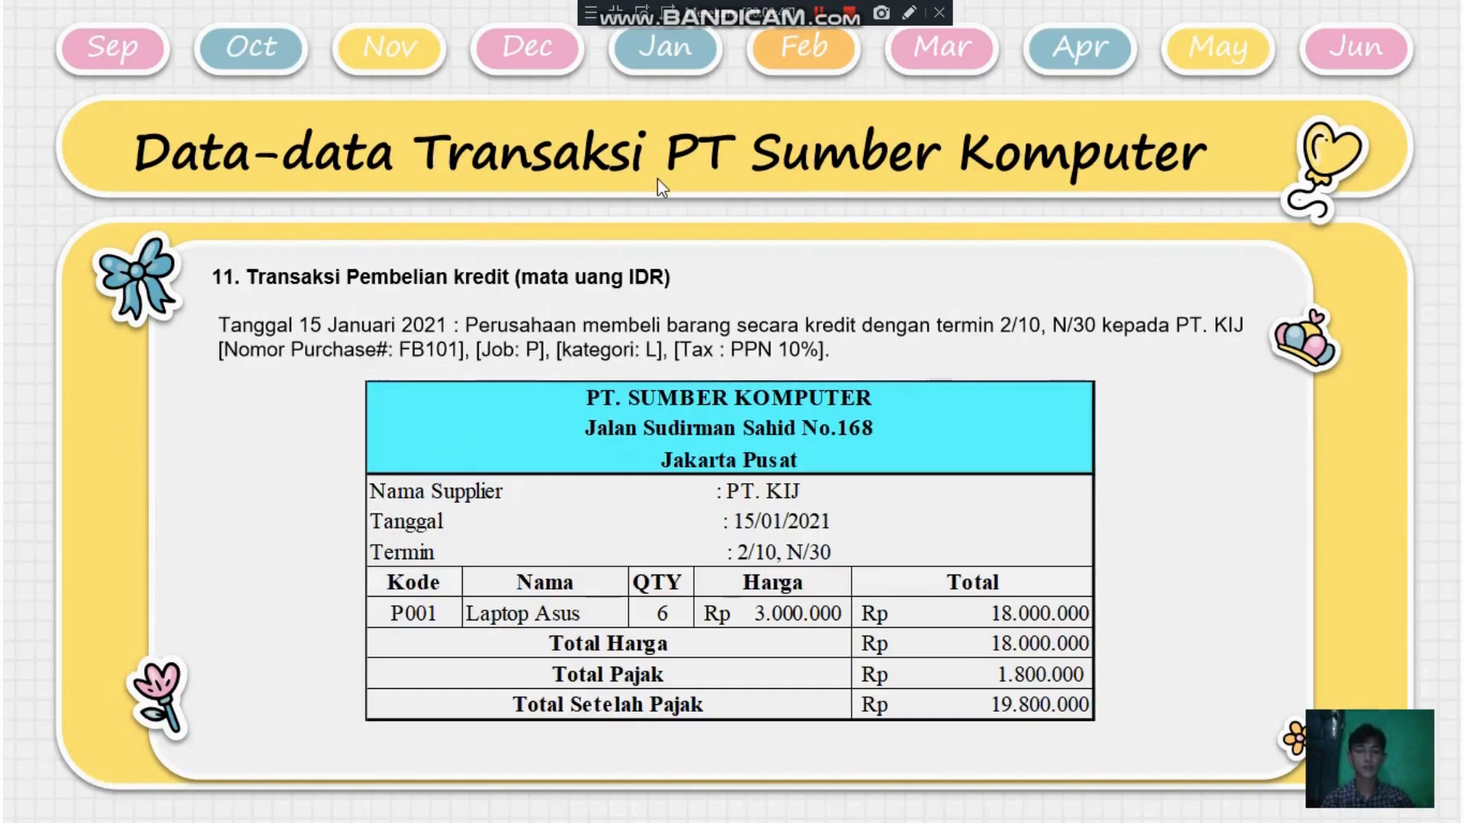
{"action": "key", "text": "Left"}
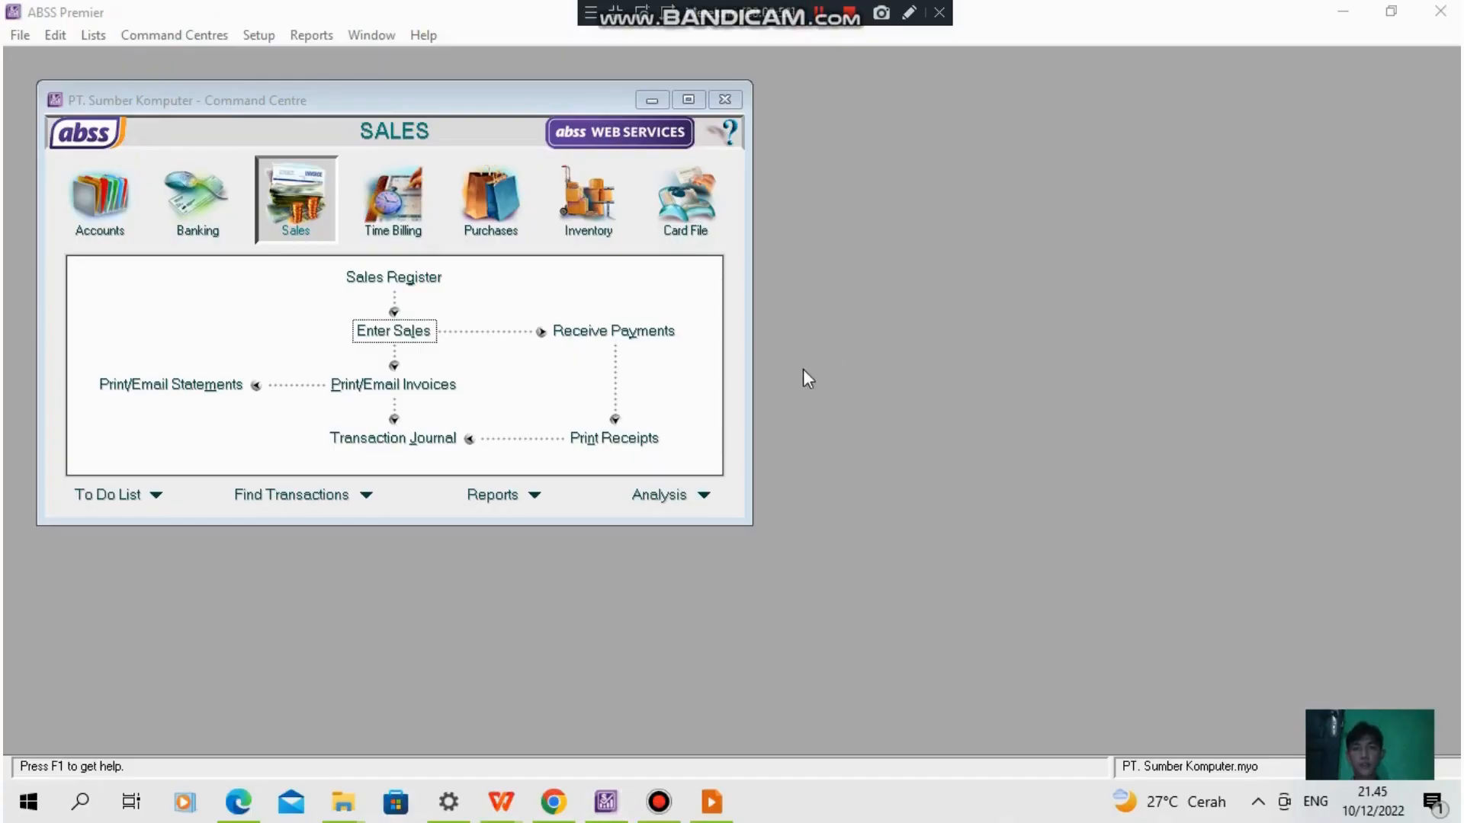
- Start return invoice FJ106 for PT. Hibrik dated 13/01/2021, terms Net 10th after EOM, with quantity -1 of item P003 Laptop Acer
{"action": "left_click", "coordinate": [420, 332]}
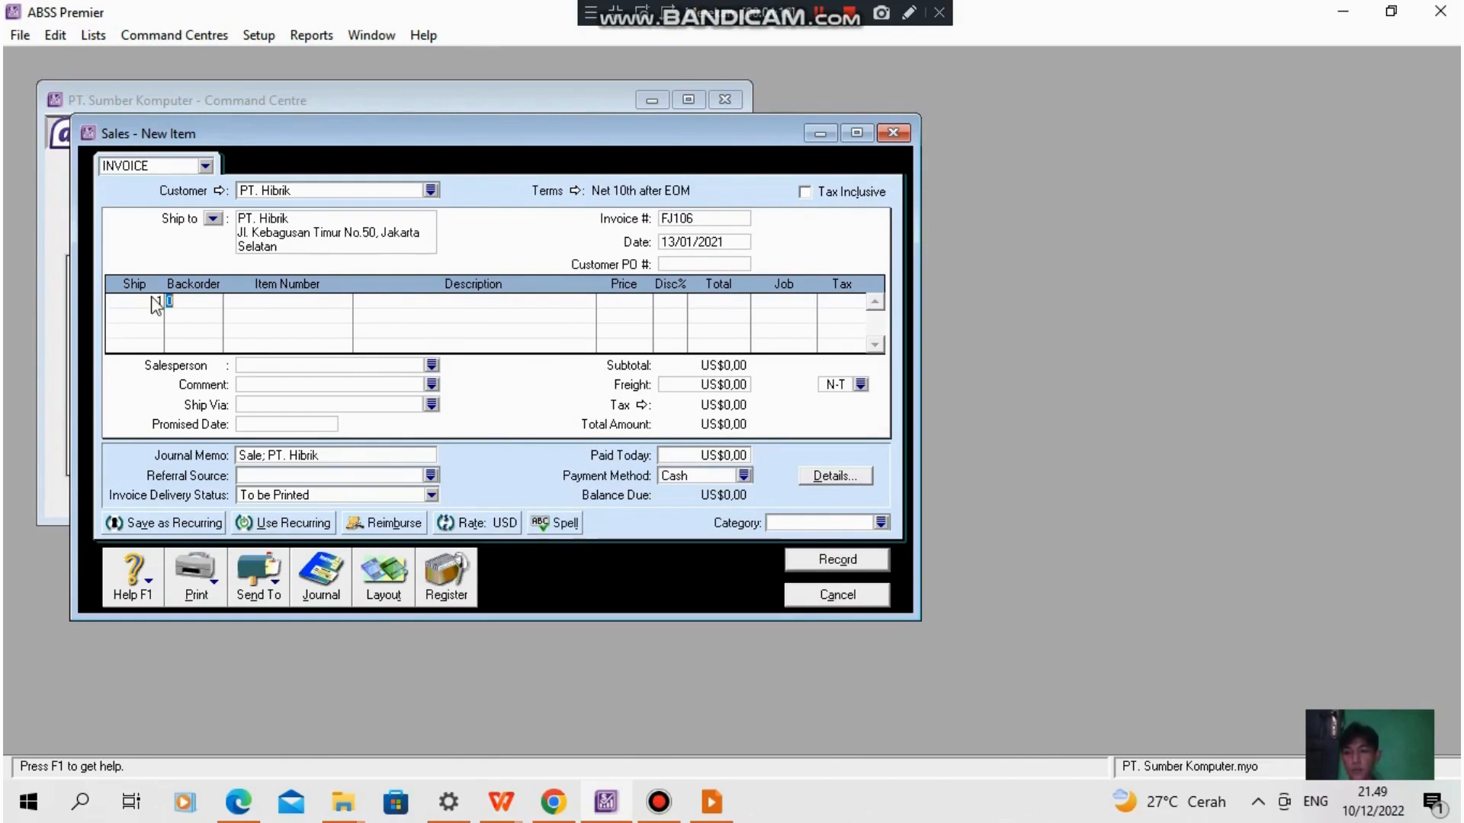
{"action": "left_click", "coordinate": [258, 302]}
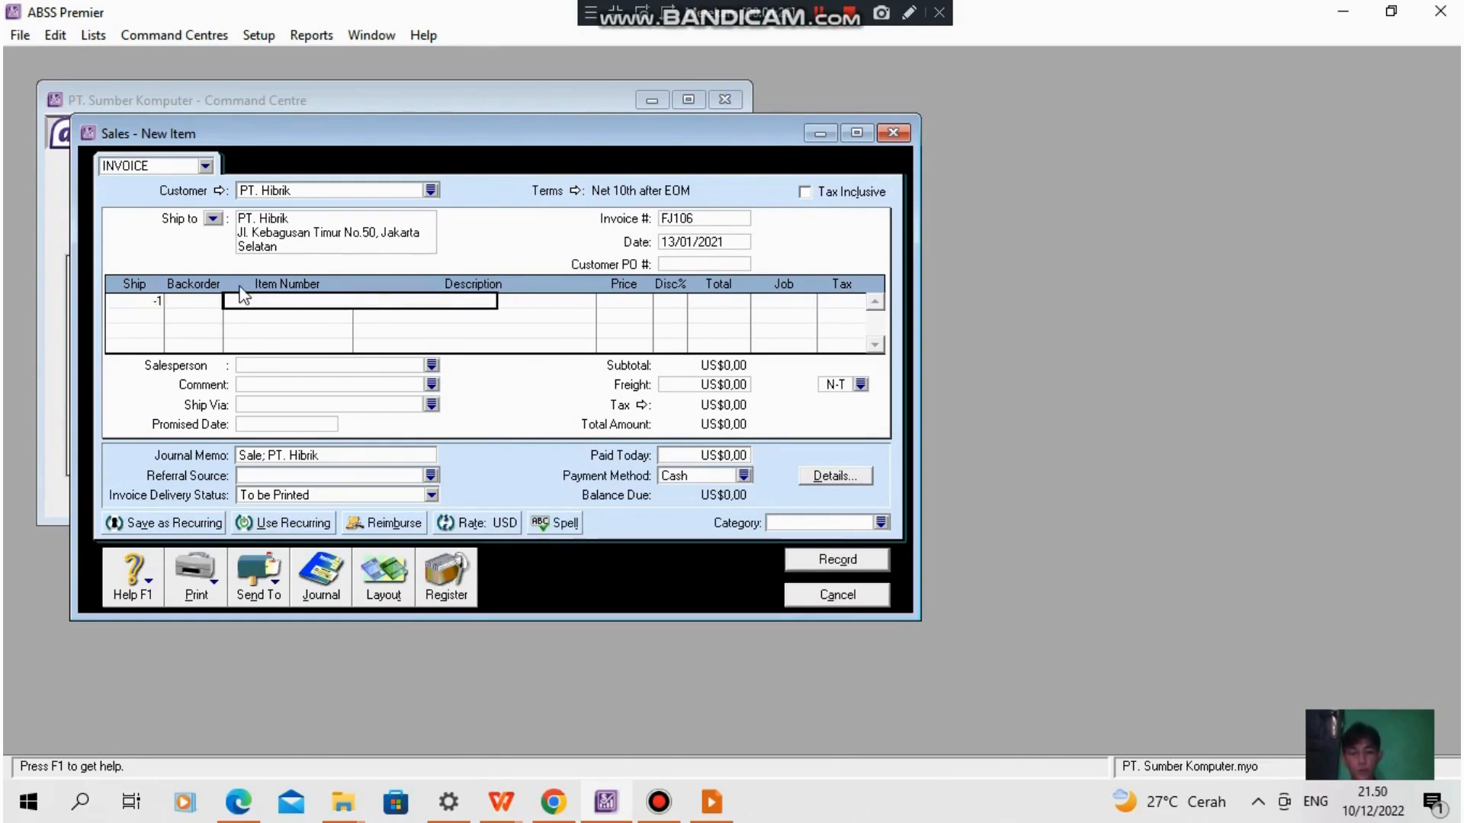
{"action": "key", "text": "Tab"}
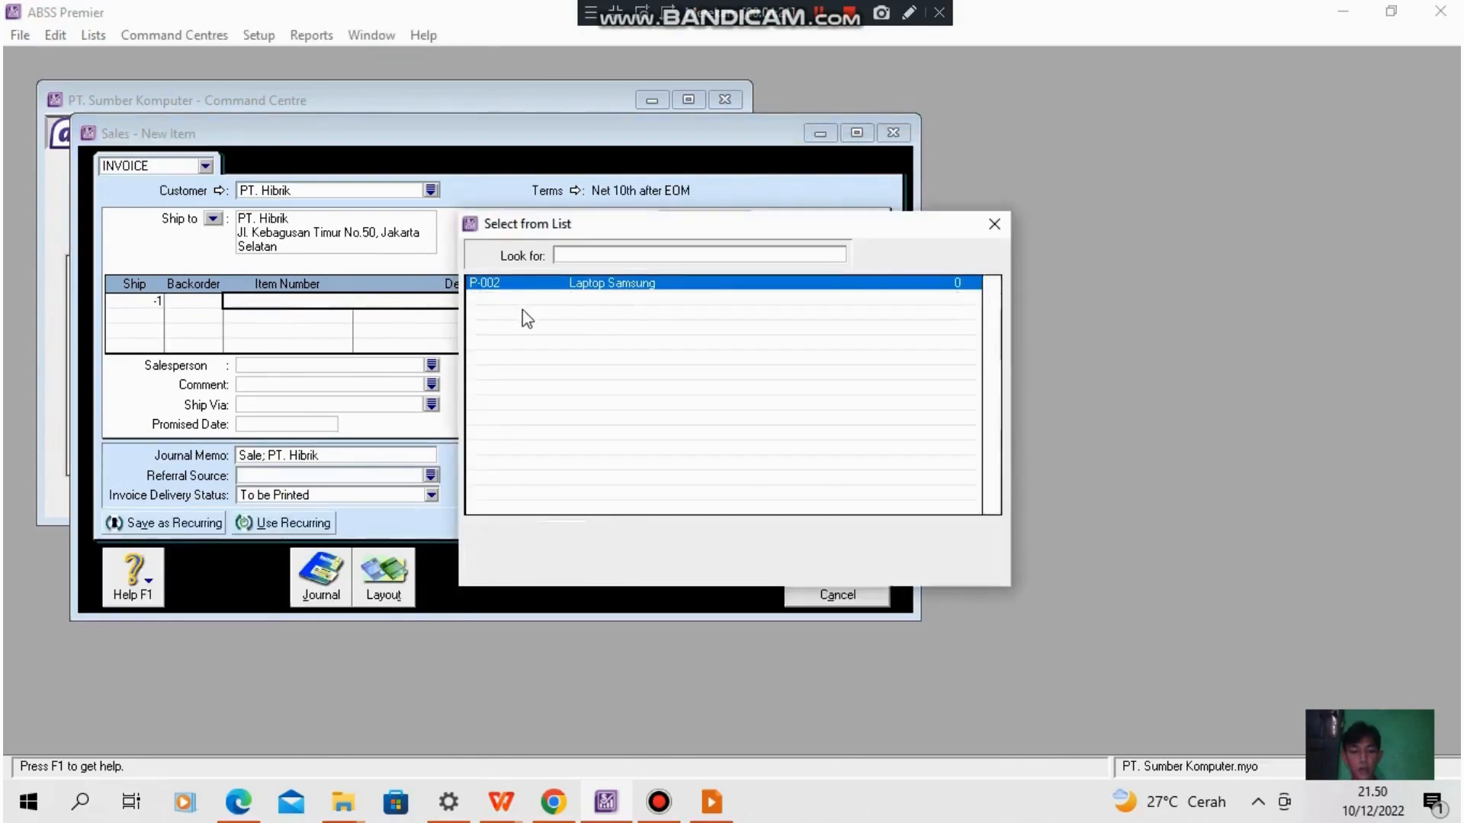
{"action": "type", "text": "P003"}
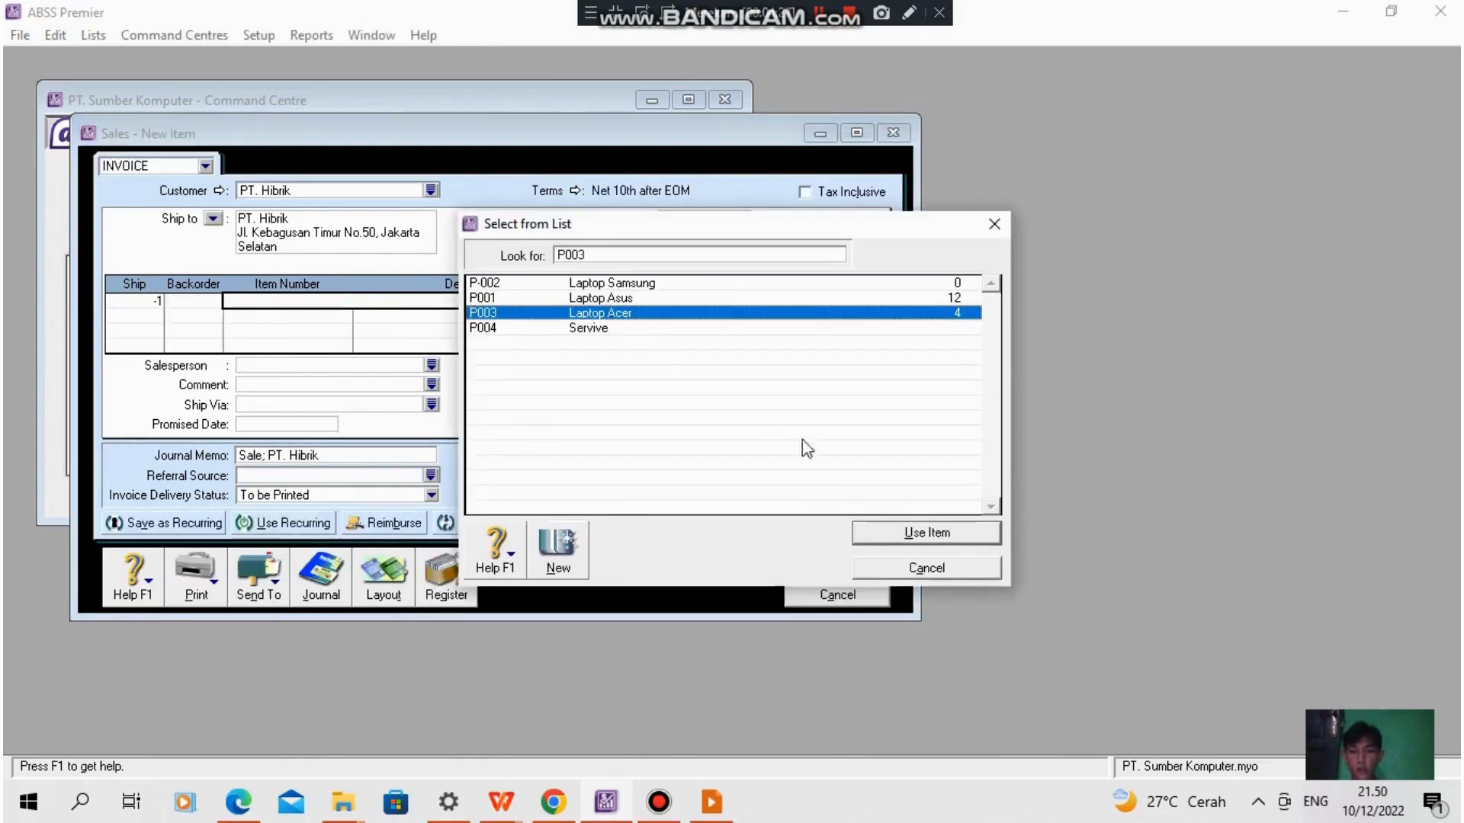
{"action": "left_click", "coordinate": [914, 532]}
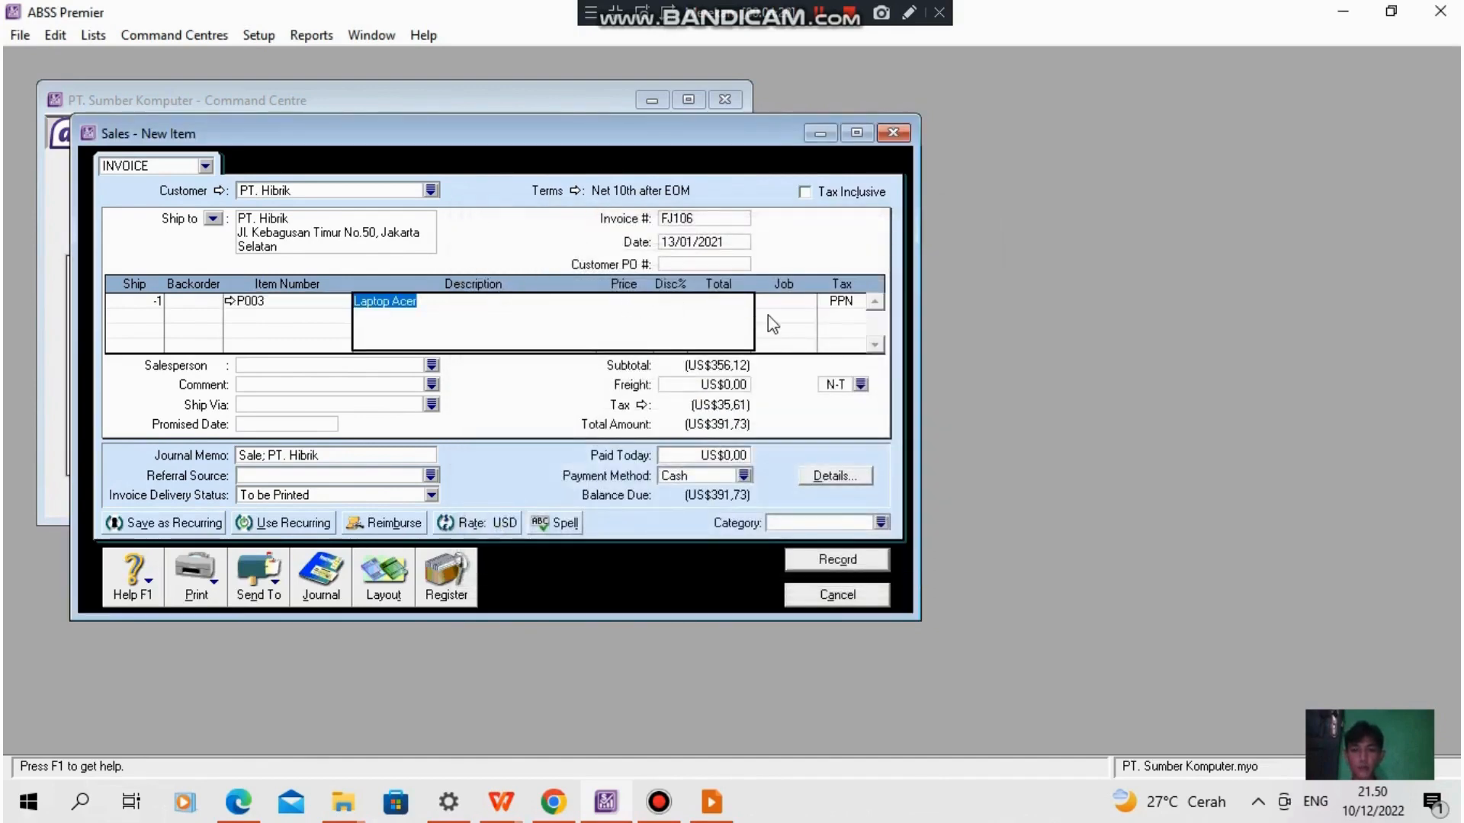
- Assign job P to the returned Laptop Acer, set the invoice category to O, and record the return
{"action": "left_click", "coordinate": [262, 316]}
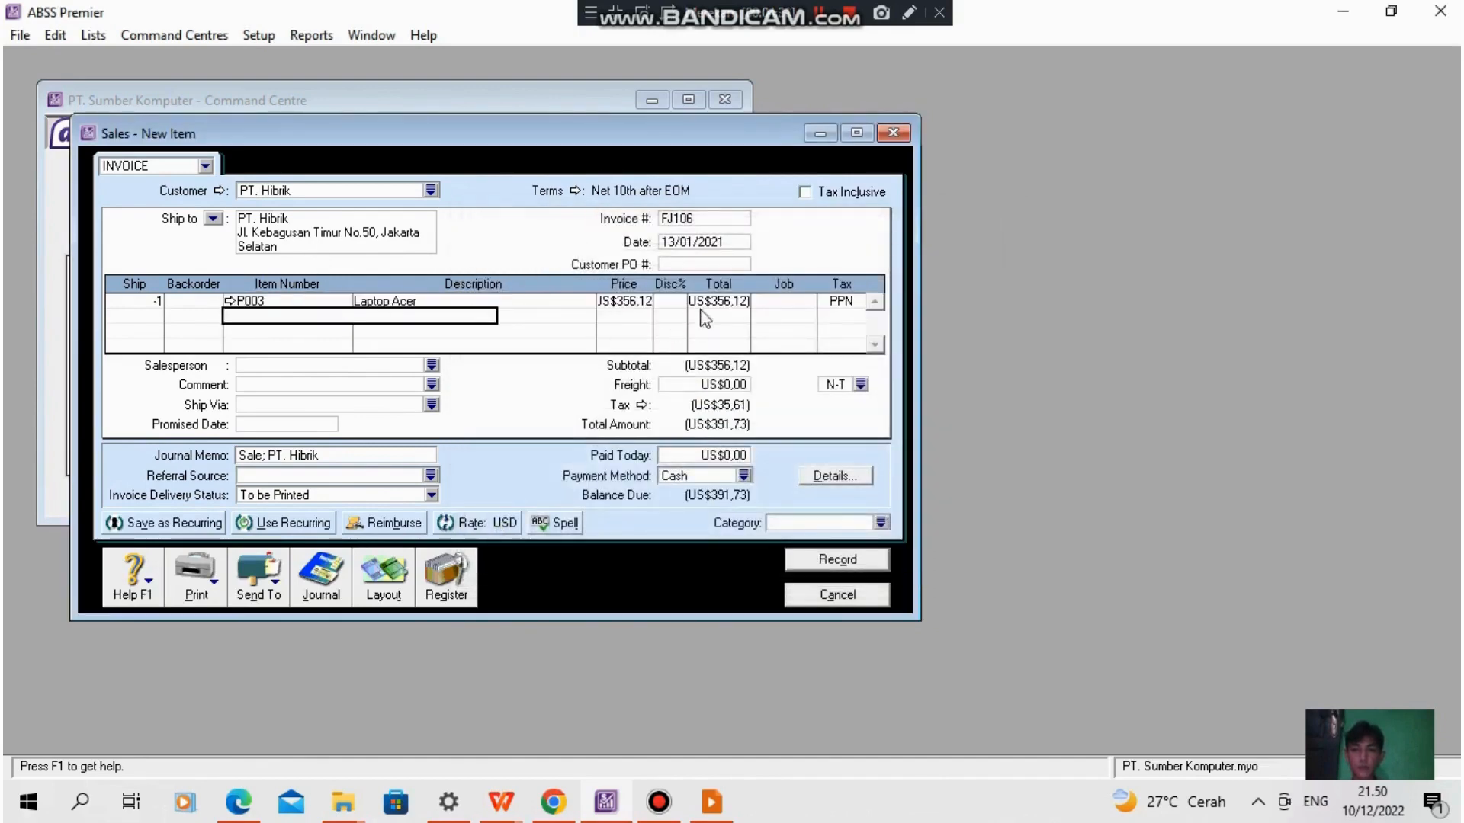
{"action": "left_click", "coordinate": [789, 302]}
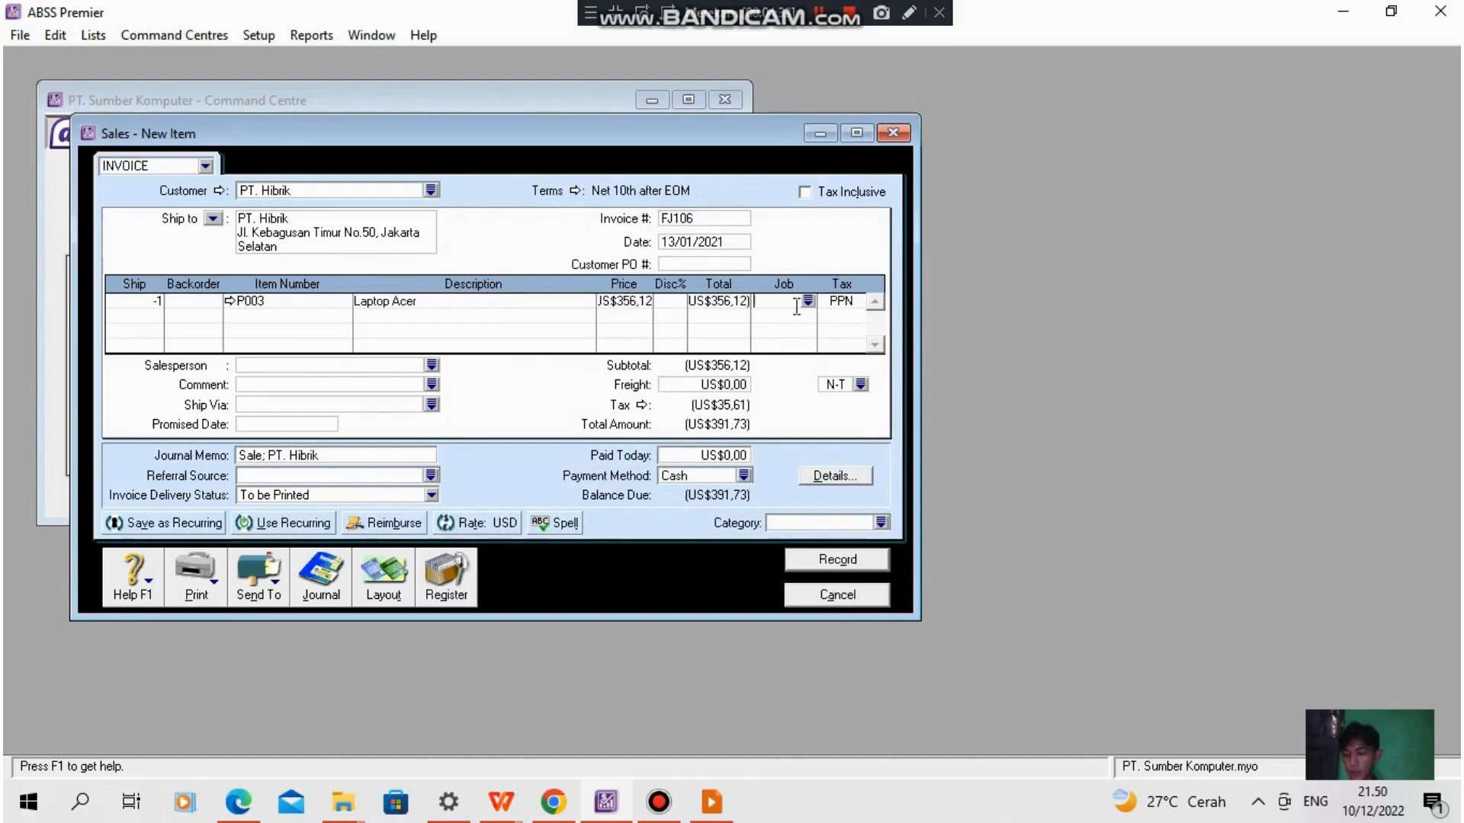
{"action": "left_click", "coordinate": [807, 301]}
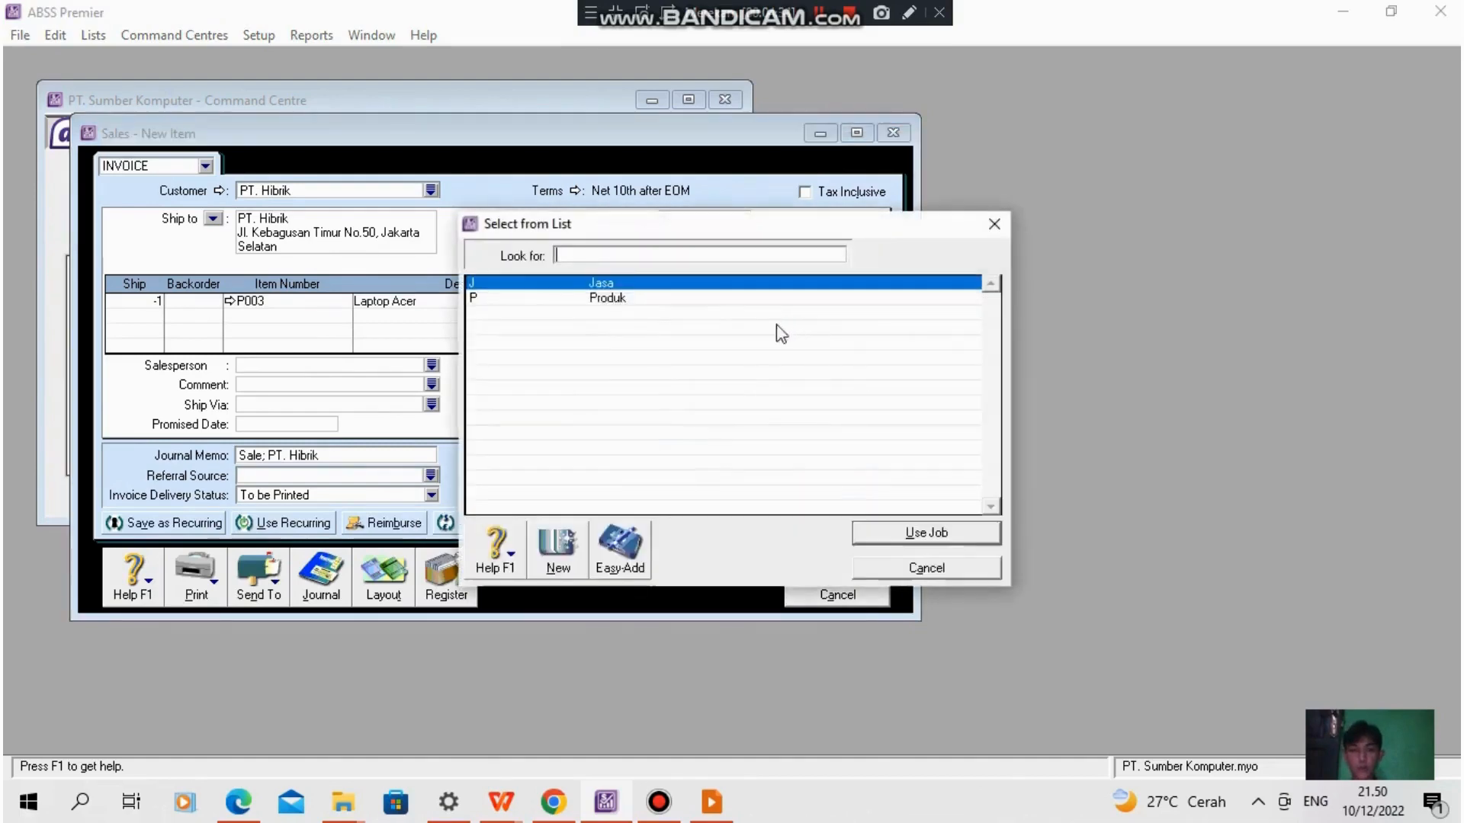
{"action": "left_click", "coordinate": [620, 309]}
{"action": "left_click", "coordinate": [904, 535]}
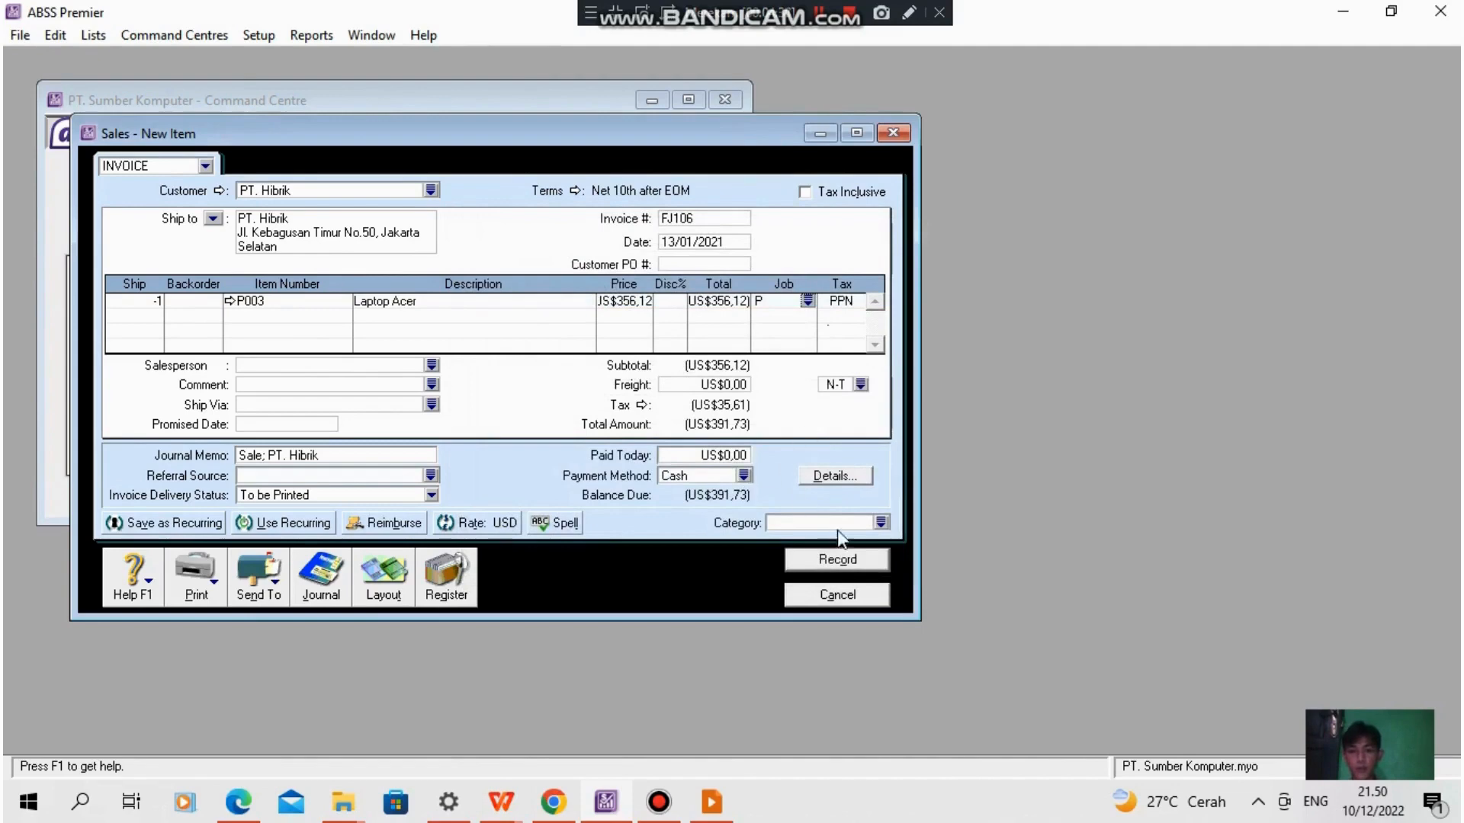
{"action": "left_click", "coordinate": [881, 523]}
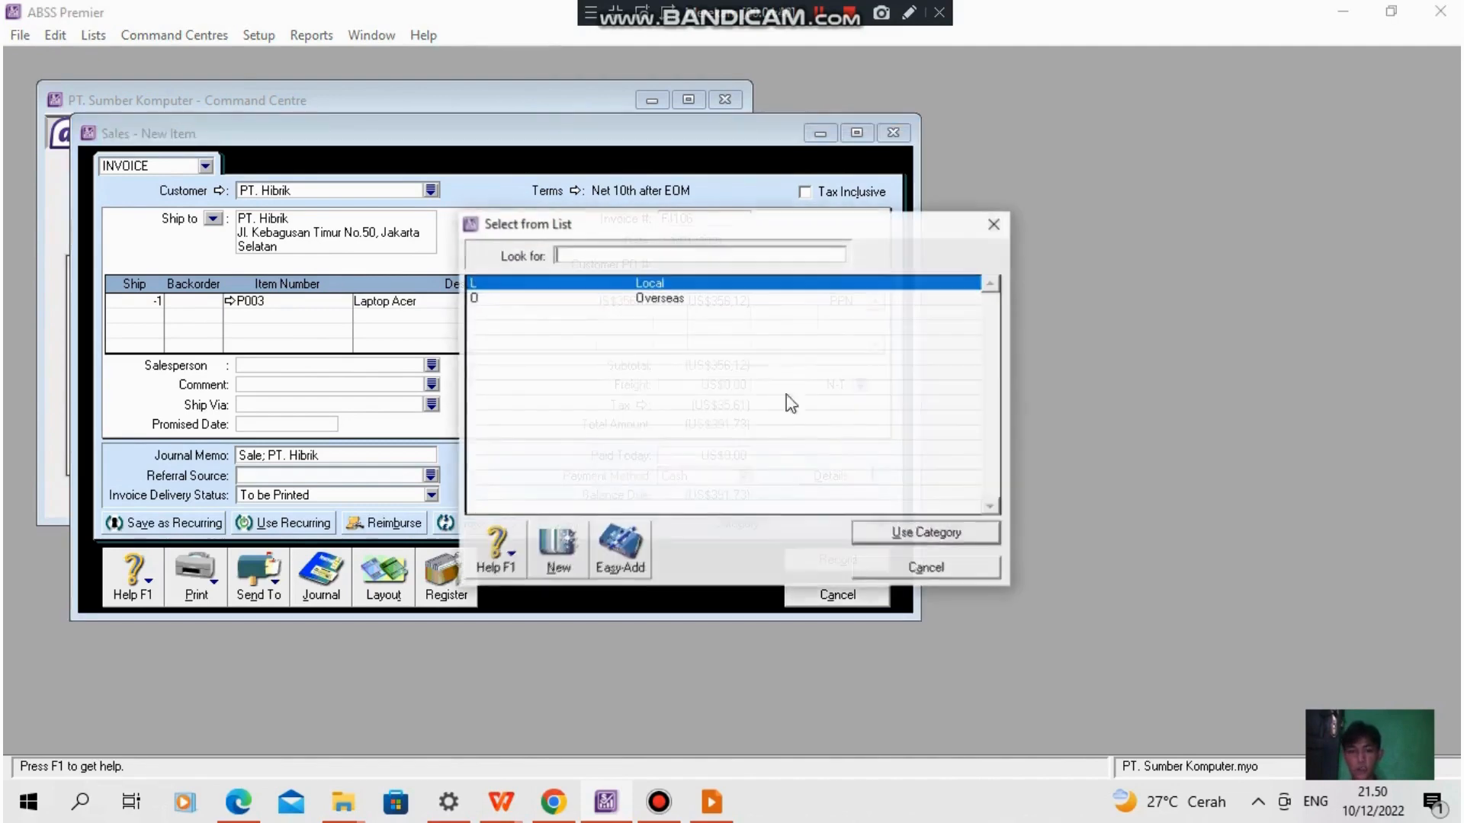
{"action": "left_click", "coordinate": [602, 298]}
{"action": "left_click", "coordinate": [946, 532]}
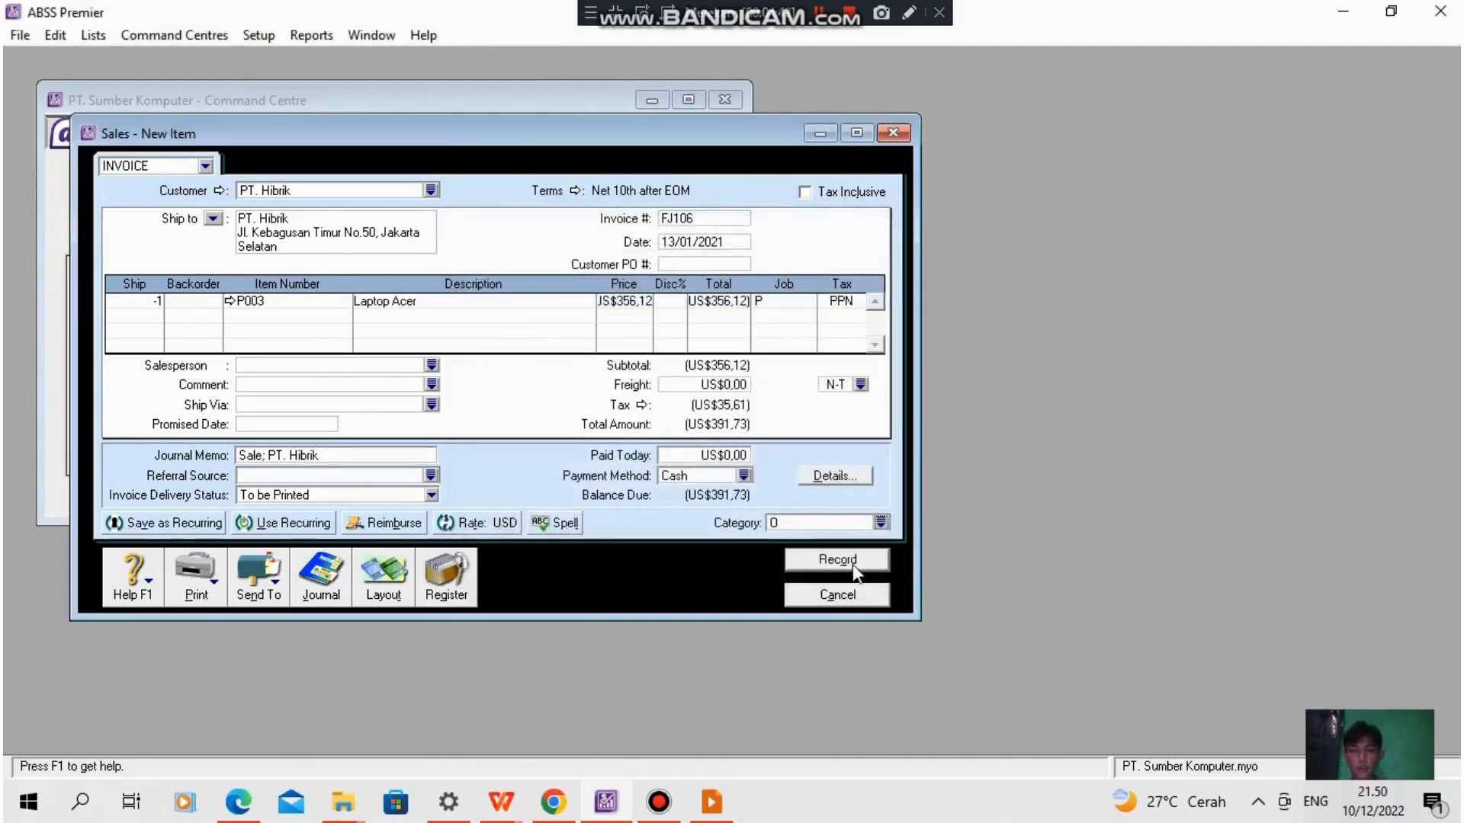
{"action": "left_click", "coordinate": [853, 560]}
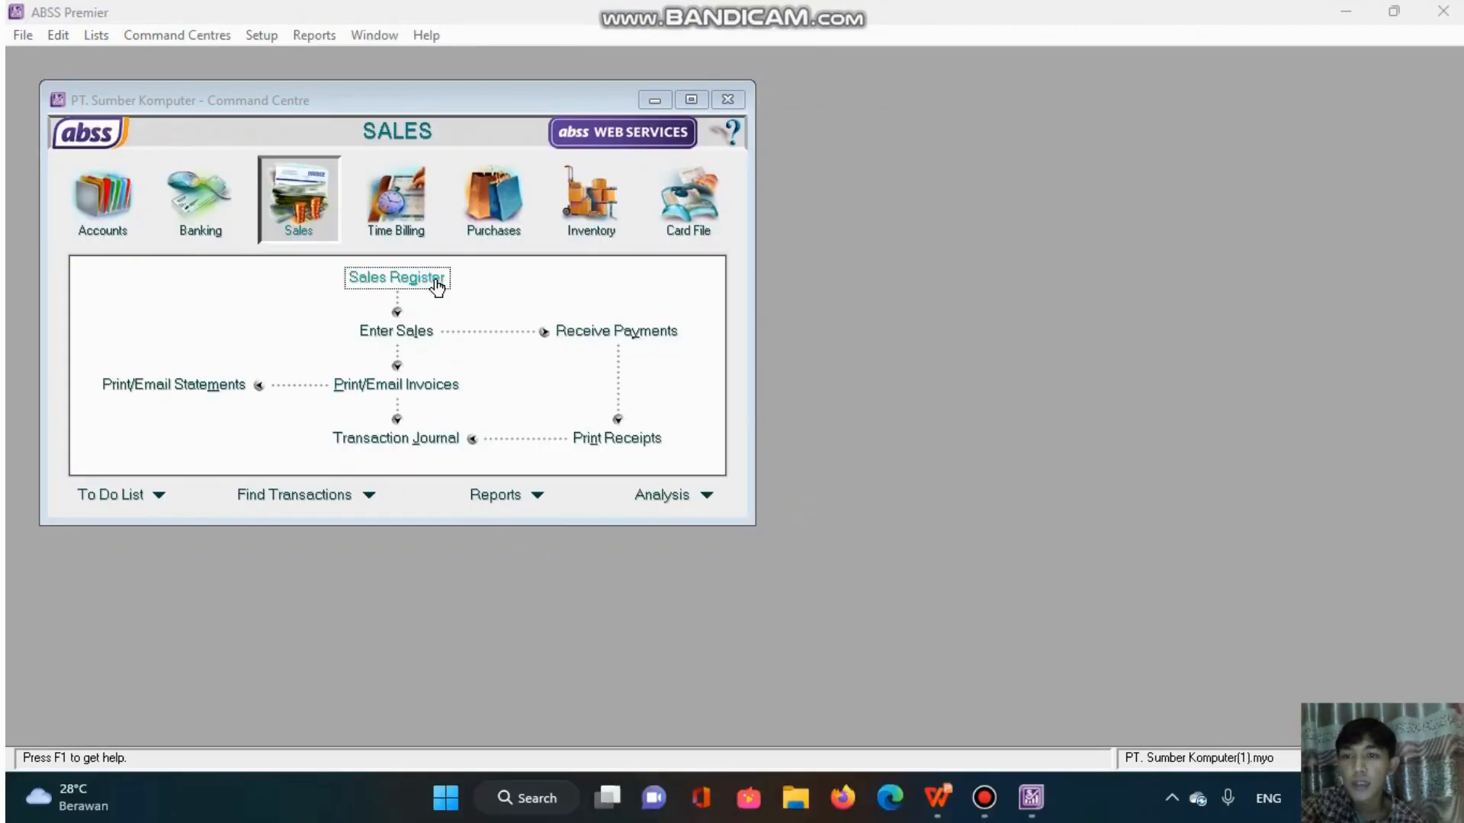
- Apply the US$391,73 credit from return FJ106 to PT. Hibrik's open sale, dated 13/01/2021, record the settlement, and close the sales register
{"action": "left_click", "coordinate": [433, 289]}
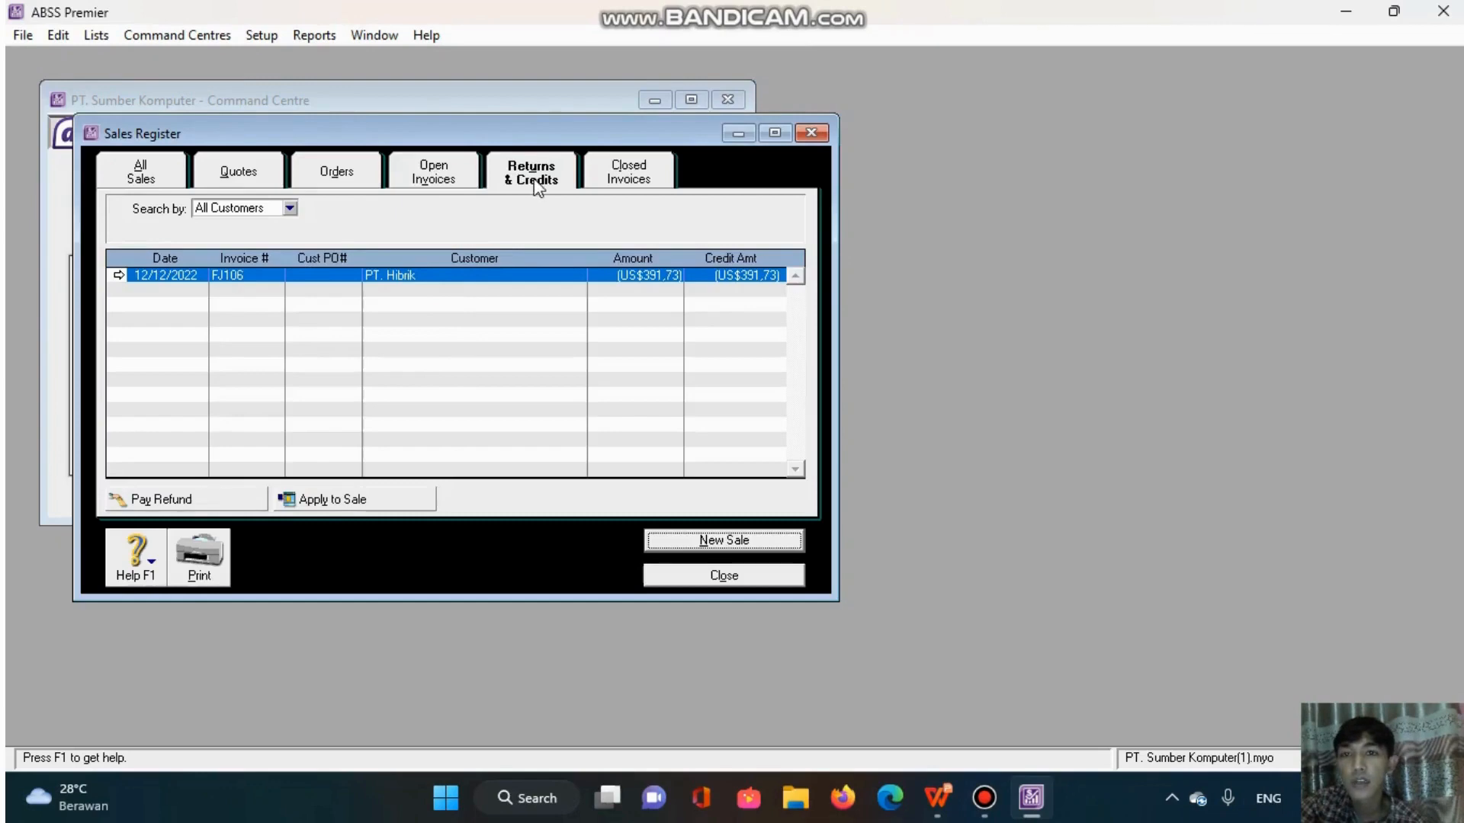
{"action": "left_click", "coordinate": [345, 499]}
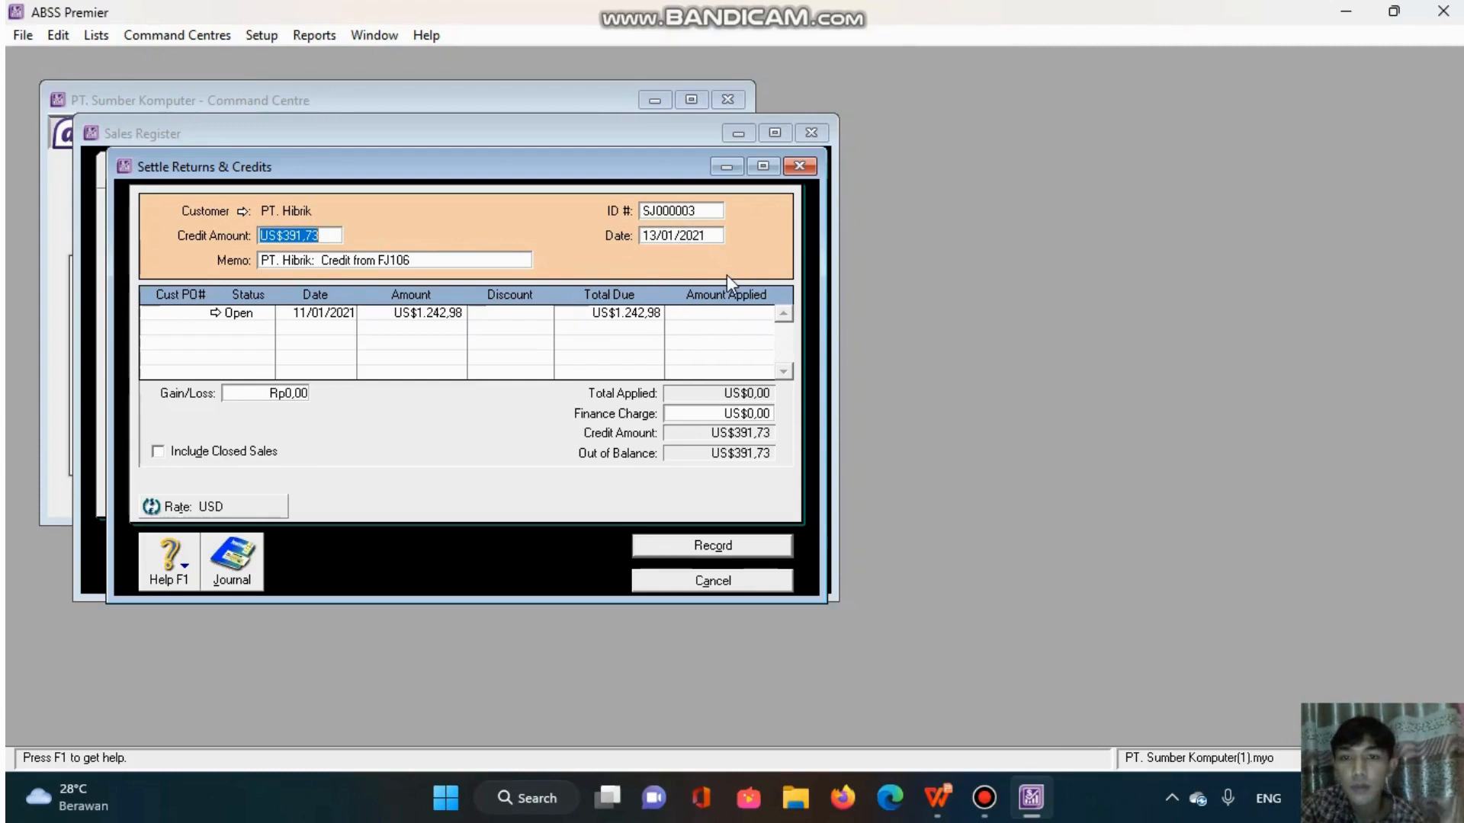
{"action": "left_click", "coordinate": [732, 311]}
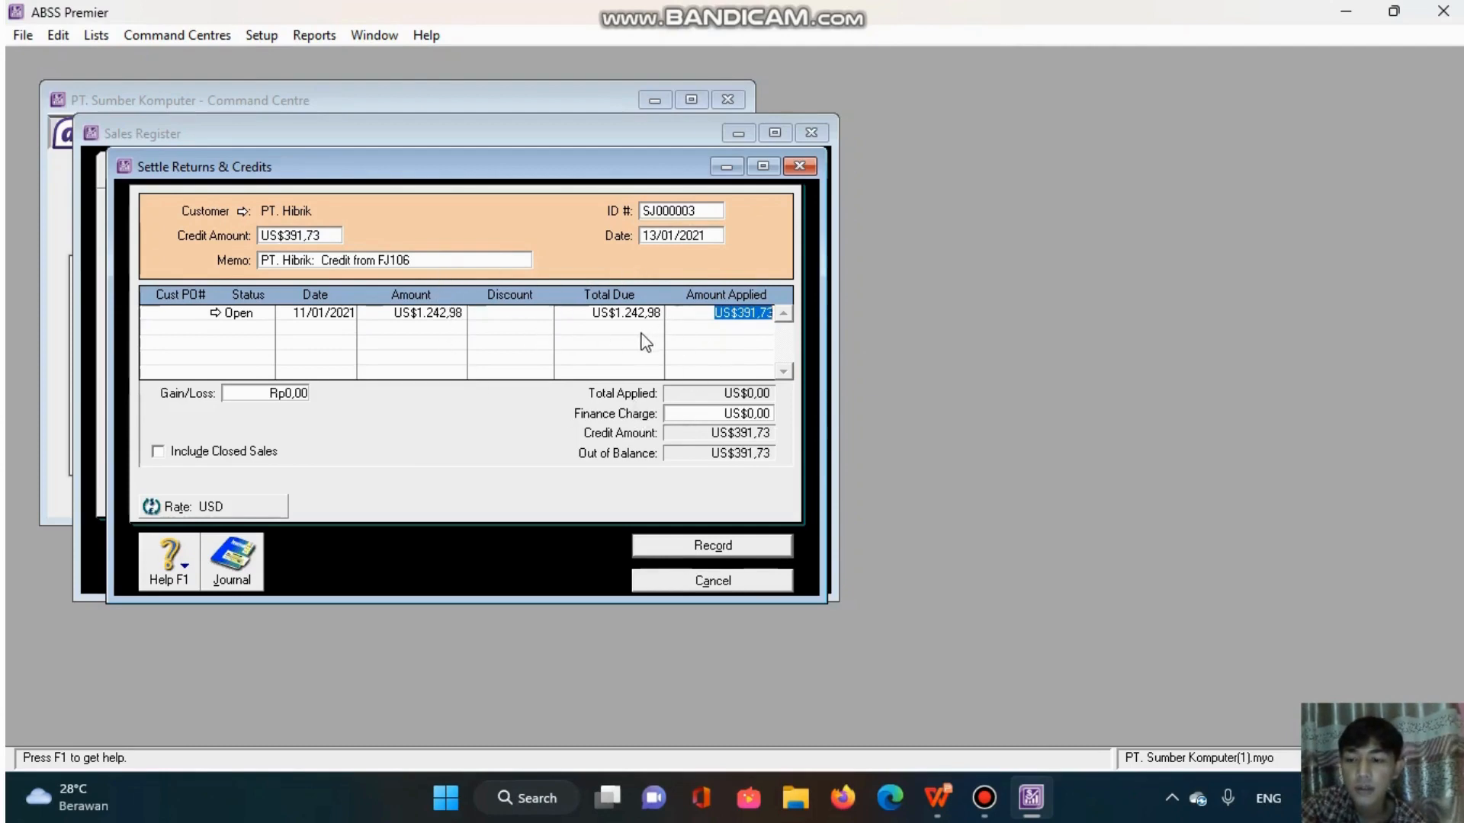
{"action": "key", "text": "Tab"}
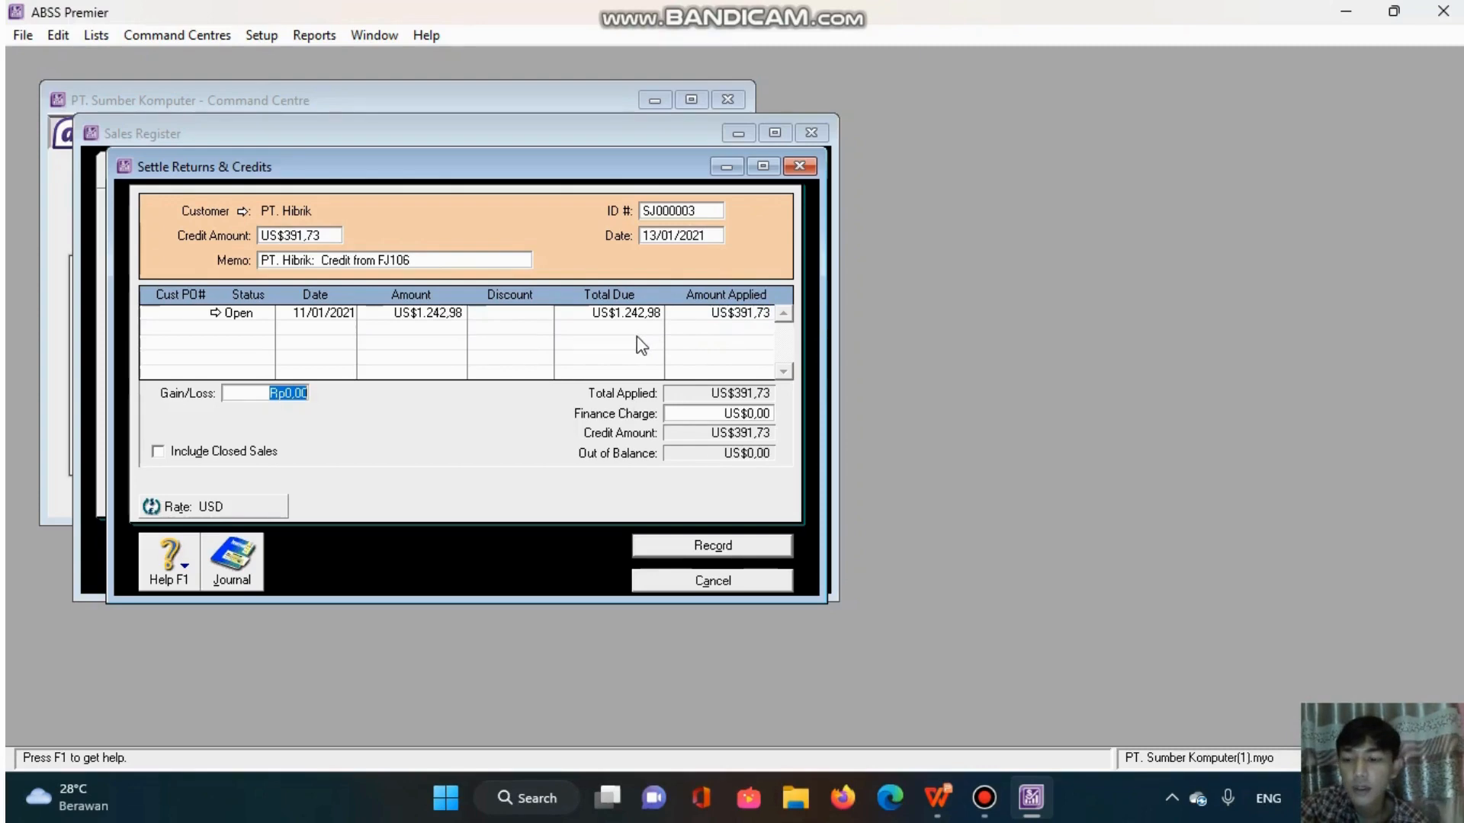
{"action": "key", "text": "Tab"}
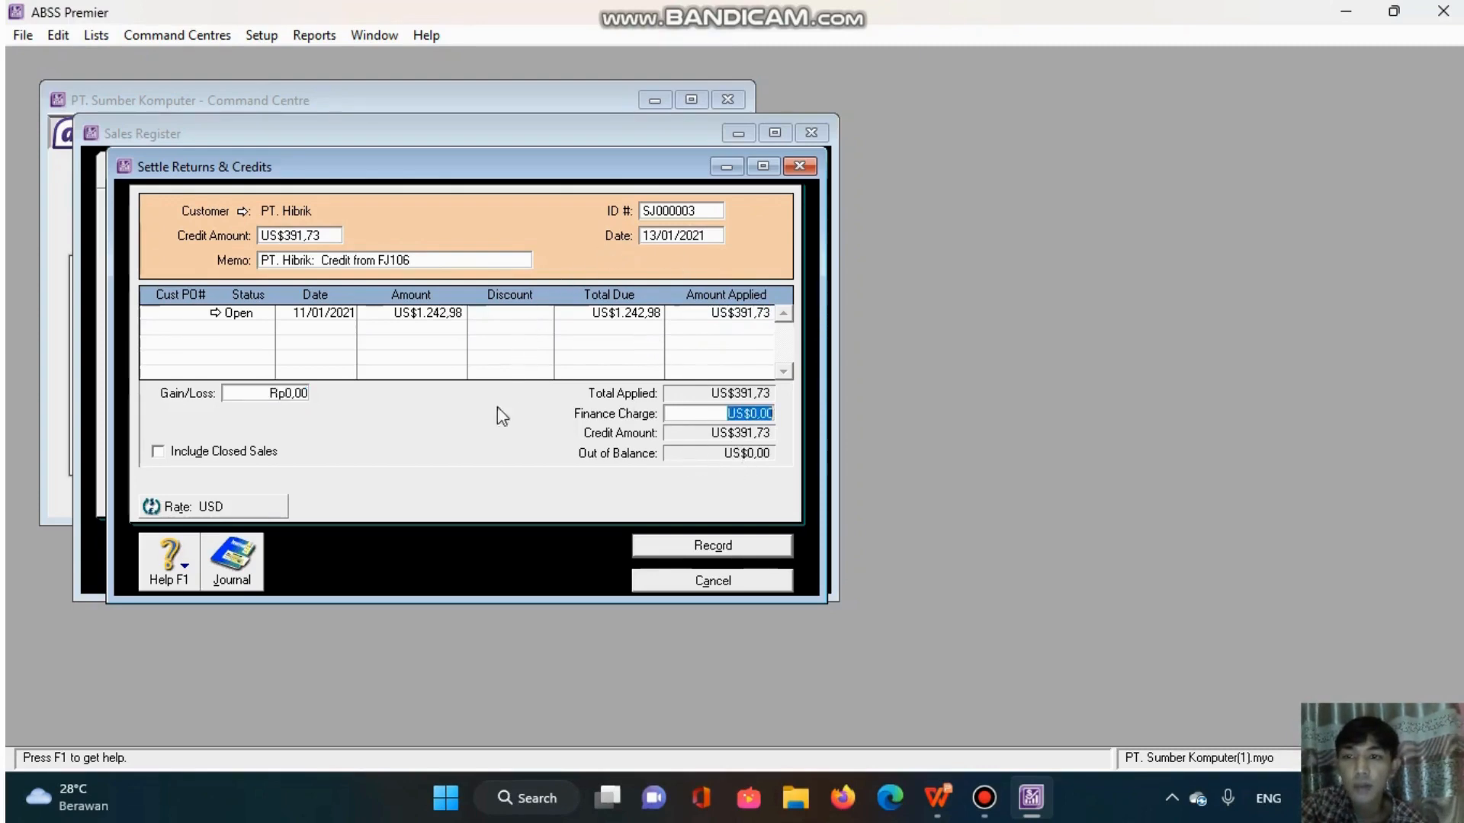
{"action": "left_click", "coordinate": [732, 546]}
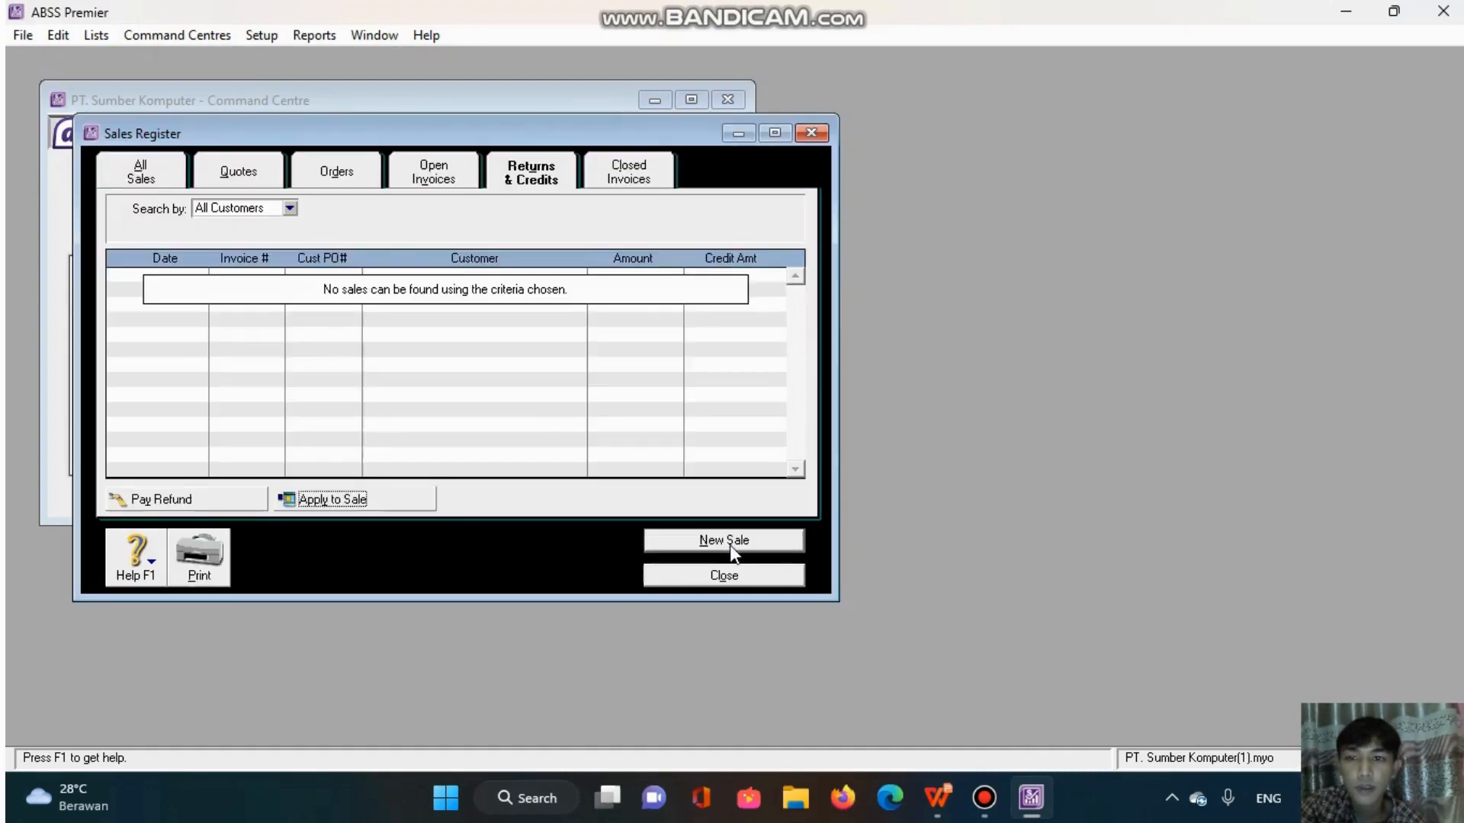
{"action": "left_click", "coordinate": [706, 575]}
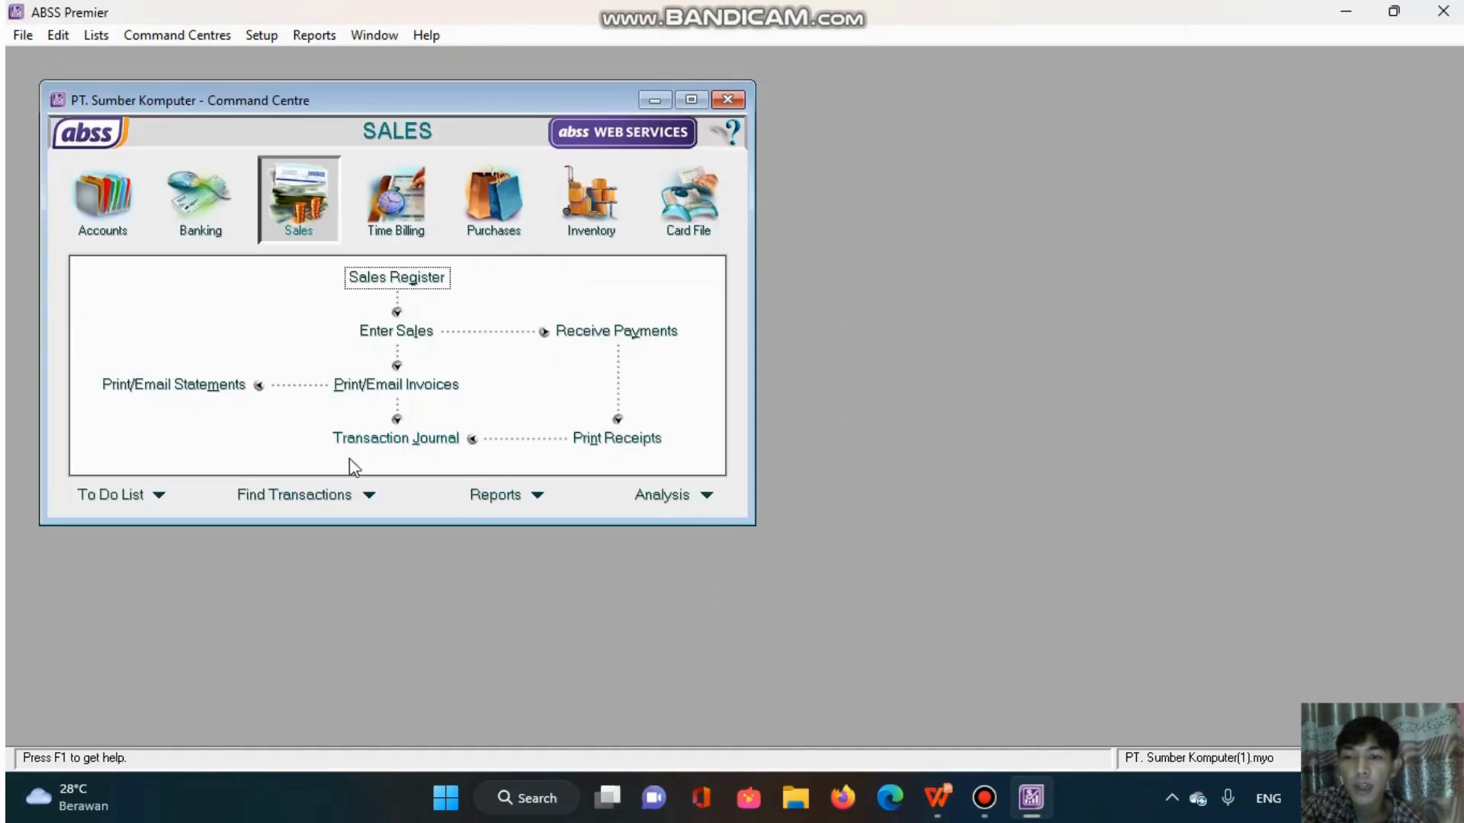
- Open the sales transaction journal and limit its entries to those dated from 13/01/2021
{"action": "left_click", "coordinate": [384, 439]}
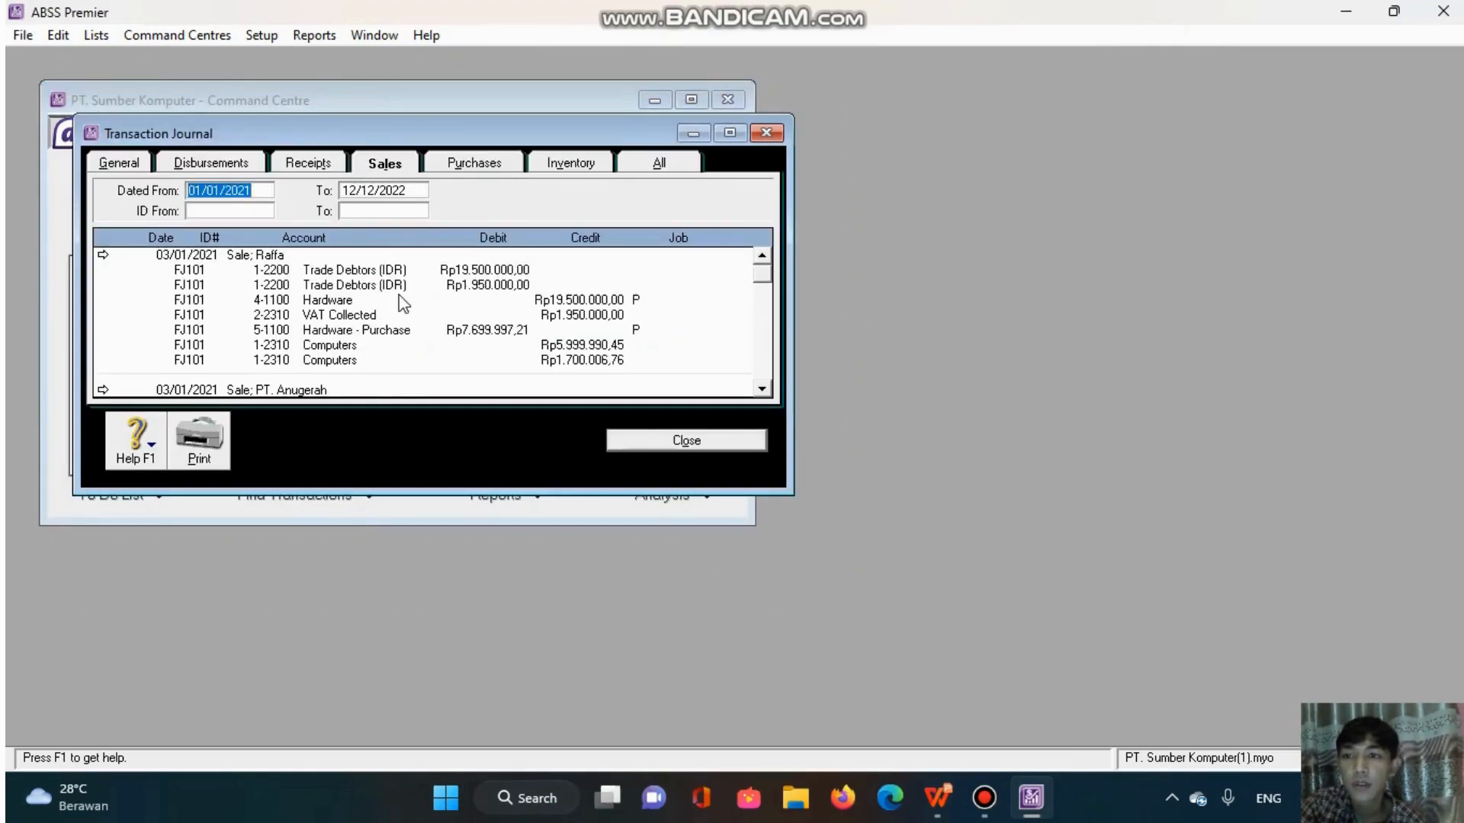
{"action": "scroll", "coordinate": [395, 306], "scroll_direction": "down", "scroll_amount": 6}
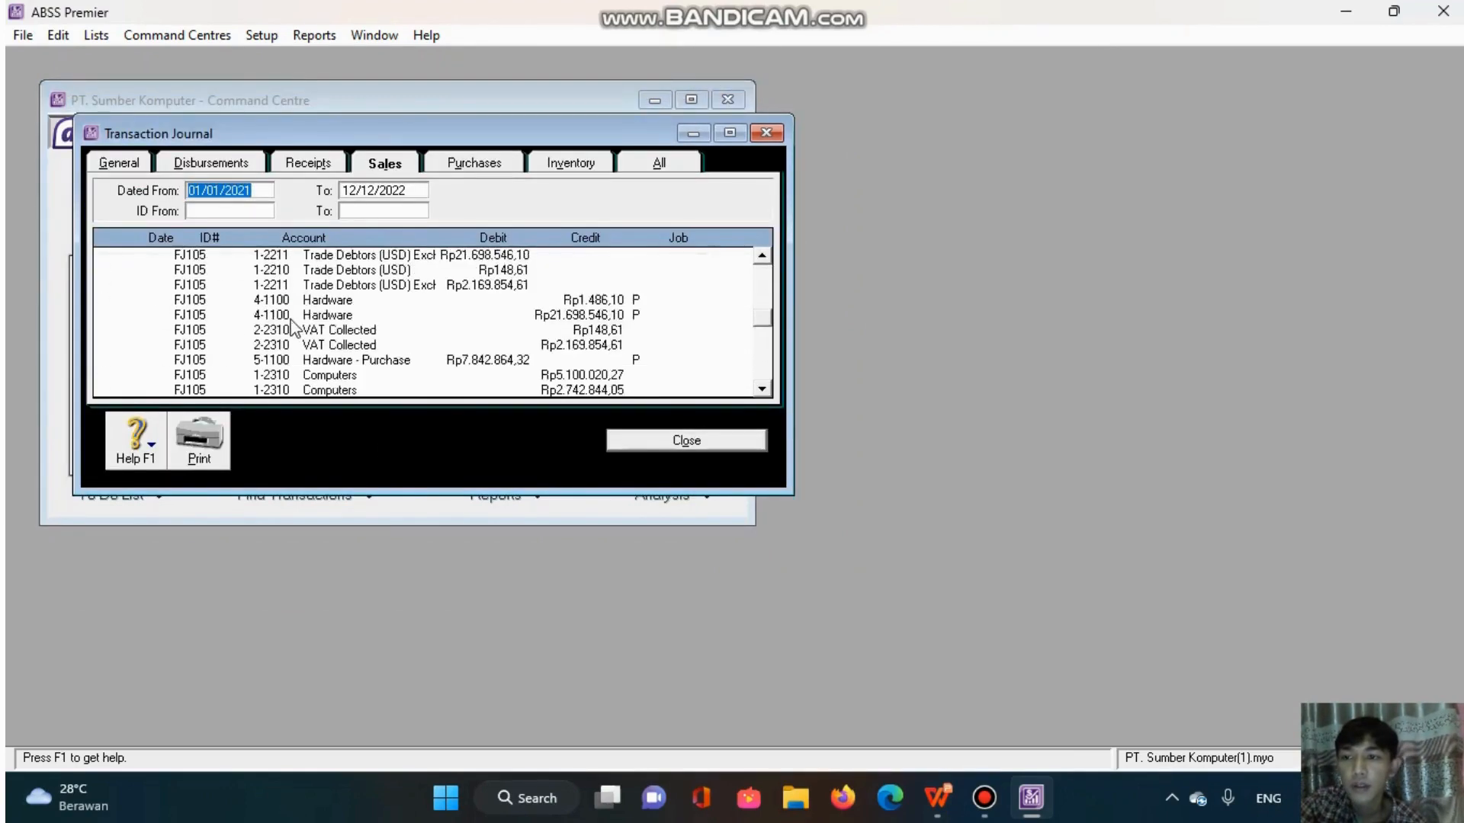
{"action": "scroll", "coordinate": [313, 252], "scroll_direction": "up", "scroll_amount": 3}
{"action": "scroll", "coordinate": [308, 222], "scroll_direction": "up", "scroll_amount": 2}
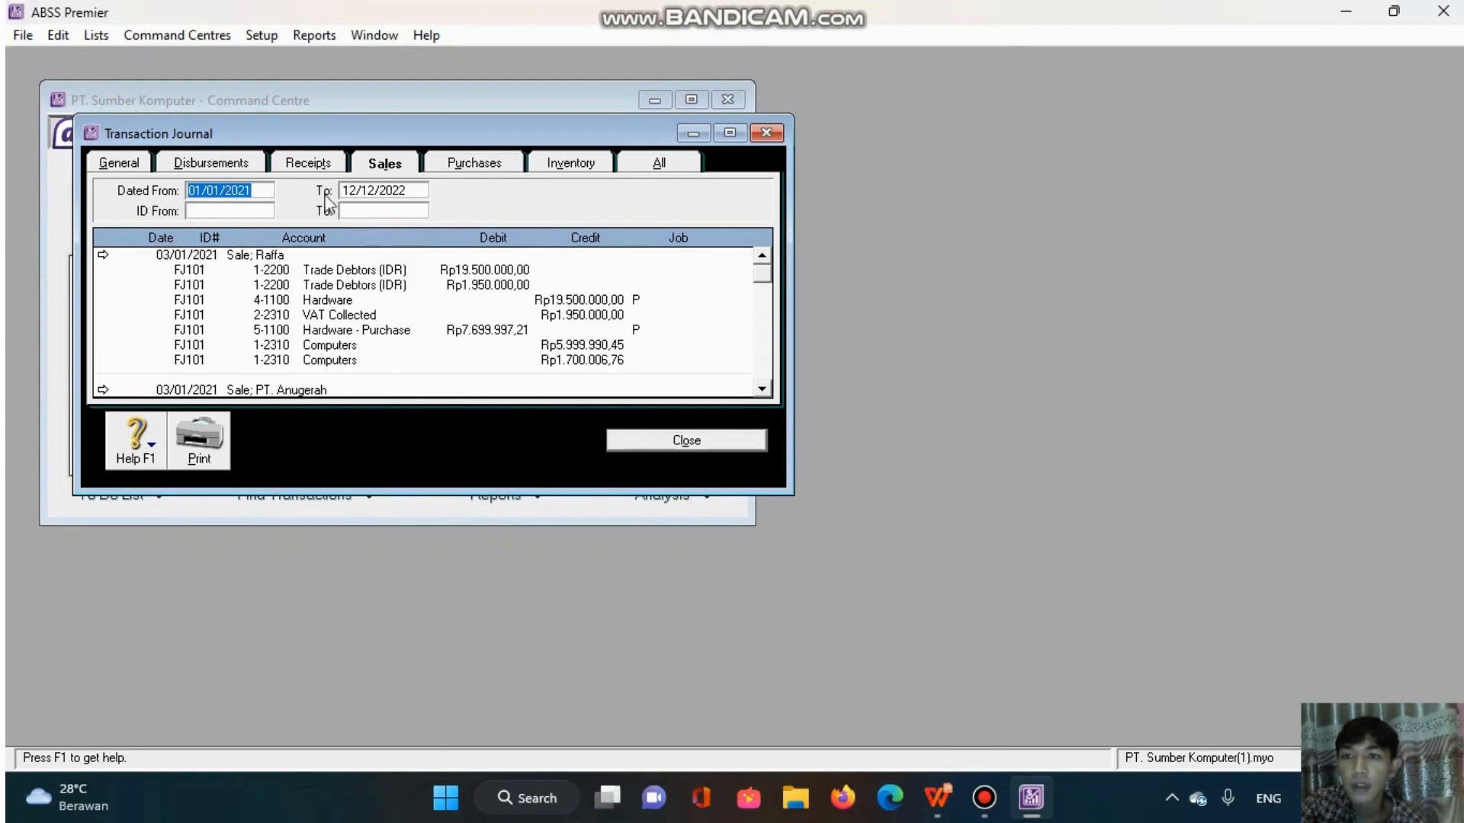
{"action": "left_click", "coordinate": [206, 190]}
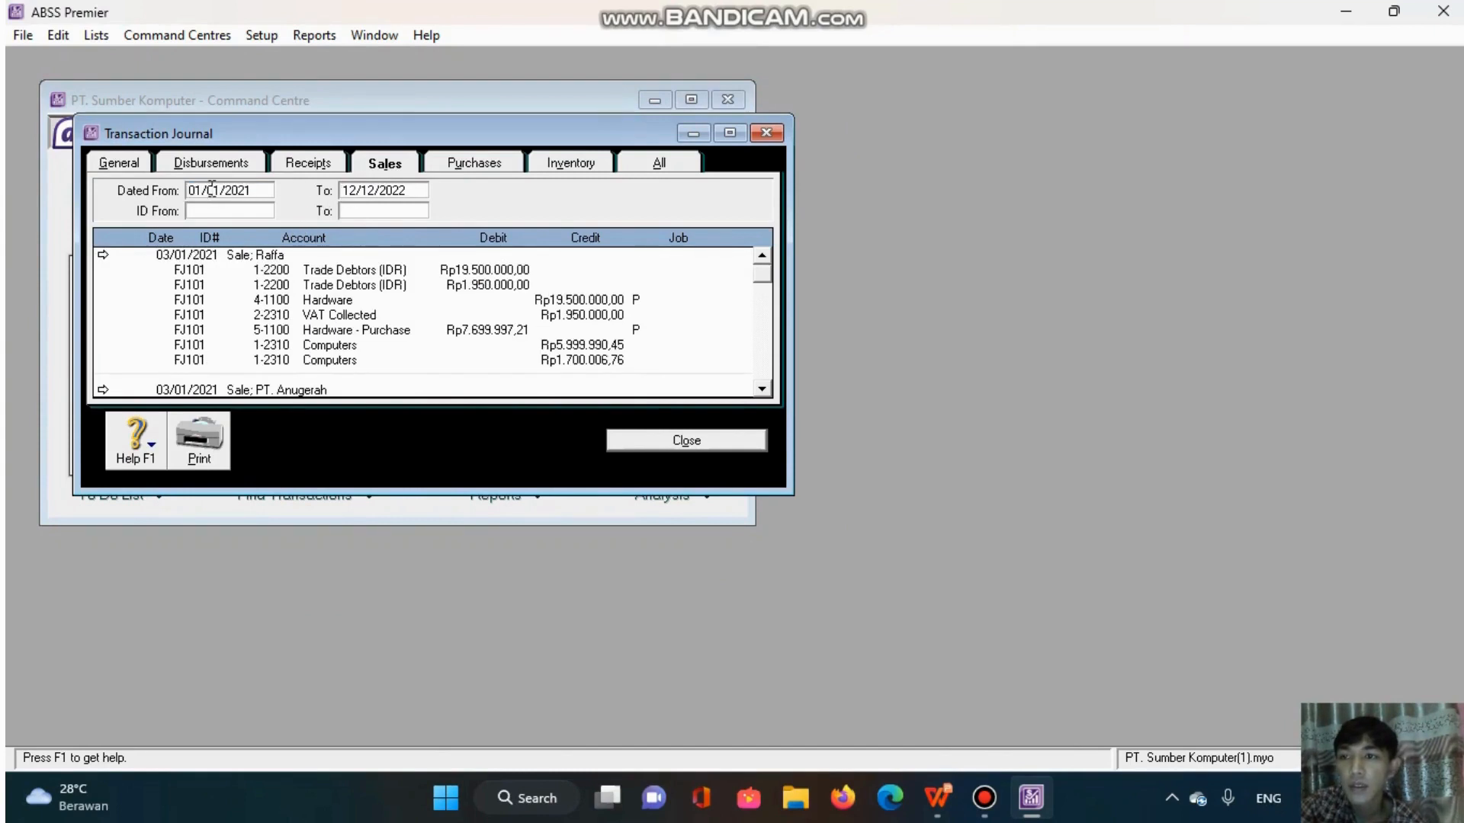
{"action": "key", "text": "BackSpace"}
{"action": "key", "text": "BackSpace"}
{"action": "type", "text": "1"}
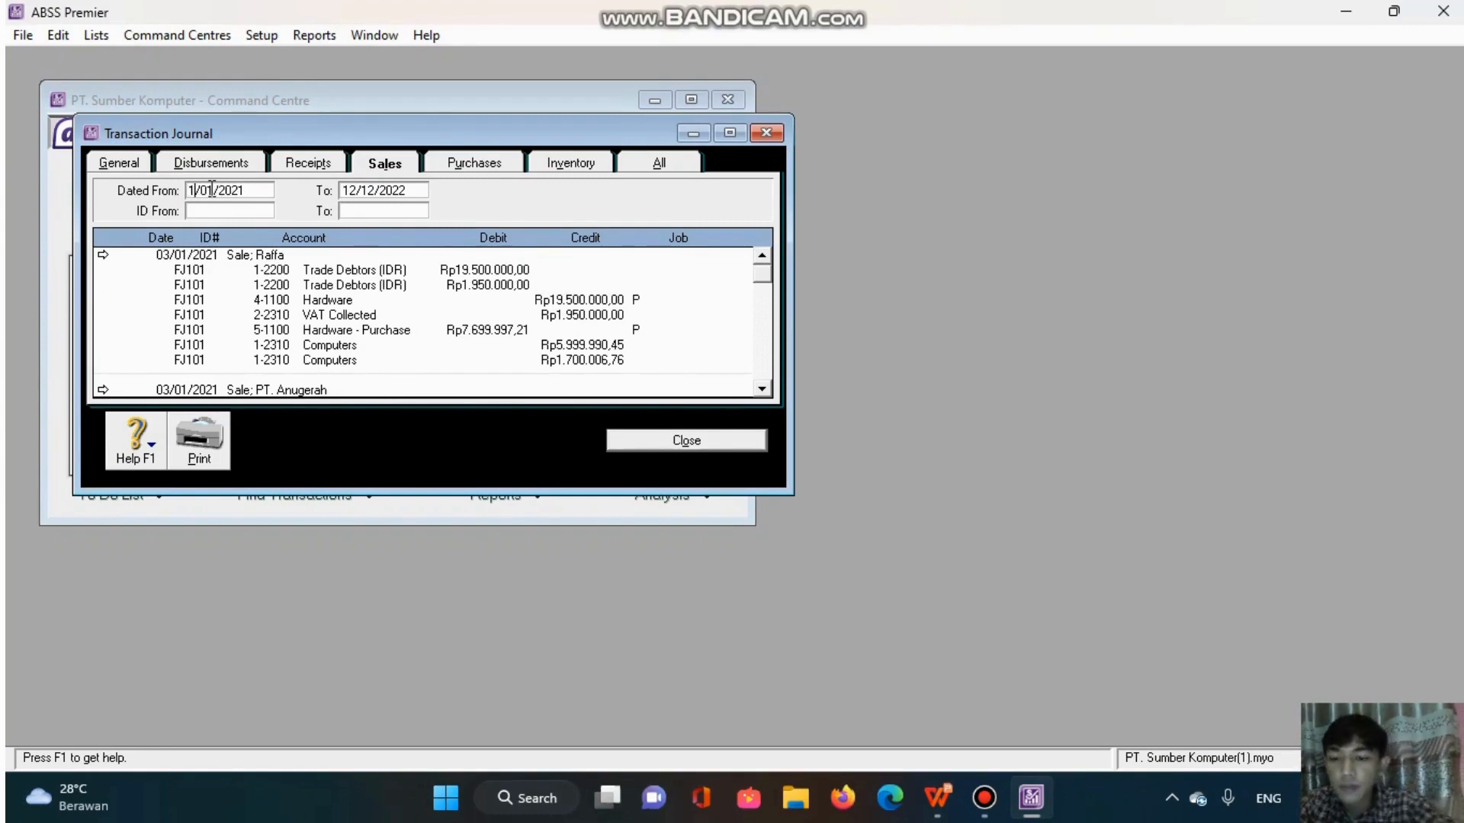
{"action": "type", "text": "3"}
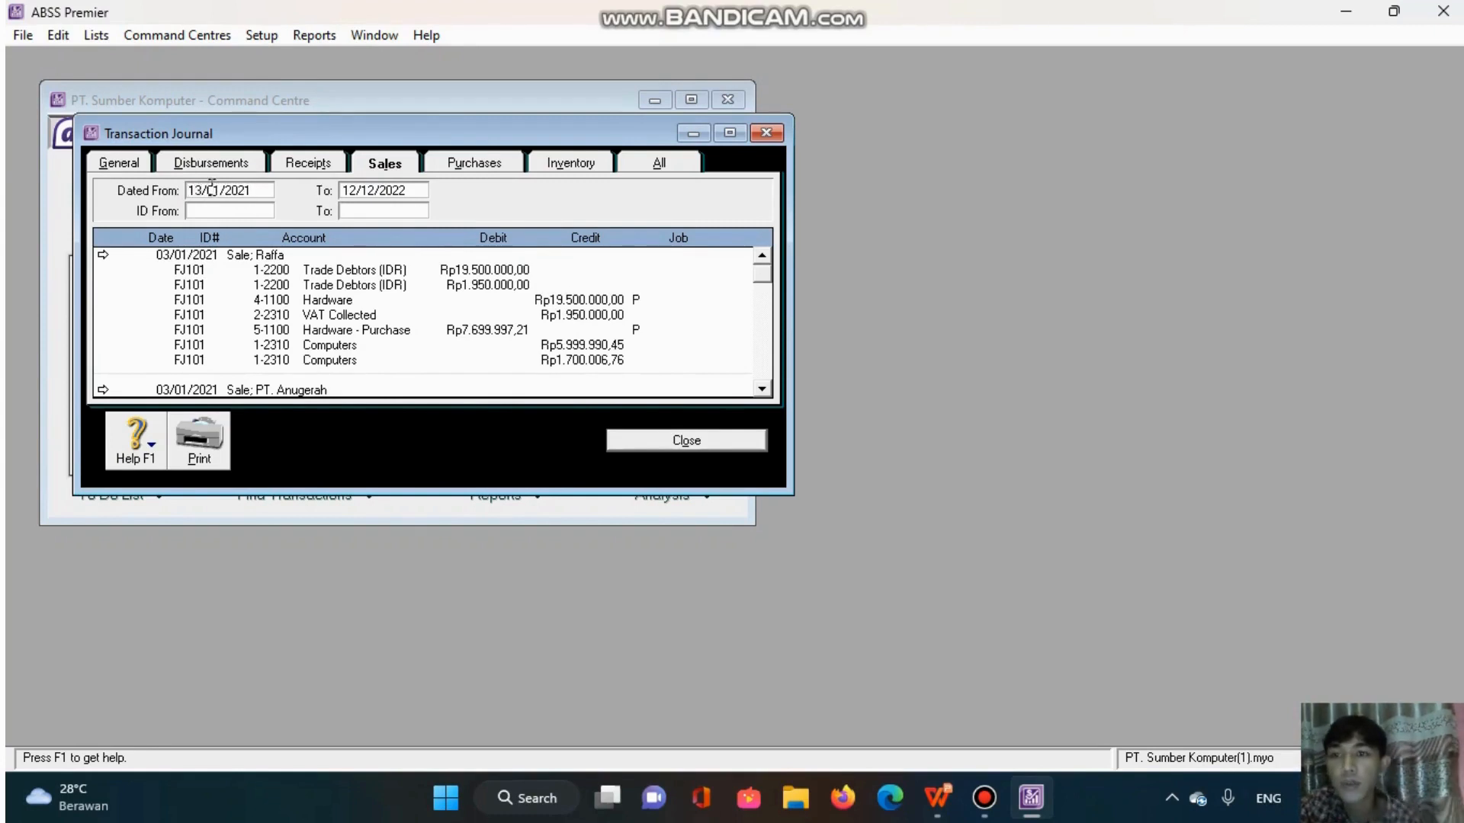
{"action": "left_click", "coordinate": [360, 193]}
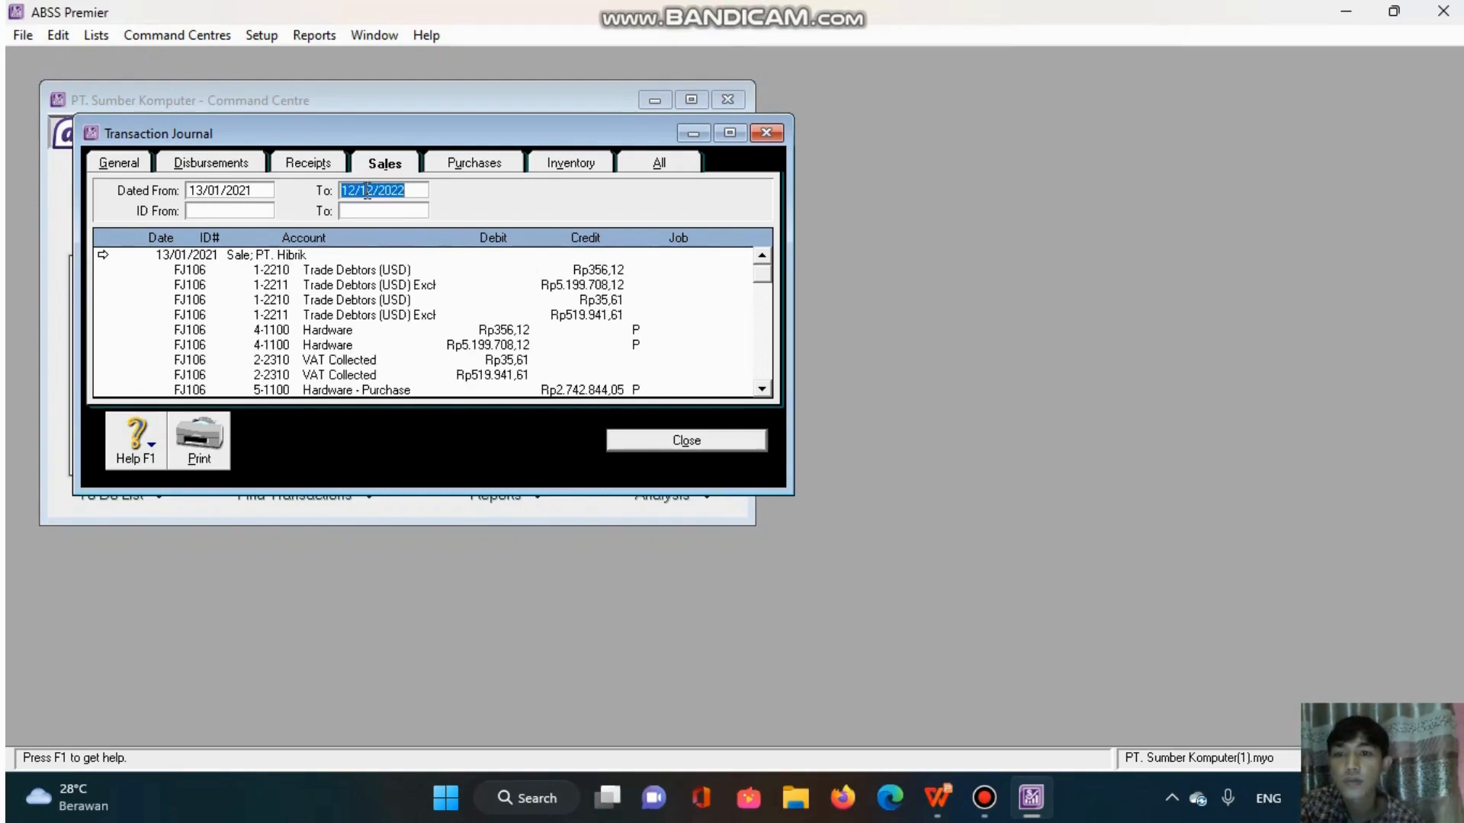
- Examine the journal entries for PT. Hibrik's return FJ106 and its credit settlement, and close the transaction journal
{"action": "scroll", "coordinate": [376, 324], "scroll_direction": "down", "scroll_amount": 6}
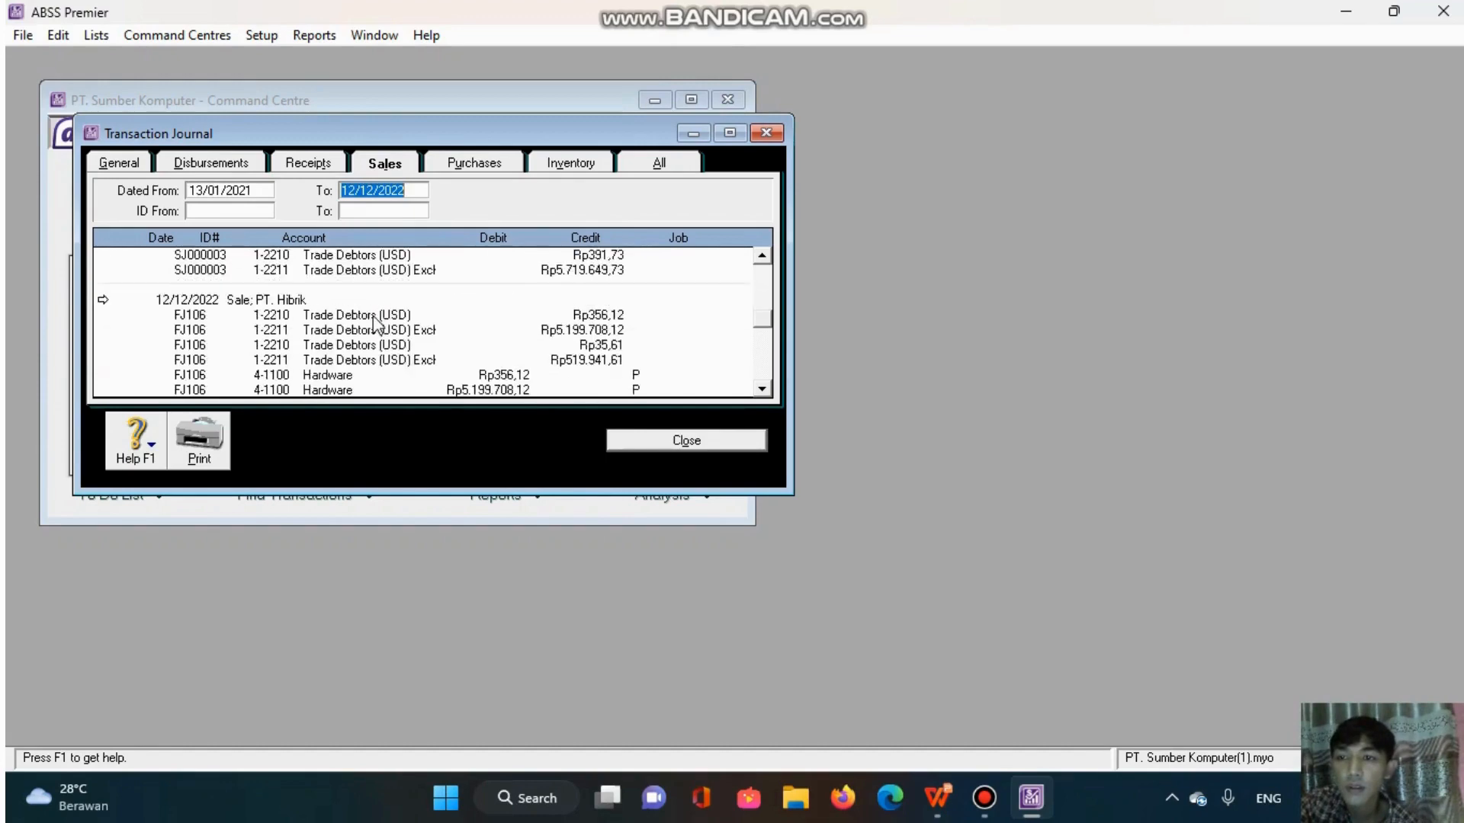
{"action": "scroll", "coordinate": [373, 321], "scroll_direction": "up", "scroll_amount": 6}
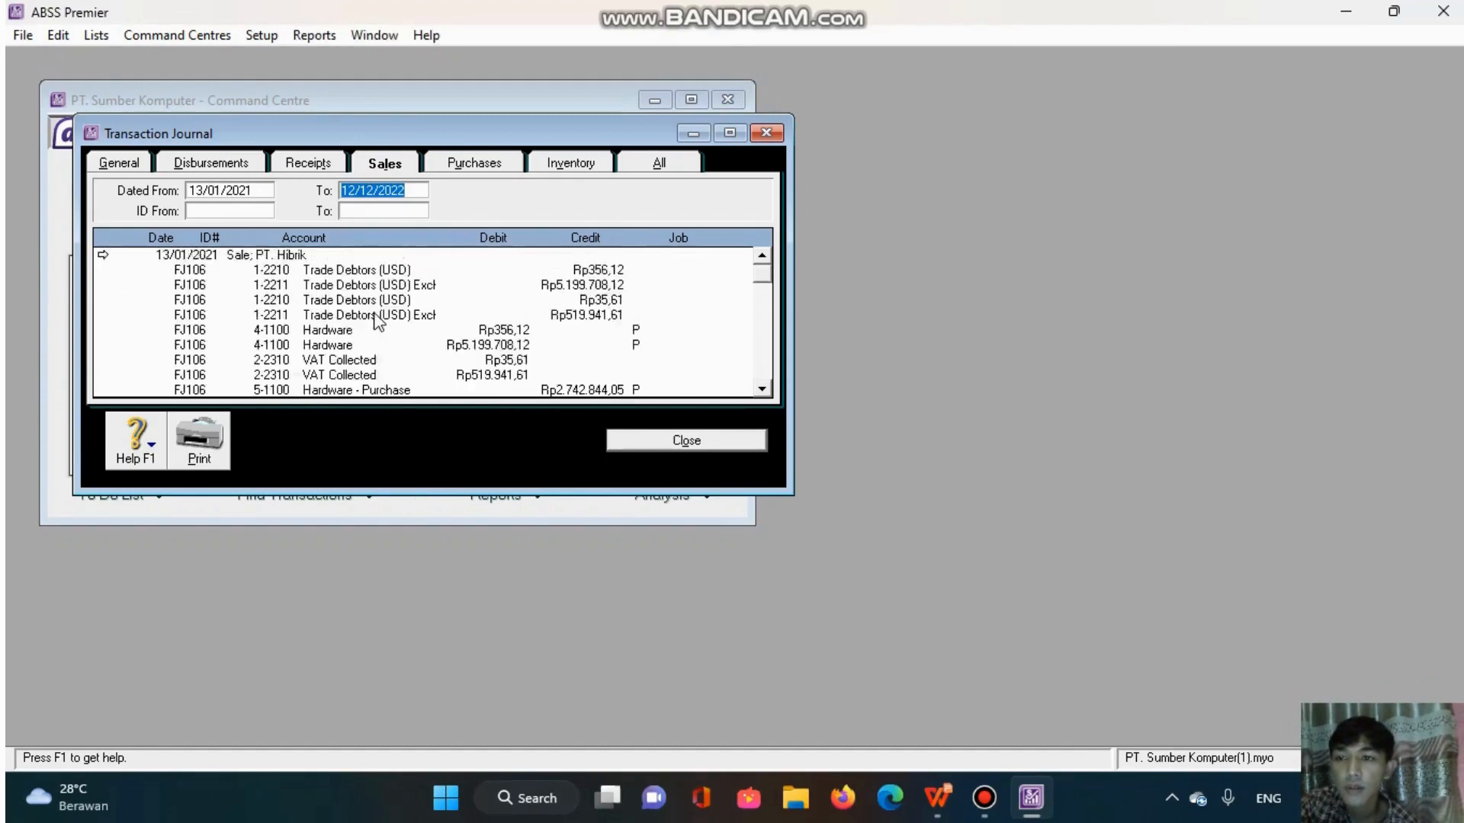
{"action": "scroll", "coordinate": [376, 320], "scroll_direction": "down", "scroll_amount": 3}
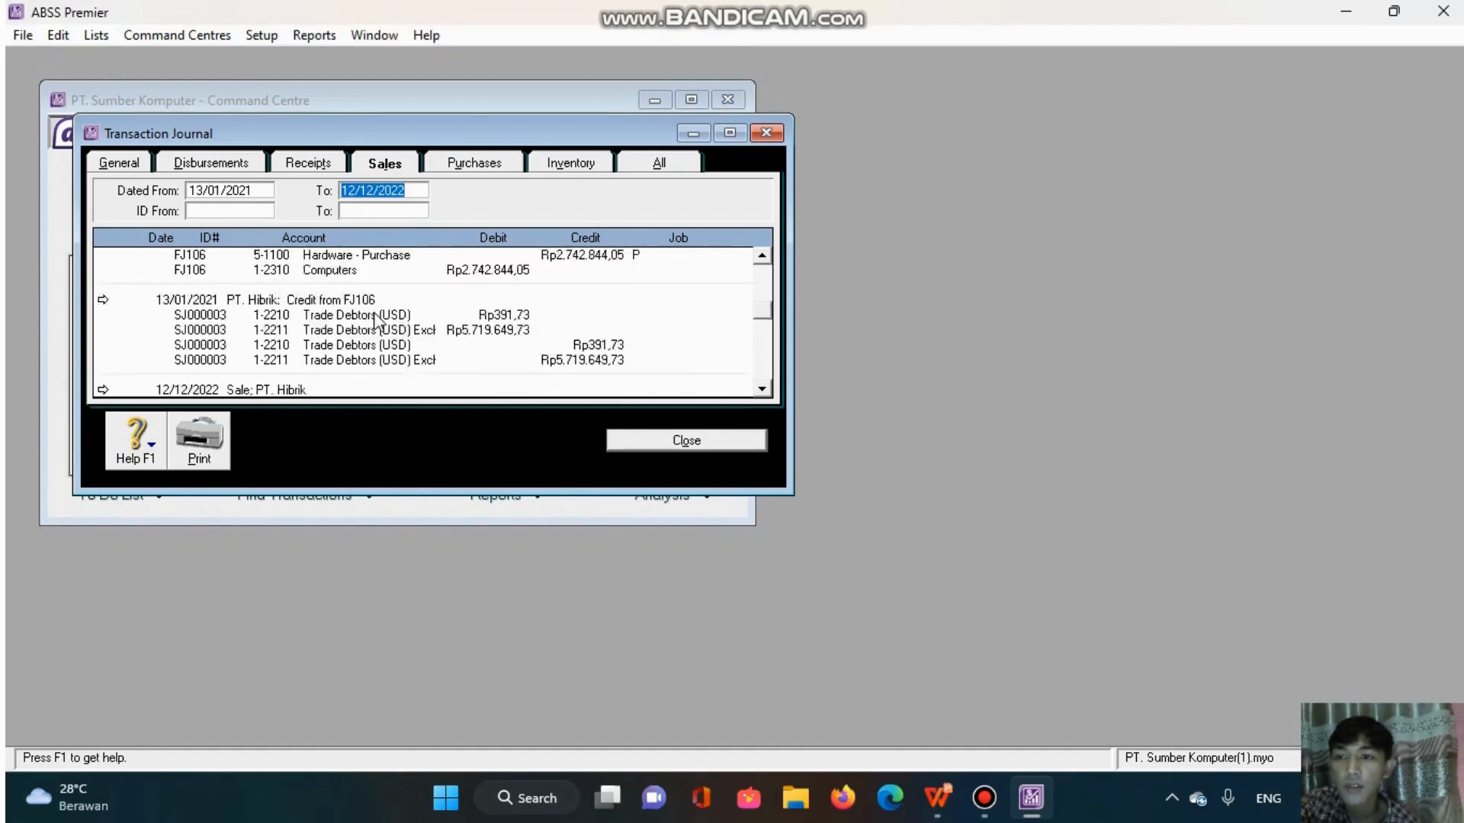
{"action": "scroll", "coordinate": [375, 320], "scroll_direction": "down", "scroll_amount": 1}
{"action": "scroll", "coordinate": [376, 320], "scroll_direction": "up", "scroll_amount": 1}
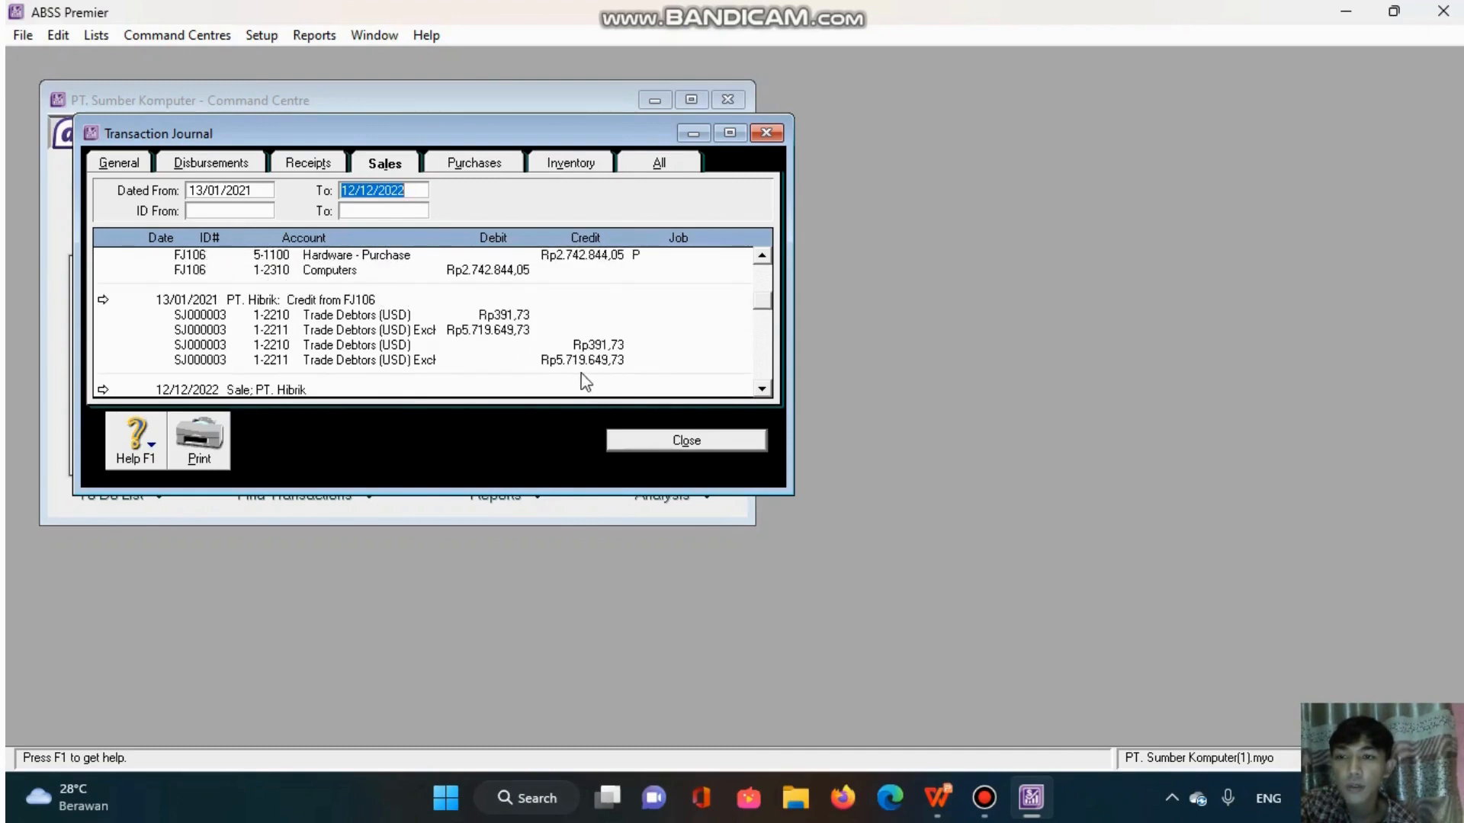
{"action": "scroll", "coordinate": [465, 360], "scroll_direction": "up", "scroll_amount": 3}
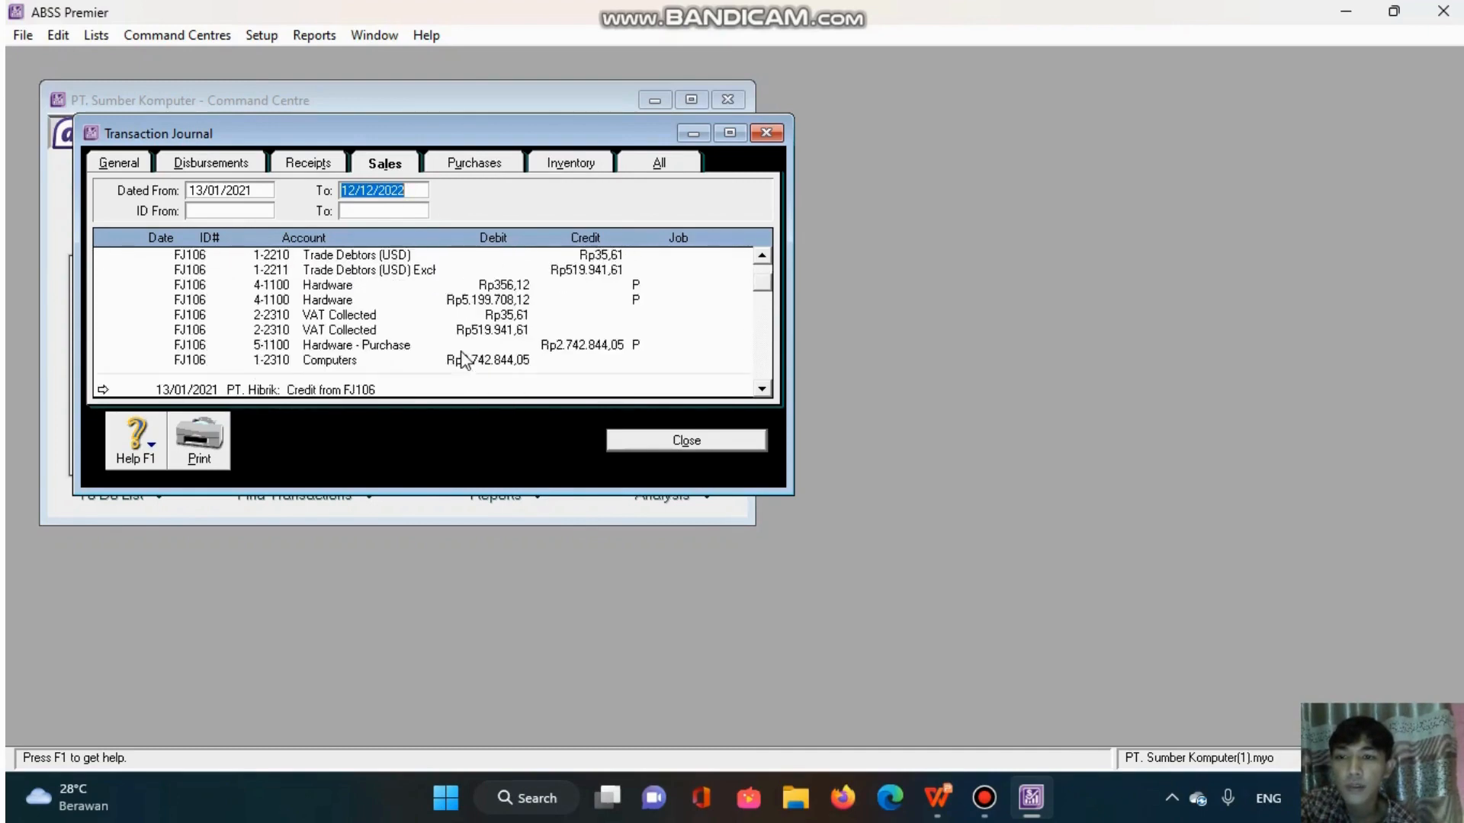
{"action": "left_click", "coordinate": [633, 442]}
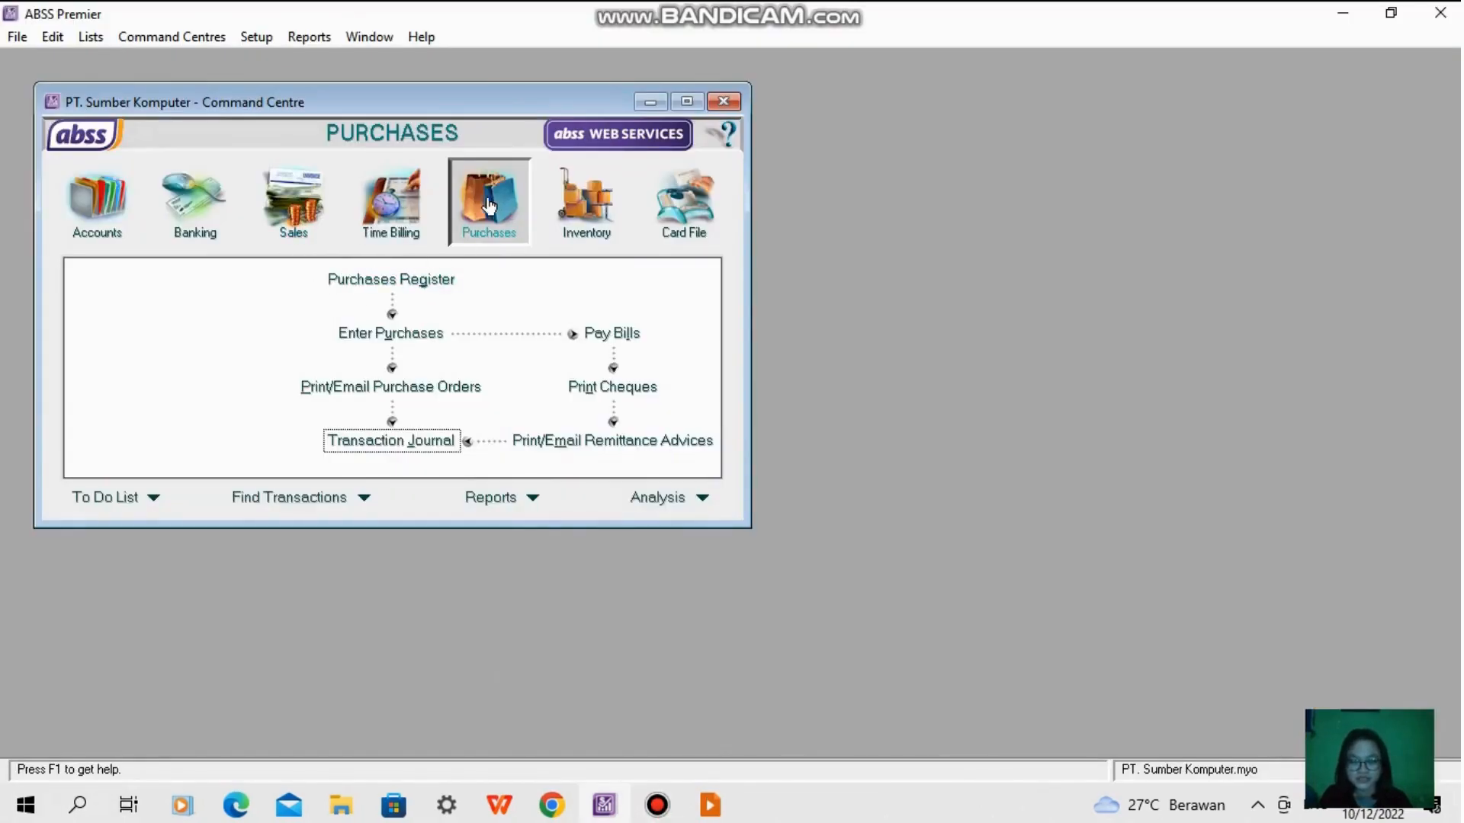
- Record item bill FB-101 from PT. KIJ dated 15/01/2021 for 6 Laptop Asus, job P, tax PPN, category L, skipping the spelling check
{"action": "left_click", "coordinate": [408, 337]}
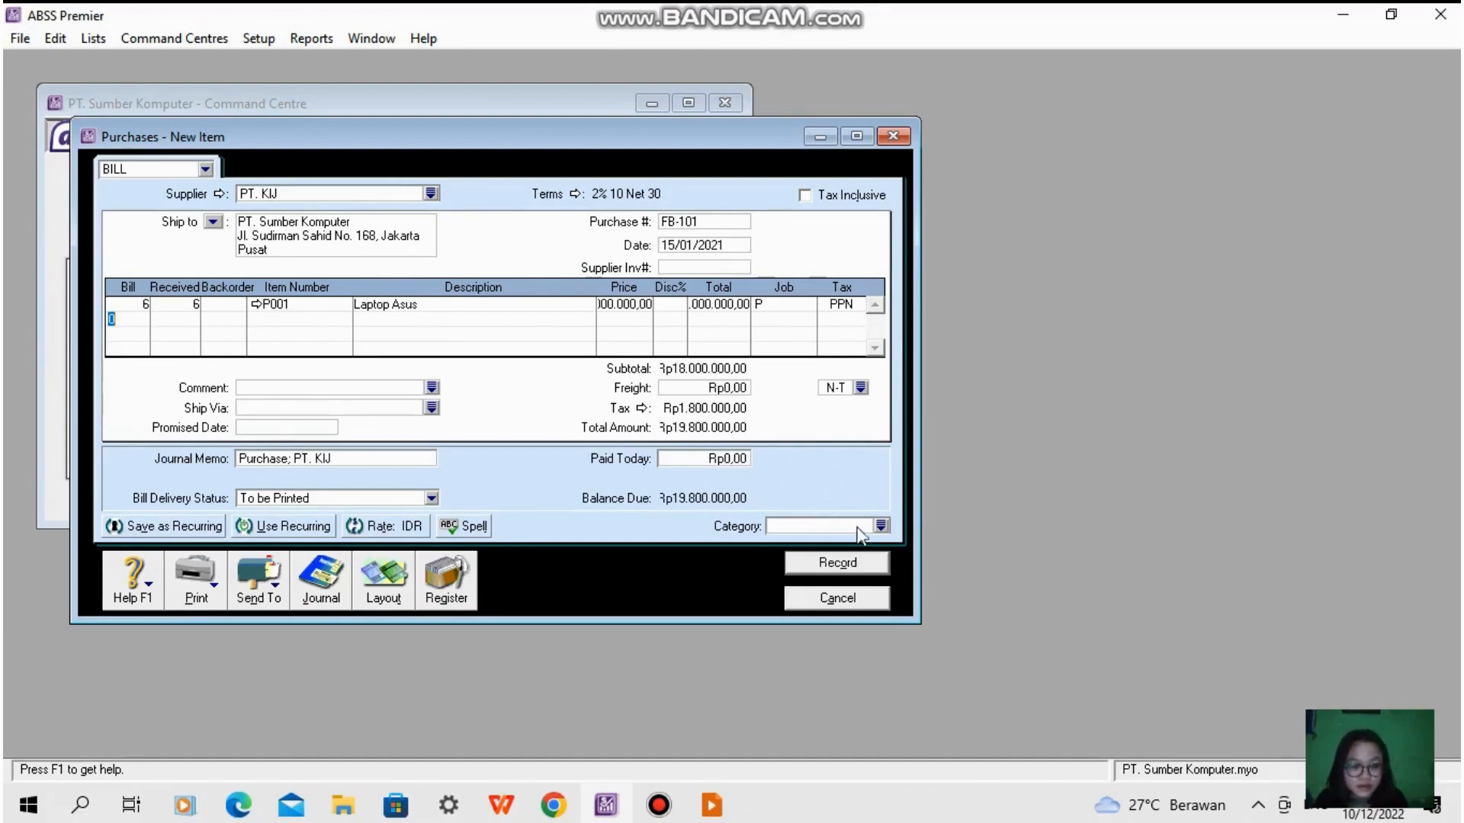
{"action": "left_click", "coordinate": [882, 526]}
{"action": "left_click", "coordinate": [650, 286]}
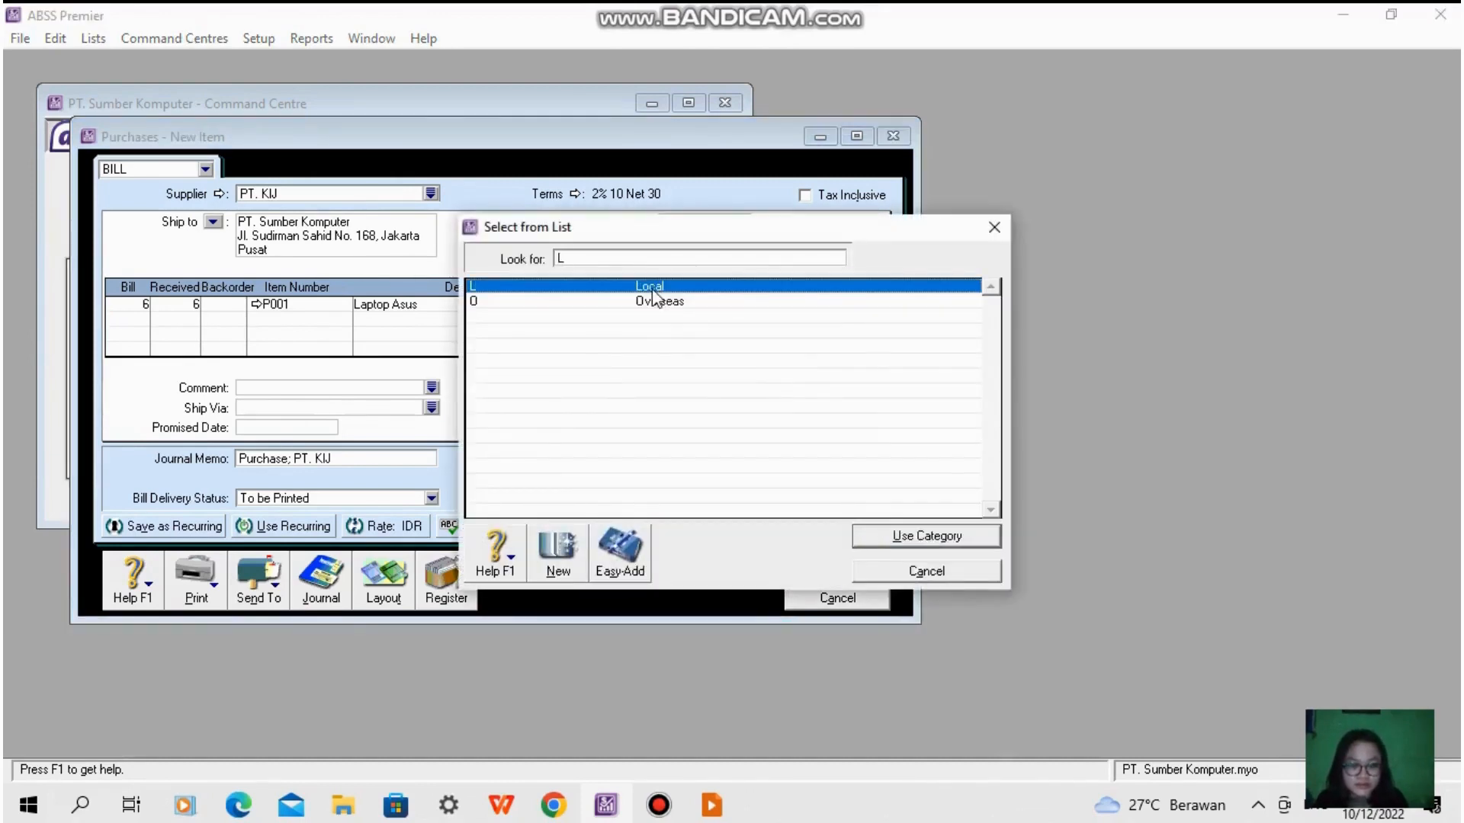
{"action": "left_click", "coordinate": [899, 533]}
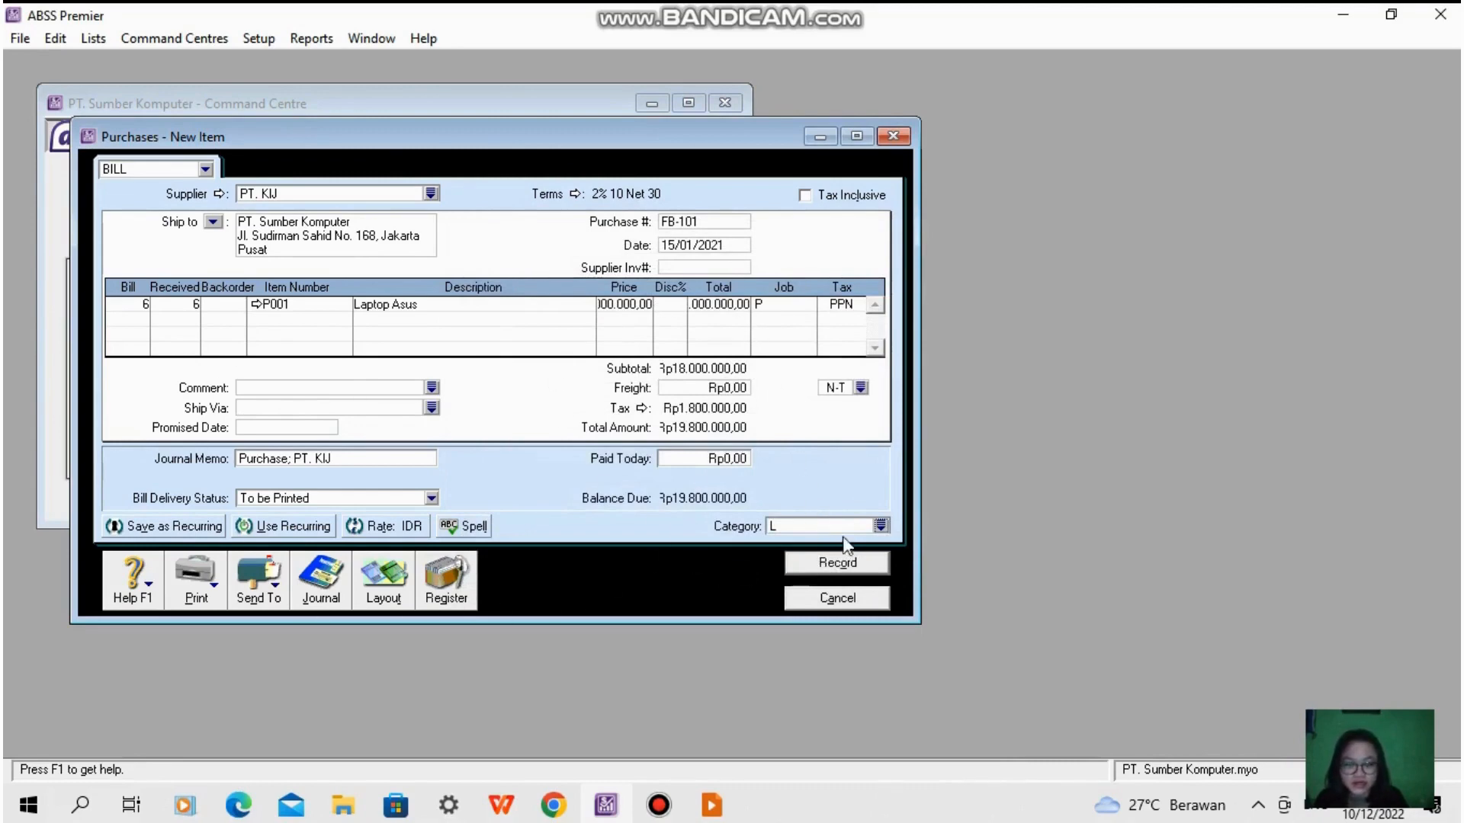
{"action": "left_click", "coordinate": [831, 569]}
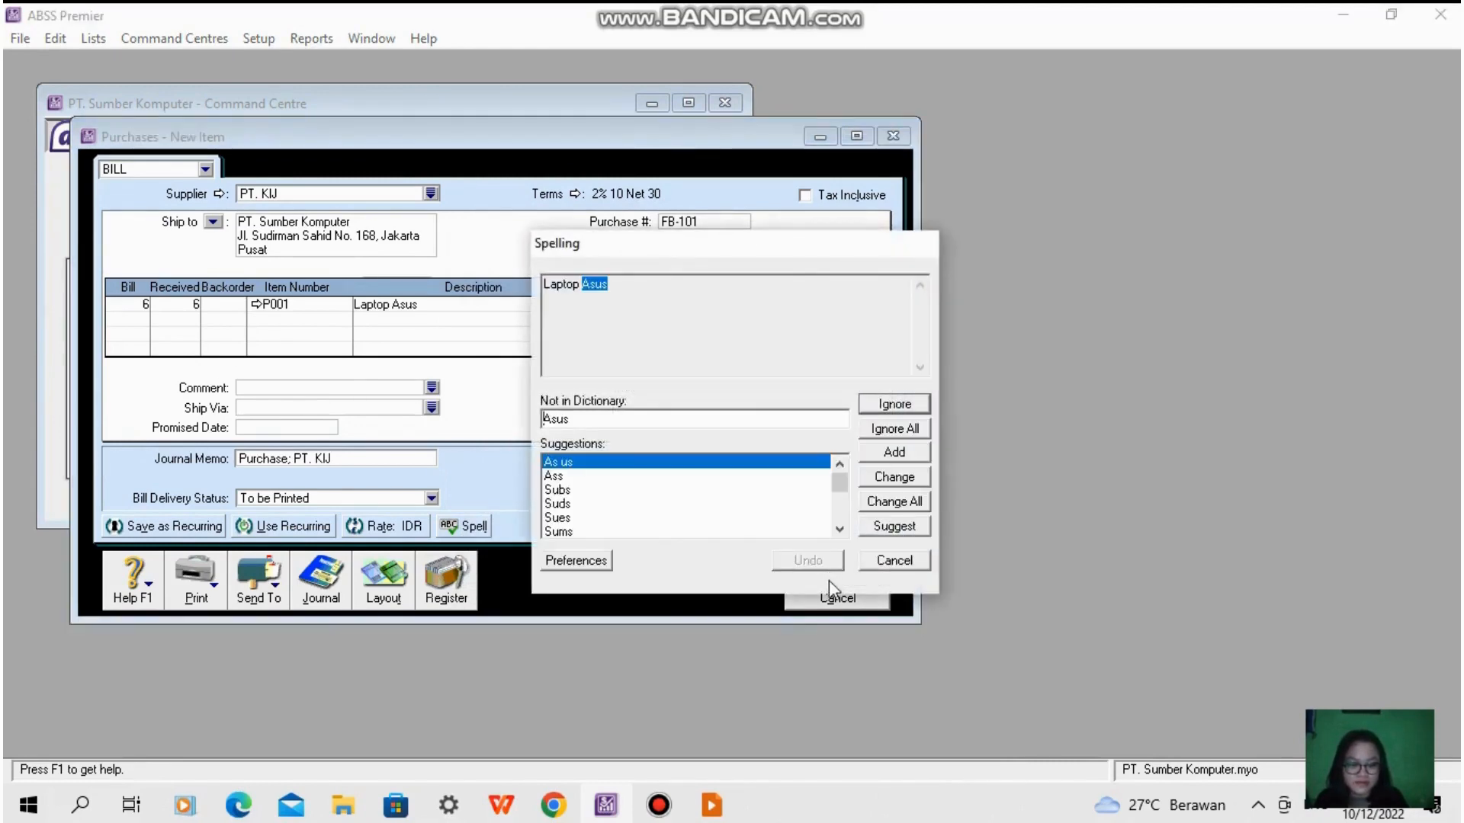
{"action": "left_click", "coordinate": [895, 564]}
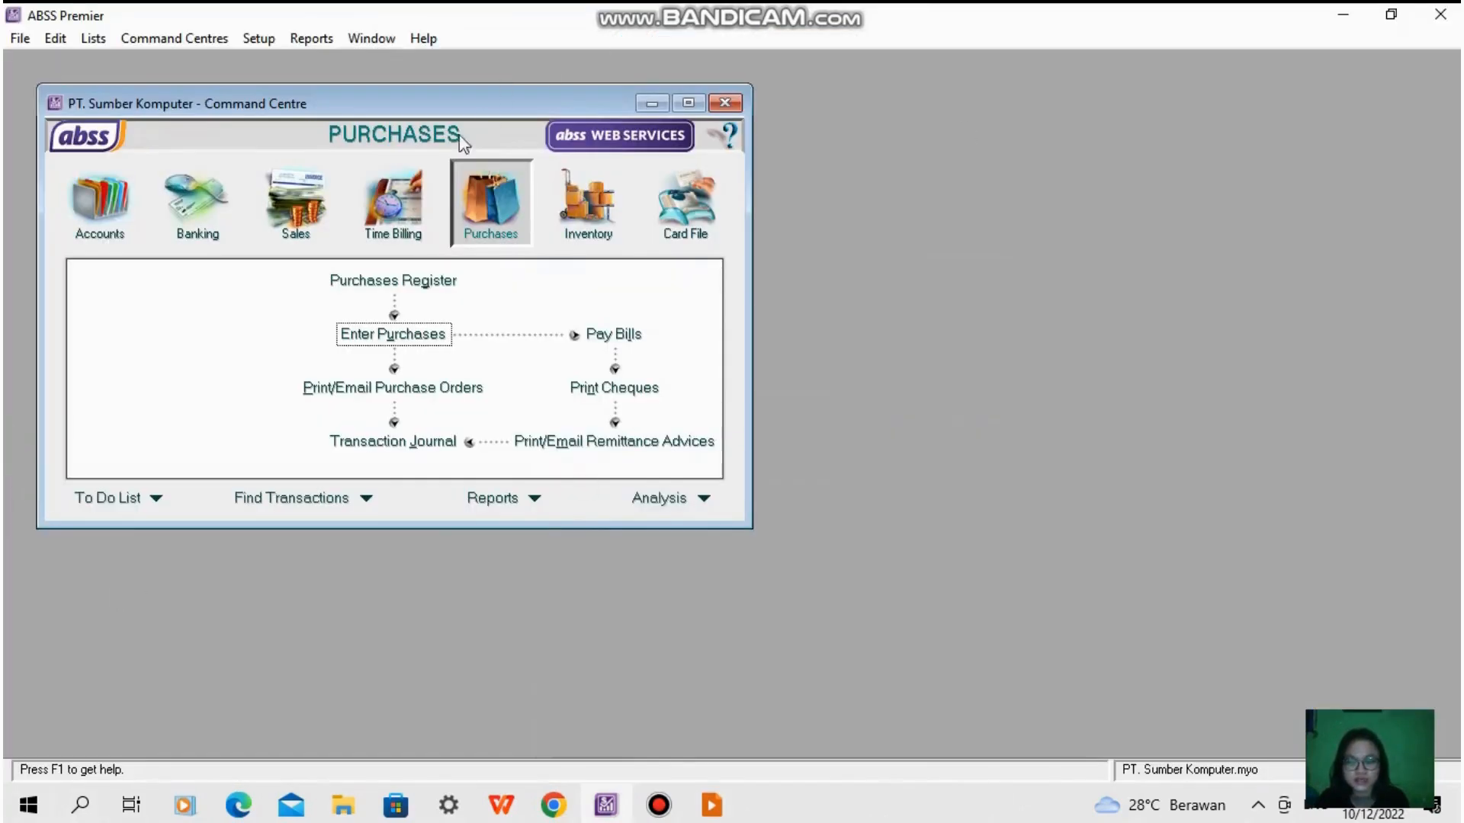
- Record USD item bill FB102 from PT. Lingga dated 15/01/2021 for 2 Laptop Asus and 2 Laptop Acer, job P, tax PPN, category L
{"action": "left_click", "coordinate": [410, 338]}
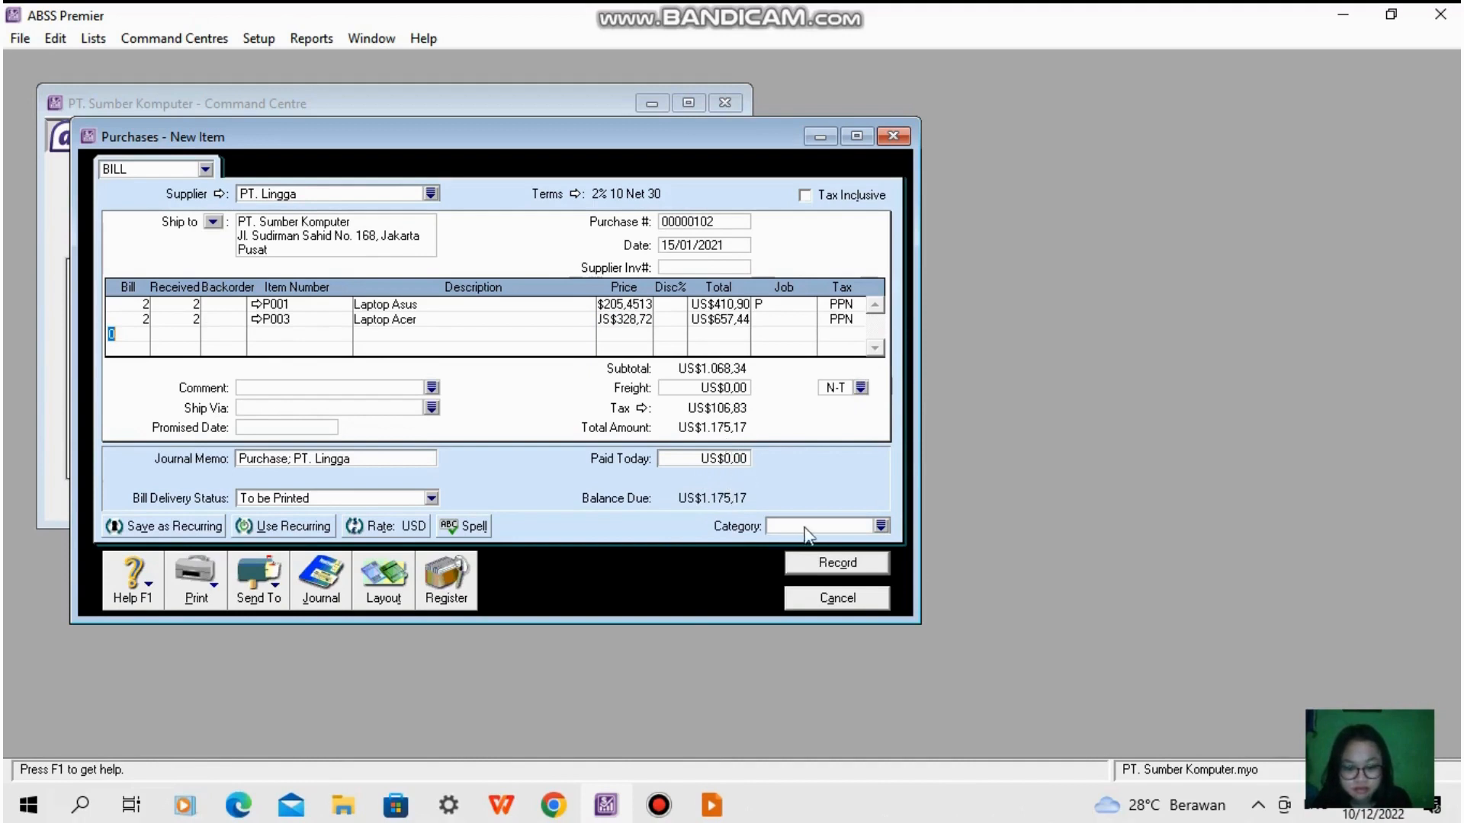
{"action": "left_click", "coordinate": [881, 526]}
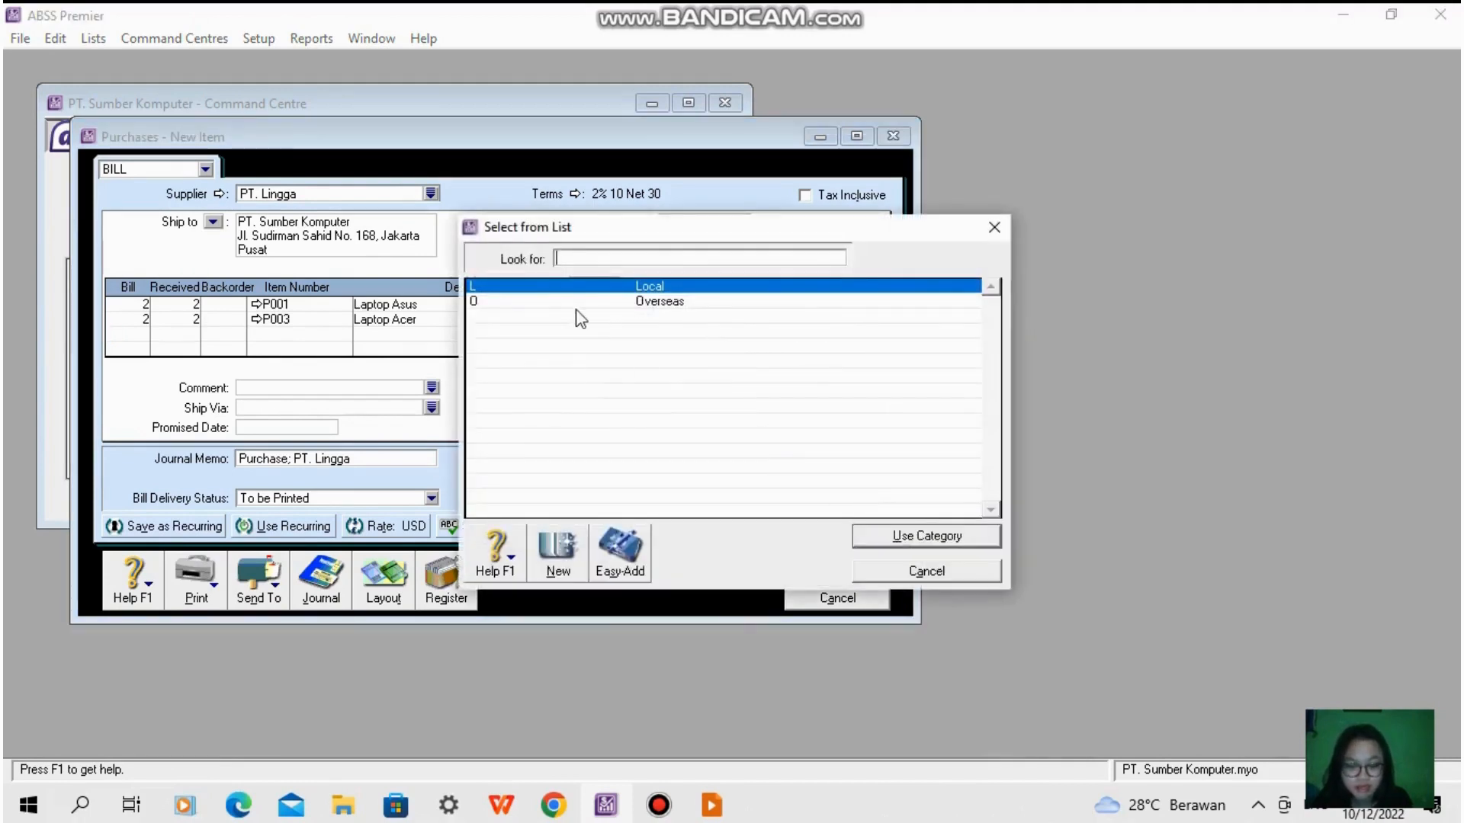
{"action": "double_click", "coordinate": [582, 288]}
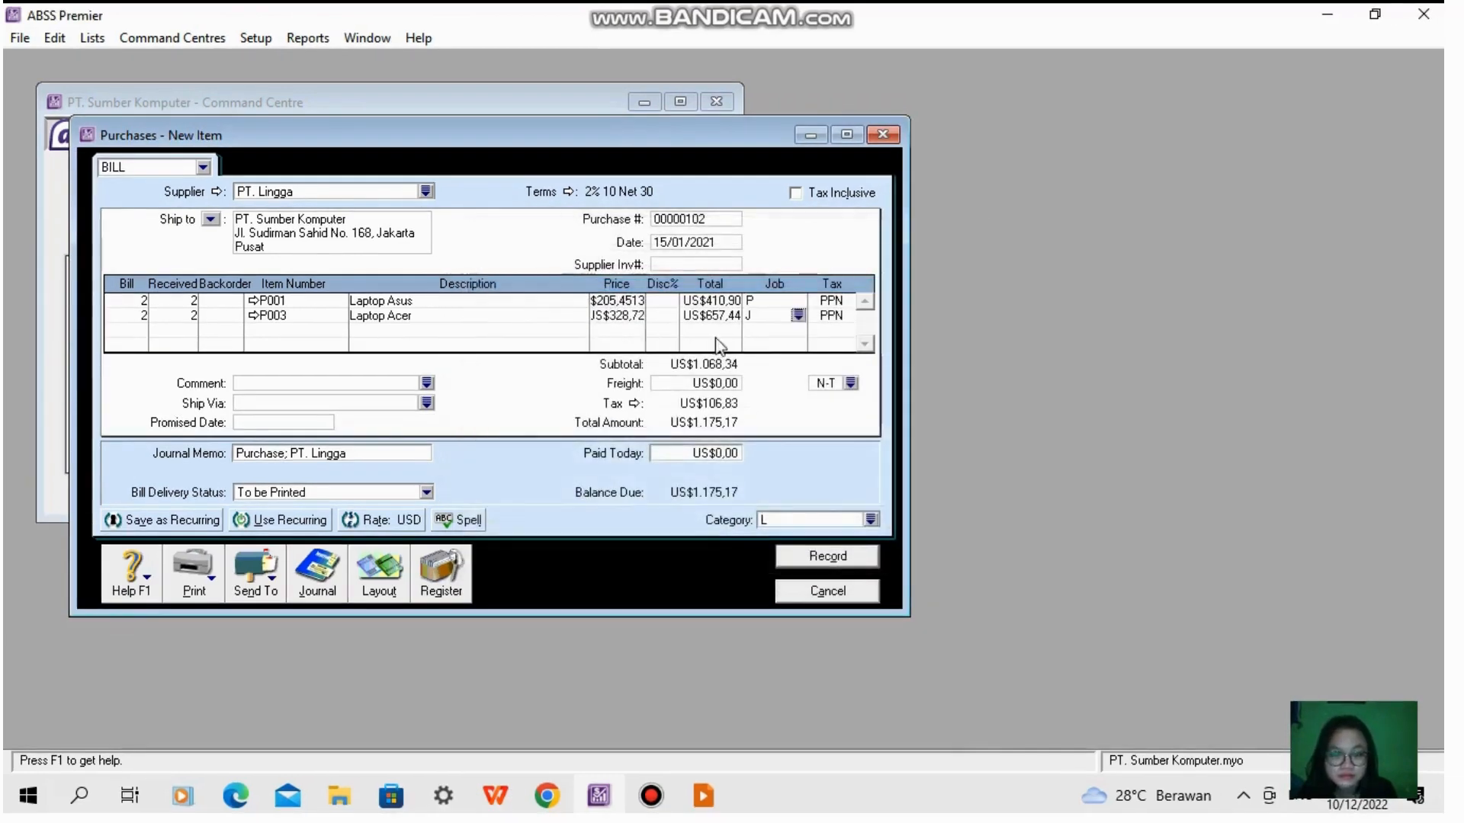
{"action": "left_click", "coordinate": [796, 317]}
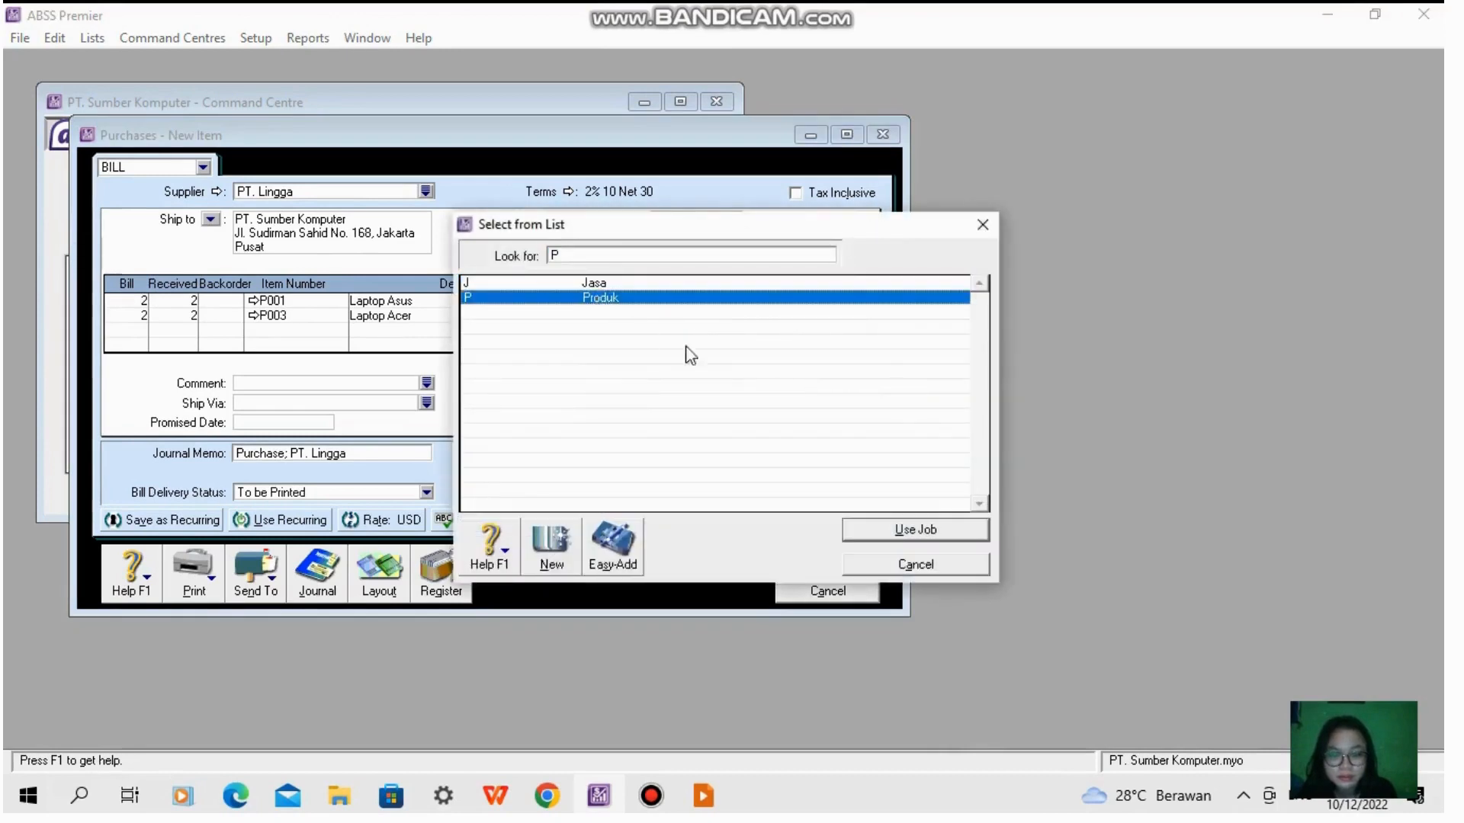
{"action": "left_click", "coordinate": [890, 534]}
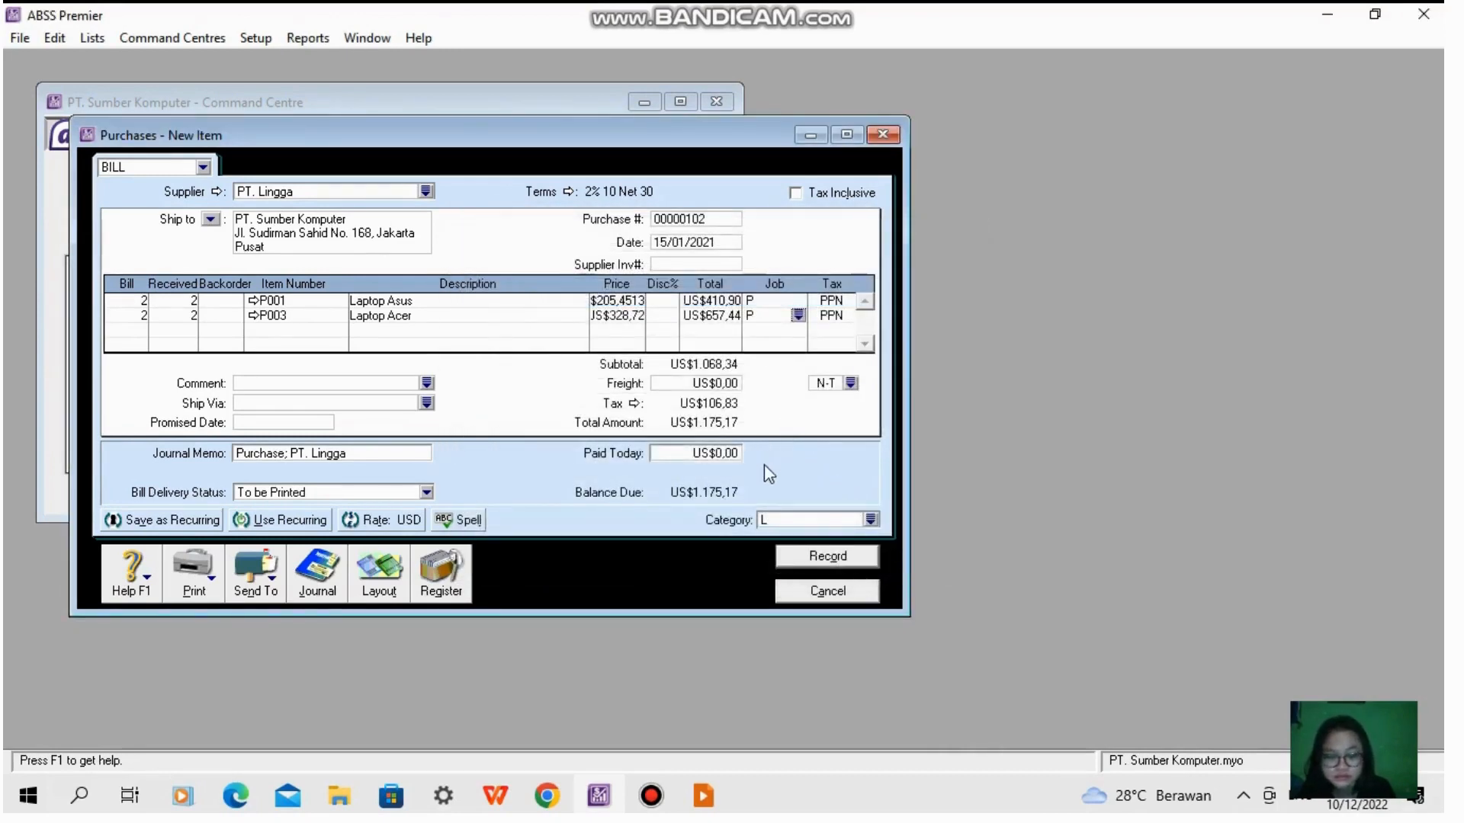
{"action": "left_click", "coordinate": [696, 219]}
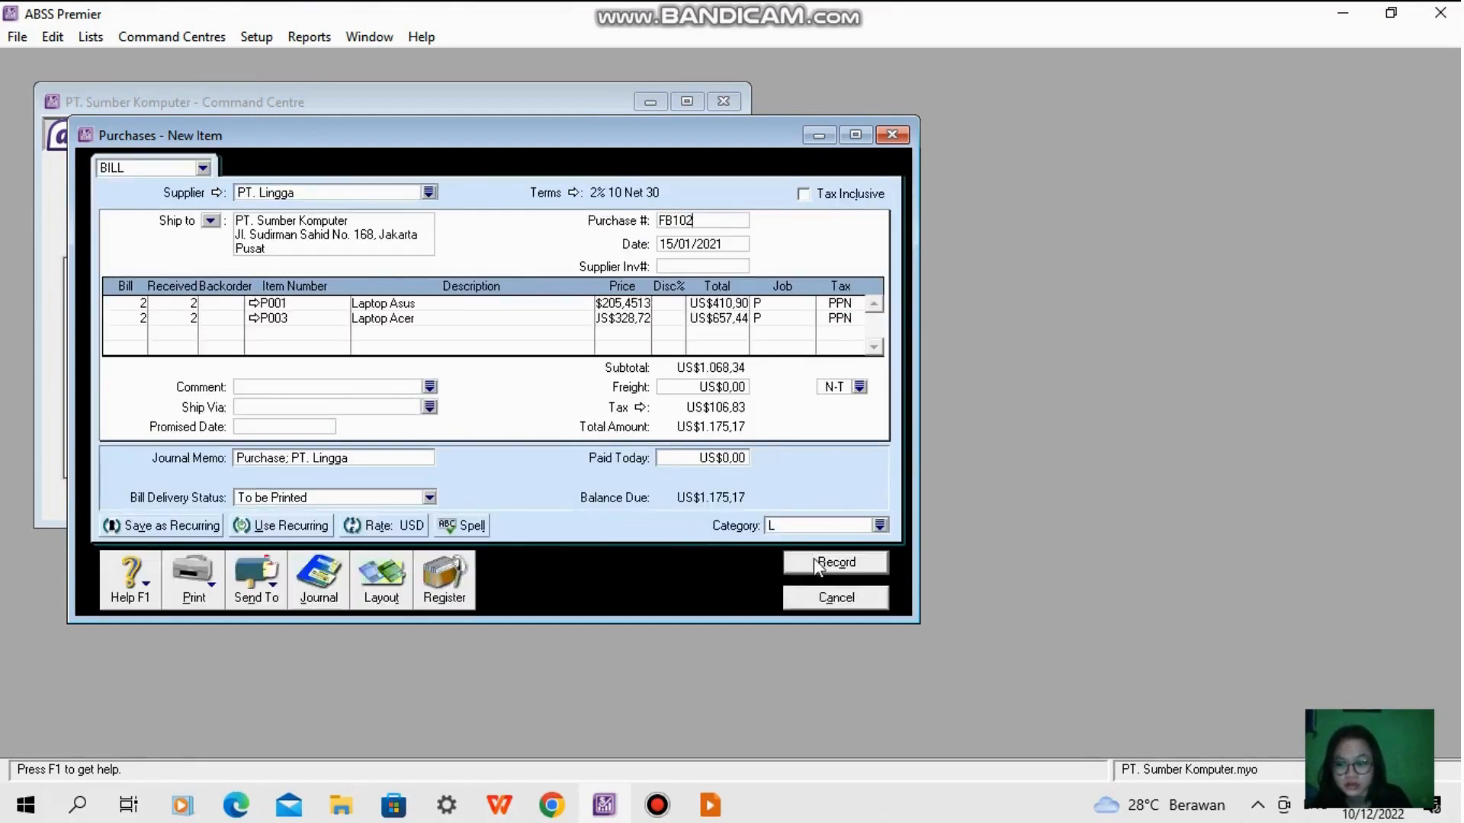
{"action": "left_click", "coordinate": [816, 568]}
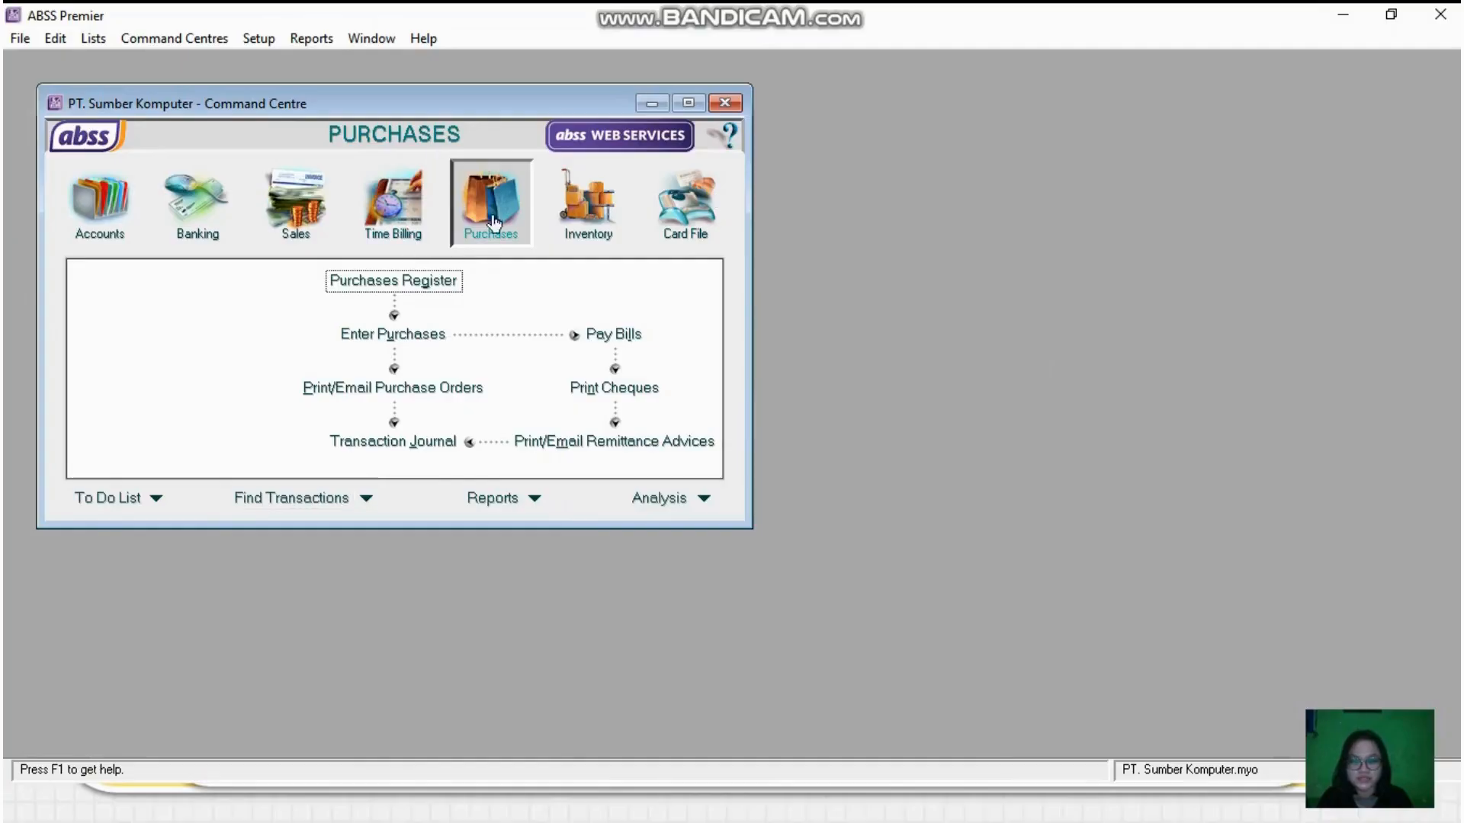
- Record item bill FB103 from PT BUMI, terms C.O.D., for 2 Laptop Samsung and 1 Laptop Acer, job P, tax PPN, category L
{"action": "left_click", "coordinate": [409, 335]}
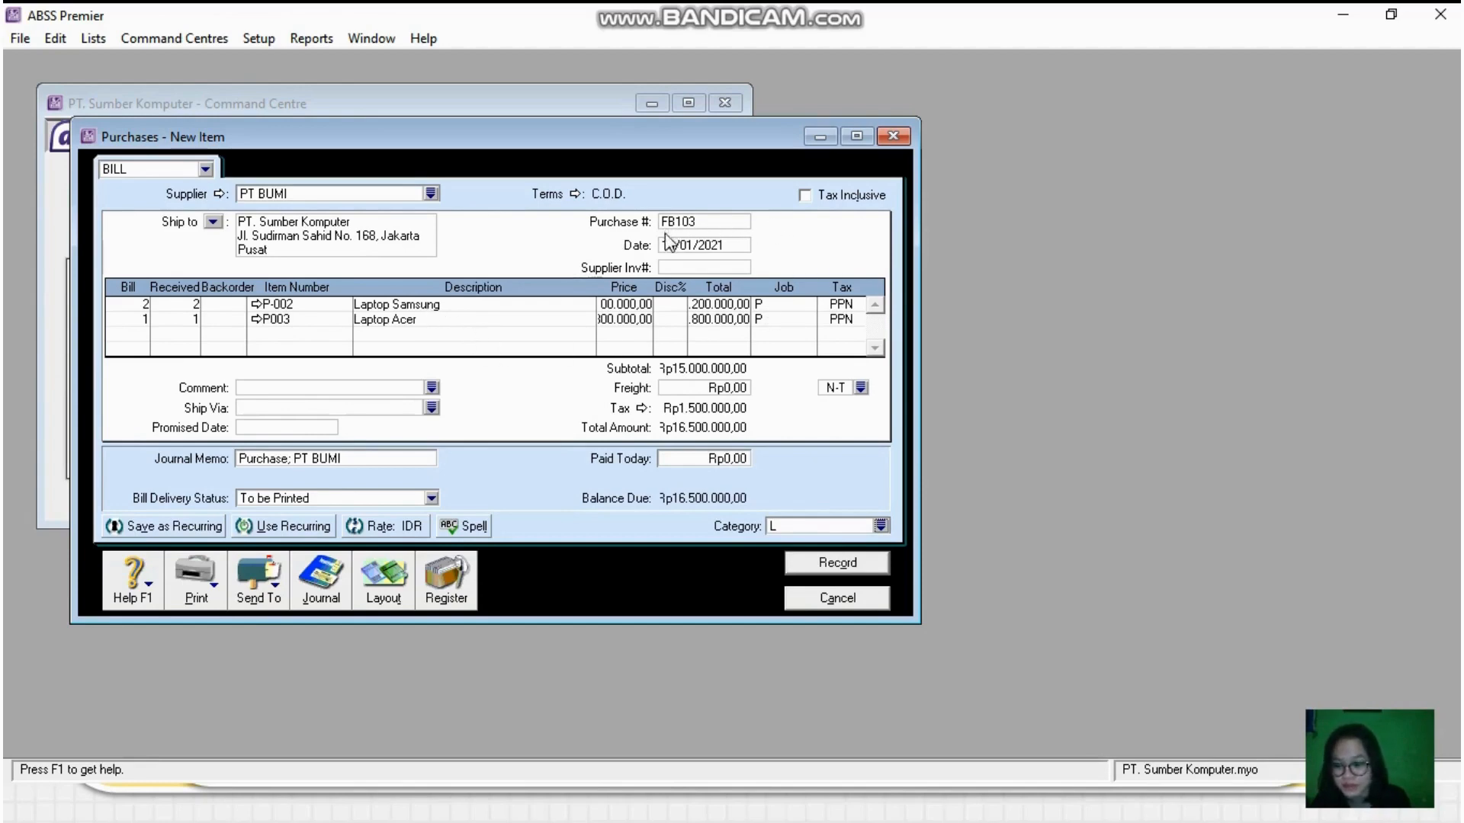
{"action": "left_click", "coordinate": [839, 564]}
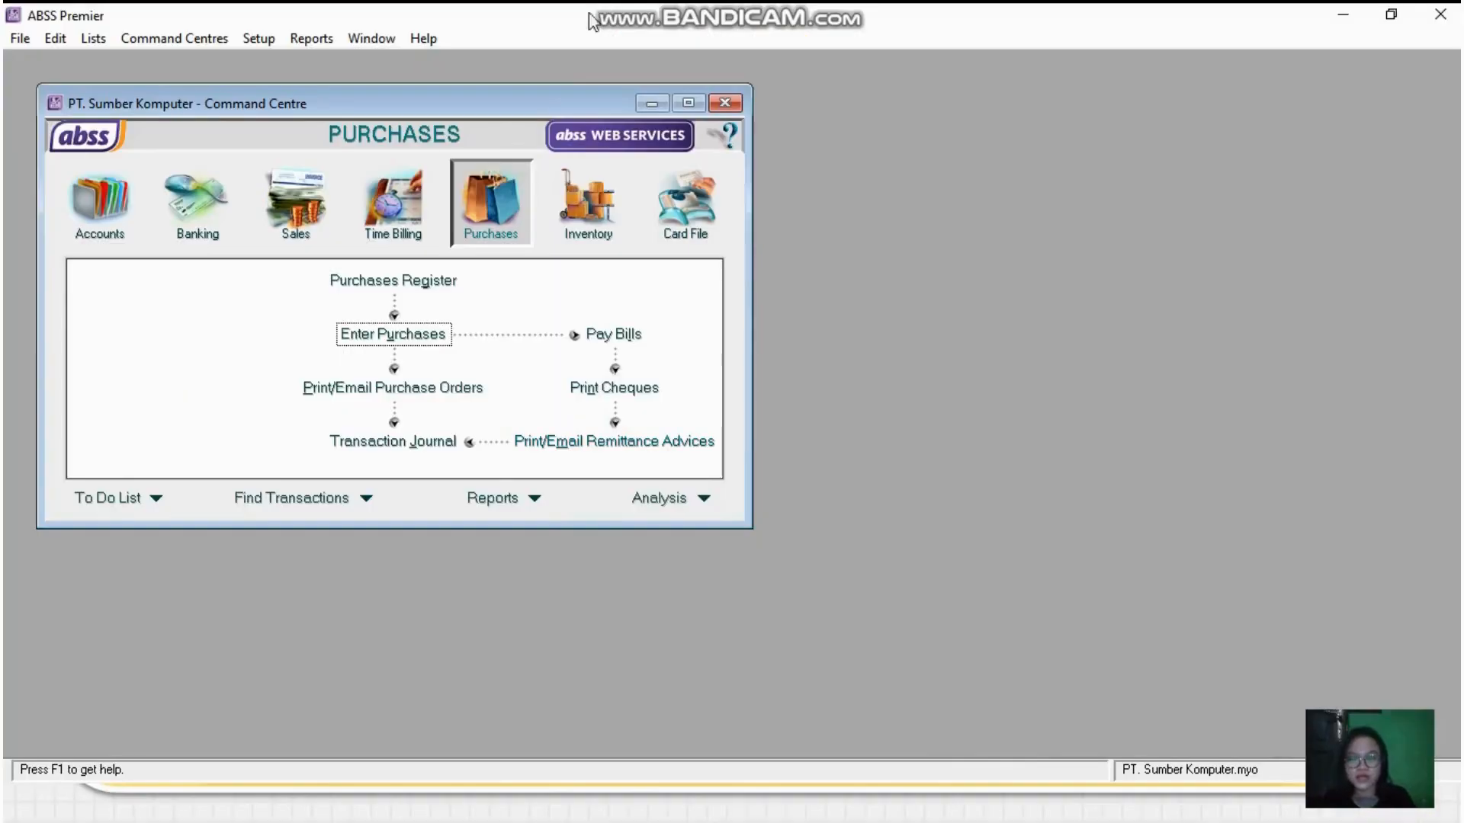
- Record return bill FB104 for PT BUMI dated 21/01/2021 with quantity -1 of item P-002 Laptop Samsung, job P, tax PPN, category L
{"action": "left_click", "coordinate": [393, 334]}
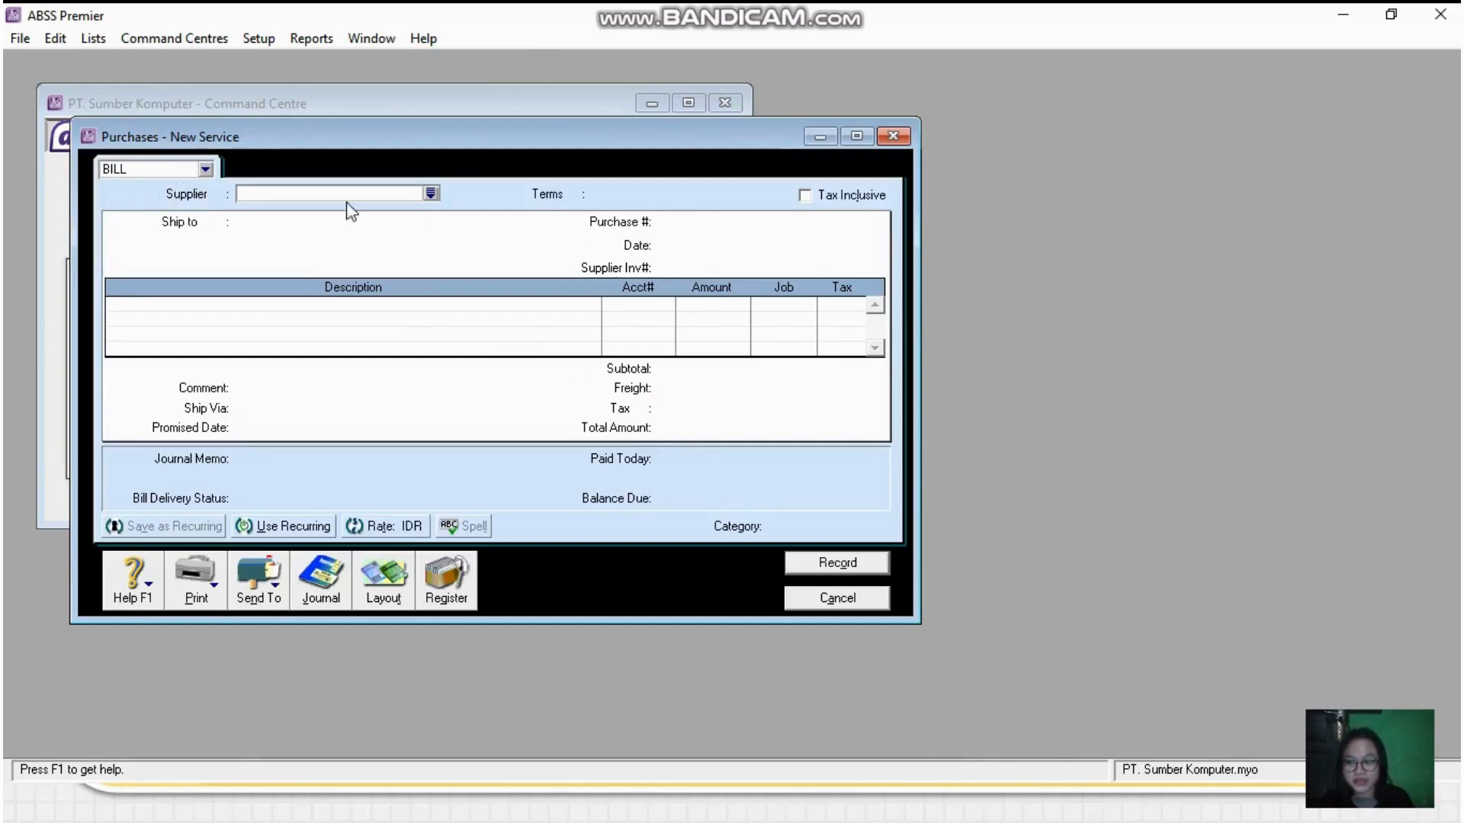
{"action": "left_click", "coordinate": [430, 191]}
{"action": "double_click", "coordinate": [533, 304]}
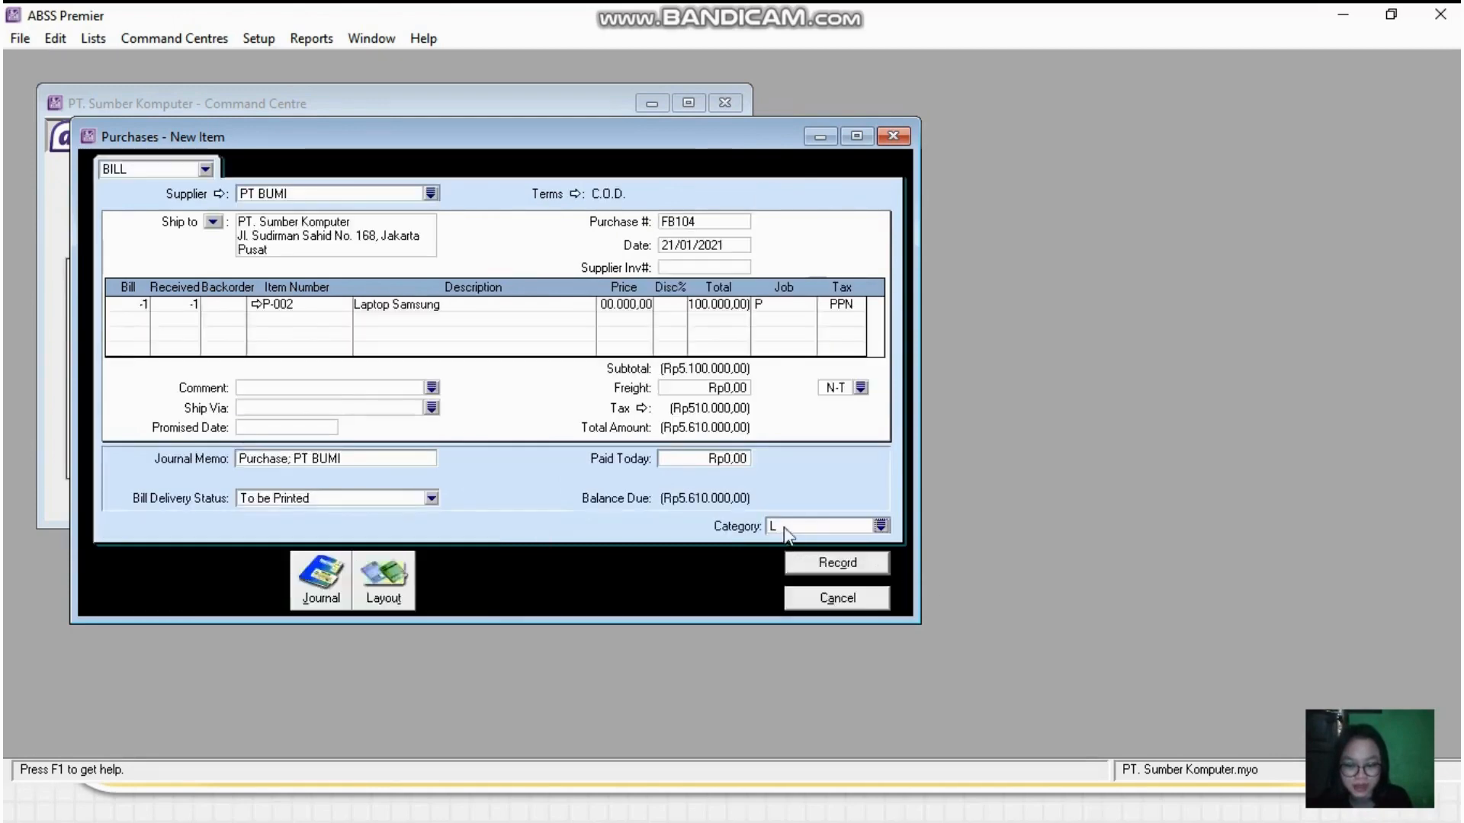
{"action": "left_click", "coordinate": [821, 566]}
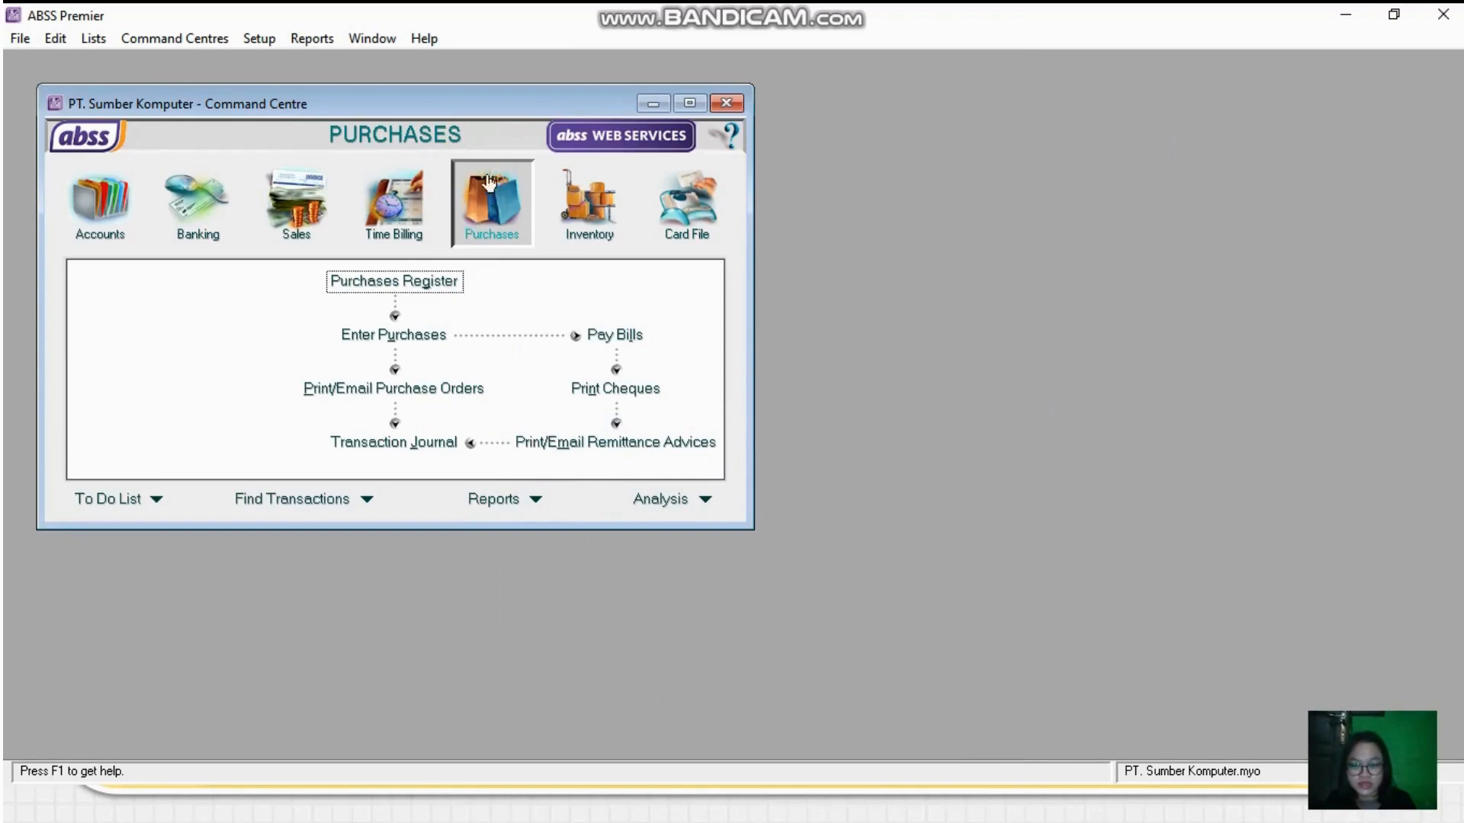
- Open the purchases register's returns and debits, and review the details of PT BUMI's return bill FB104
{"action": "left_click", "coordinate": [408, 284]}
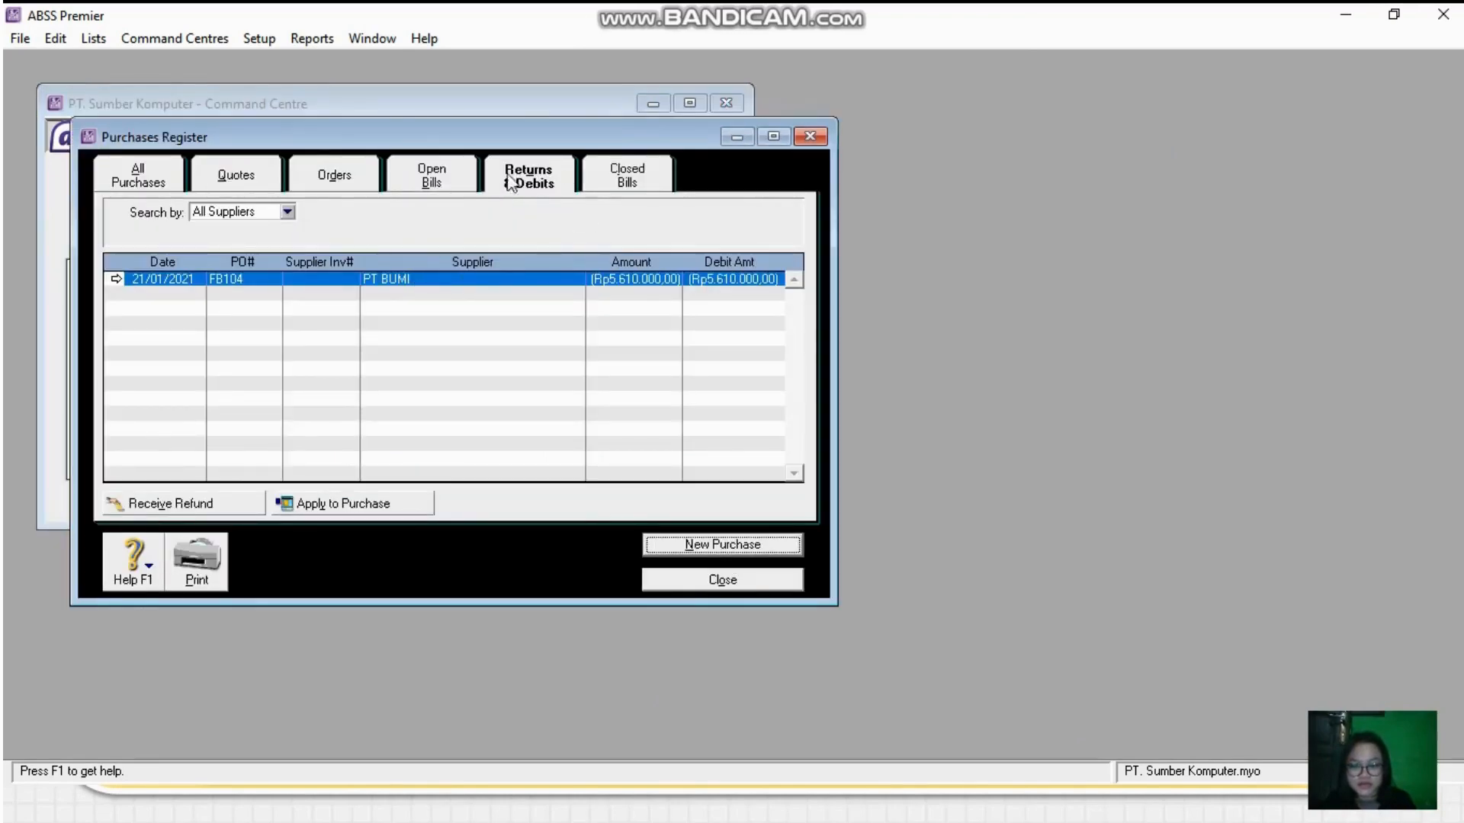
{"action": "left_click", "coordinate": [117, 281]}
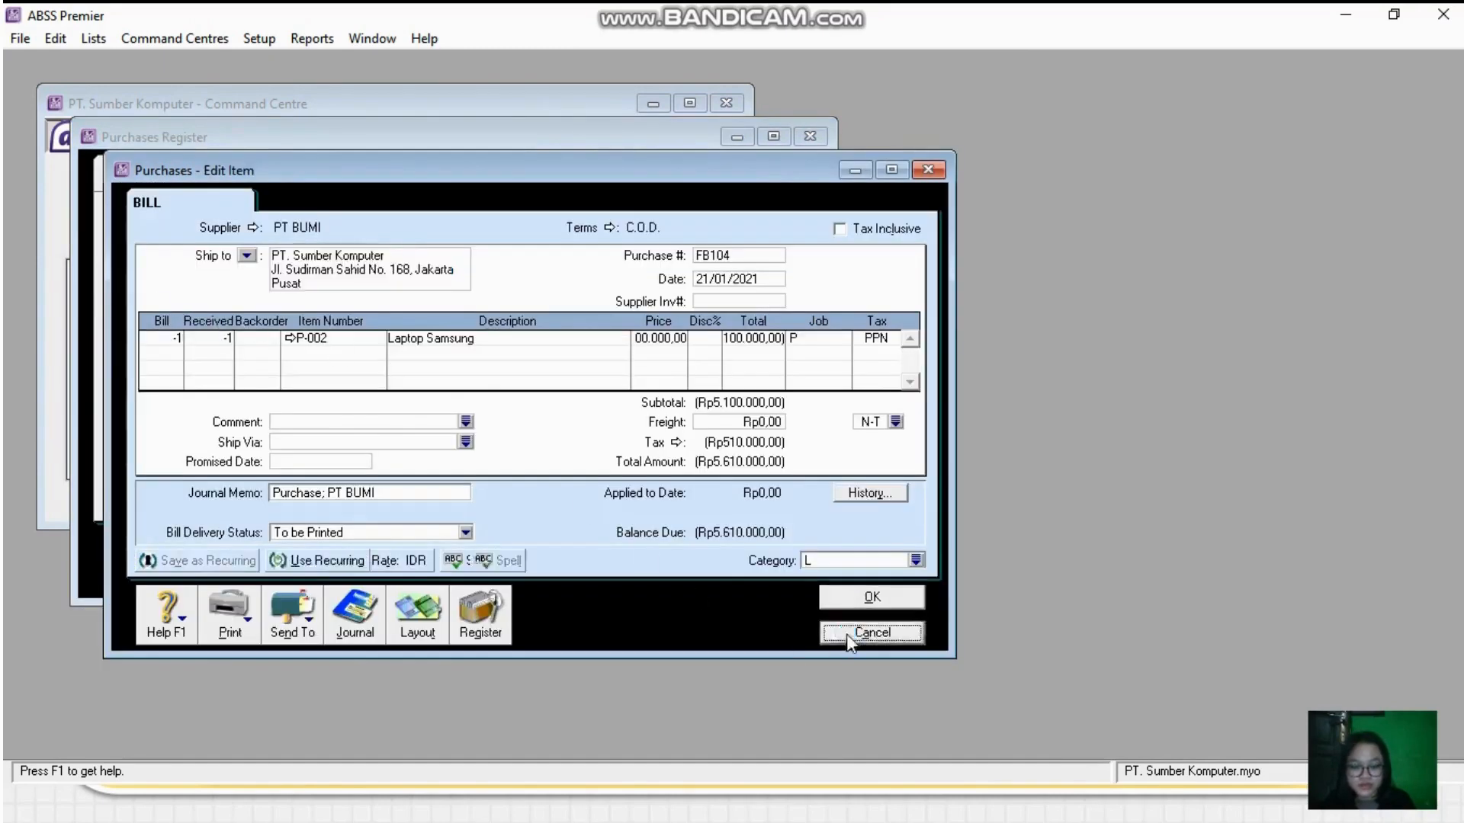
{"action": "left_click", "coordinate": [863, 630]}
{"action": "double_click", "coordinate": [506, 283]}
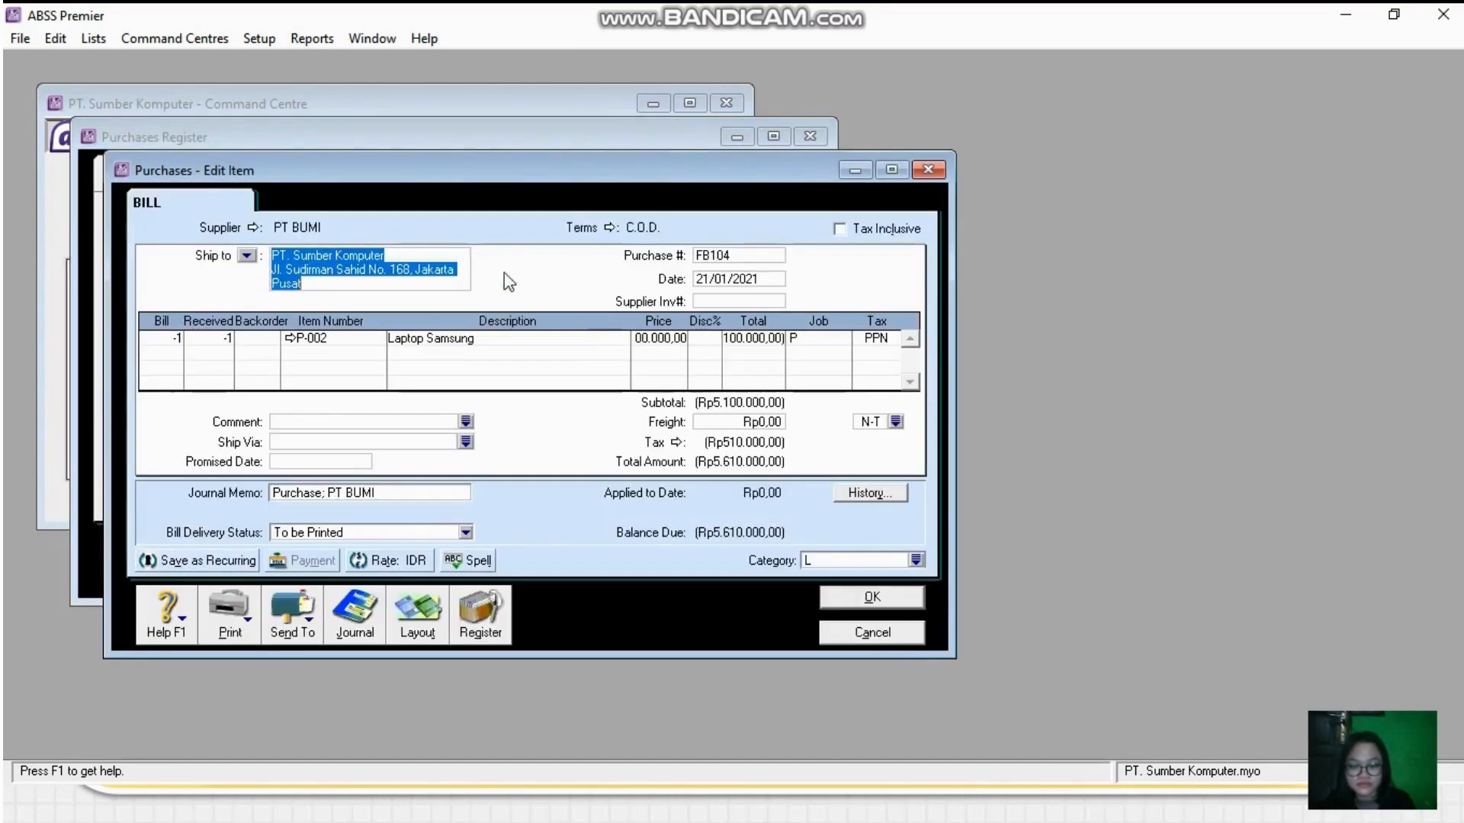
{"action": "left_click", "coordinate": [880, 635]}
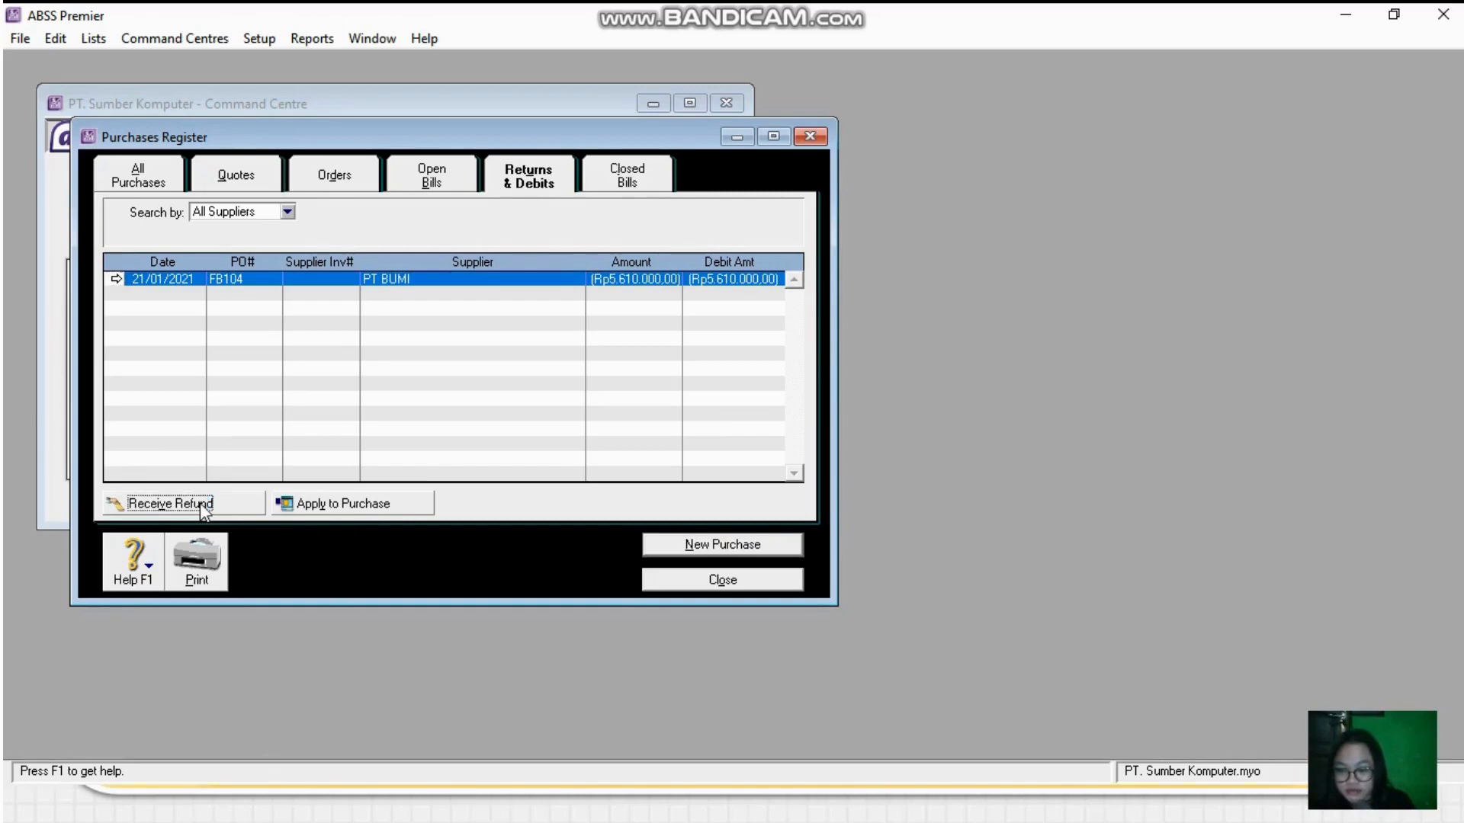
- Record PT BUMI's refund for return bill FB104 into Bank BCA (IDR), ID BKM-102, dated 21/01/2021, and close the purchases register
{"action": "left_click", "coordinate": [171, 504]}
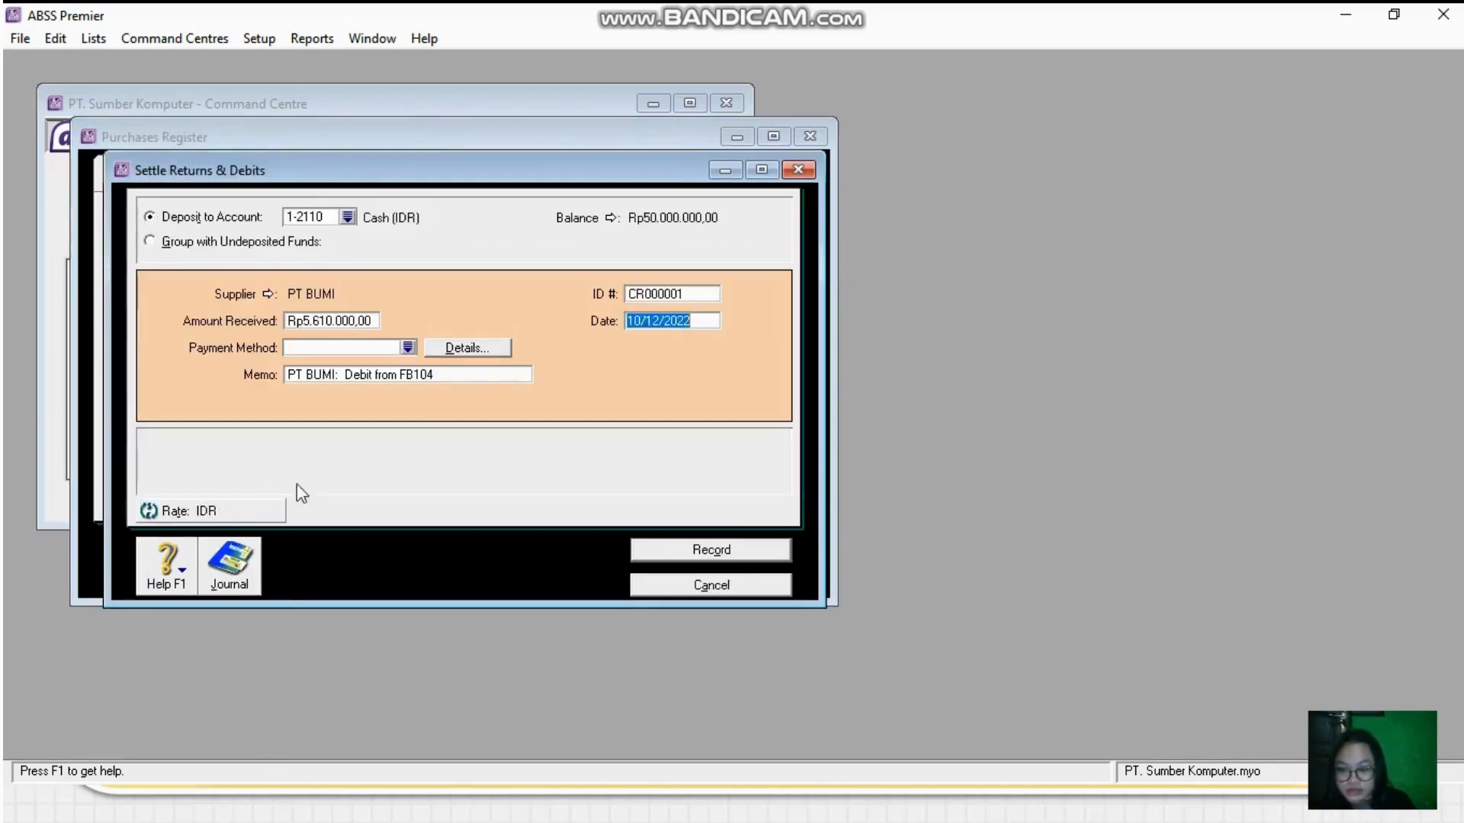
{"action": "left_click", "coordinate": [348, 217]}
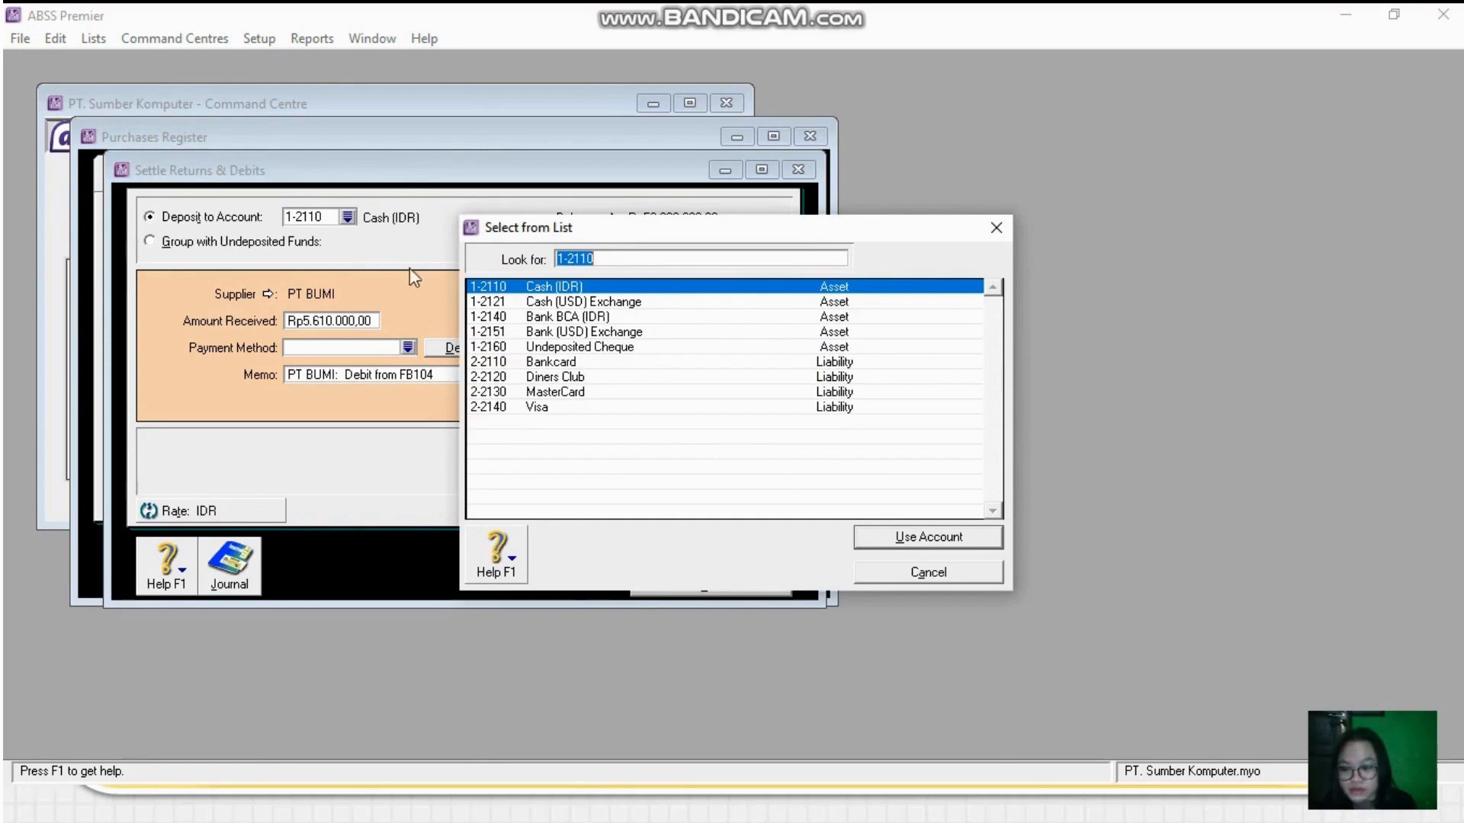
{"action": "double_click", "coordinate": [542, 315]}
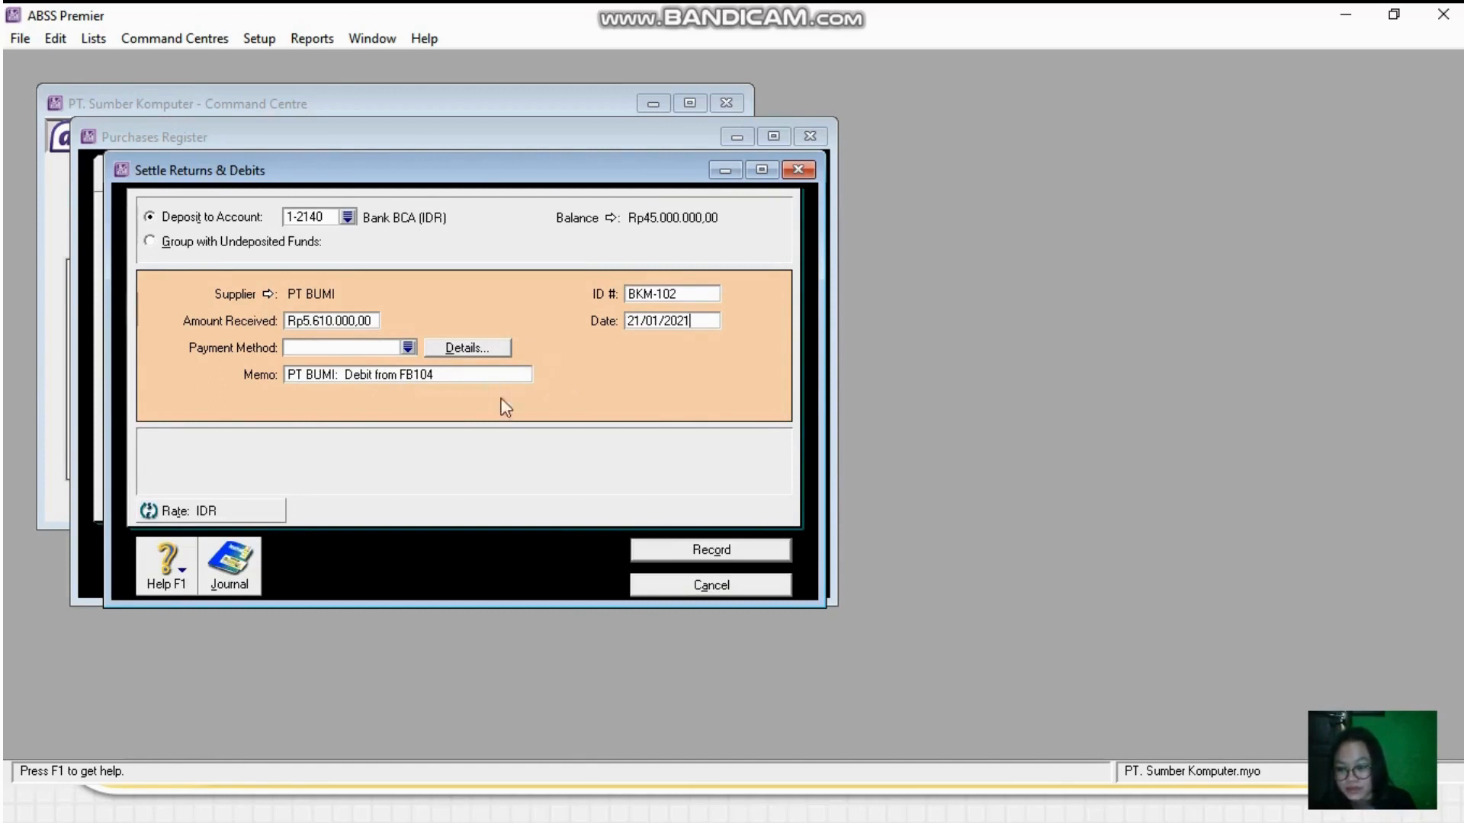
{"action": "left_click", "coordinate": [712, 550]}
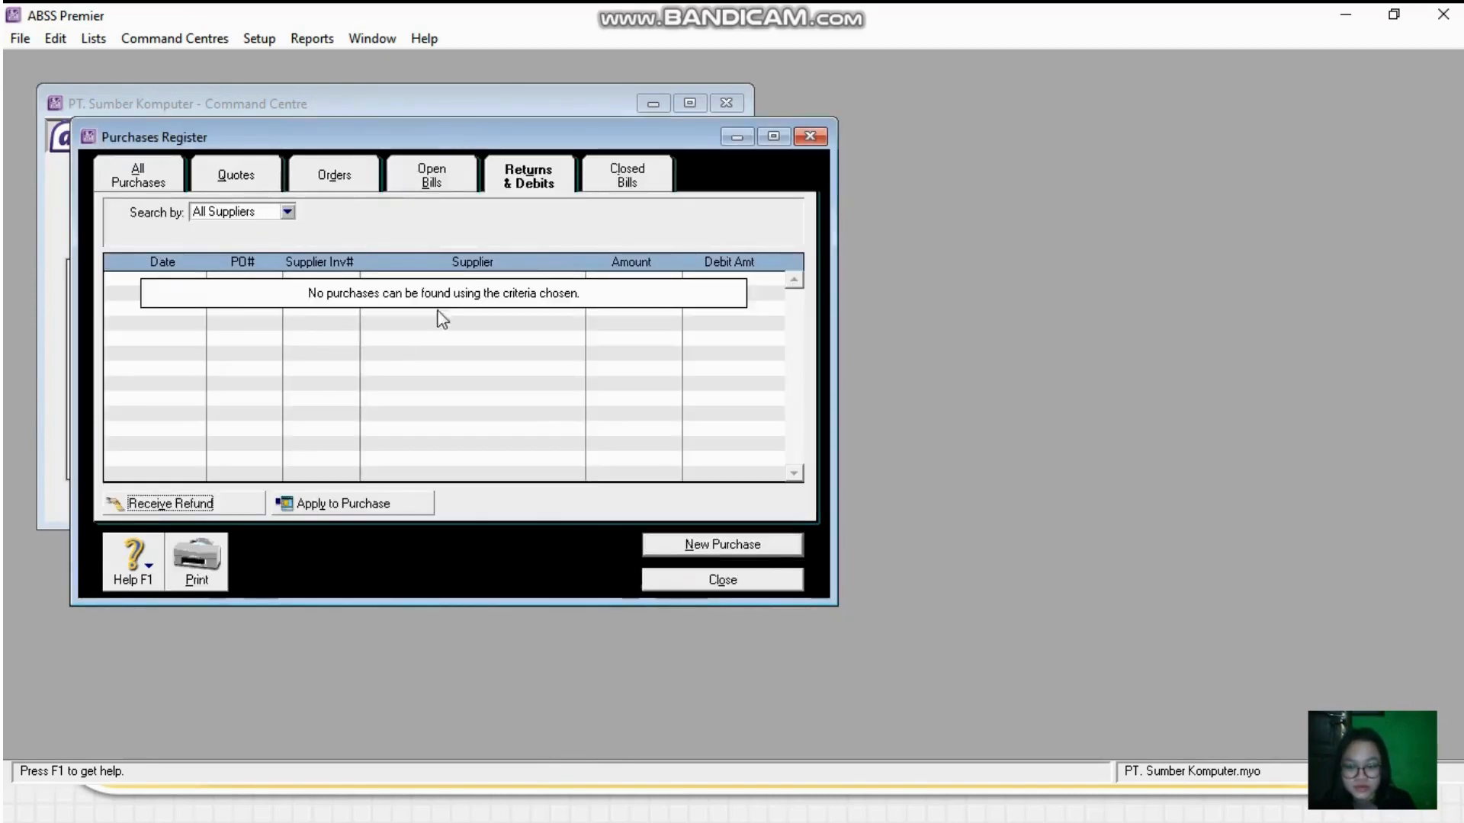
{"action": "left_click", "coordinate": [707, 581]}
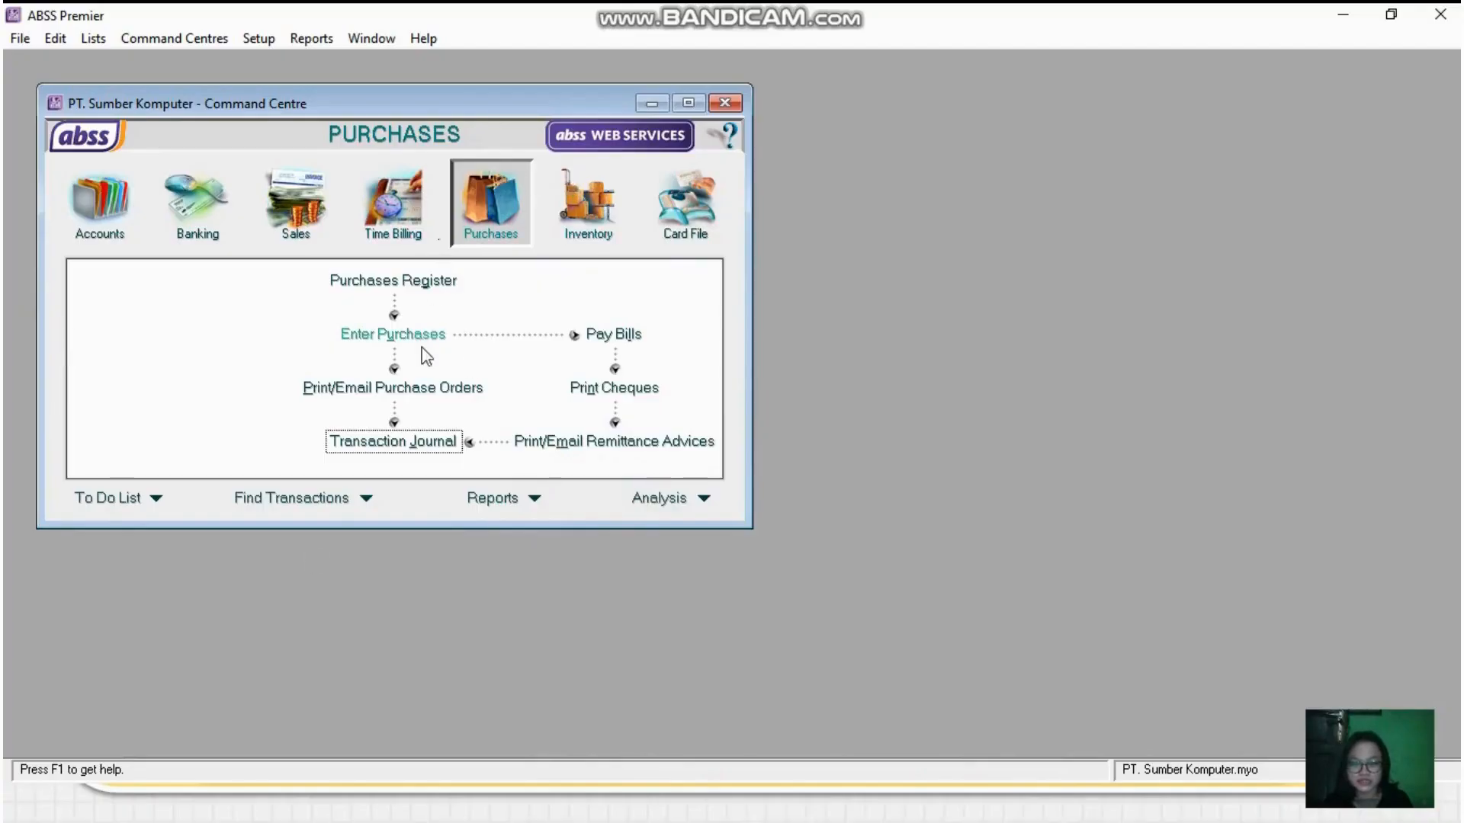
- Record USD item bill FB105 from PT. Lingga dated 24/01/2021 for 1 Laptop Samsung and 1 Laptop Acer, job P, tax PPN, category O
{"action": "left_click", "coordinate": [408, 333]}
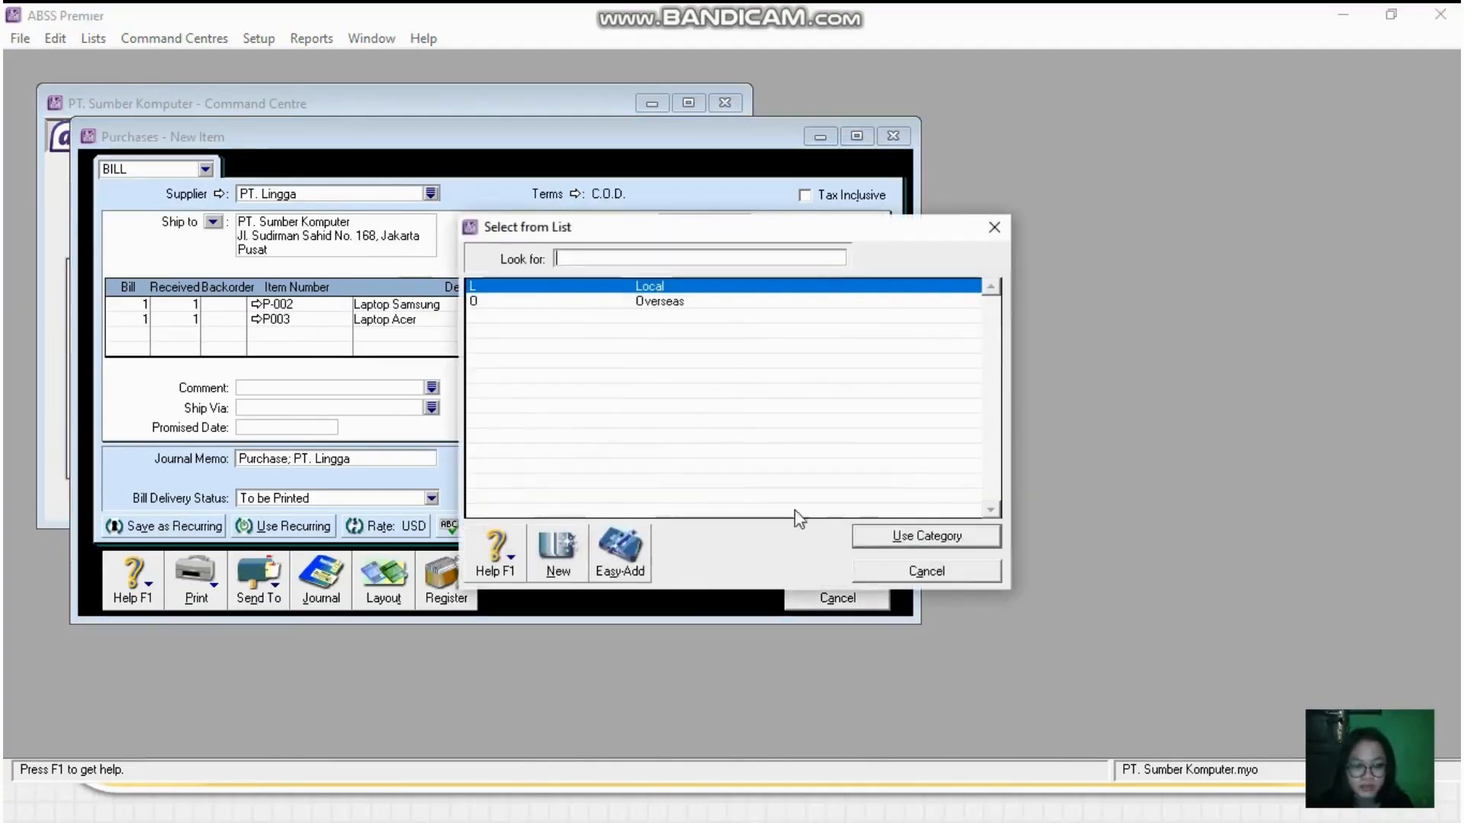
{"action": "double_click", "coordinate": [608, 302]}
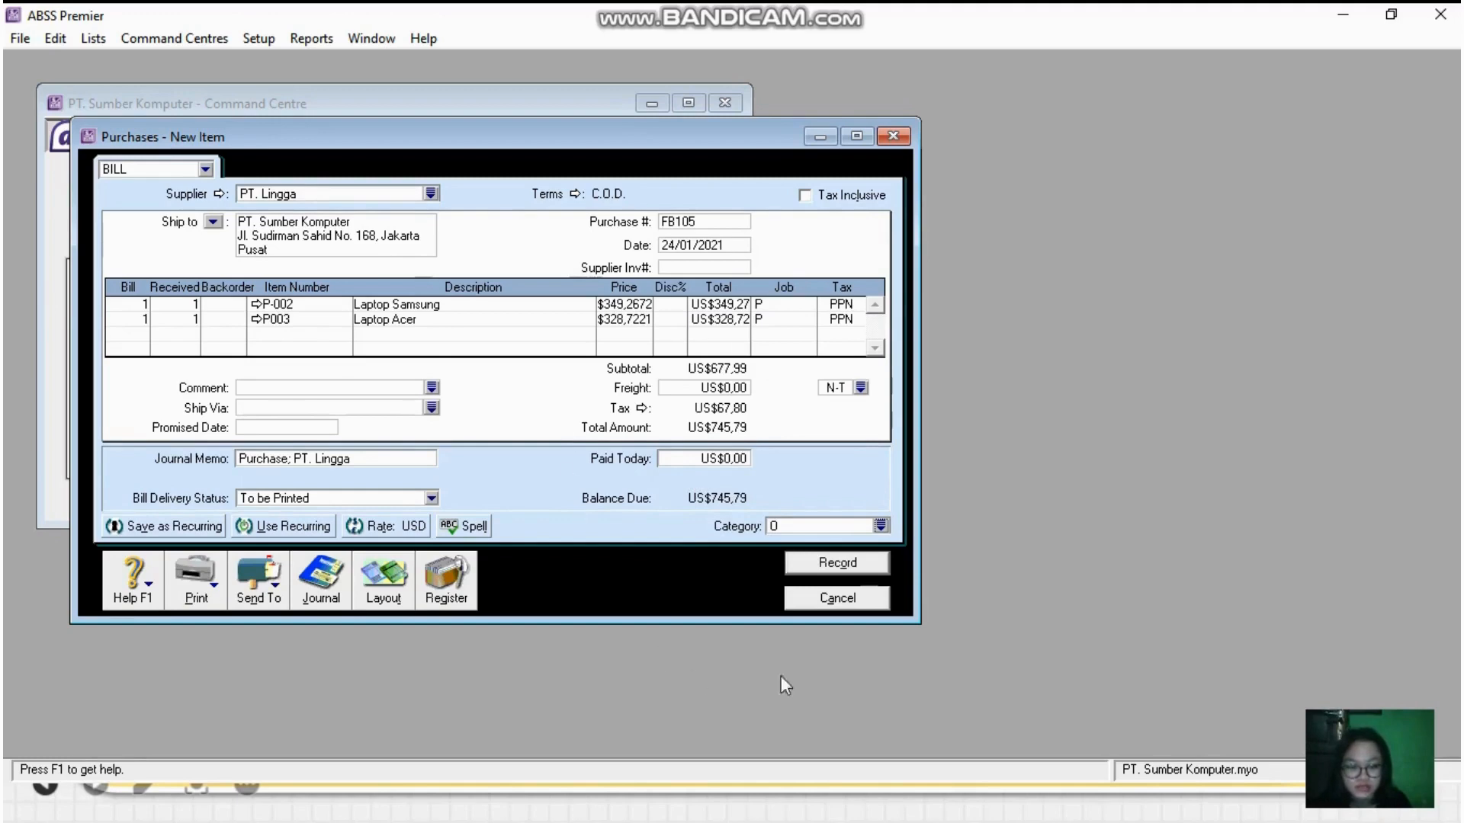
{"action": "left_click", "coordinate": [836, 568]}
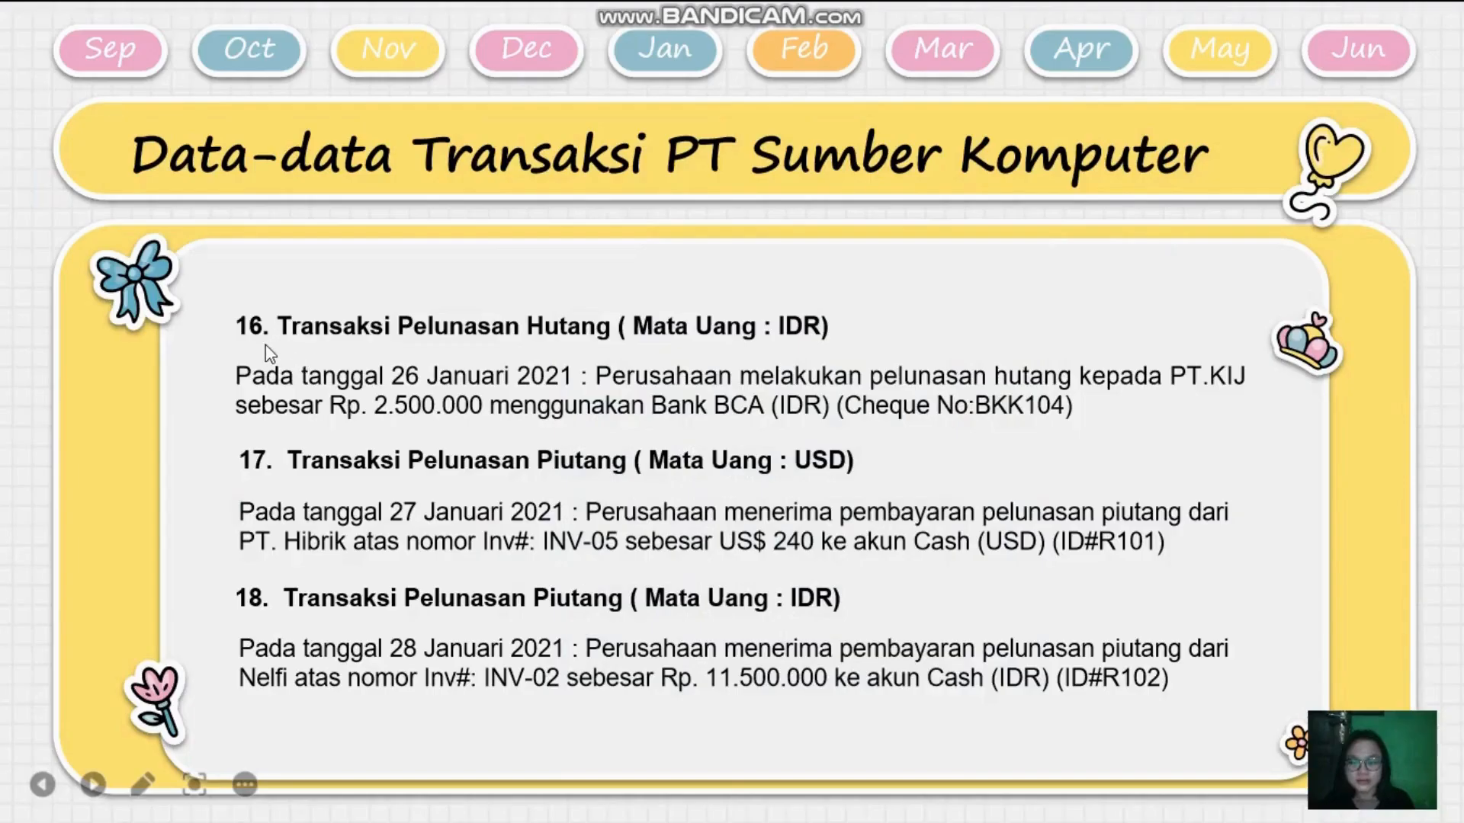
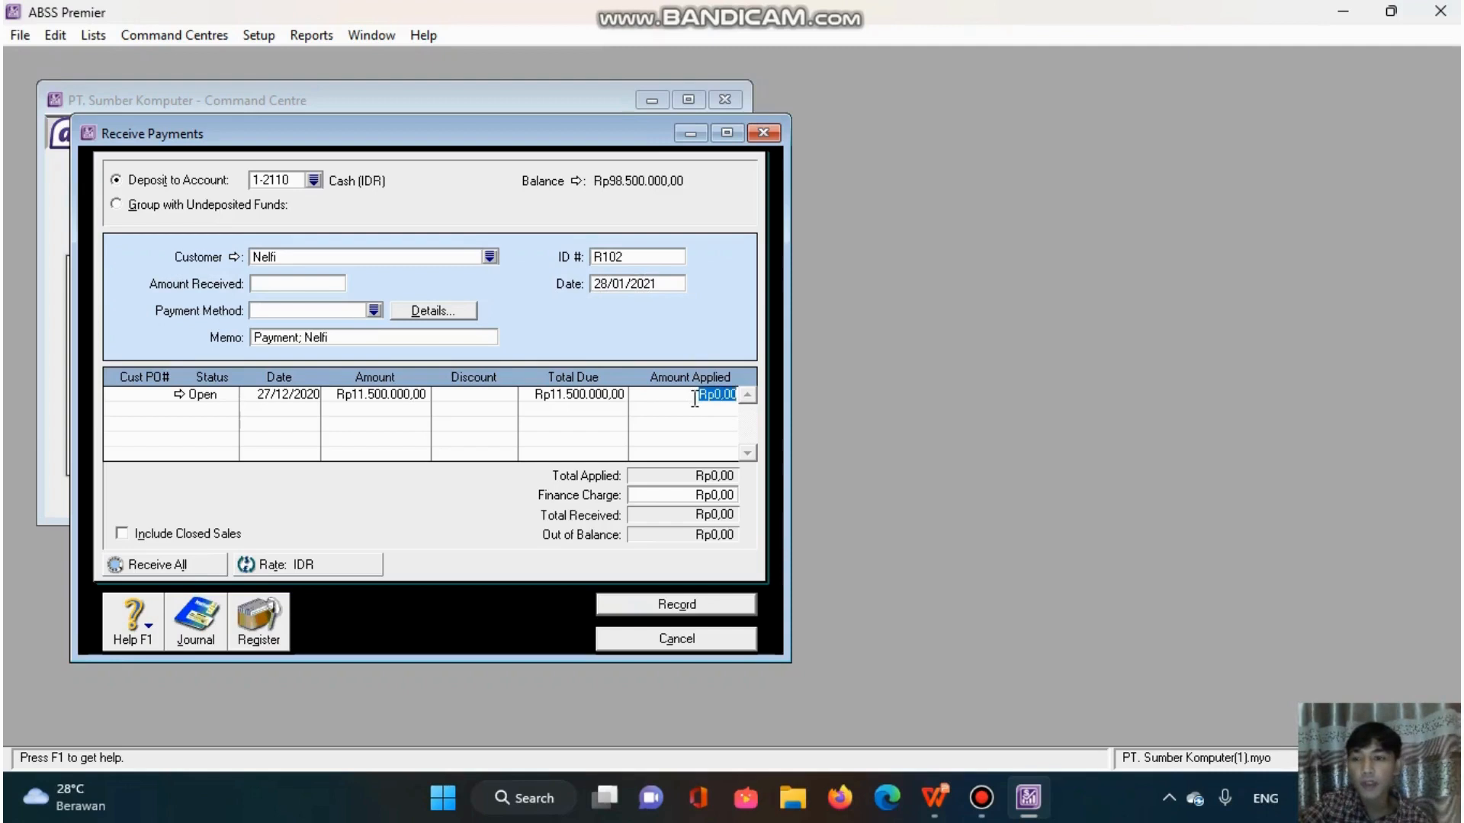
- Record customer payment R102 of Rp11.500.000,00, applied in full to the open invoice dated 27/12/2020, and close the payment form
{"action": "type", "text": "11"}
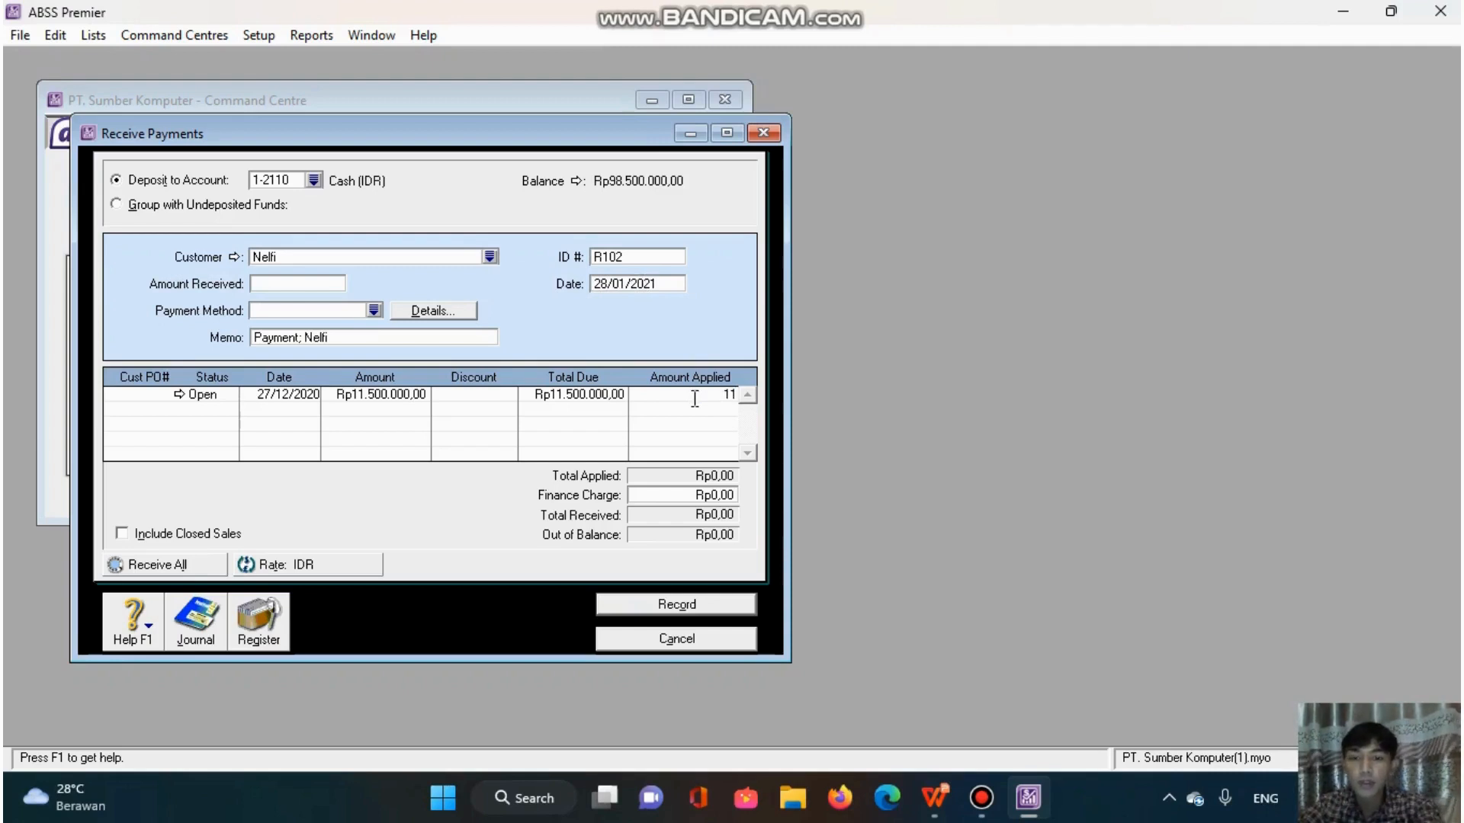
{"action": "type", "text": "500"}
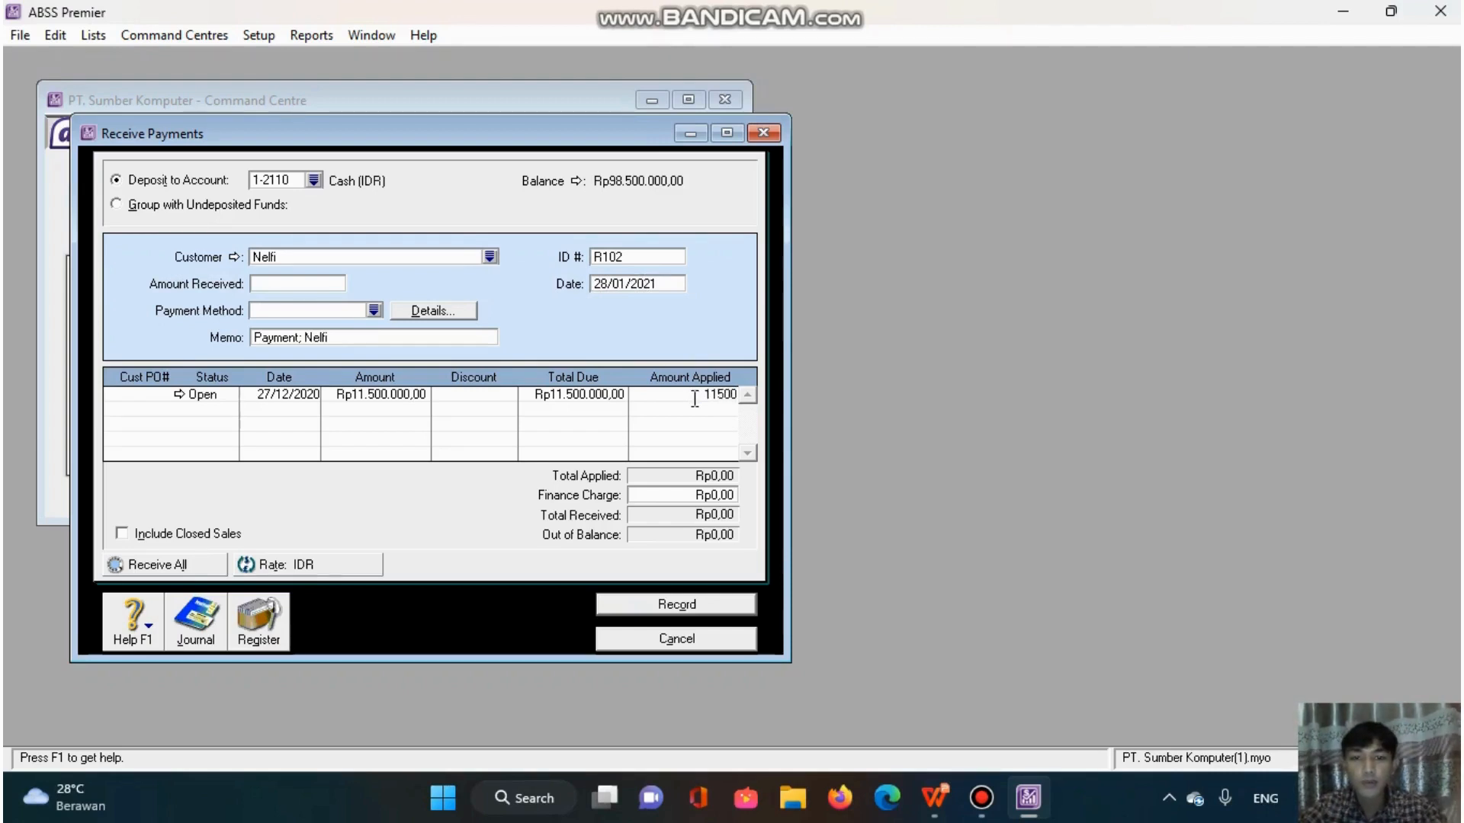
{"action": "type", "text": "000"}
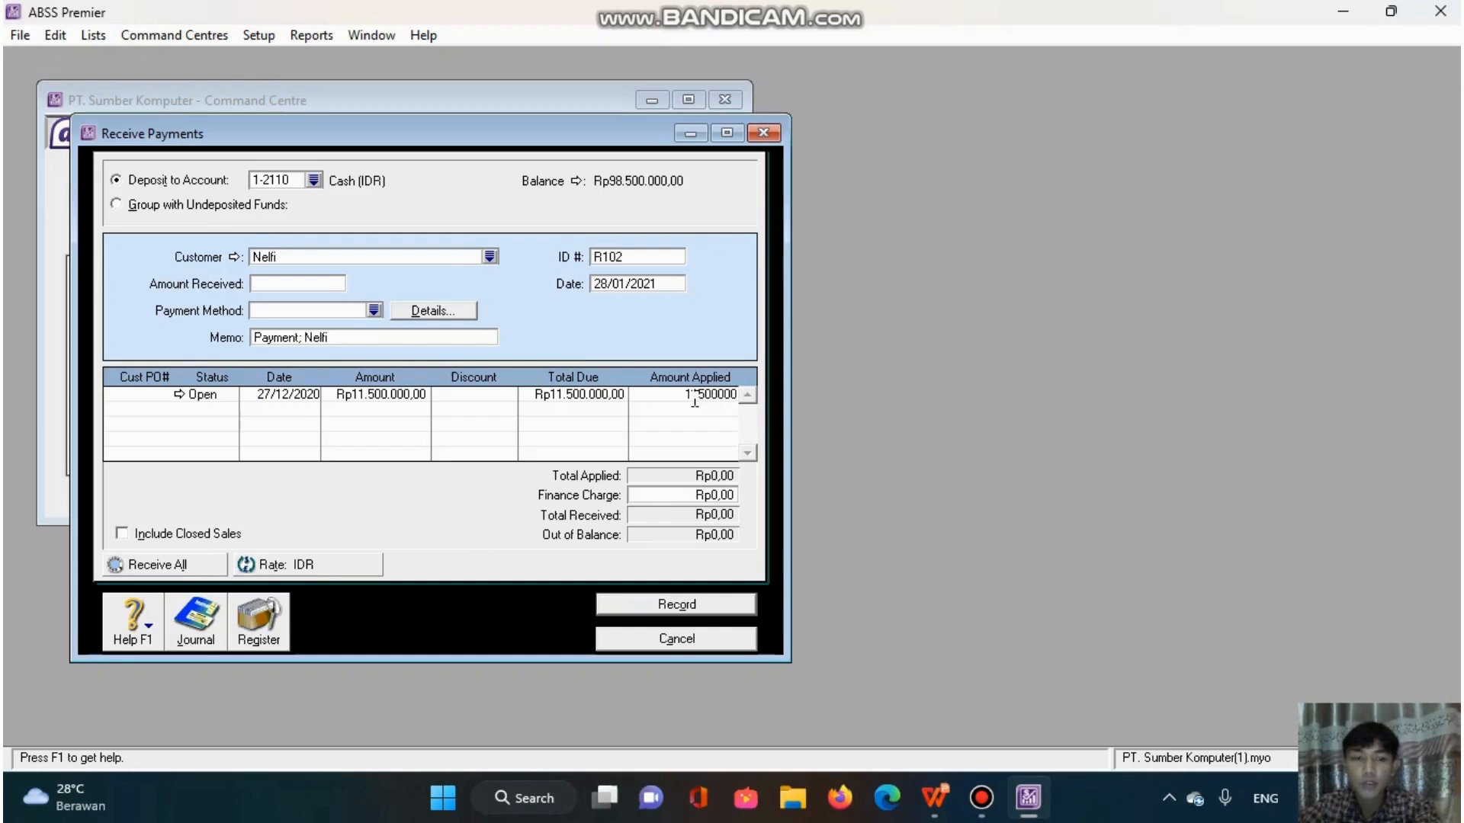
{"action": "key", "text": "Tab"}
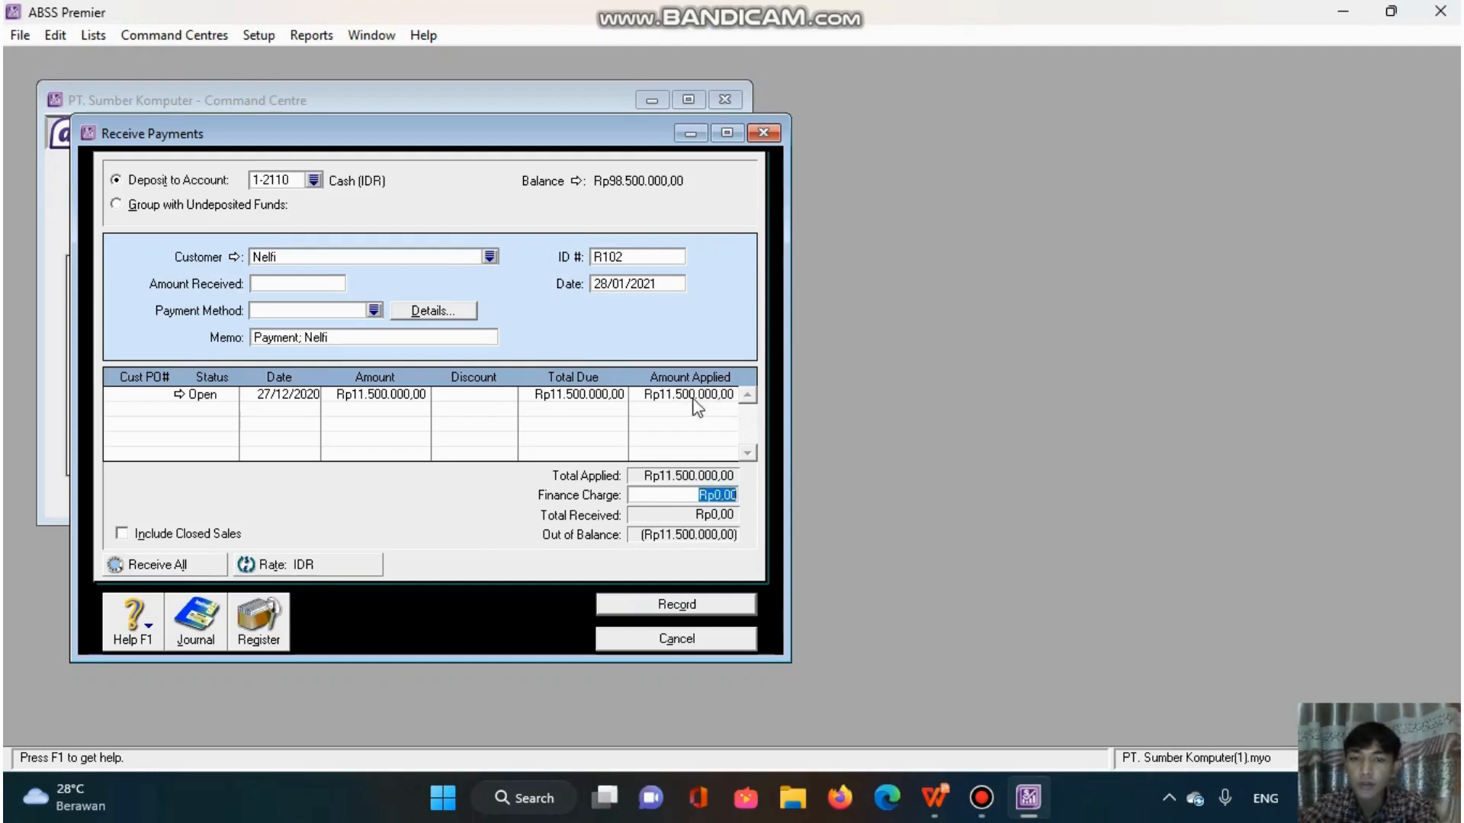
{"action": "key", "text": "Tab"}
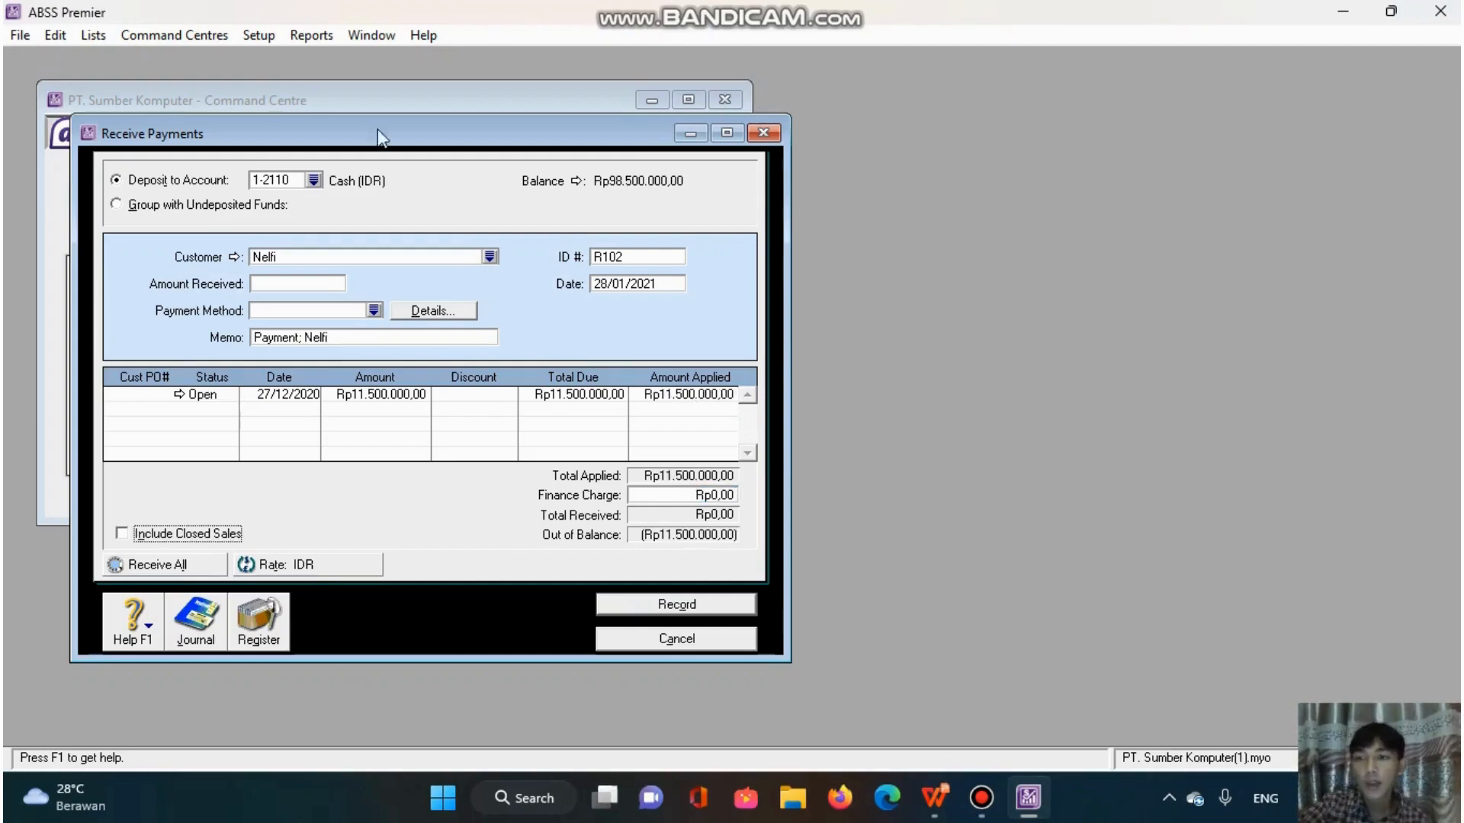
{"action": "left_click", "coordinate": [296, 282]}
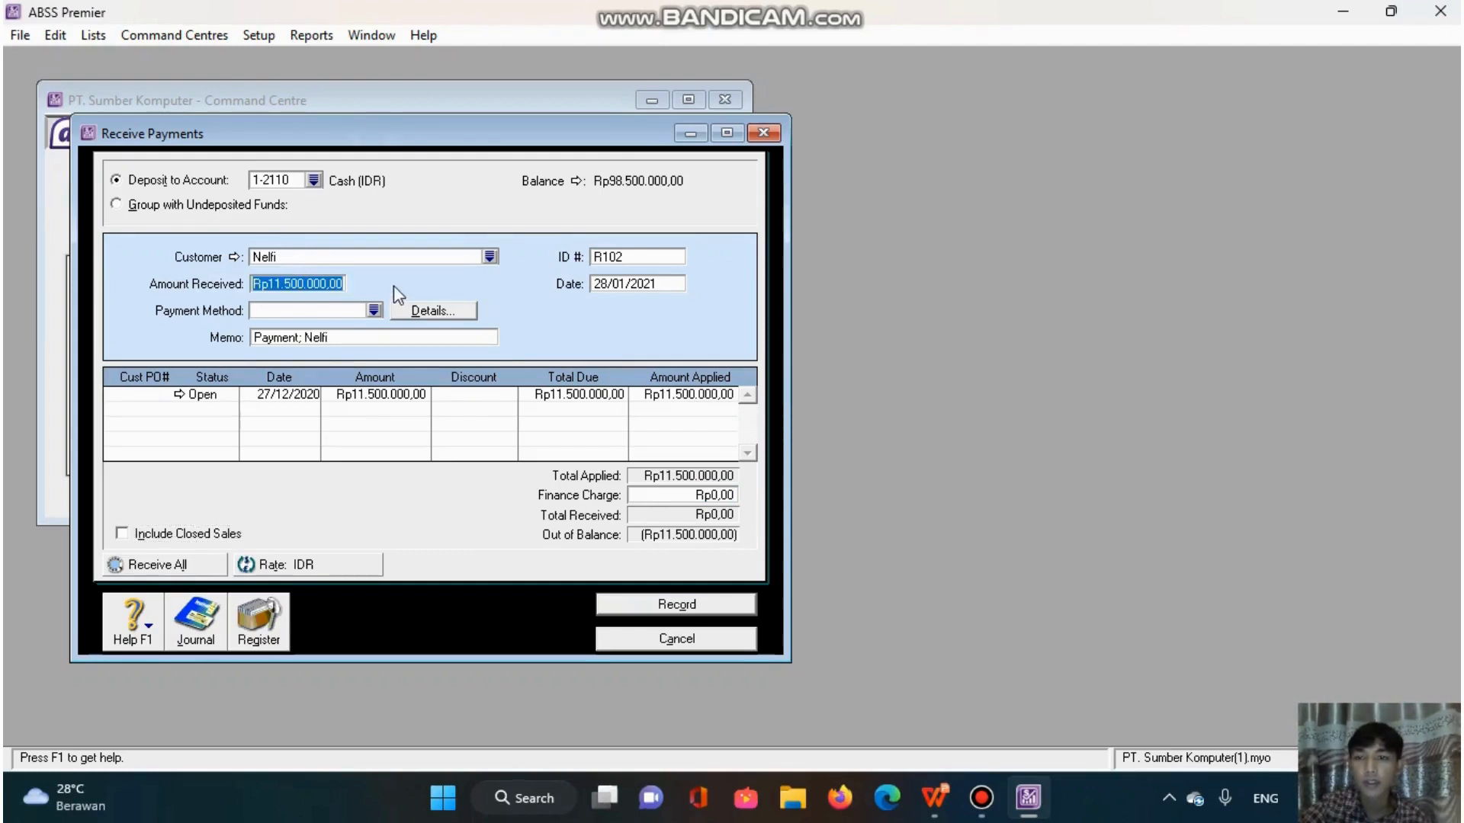
{"action": "key", "text": "Tab"}
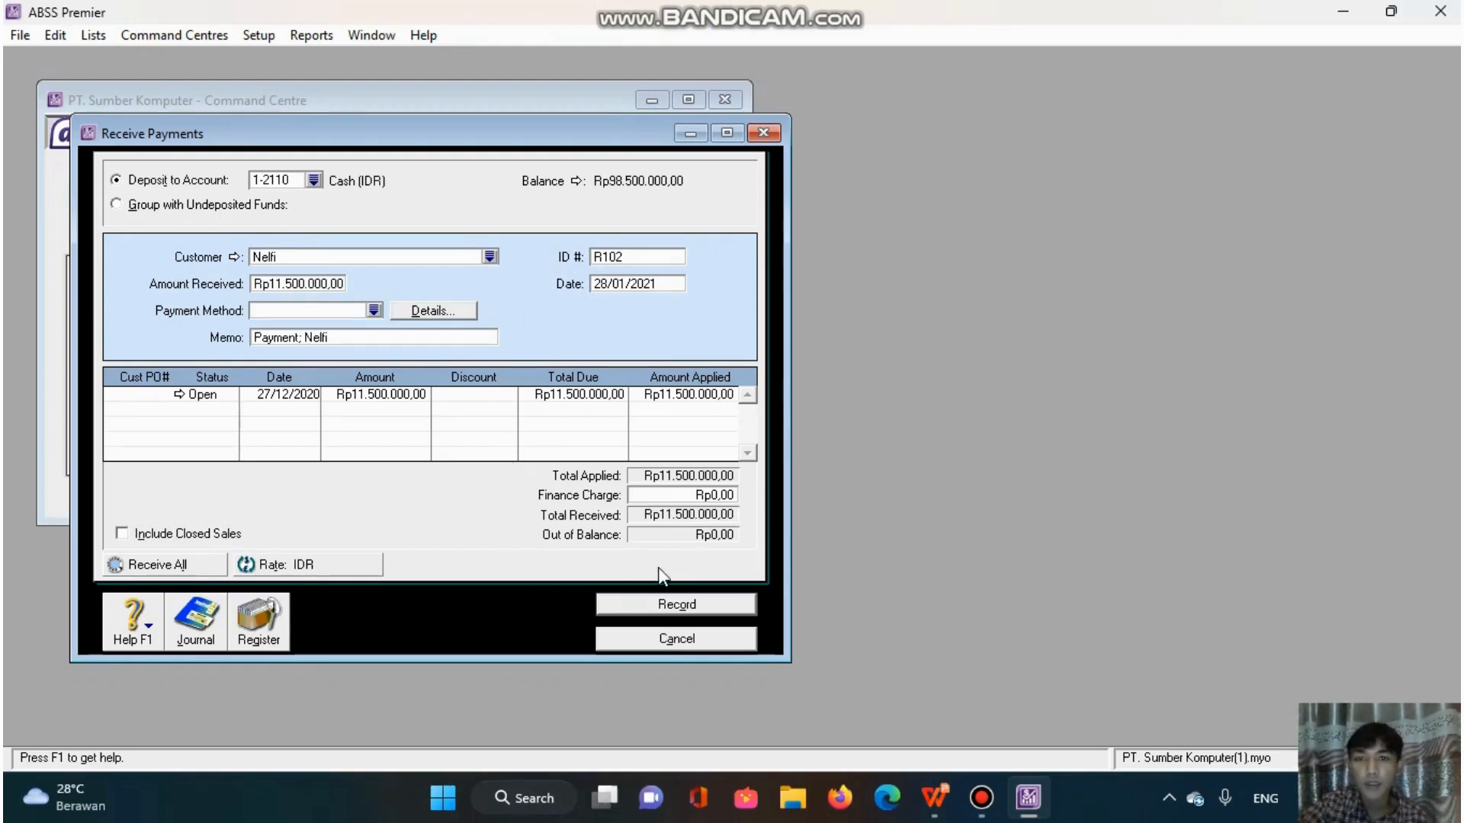
{"action": "left_click", "coordinate": [703, 610]}
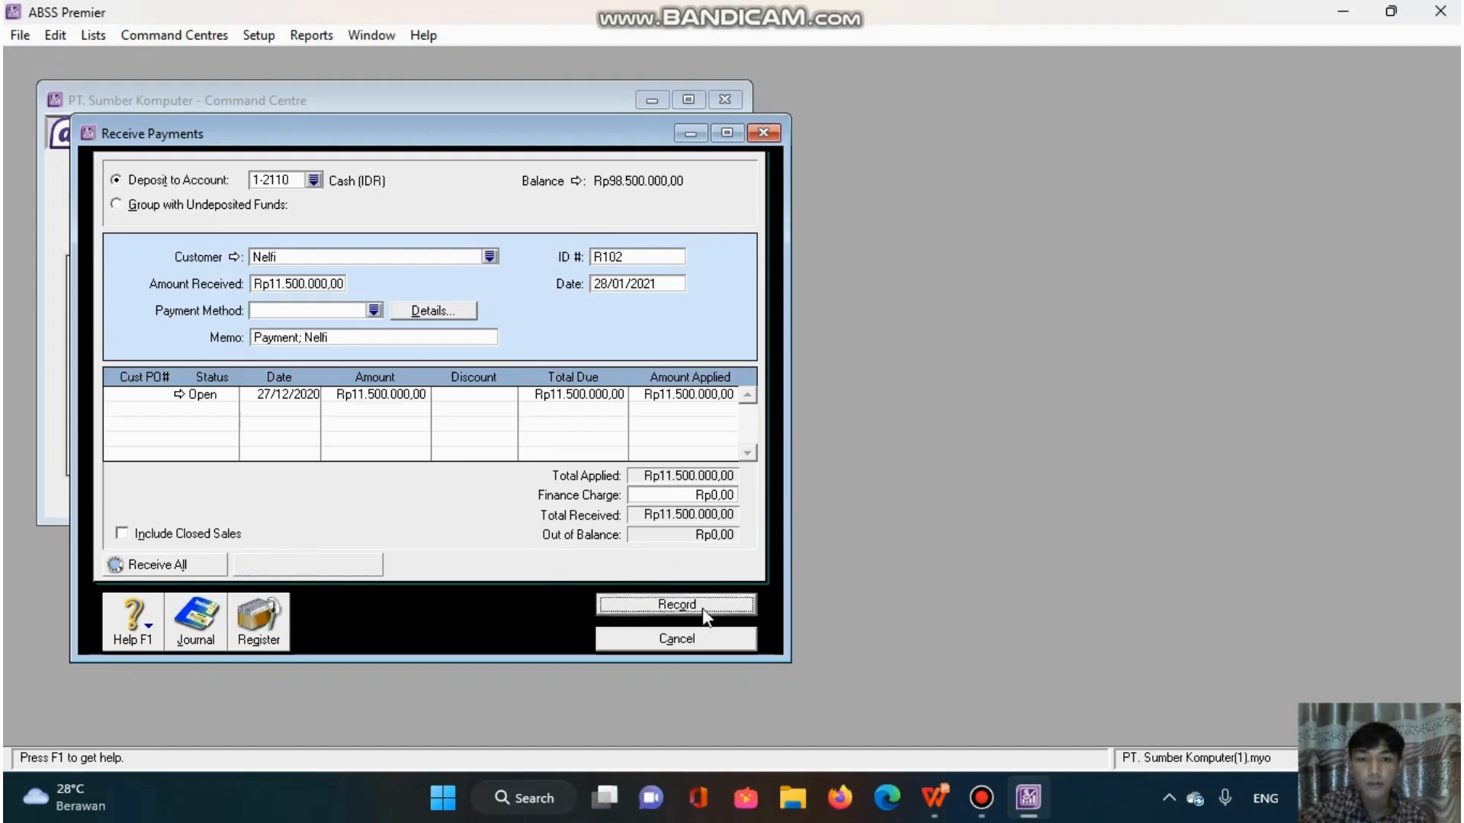
{"action": "left_click", "coordinate": [696, 639]}
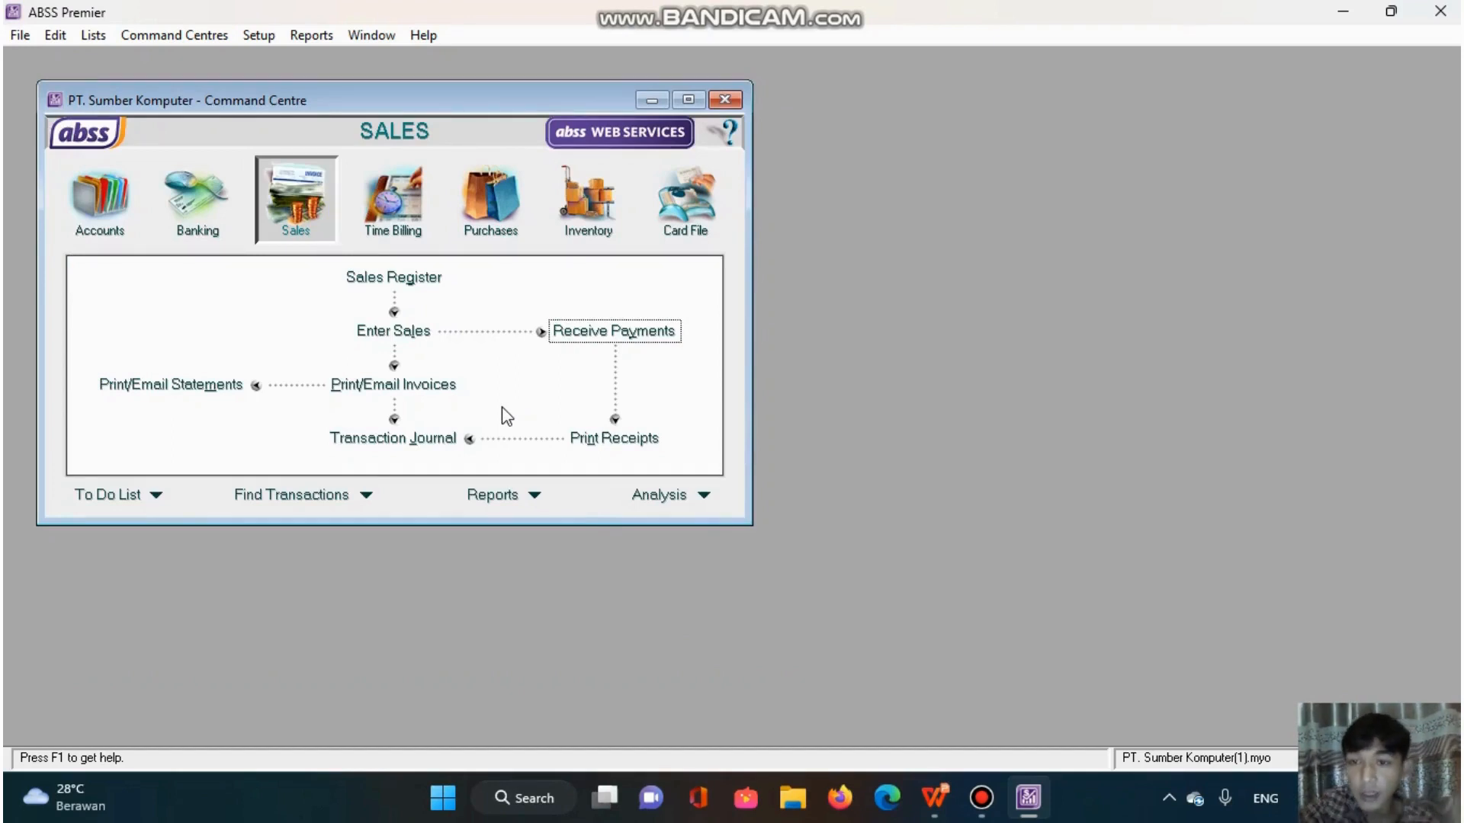
- Review the receipts in the transaction journal down to payment R102, and close the journal
{"action": "left_click", "coordinate": [358, 442]}
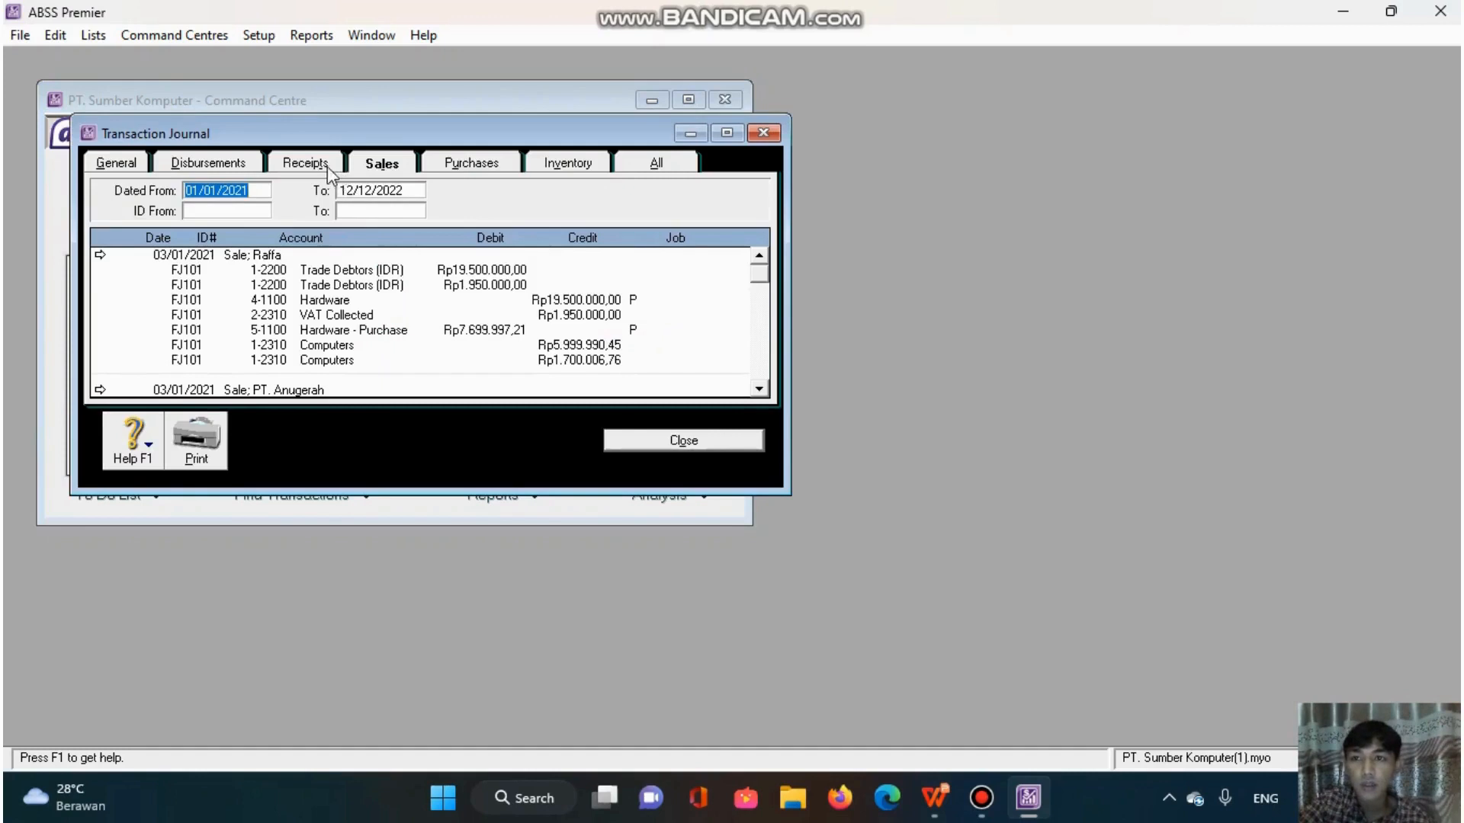
{"action": "left_click", "coordinate": [326, 165]}
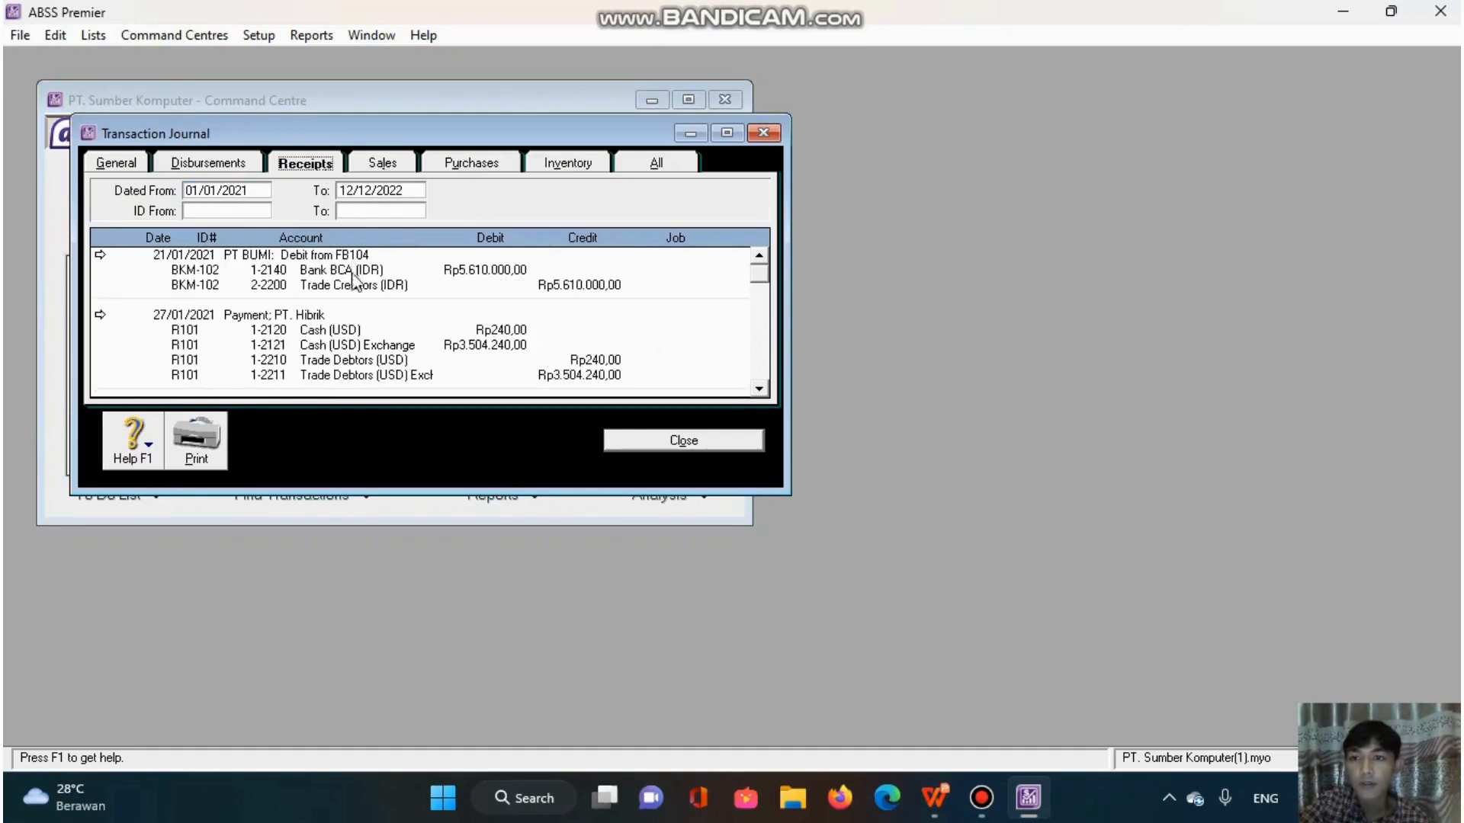
{"action": "scroll", "coordinate": [373, 327], "scroll_direction": "down", "scroll_amount": 2}
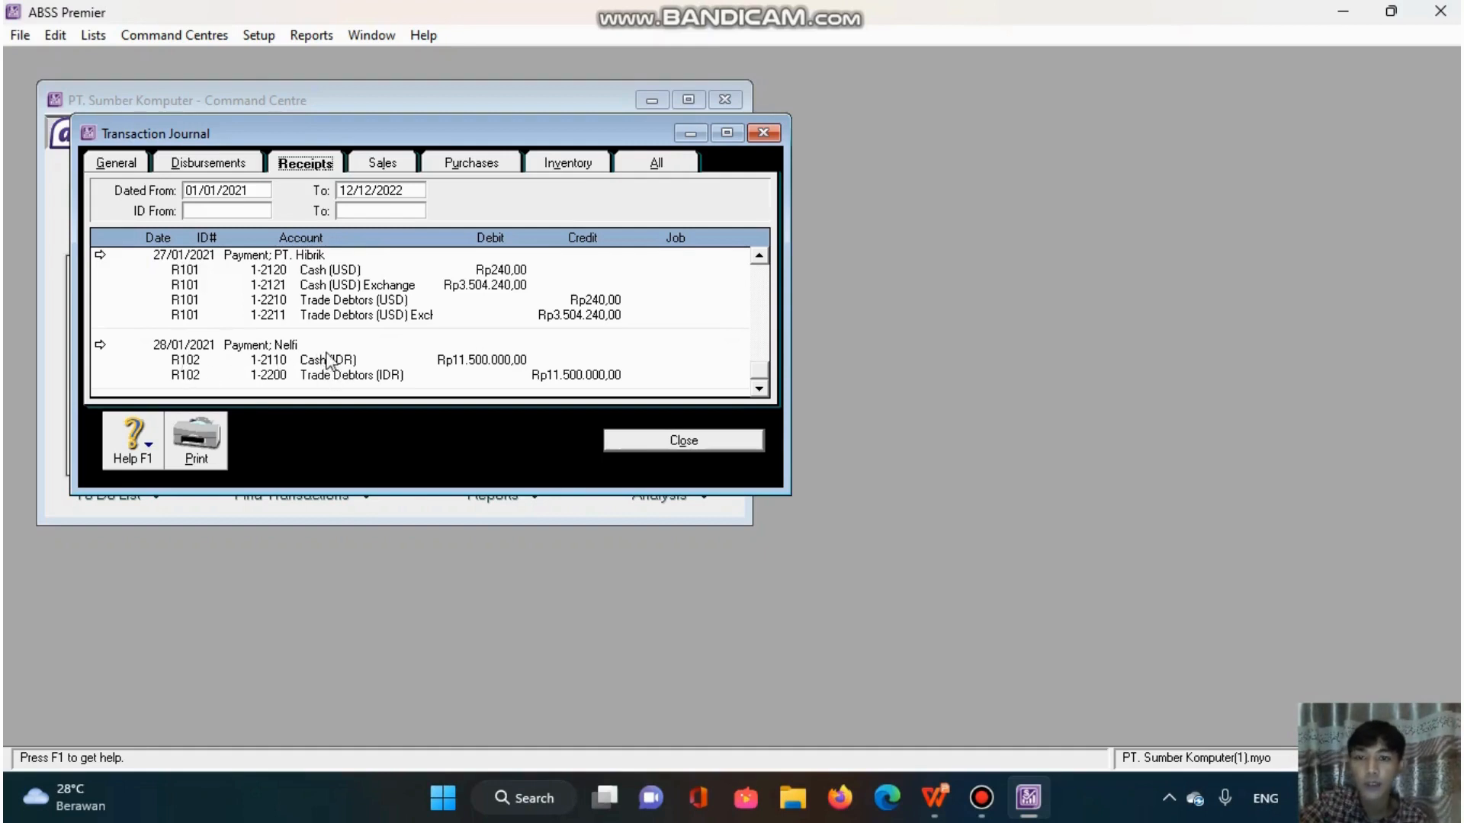
{"action": "left_click", "coordinate": [633, 440]}
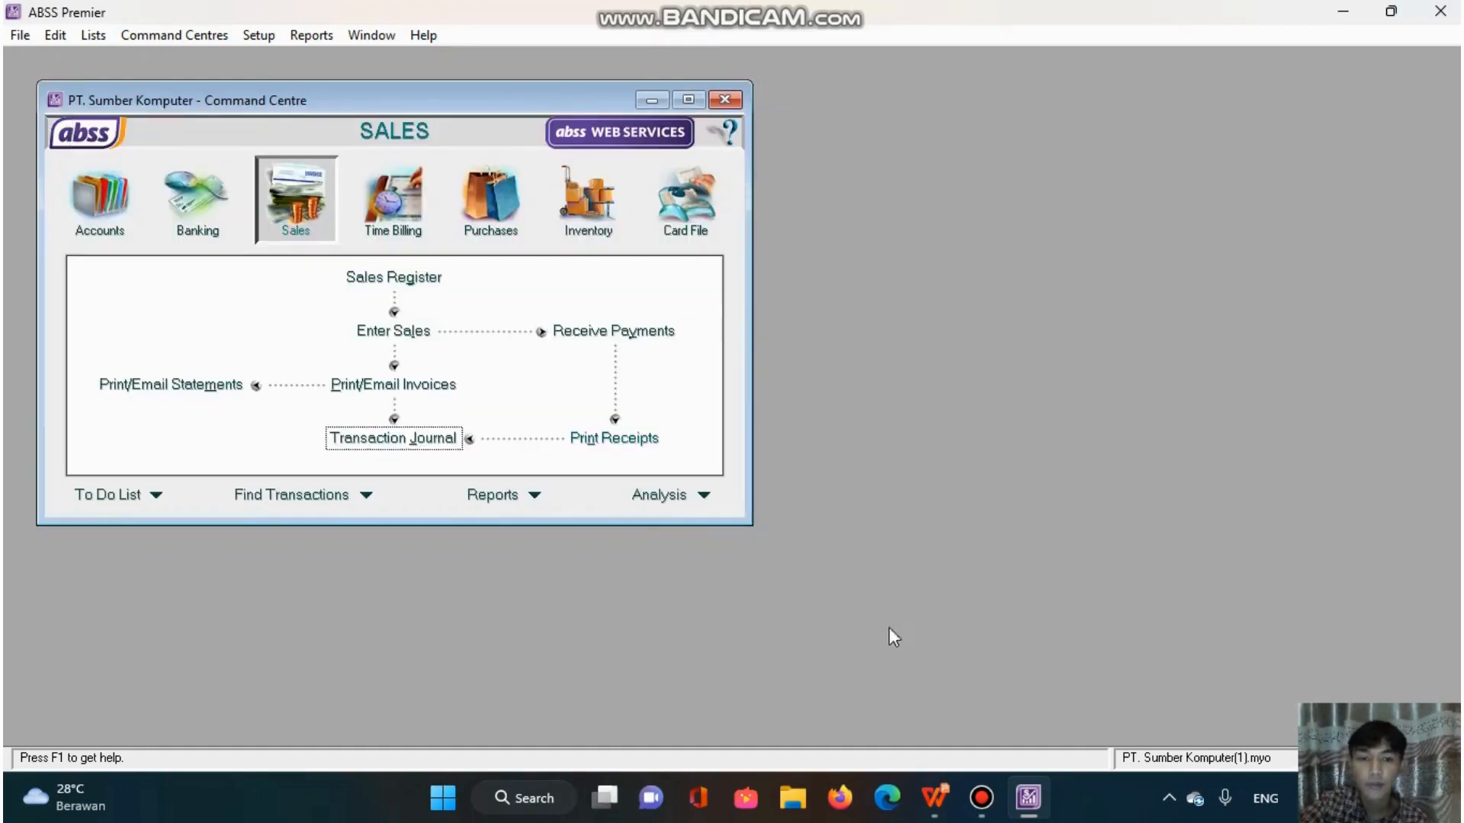
- Switch to WPS Office and read the fixed-asset and inventory adjustment instructions on the Soal AJP sheet
{"action": "left_click", "coordinate": [981, 797]}
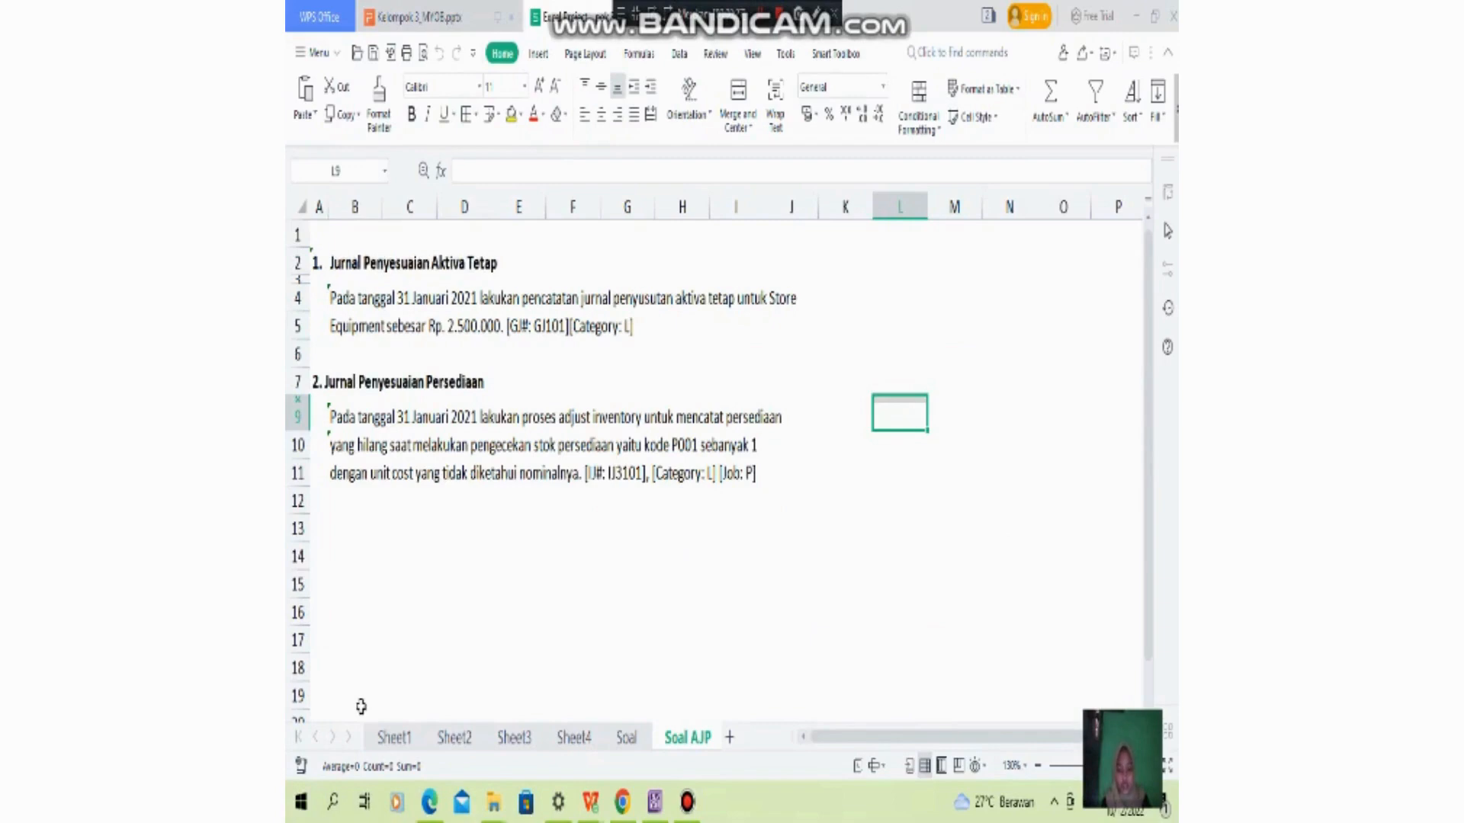
{"action": "left_click", "coordinate": [373, 297]}
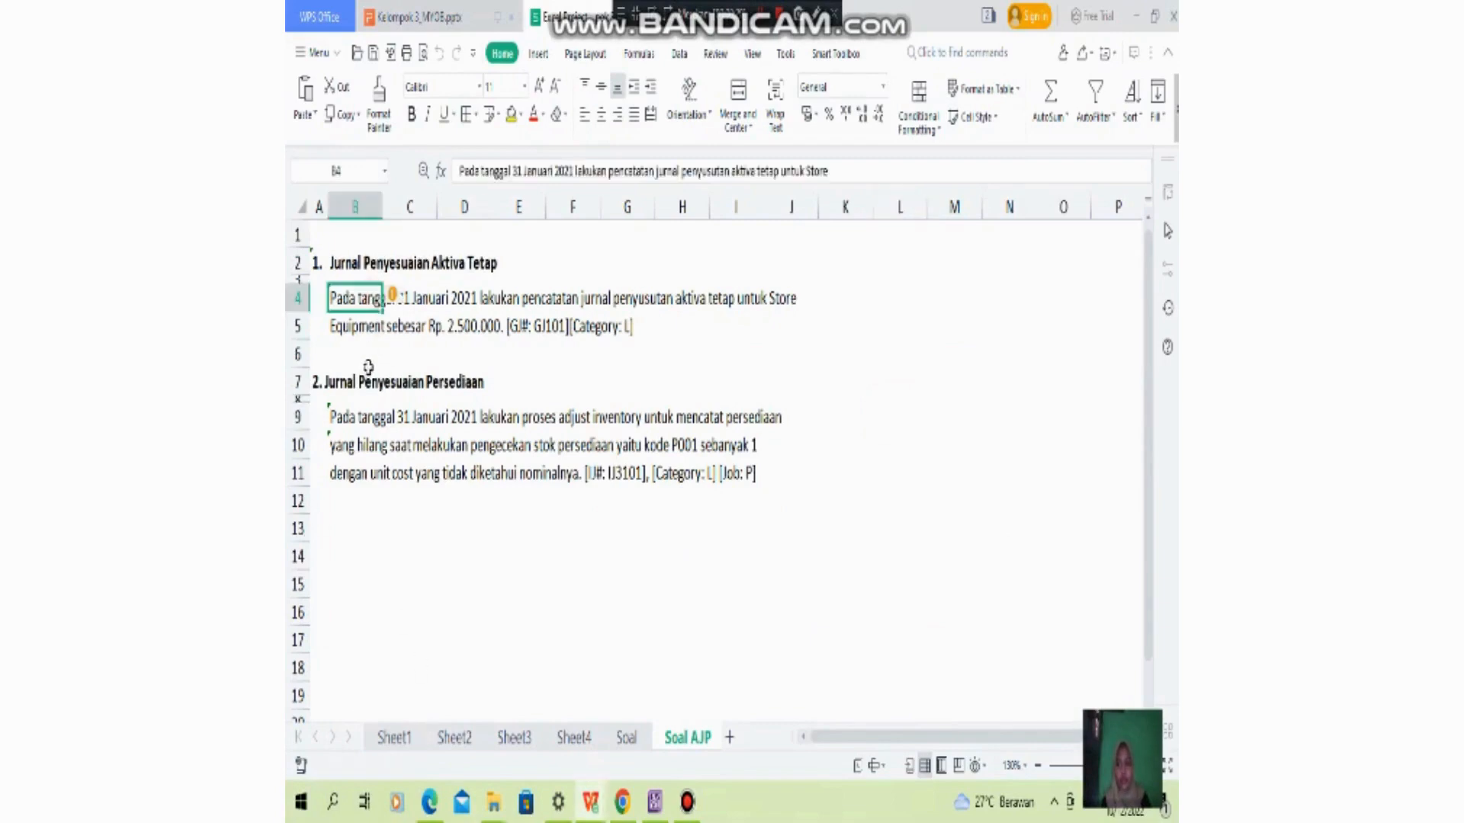
{"action": "left_click", "coordinate": [660, 587]}
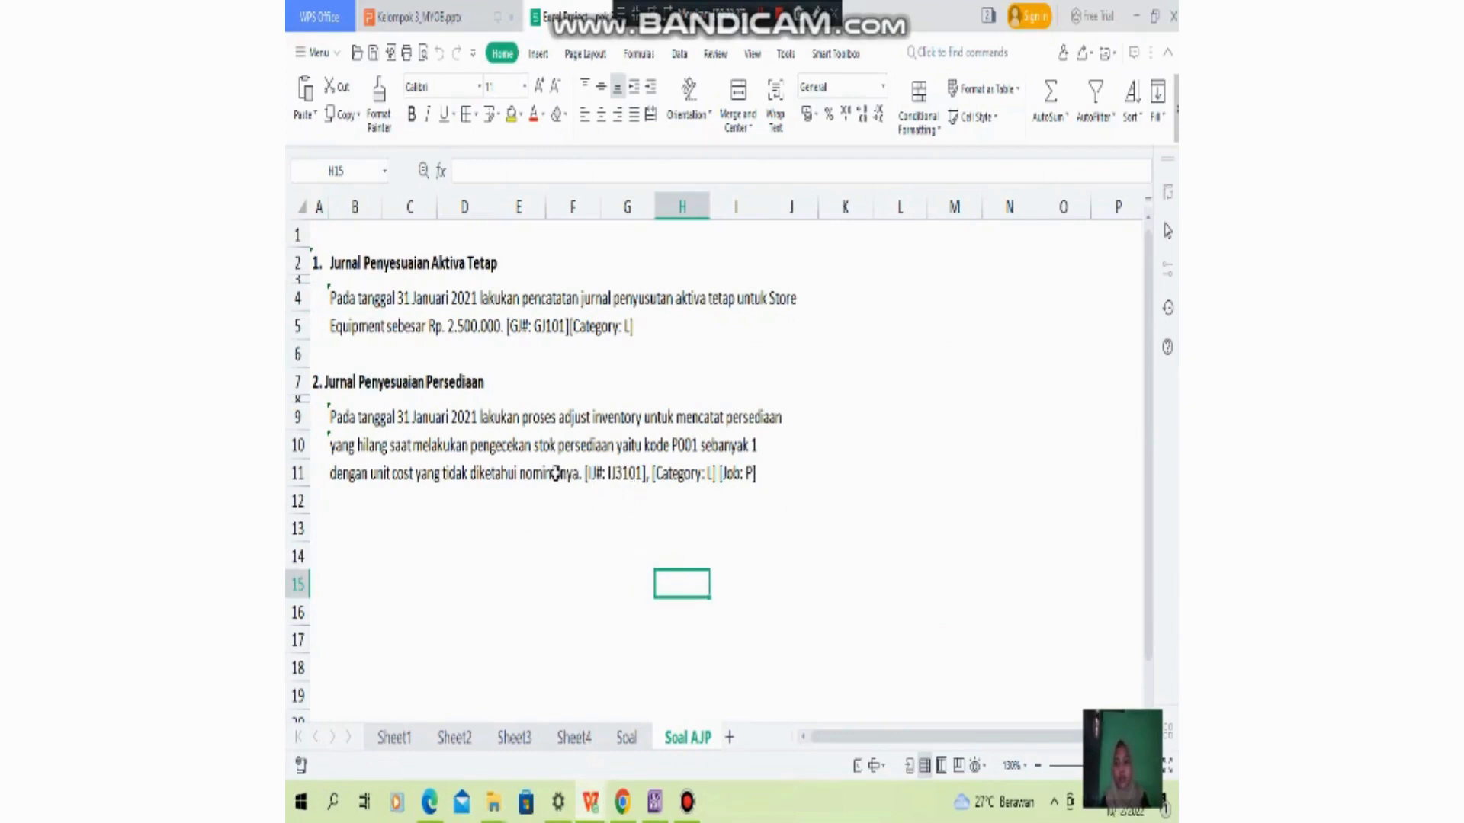
- Switch to ABSS Premier and start a new general journal entry dated 31/01/2021
{"action": "left_click", "coordinate": [656, 810]}
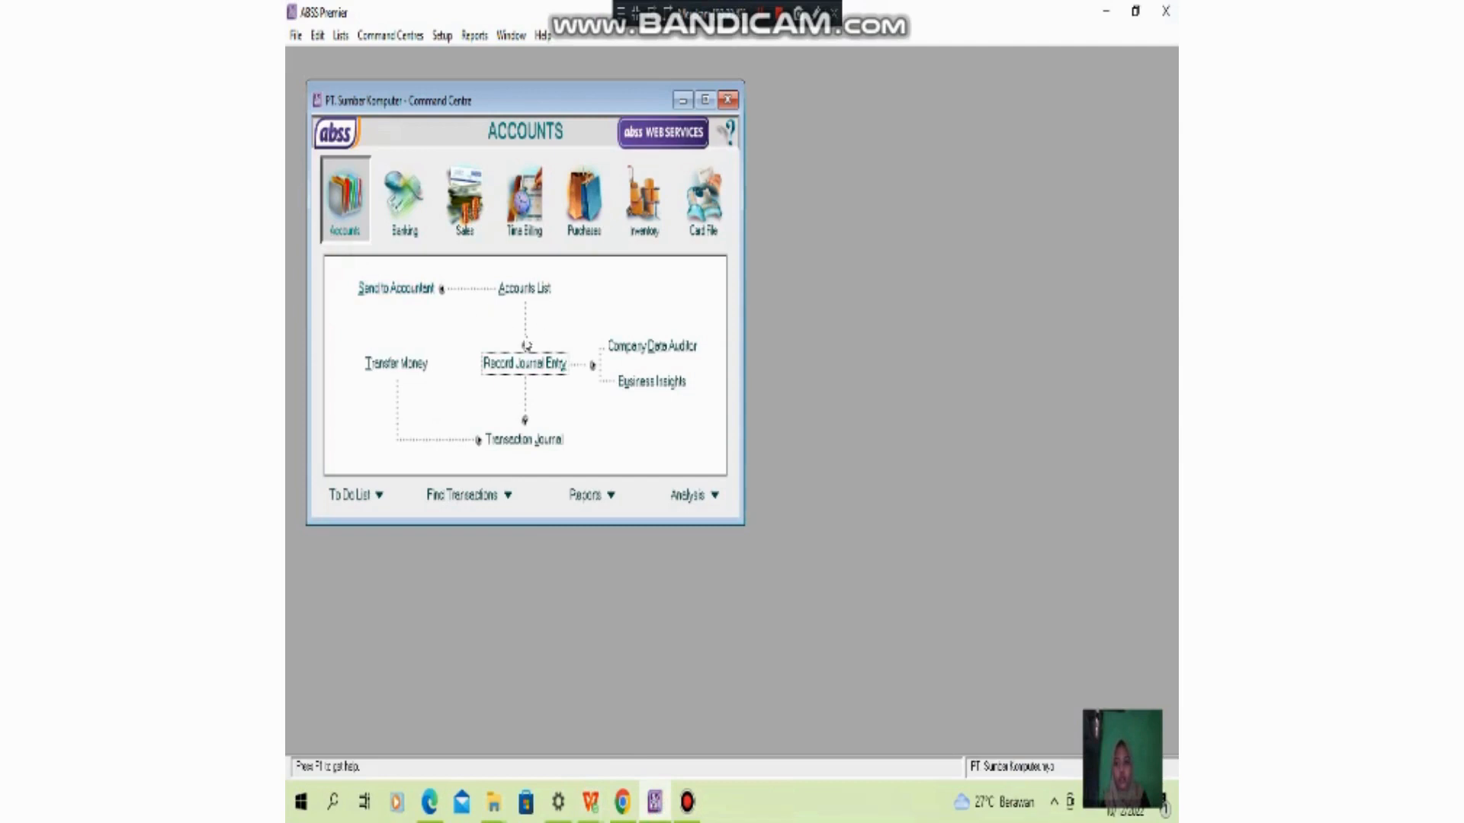
{"action": "left_click", "coordinate": [512, 369]}
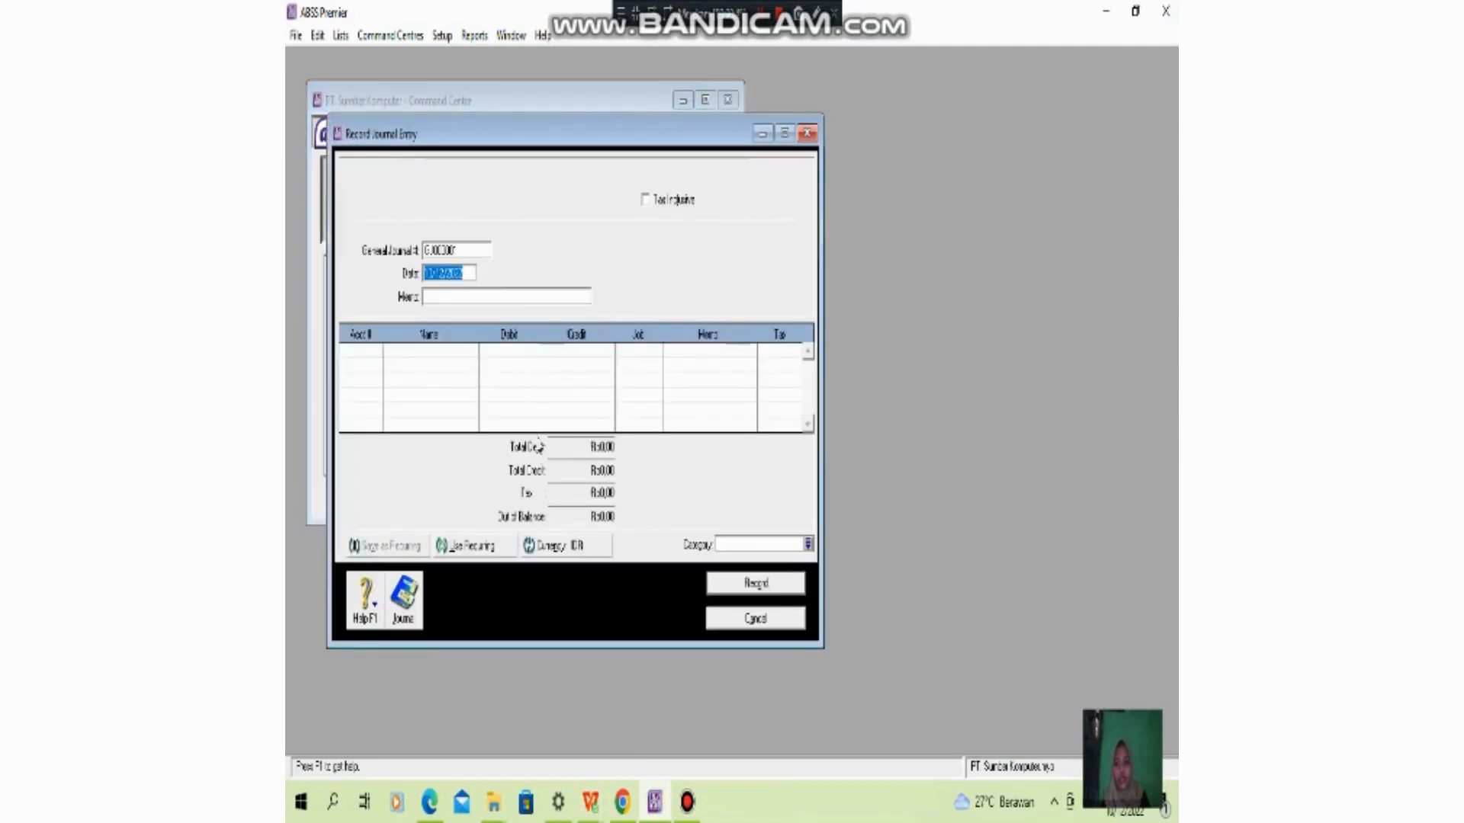
{"action": "left_click", "coordinate": [438, 251]}
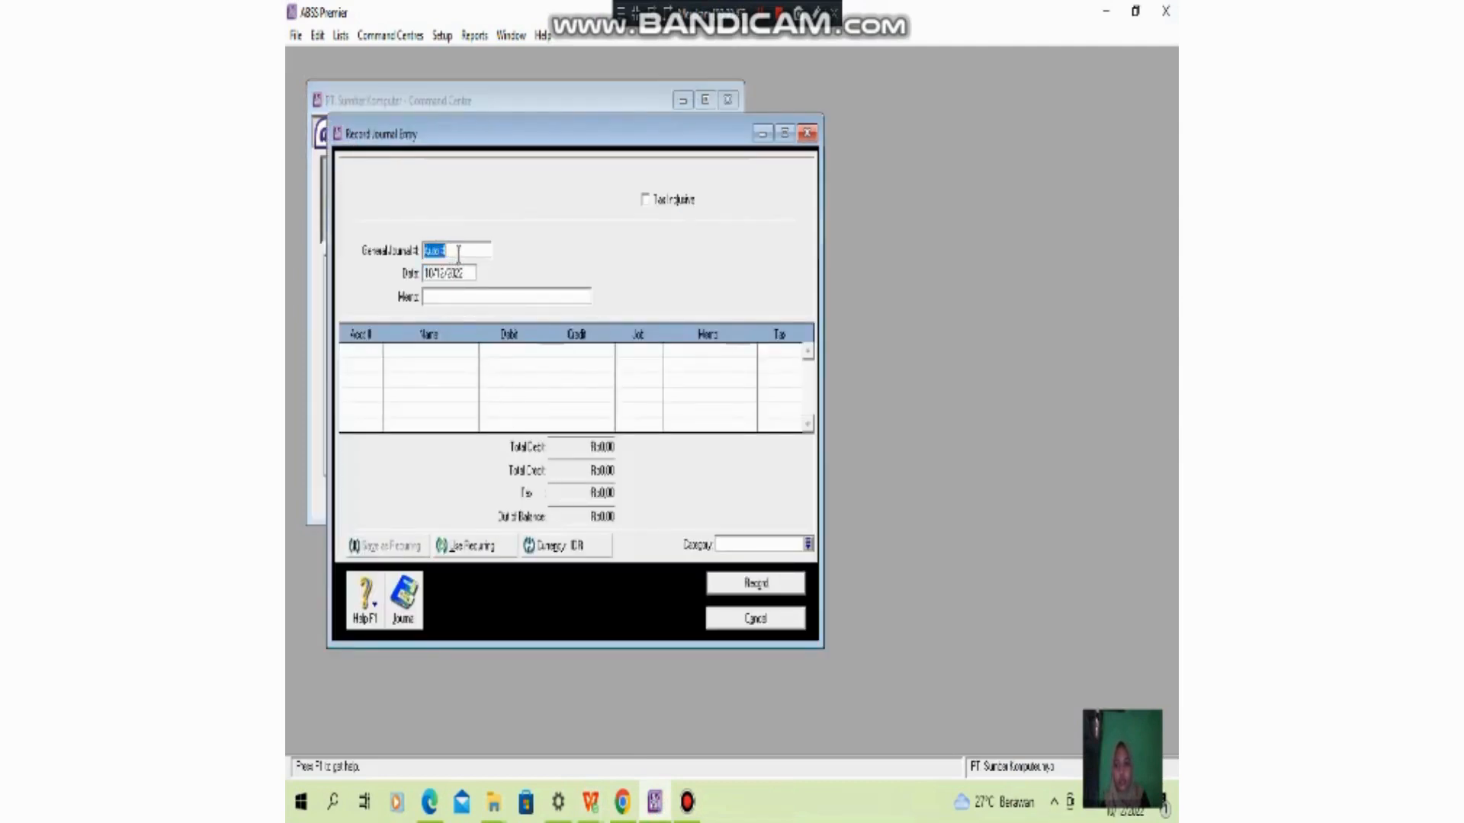
{"action": "left_click", "coordinate": [463, 296]}
{"action": "left_click", "coordinate": [451, 273]}
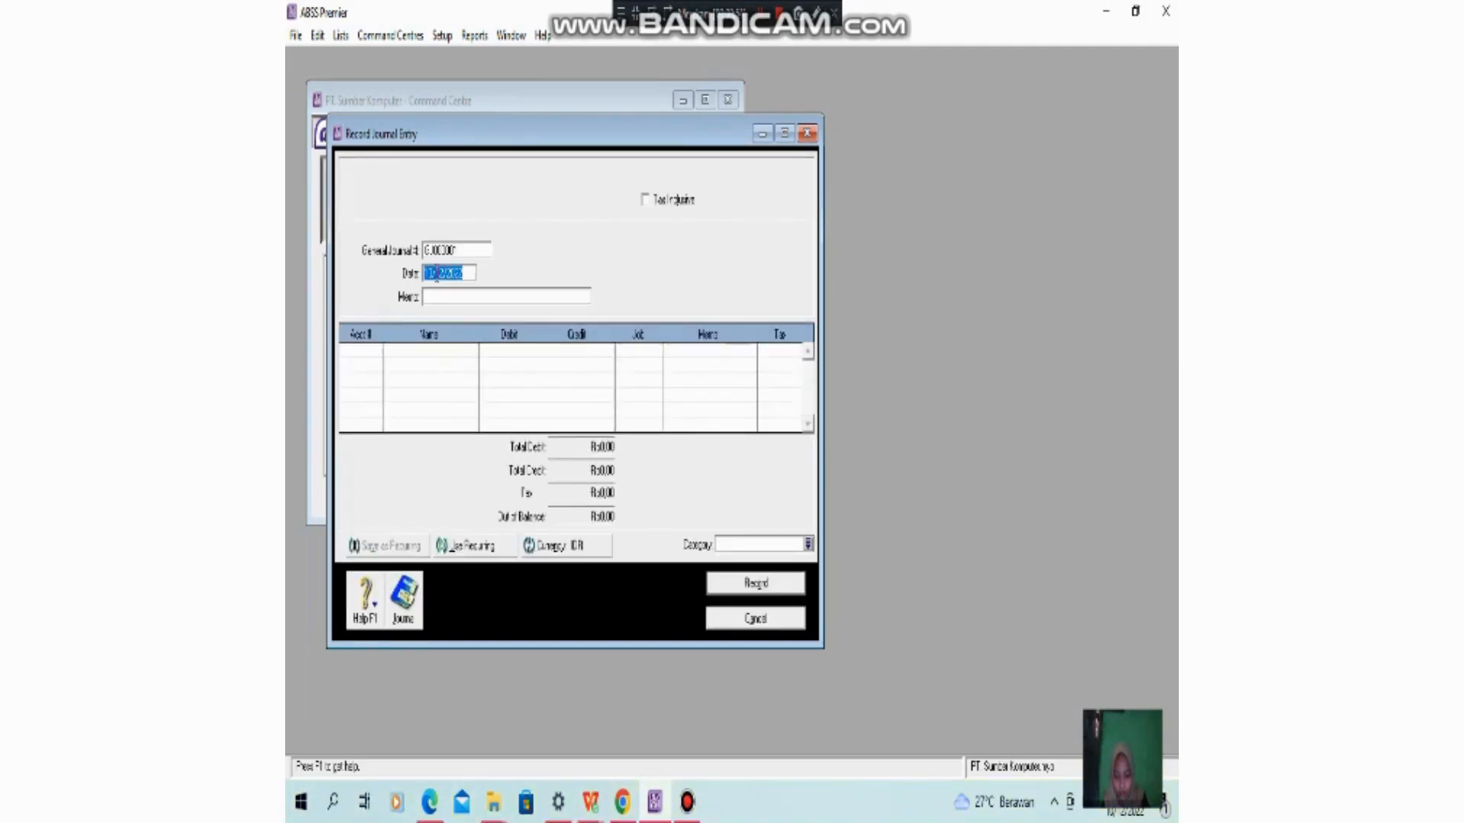
{"action": "type", "text": "31"}
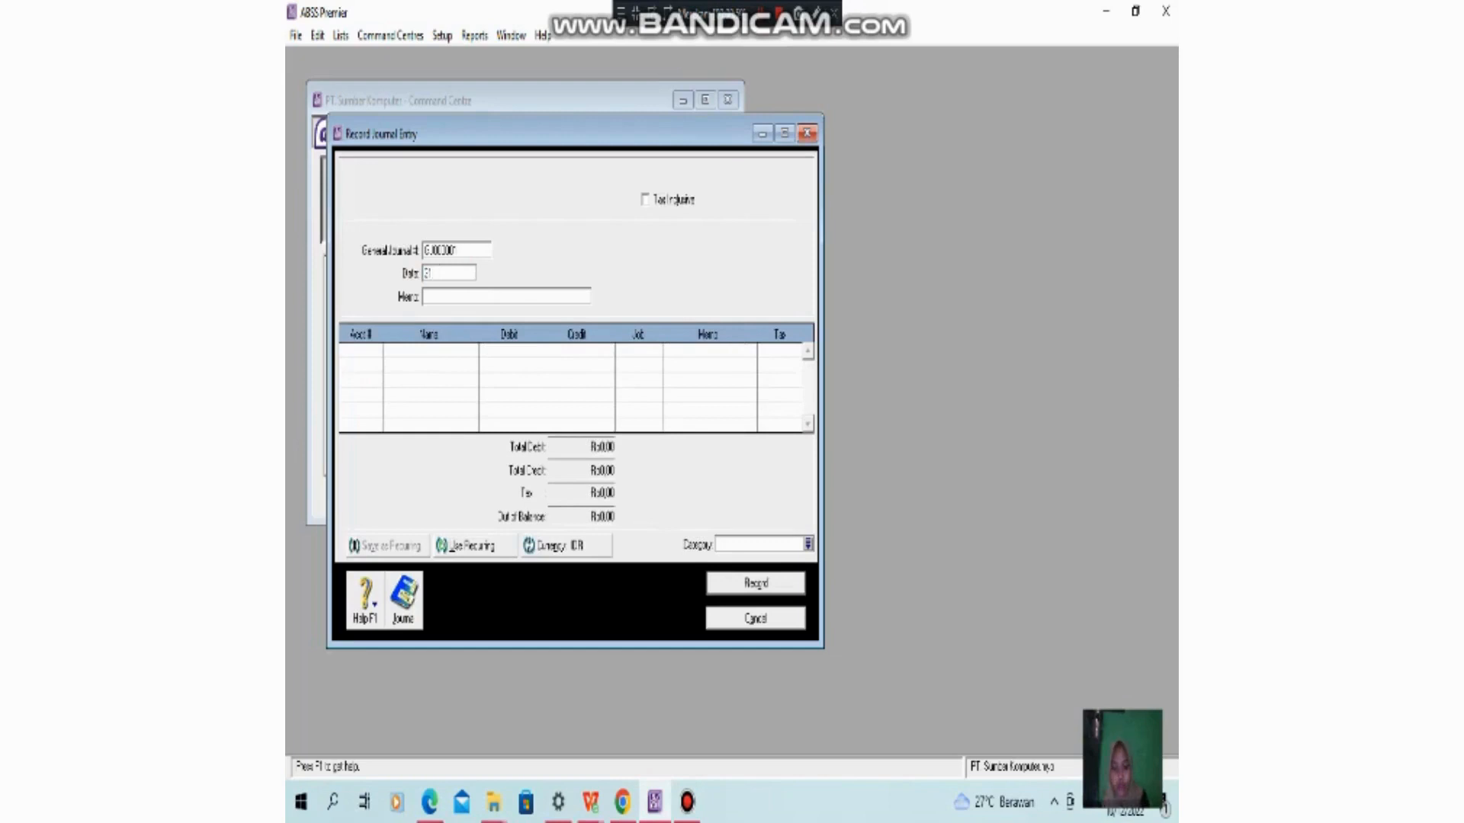
{"action": "type", "text": "0121"}
{"action": "left_click_drag", "start_coordinate": [455, 274], "coordinate": [410, 279]}
{"action": "type", "text": "3"}
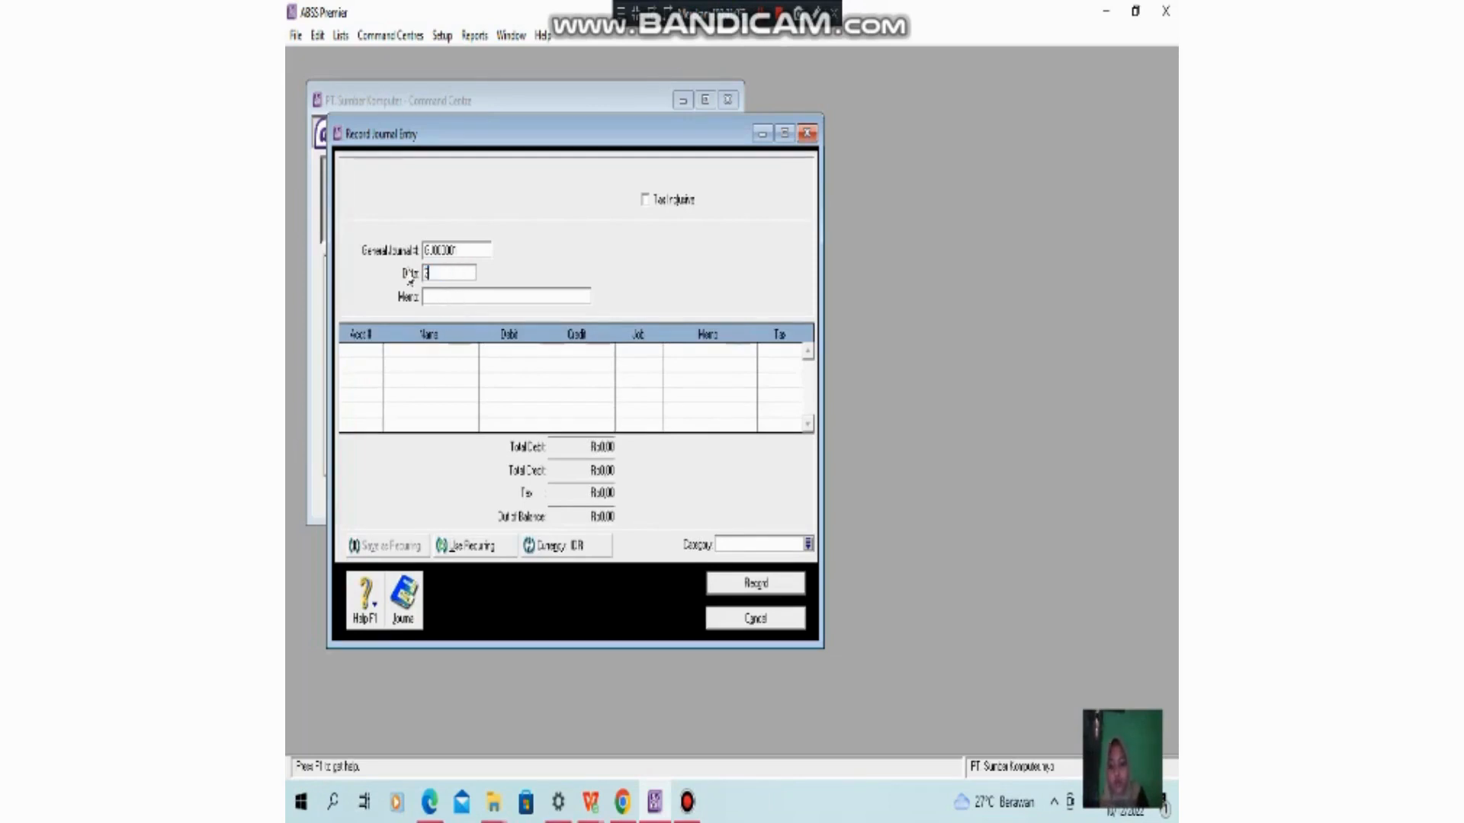
{"action": "type", "text": "1/01"}
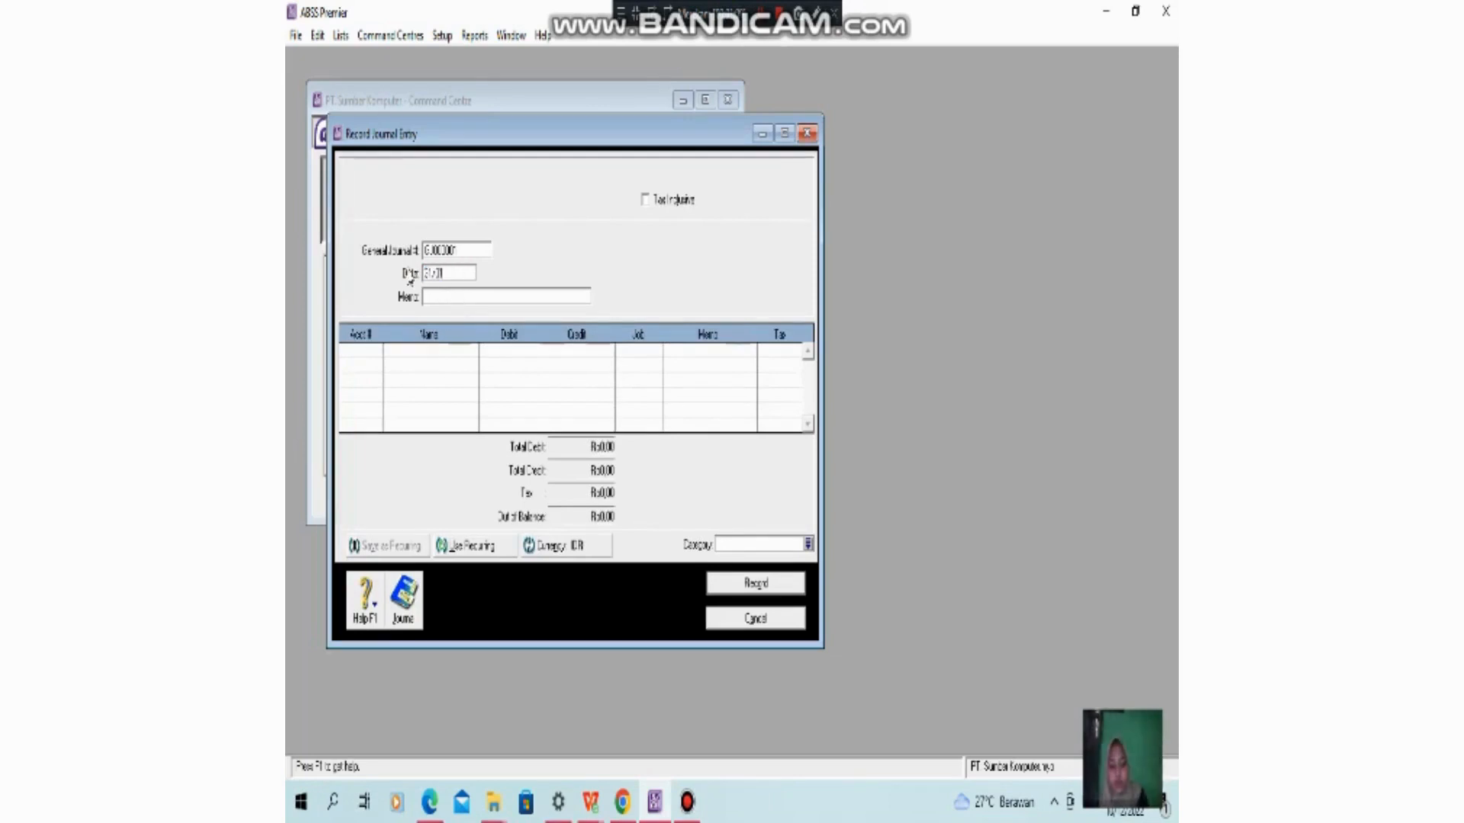
{"action": "type", "text": "/2021"}
- Enter the journal entry's memo as "Depresiasi Store Equipment bln Januari"
{"action": "left_click", "coordinate": [466, 295]}
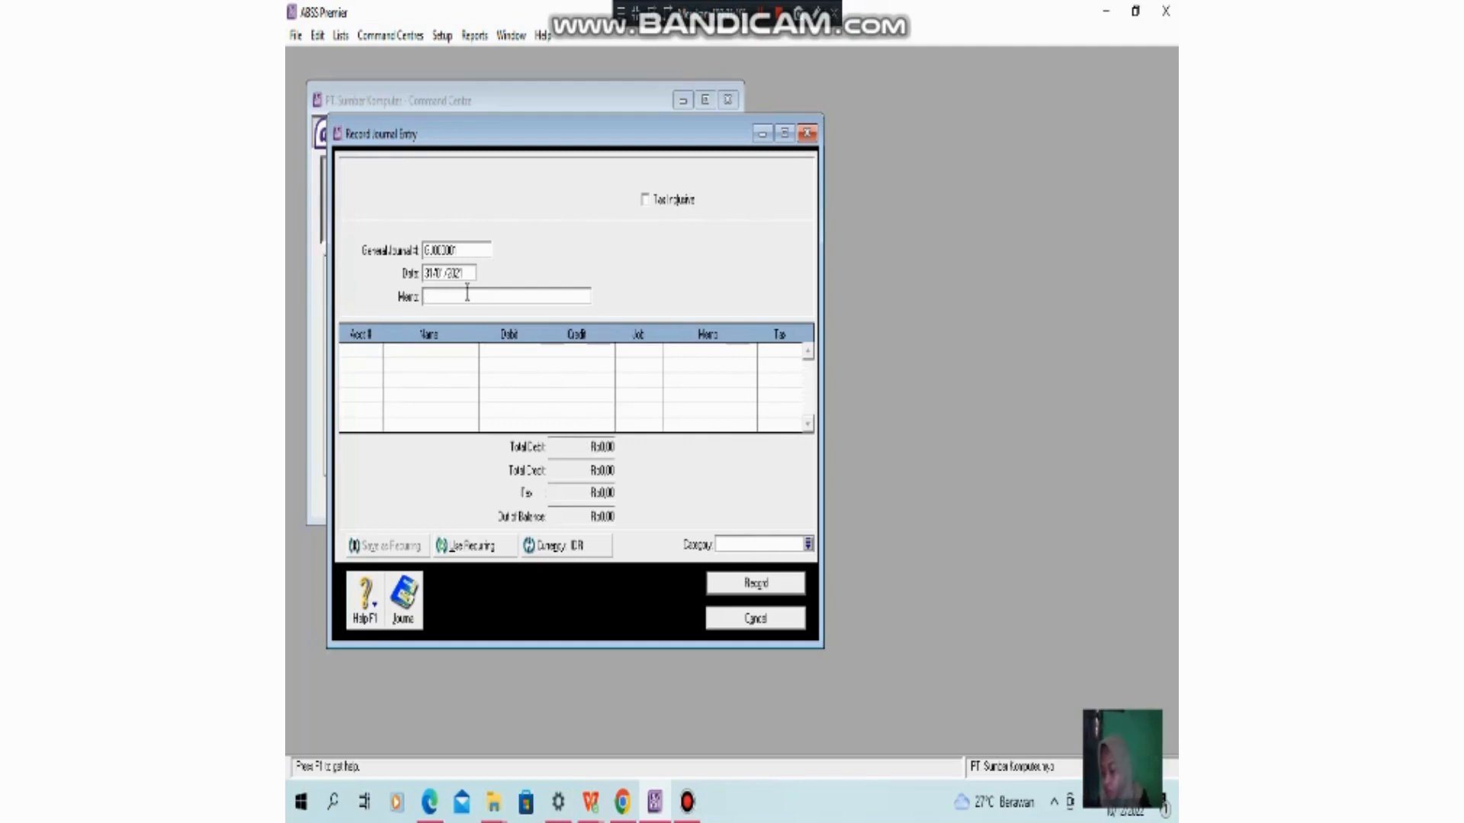
{"action": "type", "text": "B"}
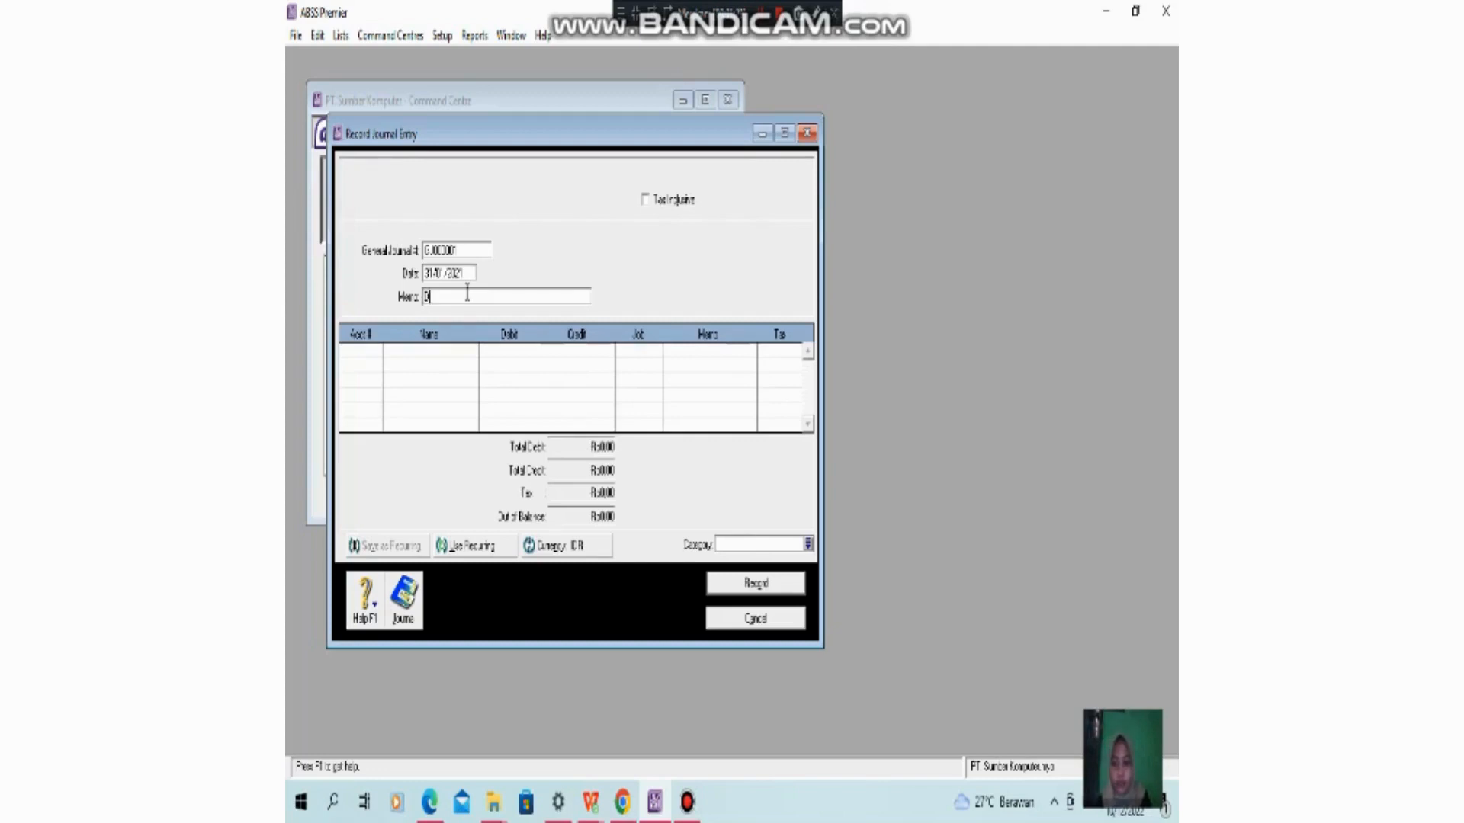
{"action": "type", "text": "epresiasi S"}
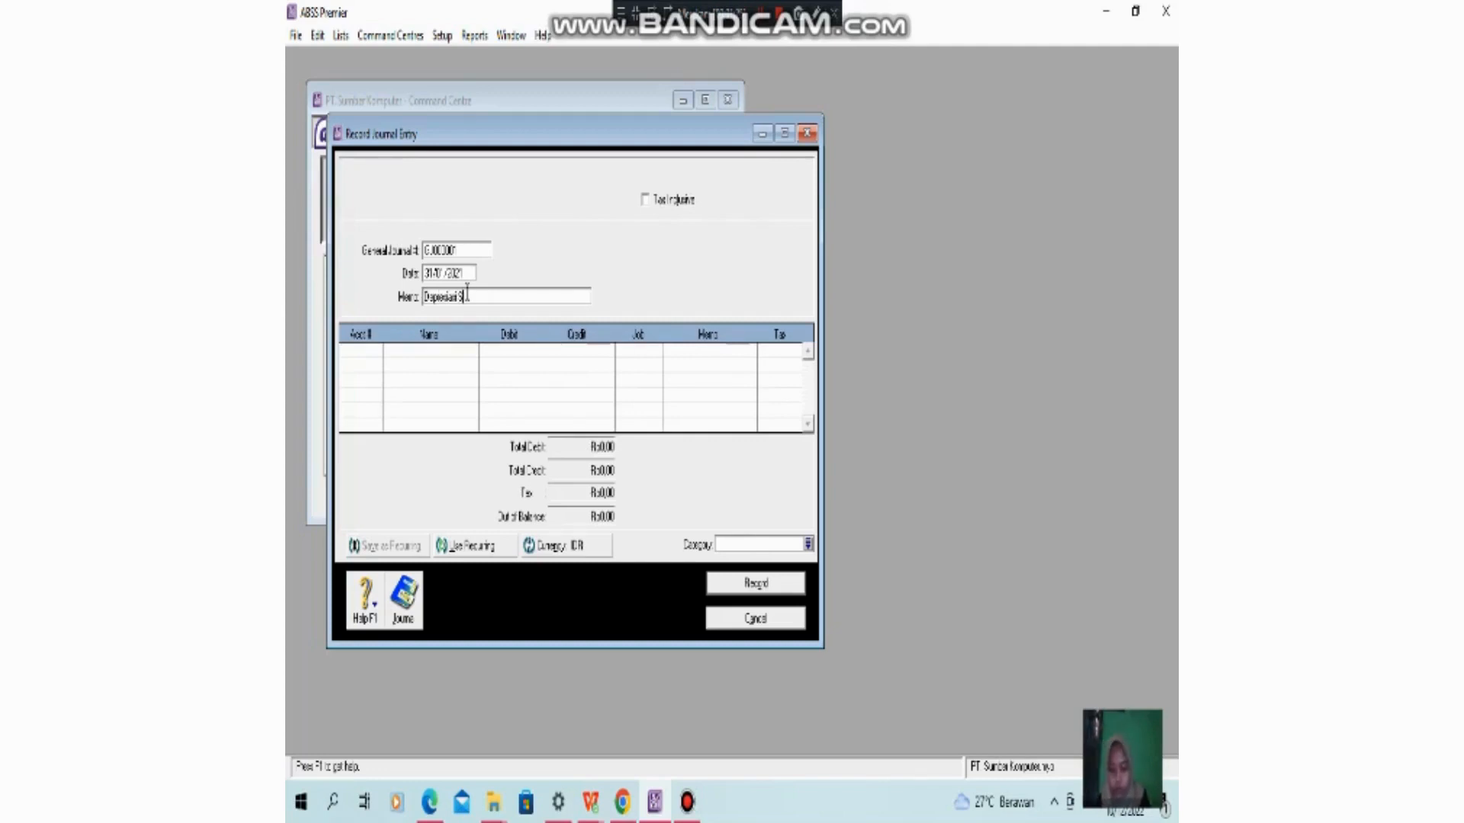
{"action": "type", "text": "re"}
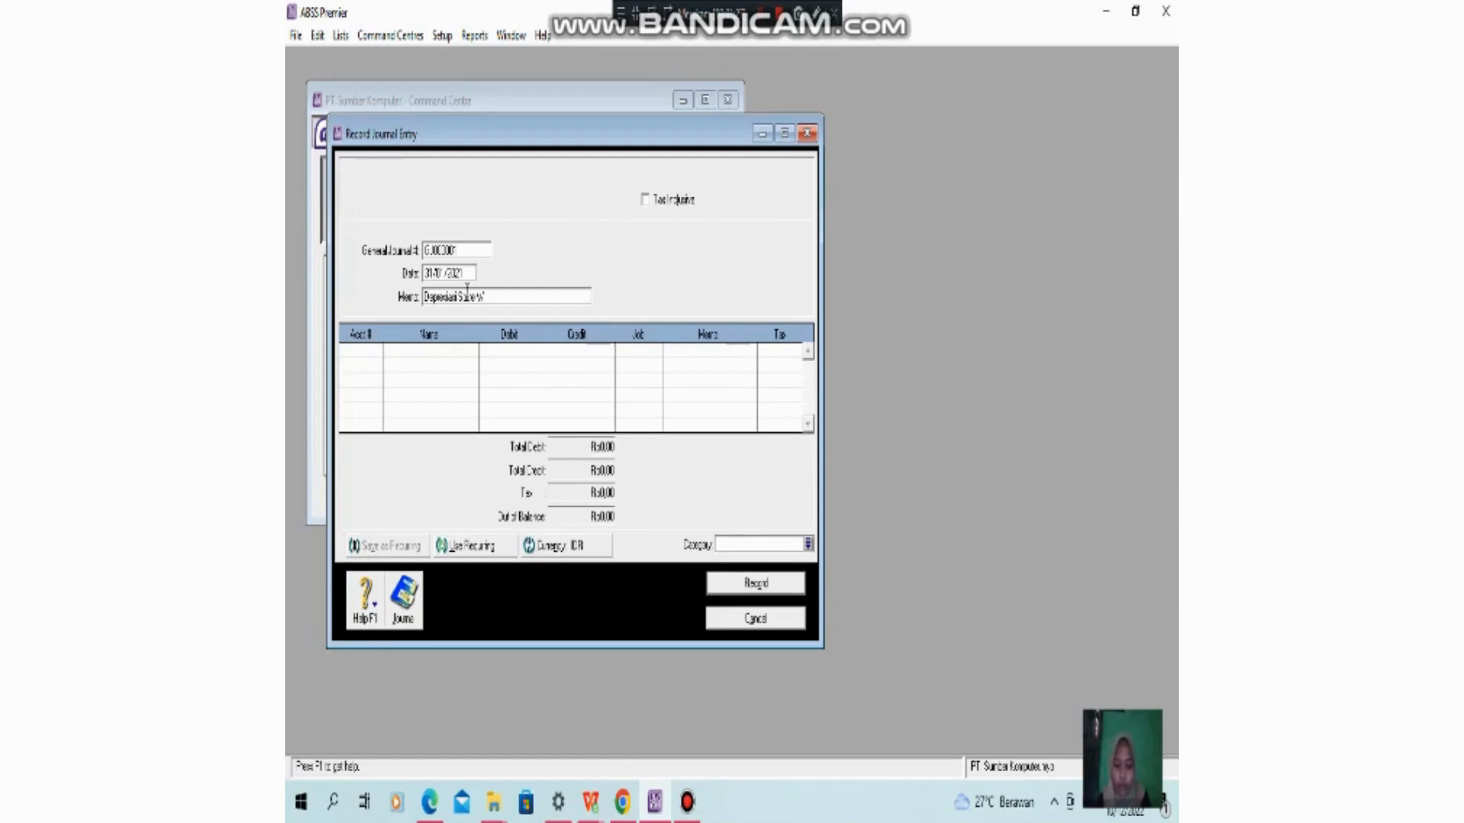
{"action": "type", "text": "Equipment B"}
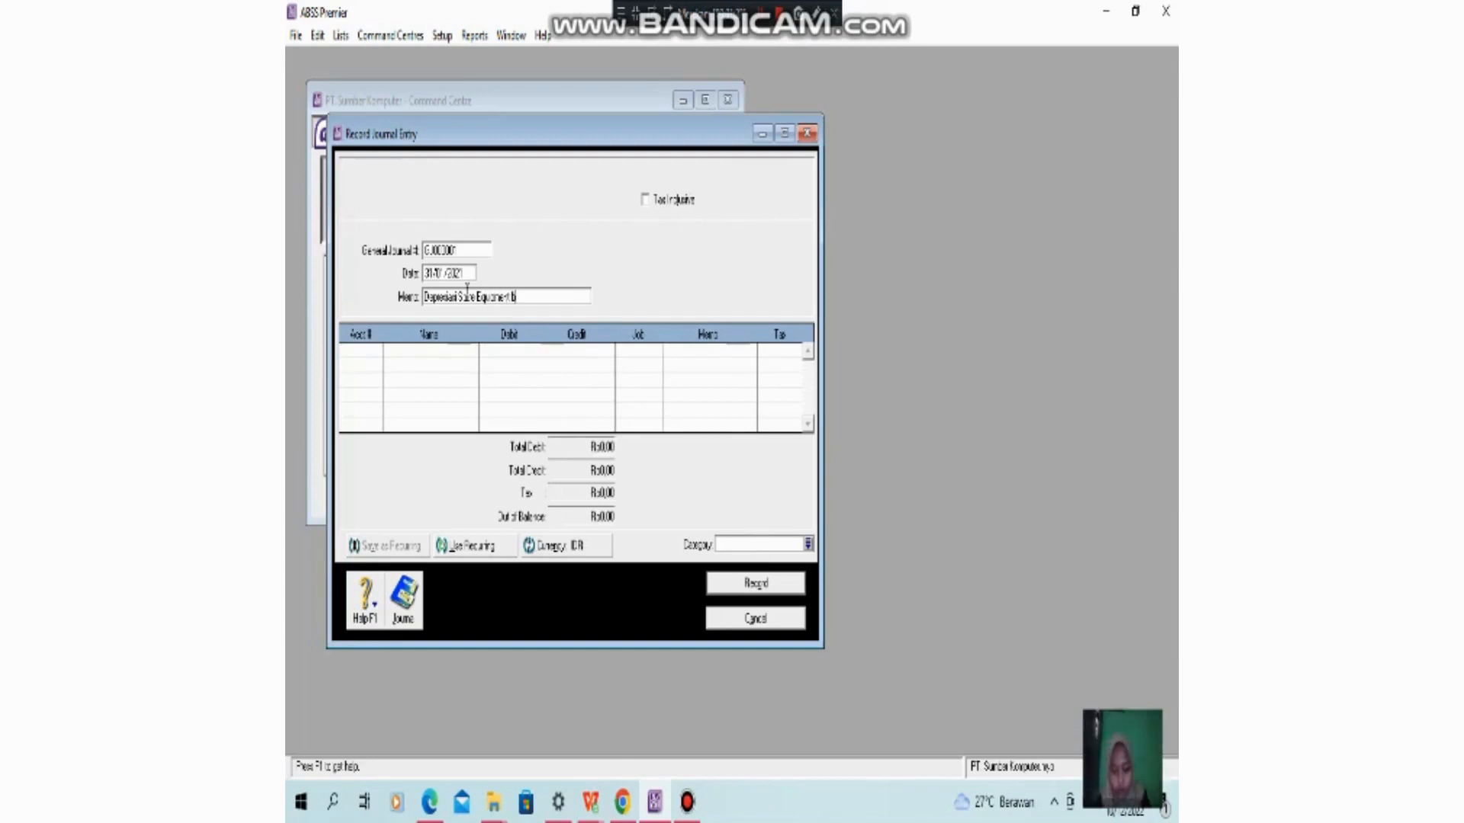
{"action": "type", "text": "u"}
{"action": "type", "text": " Januari"}
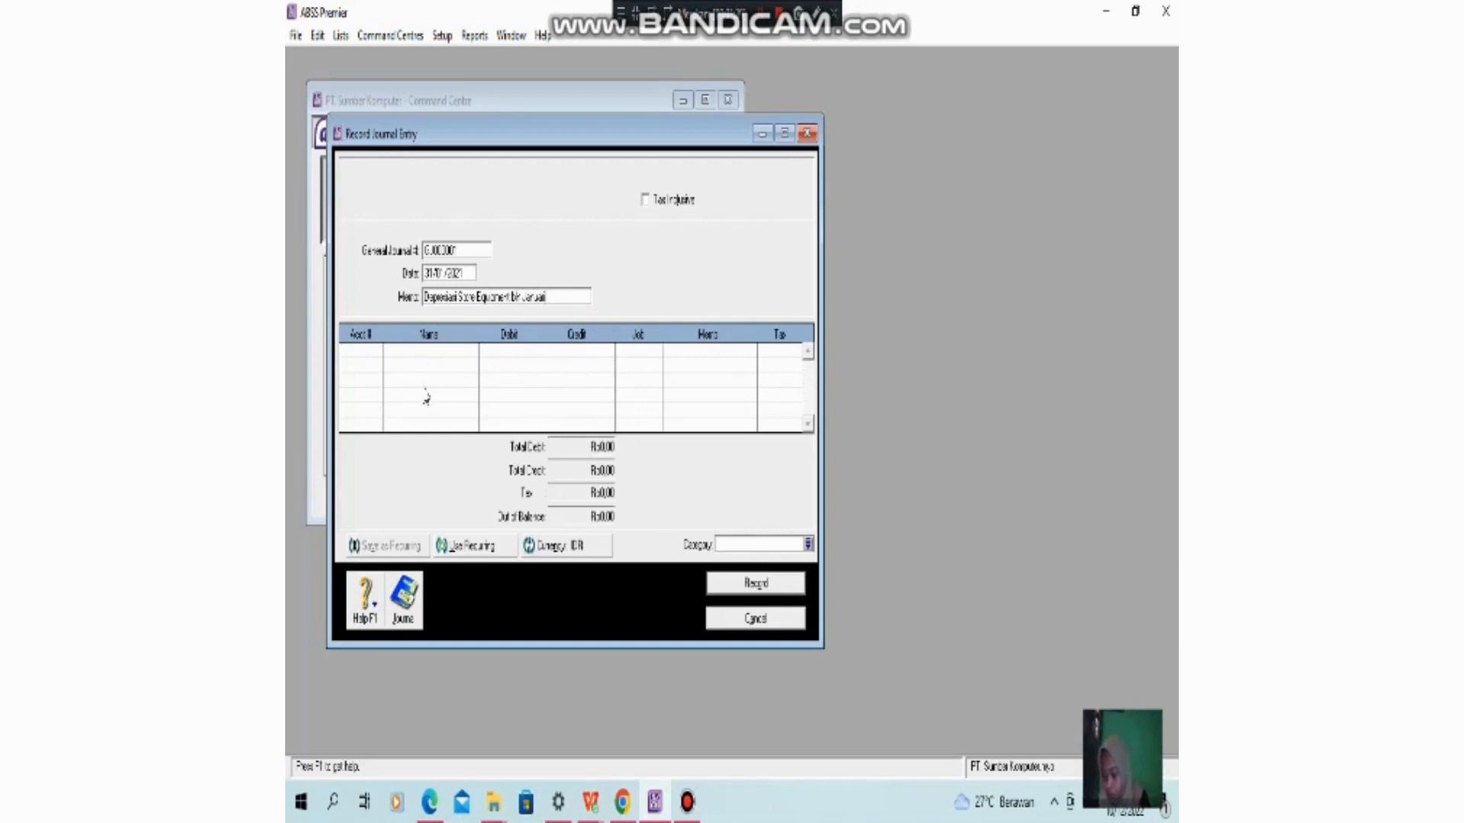
- Search the account list for "depreci" and add account 1-1110 Store Equip - at Cost to the entry's first line
{"action": "left_click", "coordinate": [374, 355]}
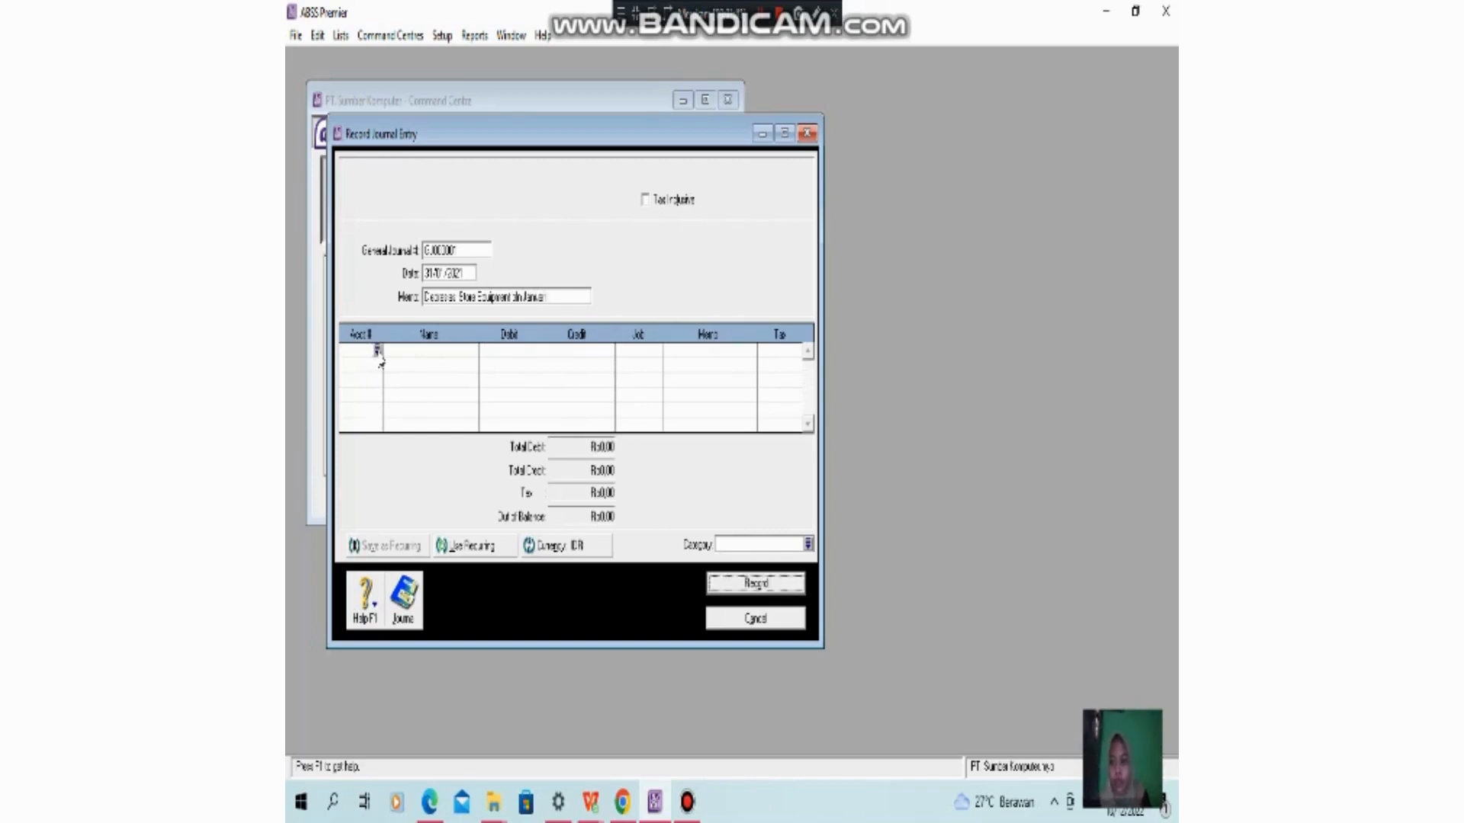
{"action": "left_click", "coordinate": [377, 351]}
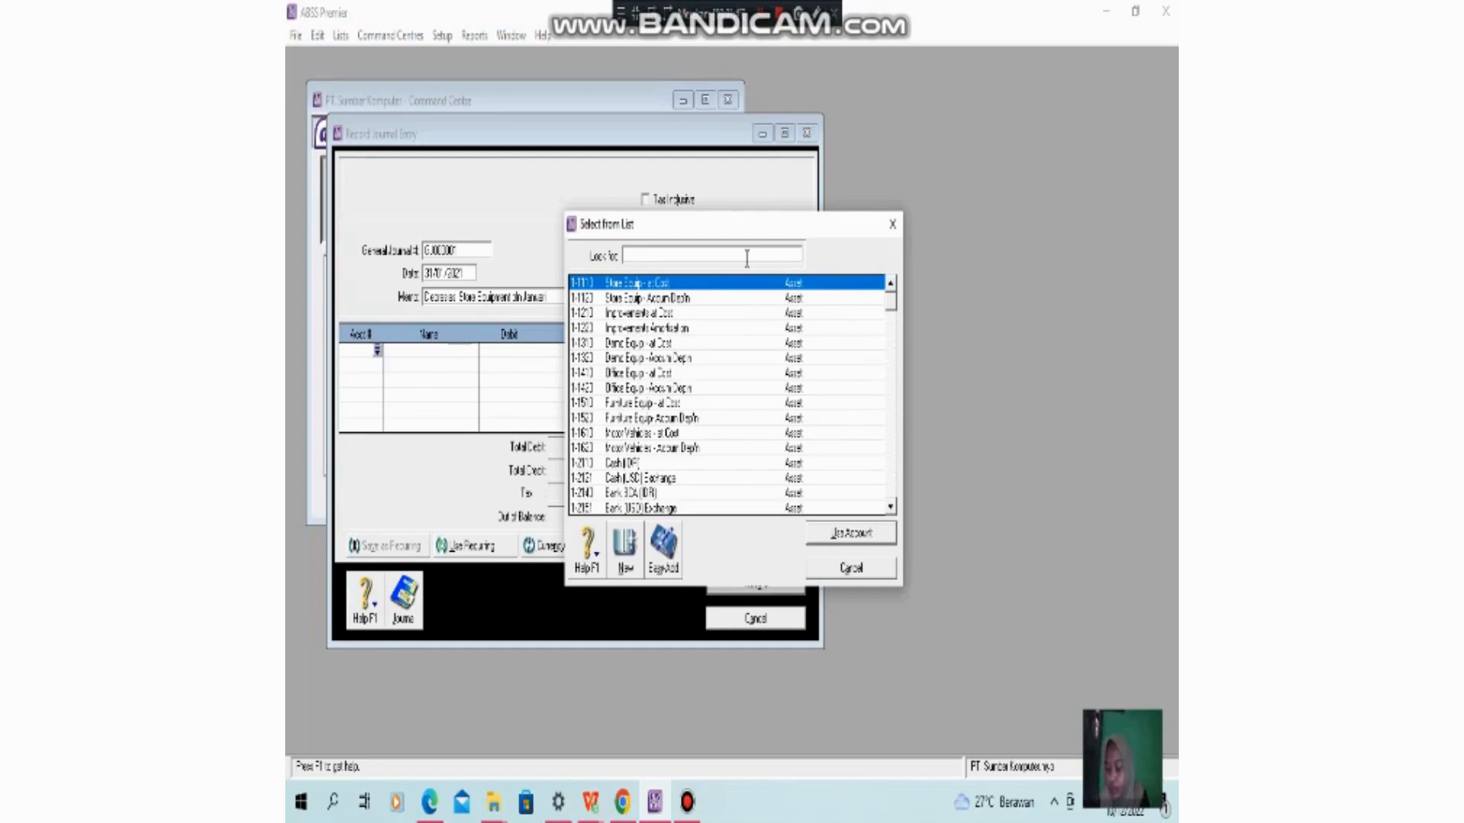
{"action": "type", "text": "d"}
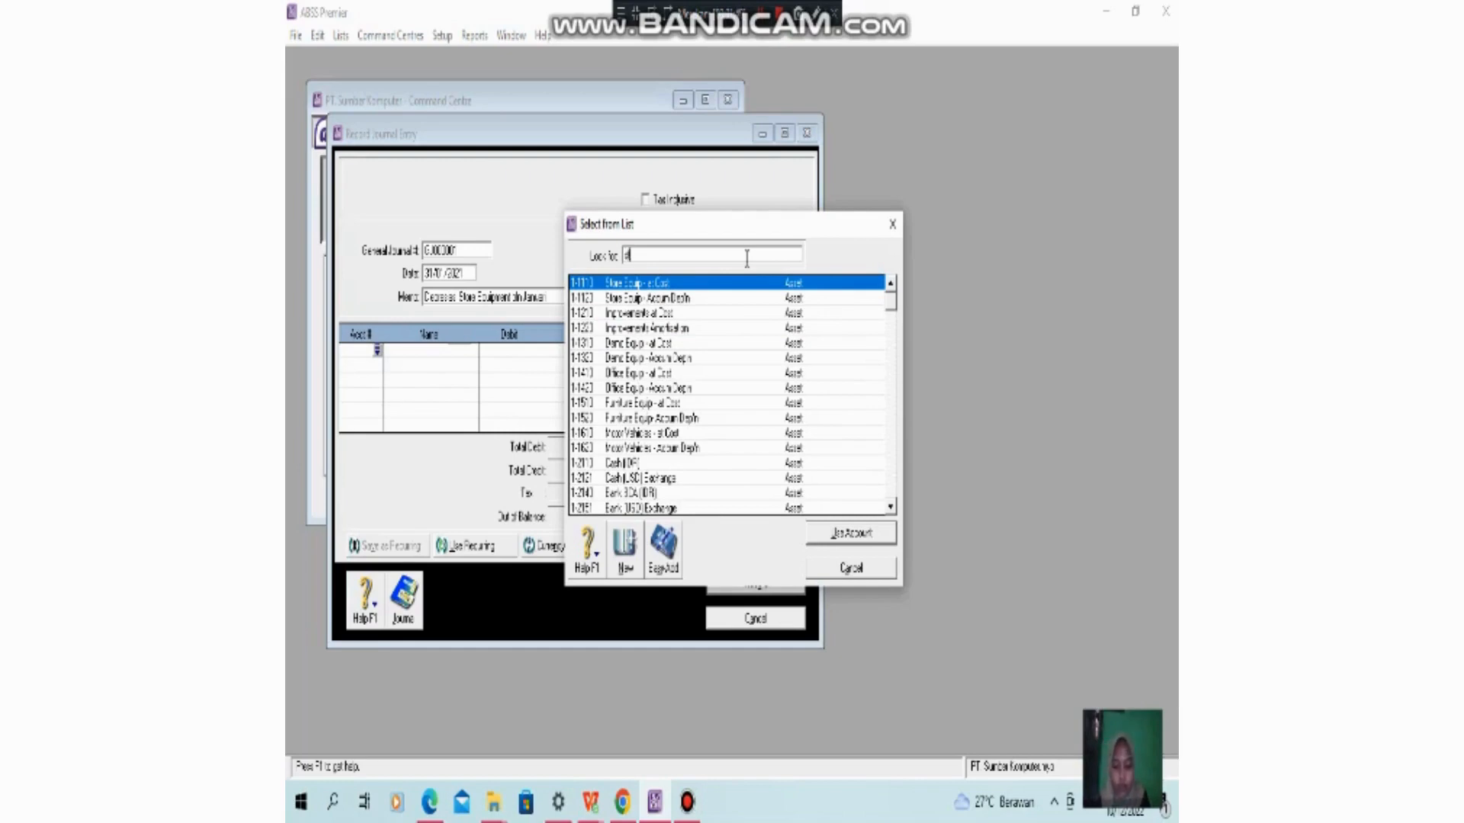
{"action": "type", "text": "epr"}
{"action": "key", "text": "BackSpace"}
{"action": "key", "text": "BackSpace"}
{"action": "key", "text": "BackSpace"}
{"action": "key", "text": "BackSpace"}
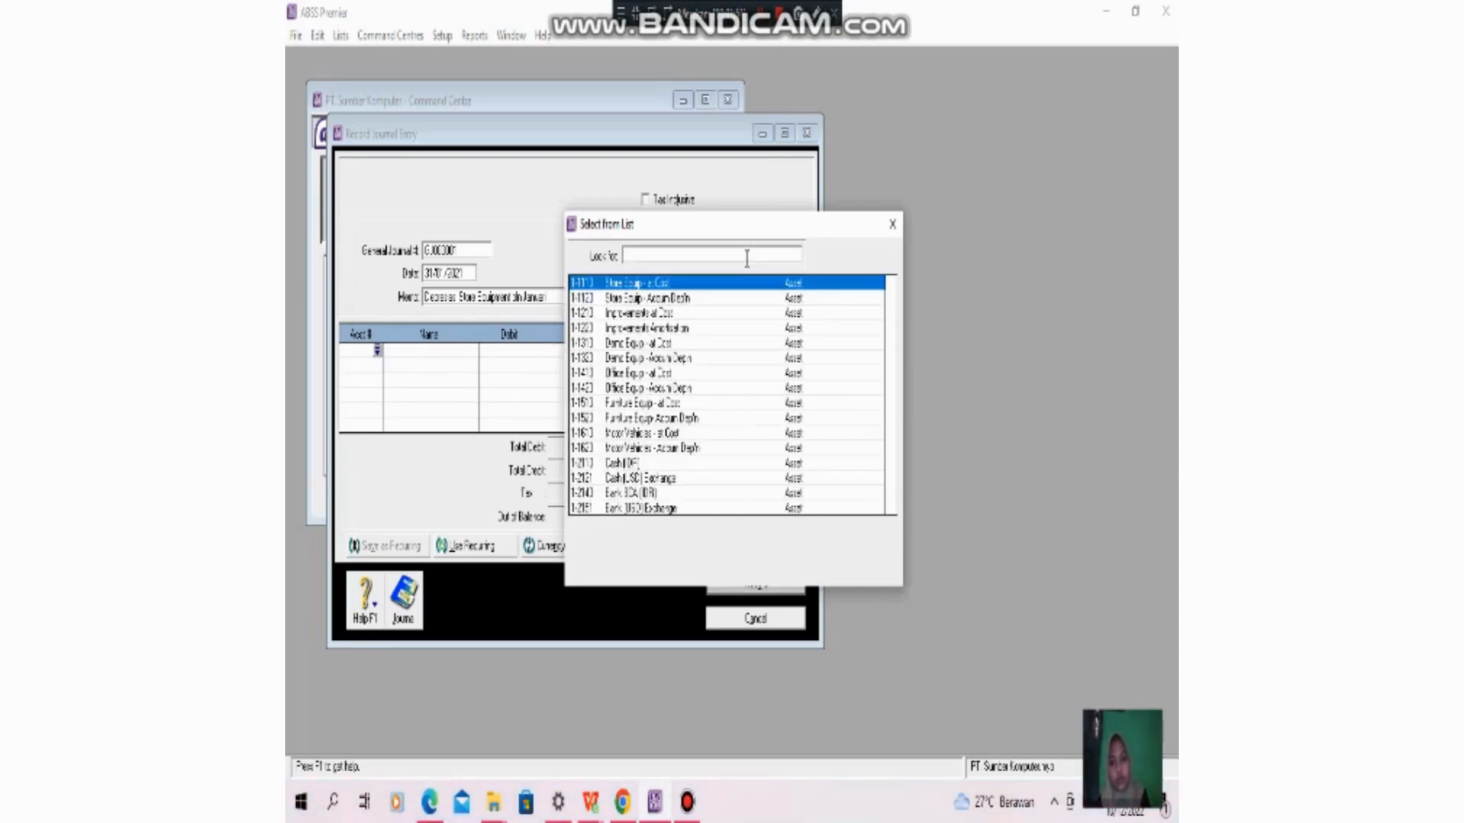
{"action": "type", "text": "depreci"}
{"action": "left_click", "coordinate": [695, 286]}
{"action": "double_click", "coordinate": [708, 288]}
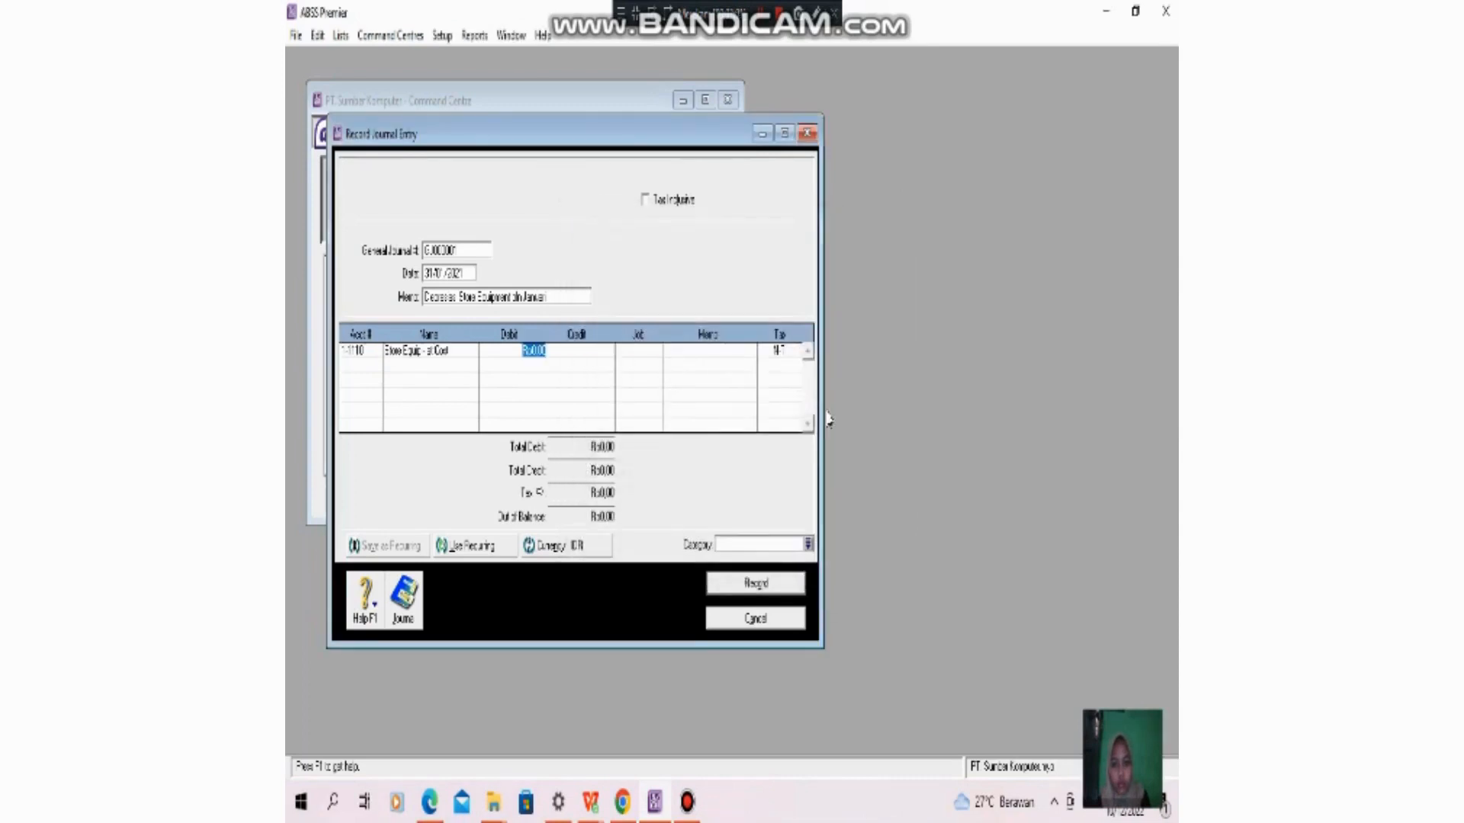
- Enter a debit of Rp2.500.000,00 on the Store Equip - at Cost line, correcting the amount's extra zeros
{"action": "type", "text": "2.500.000.000"}
{"action": "key", "text": "Tab"}
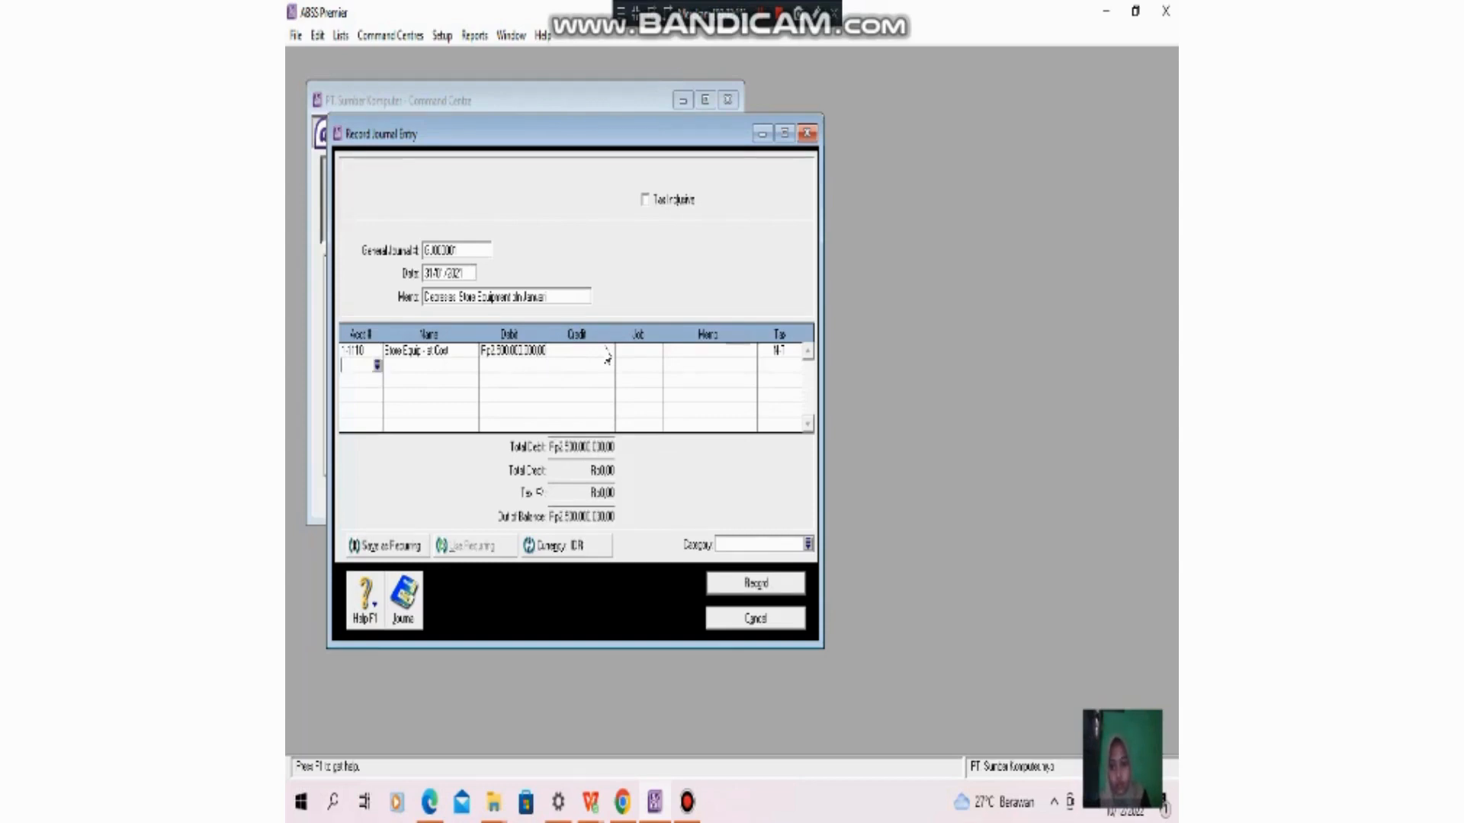
{"action": "left_click", "coordinate": [524, 355]}
{"action": "left_click", "coordinate": [524, 354]}
{"action": "left_click_drag", "start_coordinate": [526, 353], "coordinate": [566, 359]}
{"action": "key", "text": "BackSpace"}
{"action": "key", "text": "Return"}
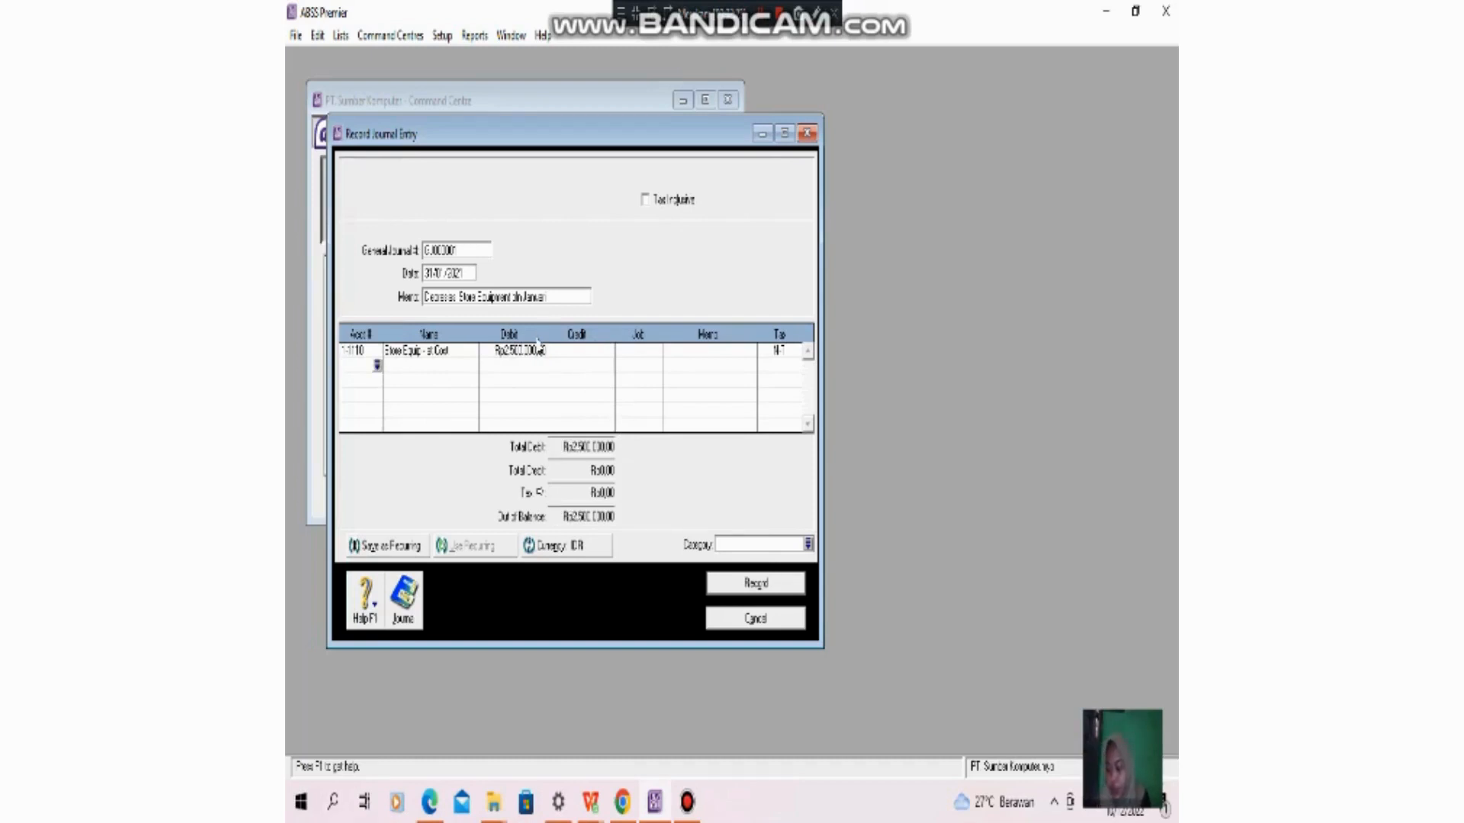
- Search the account list for "store", add account 1-1120 Store Equip - Accum Depn to the second line, and credit it Rp2.500.000,00
{"action": "left_click", "coordinate": [377, 365]}
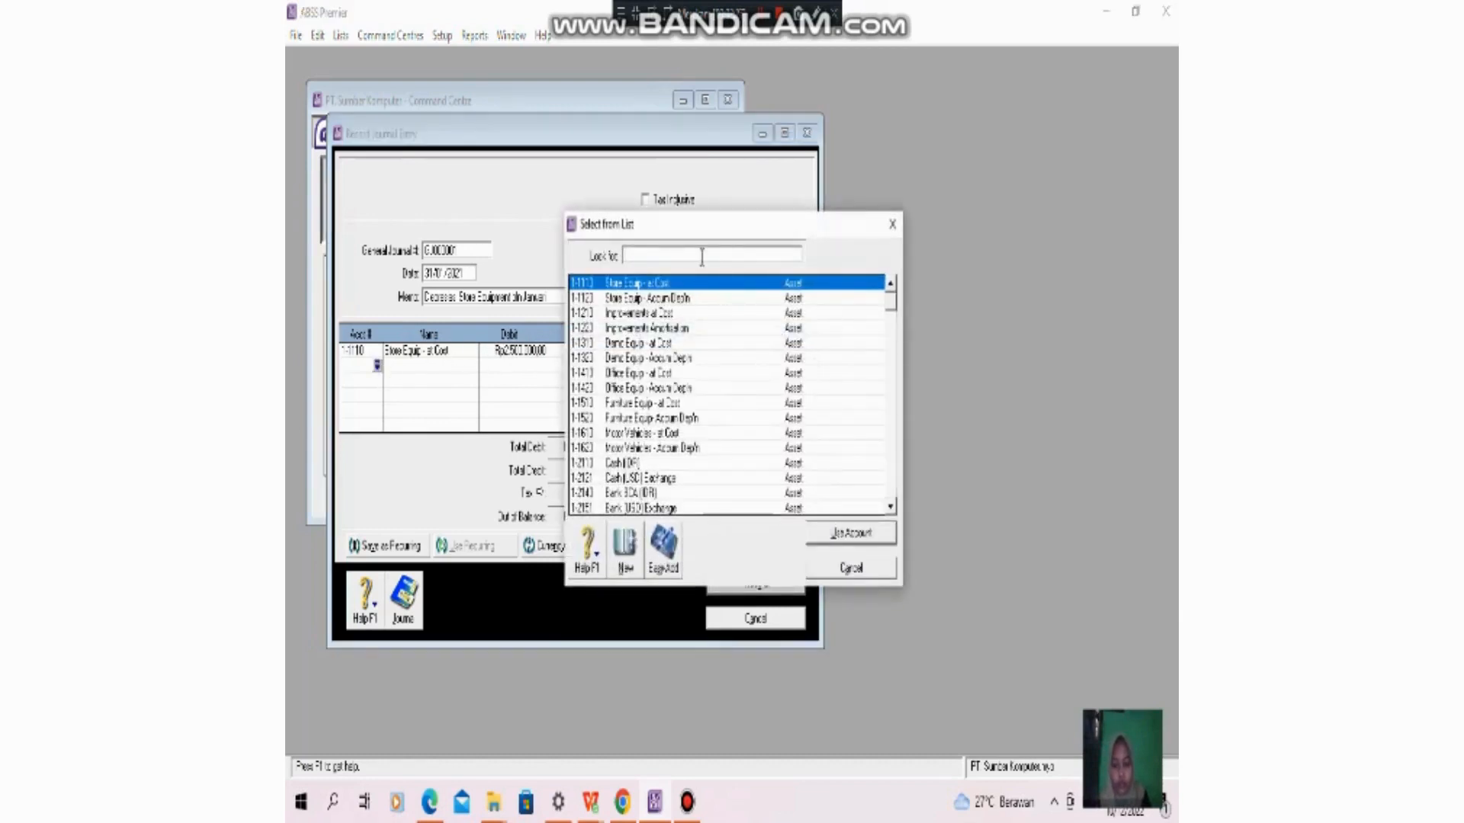
{"action": "type", "text": "store equi"}
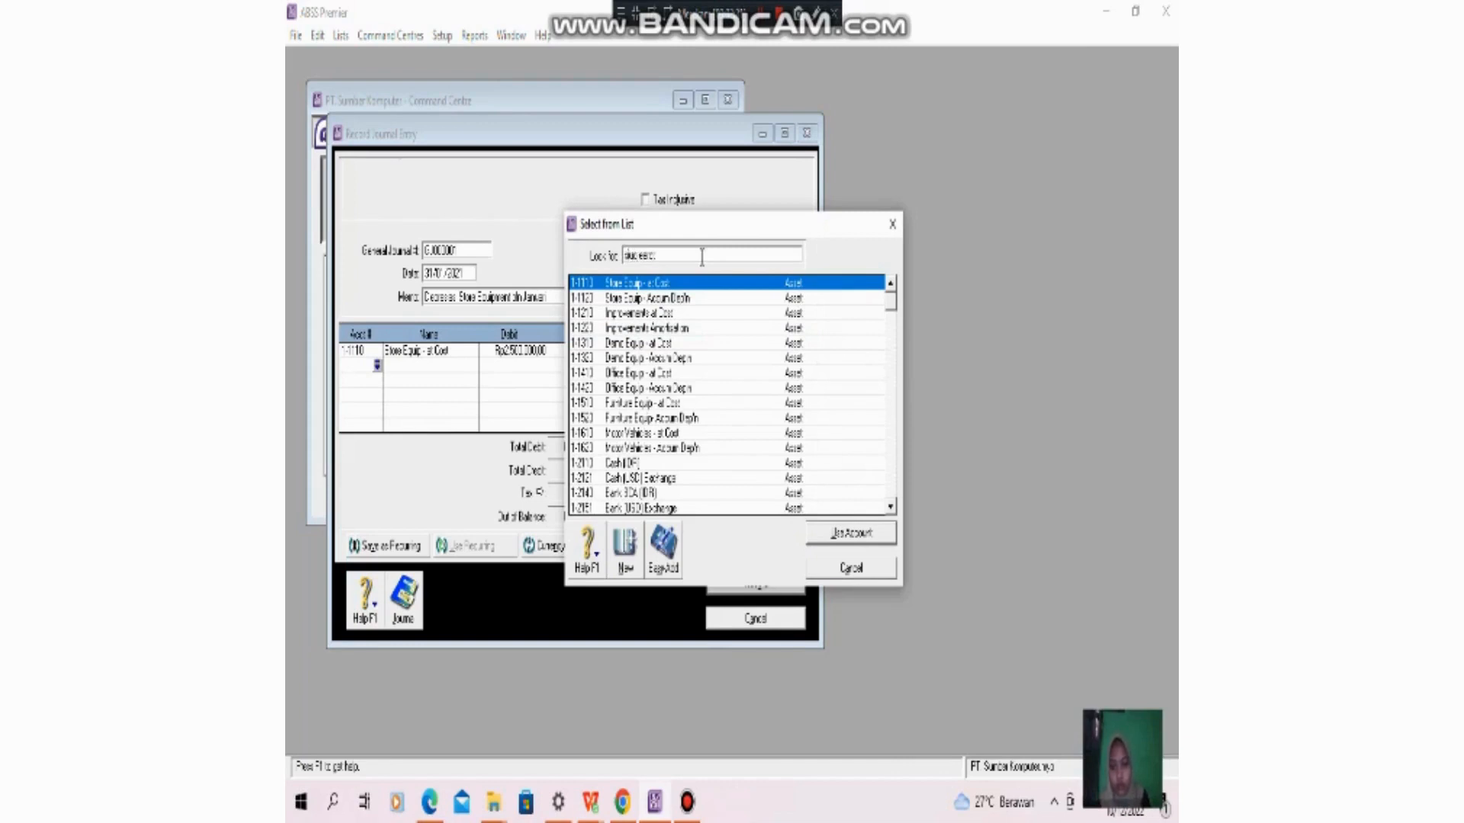
{"action": "type", "text": "p"}
{"action": "key", "text": "shift+Left"}
{"action": "key", "text": "shift+Left"}
{"action": "key", "text": "shift+Left"}
{"action": "key", "text": "shift+Left"}
{"action": "key", "text": "shift+Left"}
{"action": "key", "text": "shift+Left"}
{"action": "key", "text": "shift+Left"}
{"action": "key", "text": "shift+Left"}
{"action": "key", "text": "shift+Left"}
{"action": "key", "text": "shift+Left"}
{"action": "type", "text": "s"}
{"action": "key", "text": "BackSpace"}
{"action": "key", "text": "BackSpace"}
{"action": "type", "text": "t"}
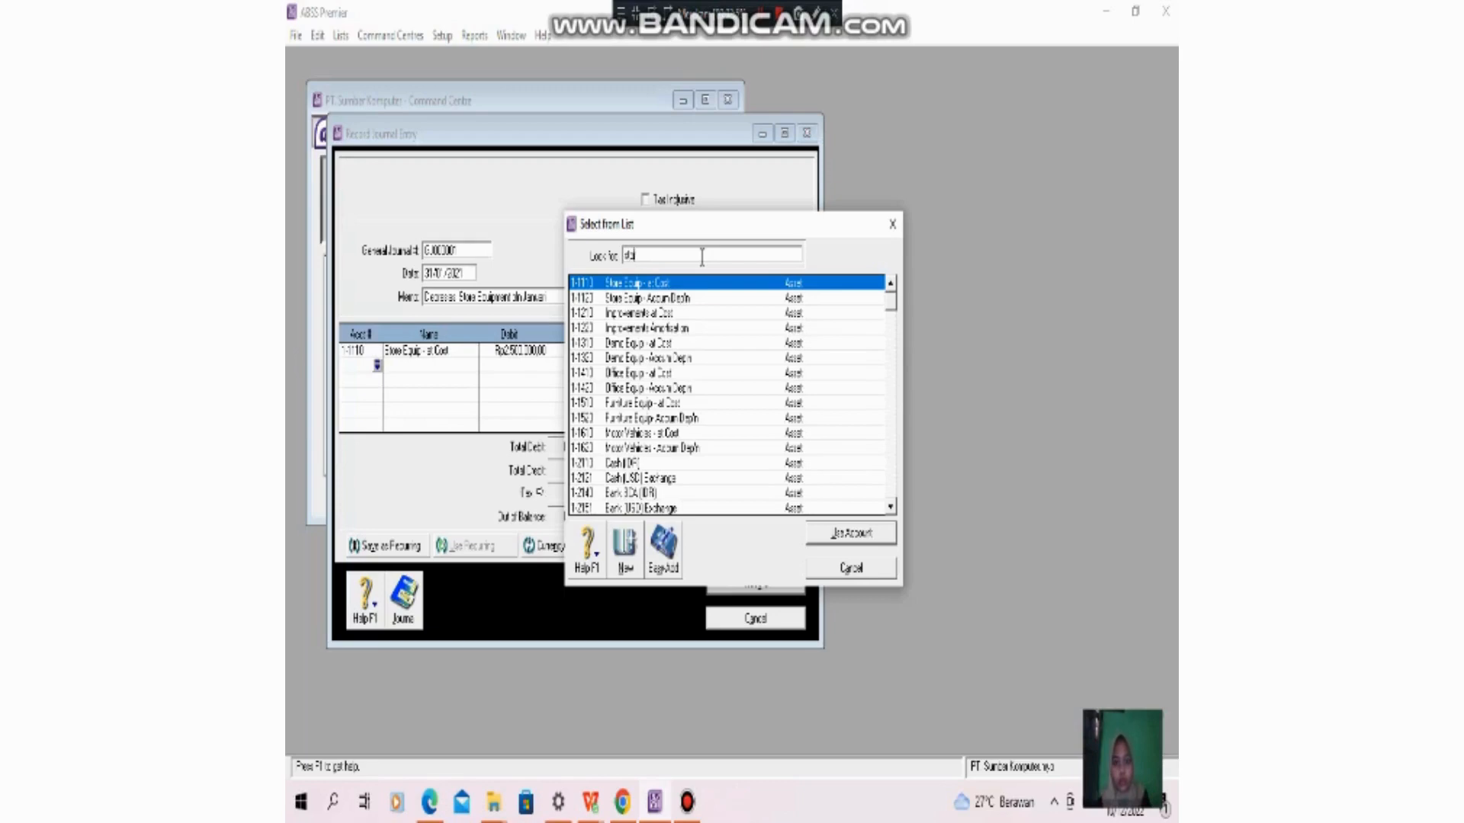
{"action": "type", "text": "ore"}
{"action": "double_click", "coordinate": [657, 303]}
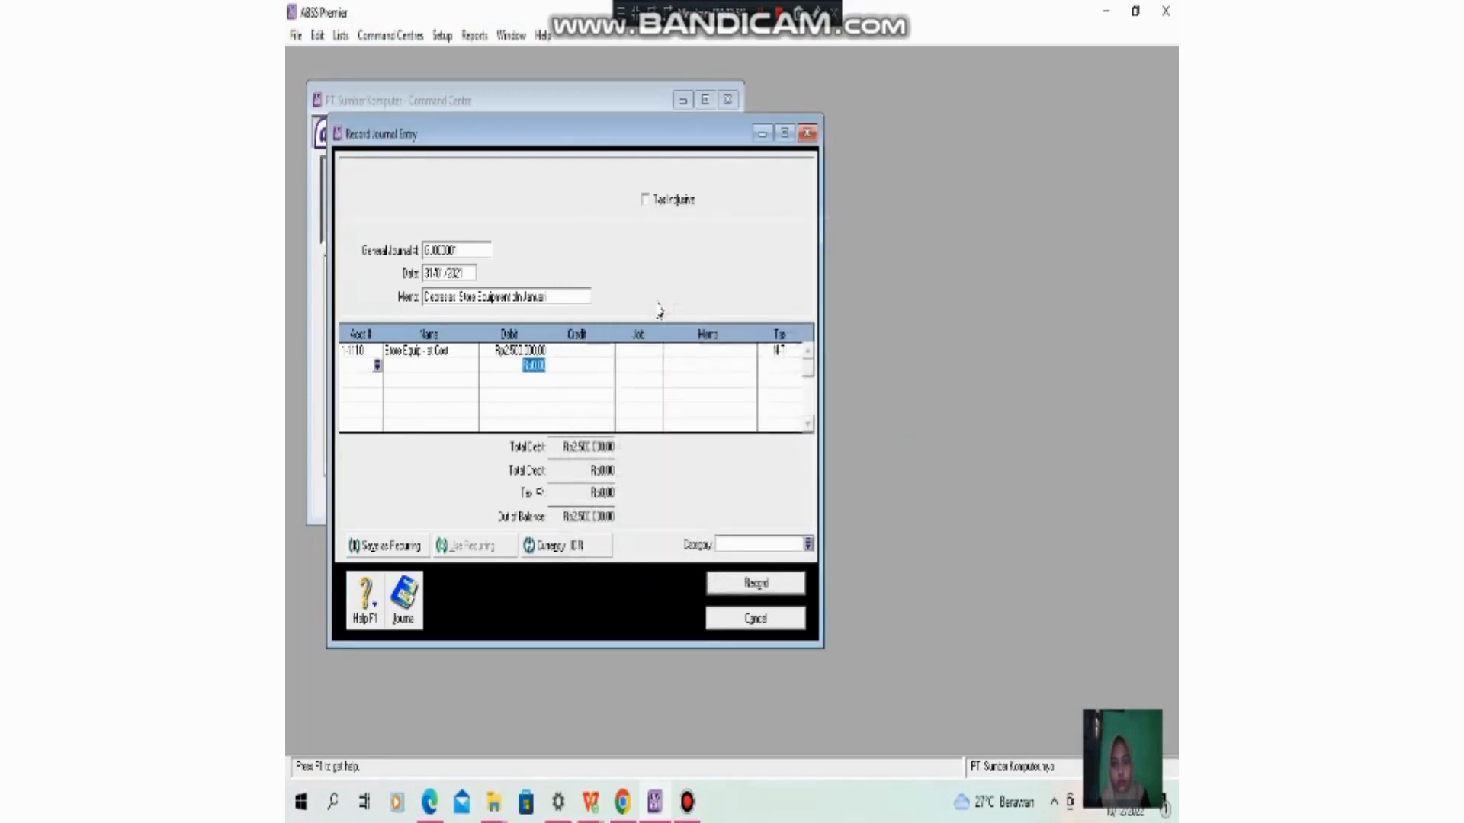
{"action": "key", "text": "Tab"}
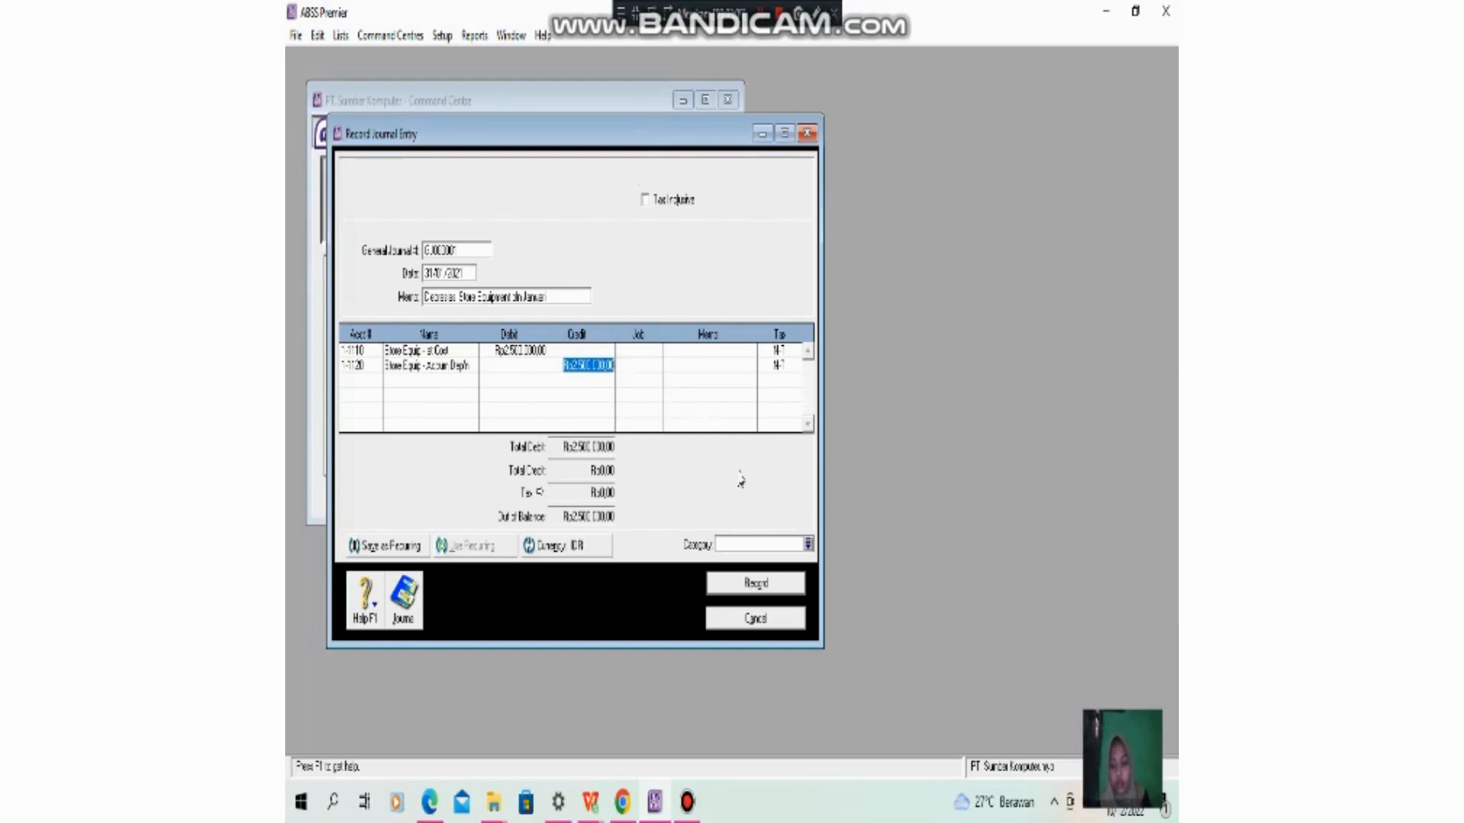
- Assign category L (Local) to the depreciation journal entry and record it
{"action": "left_click", "coordinate": [771, 543]}
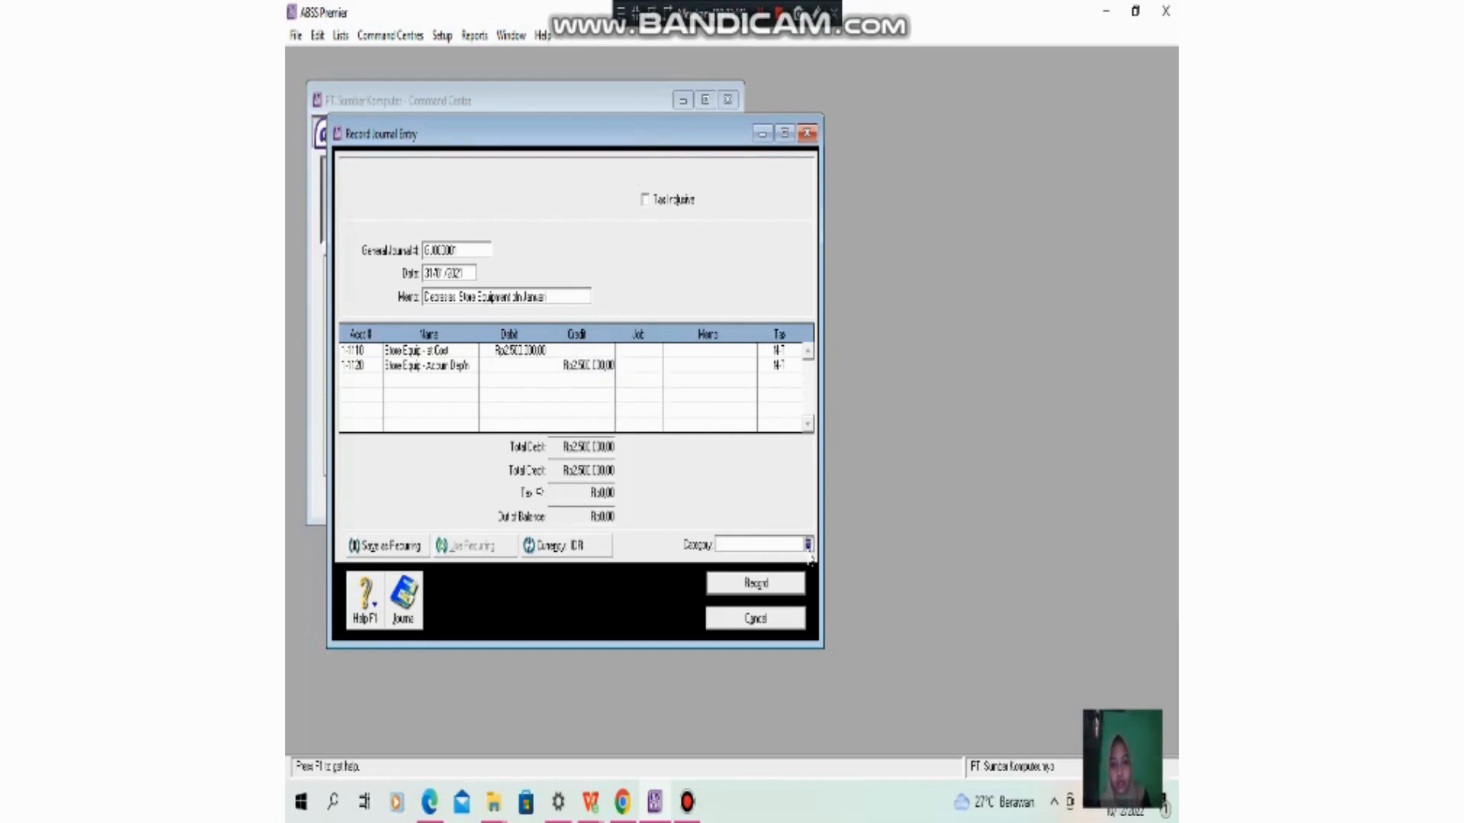
{"action": "left_click", "coordinate": [808, 544]}
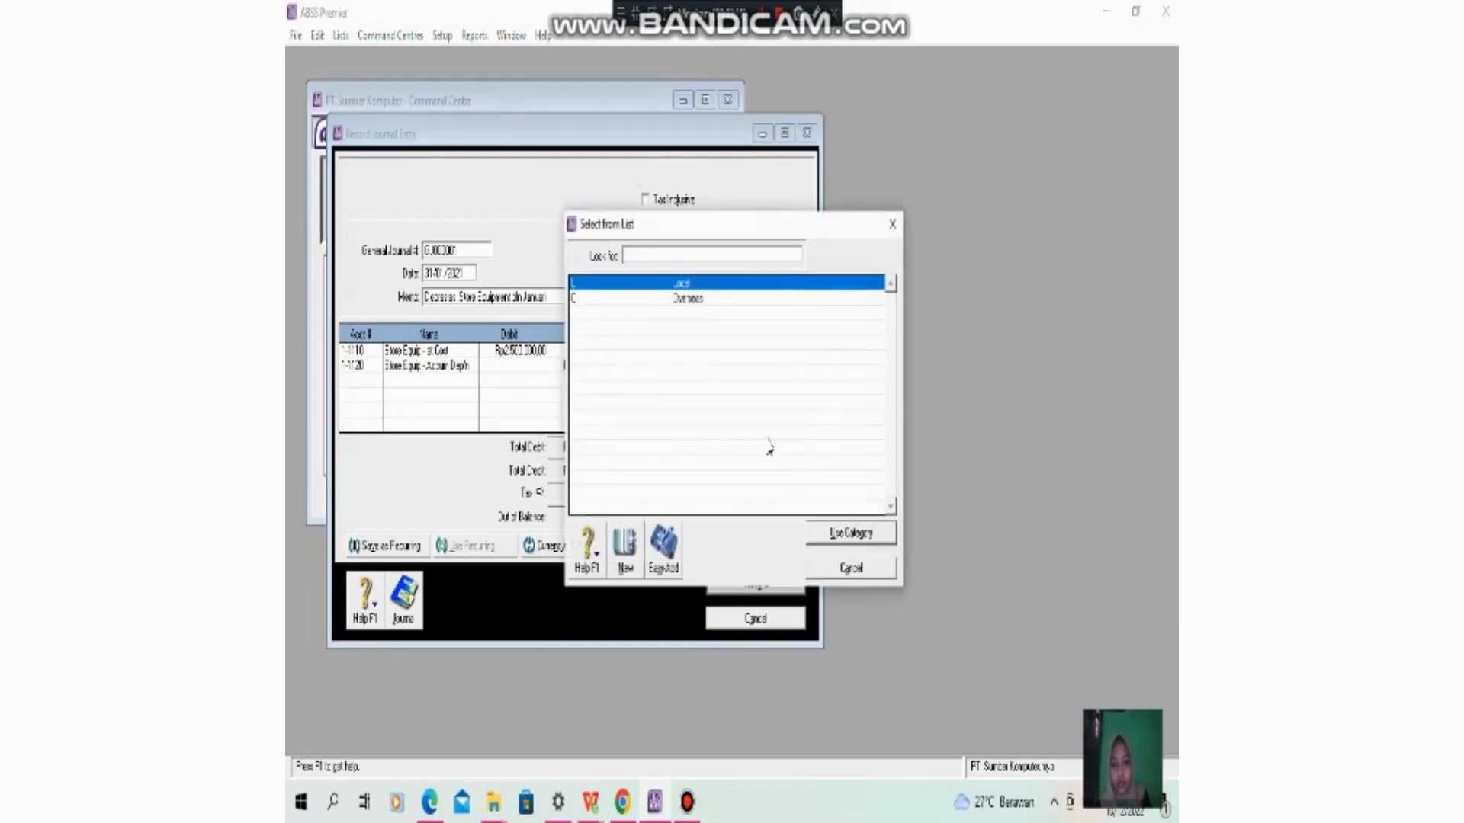
{"action": "double_click", "coordinate": [700, 288]}
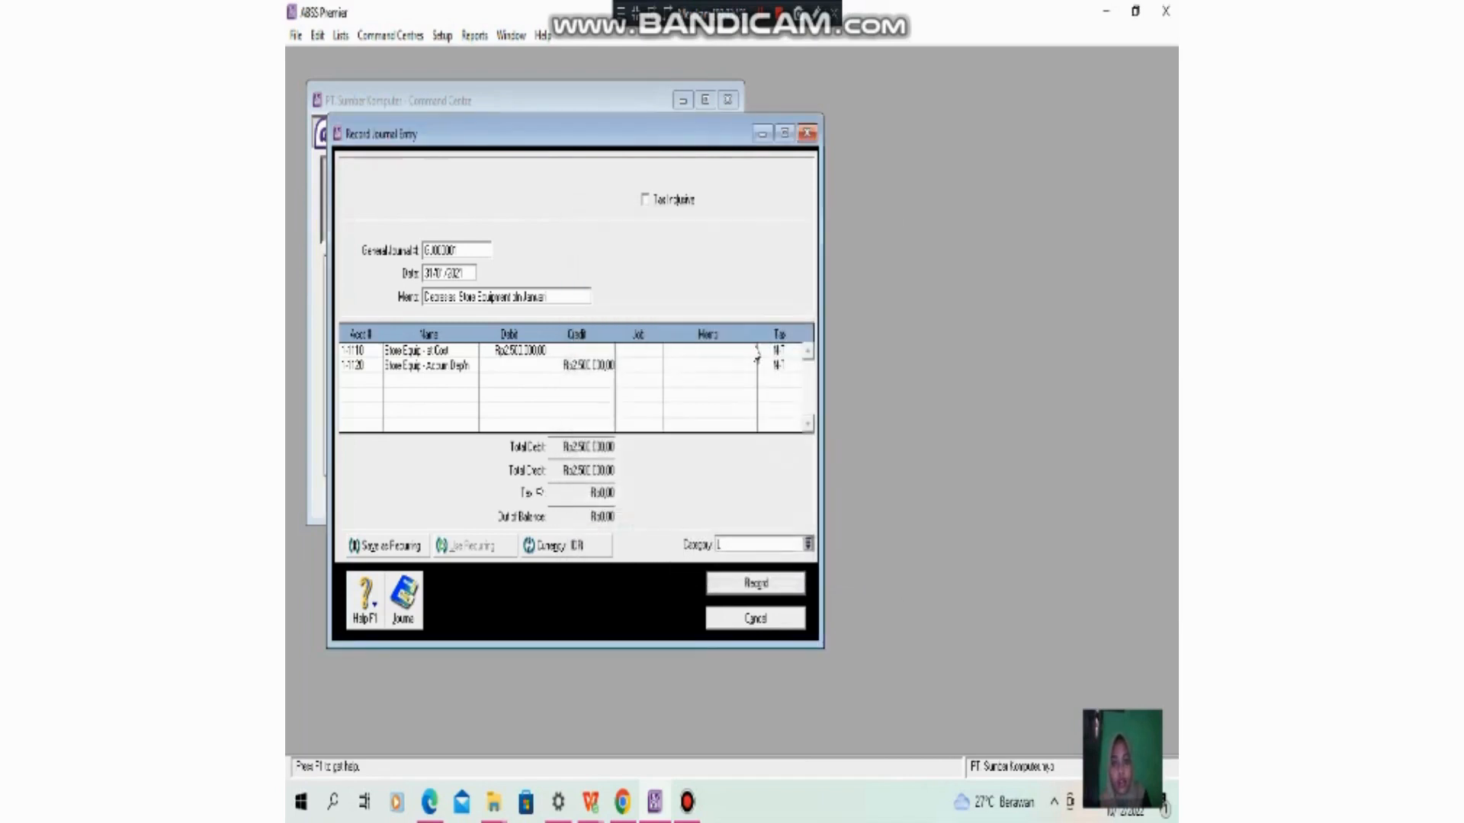
{"action": "left_click", "coordinate": [772, 592]}
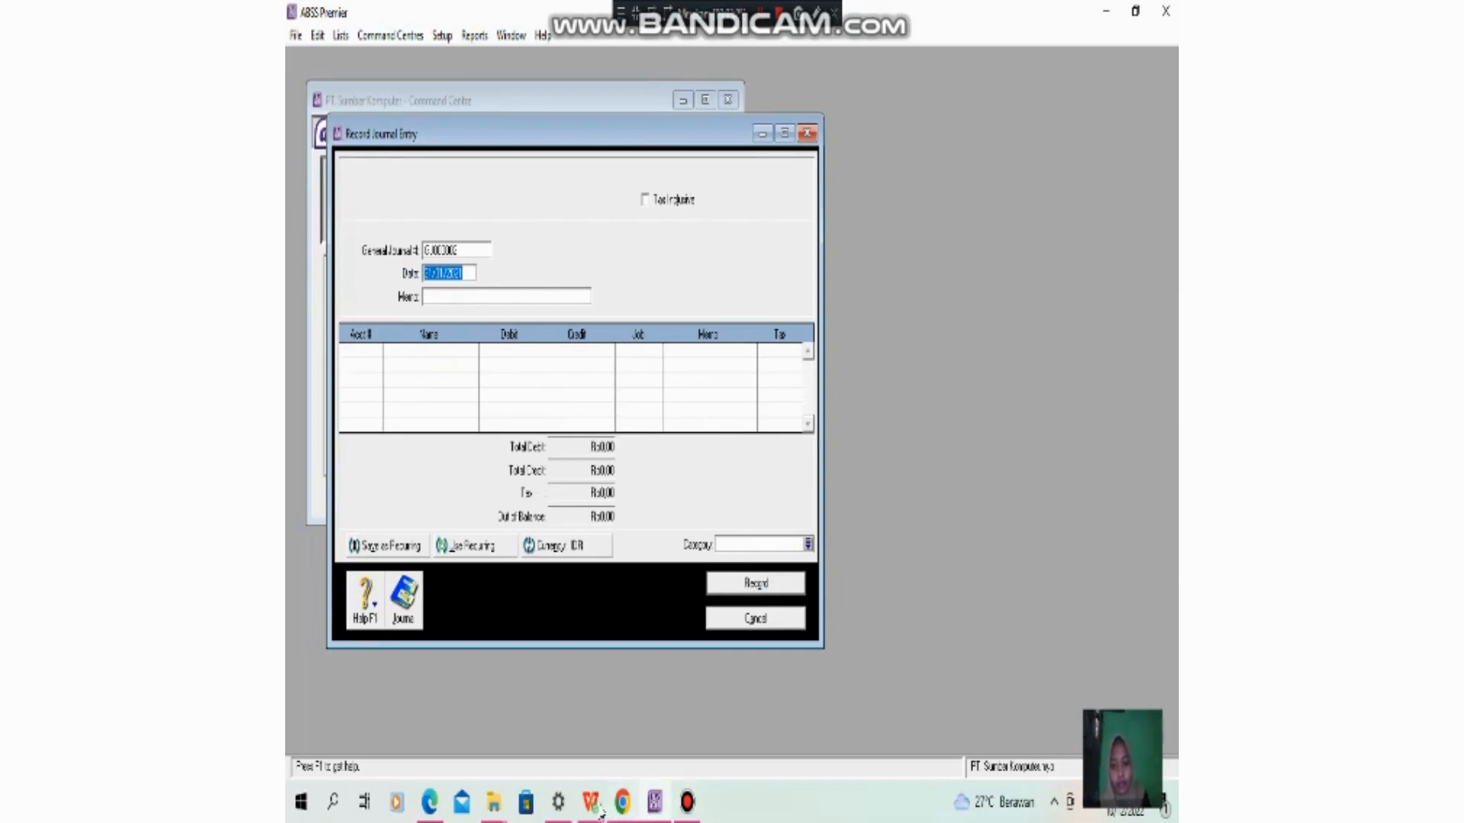
- Read the inventory adjustment instructions on the Soal AJP sheet in WPS Office, and return to ABSS Premier
{"action": "mouse_move", "coordinate": [598, 812]}
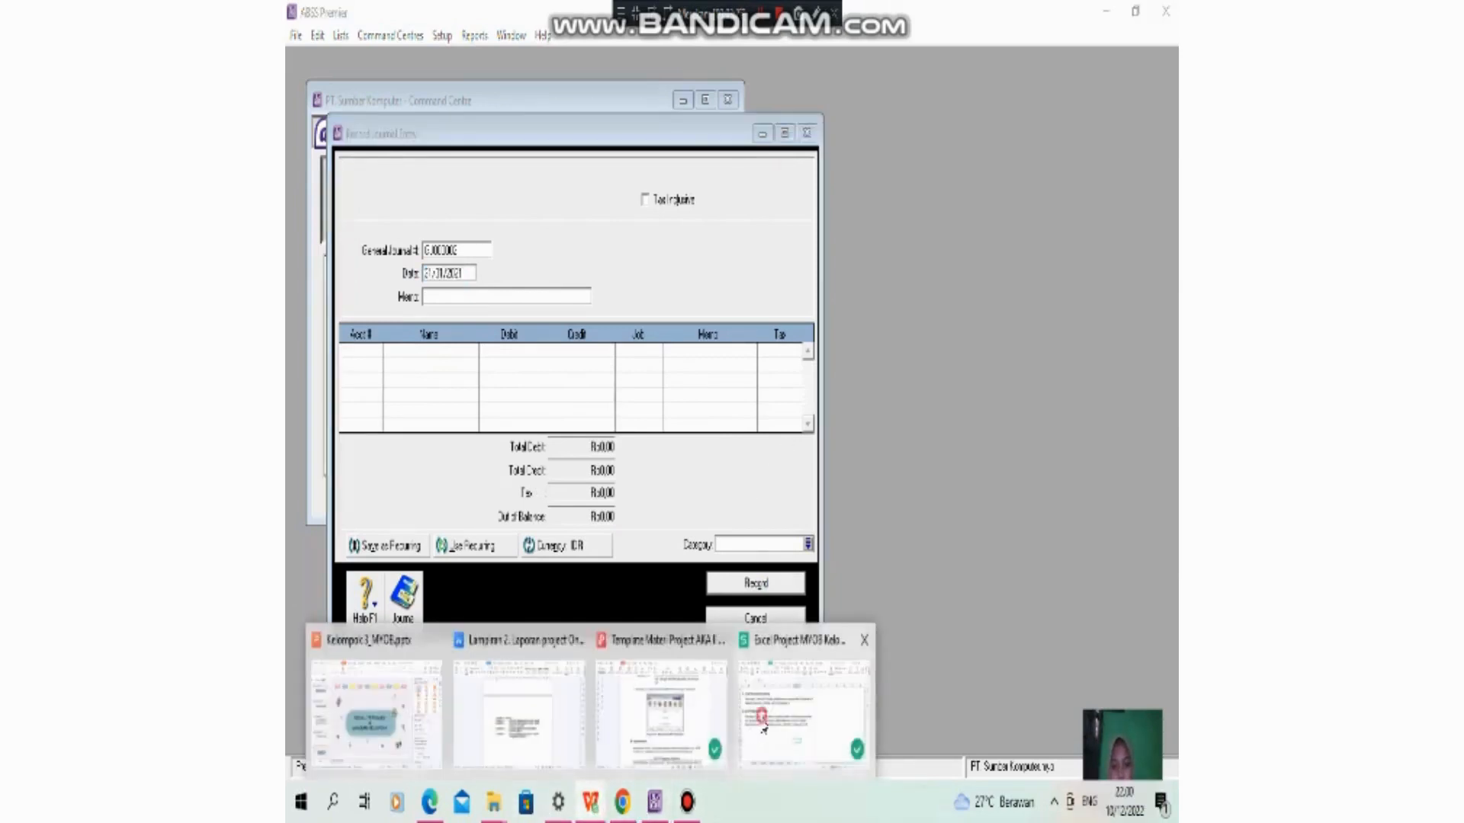
{"action": "left_click", "coordinate": [761, 713]}
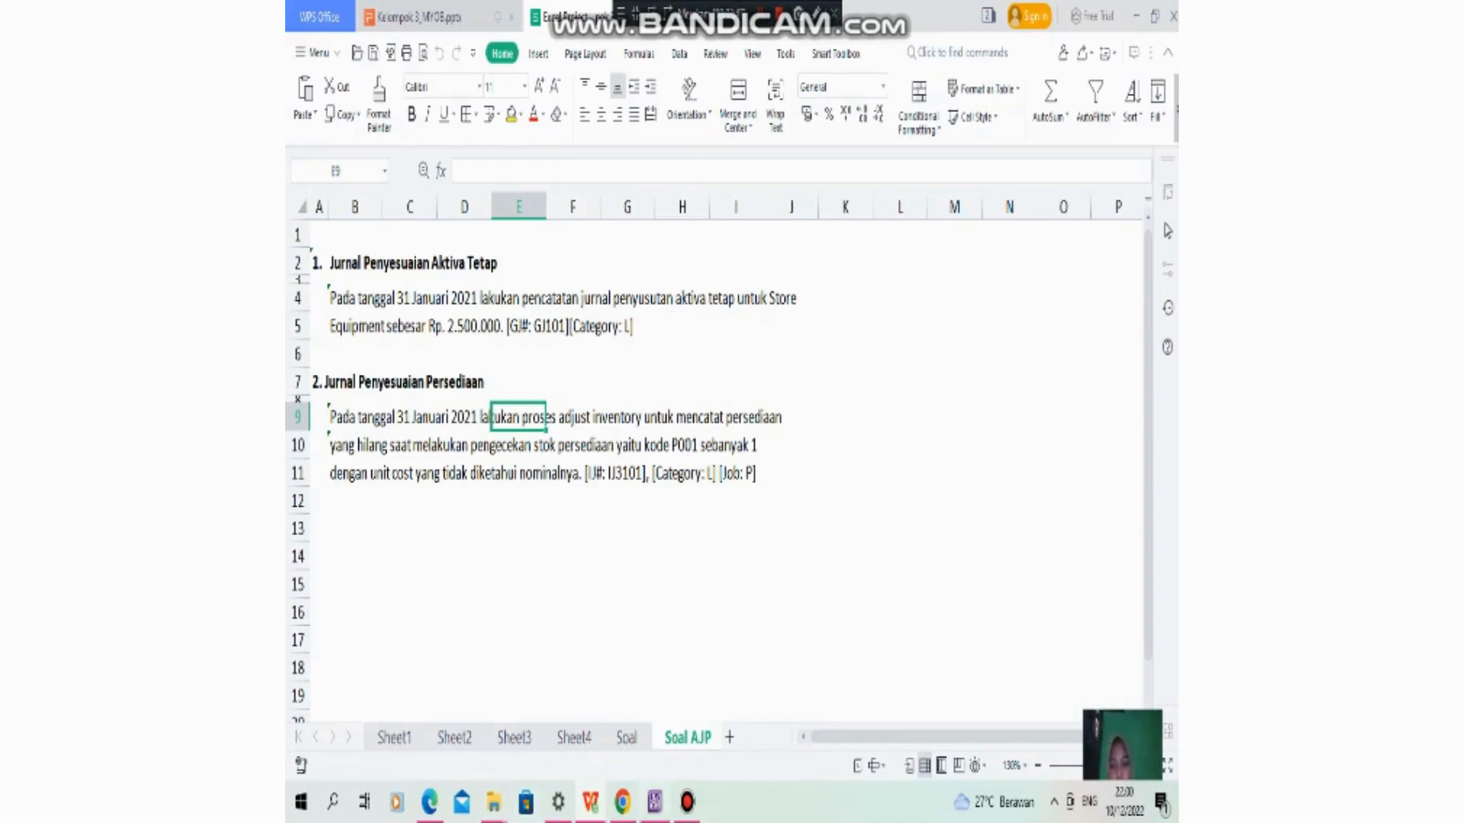
{"action": "left_click", "coordinate": [655, 809]}
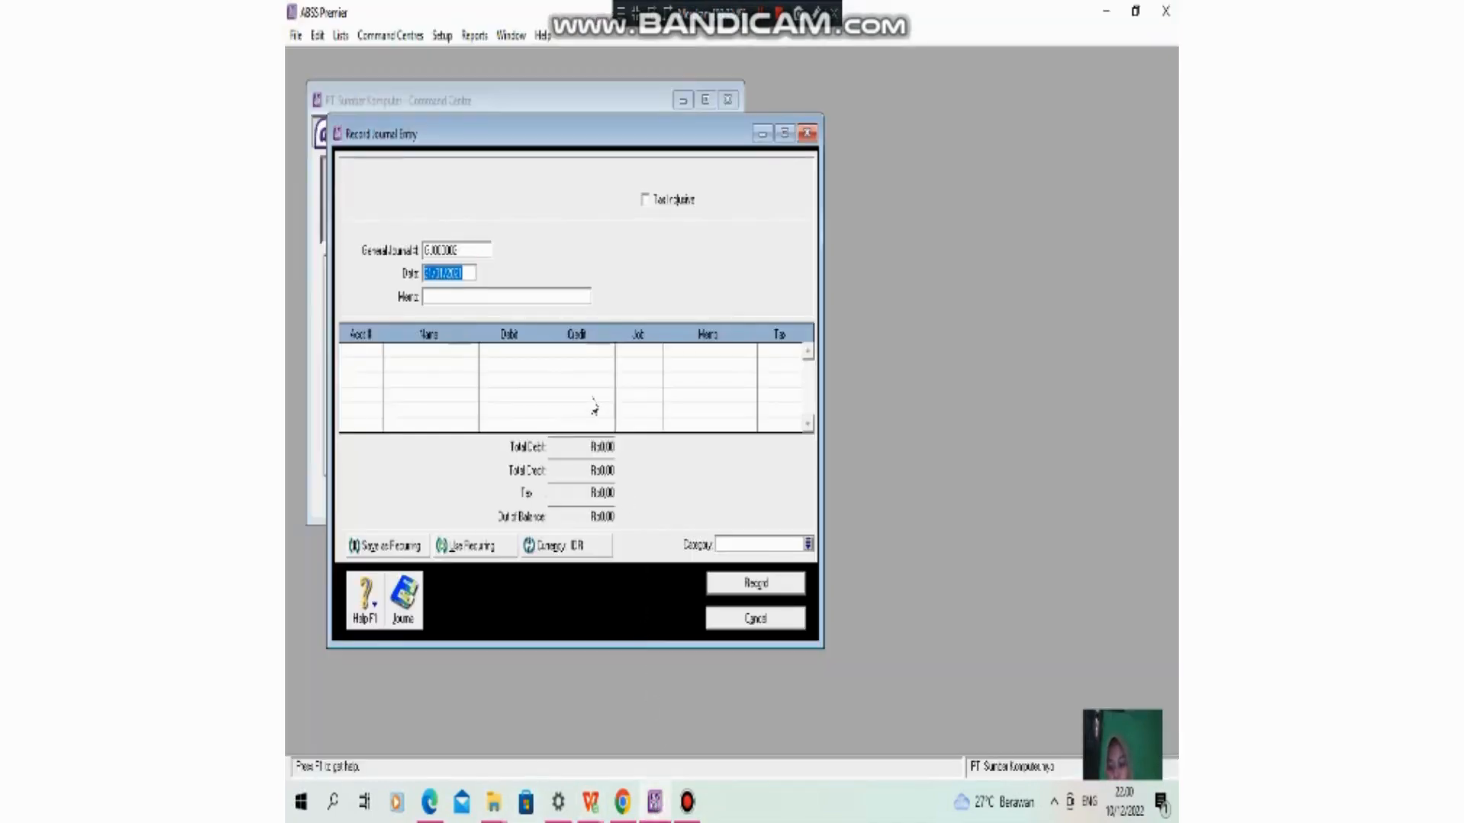
- Close the blank journal entry and start a new inventory adjustment dated 31/01/2021
{"action": "left_click", "coordinate": [808, 136]}
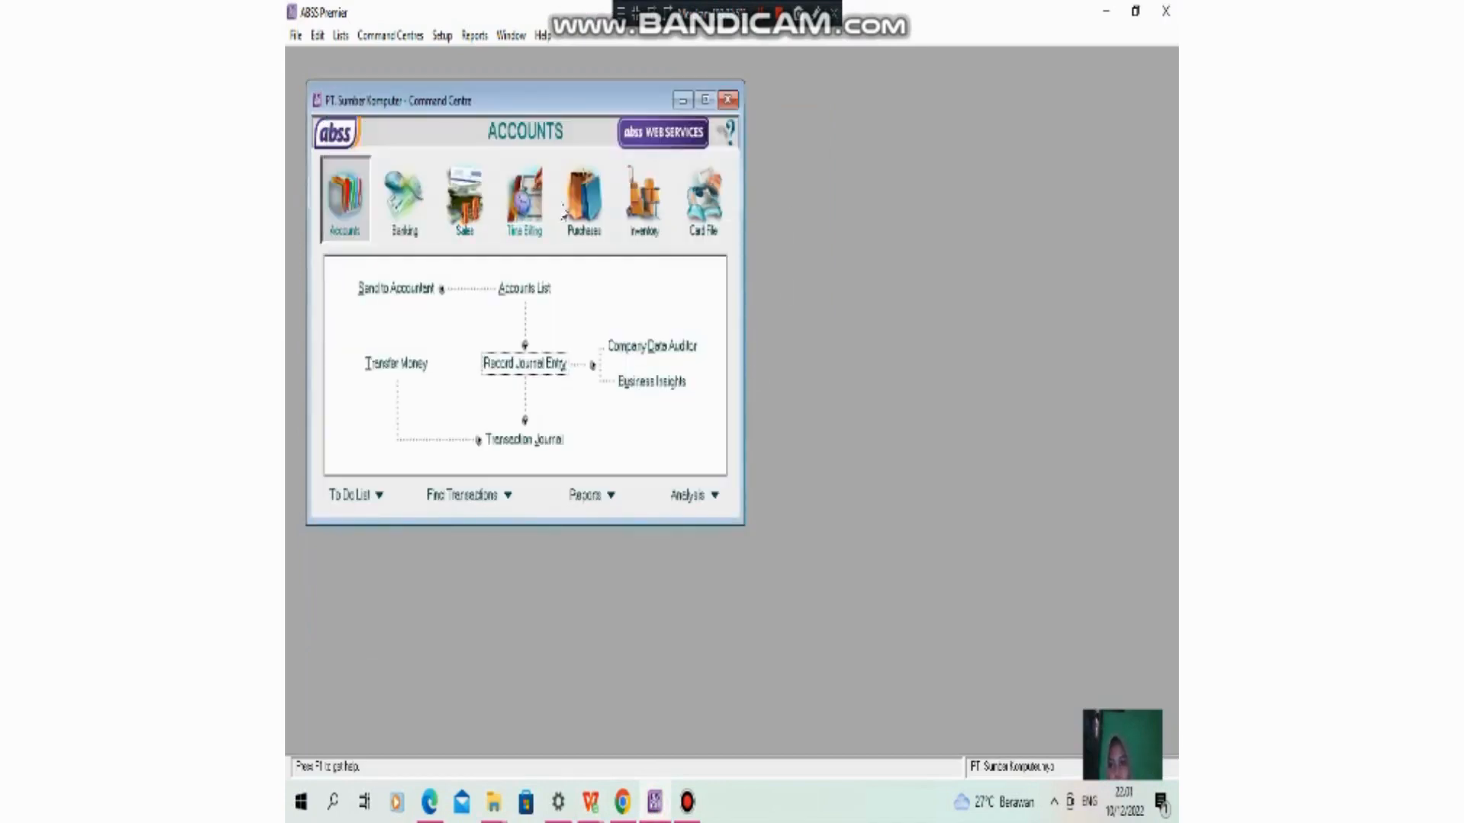
{"action": "left_click", "coordinate": [644, 221]}
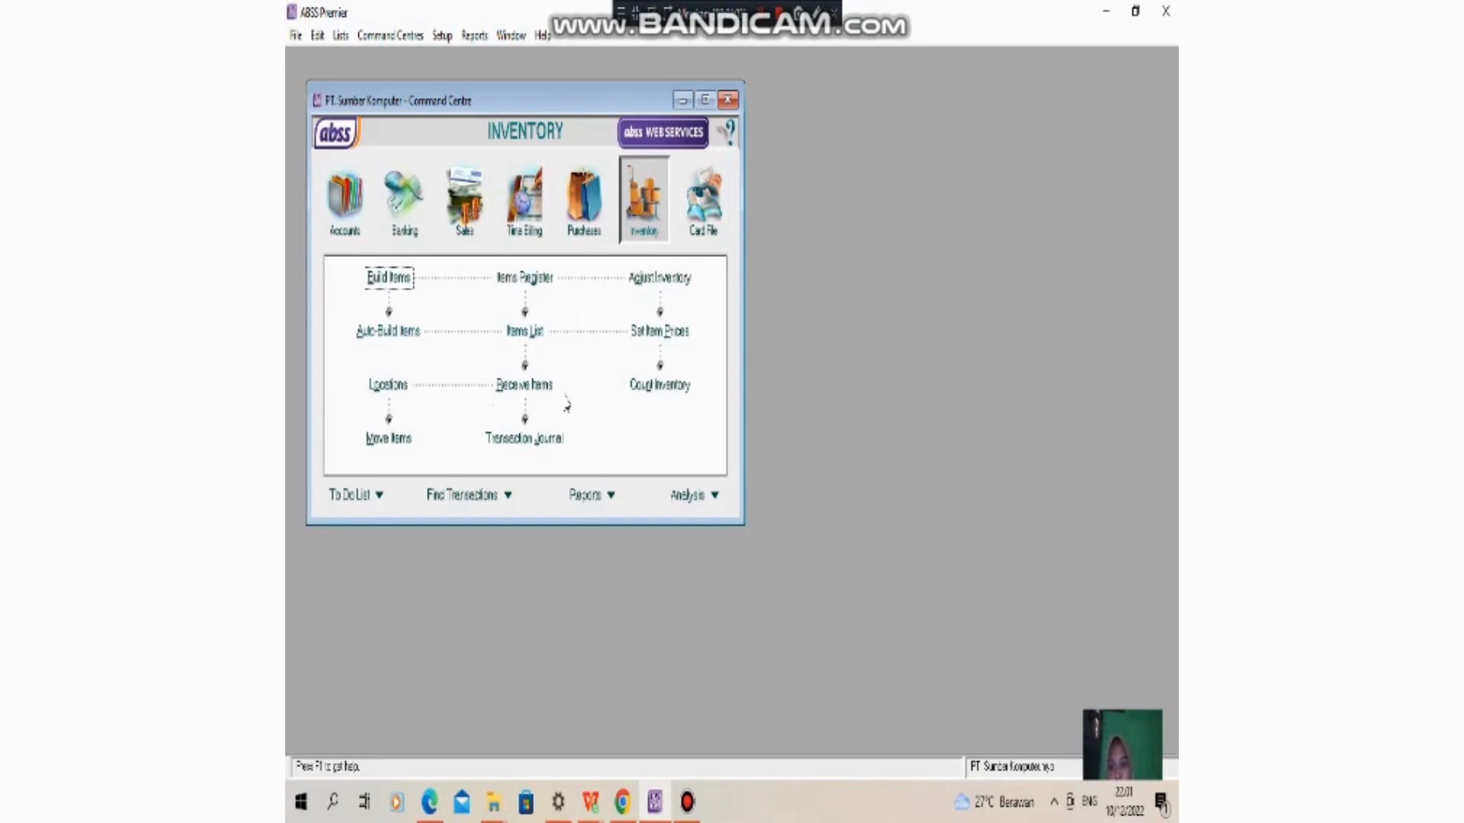
{"action": "left_click", "coordinate": [677, 290]}
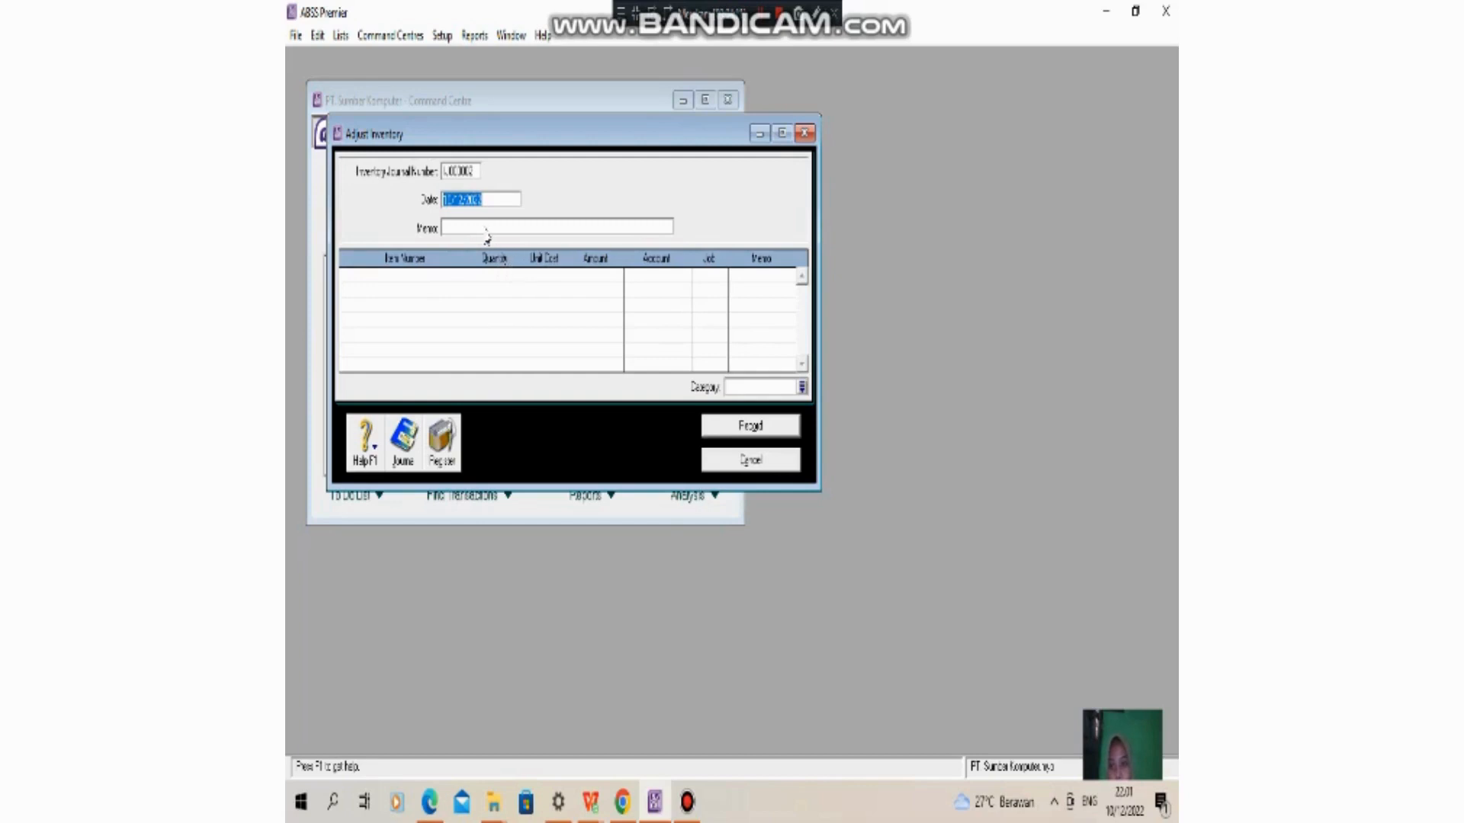
{"action": "type", "text": "3"}
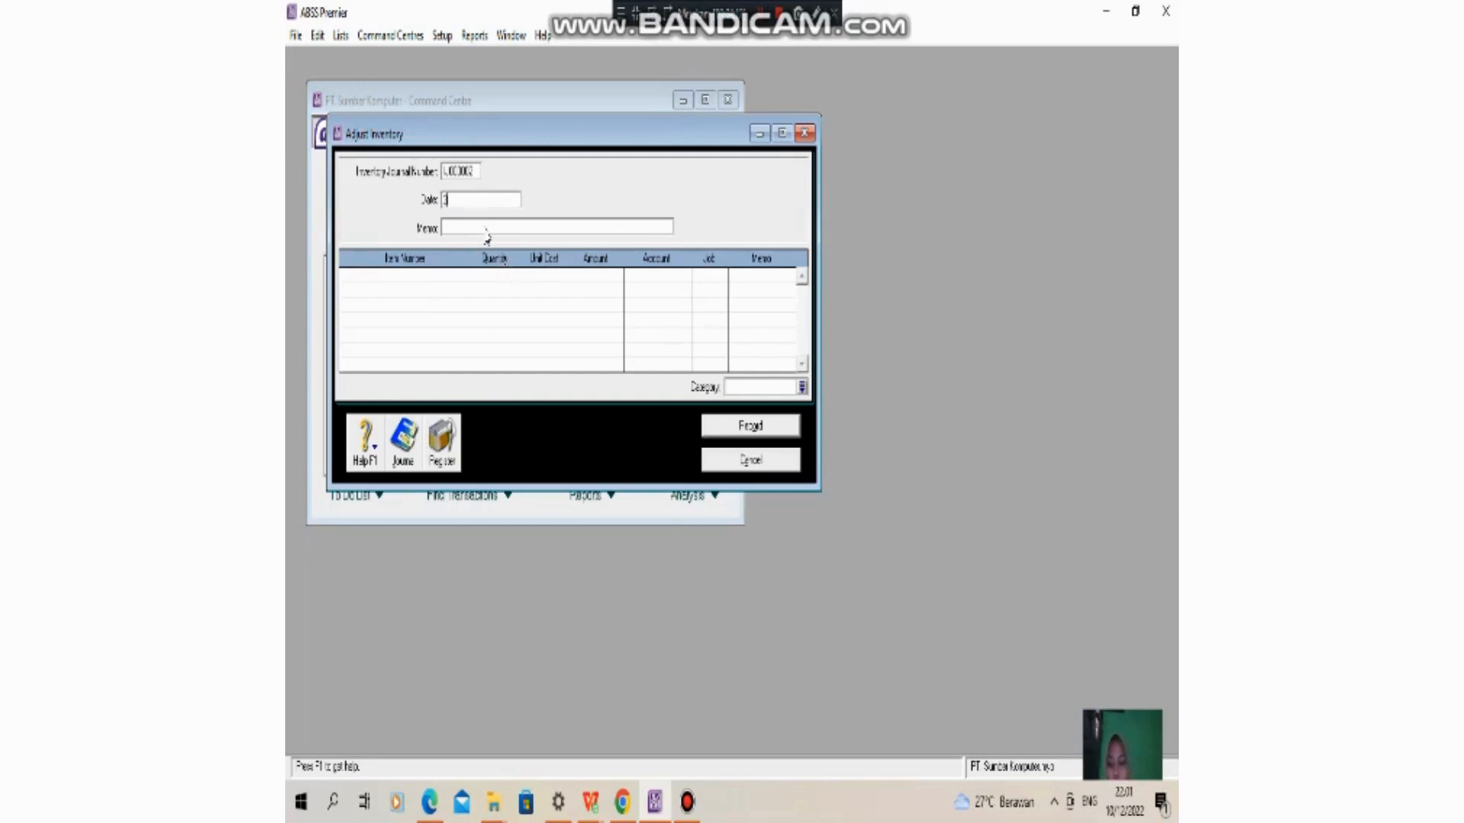
{"action": "type", "text": "/01/2021"}
- Enter the inventory adjustment's memo as "Pembayaran yang hilang kode P001"
{"action": "left_click", "coordinate": [476, 229]}
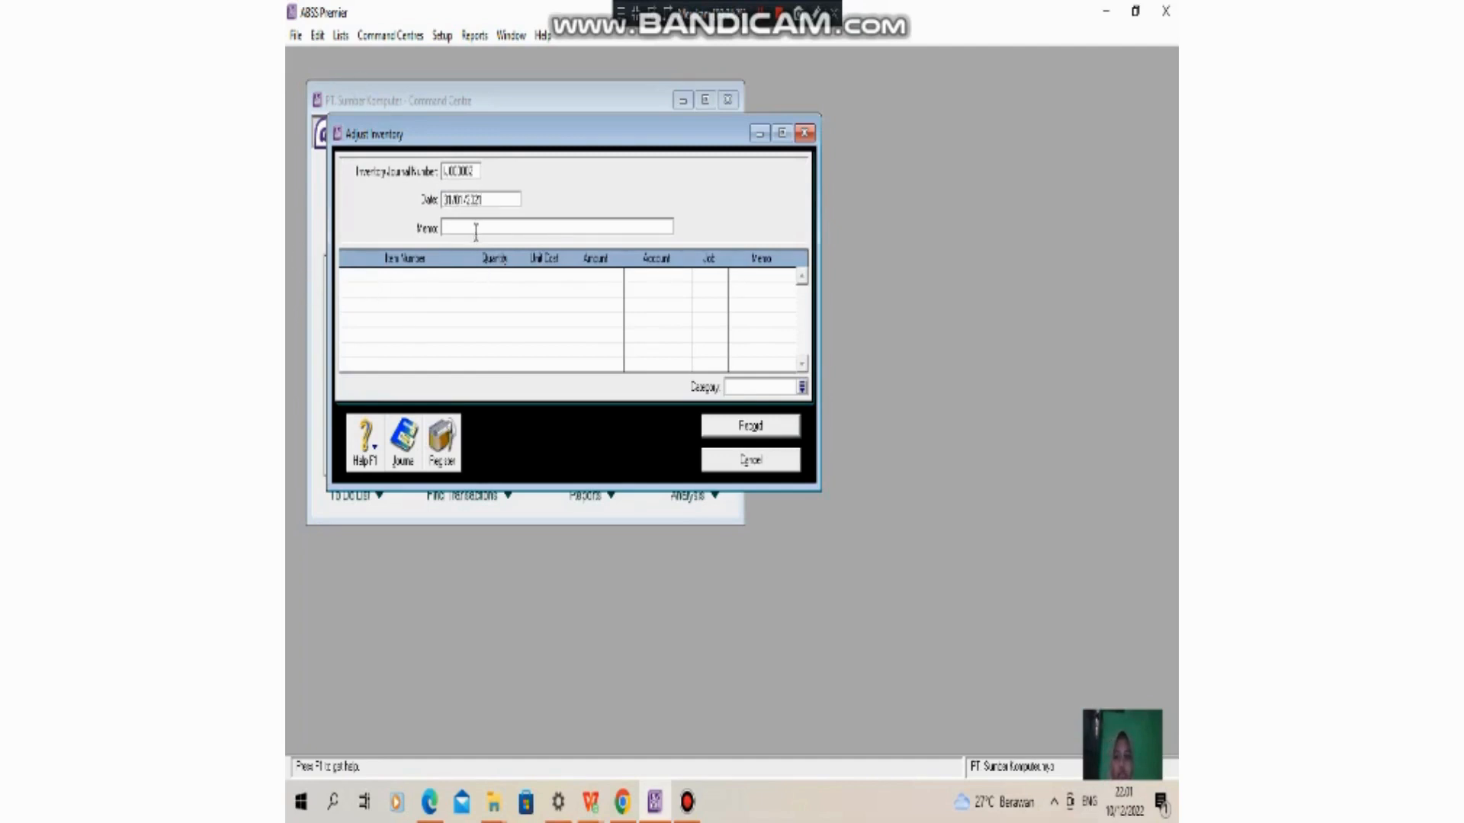
{"action": "type", "text": "Pembayaran yang Hang kode"}
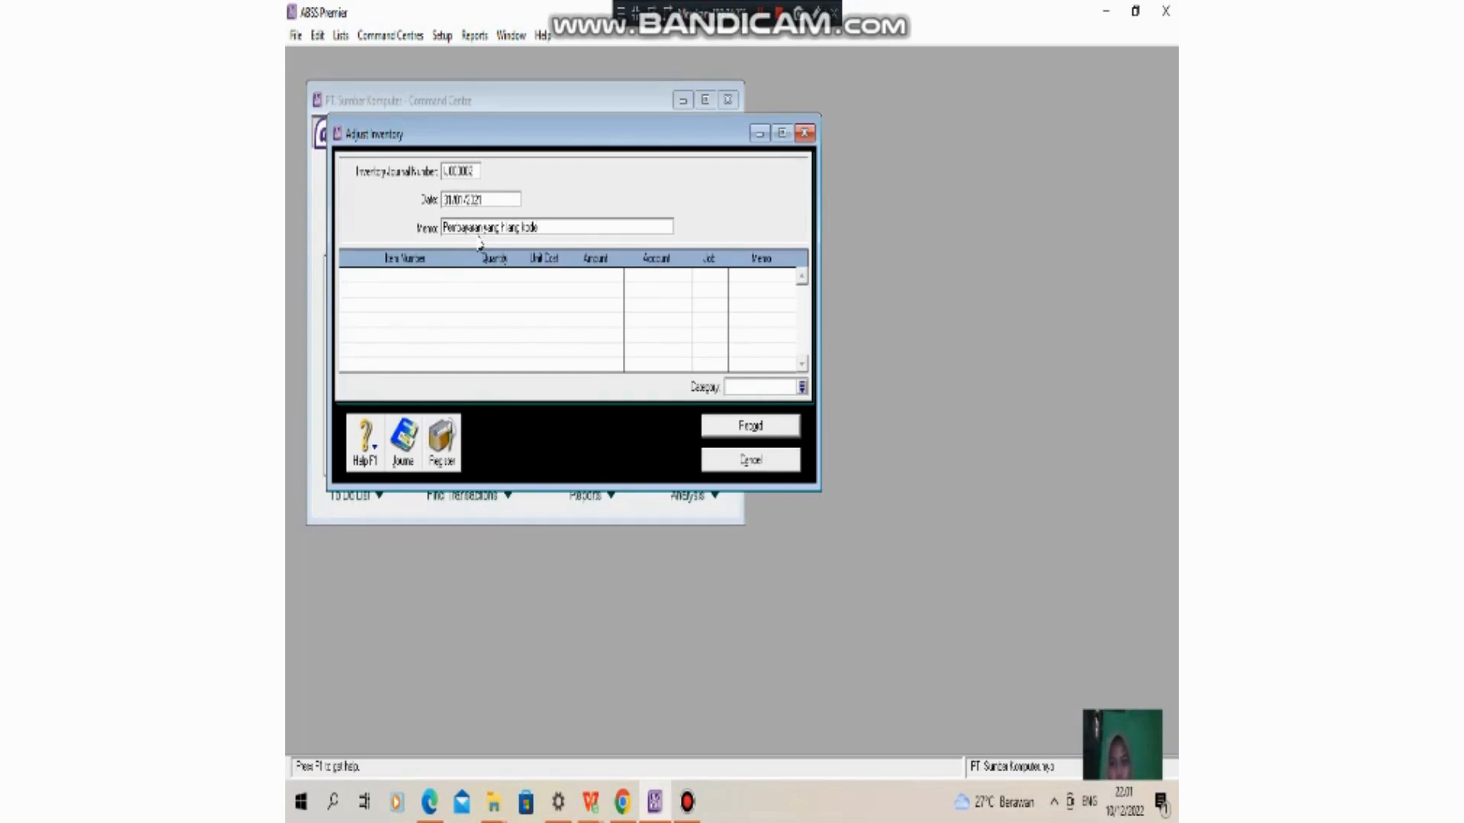
{"action": "type", "text": "001"}
- Add item P001 (Laptop Asus) to the adjustment's first line with quantity -1 and unit cost 0
{"action": "left_click", "coordinate": [456, 276]}
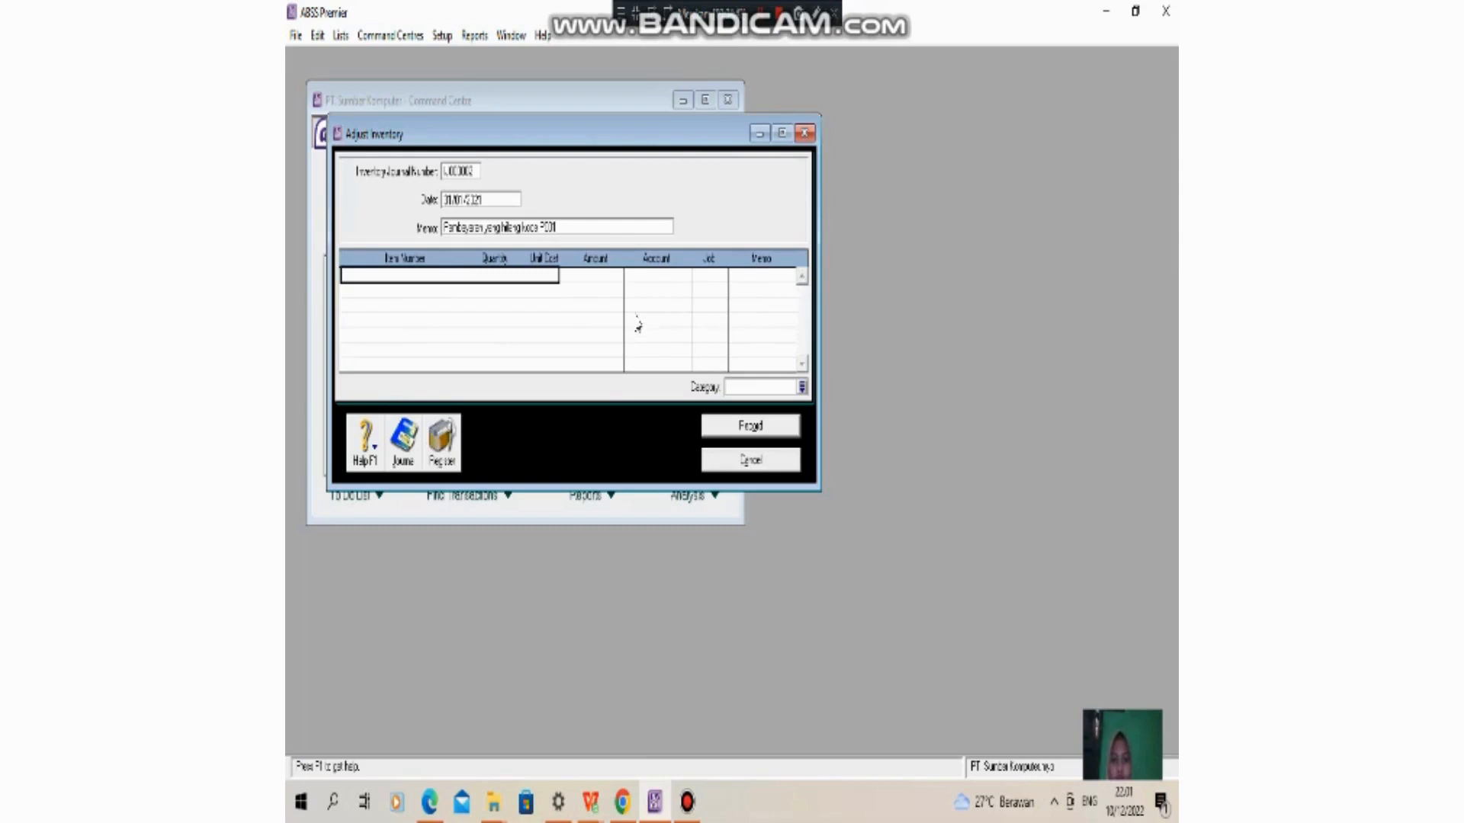
{"action": "key", "text": "Return"}
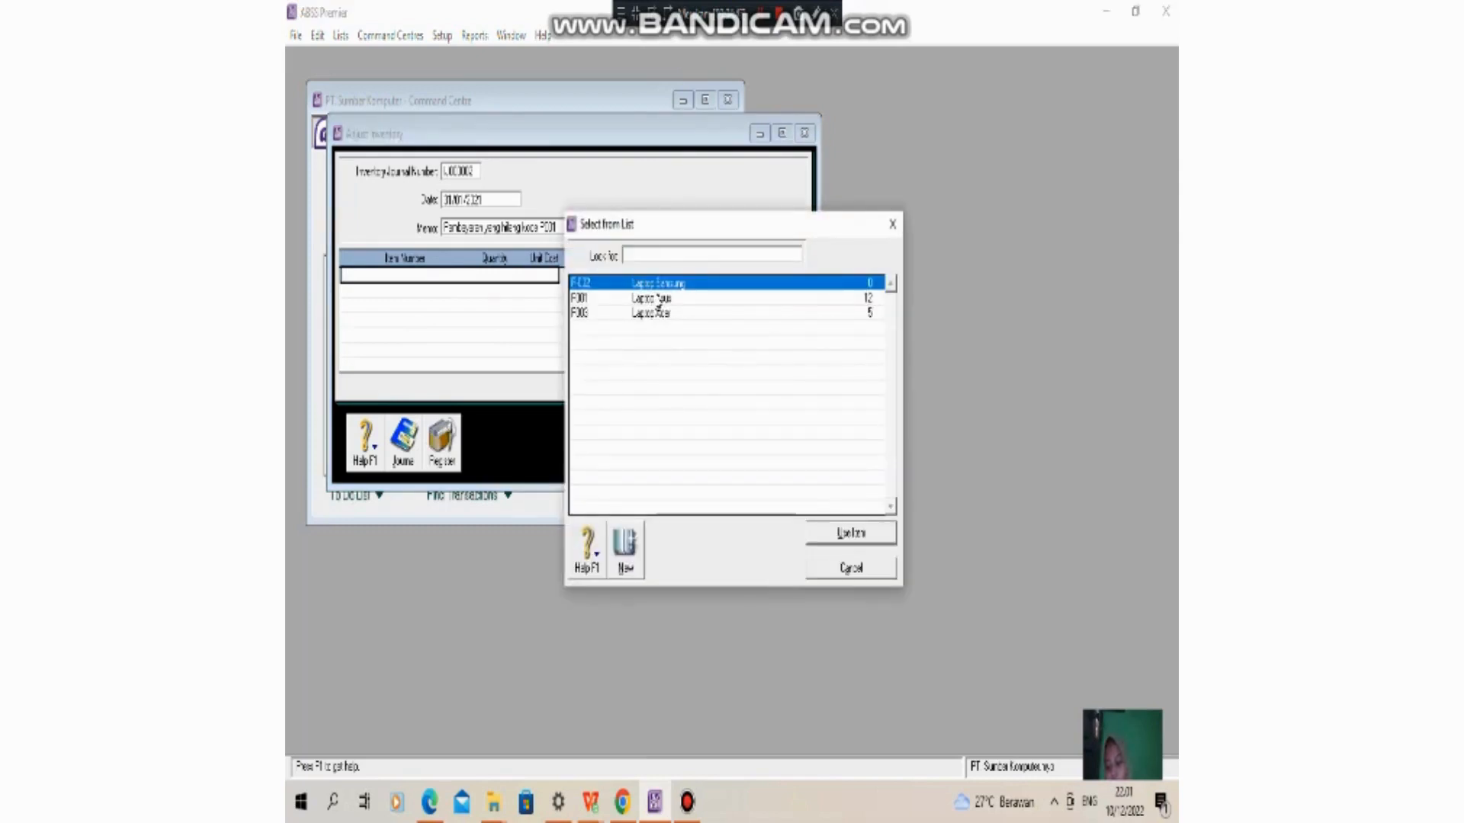
{"action": "left_click", "coordinate": [639, 300]}
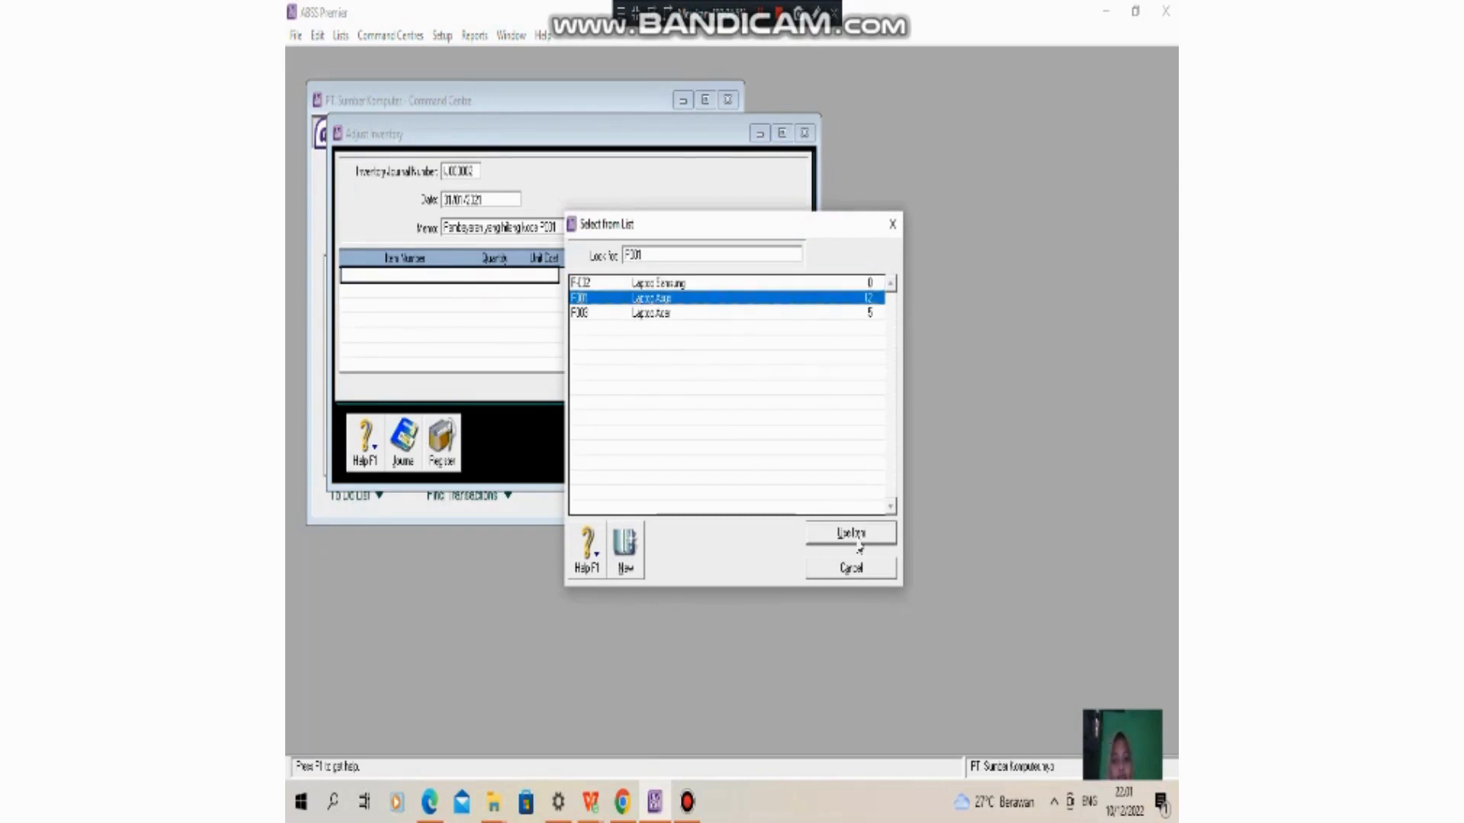
{"action": "double_click", "coordinate": [698, 299]}
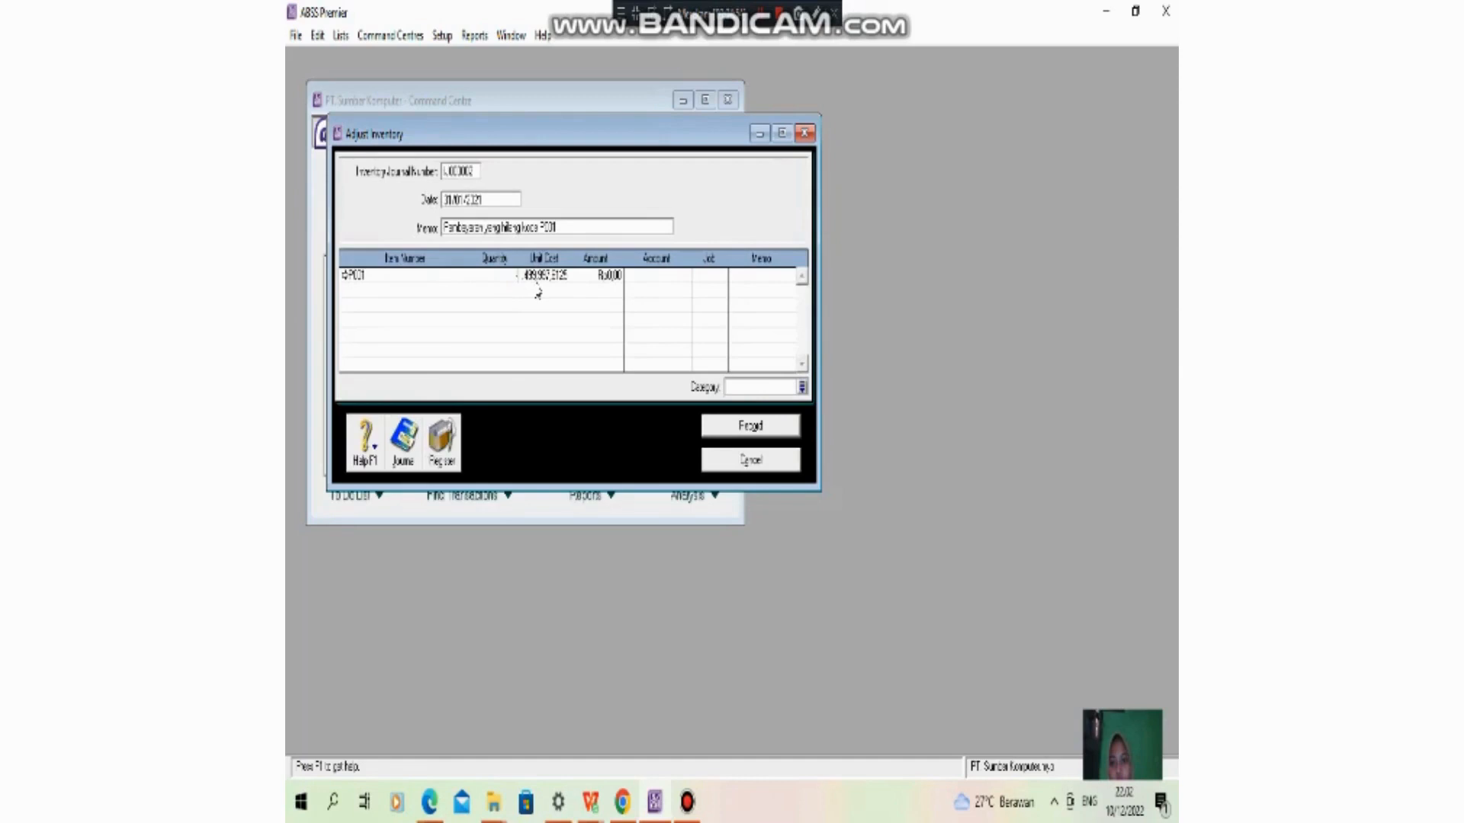
{"action": "key", "text": "Tab"}
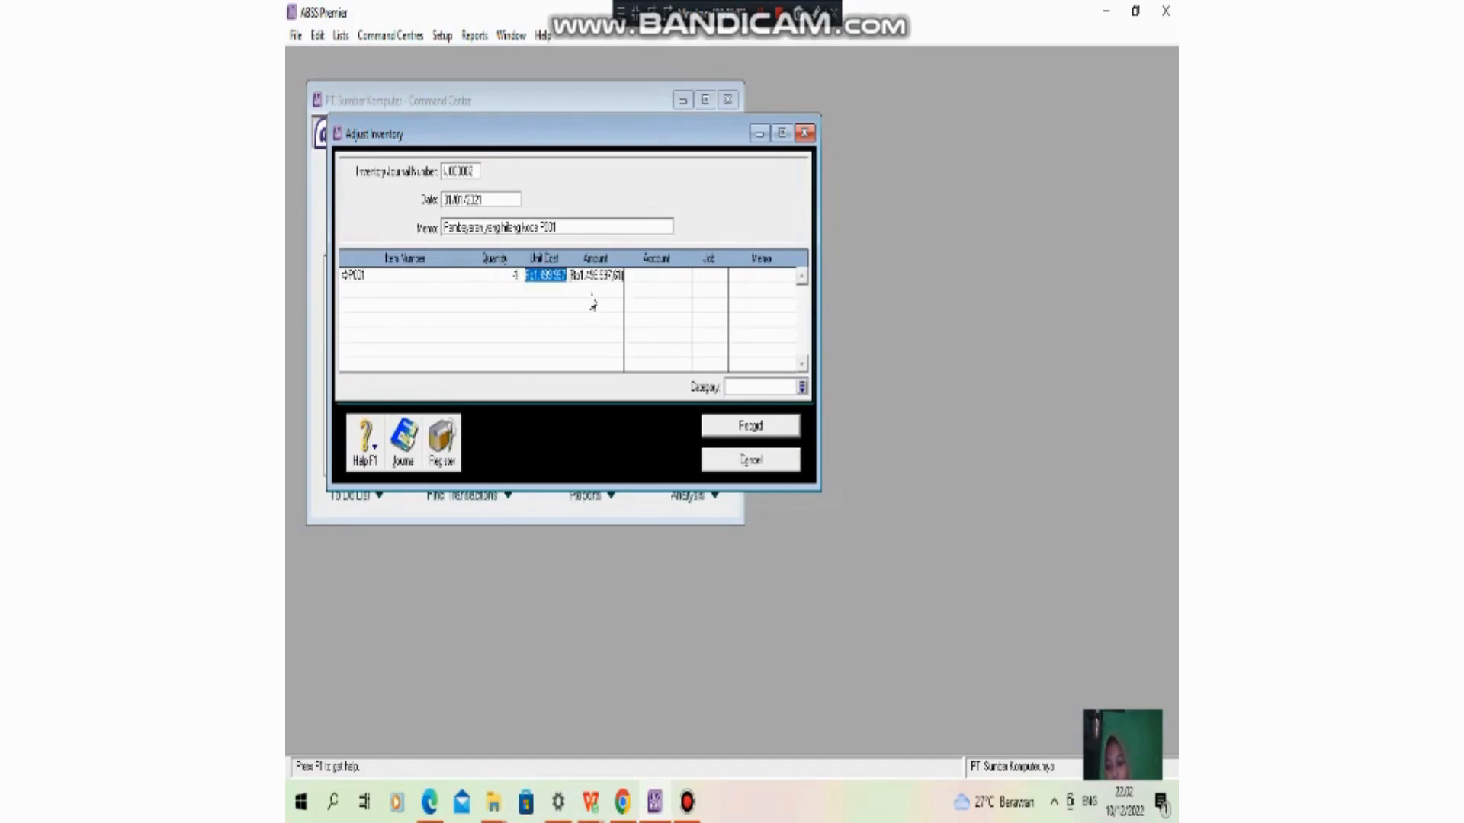
{"action": "type", "text": "0"}
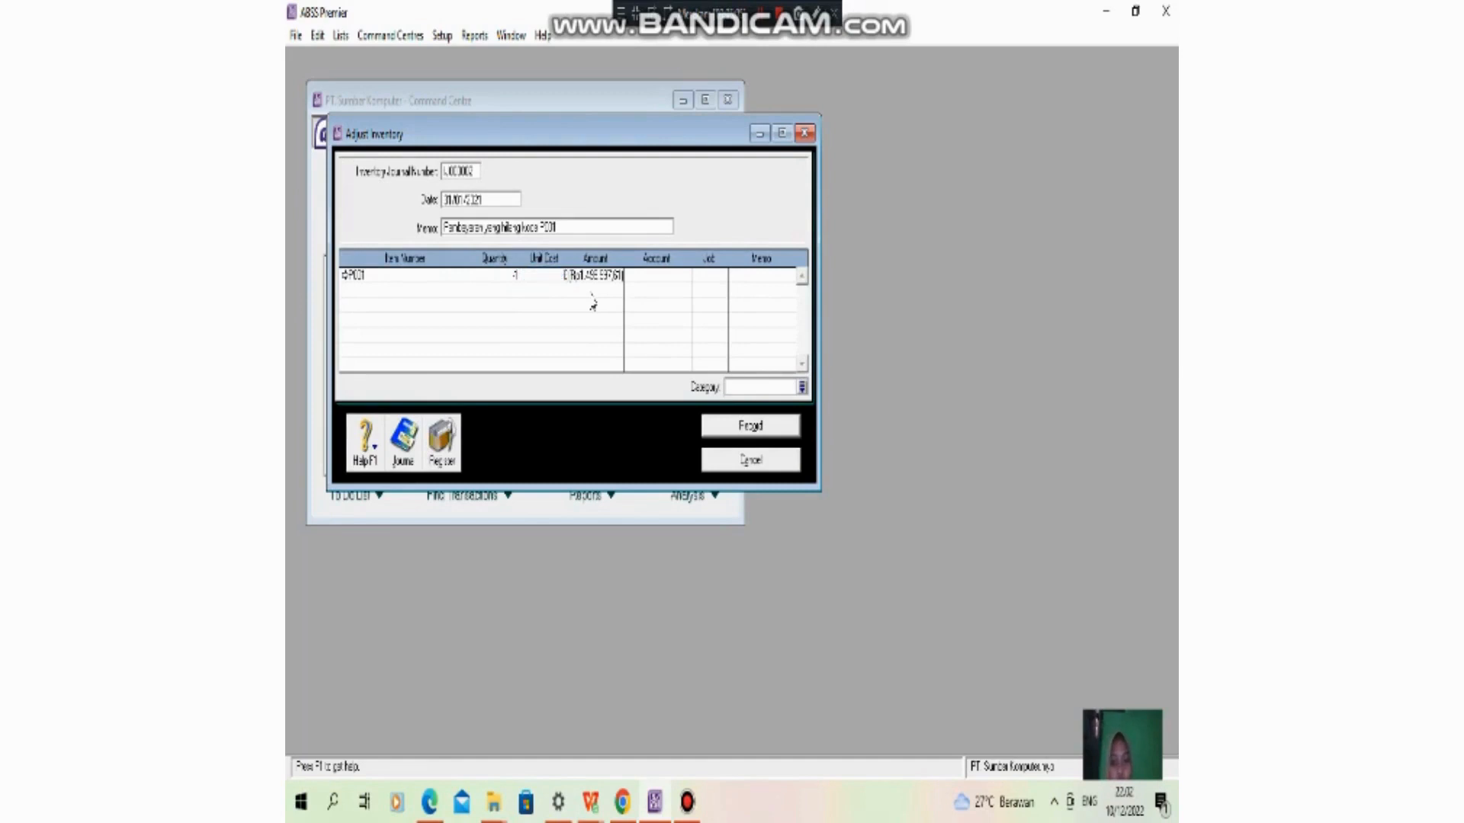
{"action": "left_click", "coordinate": [591, 294]}
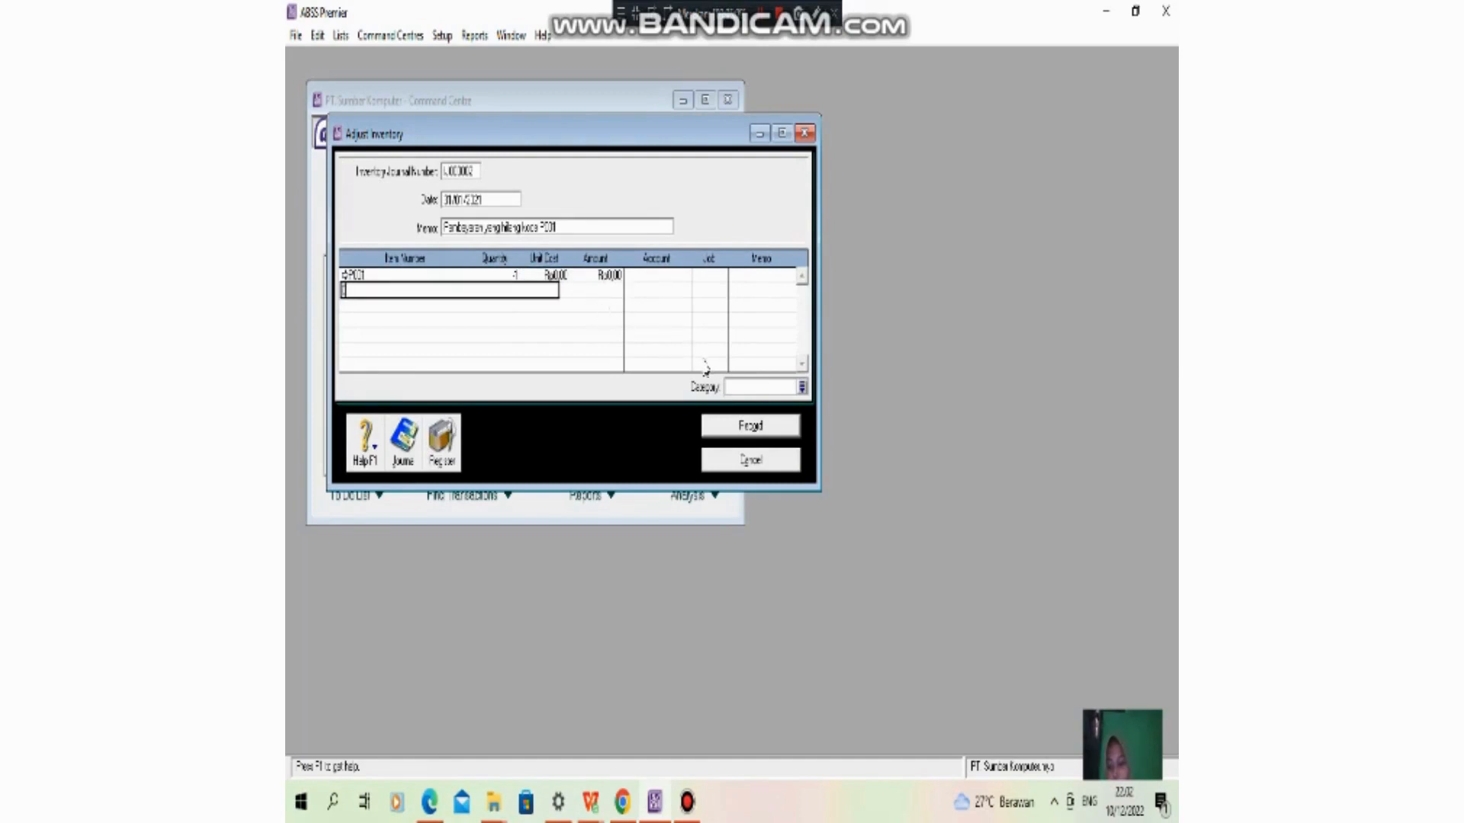
{"action": "key", "text": "Tab"}
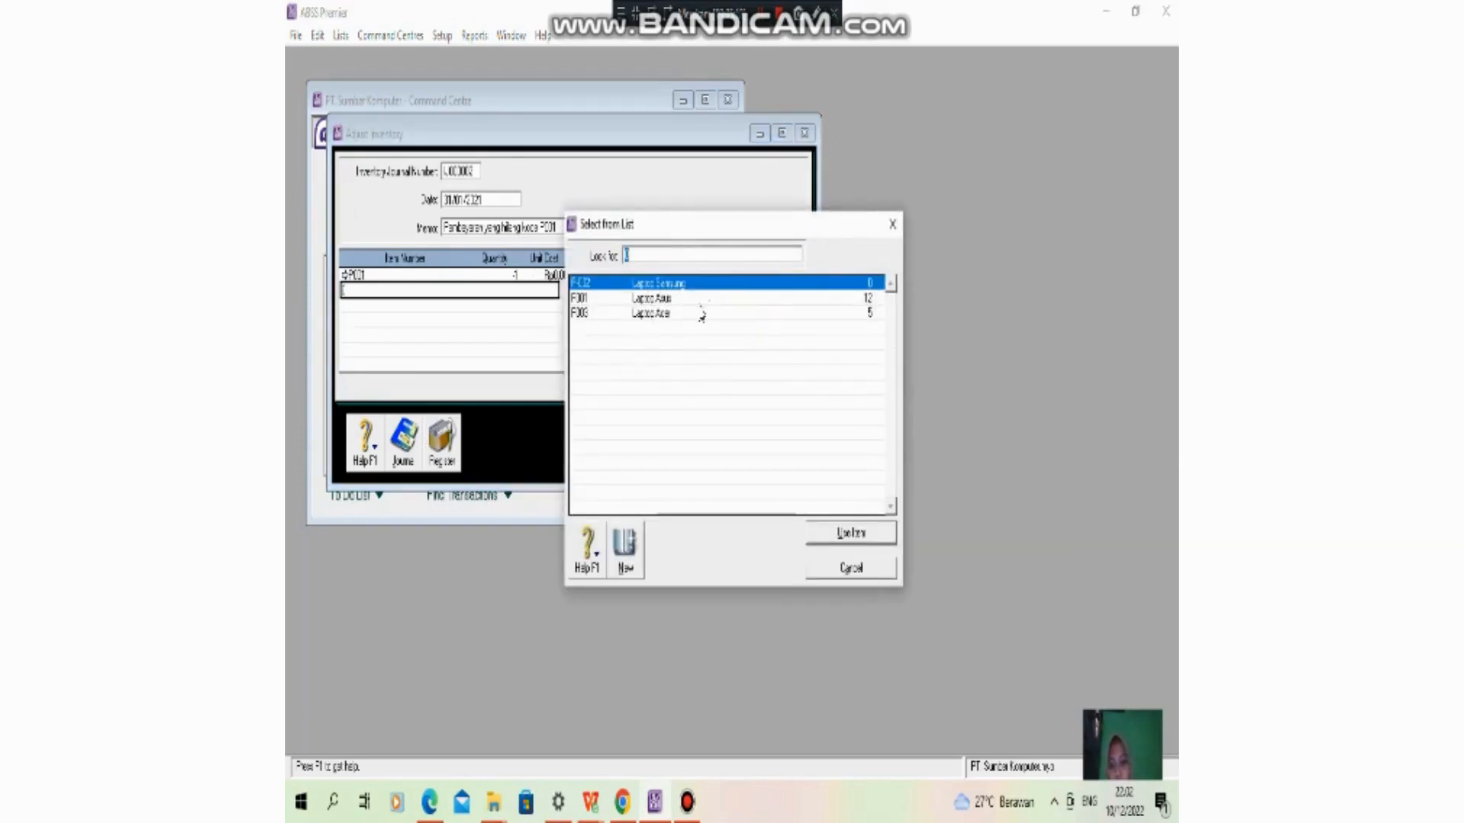
{"action": "double_click", "coordinate": [695, 313]}
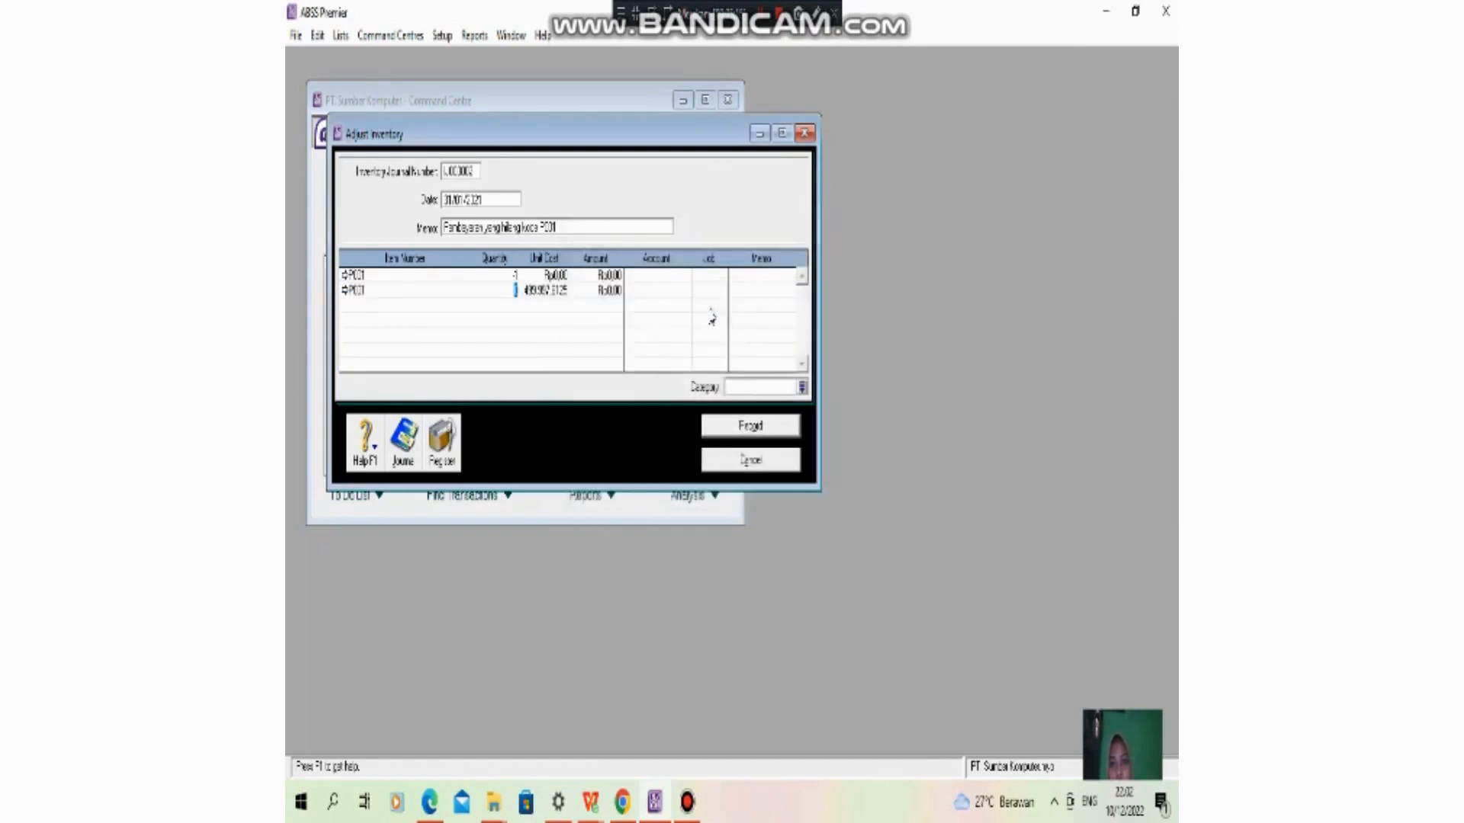
{"action": "right_click", "coordinate": [420, 301]}
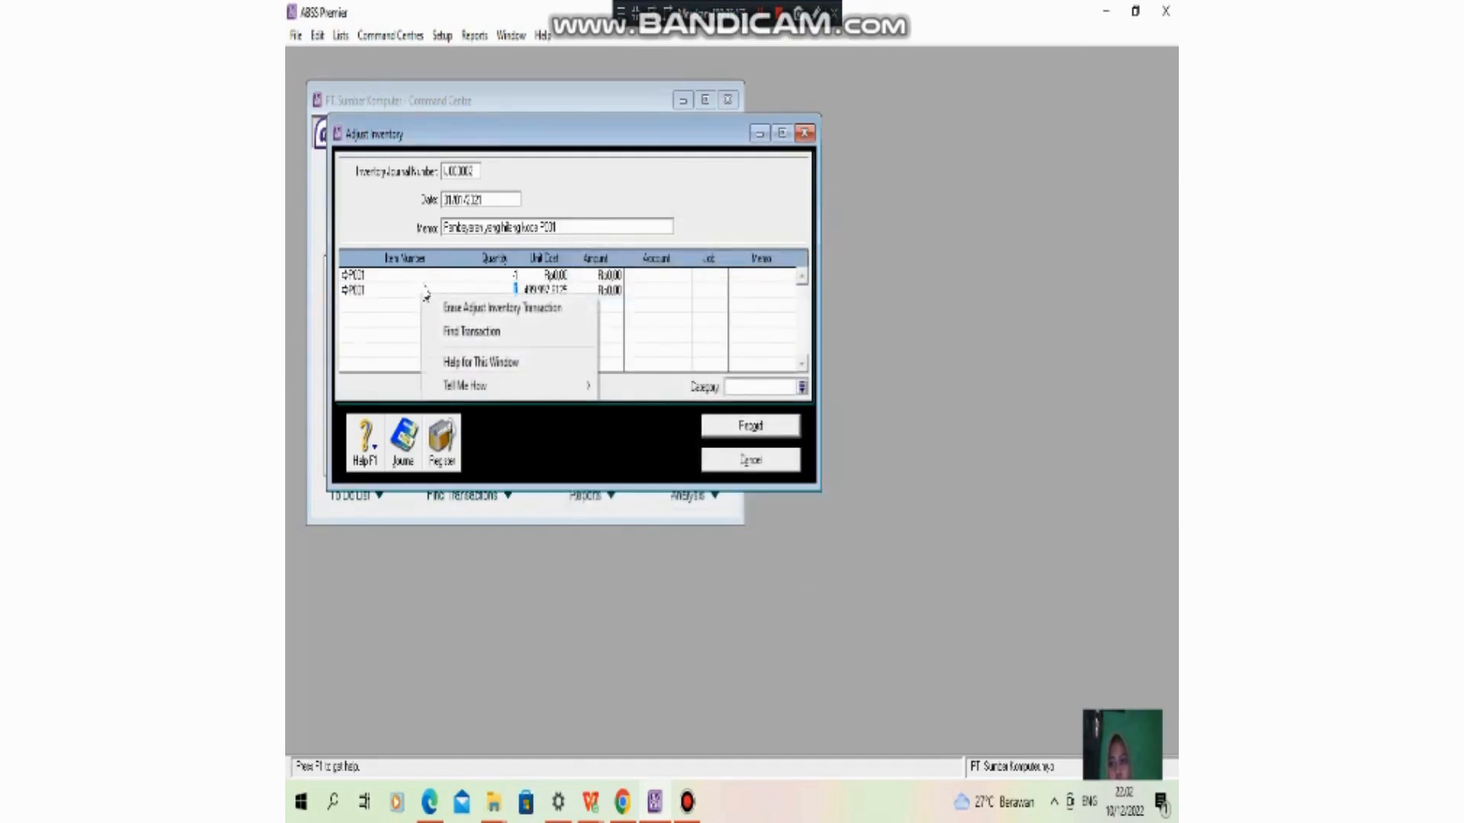
{"action": "left_click", "coordinate": [416, 290]}
{"action": "right_click", "coordinate": [416, 289]}
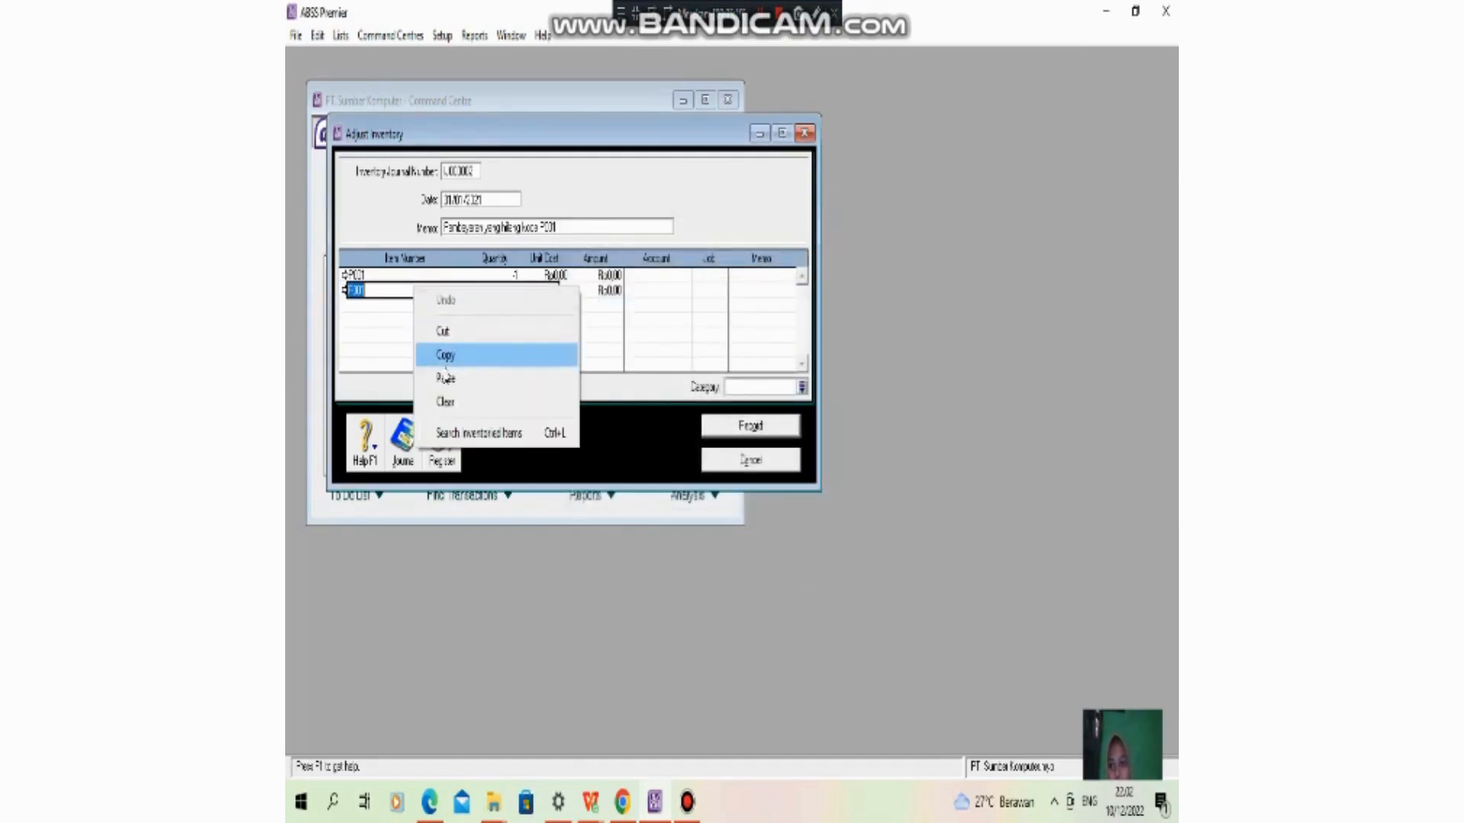
{"action": "left_click", "coordinate": [446, 402]}
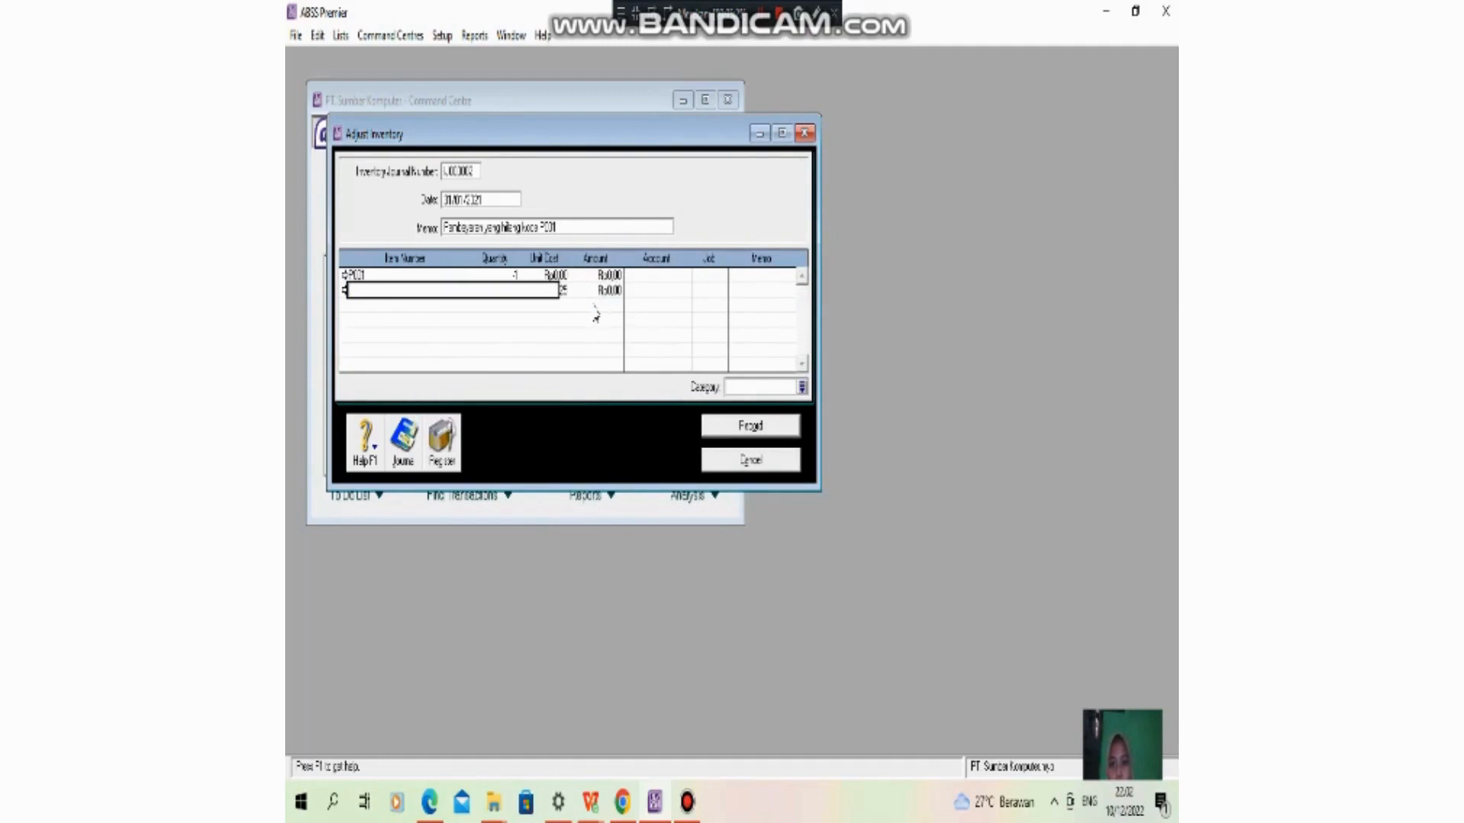
{"action": "key", "text": "Tab"}
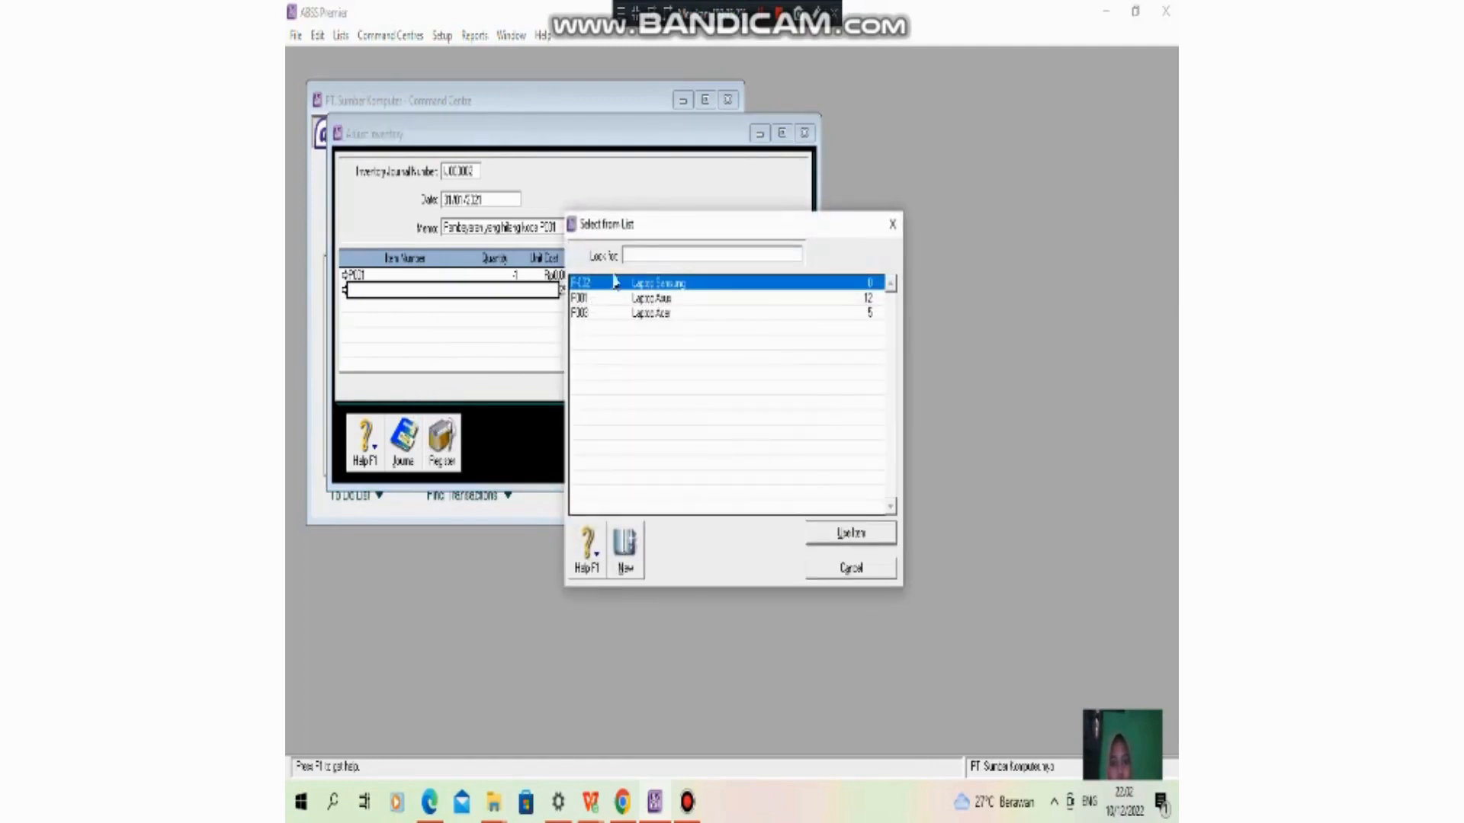
{"action": "left_click", "coordinate": [851, 568]}
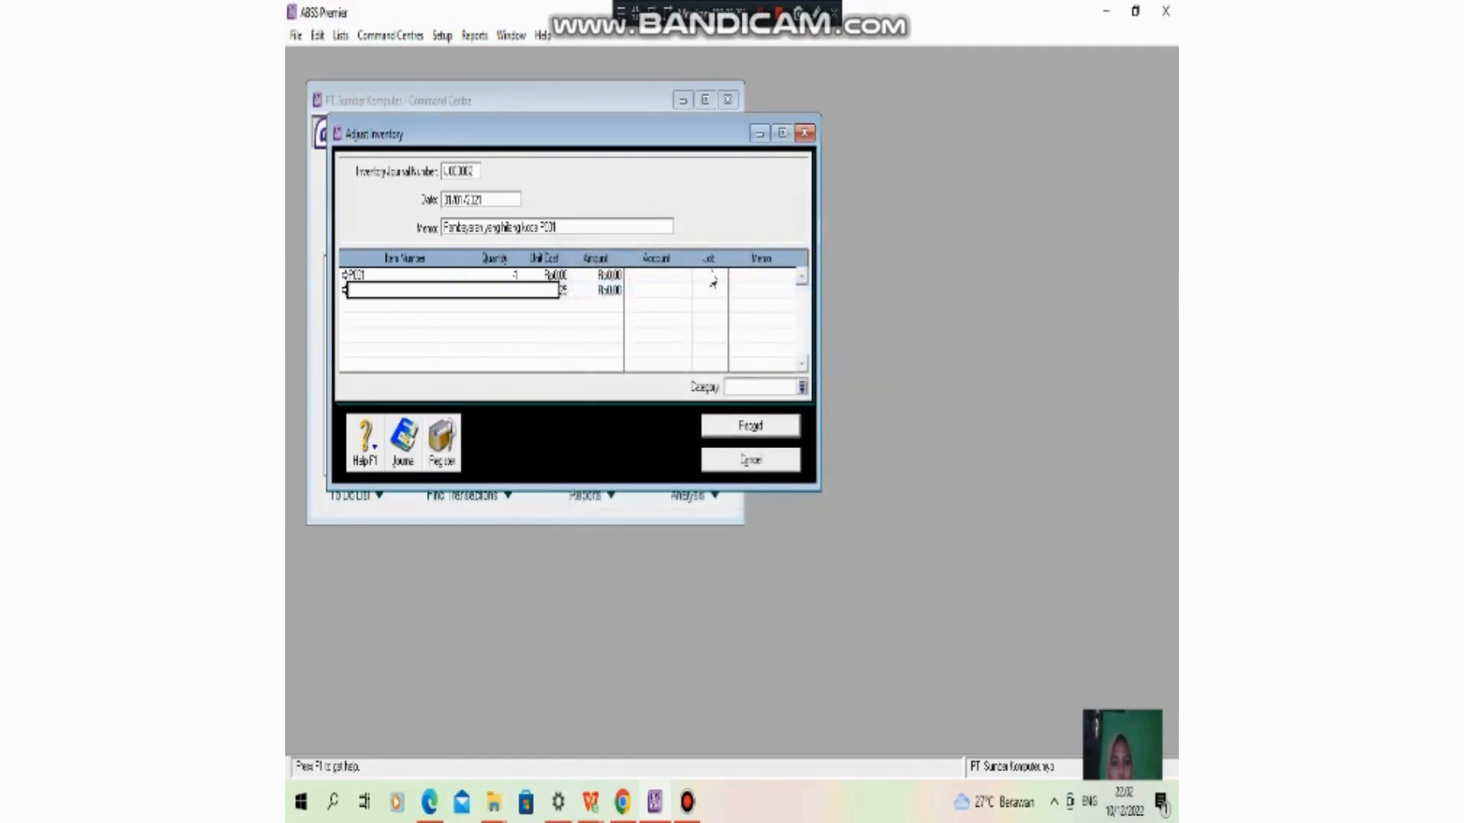
- Assign job P (Produk) to the P001 line of the inventory adjustment
{"action": "left_click", "coordinate": [717, 277]}
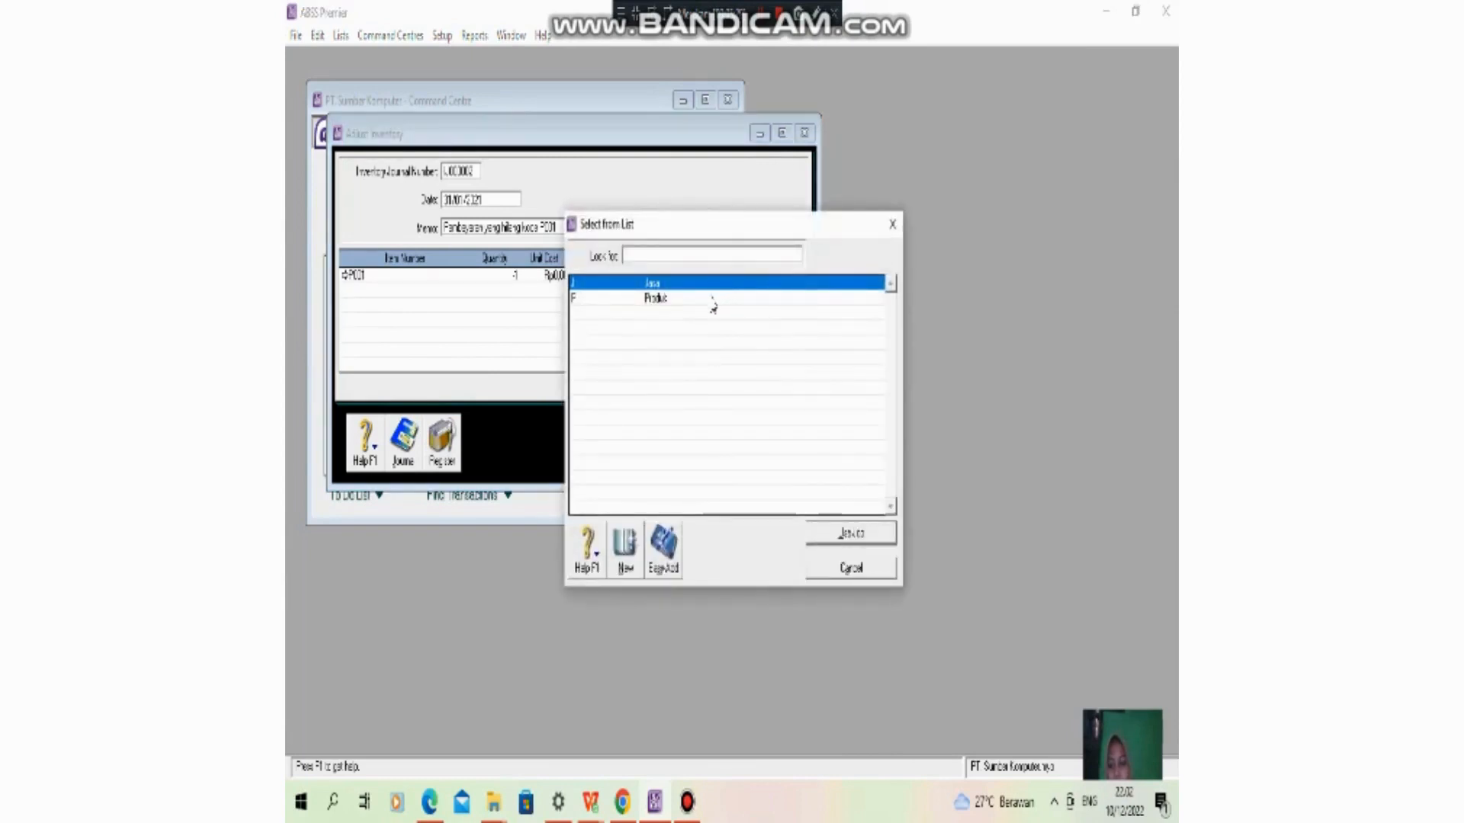
{"action": "double_click", "coordinate": [712, 300]}
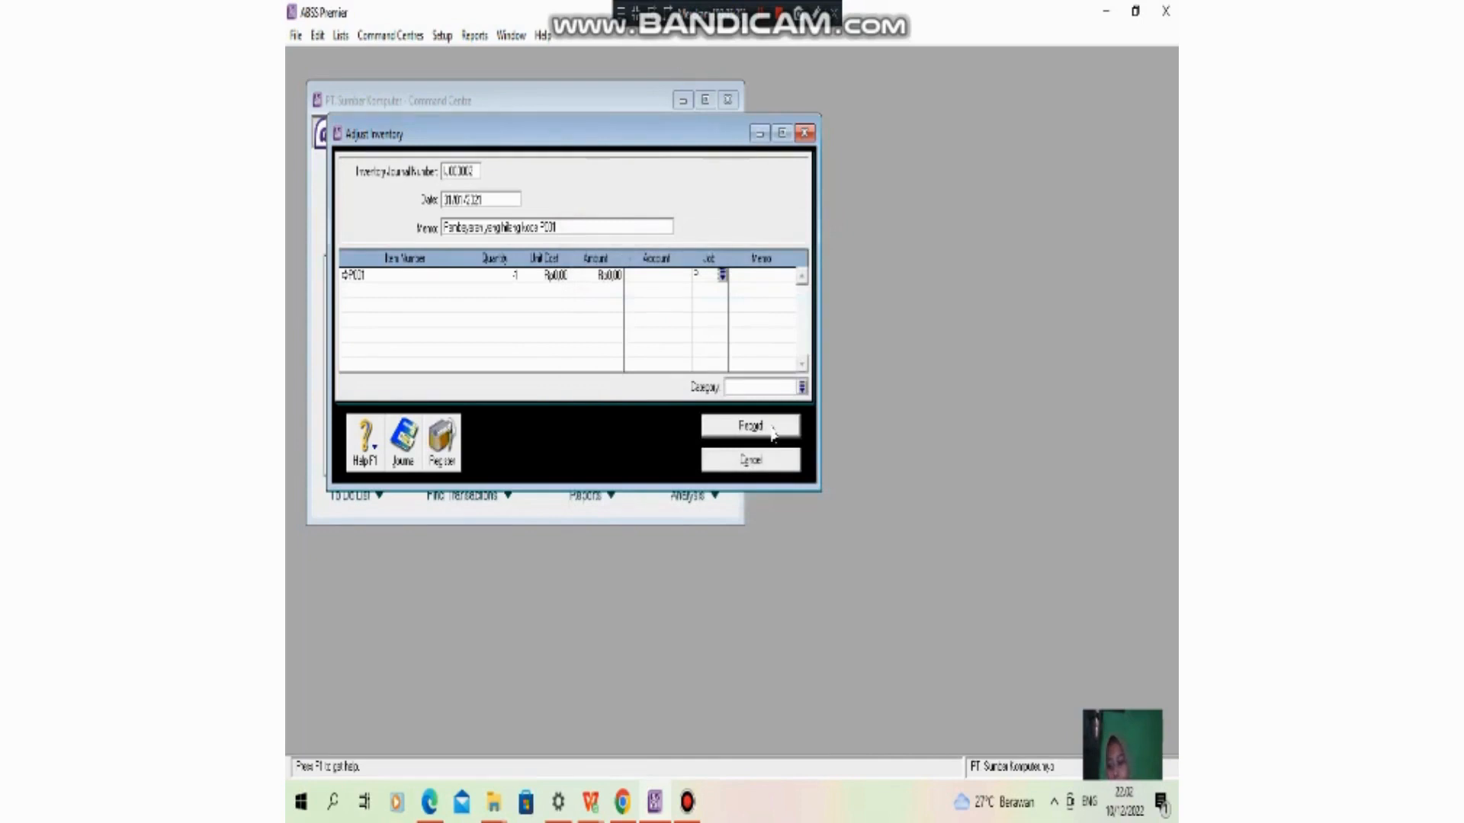
- Record the P001 inventory adjustment and open the index of accounts reports
{"action": "left_click", "coordinate": [773, 433]}
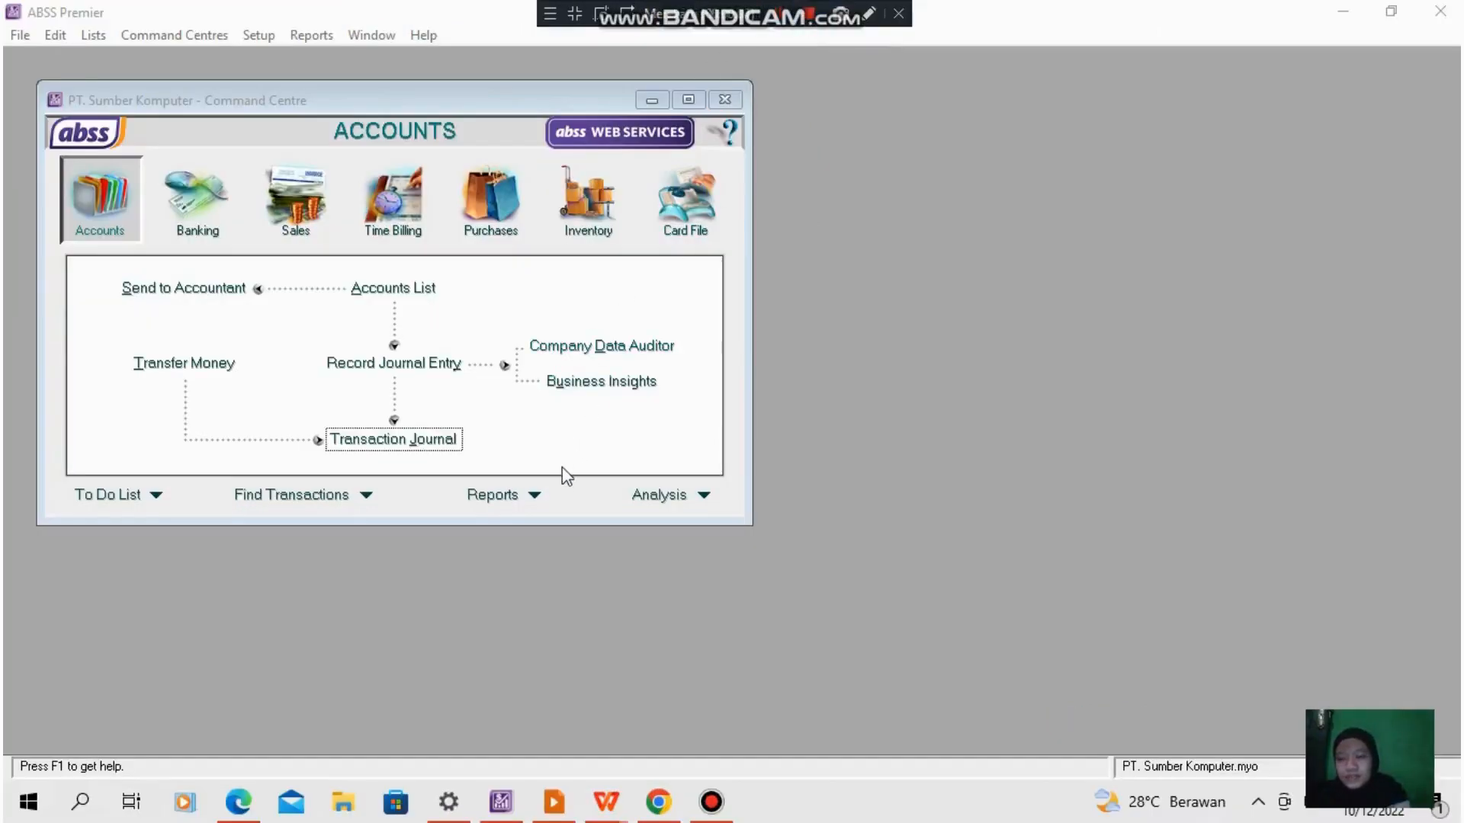
{"action": "left_click", "coordinate": [540, 497]}
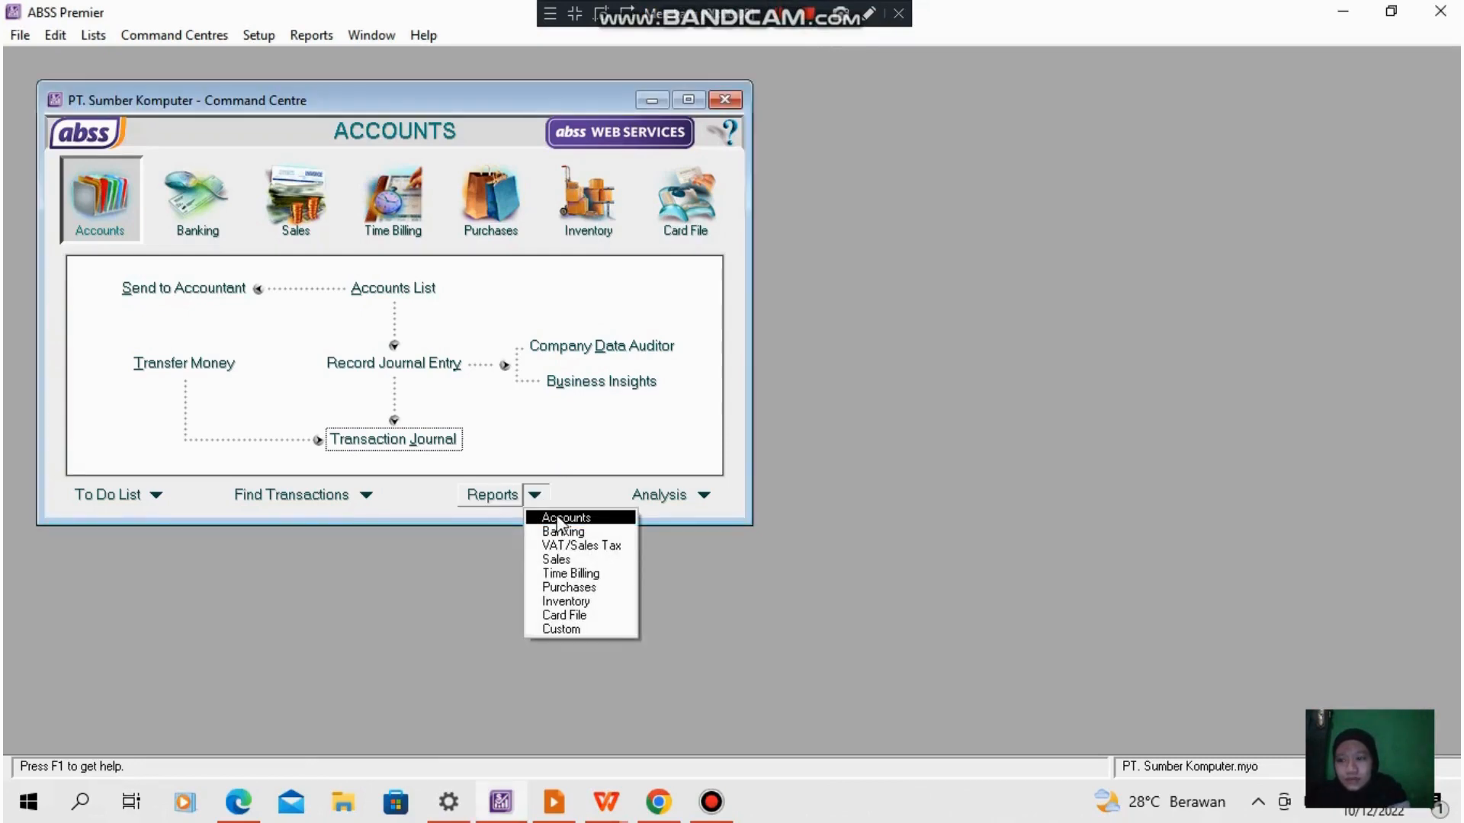
{"action": "left_click", "coordinate": [558, 520]}
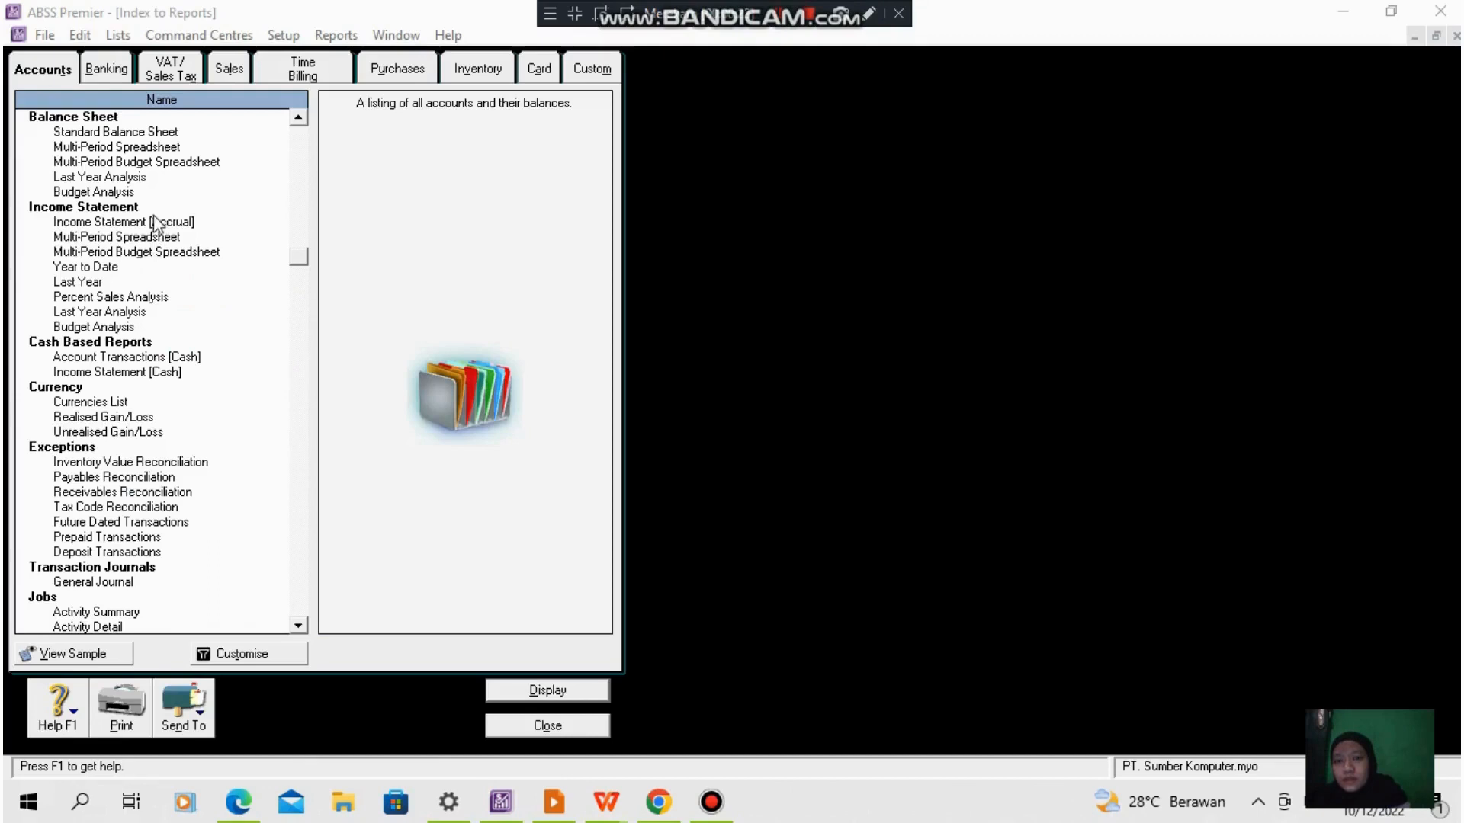
- Display the accrual Income Statement for January through December 2021
{"action": "left_click", "coordinate": [159, 221]}
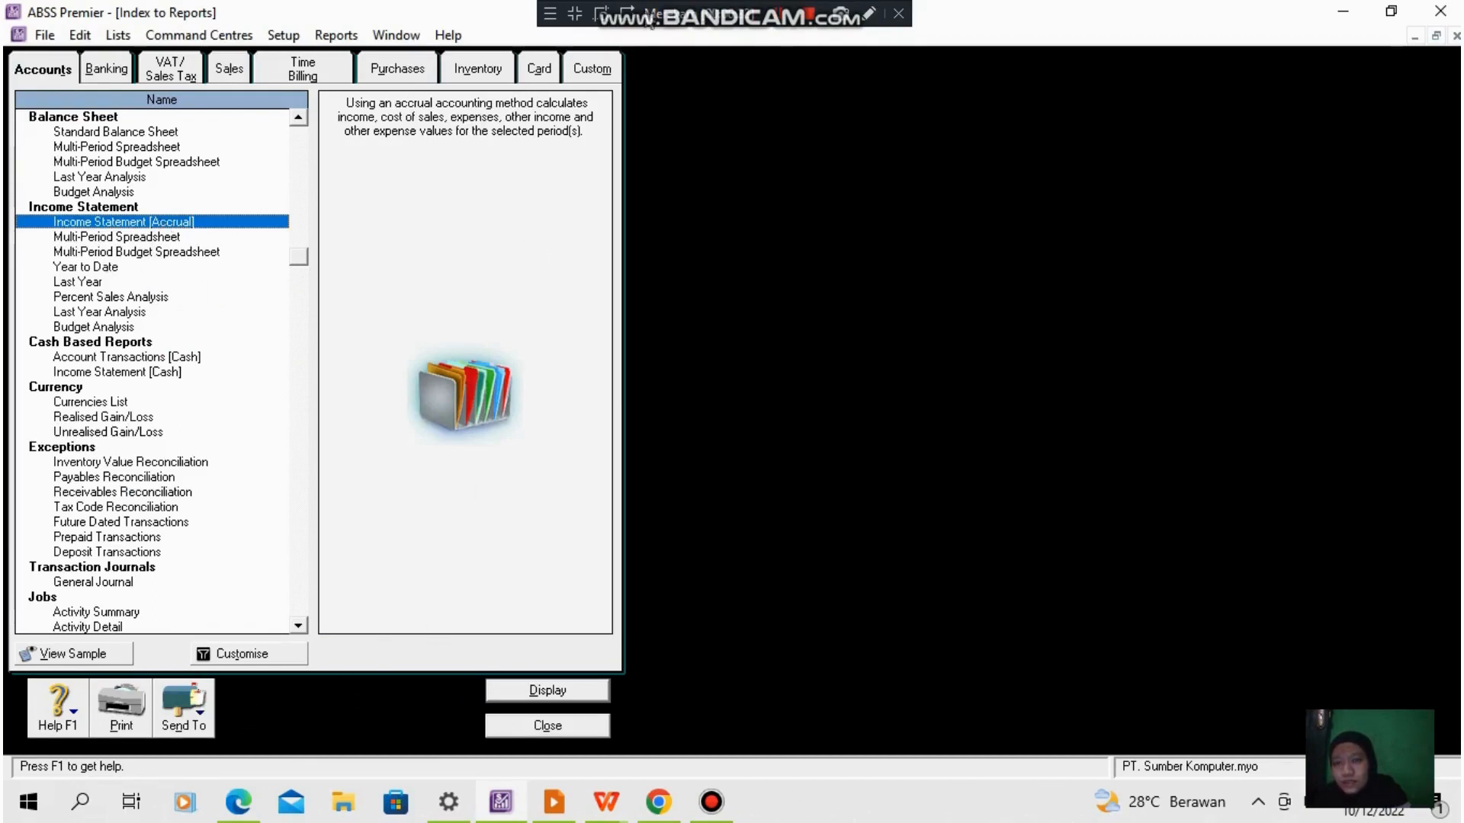
{"action": "double_click", "coordinate": [203, 221]}
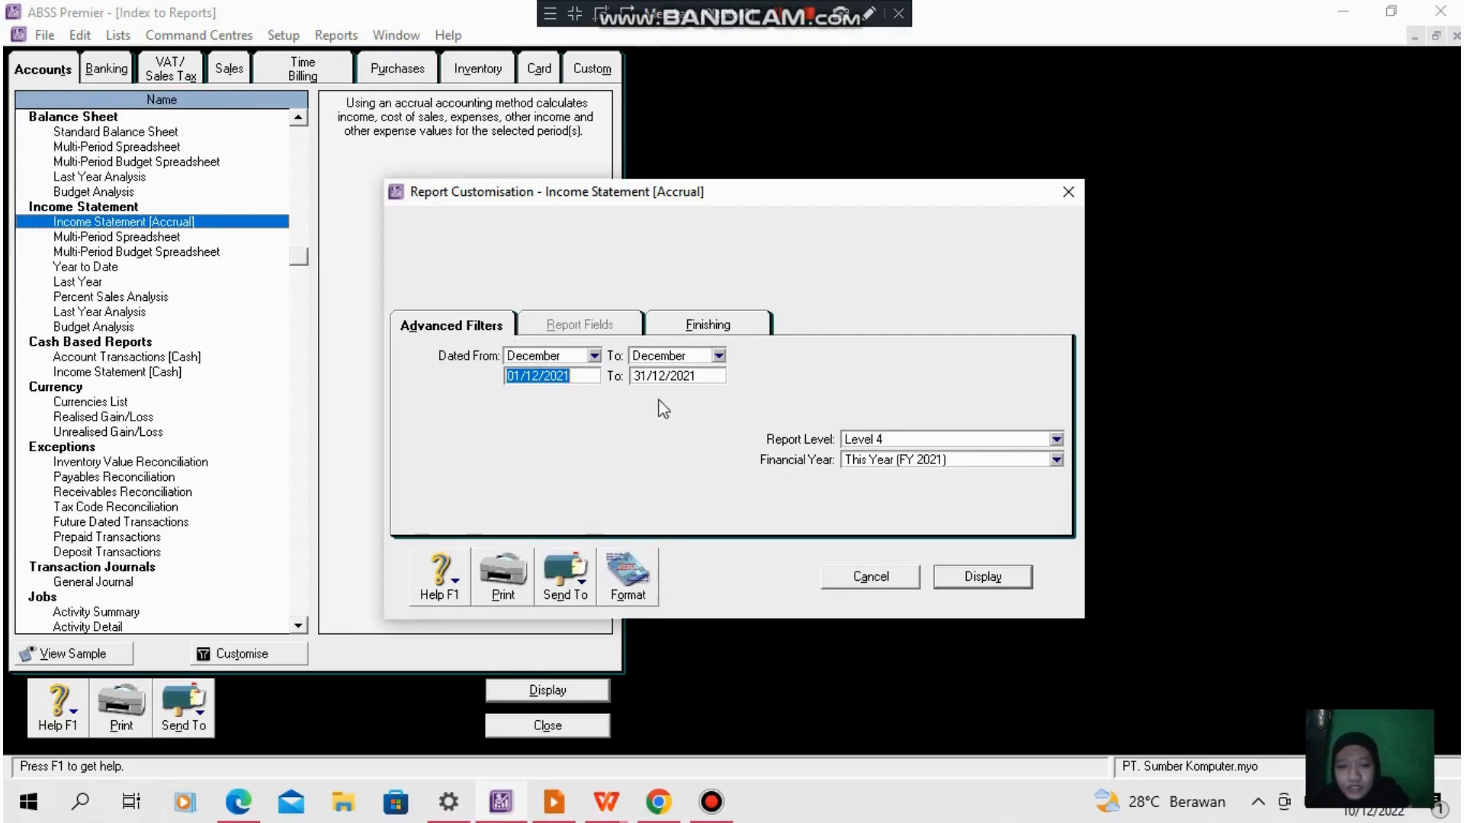
{"action": "left_click", "coordinate": [594, 355]}
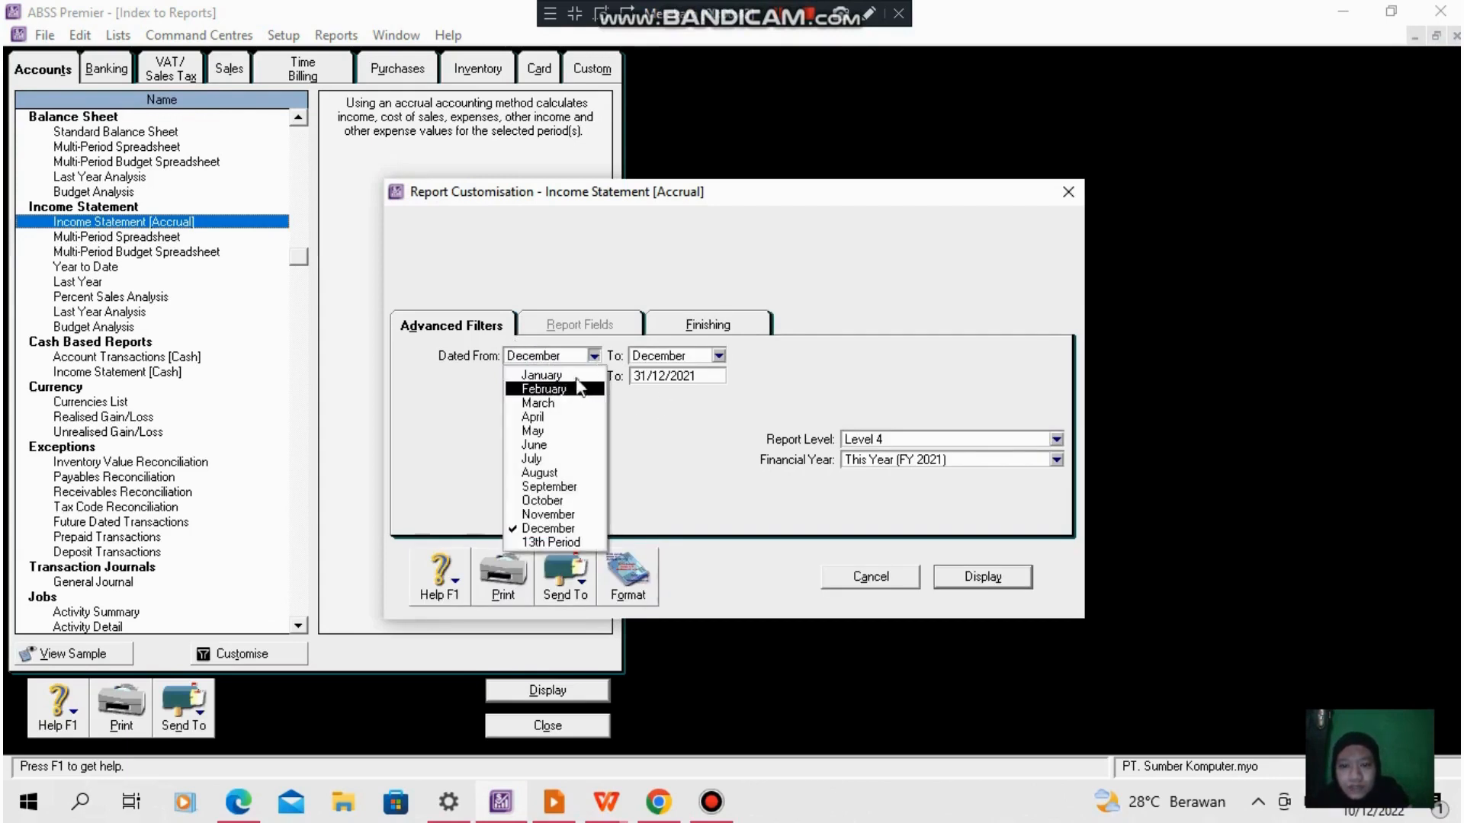
{"action": "left_click", "coordinate": [541, 375]}
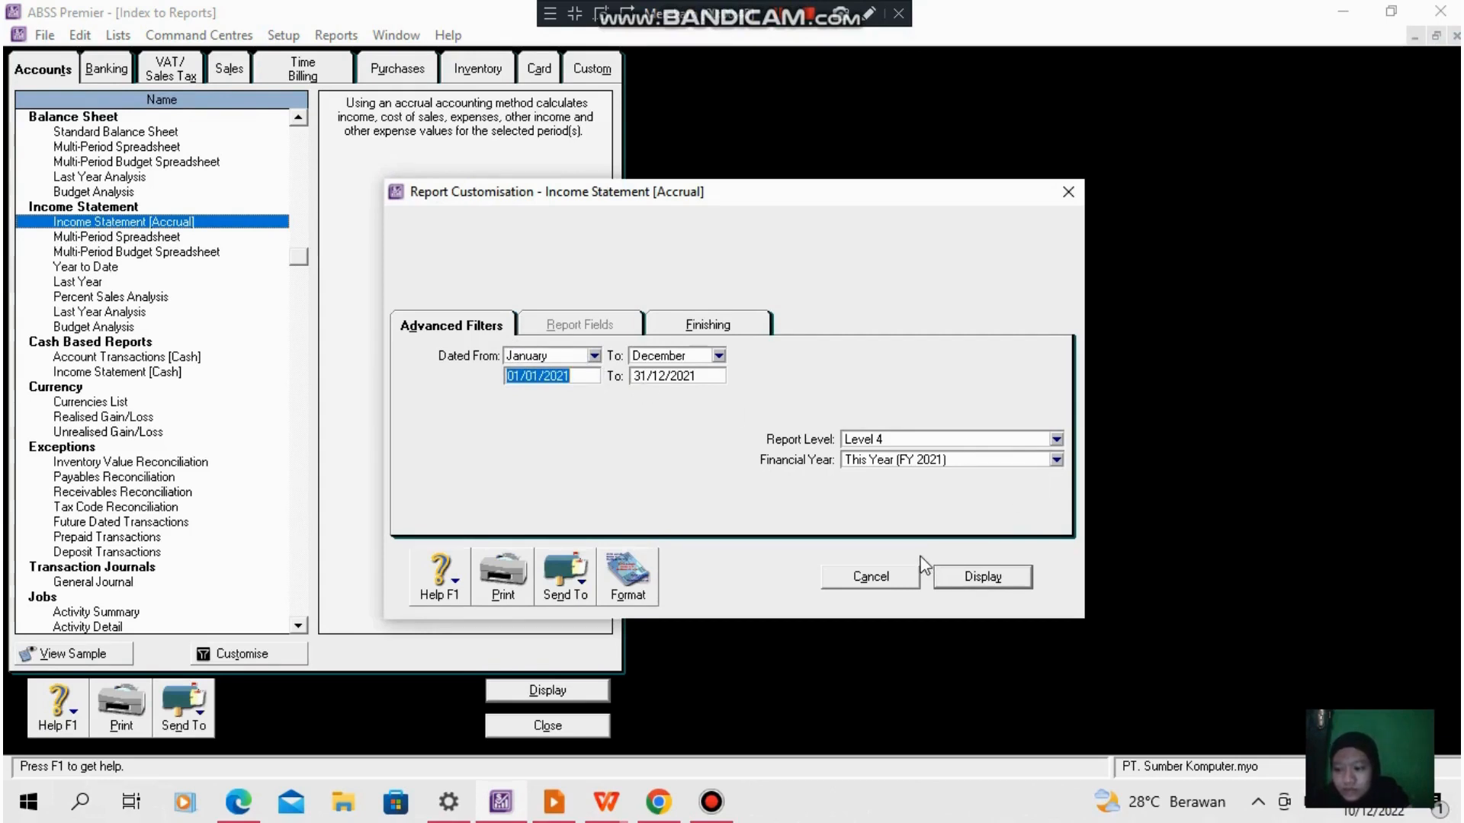
{"action": "left_click", "coordinate": [982, 578]}
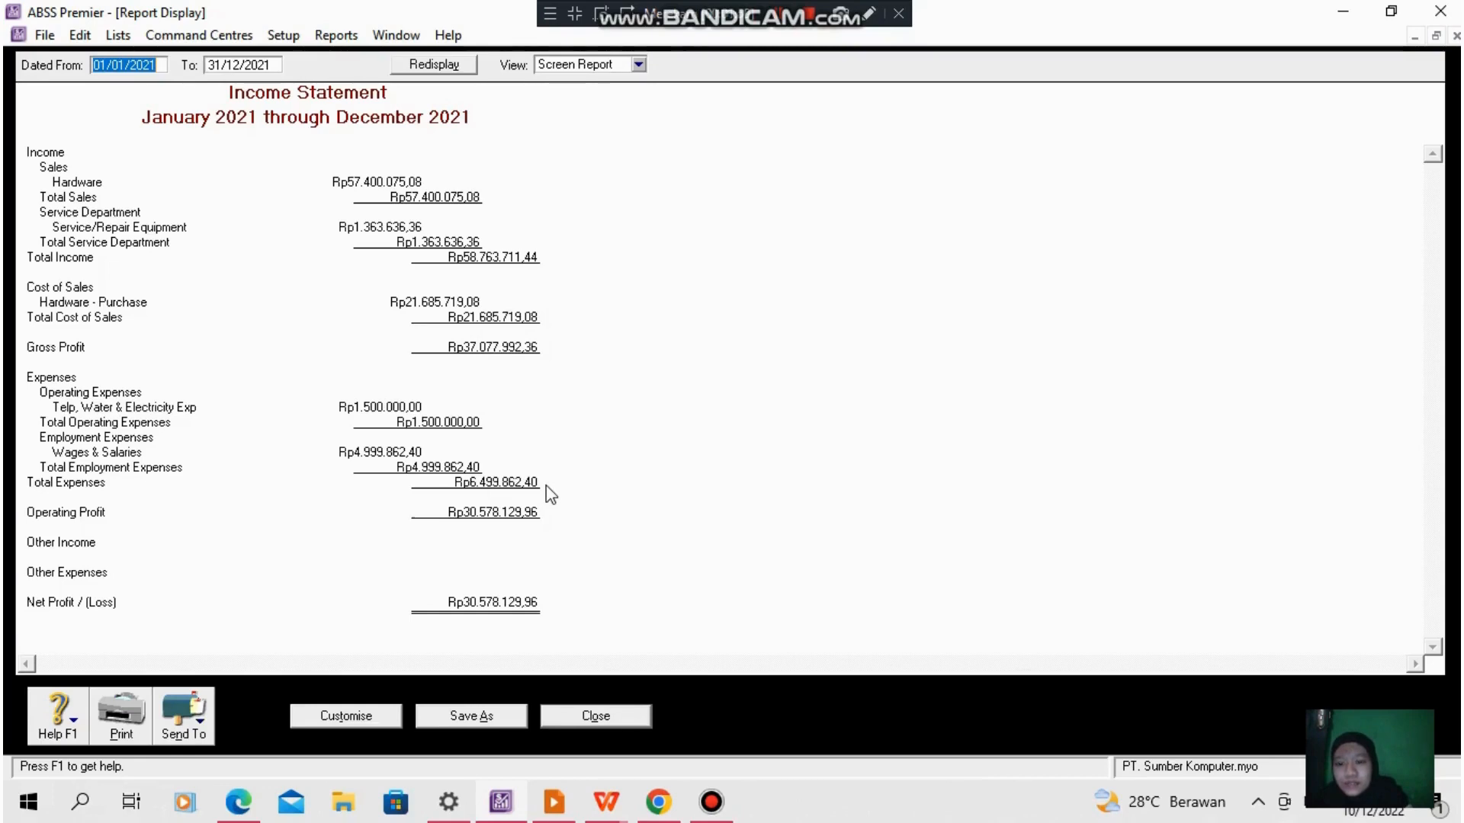
{"action": "left_click", "coordinate": [777, 15]}
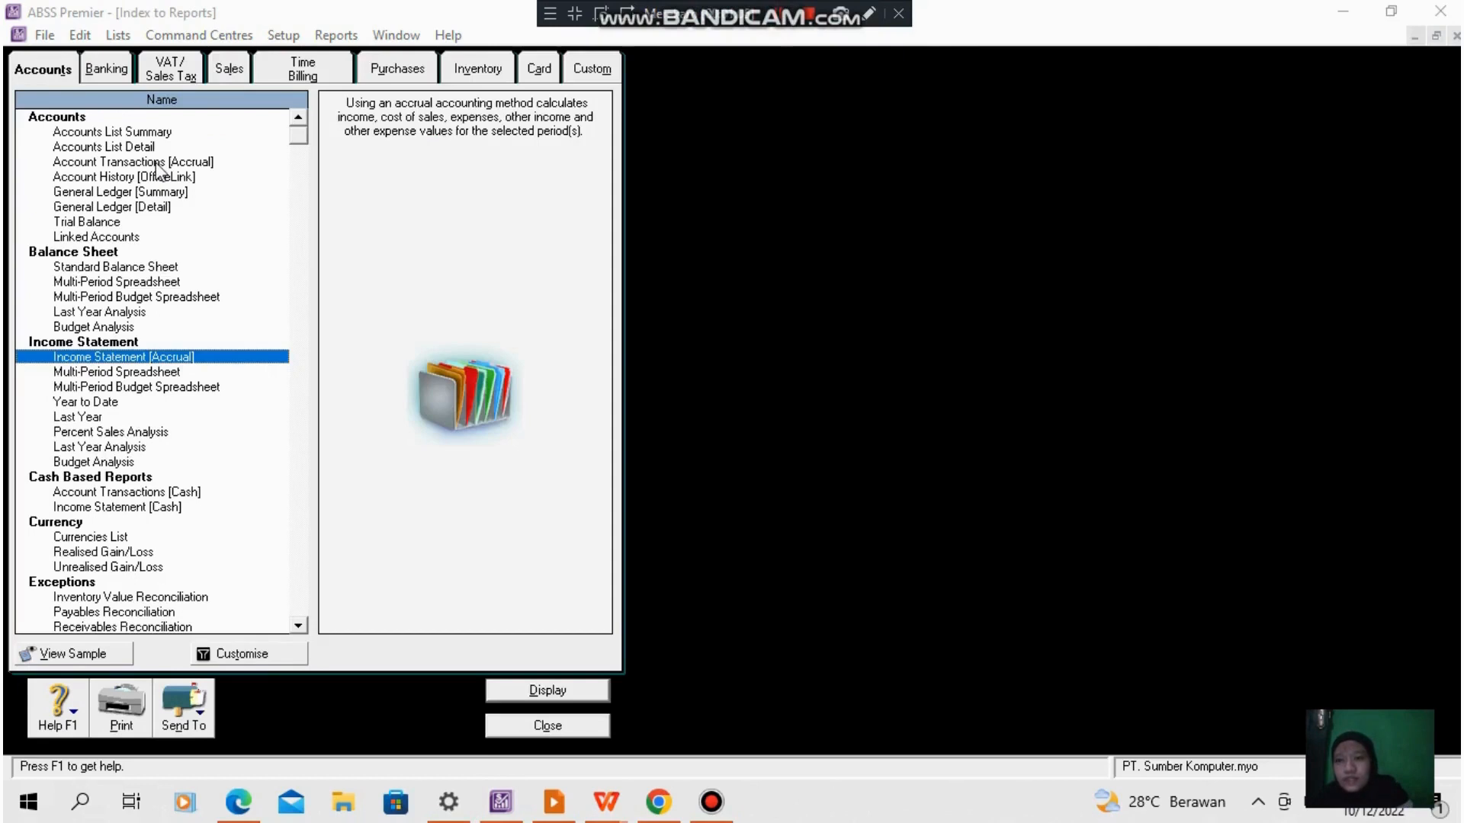
- Display the accrual Account Transactions report for all accounts from 01/01/2021 to 31/12/2021
{"action": "double_click", "coordinate": [157, 163]}
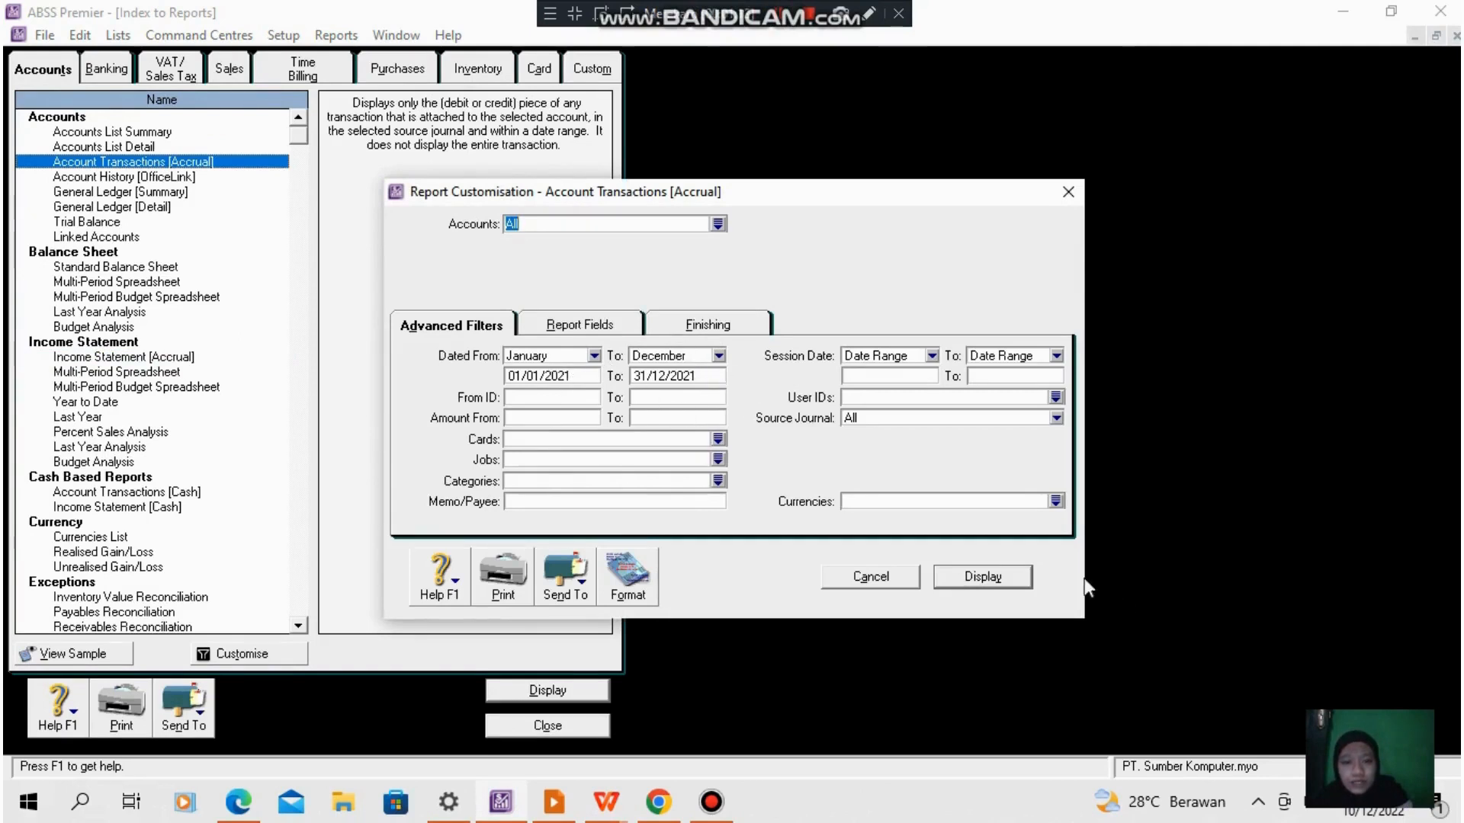
{"action": "left_click", "coordinate": [983, 577]}
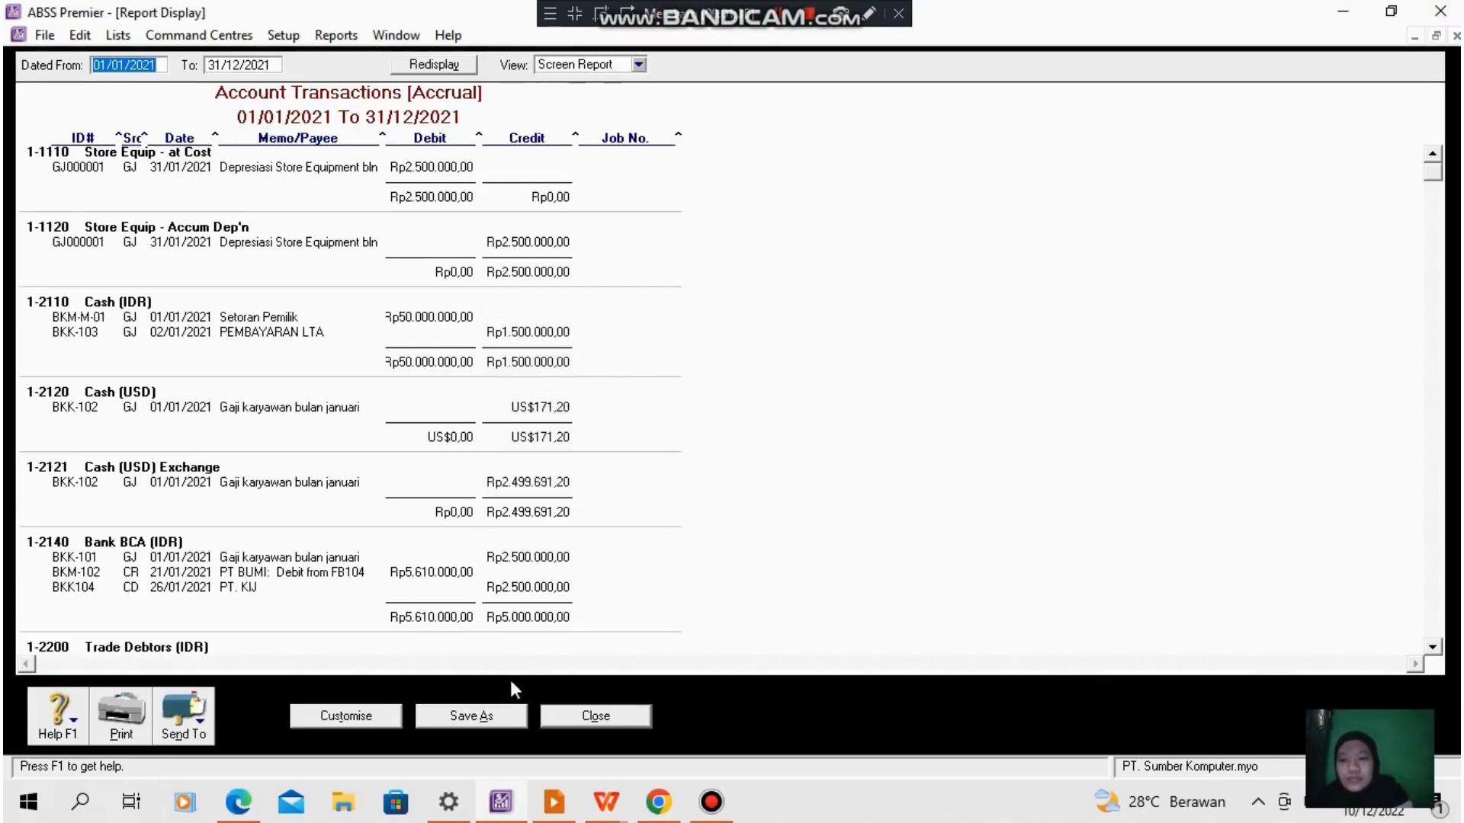
{"action": "left_click", "coordinate": [778, 19]}
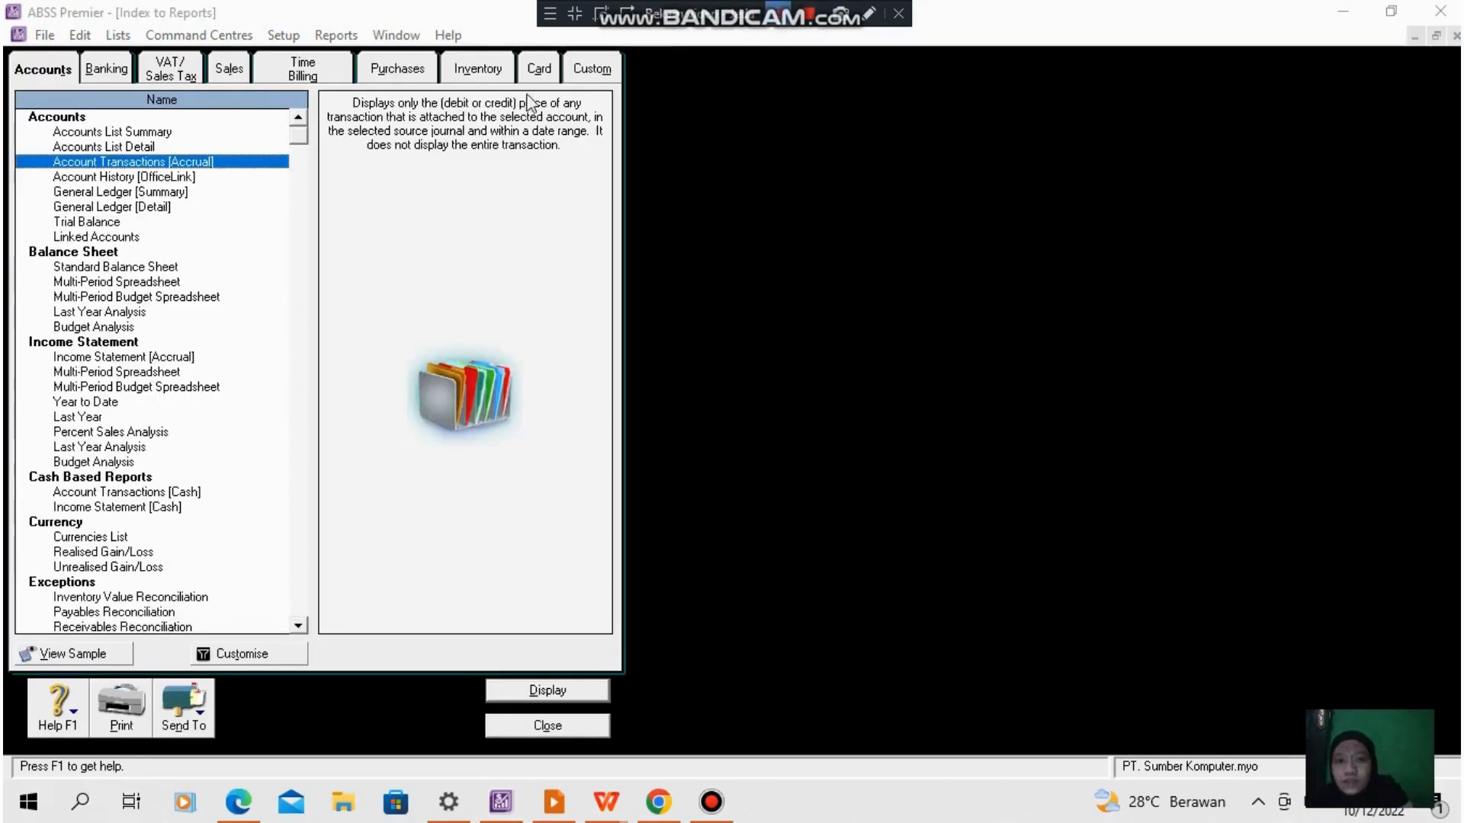
- Display the Standard Balance Sheet as of 31/12/2021 and look through its asset and liability sections
{"action": "left_click", "coordinate": [123, 273]}
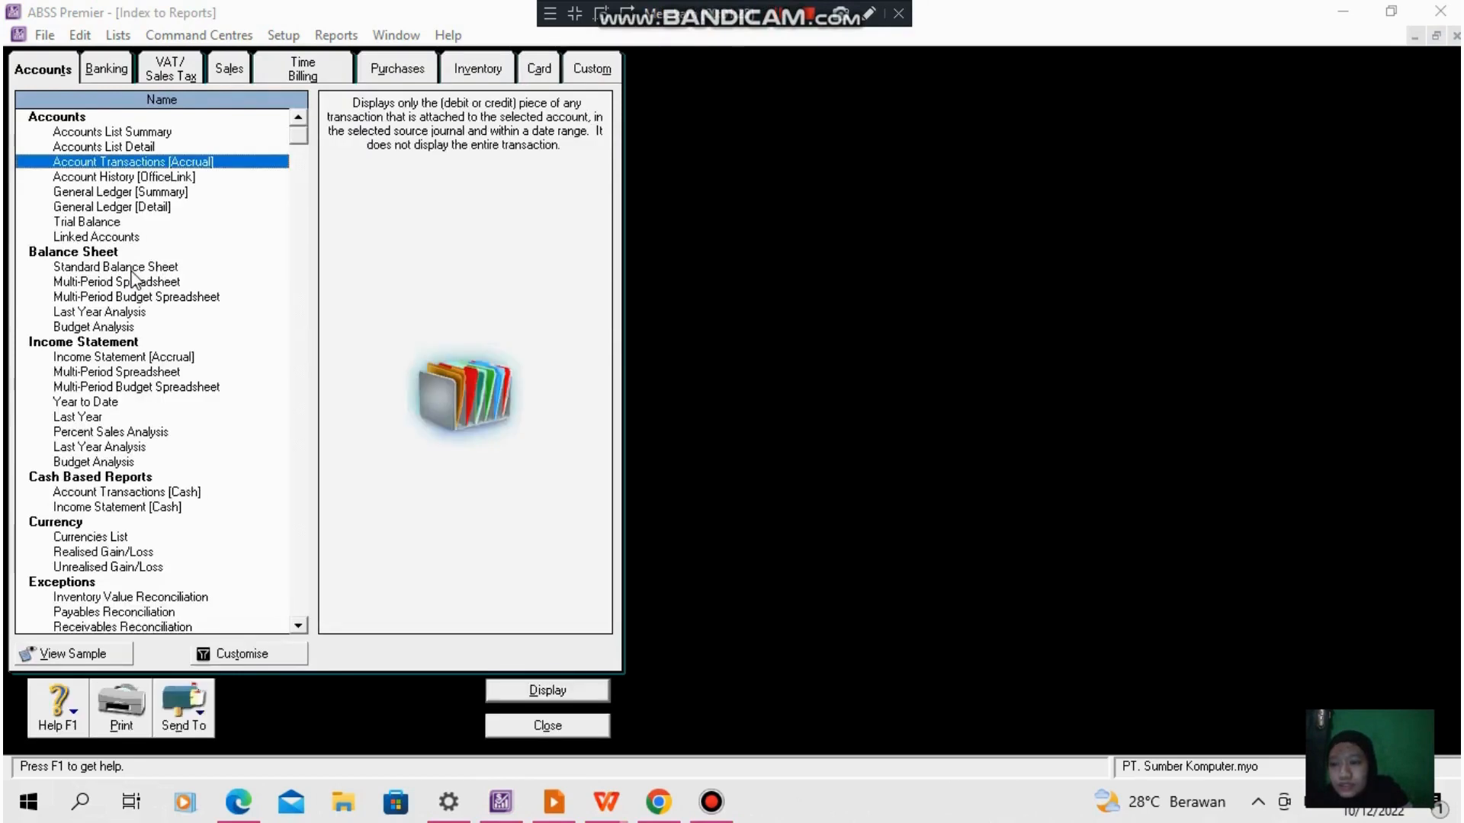
{"action": "double_click", "coordinate": [134, 268]}
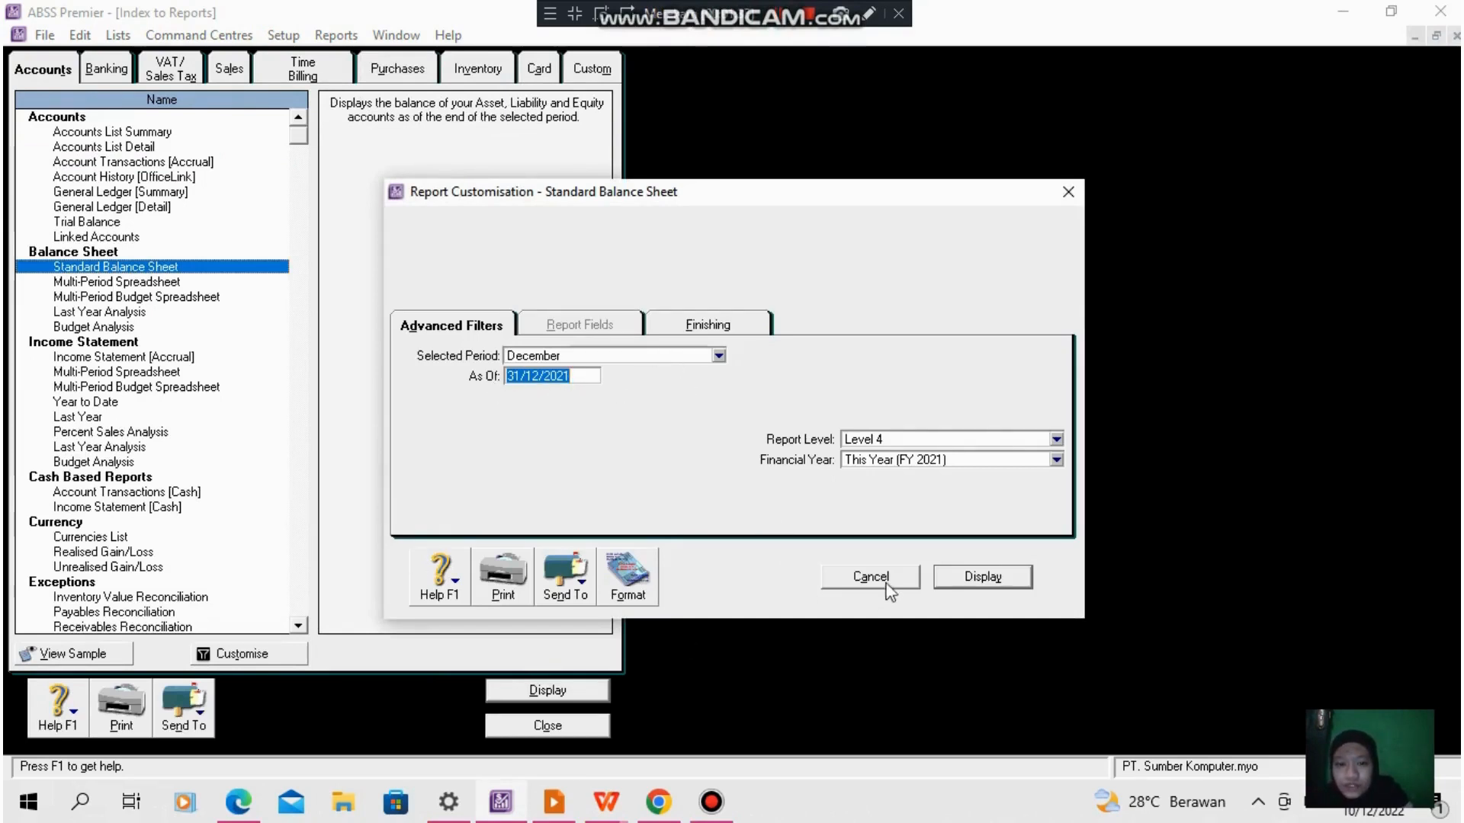
{"action": "left_click", "coordinate": [976, 582]}
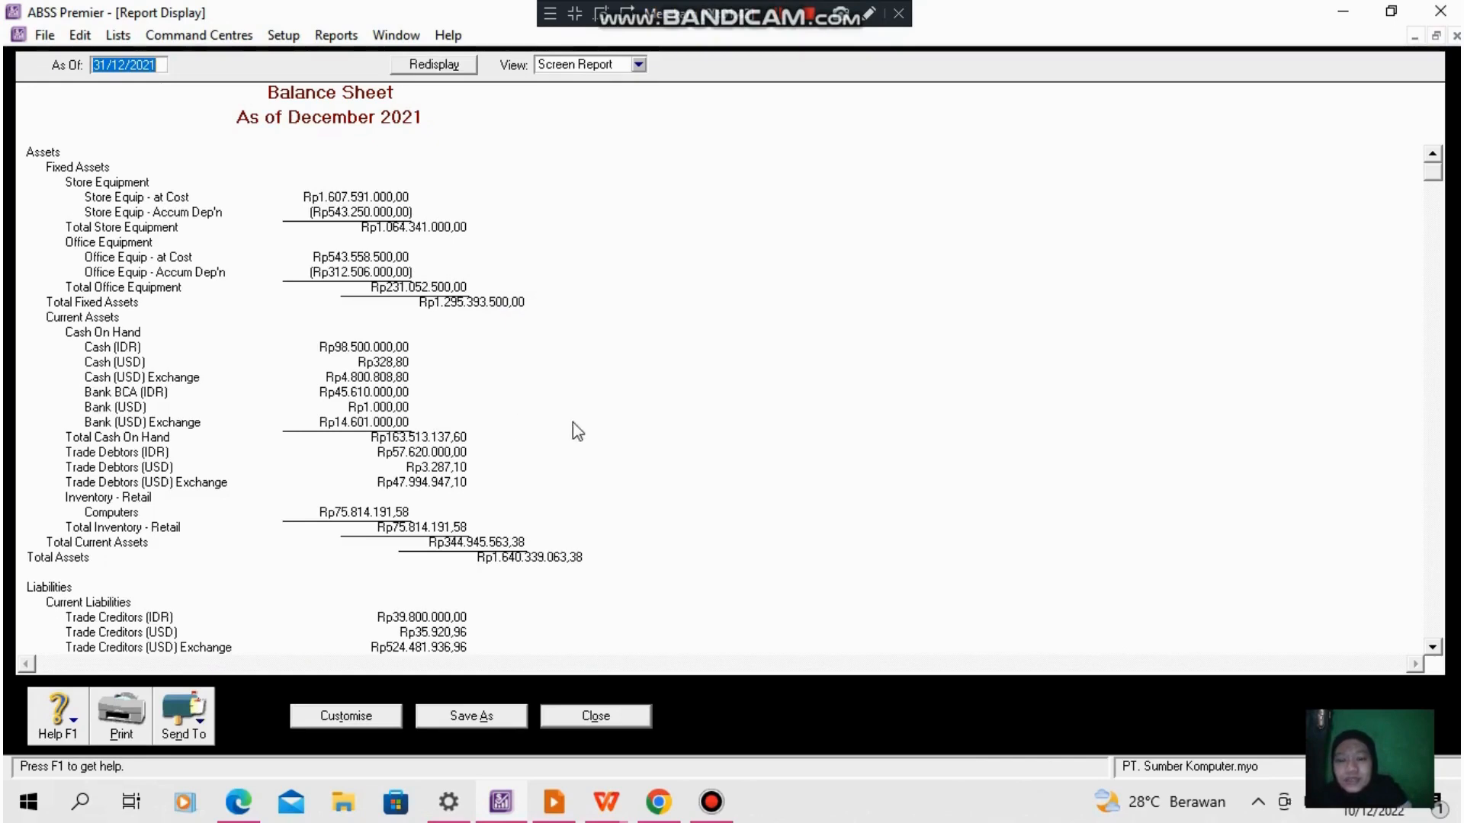
{"action": "scroll", "coordinate": [584, 434], "scroll_direction": "down", "scroll_amount": 3}
{"action": "scroll", "coordinate": [583, 438], "scroll_direction": "up", "scroll_amount": 3}
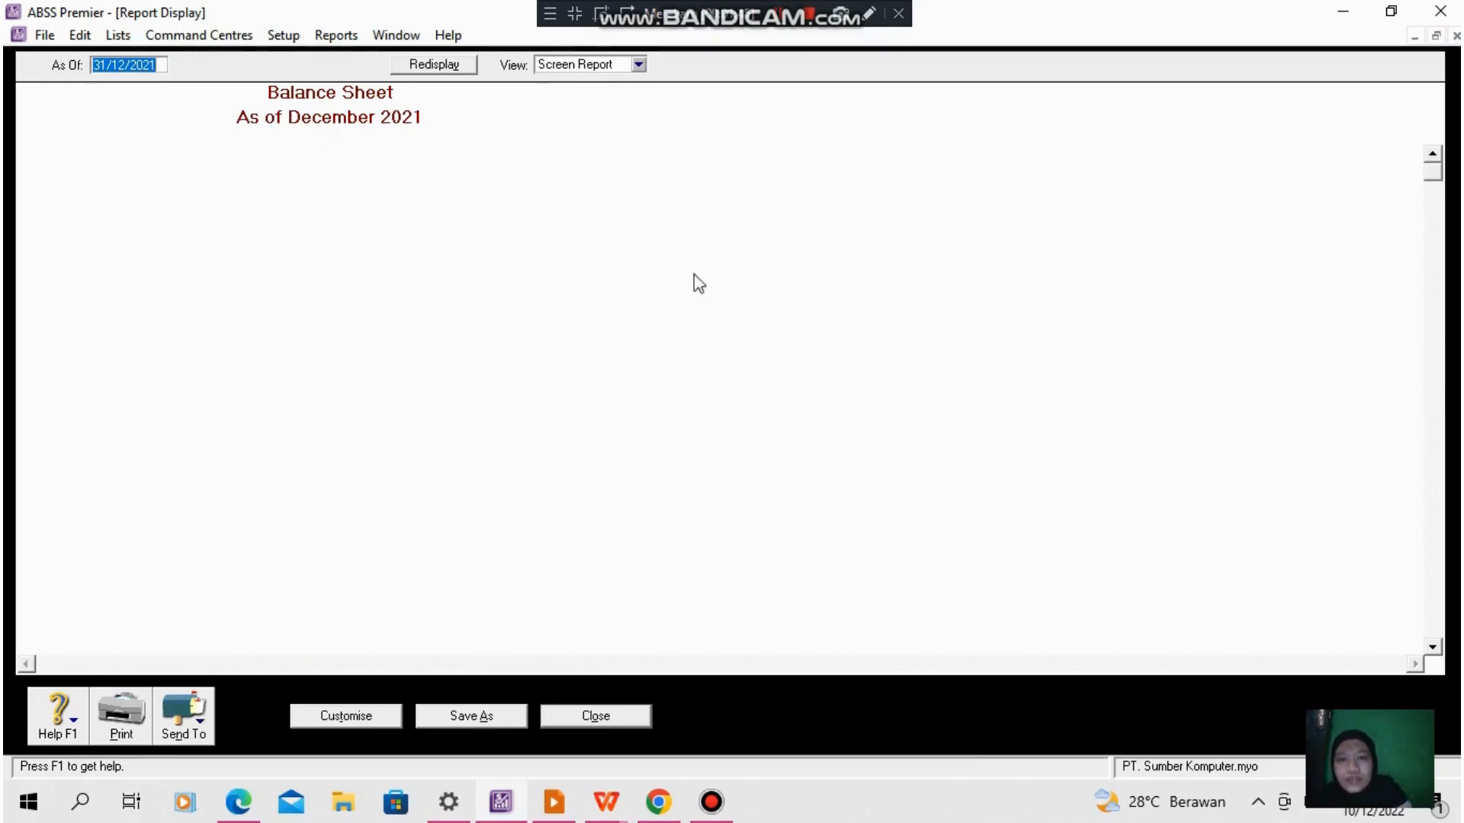
{"action": "left_click", "coordinate": [787, 27]}
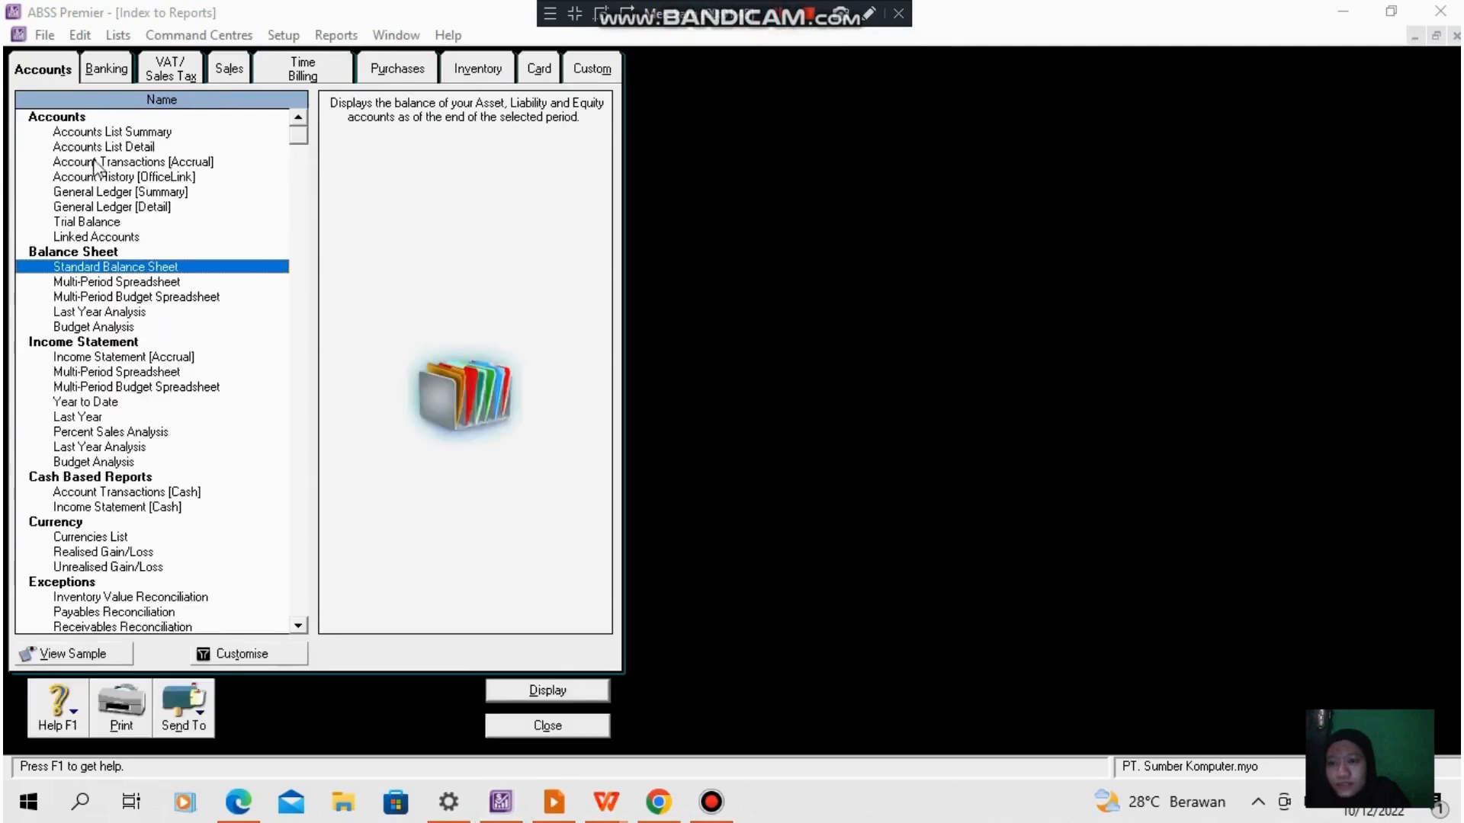
- Display the Cash Disbursements journal report from 01/01/2021 to 31/12/2021, and close it
{"action": "left_click", "coordinate": [107, 70]}
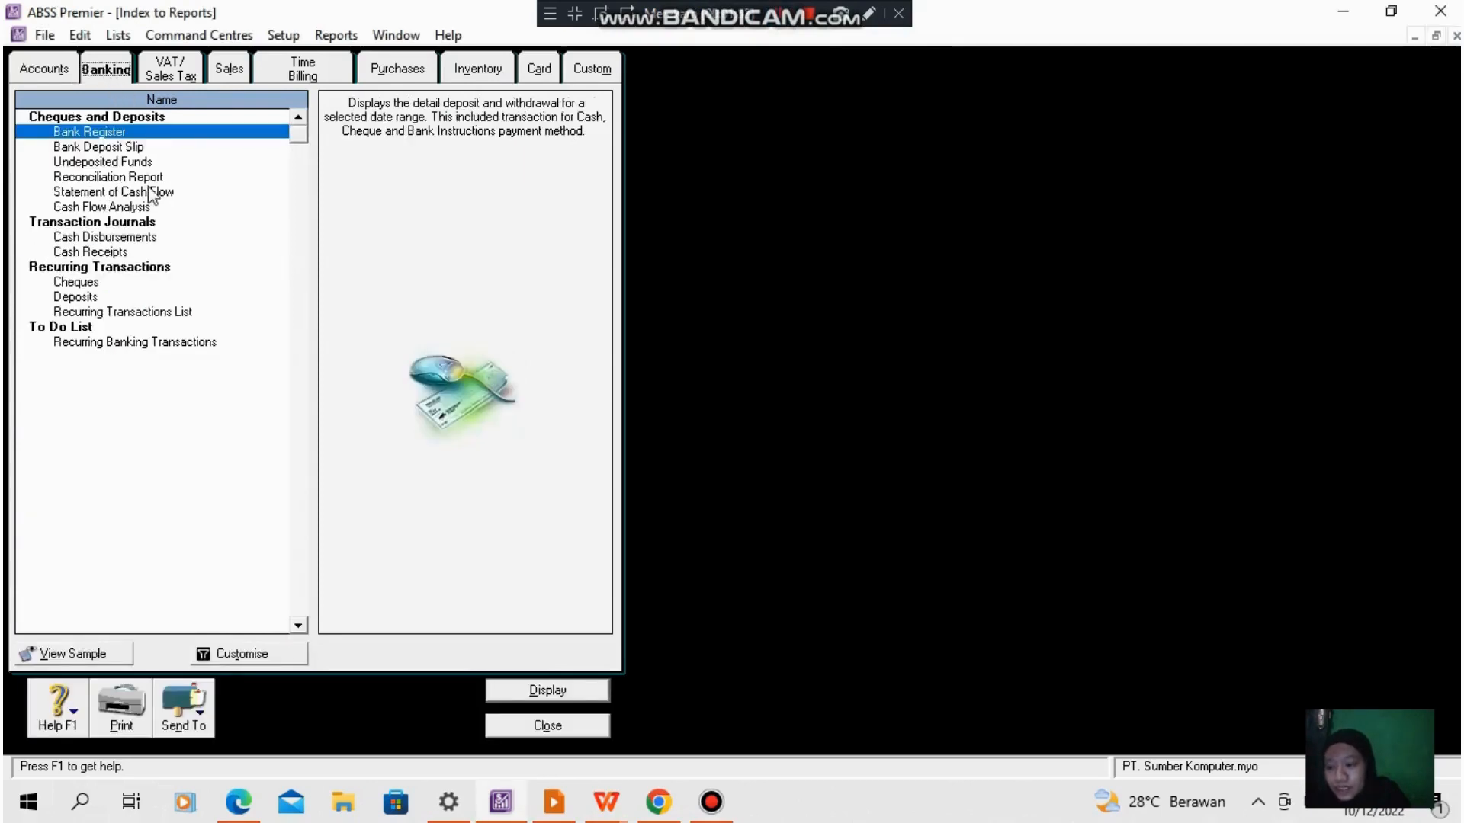
{"action": "double_click", "coordinate": [115, 238]}
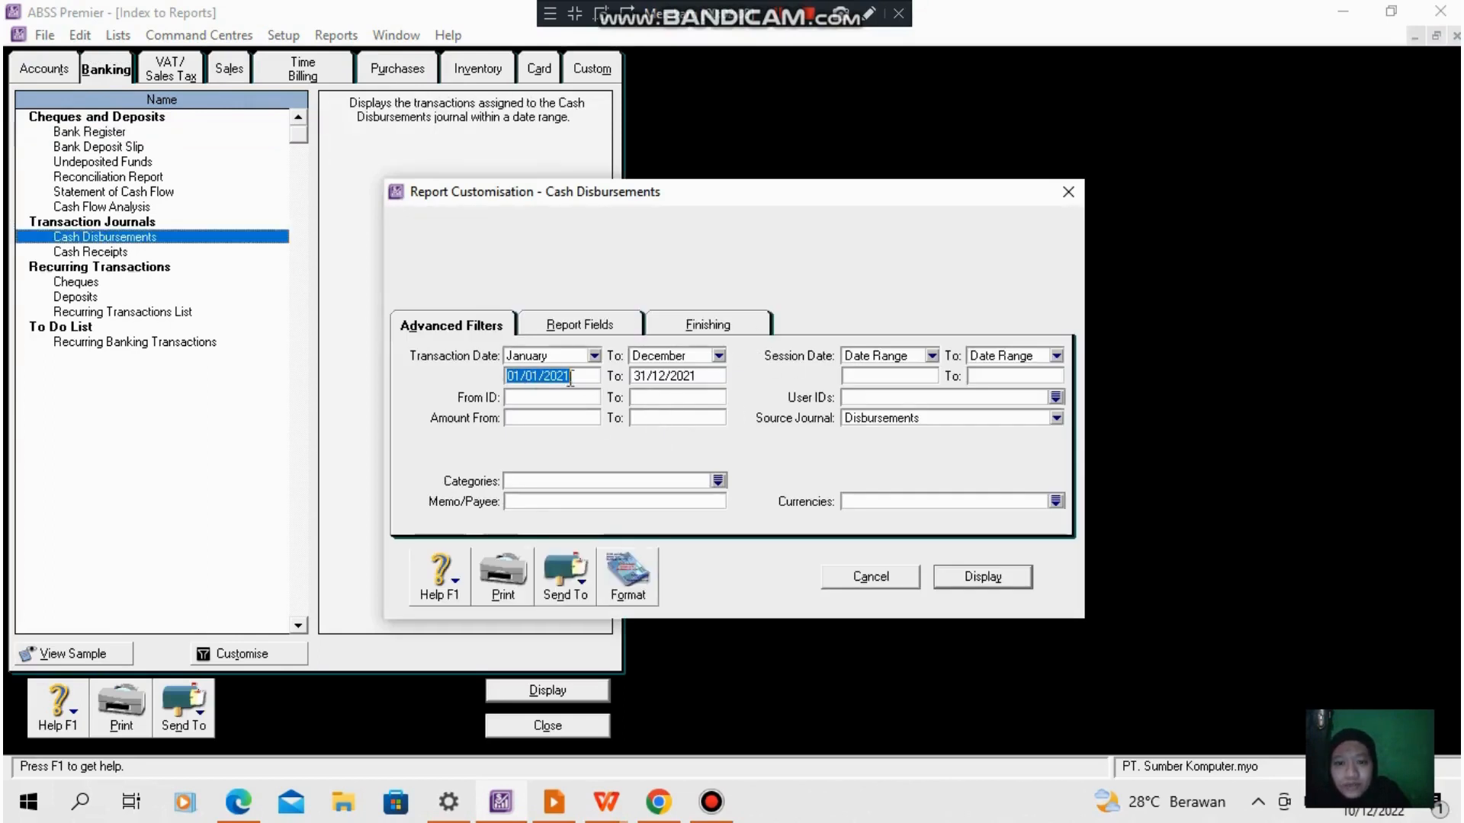
{"action": "left_click", "coordinate": [1014, 575]}
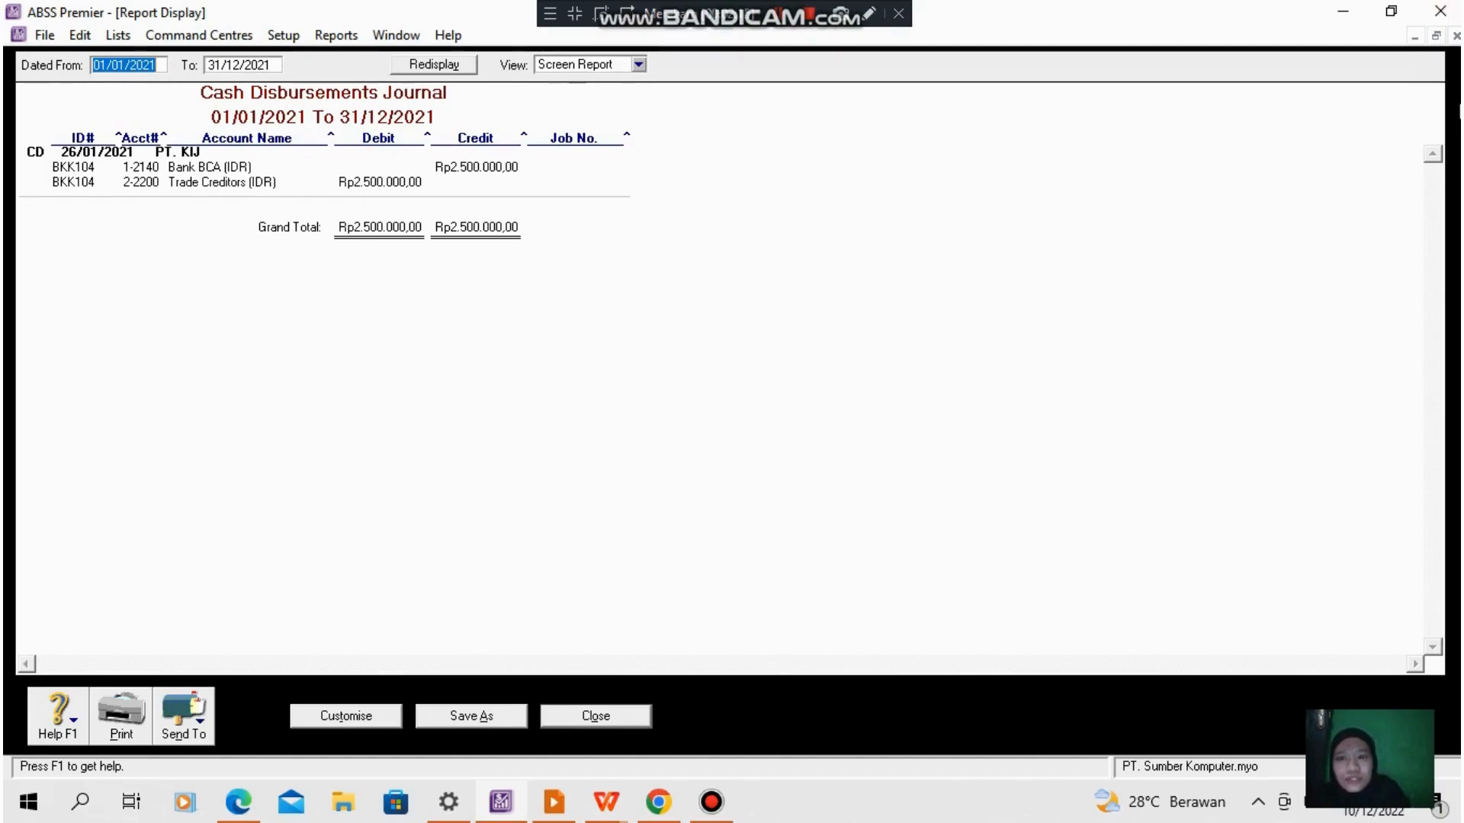
{"action": "left_click", "coordinate": [627, 717]}
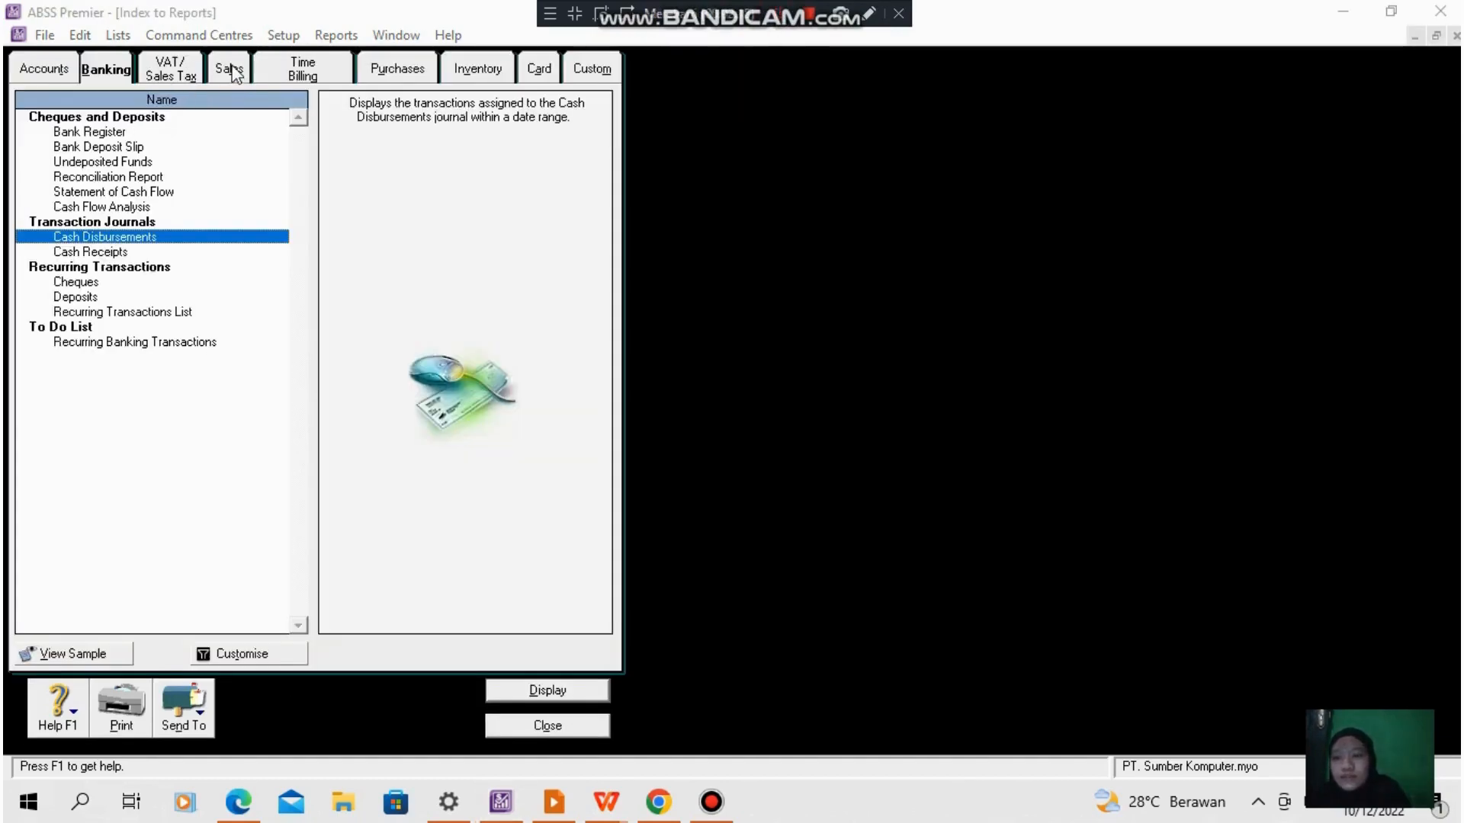
- Display the salesperson Sales Summary for all employees from 01/01/2021 to 31/12/2021, and close it
{"action": "left_click", "coordinate": [234, 74]}
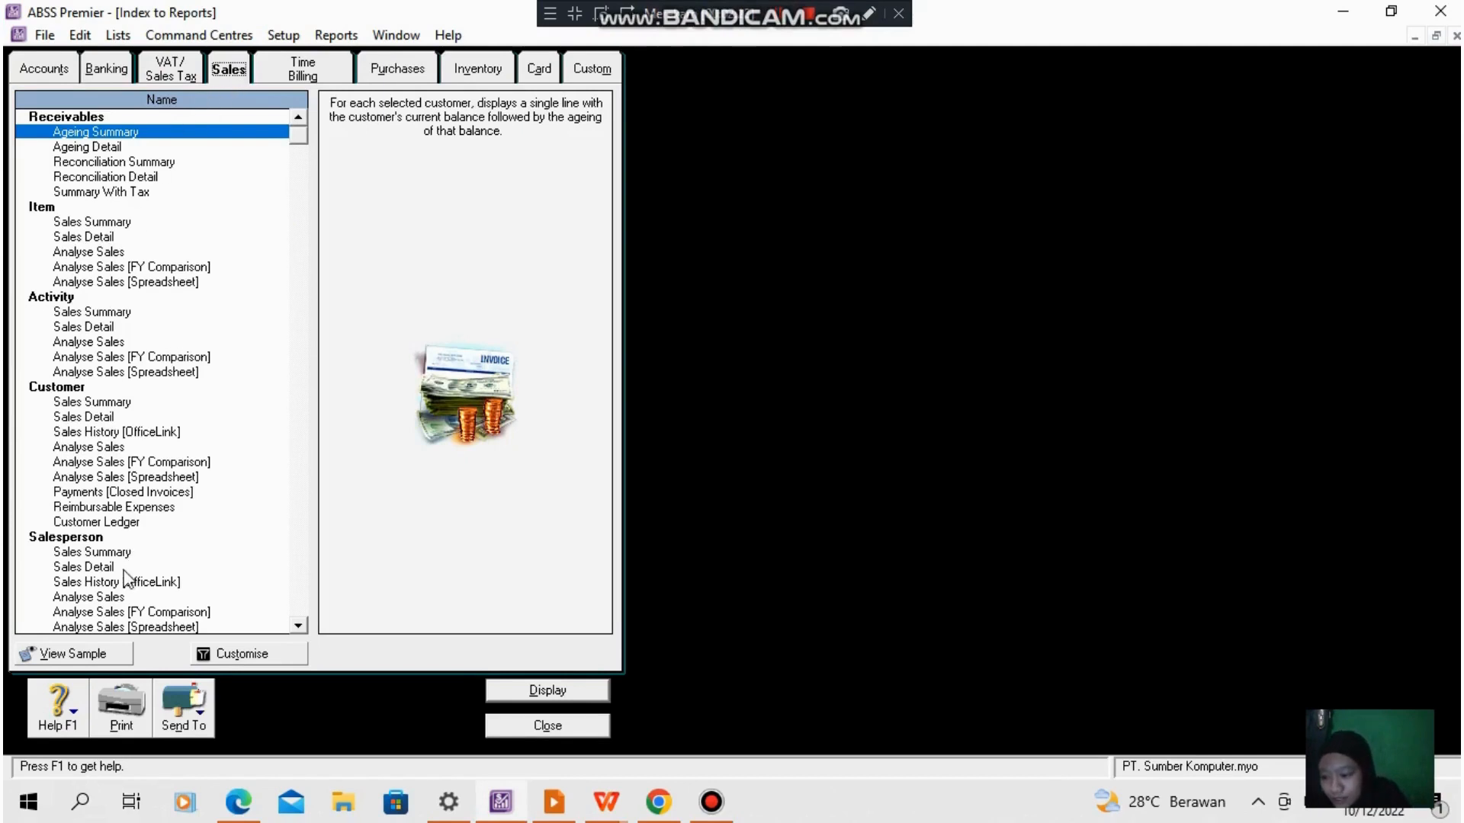
{"action": "double_click", "coordinate": [116, 552]}
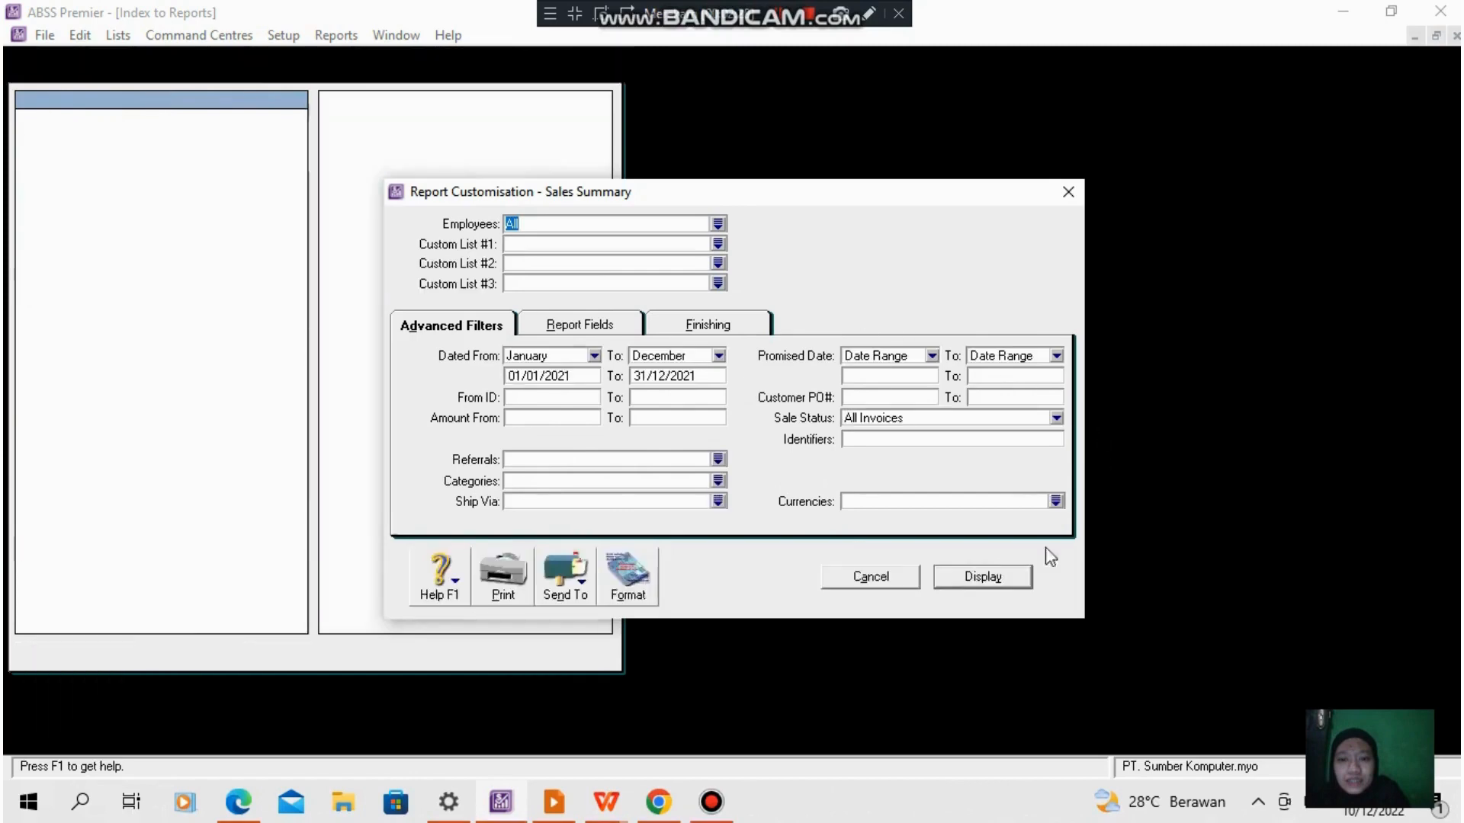
{"action": "left_click", "coordinate": [998, 579]}
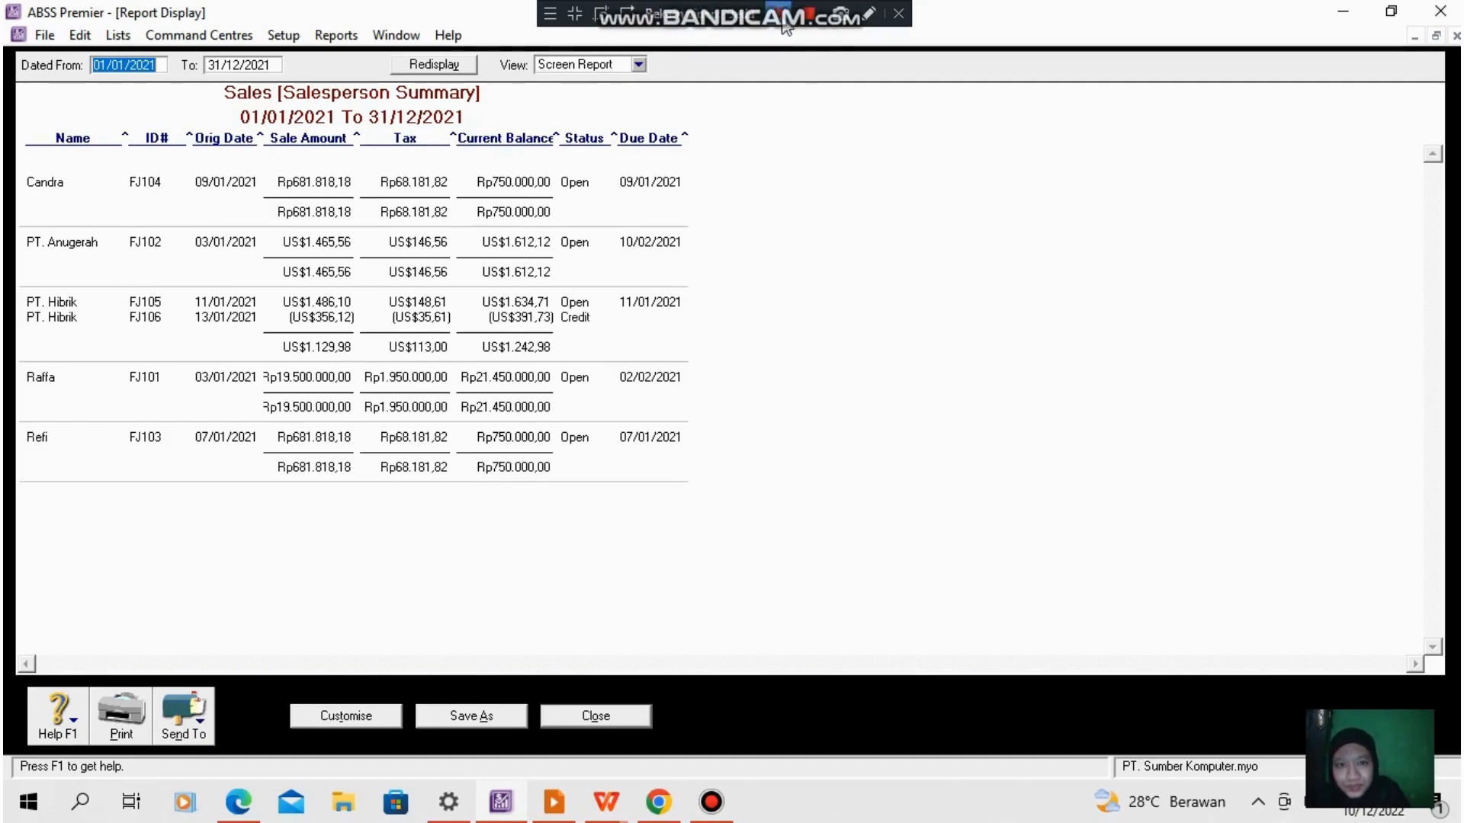
{"action": "left_click", "coordinate": [647, 716]}
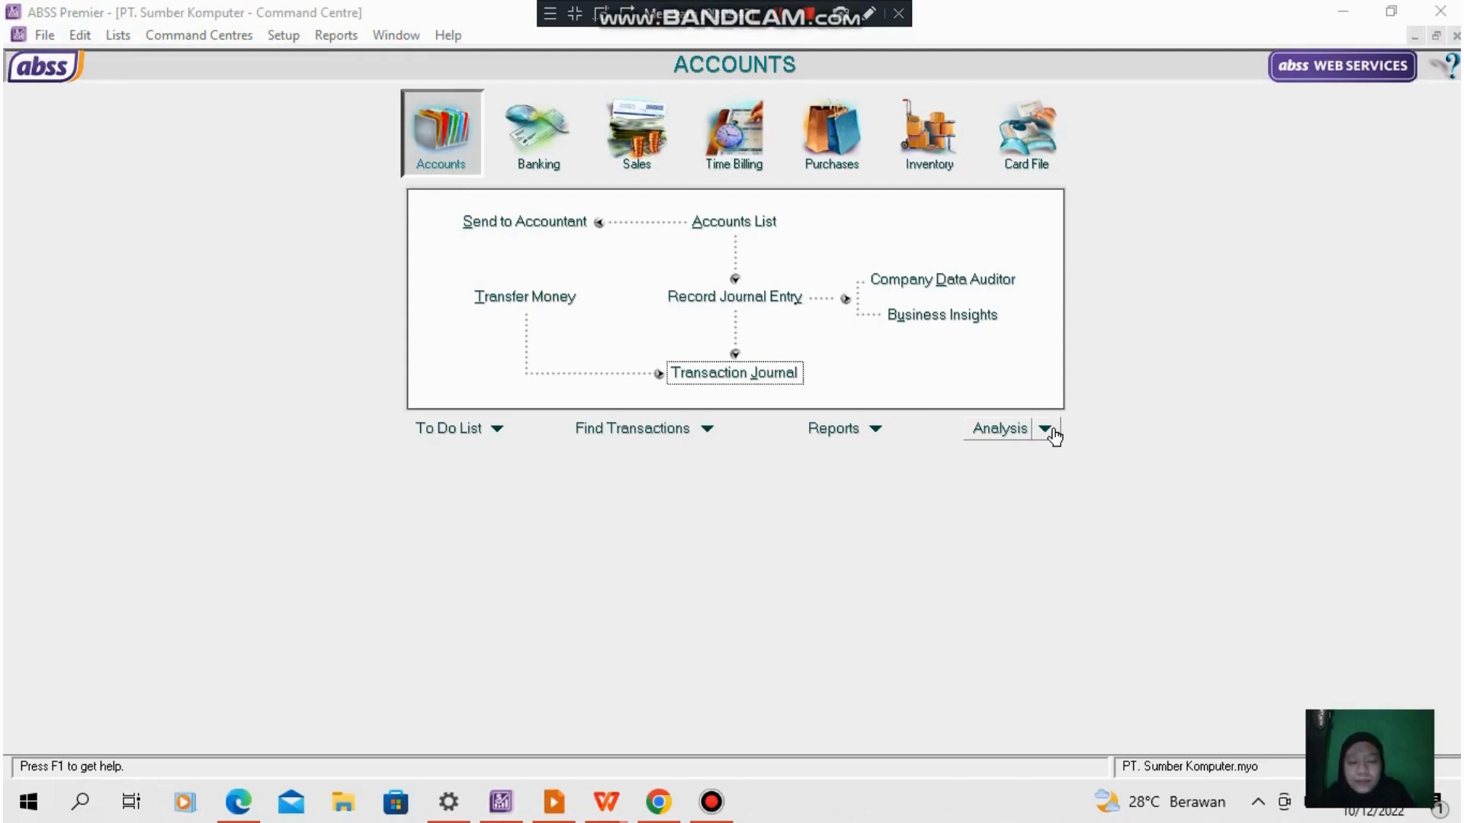
- Open the sales analysis from the inventory command centre and set its selected period to January
{"action": "left_click", "coordinate": [920, 147]}
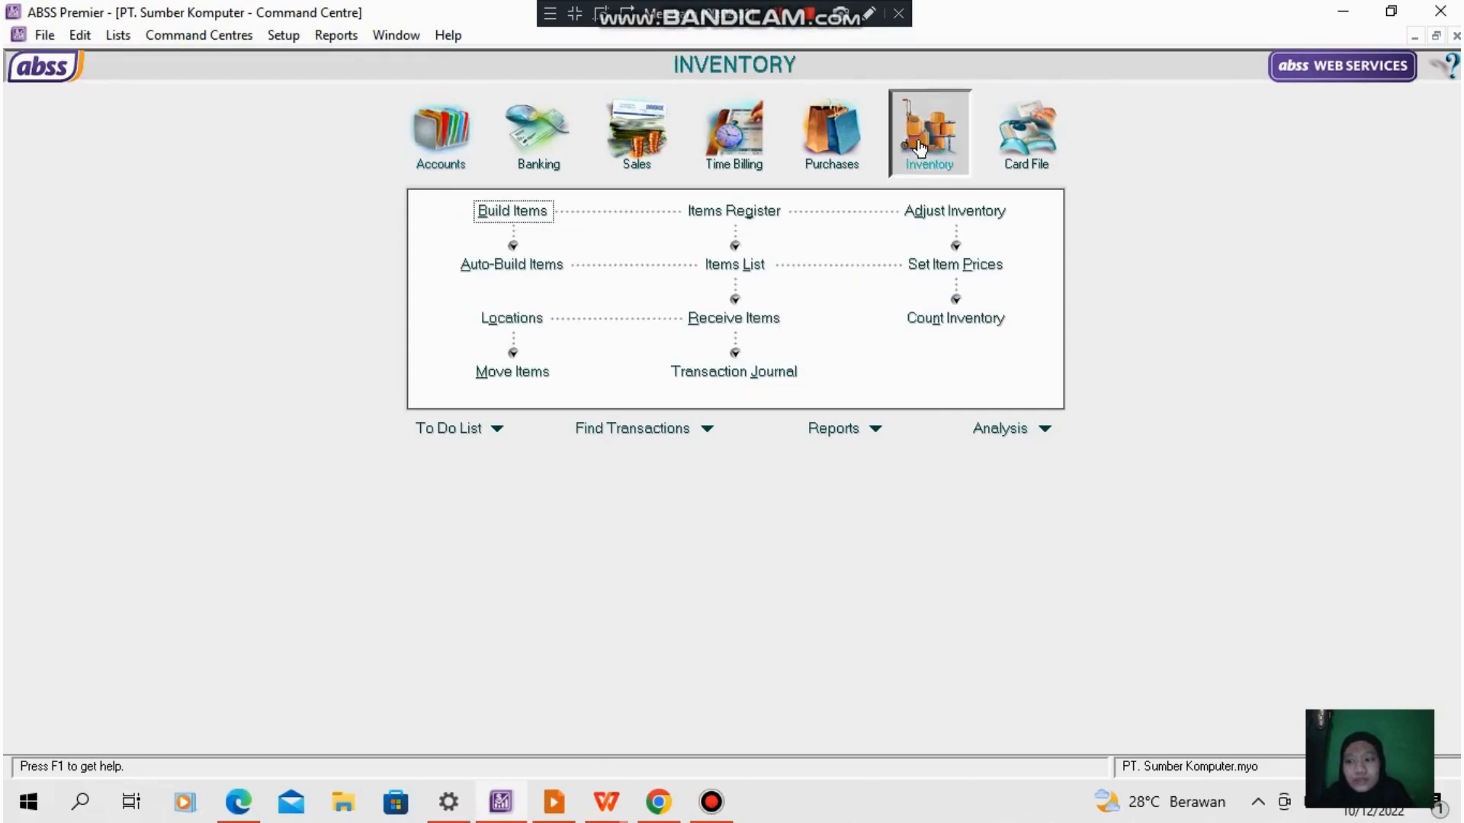
{"action": "left_click", "coordinate": [1045, 431]}
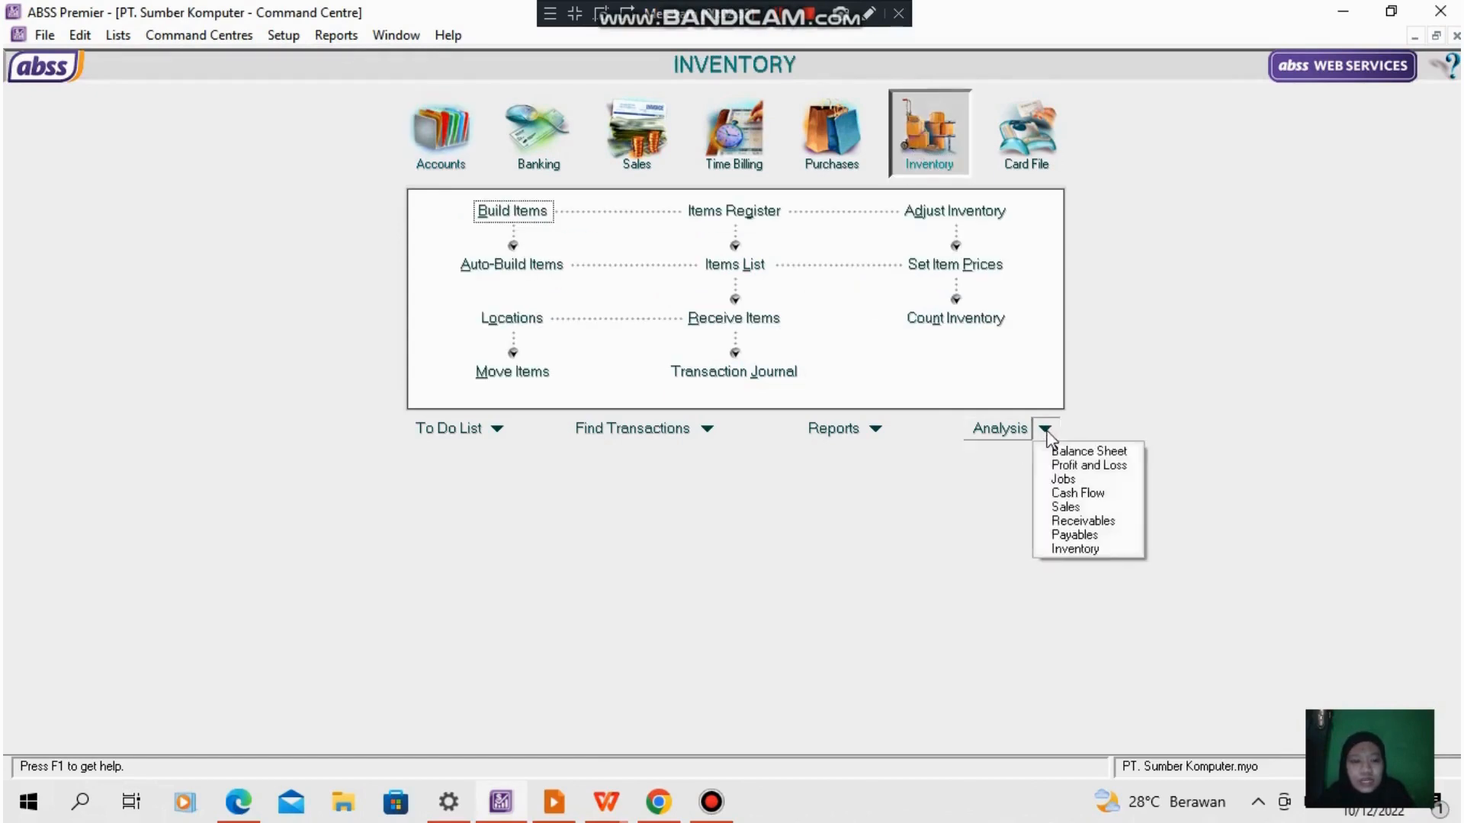
{"action": "left_click", "coordinate": [1073, 508]}
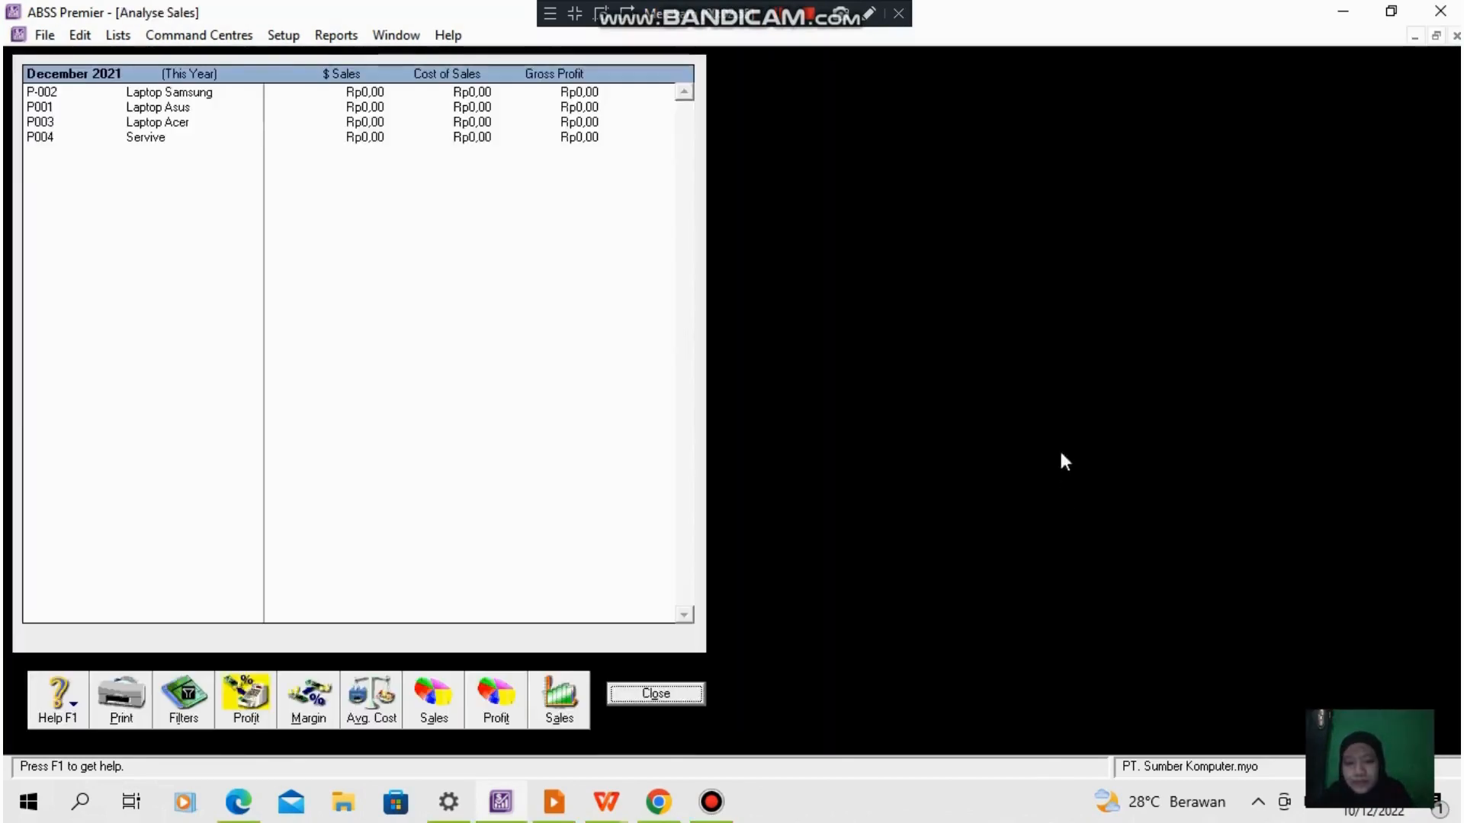
{"action": "left_click", "coordinate": [780, 14]}
{"action": "left_click", "coordinate": [187, 705]}
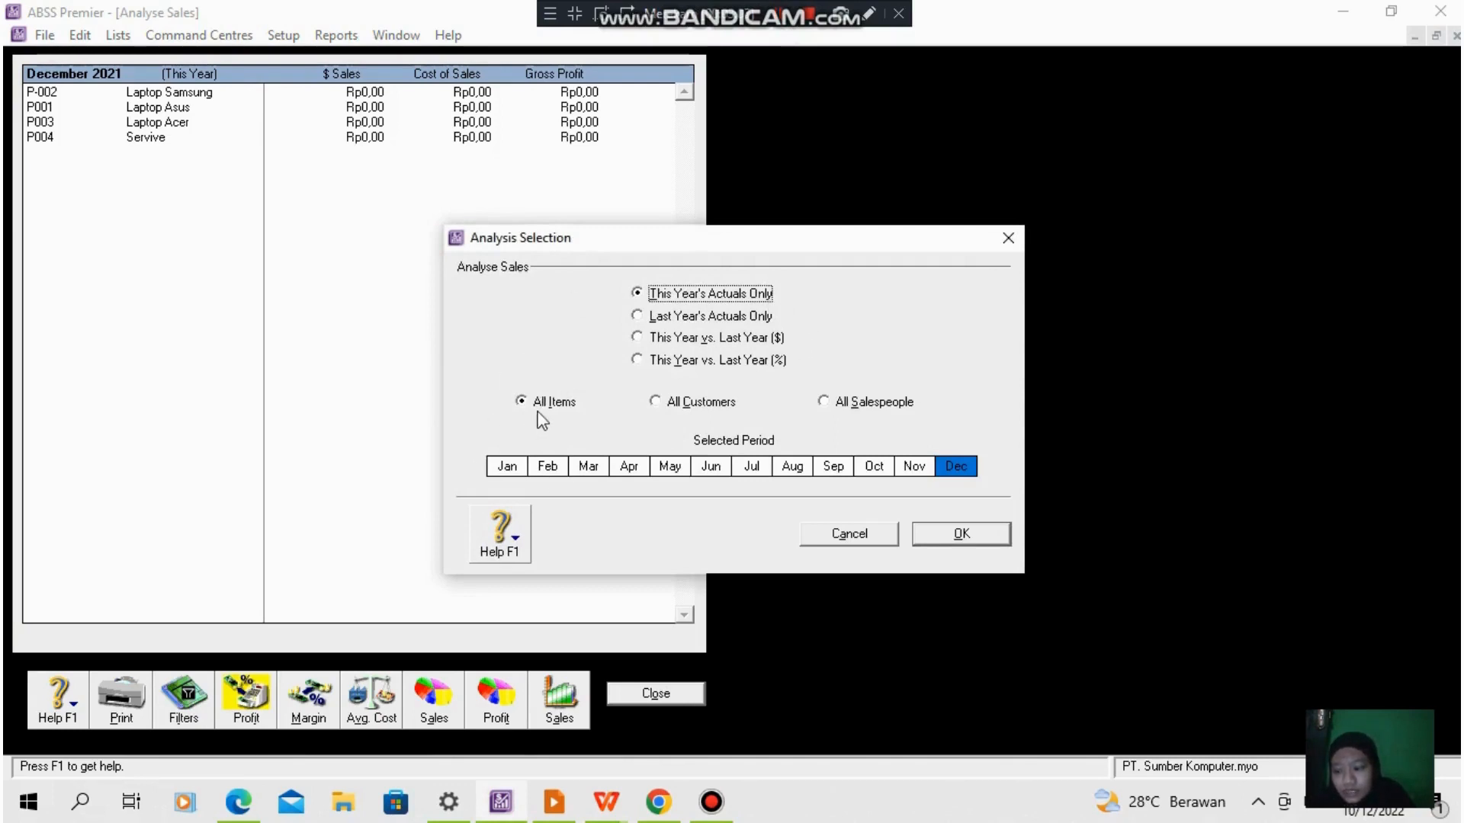
{"action": "left_click", "coordinate": [516, 468]}
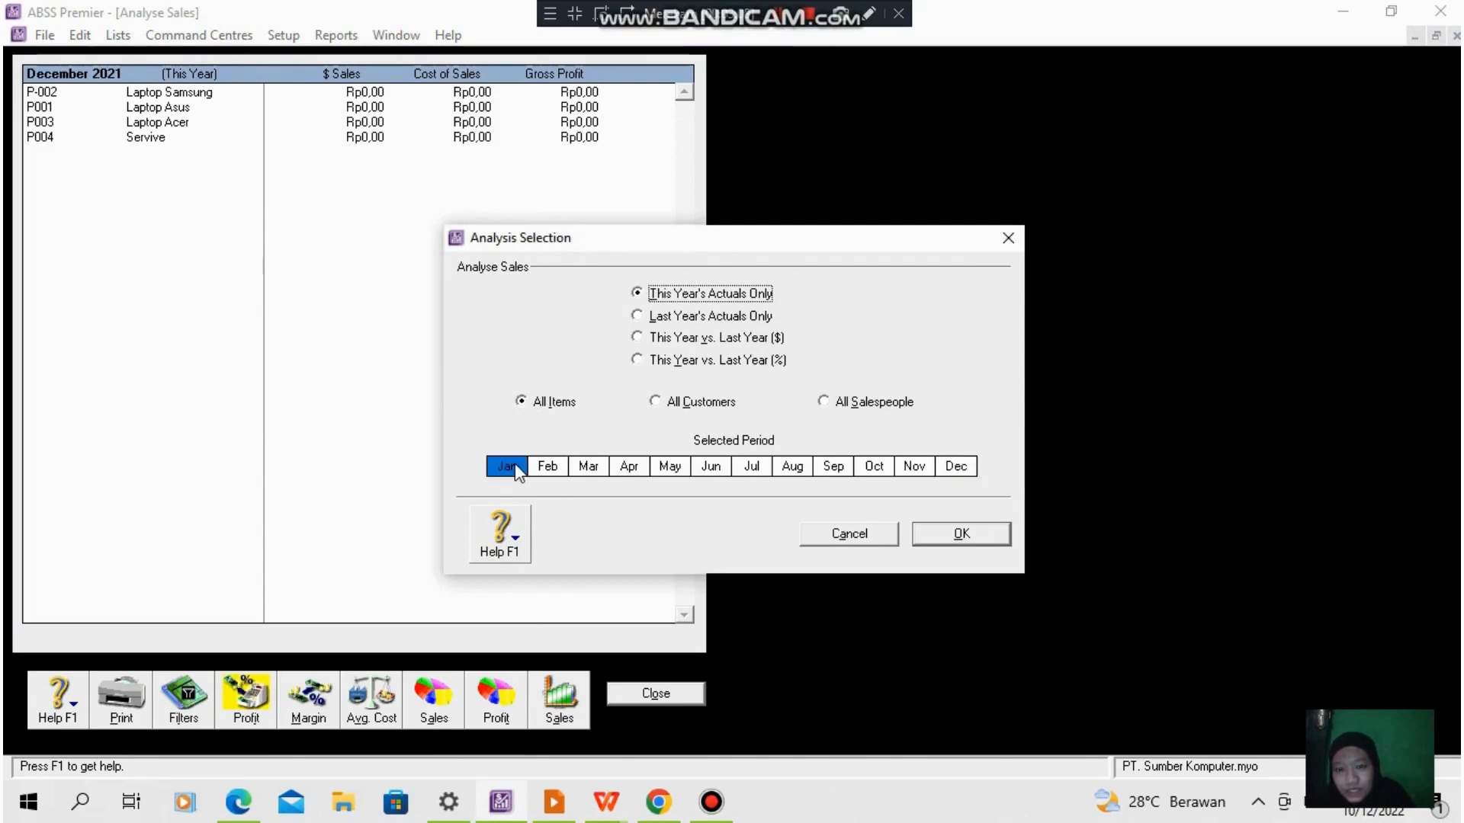
{"action": "left_click", "coordinate": [967, 531]}
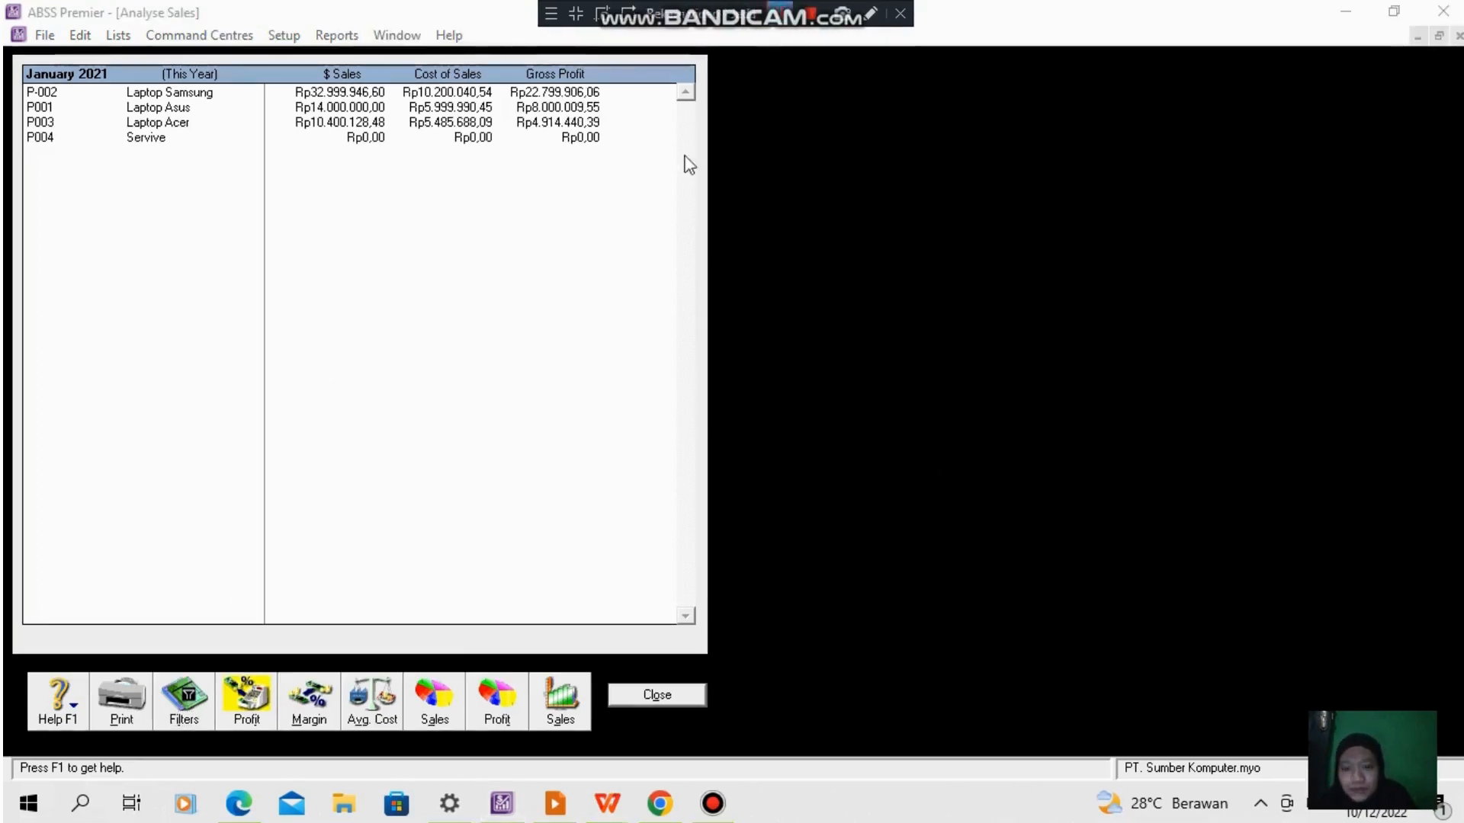
- View the January item sales as a pie chart and as a table with percentage margins
{"action": "left_click", "coordinate": [434, 699]}
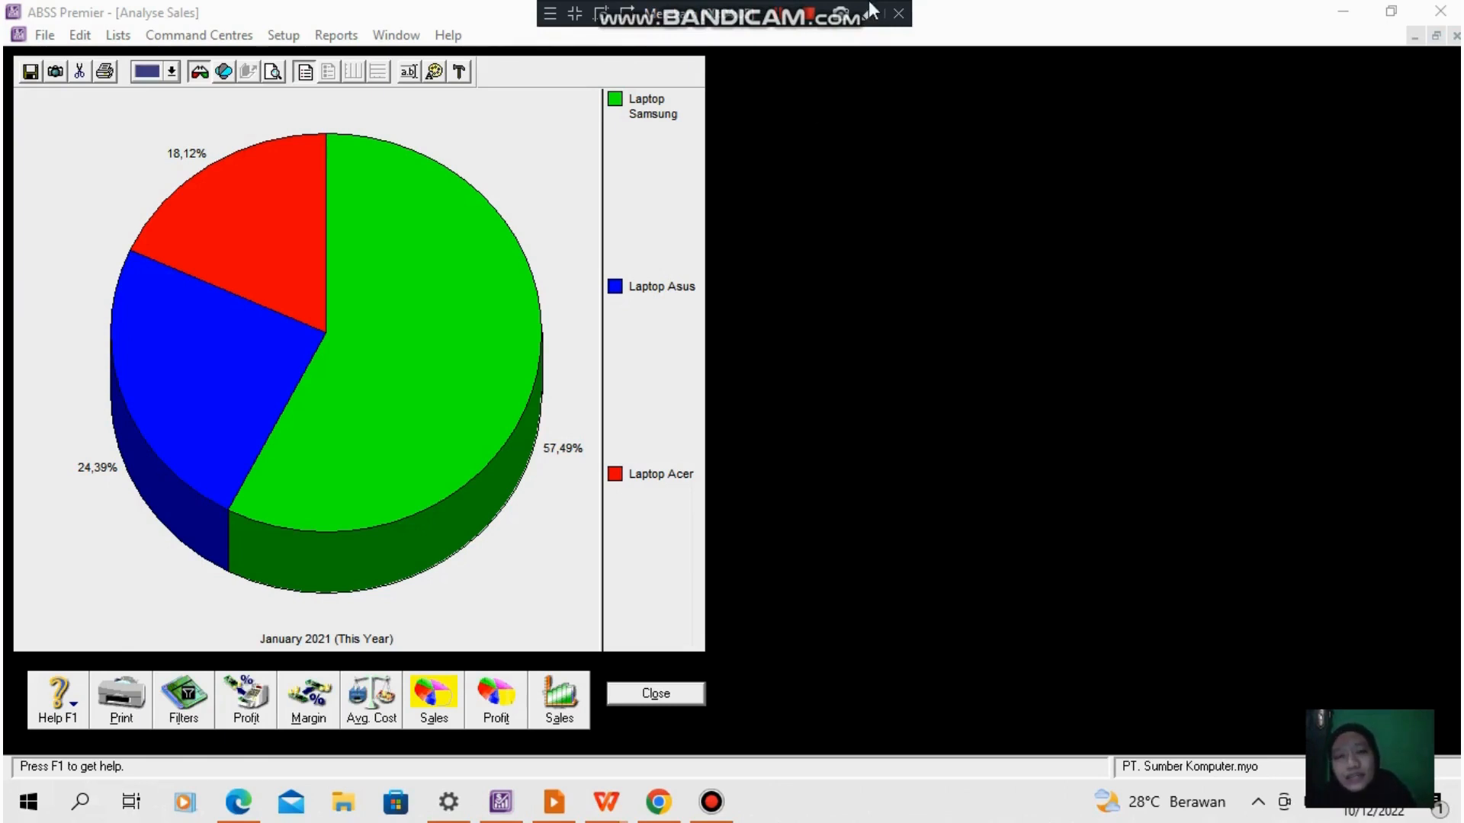
{"action": "left_click", "coordinate": [309, 700]}
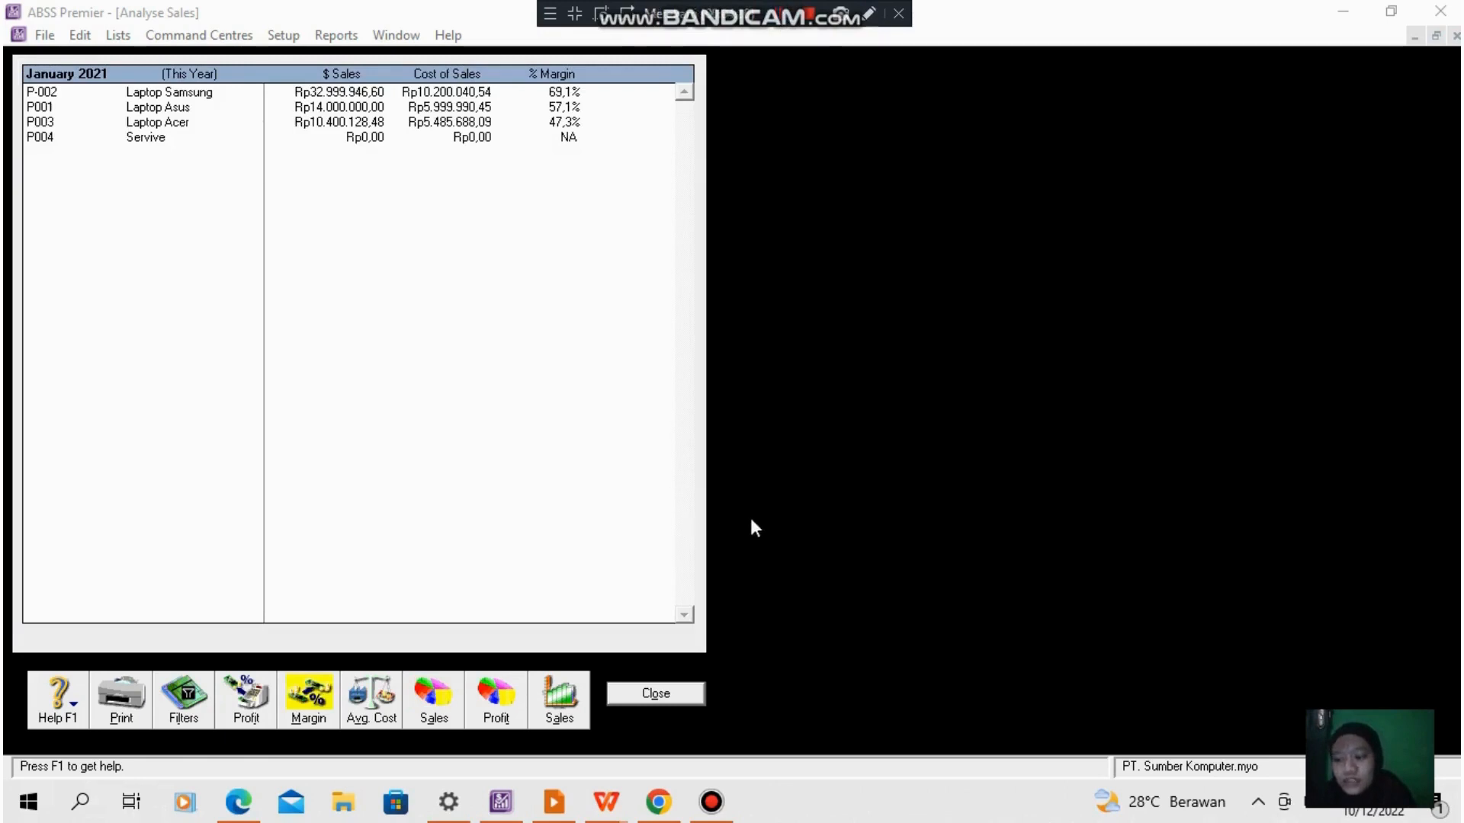